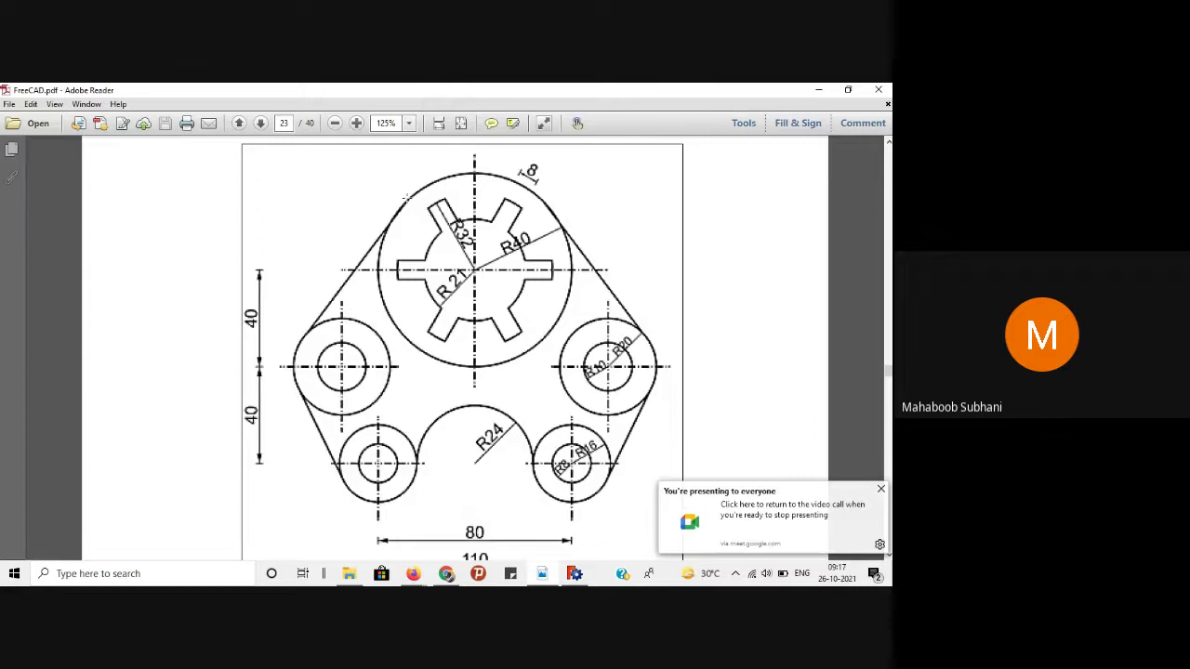
# Step: Examine the Problem 01 drawing and its dimensions in the PDF enlarged to 150%, and switch to FreeCAD
pyautogui.scroll(3, 406, 198)
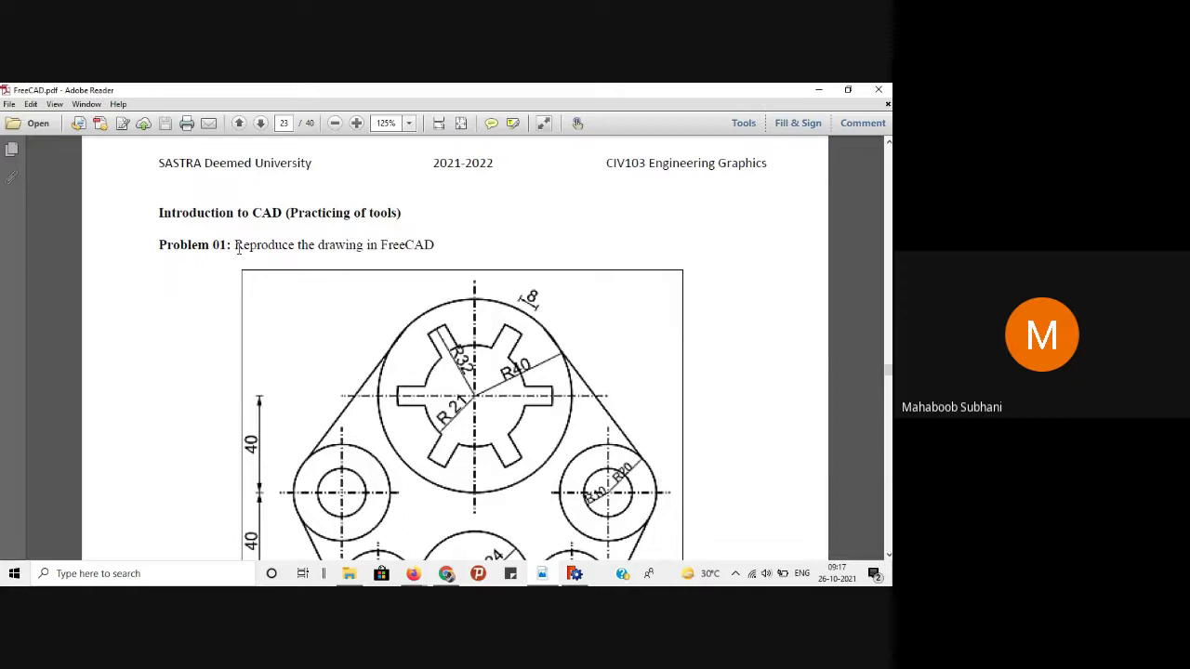
pyautogui.moveTo(236, 246)
pyautogui.mouseDown()
pyautogui.moveTo(464, 246)
pyautogui.moveTo(445, 246)
pyautogui.mouseUp()
pyautogui.click(445, 245)
pyautogui.scroll(-2, 520, 279)
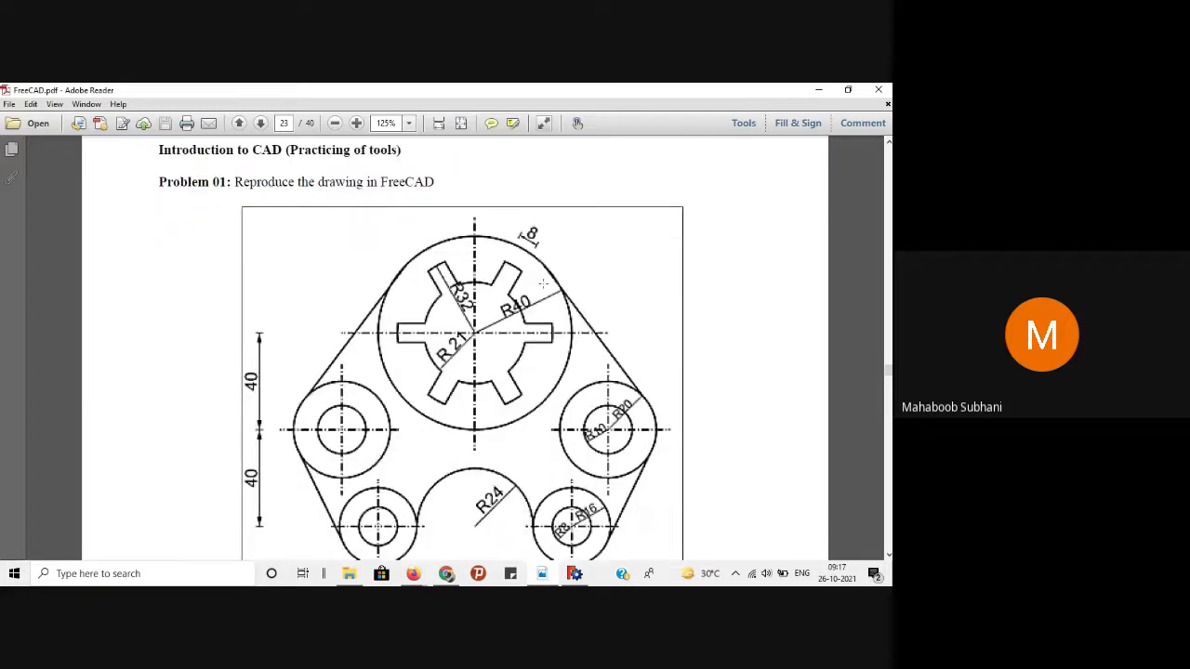
pyautogui.scroll(-2, 305, 448)
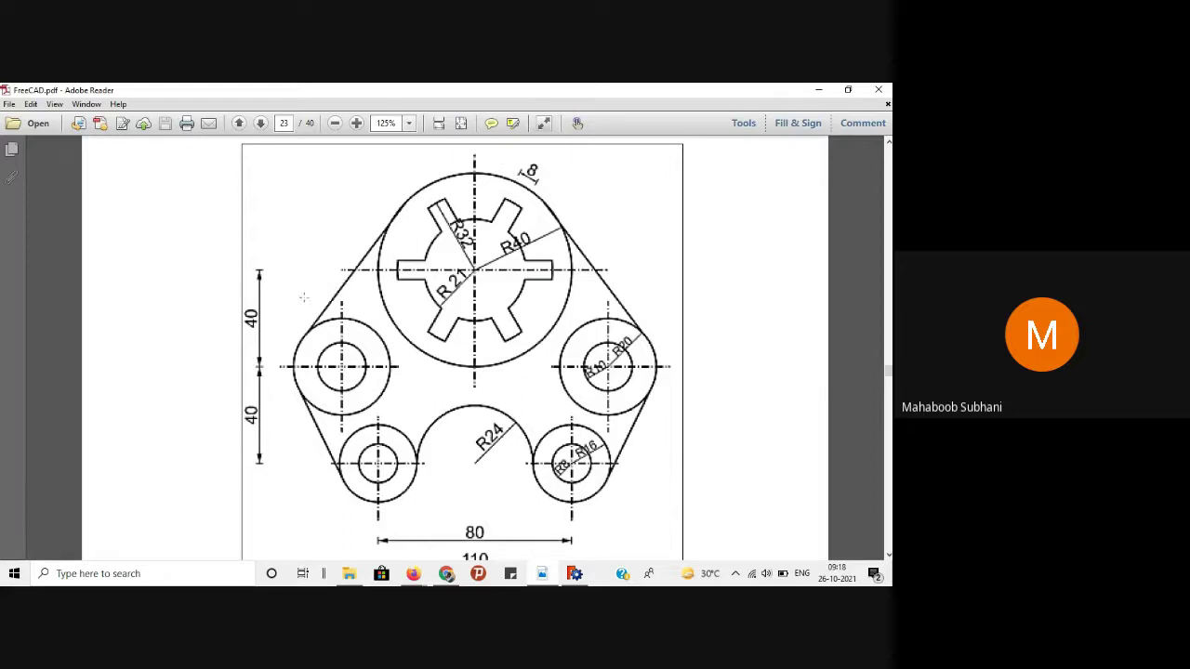
pyautogui.click(356, 123)
pyautogui.click(356, 123)
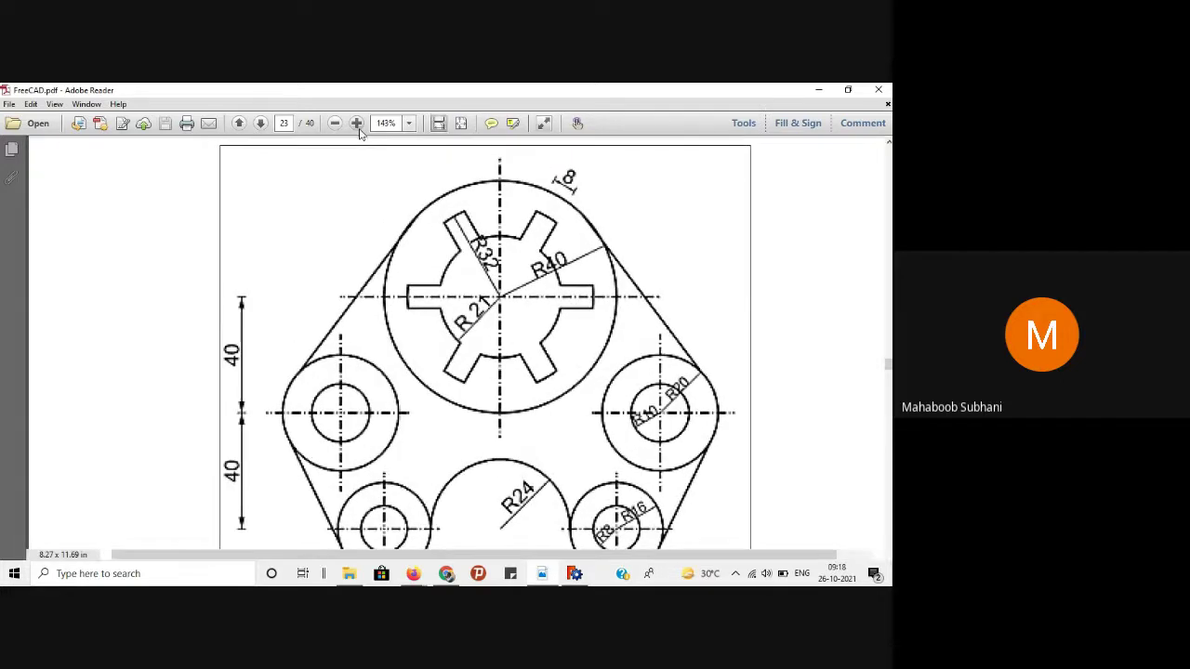
pyautogui.scroll(2, 508, 223)
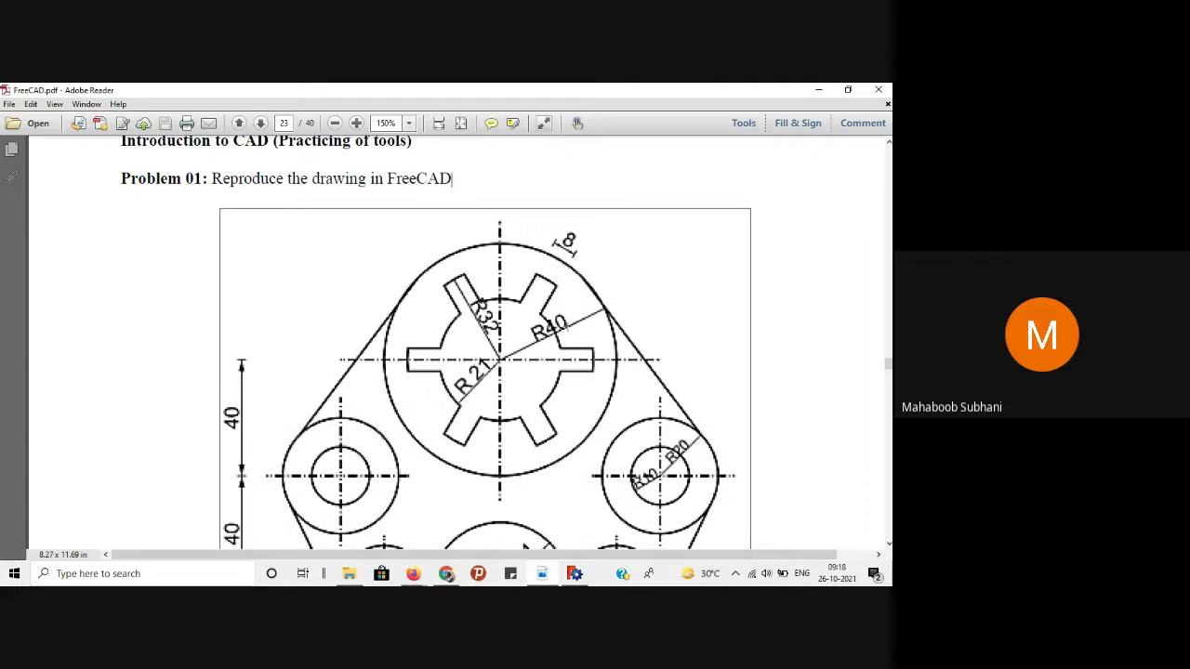
pyautogui.click(819, 89)
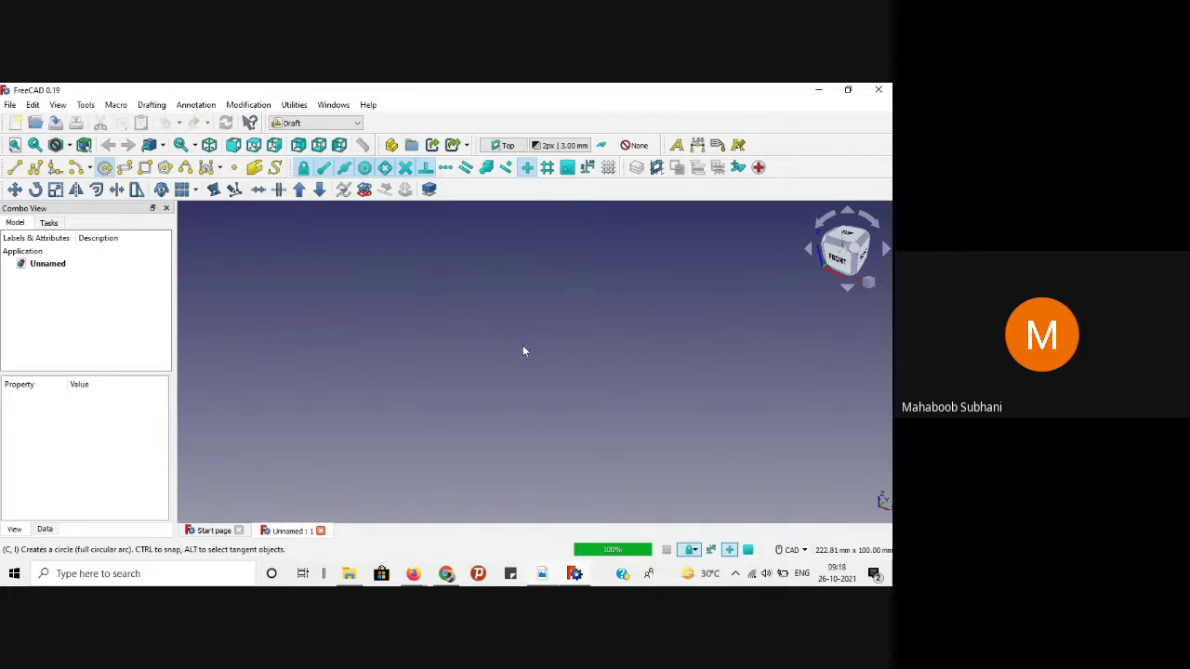
pyautogui.press('c')
pyautogui.press('i')
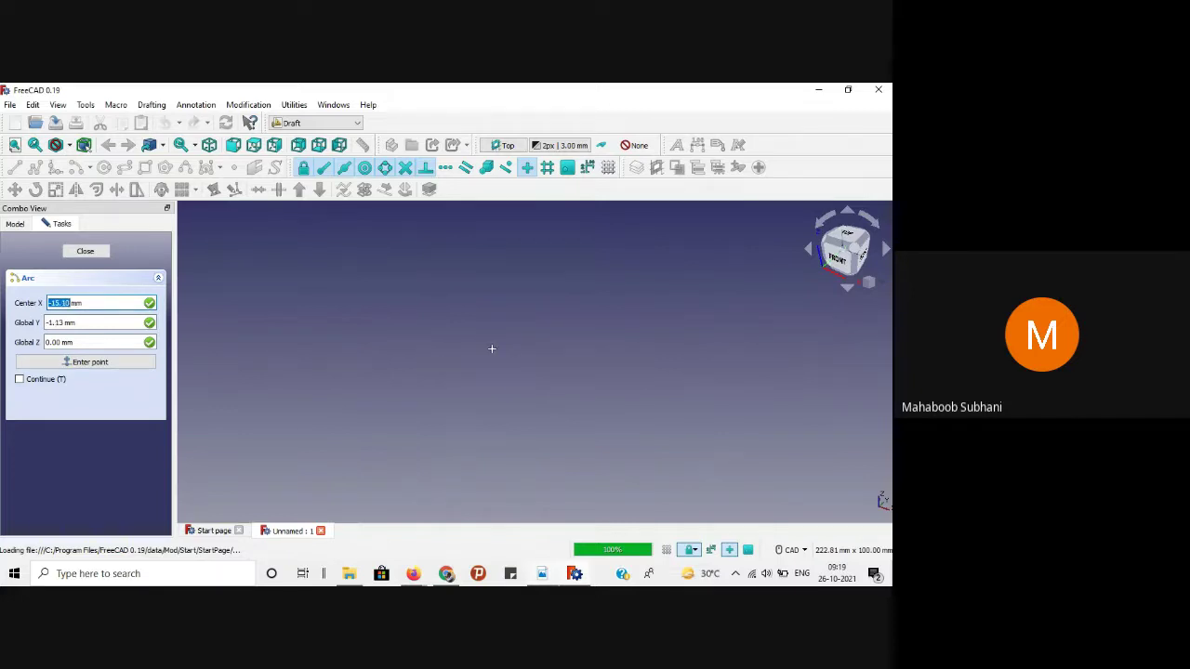
pyautogui.click(492, 348)
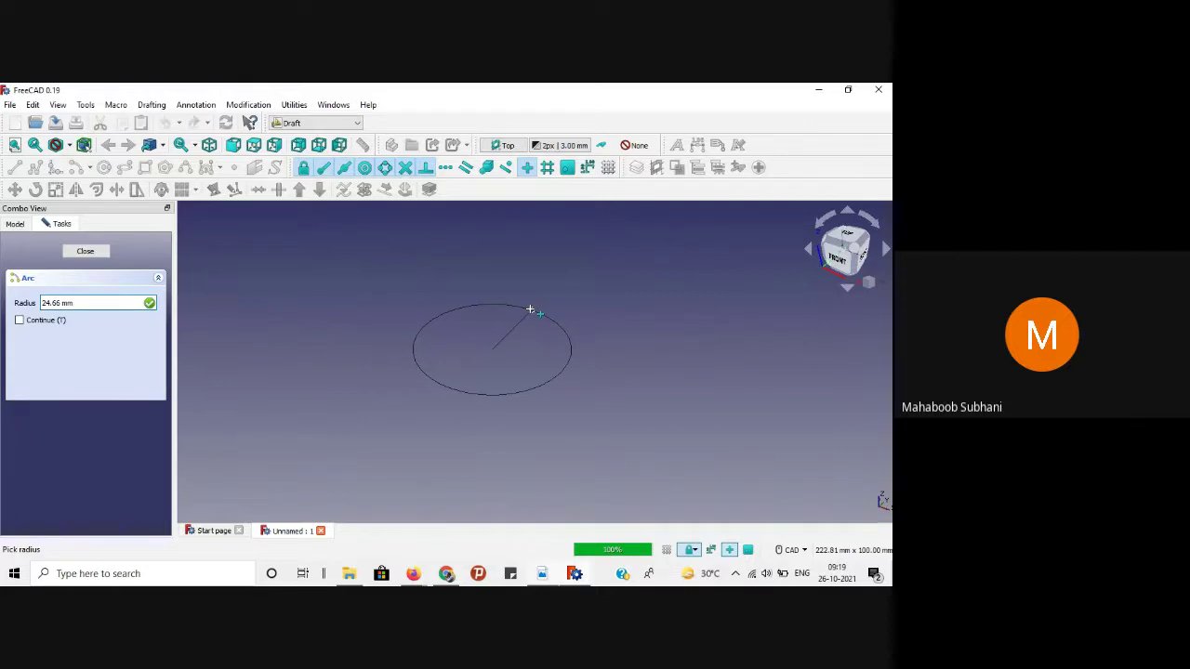
pyautogui.press('Escape')
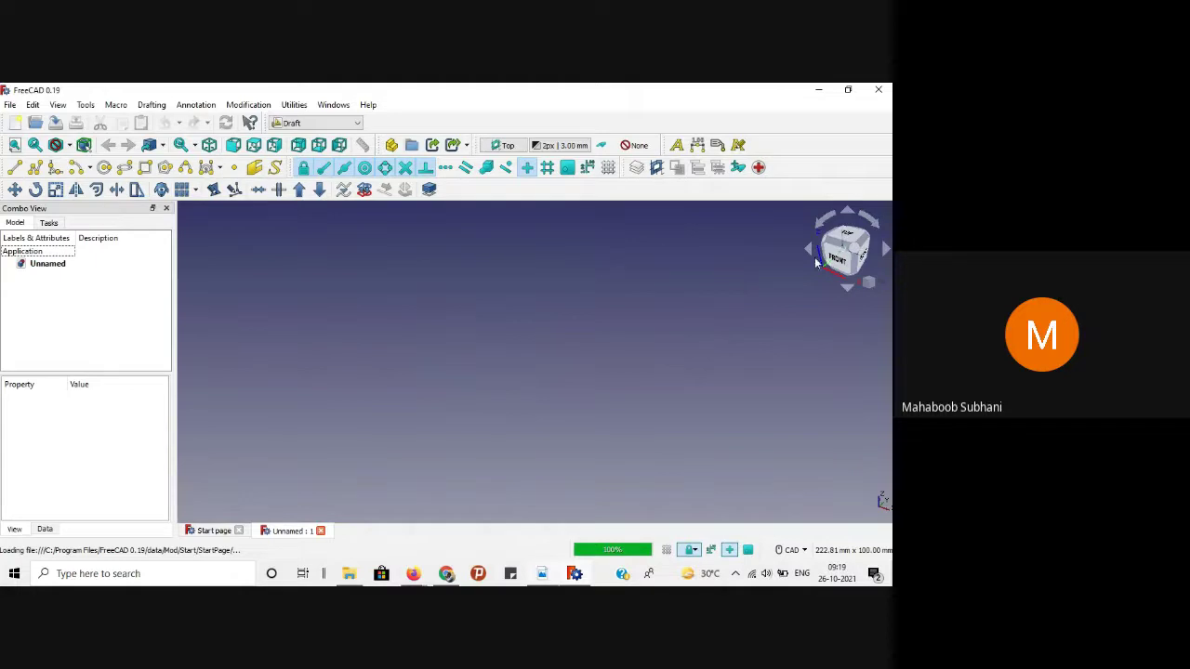
# Step: Switch to the top view and draw a circle of radius 40 mm near the middle of the view
pyautogui.click(841, 233)
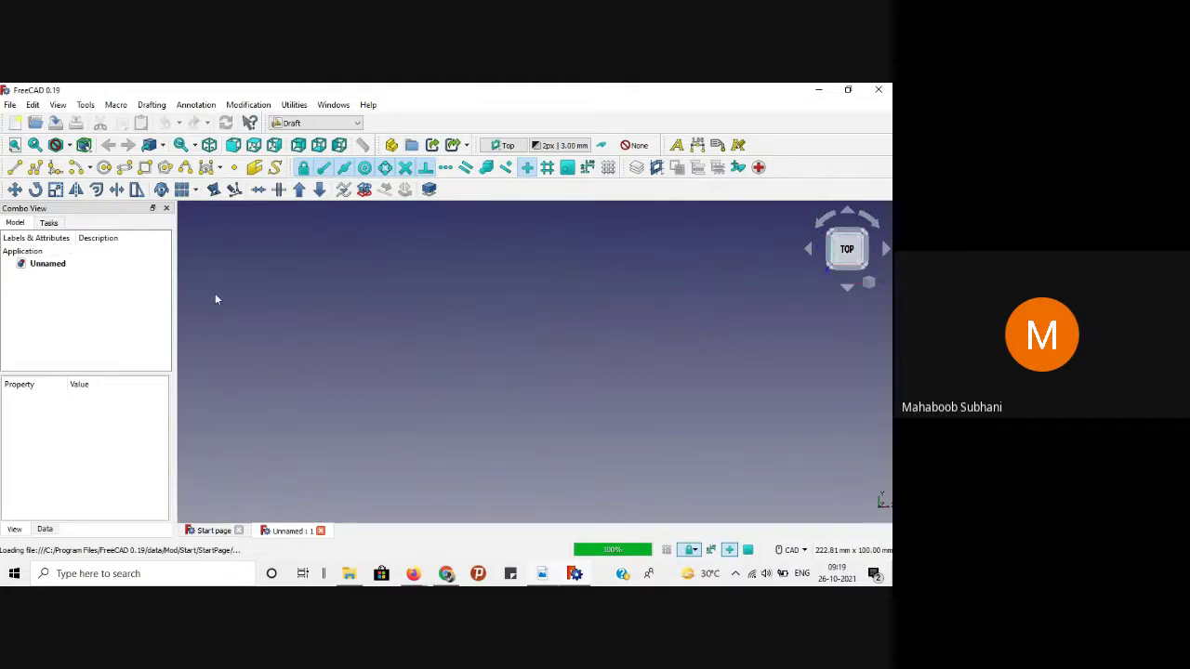
pyautogui.click(104, 167)
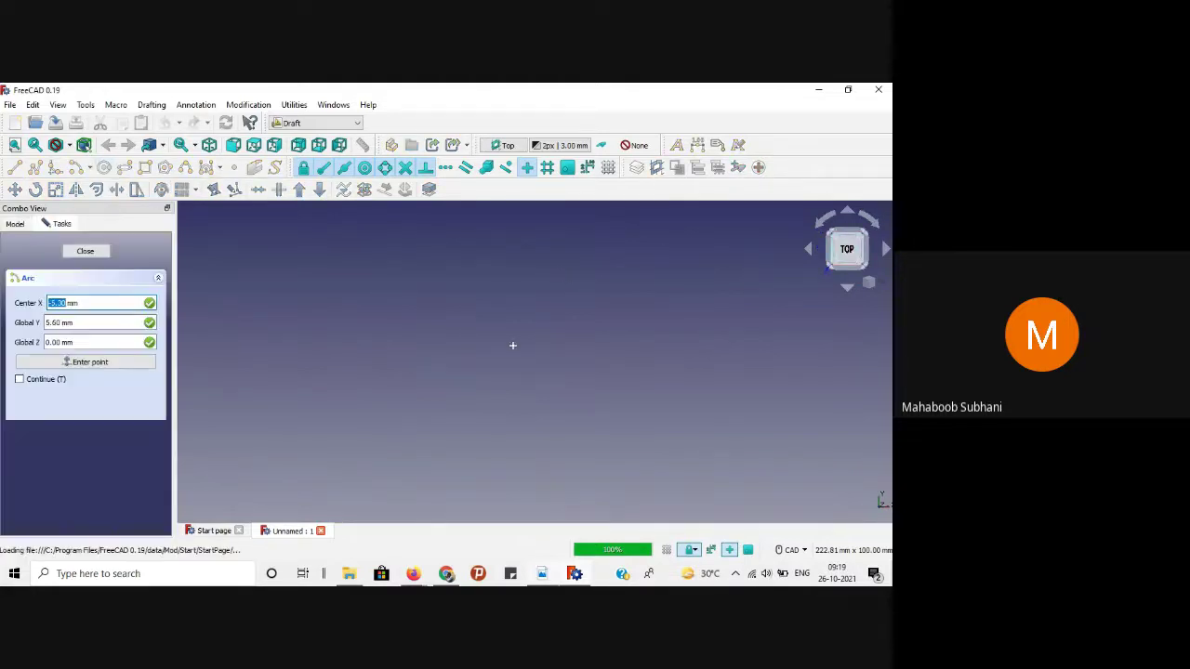
pyautogui.click(487, 365)
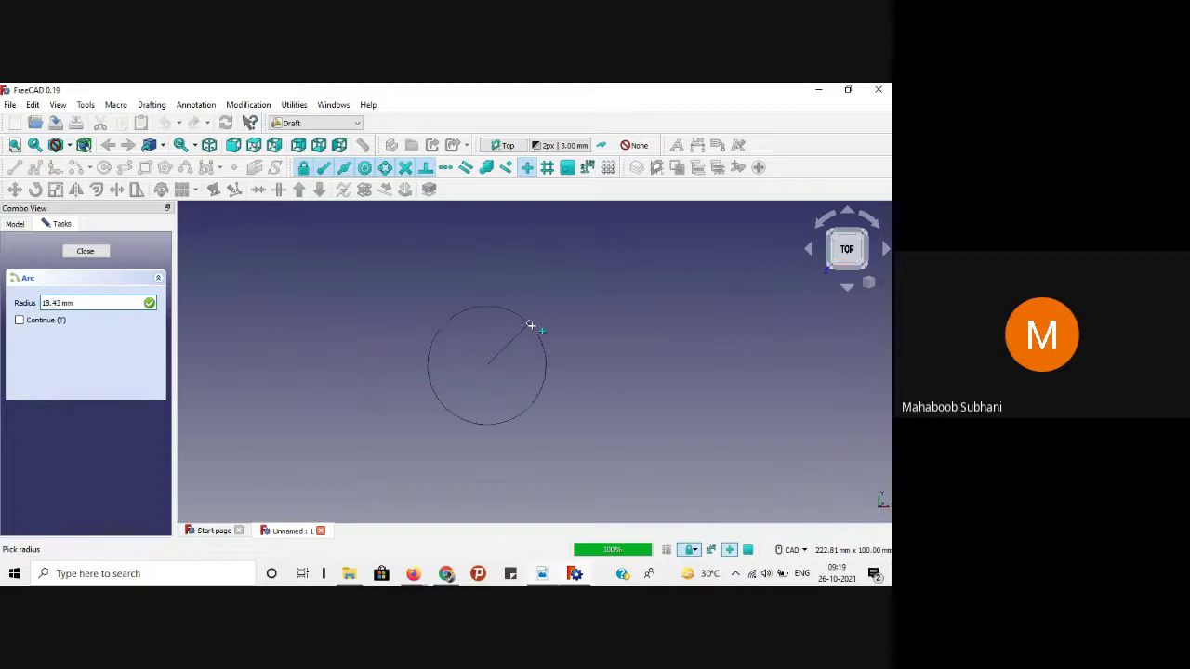
pyautogui.press('BackSpace')
pyautogui.press('BackSpace')
pyautogui.press('BackSpace')
pyautogui.press('BackSpace')
pyautogui.press('BackSpace')
pyautogui.press('BackSpace')
pyautogui.press('BackSpace')
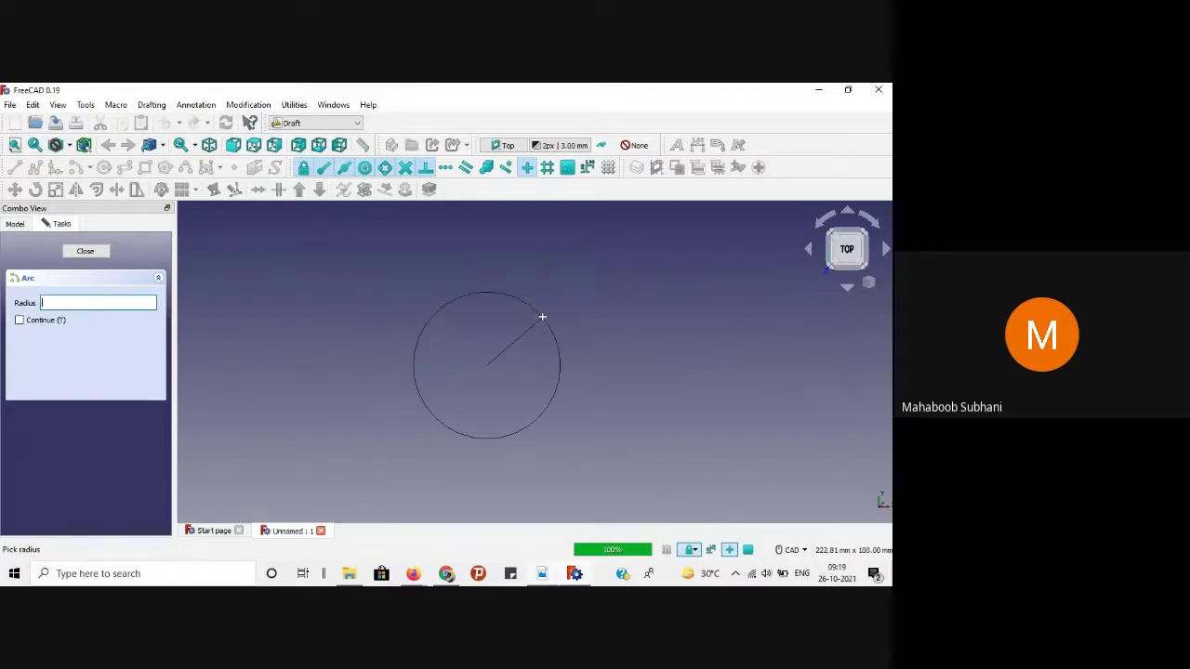
pyautogui.click(545, 573)
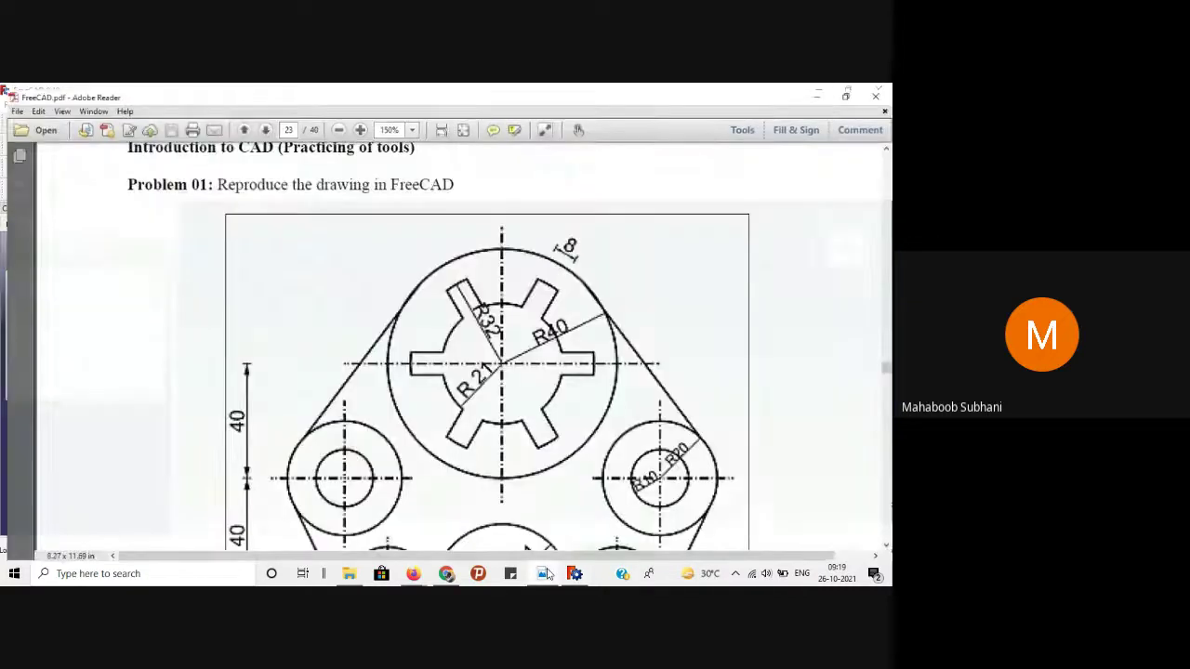
pyautogui.click(545, 574)
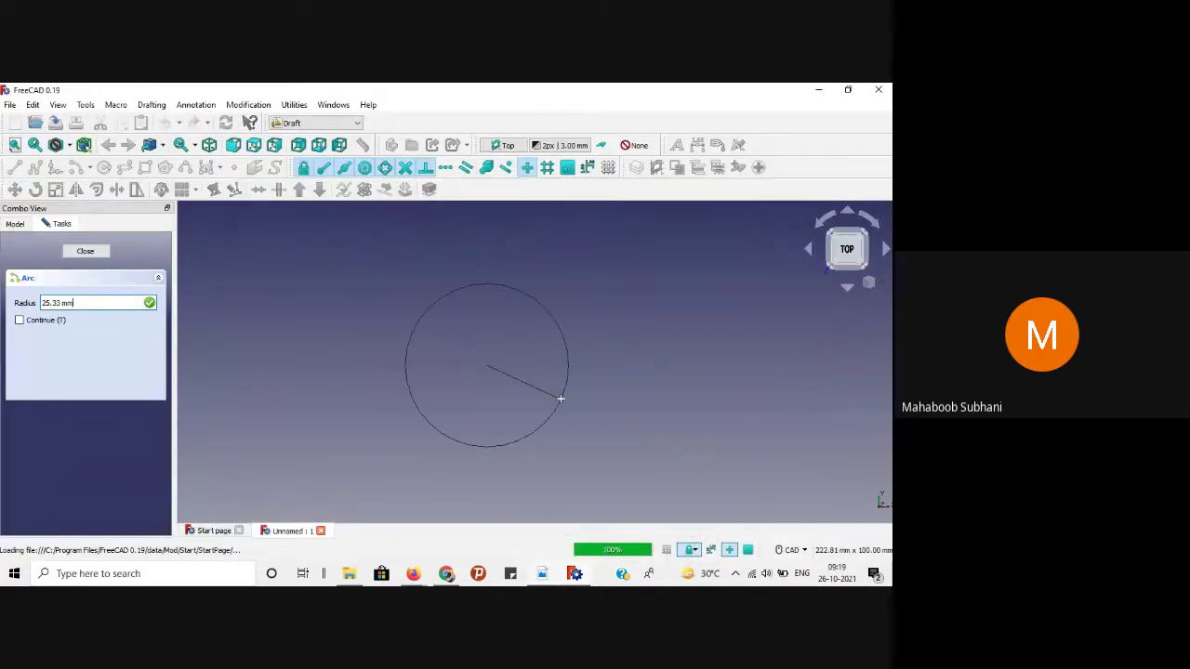
pyautogui.press('BackSpace')
pyautogui.press('BackSpace')
pyautogui.press('BackSpace')
pyautogui.press('BackSpace')
pyautogui.press('BackSpace')
pyautogui.press('BackSpace')
pyautogui.press('BackSpace')
pyautogui.write('40')
pyautogui.press('Return')
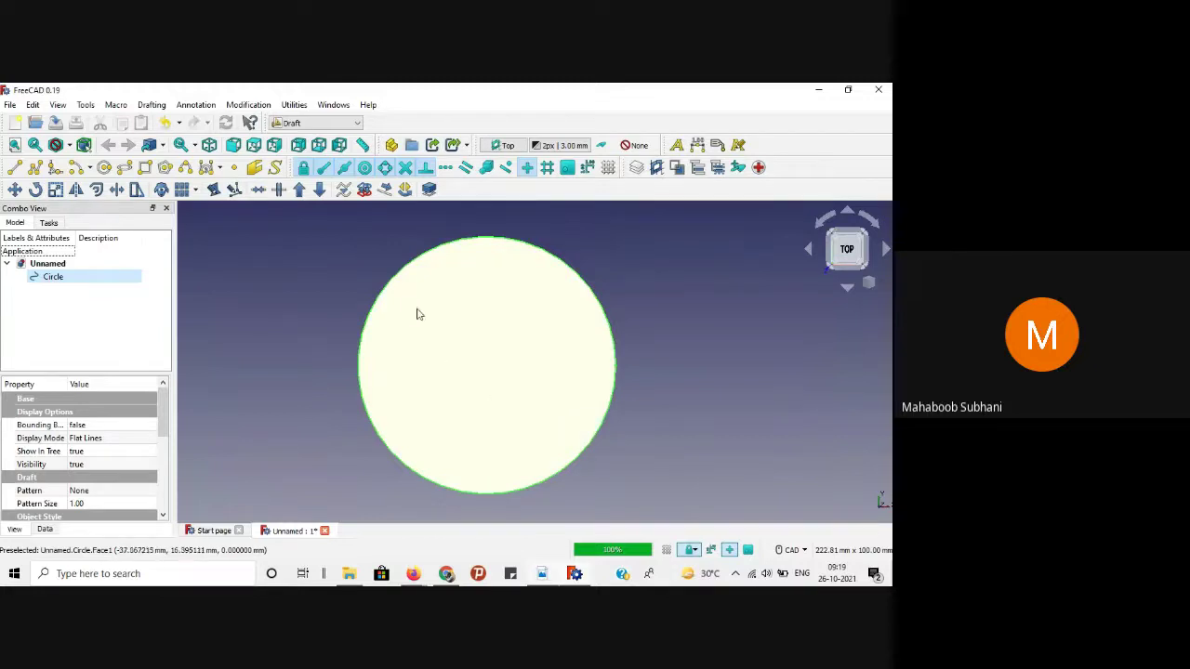
# Step: Set the 40 mm radius circle's display mode to Wireframe
pyautogui.click(396, 393)
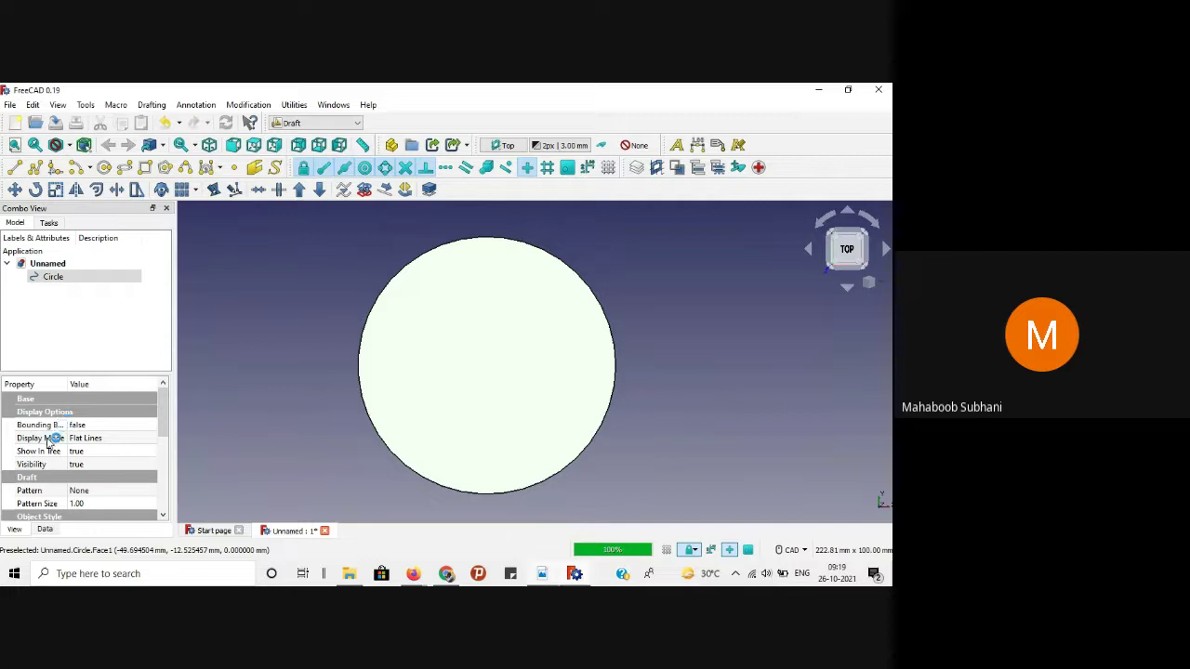
pyautogui.click(118, 439)
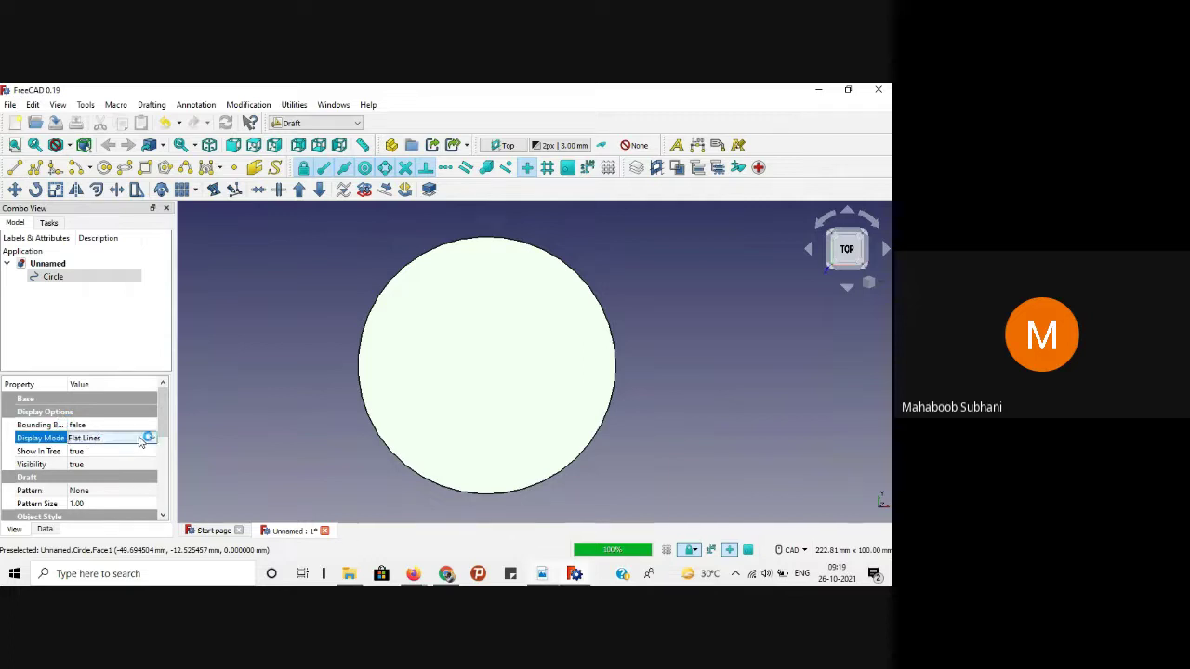
pyautogui.click(141, 439)
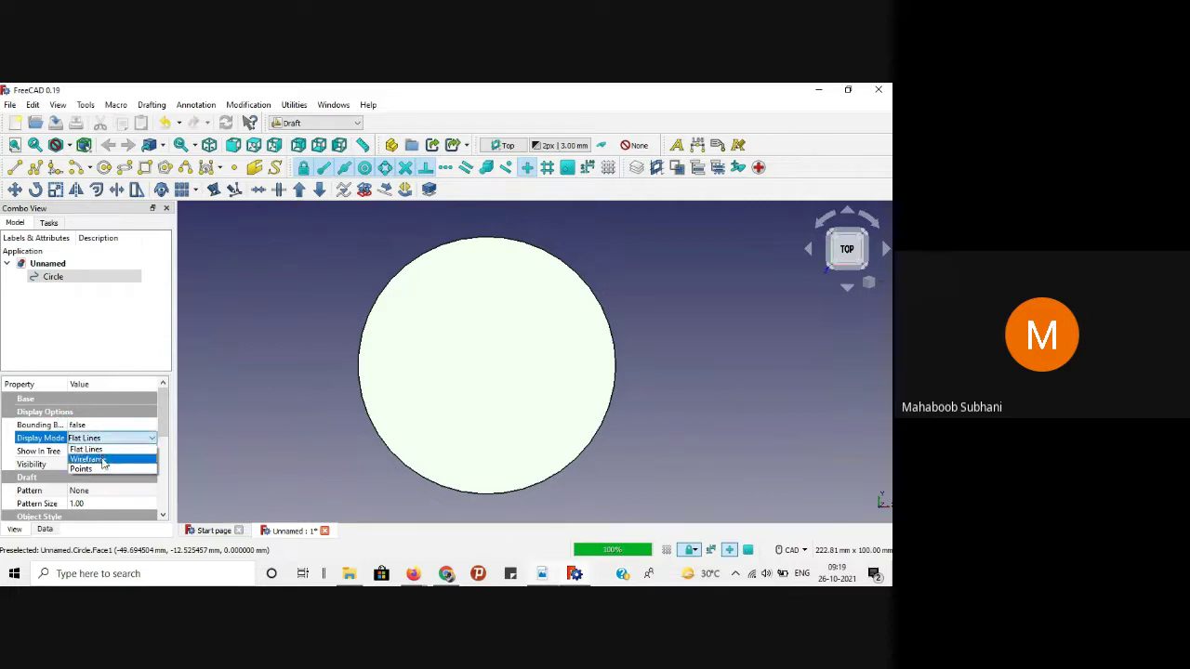
pyautogui.click(103, 460)
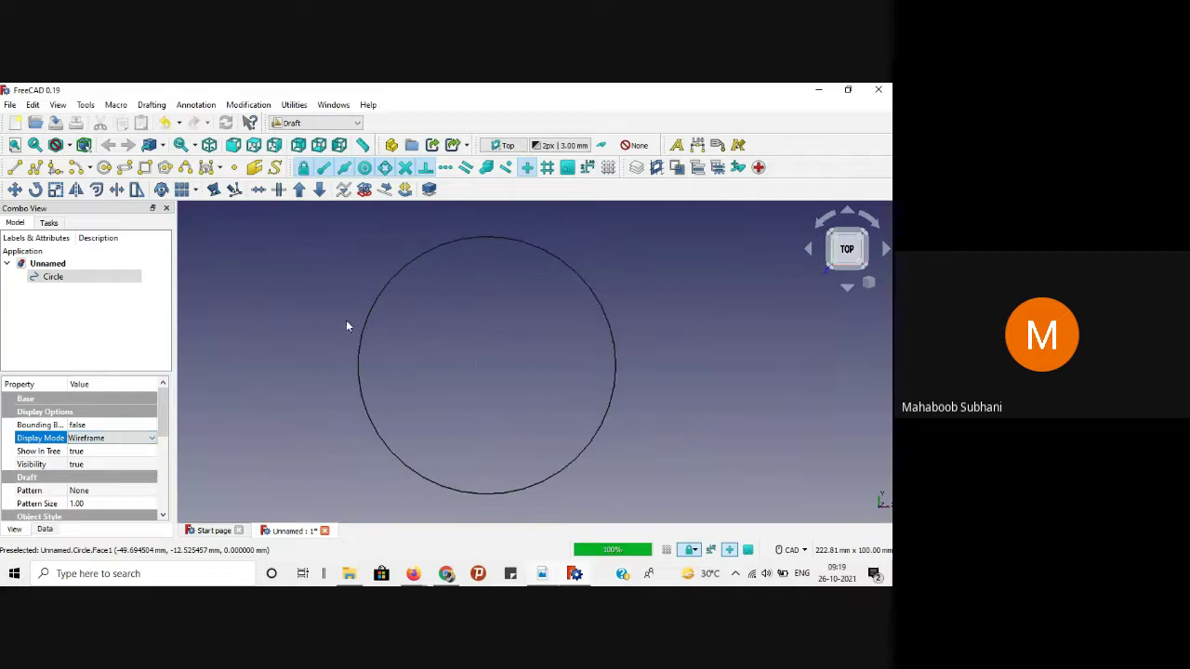
pyautogui.click(431, 312)
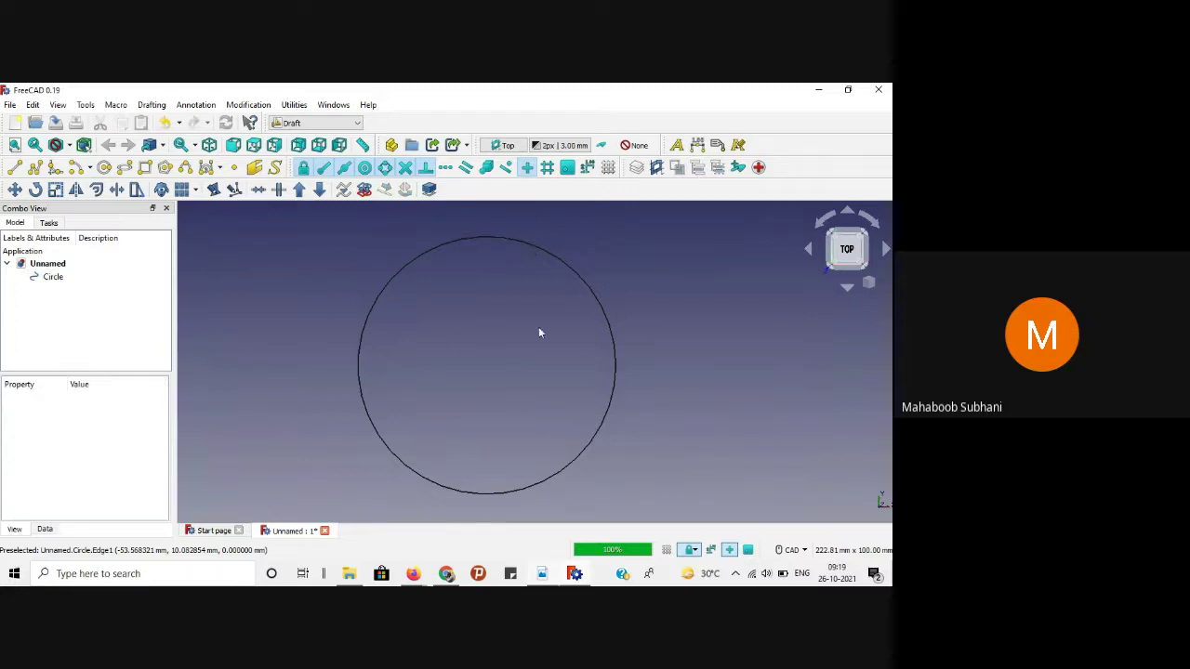
# Step: Check the PDF drawing and draw a circle of radius 32 mm concentric with the 40 mm radius circle
pyautogui.click(543, 577)
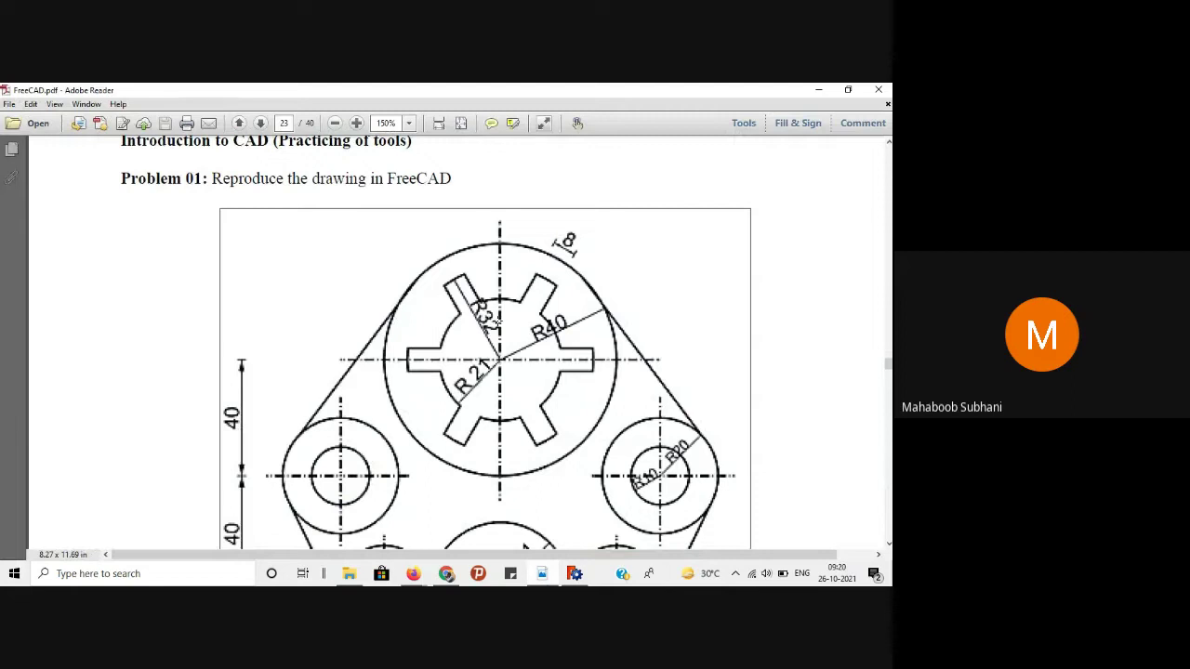
pyautogui.click(575, 576)
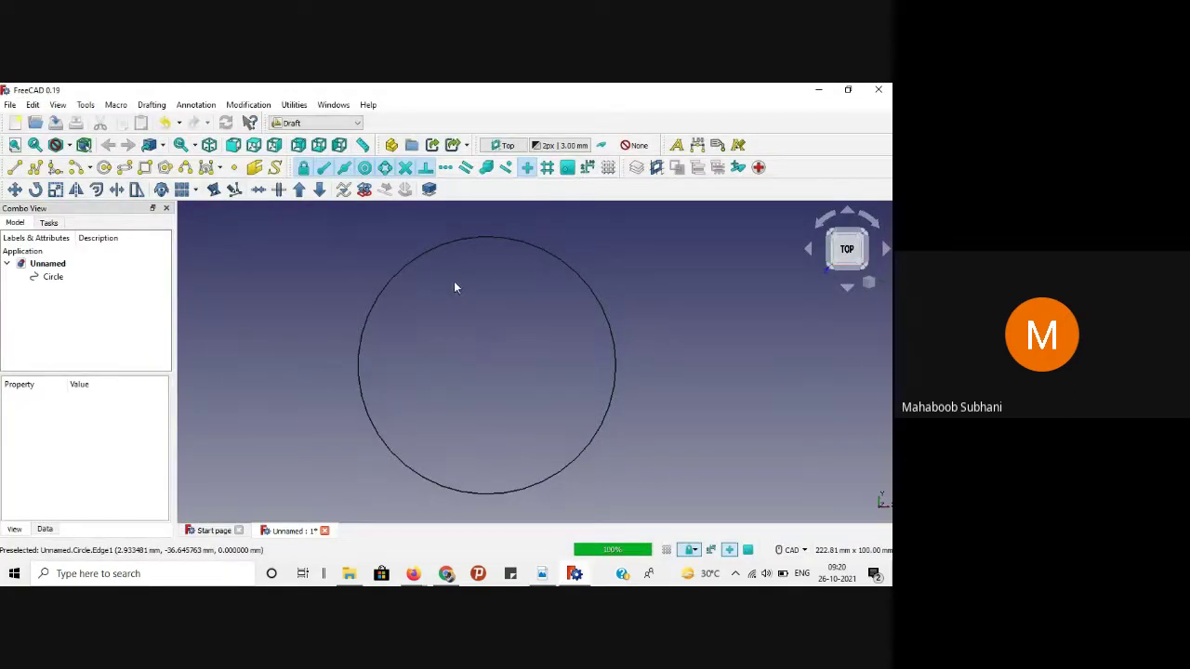
pyautogui.click(106, 171)
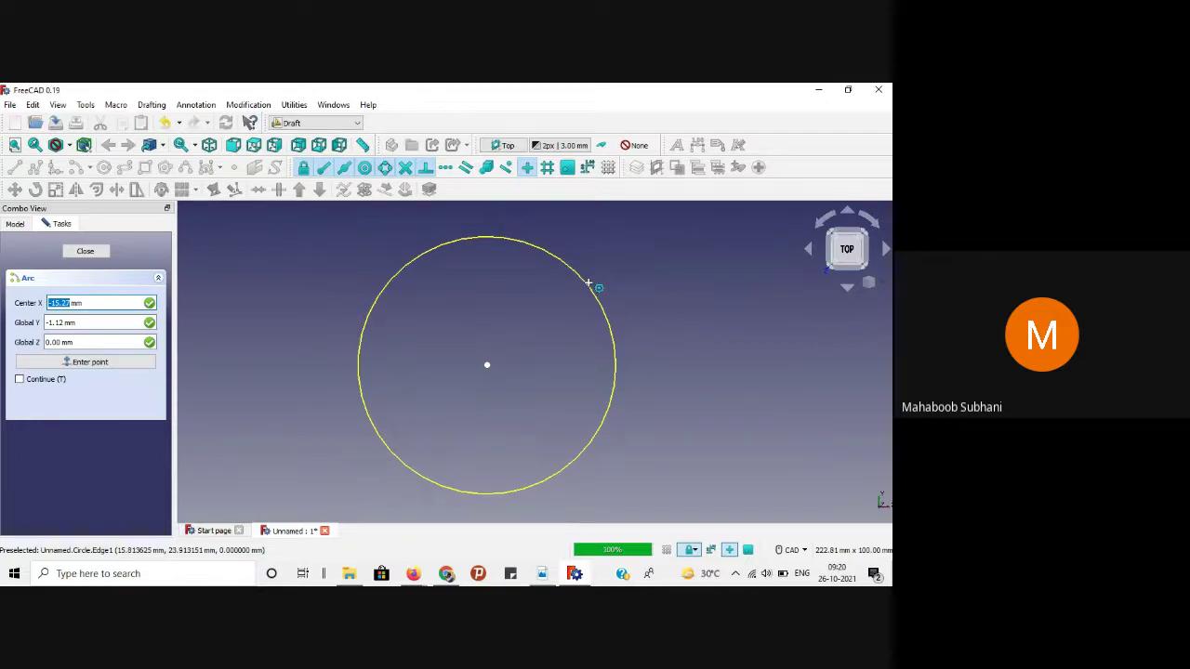
pyautogui.click(588, 284)
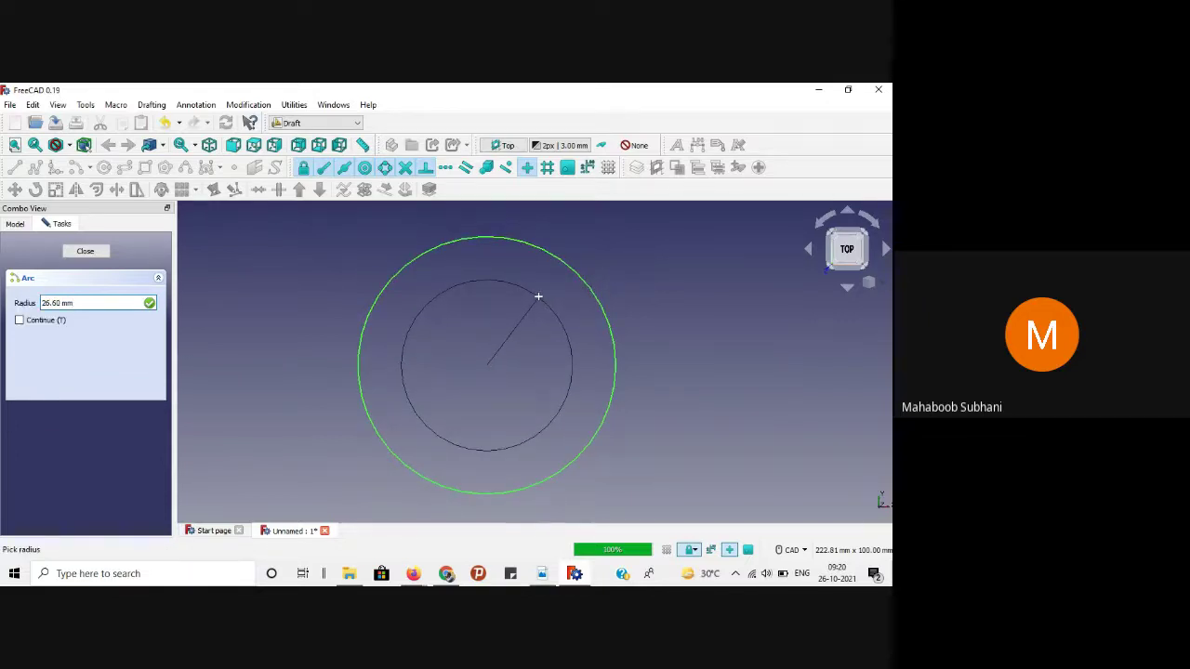
pyautogui.click(542, 573)
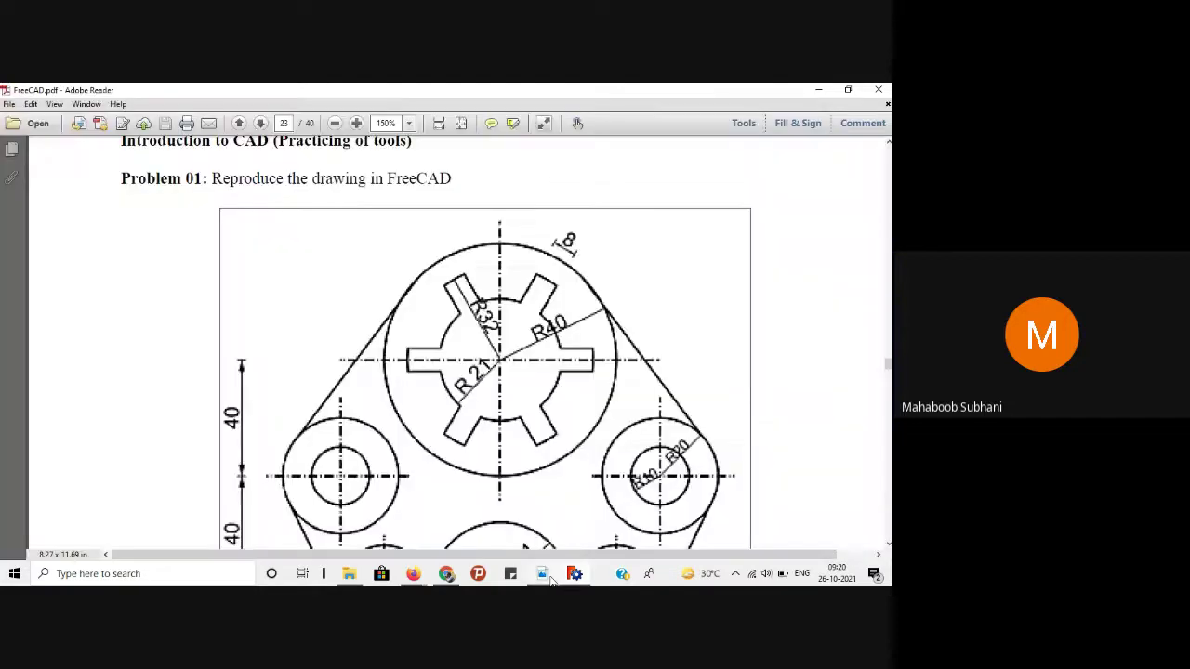
pyautogui.click(574, 573)
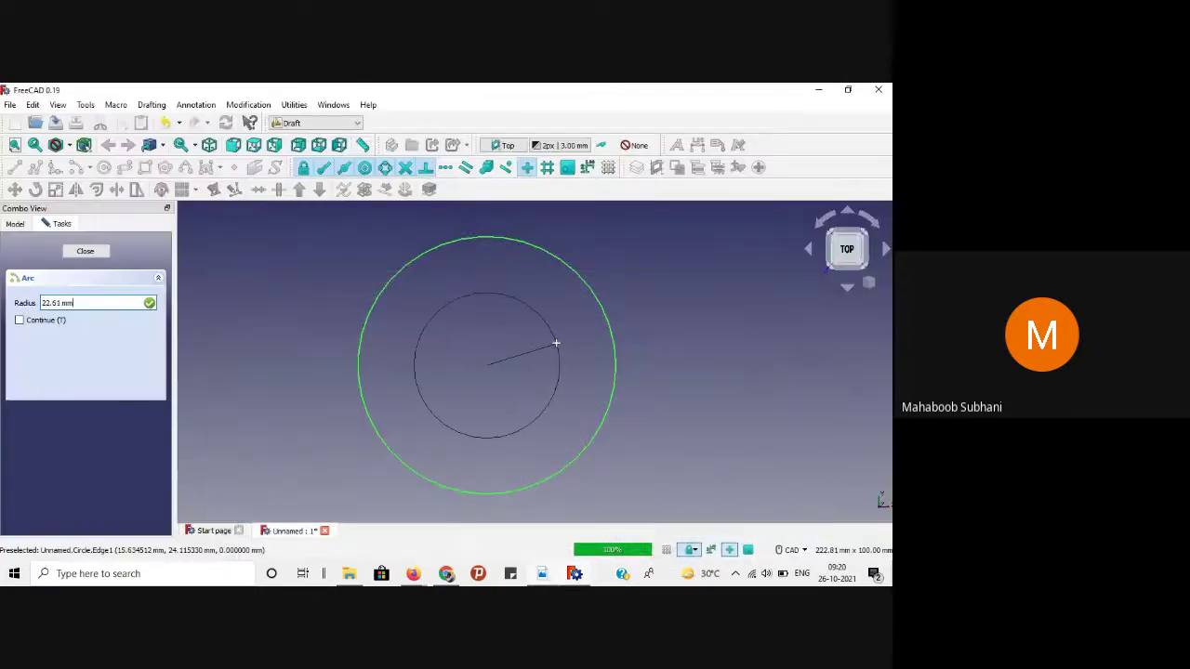
pyautogui.press('BackSpace')
pyautogui.write('32')
pyautogui.press('Return')
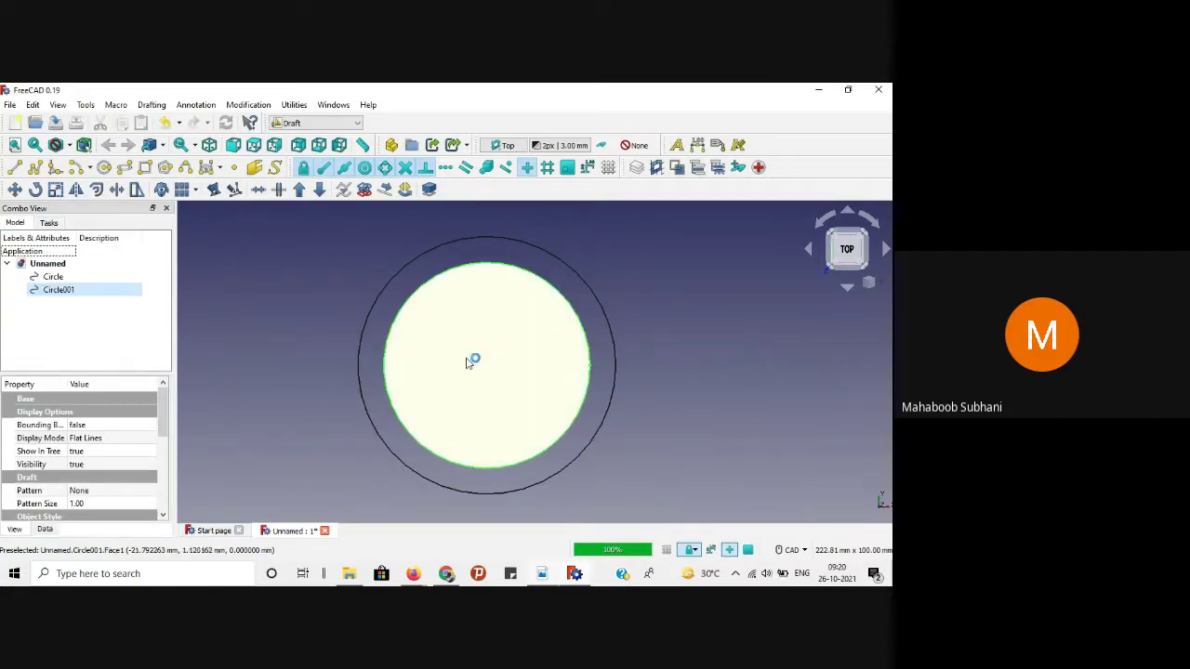
# Step: Set the display mode of the 32 mm radius circle to Wireframe and deselect it
pyautogui.click(116, 438)
pyautogui.click(146, 440)
pyautogui.click(88, 459)
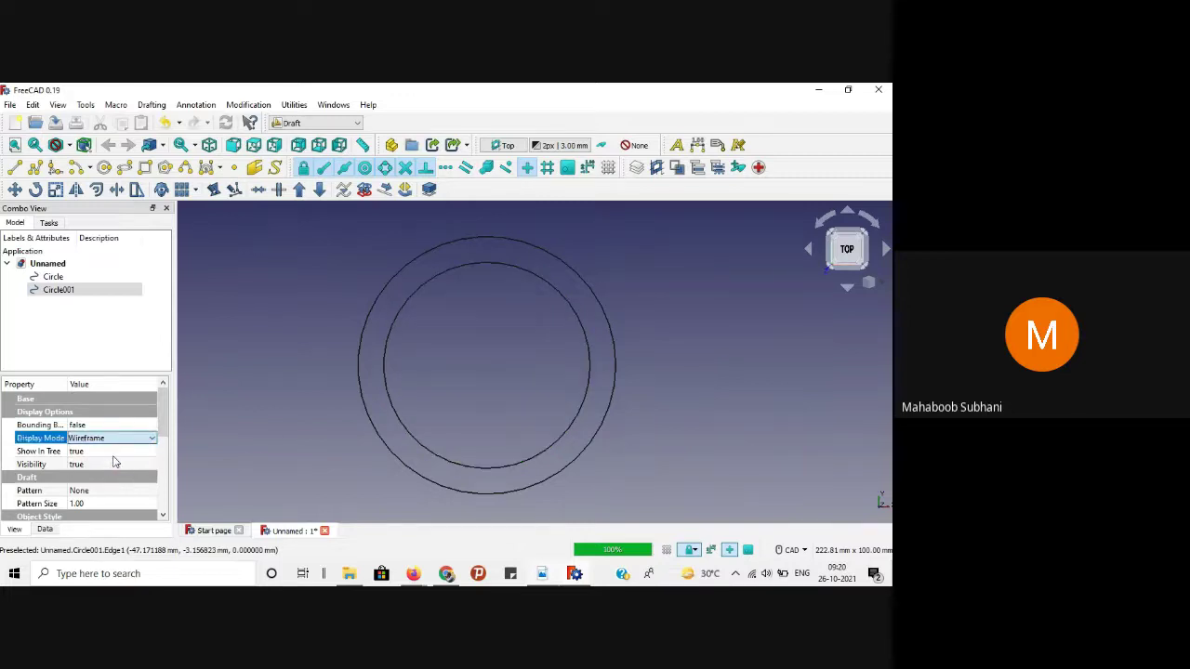
pyautogui.click(288, 369)
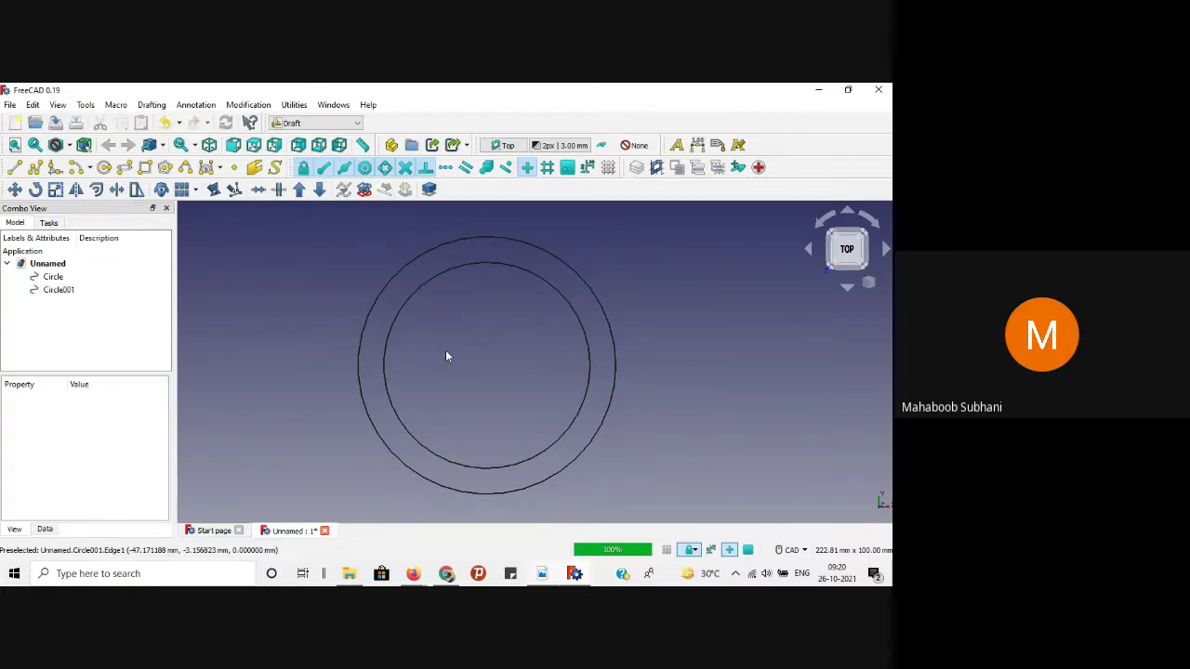
# Step: Check the PDF drawing and draw a circle of radius 21 mm concentric with the two existing circles
pyautogui.click(541, 574)
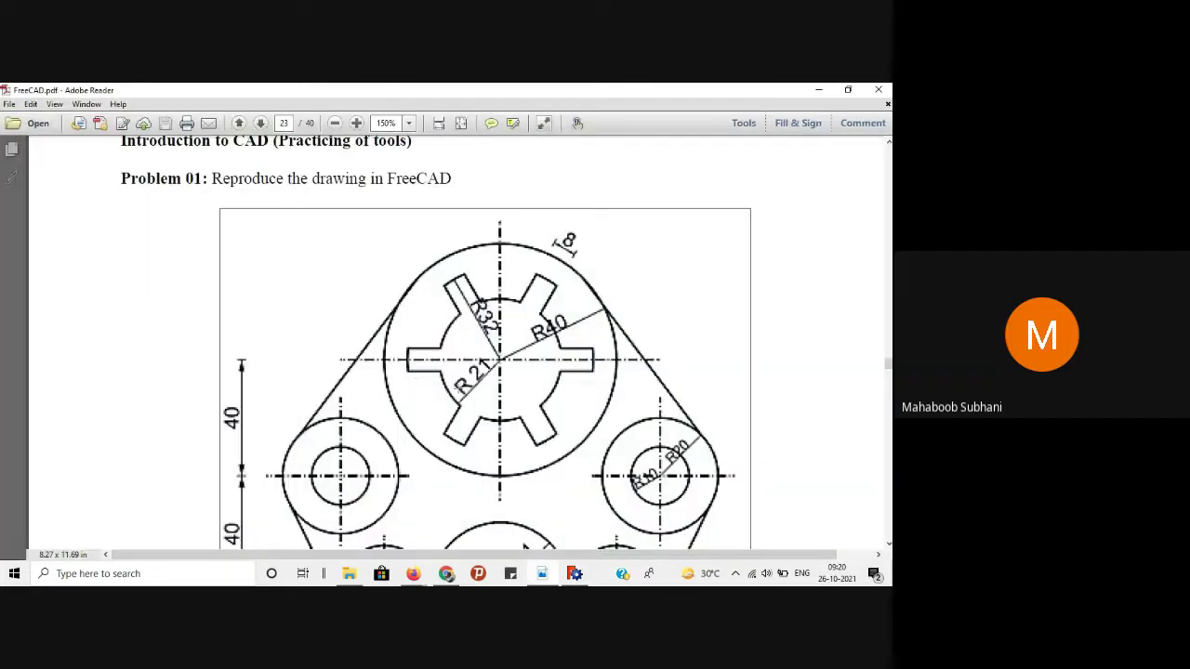
pyautogui.click(575, 573)
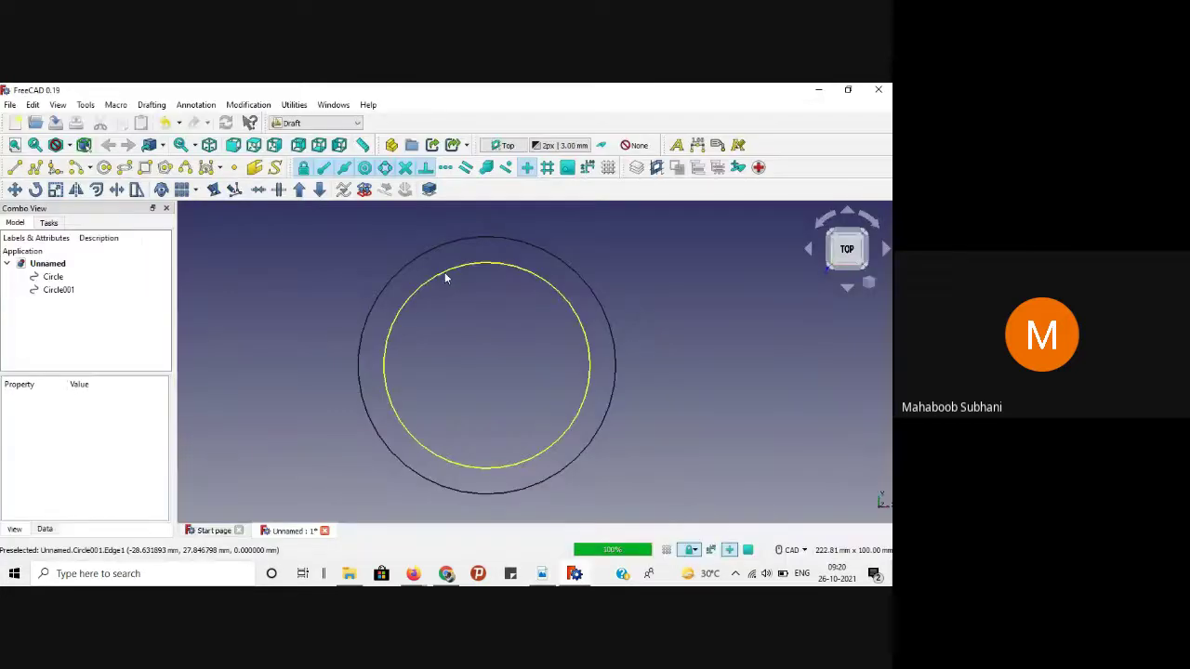
pyautogui.click(104, 167)
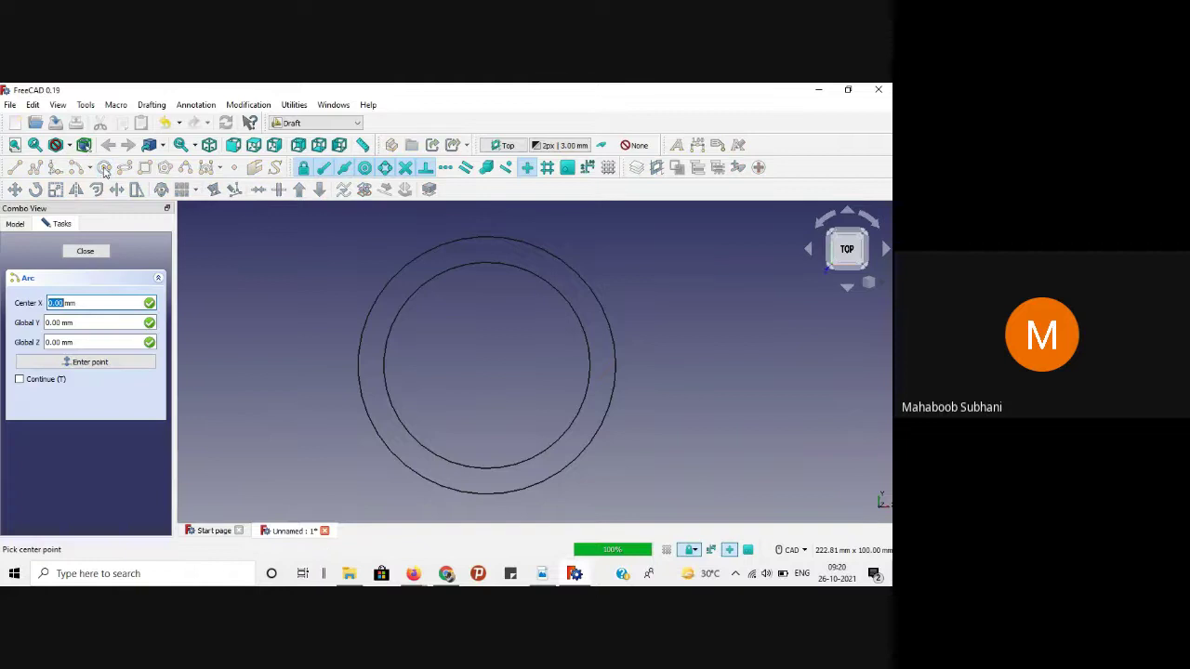
pyautogui.click(465, 267)
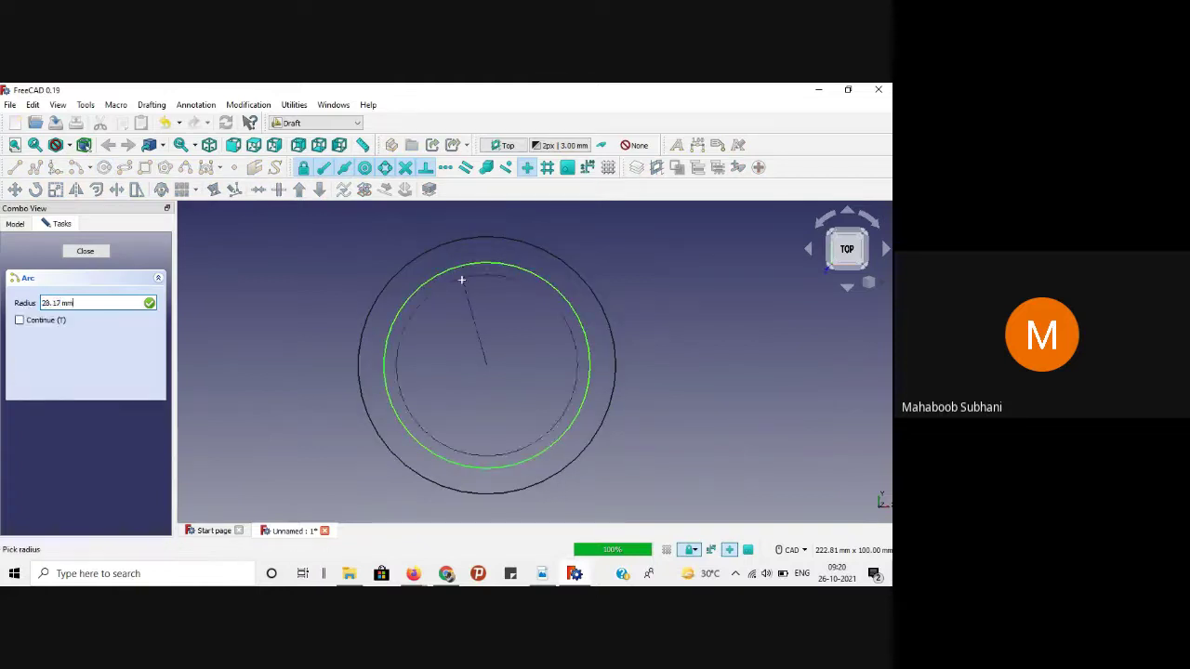
pyautogui.press('BackSpace')
pyautogui.press('BackSpace')
pyautogui.press('BackSpace')
pyautogui.press('BackSpace')
pyautogui.press('BackSpace')
pyautogui.press('BackSpace')
pyautogui.press('BackSpace')
pyautogui.write('20')
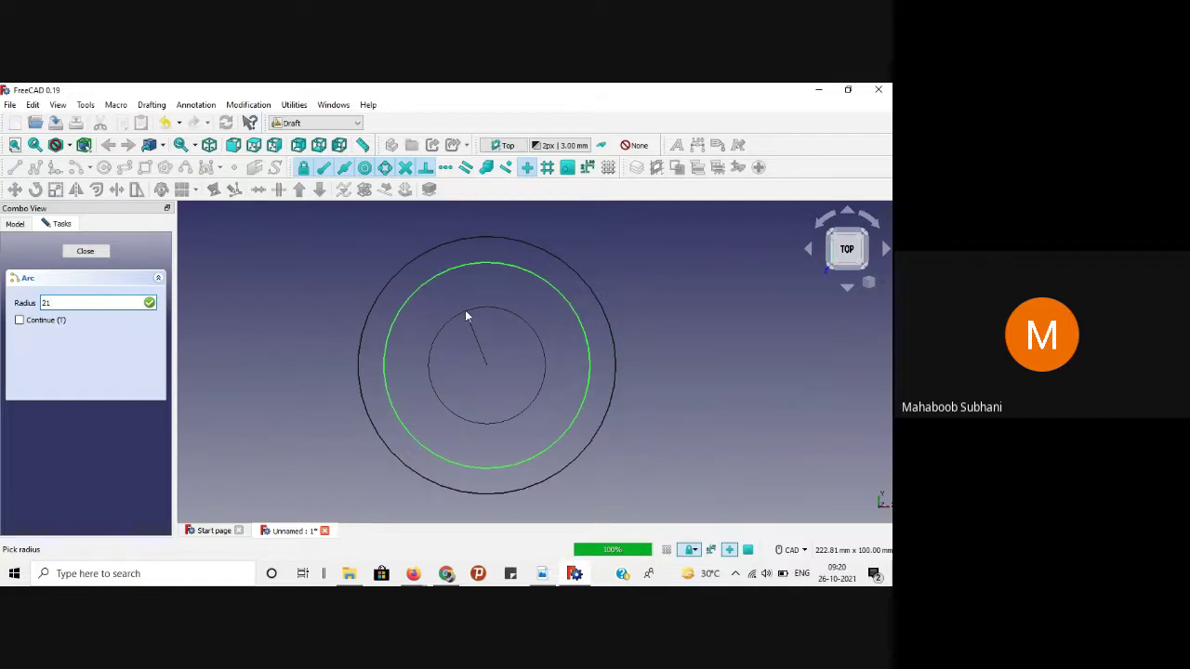
pyautogui.press('Return')
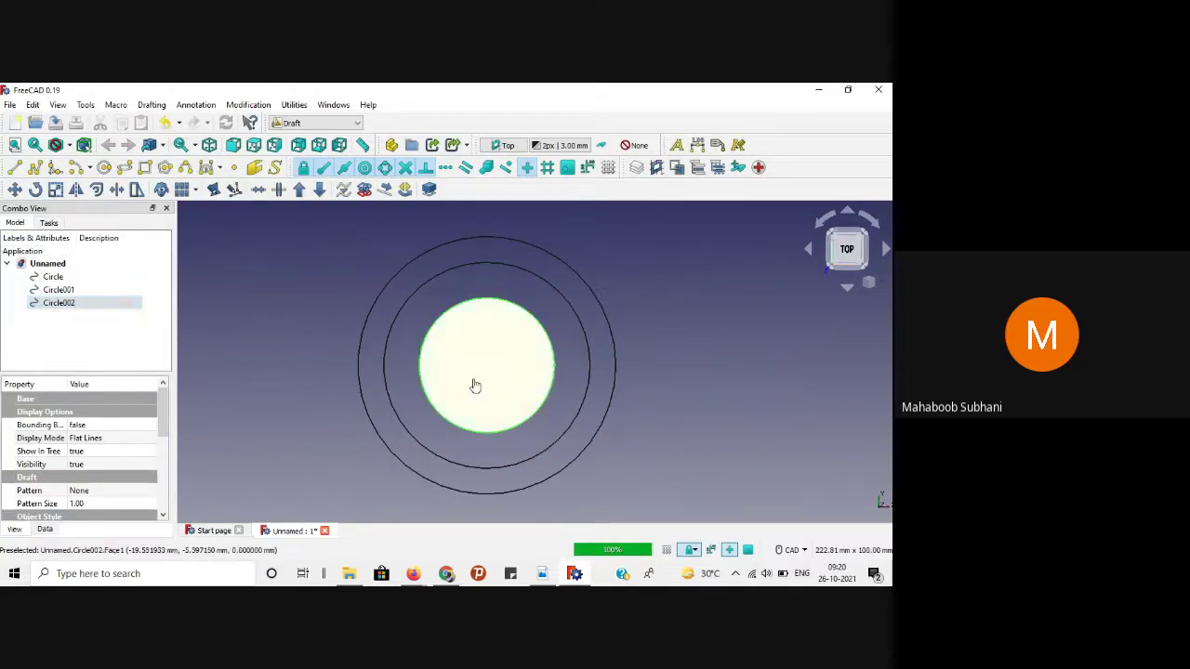
# Step: Set the 21 mm radius circle's display mode to Wireframe and deselect it
pyautogui.click(129, 444)
pyautogui.click(138, 441)
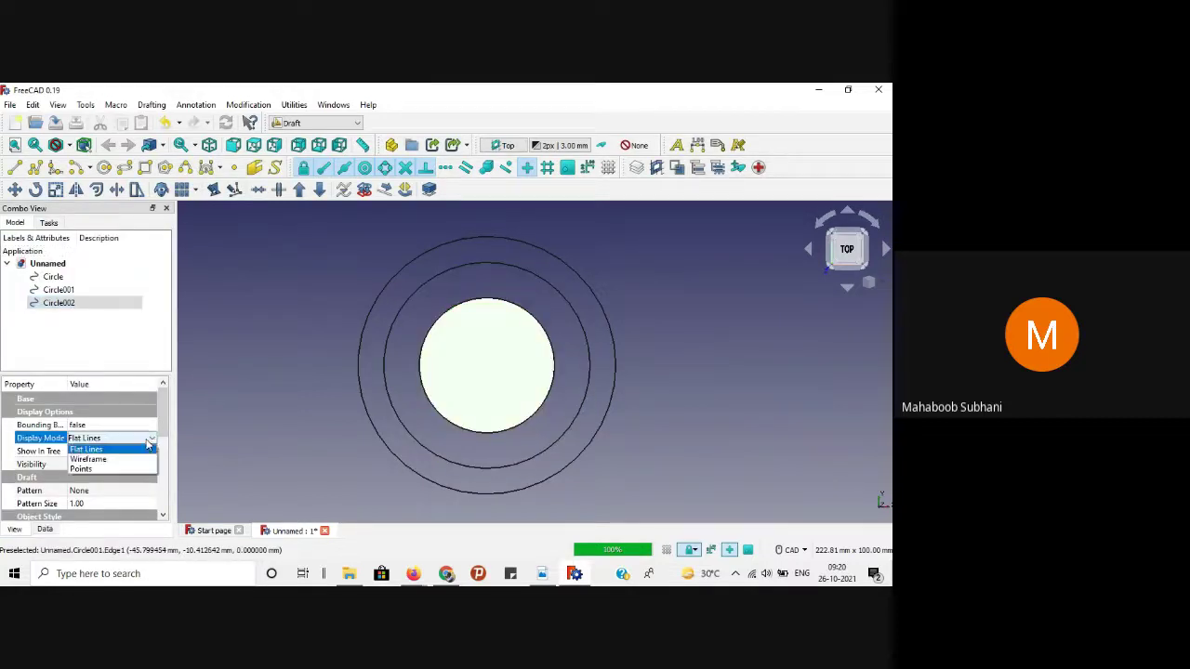
pyautogui.click(111, 459)
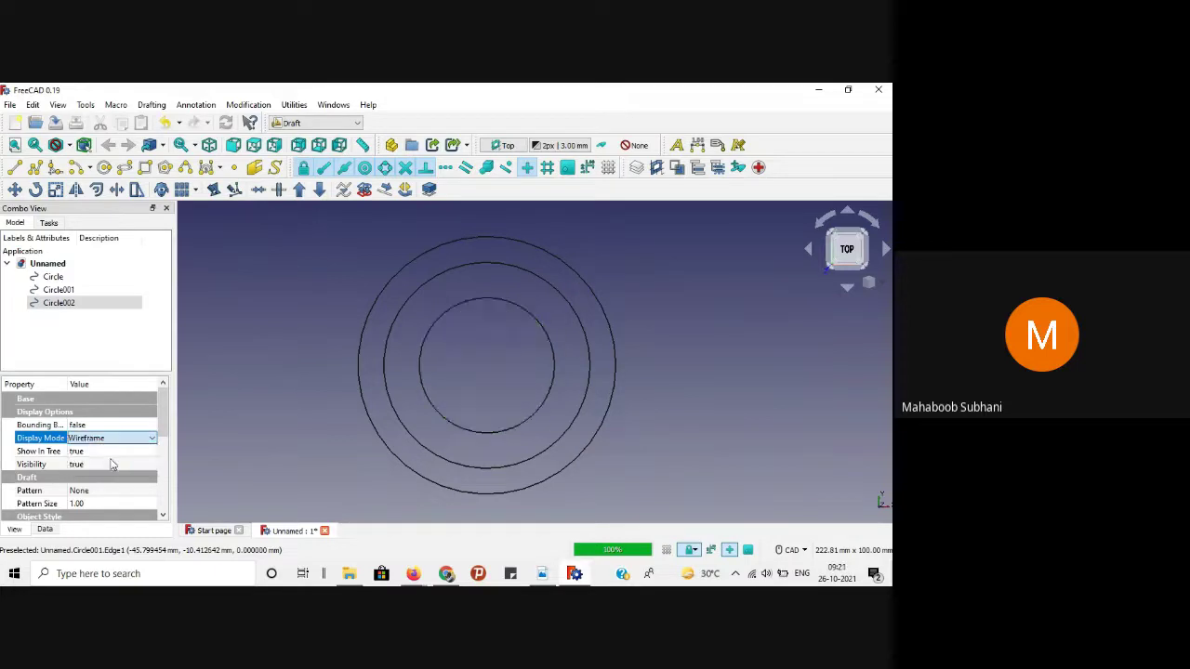
pyautogui.click(283, 370)
# Step: Inspect the circles' outlines up close and set the 40 mm radius circle's angular deflection to 1°
pyautogui.scroll(8, 350, 370)
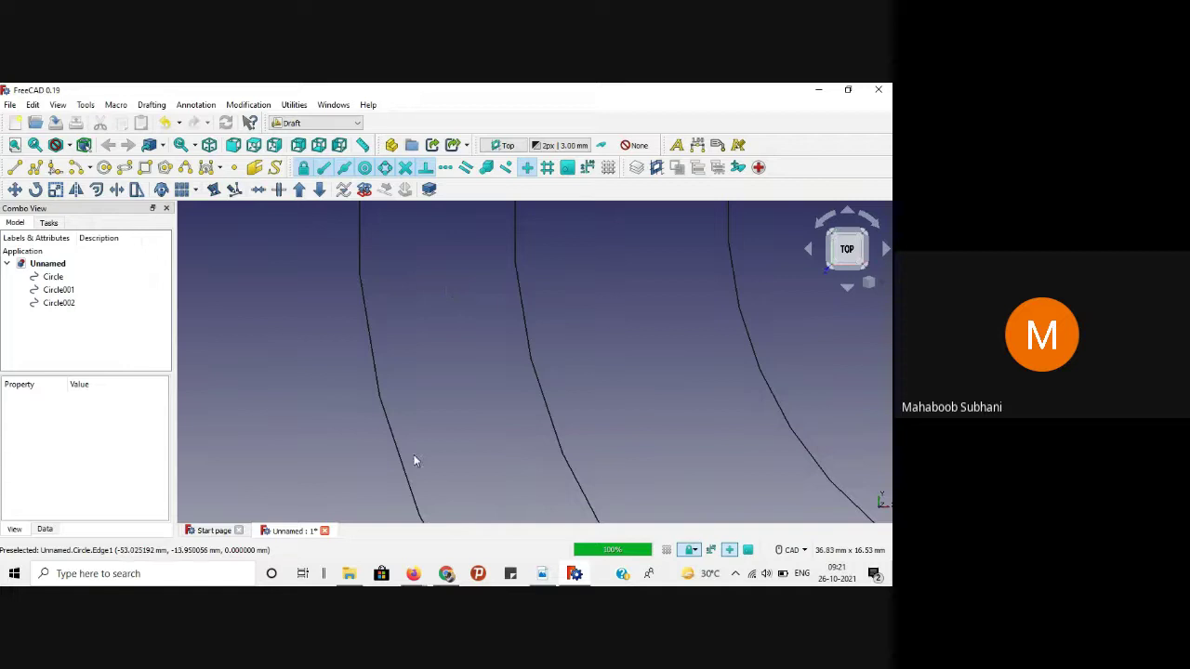
pyautogui.scroll(-1, 299, 397)
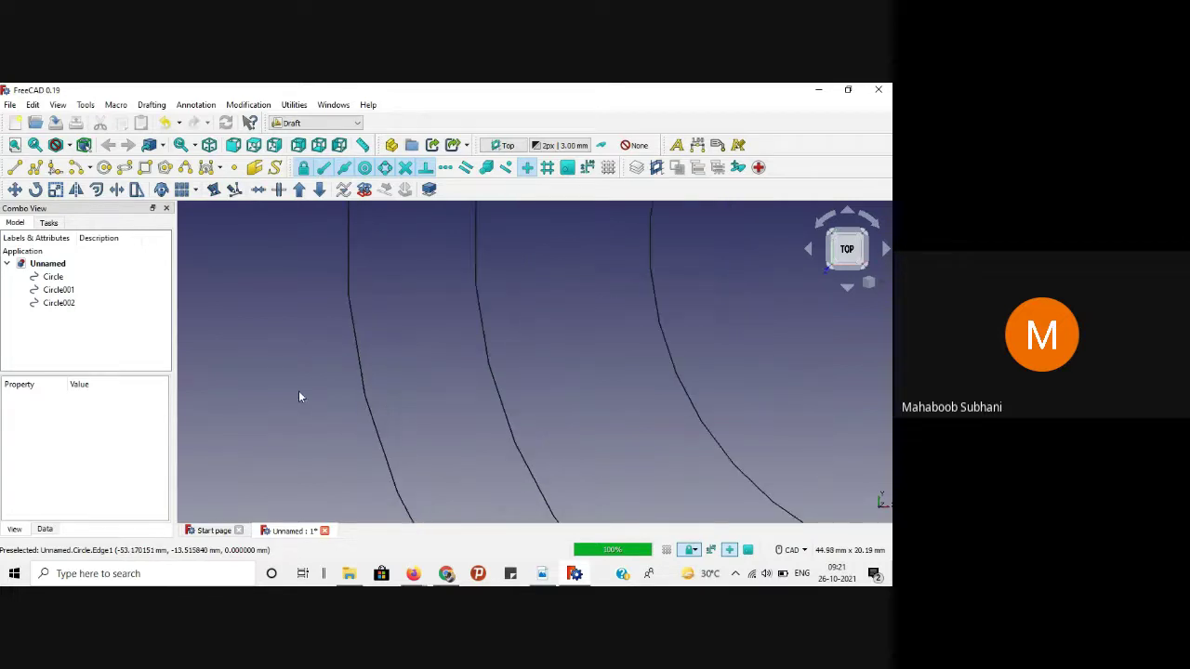
pyautogui.scroll(-3, 299, 397)
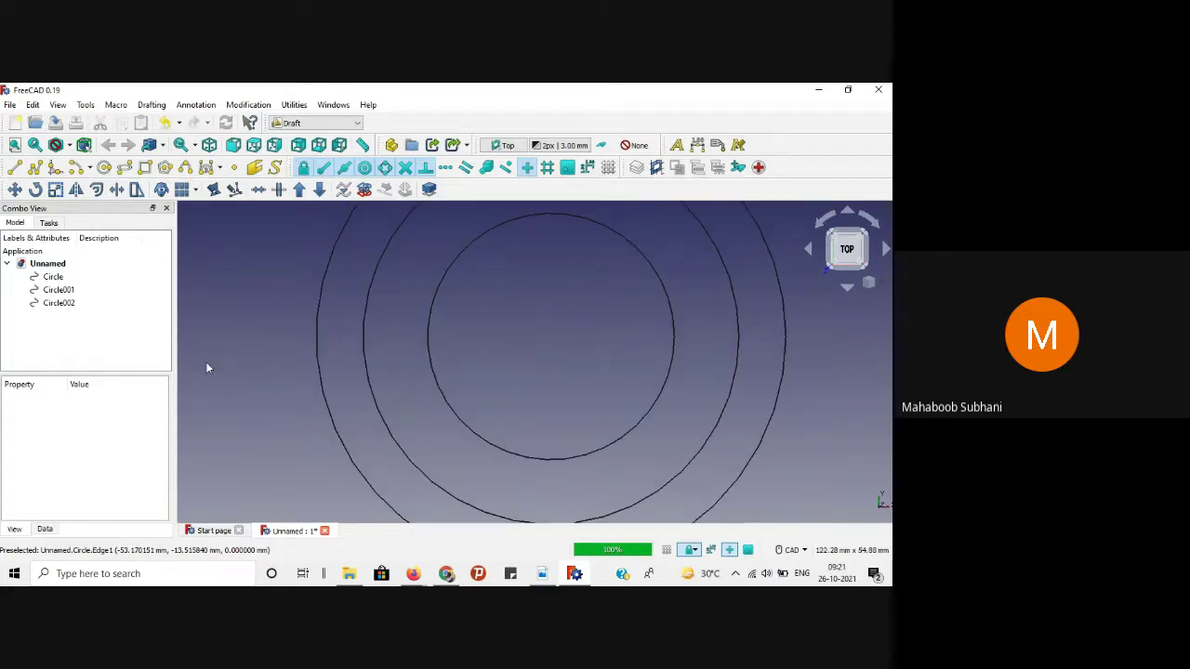
pyautogui.click(316, 365)
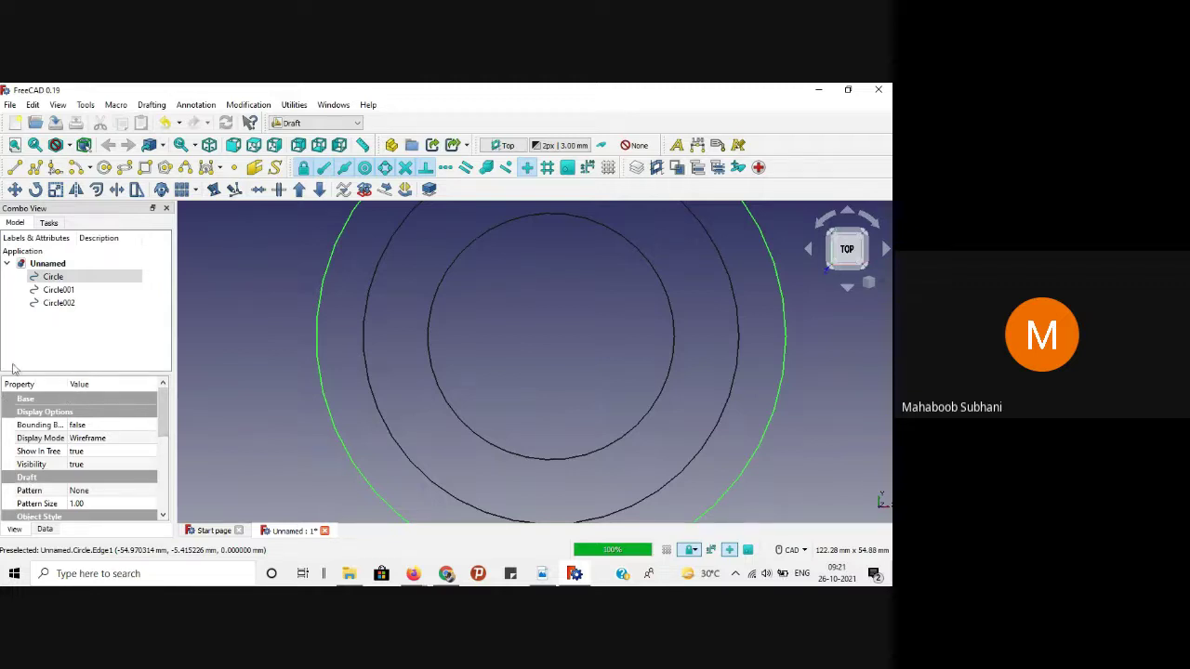
pyautogui.scroll(-3, 162, 413)
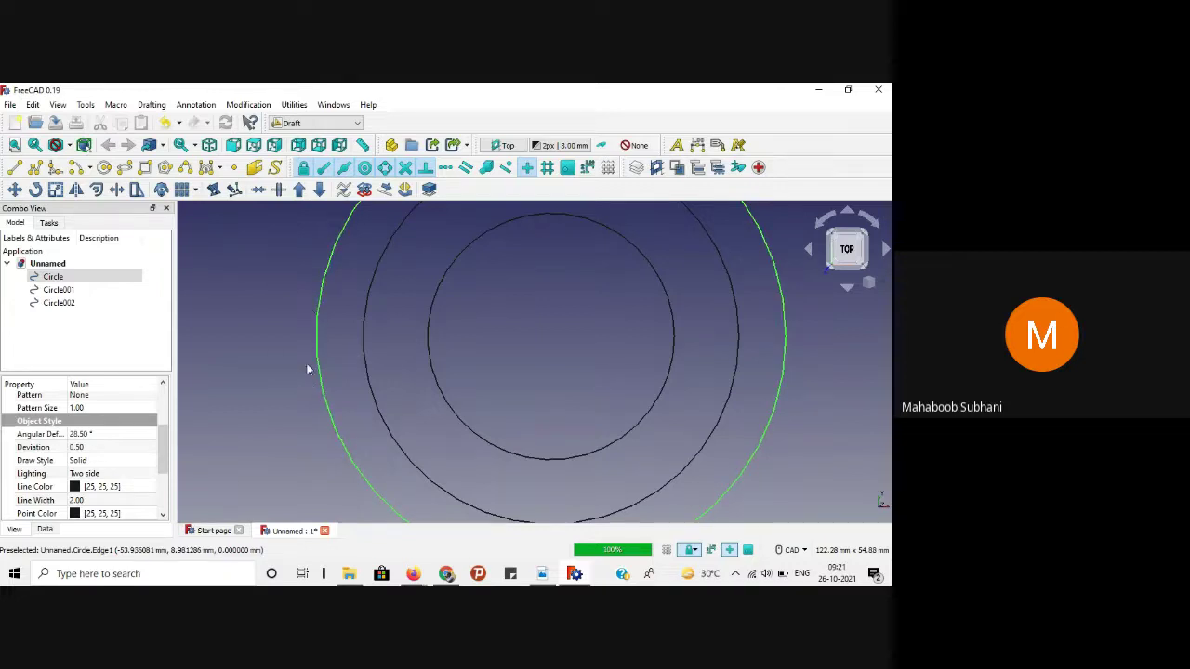
pyautogui.click(77, 434)
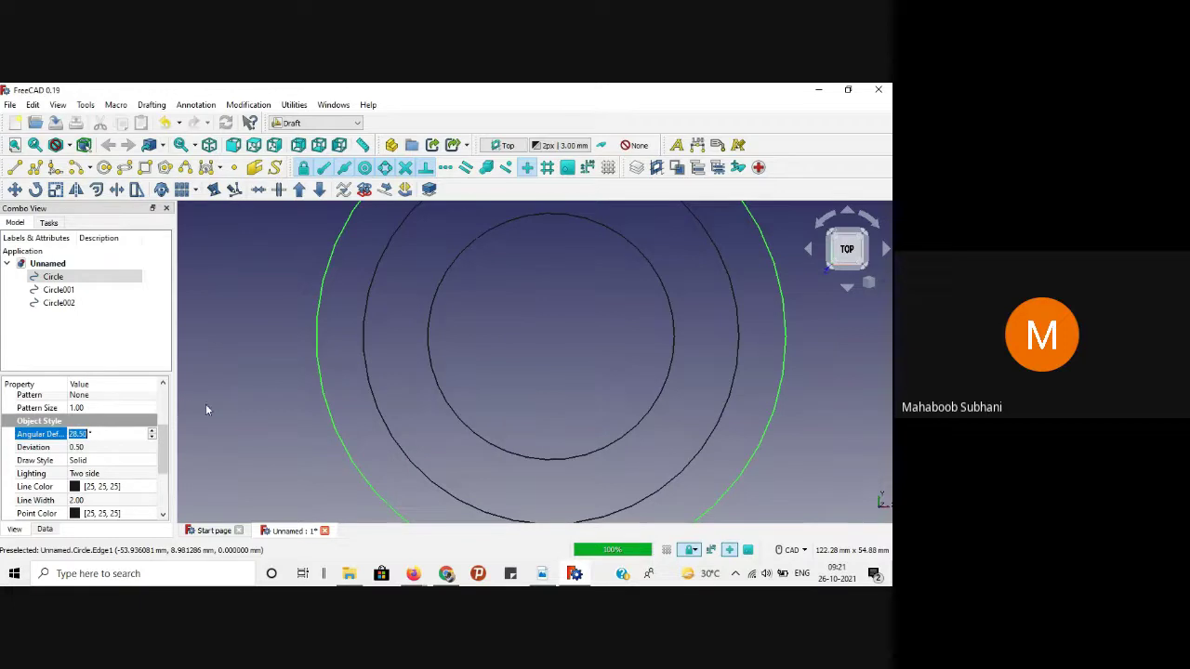
pyautogui.write('1')
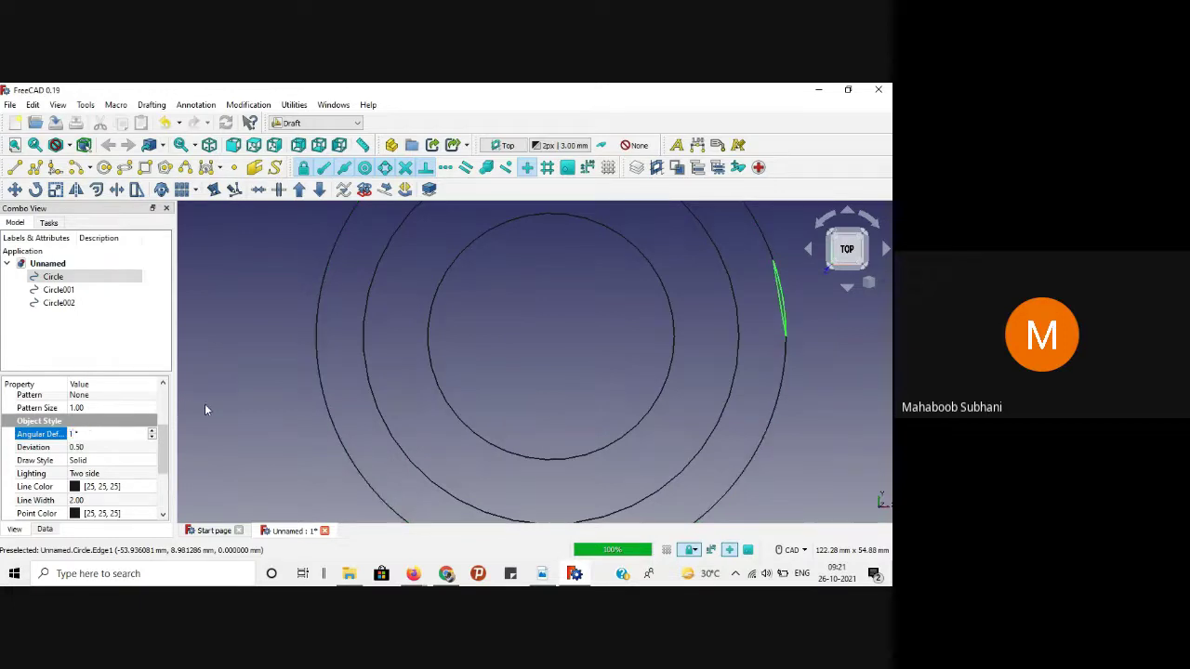
pyautogui.press('Return')
pyautogui.click(223, 410)
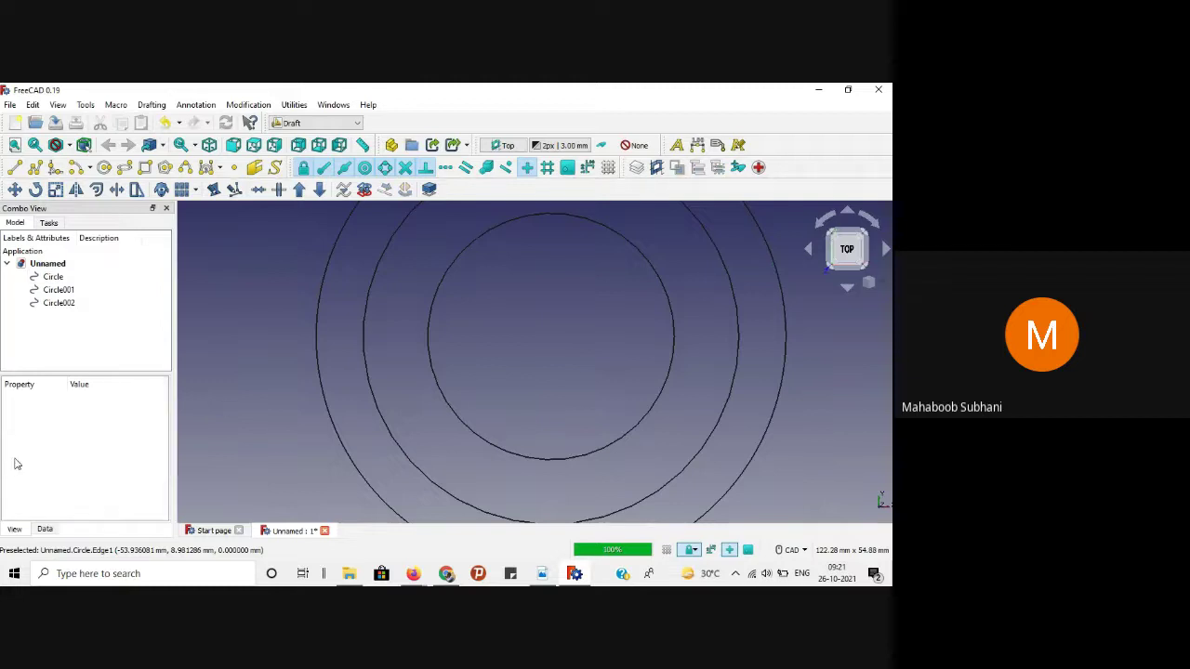
# Step: Set the 40 mm radius circle's deviation to 0 and inspect its outline up close
pyautogui.click(334, 433)
pyautogui.scroll(-3, 102, 446)
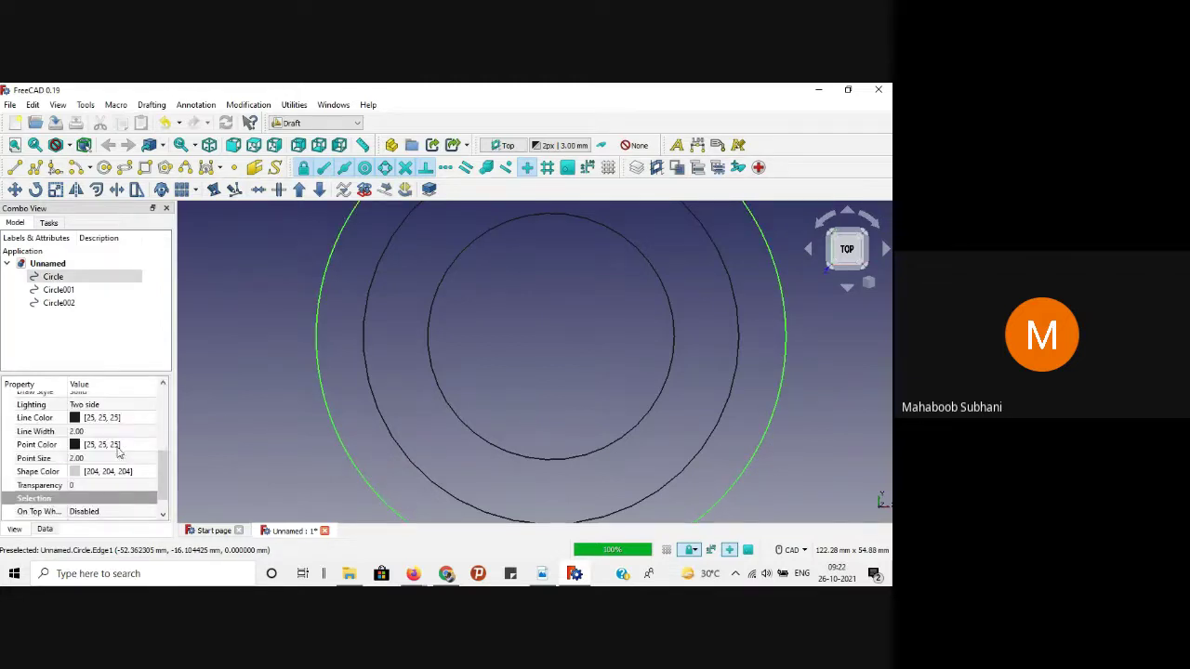
pyautogui.scroll(2, 102, 451)
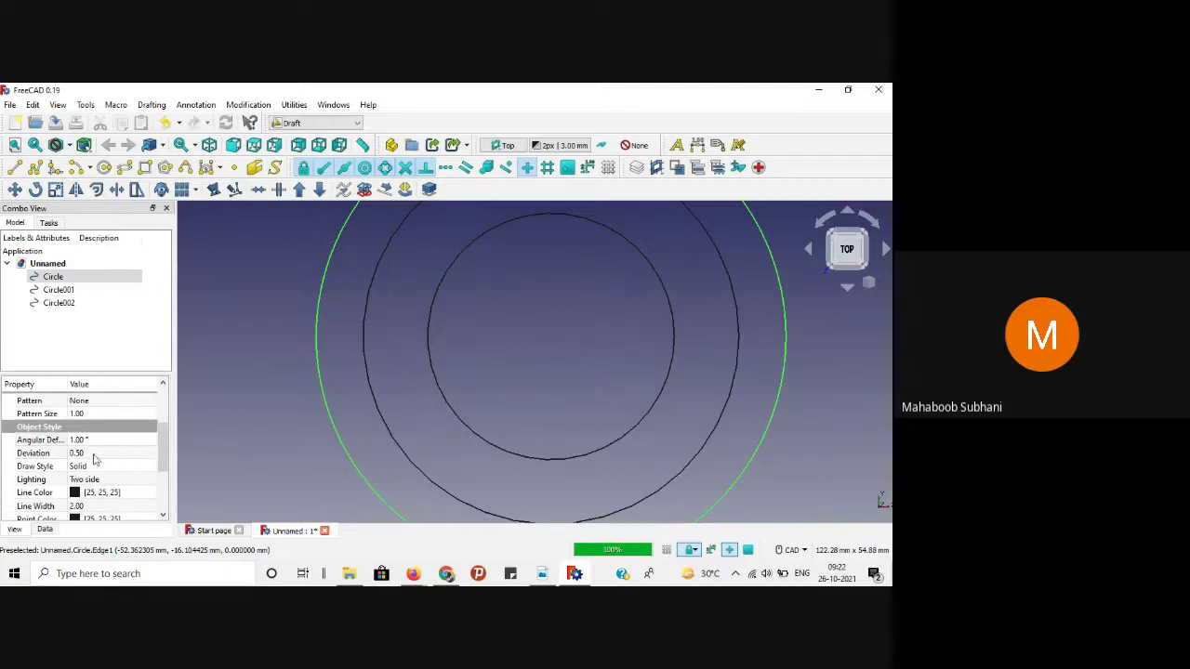
pyautogui.click(93, 454)
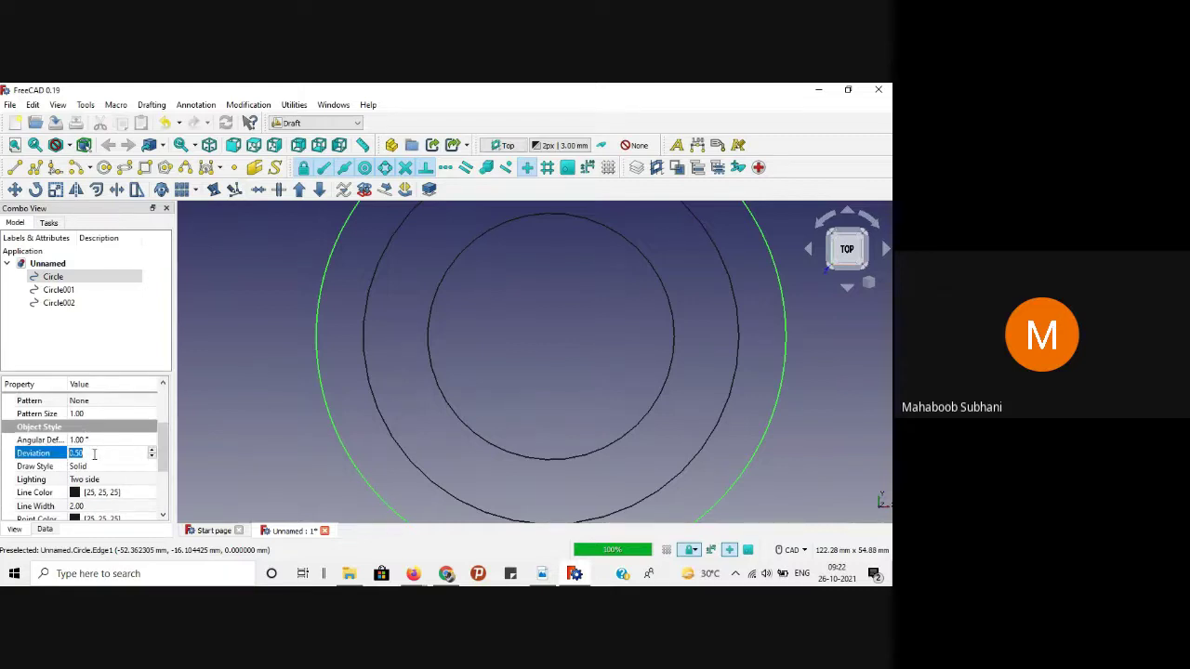
pyautogui.write('0')
pyautogui.press('Return')
pyautogui.click(306, 415)
pyautogui.scroll(5, 317, 416)
pyautogui.scroll(2, 323, 415)
pyautogui.scroll(-3, 465, 316)
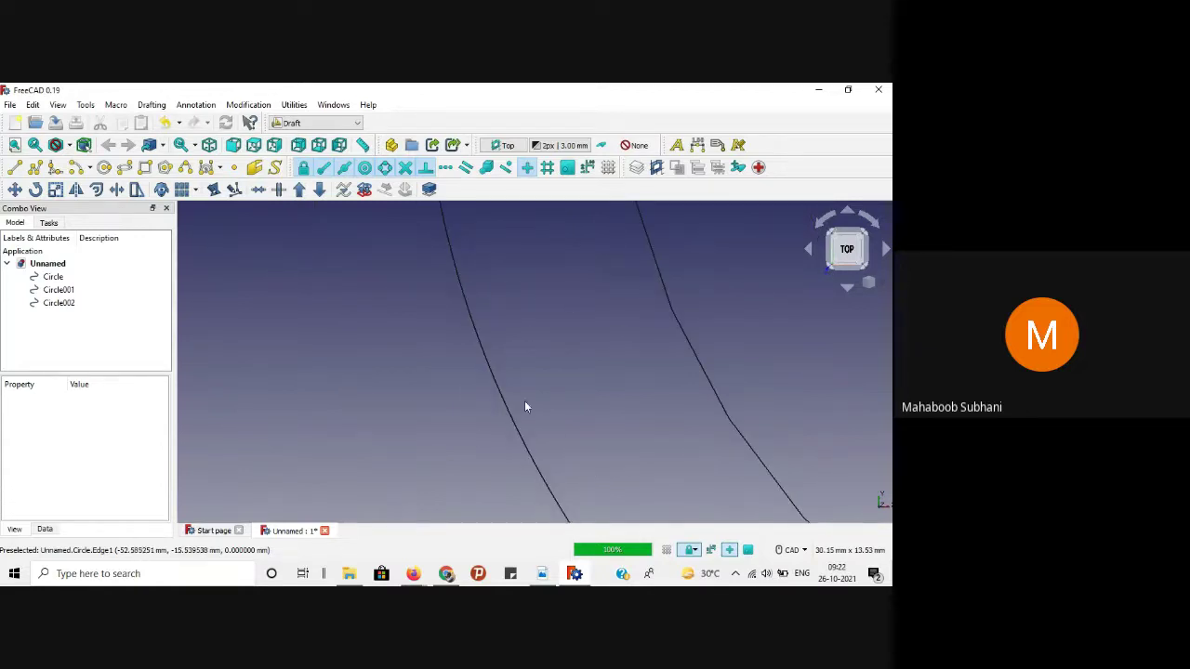
pyautogui.scroll(-5, 414, 350)
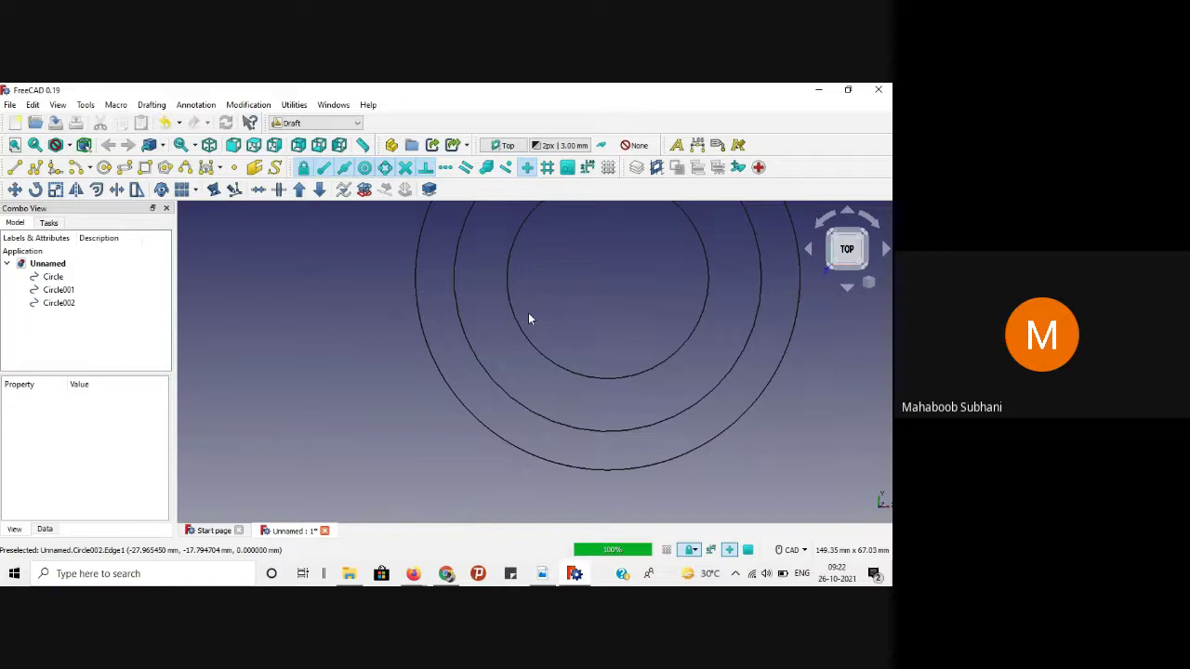
# Step: Set the angular deflection of the 21 mm and 32 mm radius circles together to 1°
pyautogui.click(514, 318)
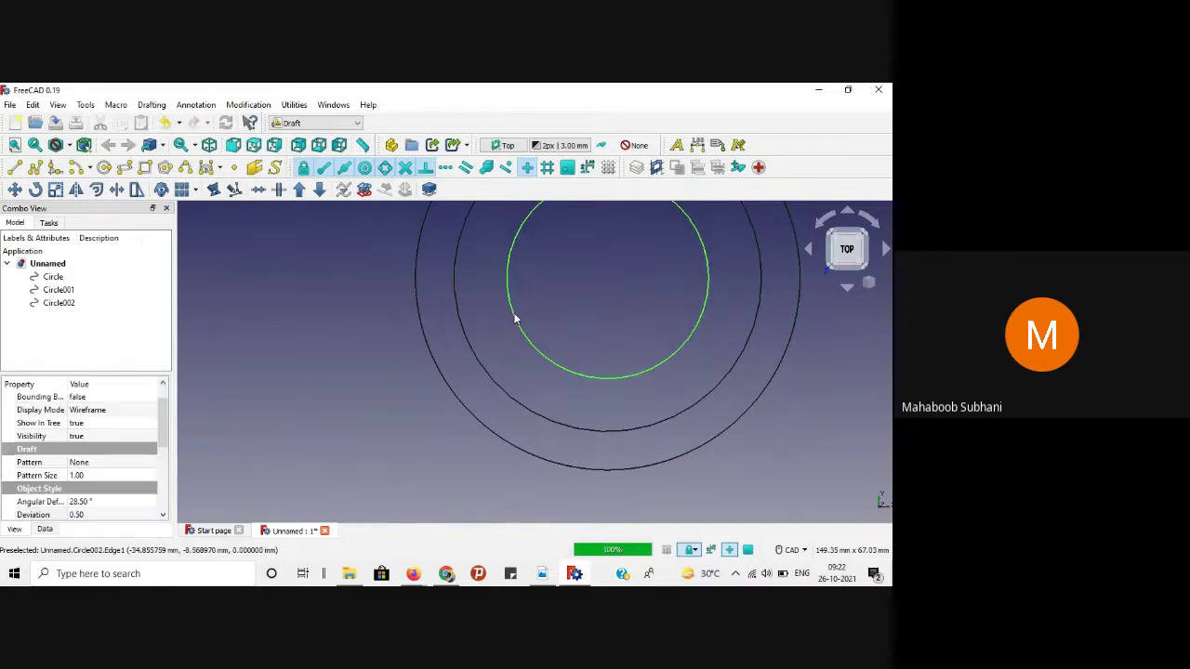
pyautogui.keyDown('ctrl'); pyautogui.click(477, 357); pyautogui.keyUp('ctrl')
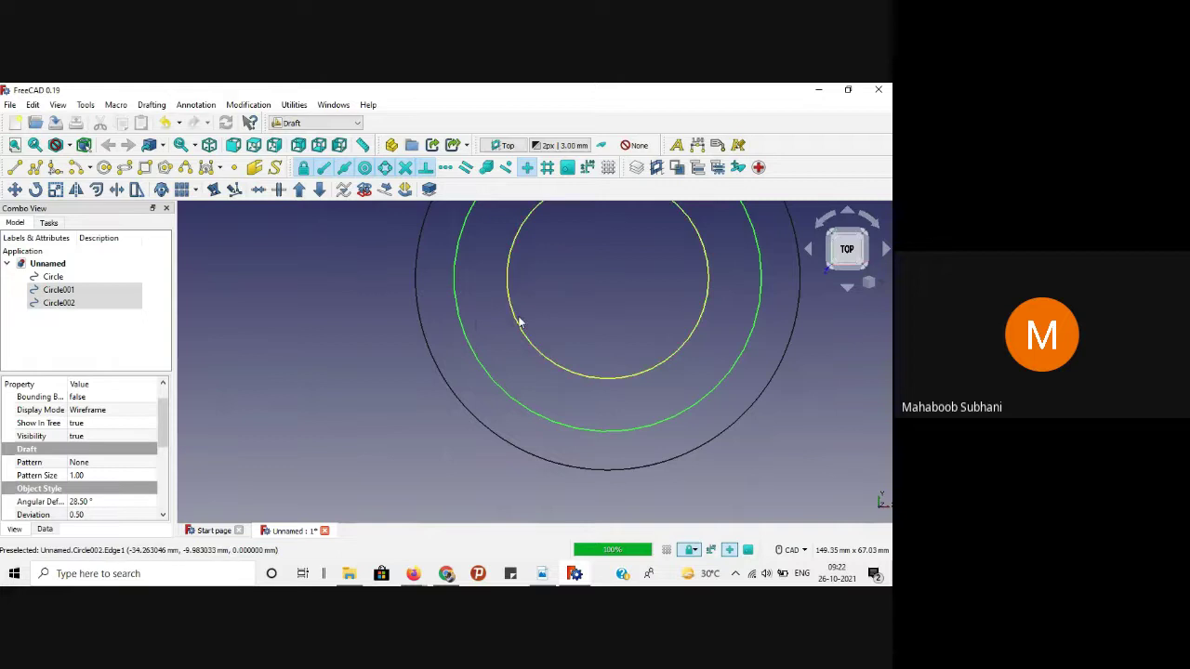
pyautogui.scroll(-4, 79, 446)
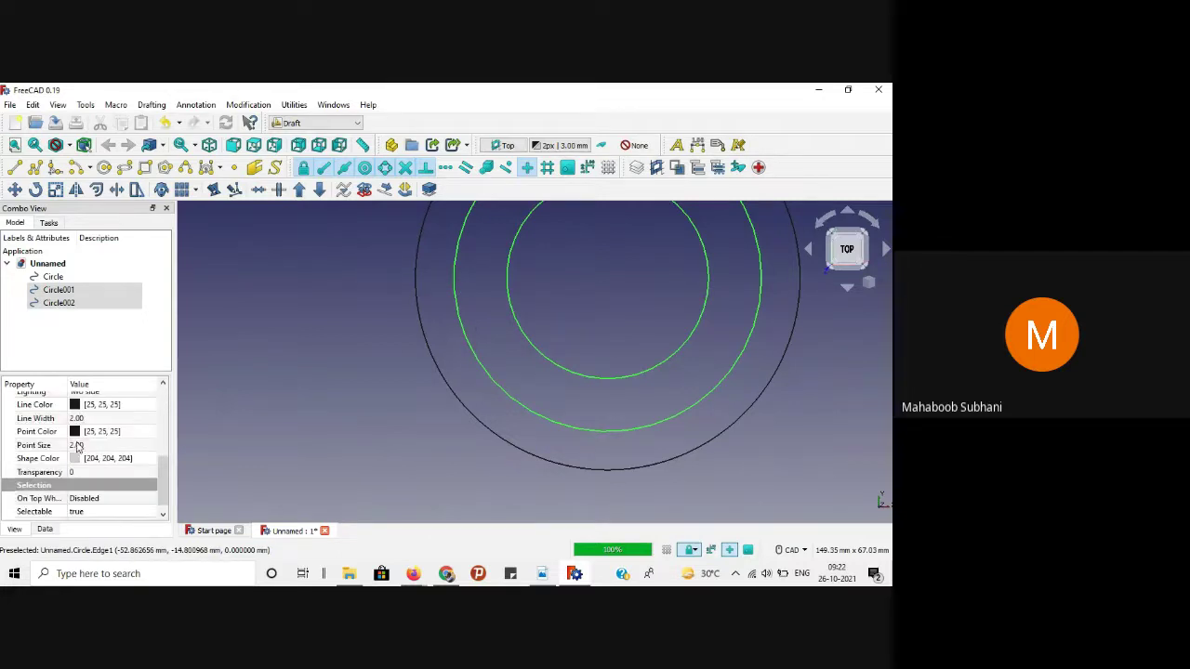
pyautogui.scroll(2, 94, 439)
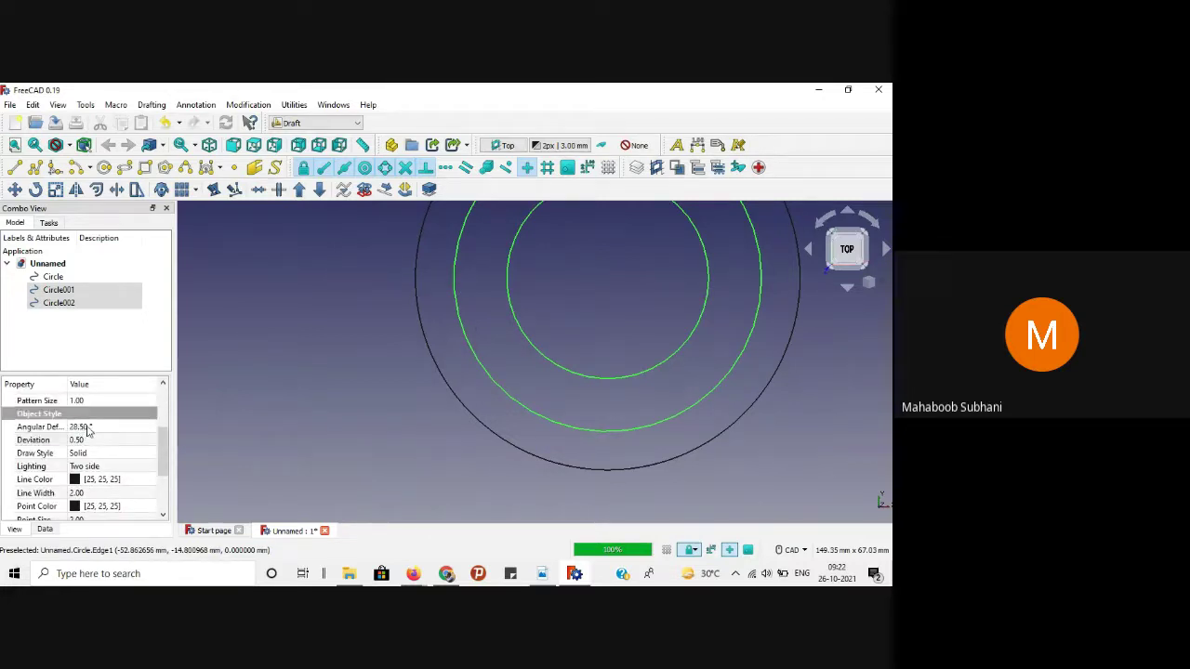
pyautogui.click(89, 425)
pyautogui.write('1')
pyautogui.press('Return')
# Step: Set the deviation of the 21 mm and 32 mm radius circles to 0.01 and inspect their outlines
pyautogui.click(83, 441)
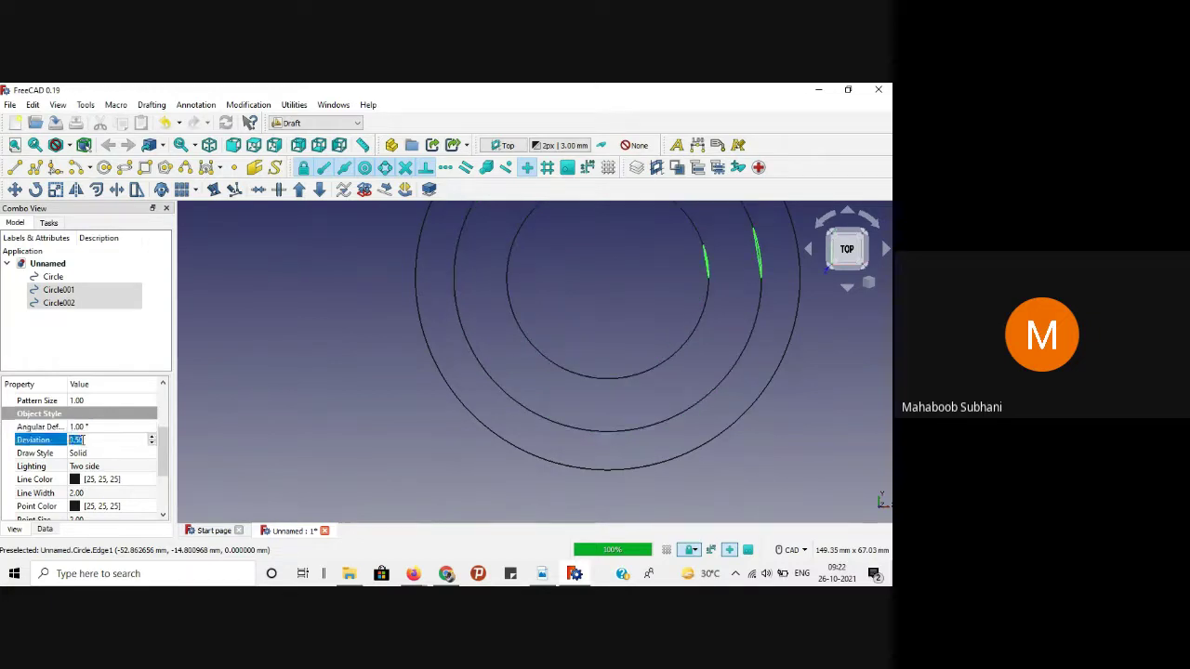
pyautogui.write('0.01')
pyautogui.press('Return')
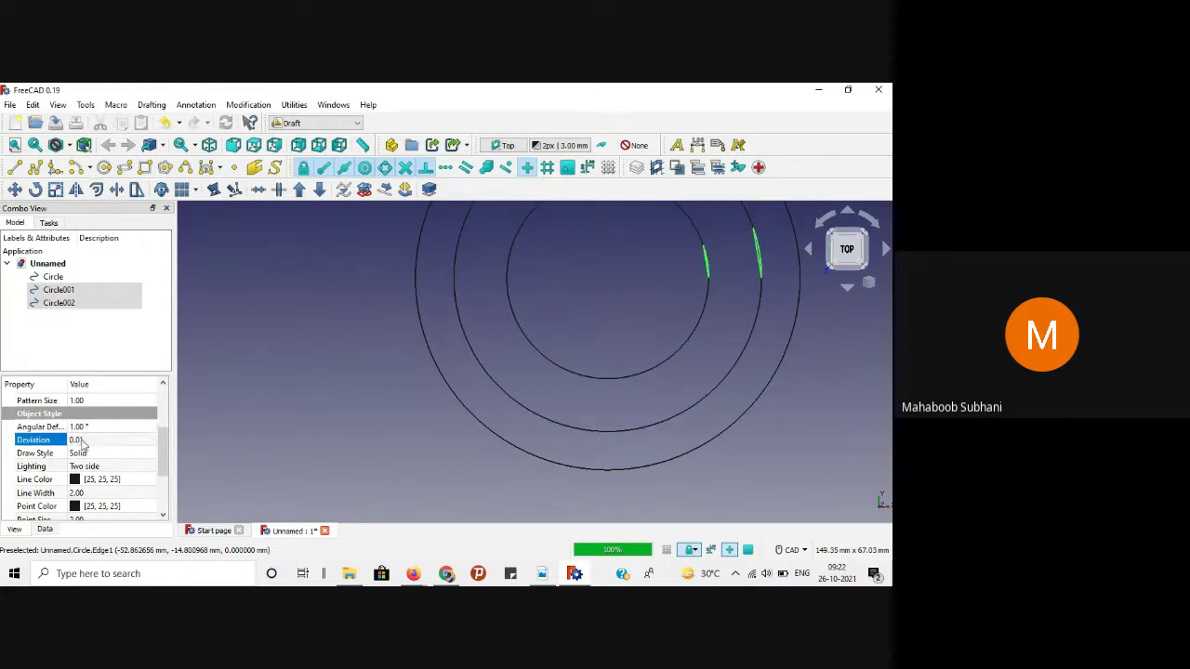
pyautogui.click(311, 383)
pyautogui.scroll(5, 493, 289)
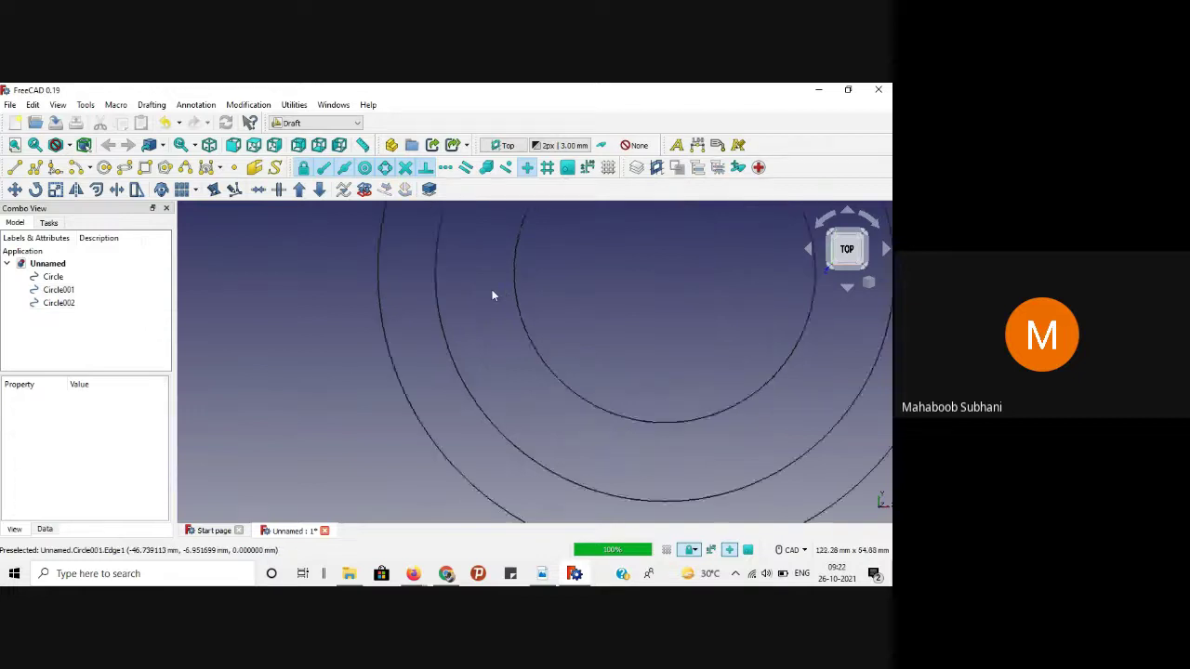
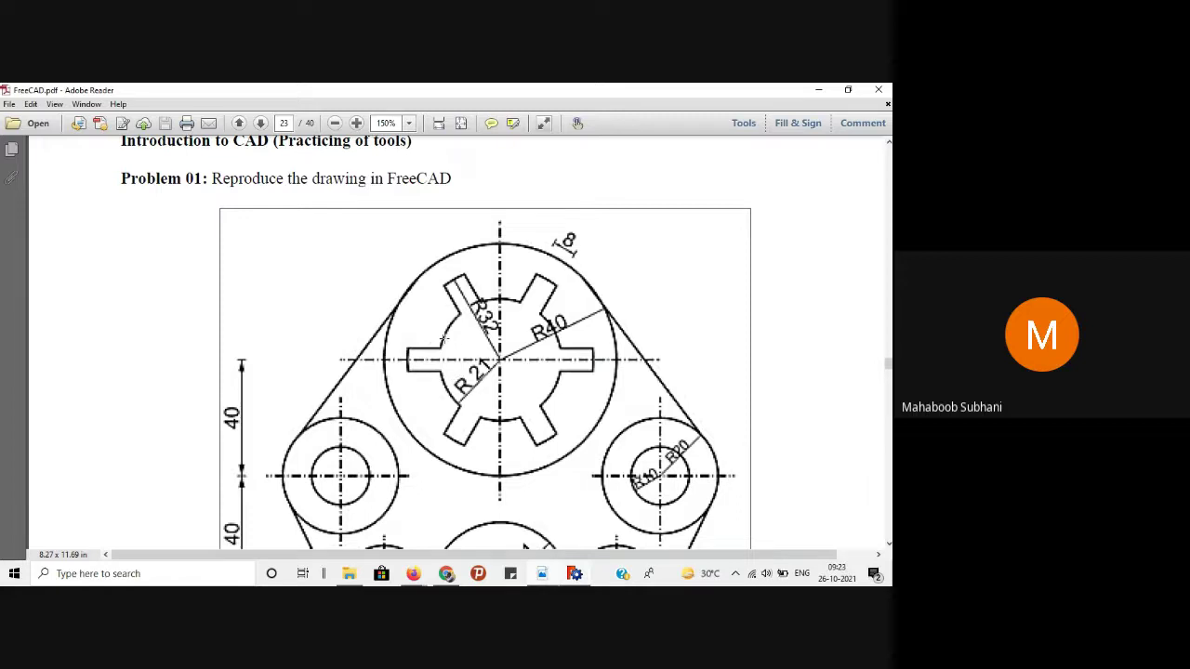
# Step: Switch back to FreeCAD and draw an 11 mm horizontal line from the 21 mm radius circle's leftmost point to the 32 mm radius circle
pyautogui.click(818, 89)
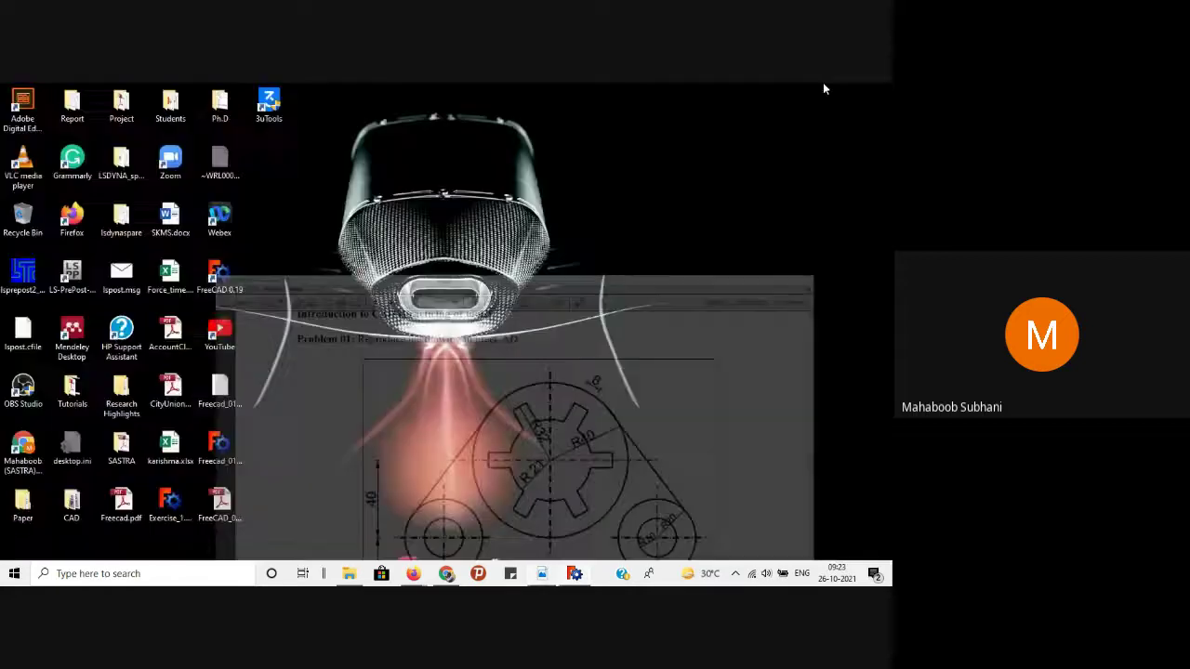
pyautogui.click(574, 574)
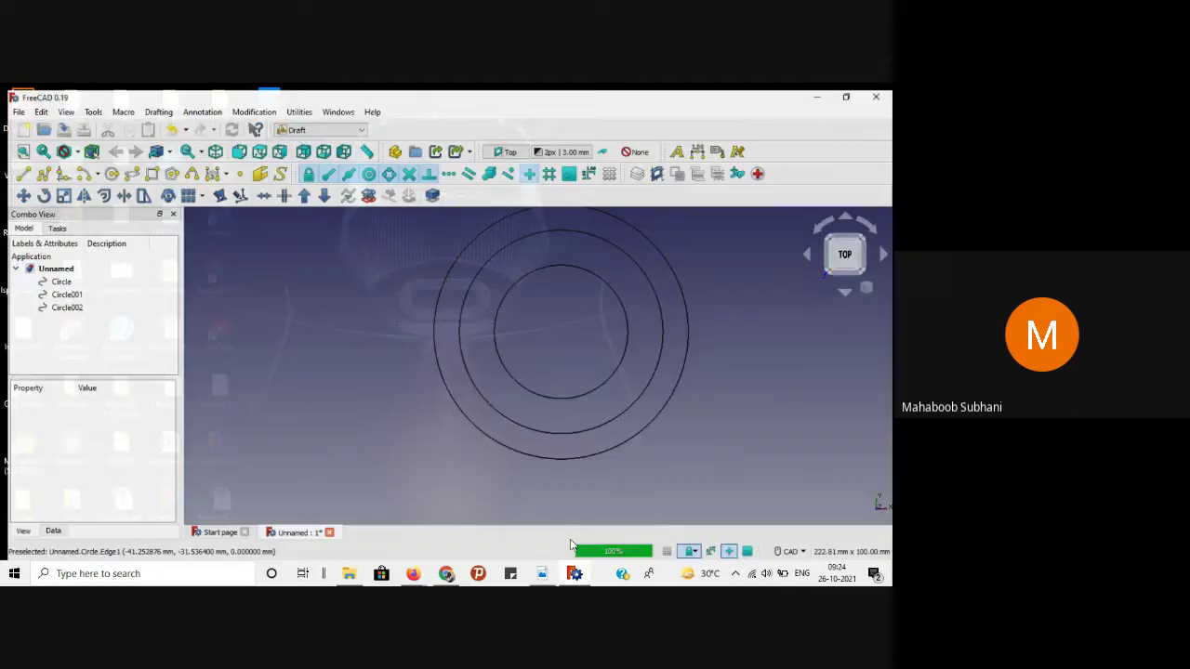
pyautogui.scroll(2, 396, 271)
pyautogui.scroll(-1, 392, 258)
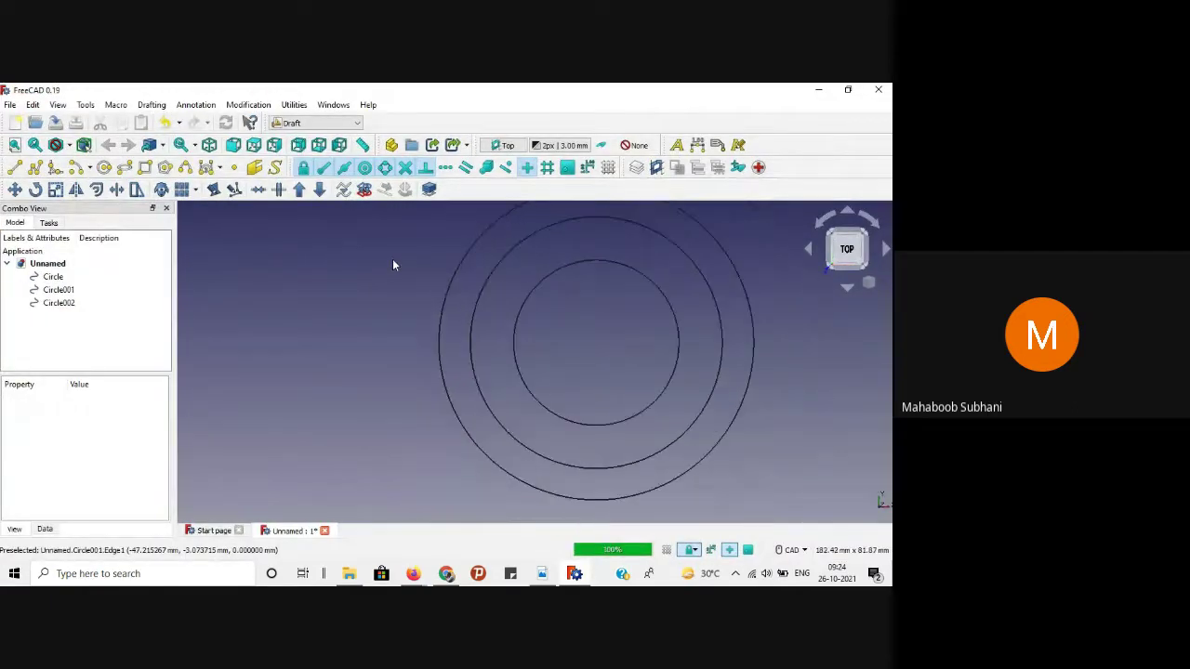
pyautogui.click(15, 167)
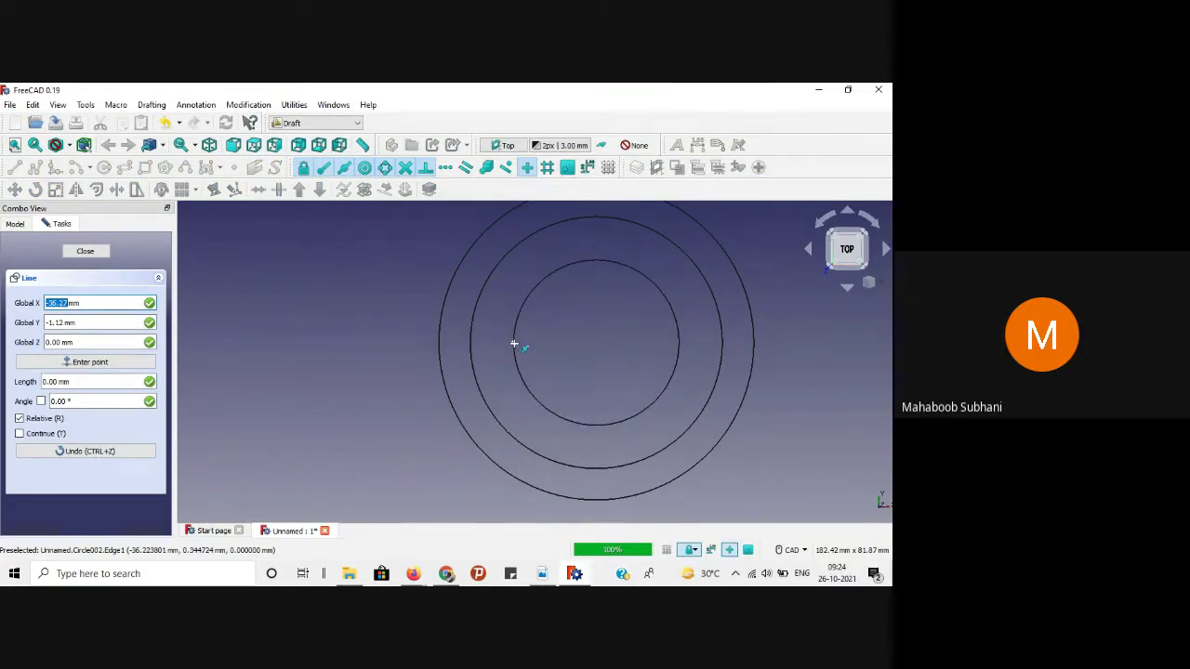
pyautogui.click(512, 342)
pyautogui.scroll(3, 471, 343)
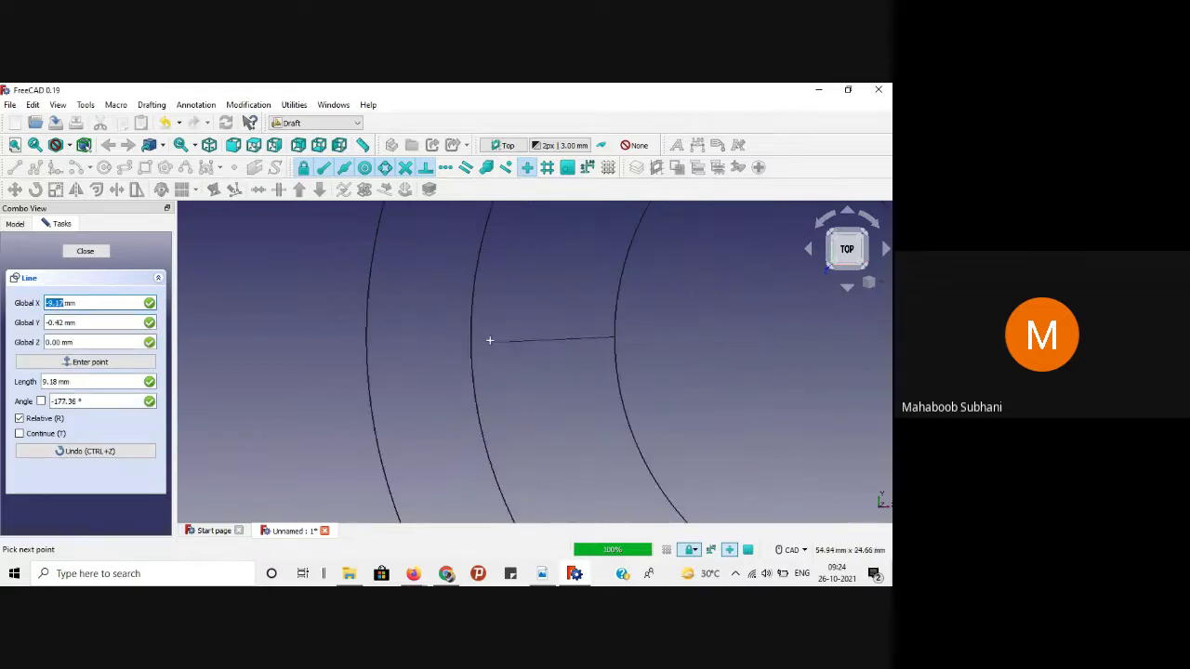
pyautogui.press('shift')
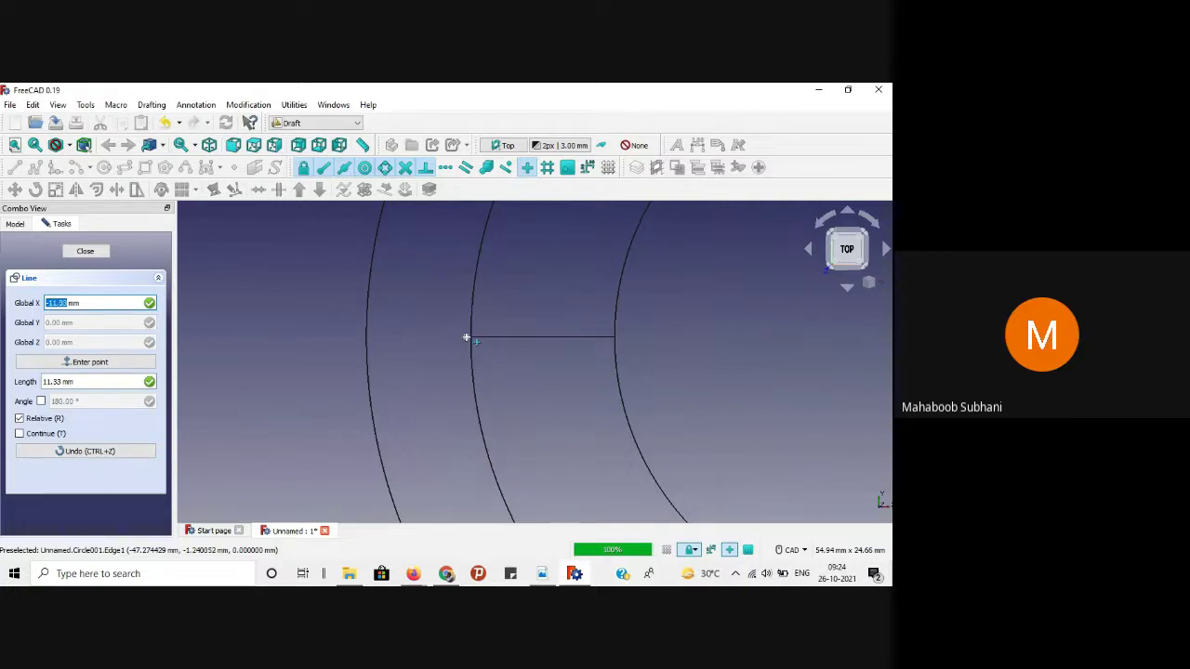
pyautogui.scroll(-2, 470, 338)
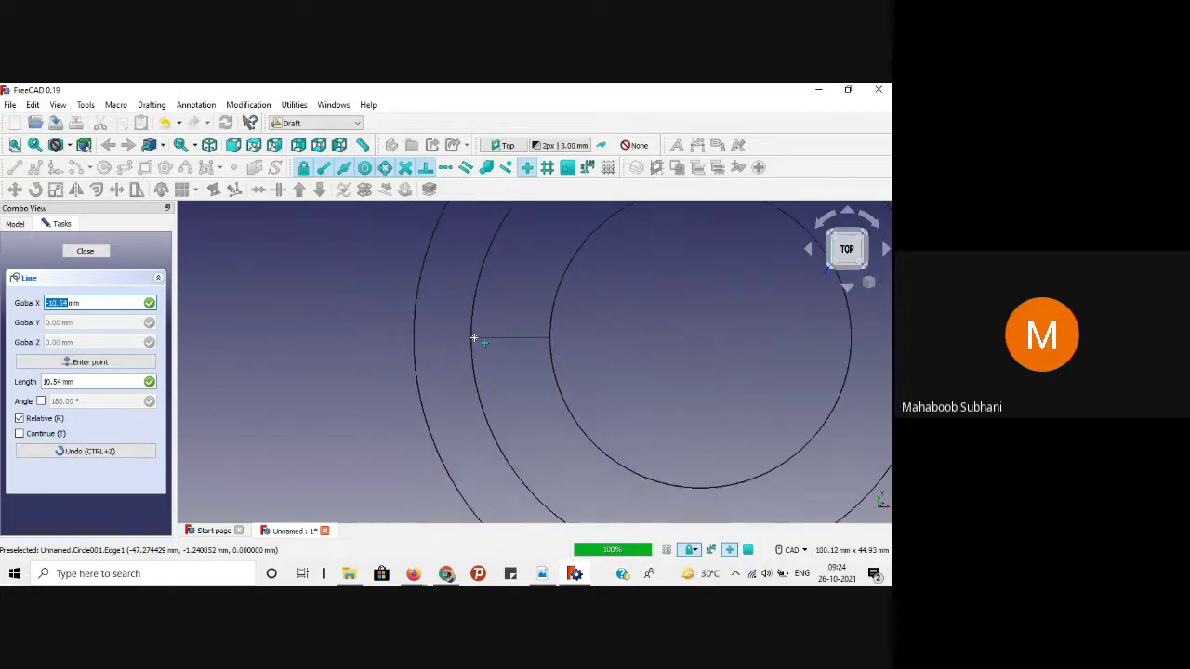
pyautogui.scroll(-4, 476, 339)
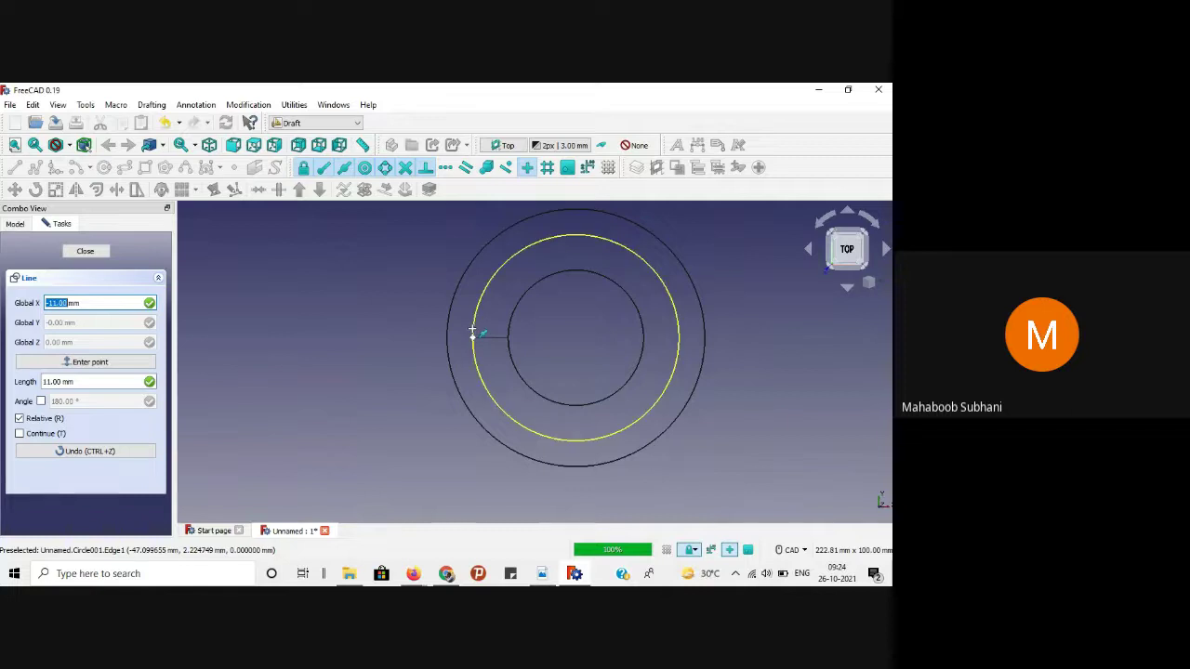
pyautogui.click(472, 332)
pyautogui.scroll(4, 486, 340)
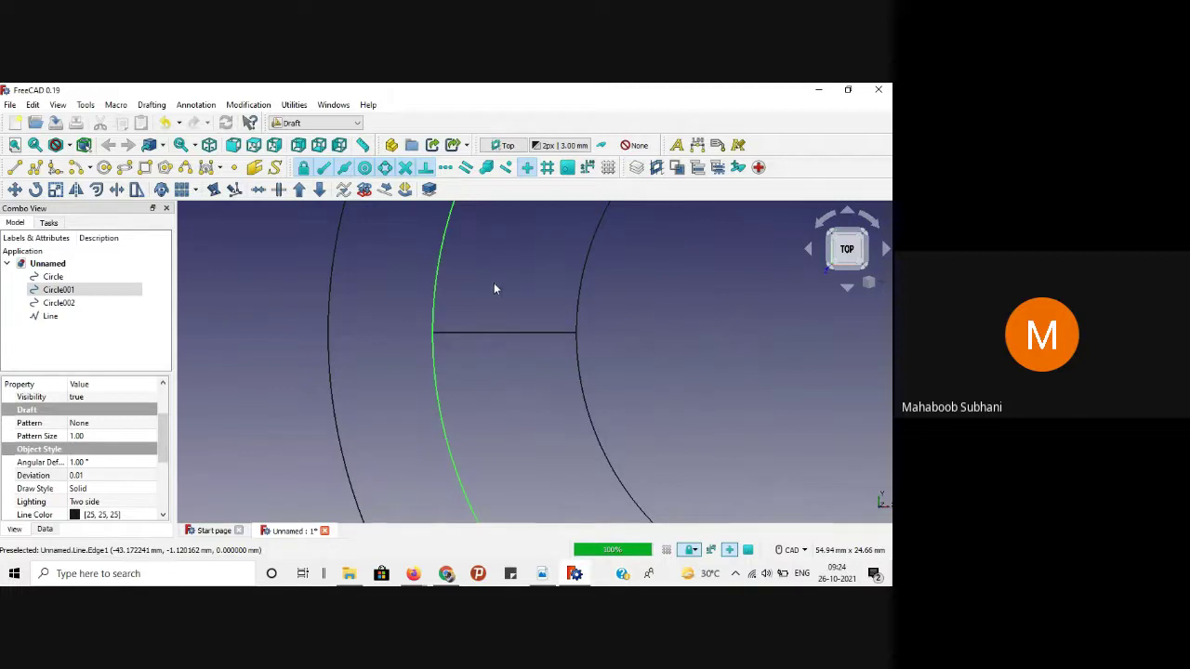
# Step: Offset a copy of the horizontal line 4 mm upward
pyautogui.click(493, 382)
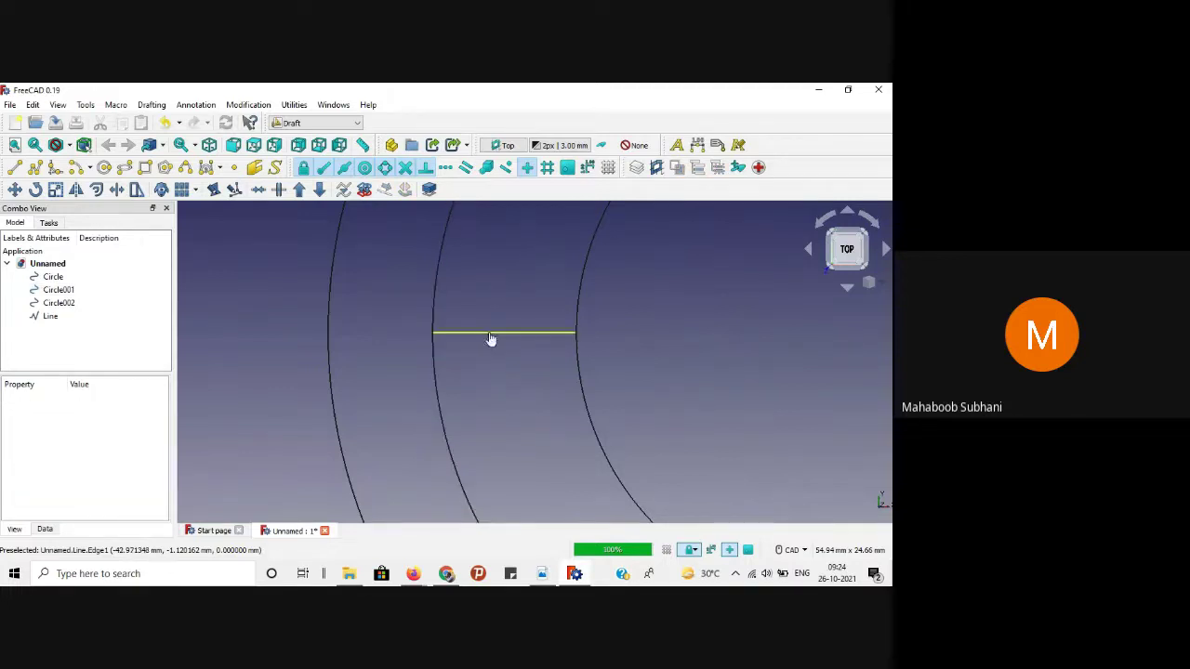
pyautogui.click(489, 333)
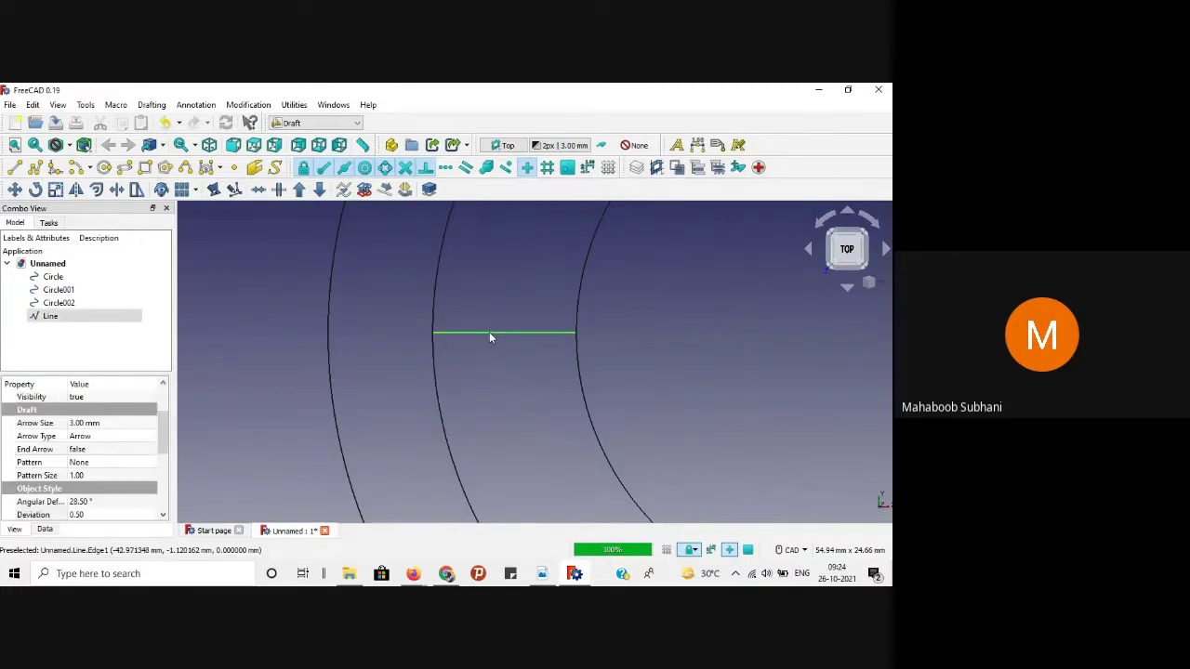
pyautogui.click(98, 189)
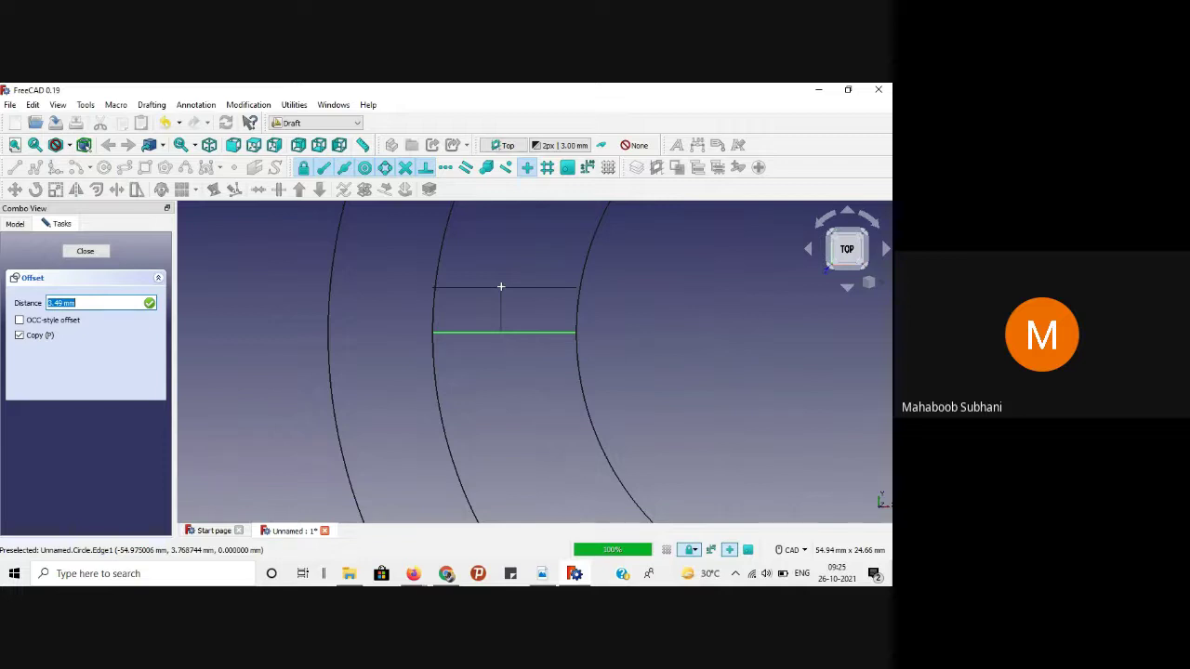
pyautogui.press('BackSpace')
pyautogui.write('4ff')
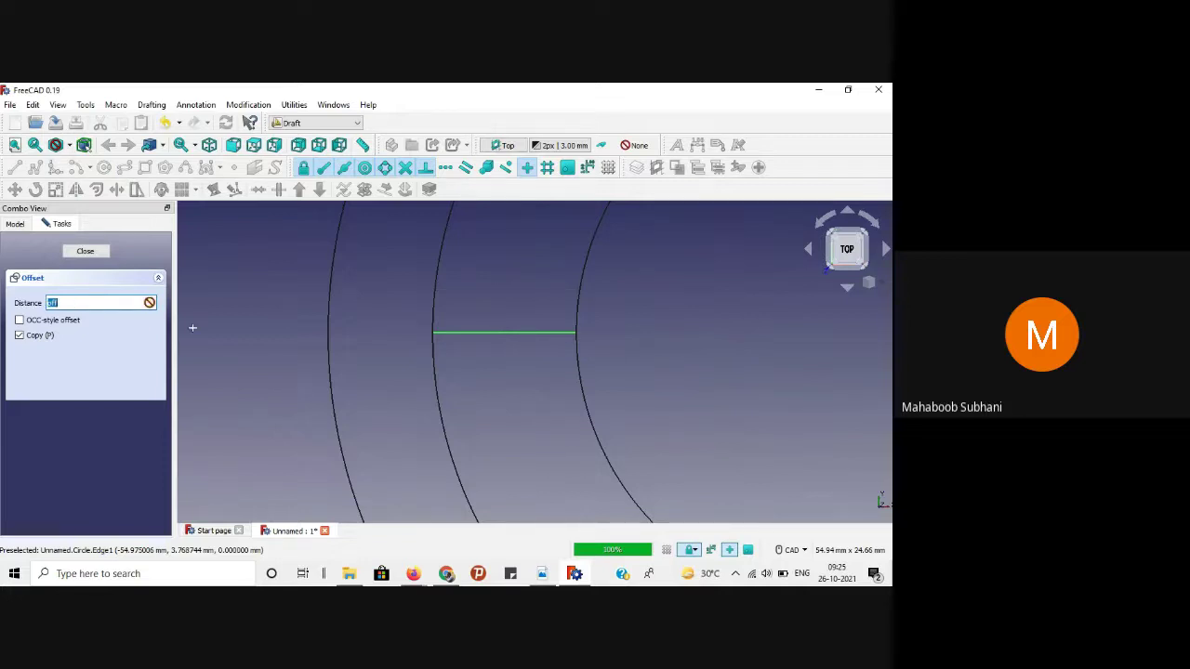
pyautogui.click(19, 336)
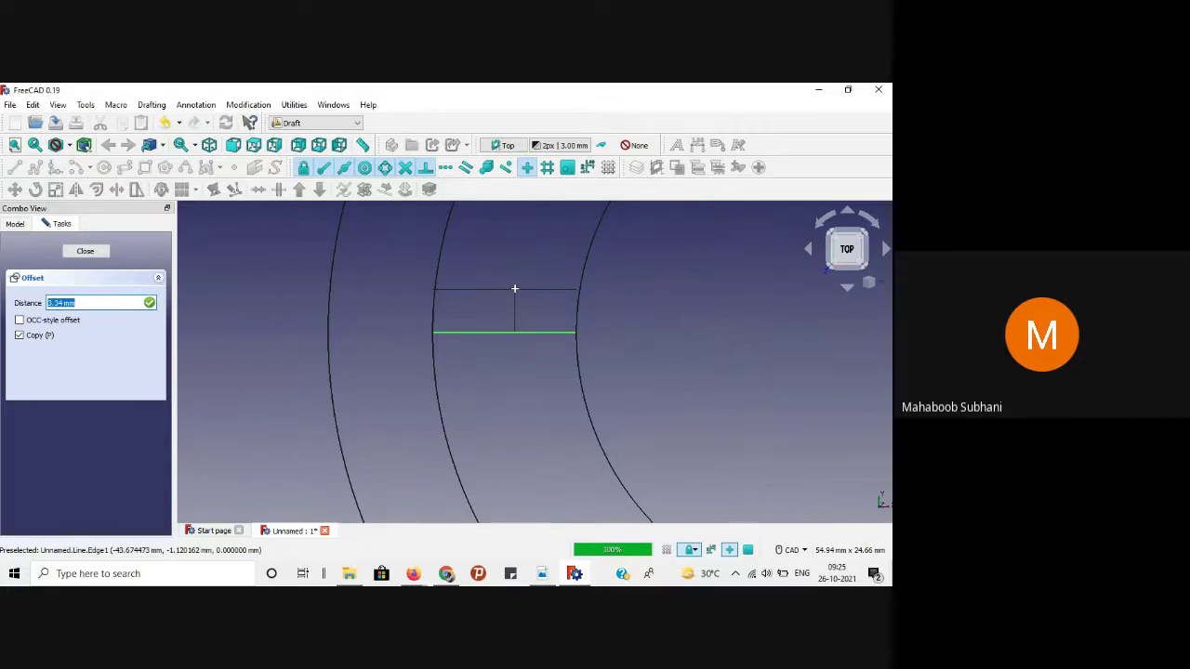
pyautogui.press('BackSpace')
pyautogui.write('4')
pyautogui.press('Return')
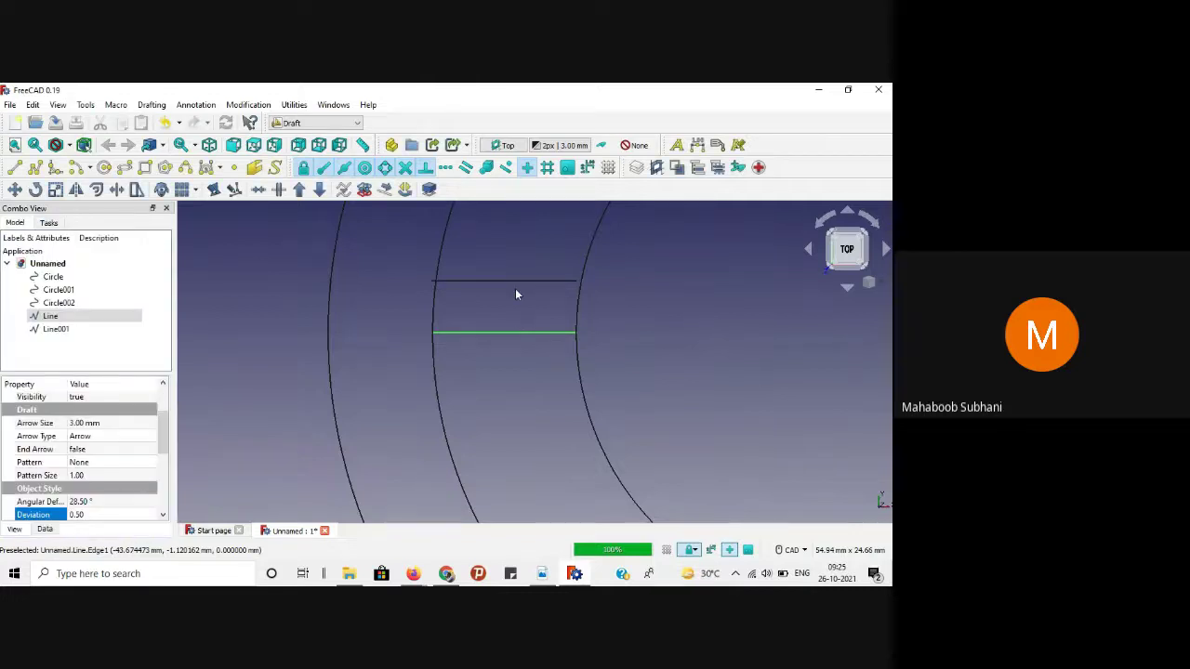
# Step: Offset another copy of the original horizontal line 4 mm downward
pyautogui.click(511, 331)
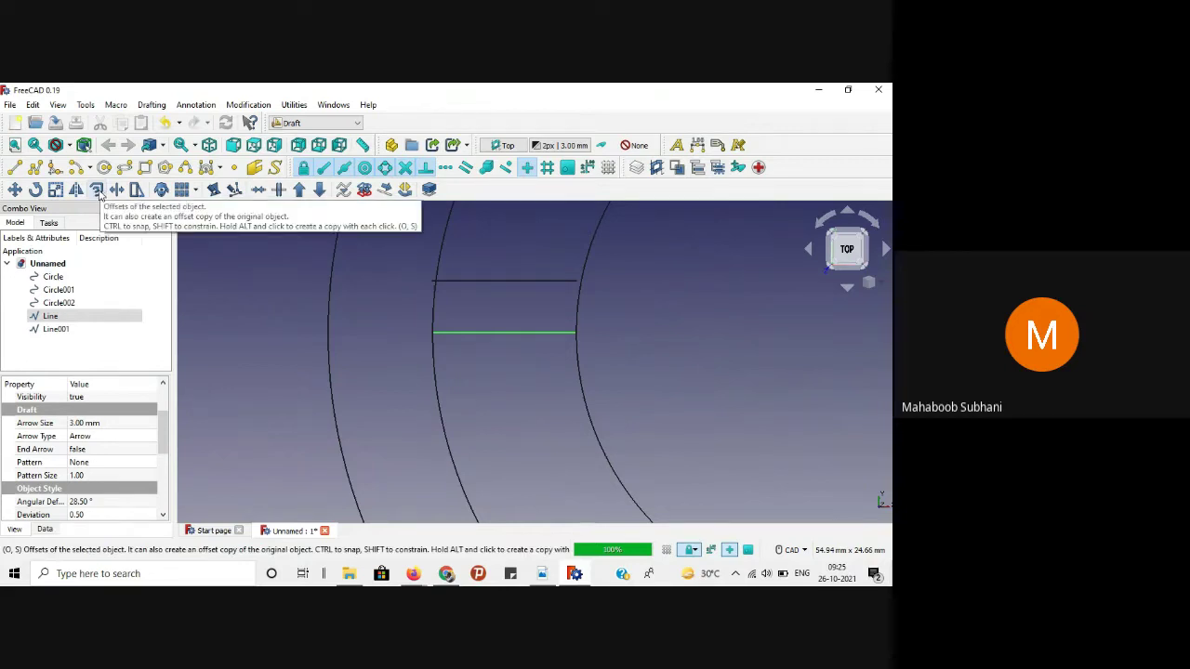
pyautogui.click(100, 190)
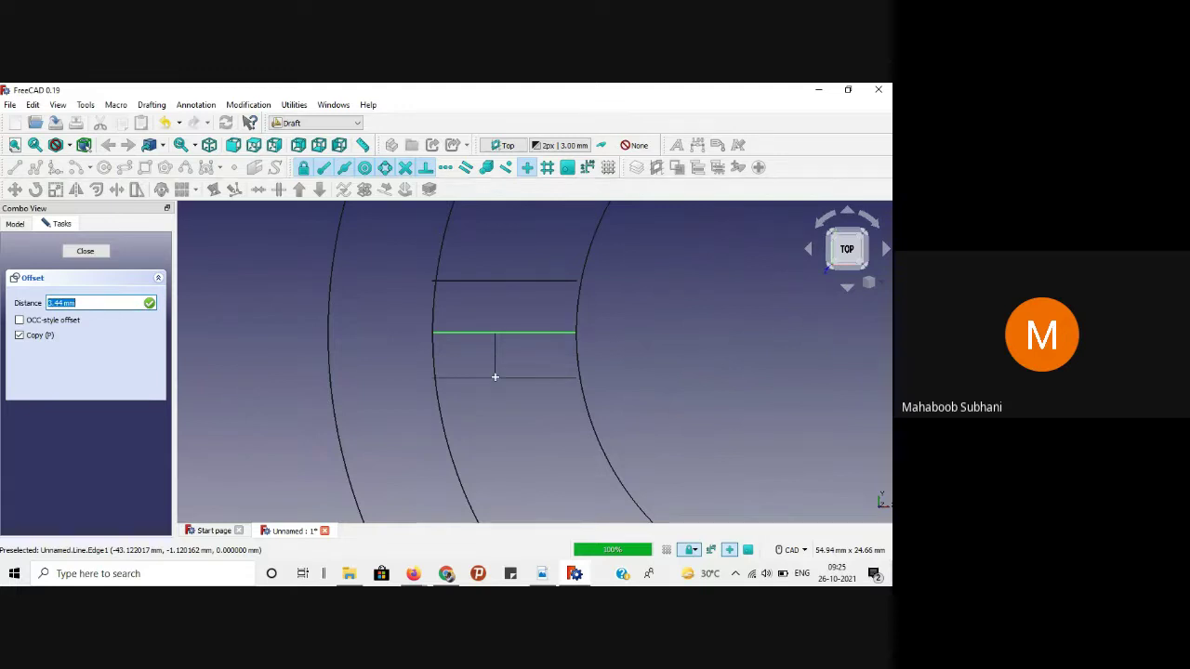
pyautogui.write('4')
pyautogui.press('Return')
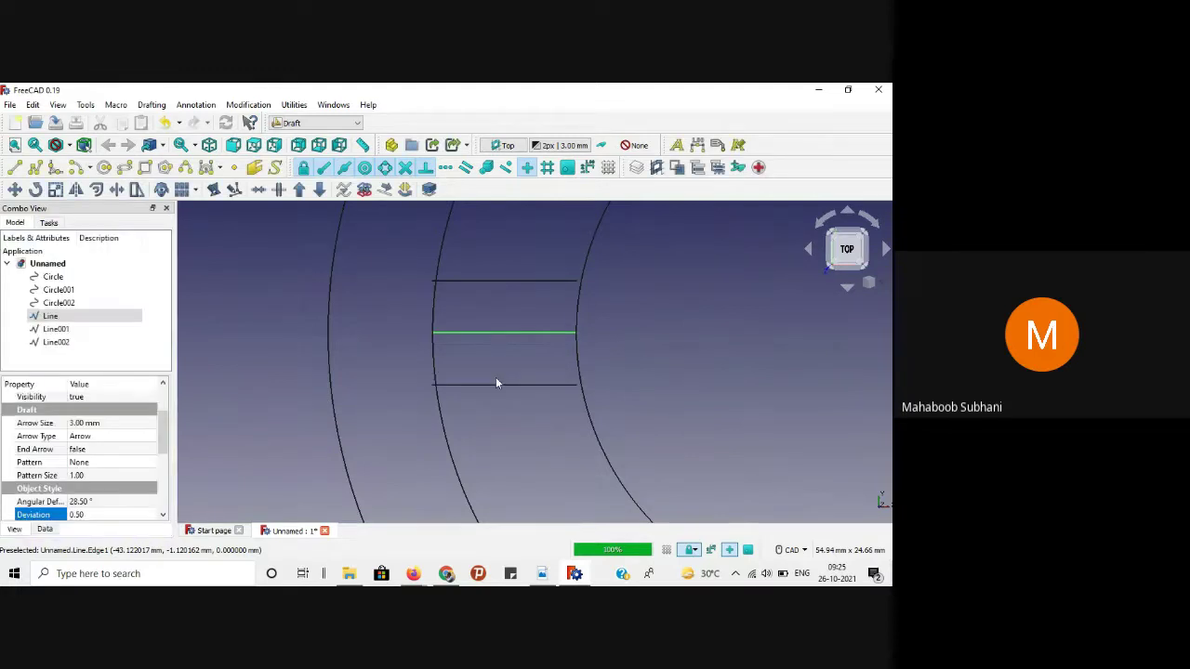
# Step: Delete the middle horizontal line between the two offset copies
pyautogui.click(632, 340)
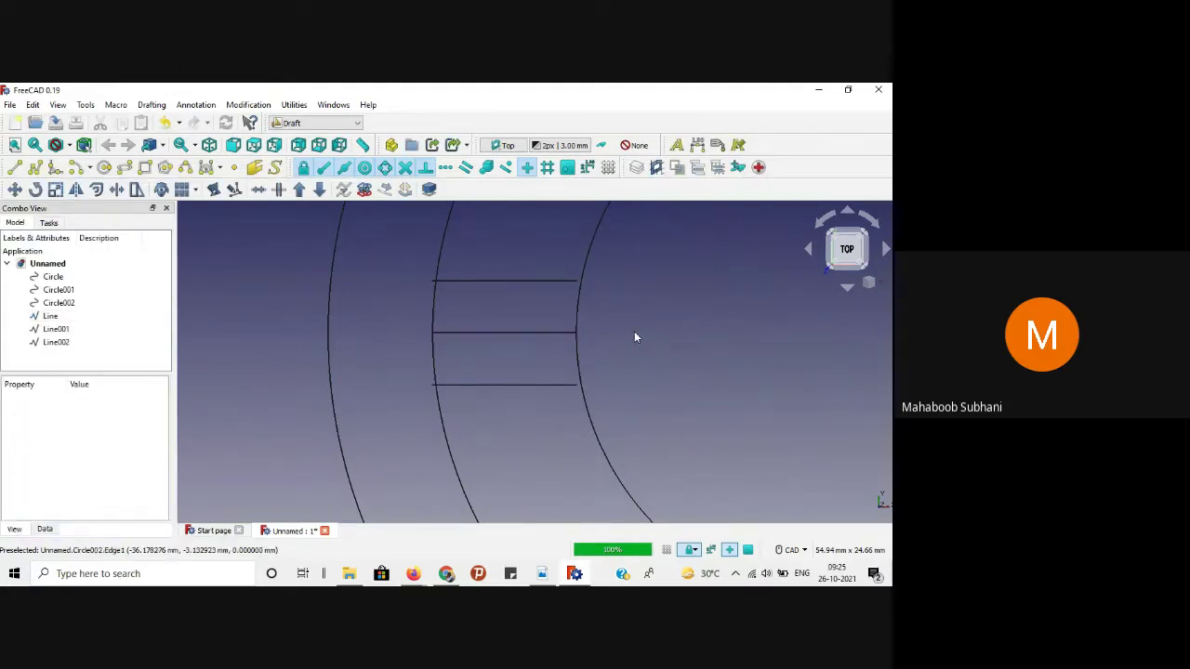
pyautogui.click(509, 333)
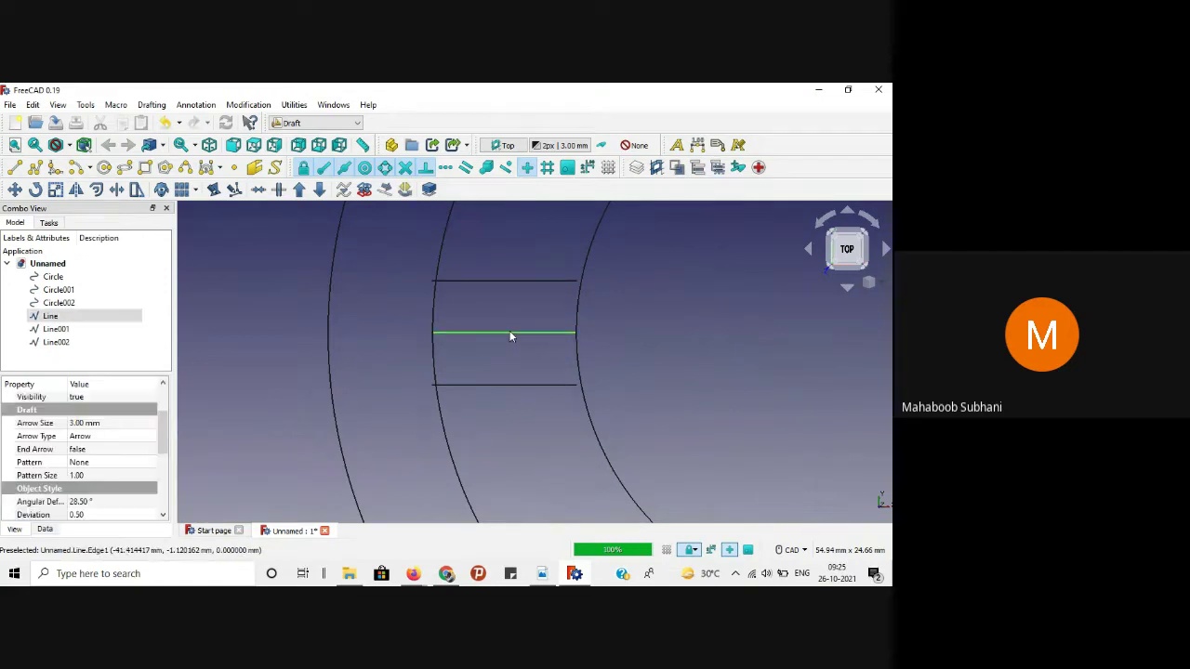
pyautogui.press('Delete')
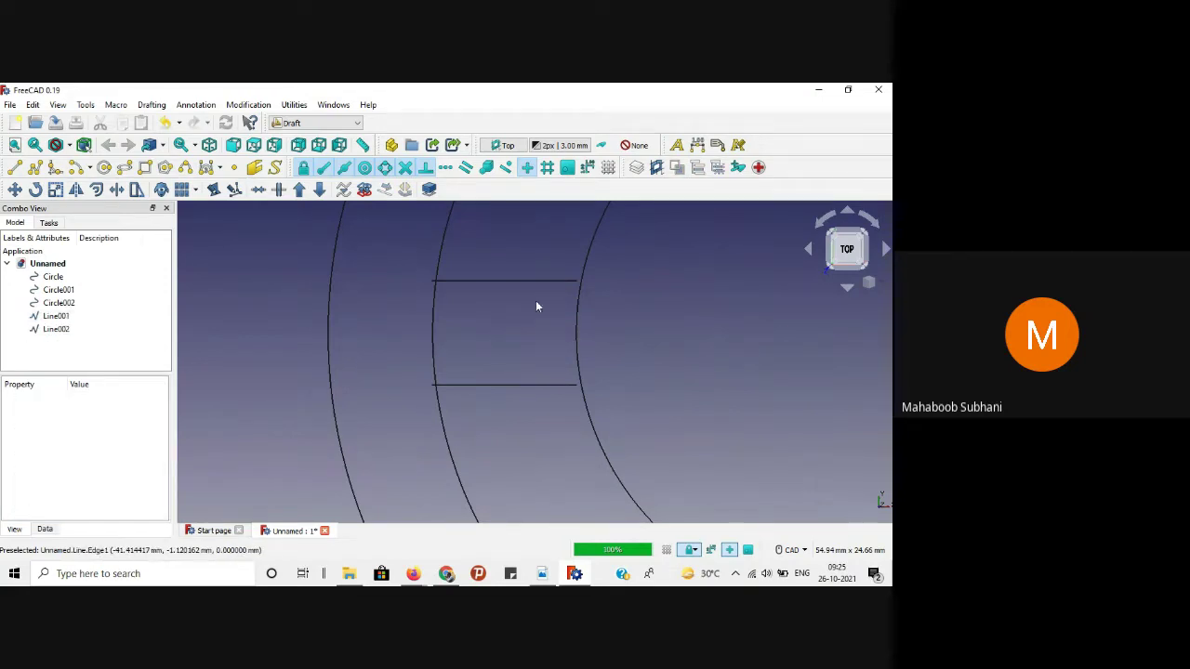
# Step: Extend the upper slot line's inner end to the 21 mm radius circle with the Trimex tool
pyautogui.scroll(4, 612, 272)
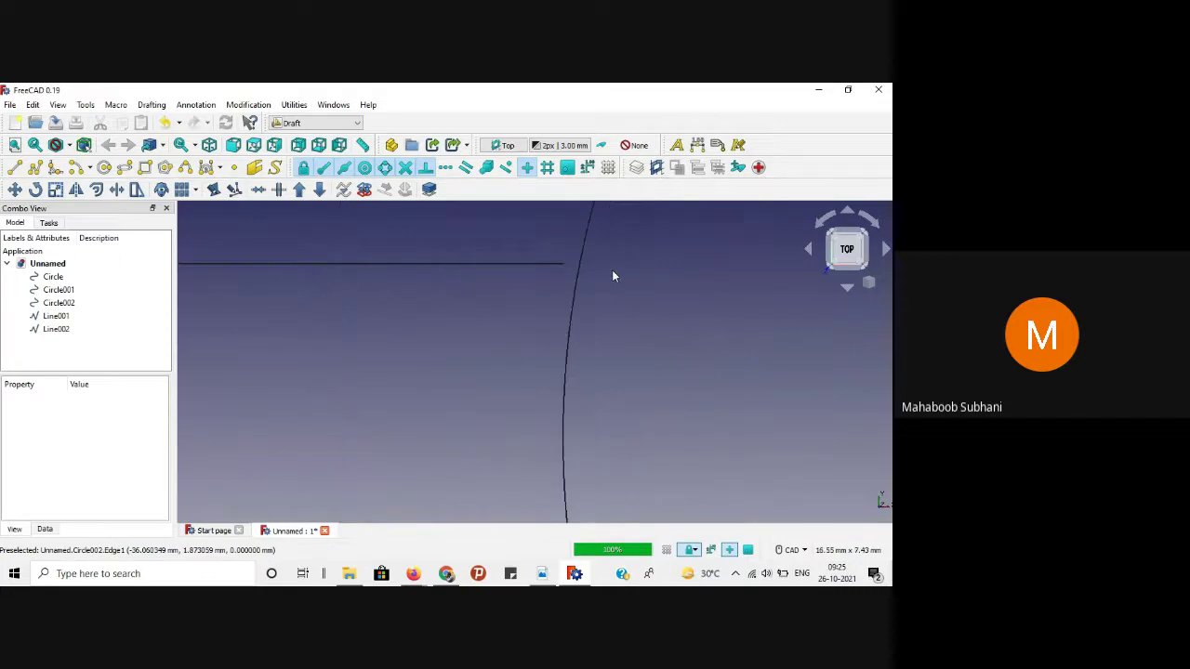
pyautogui.scroll(-1, 612, 274)
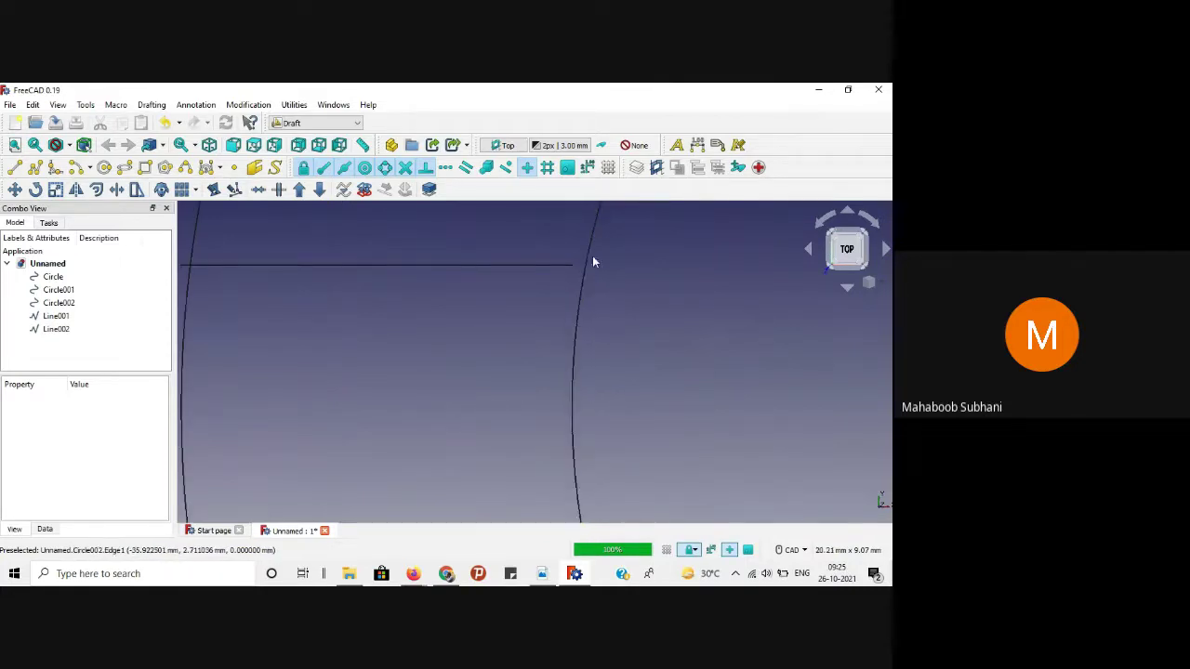
pyautogui.scroll(-2, 589, 266)
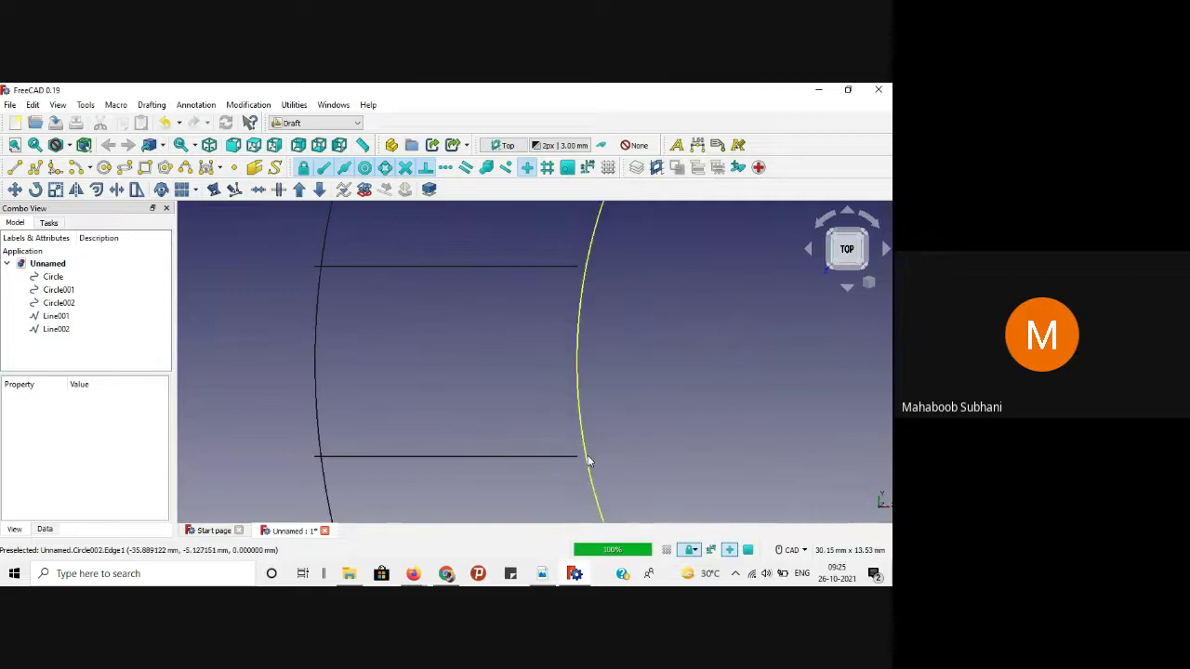
pyautogui.scroll(2, 576, 269)
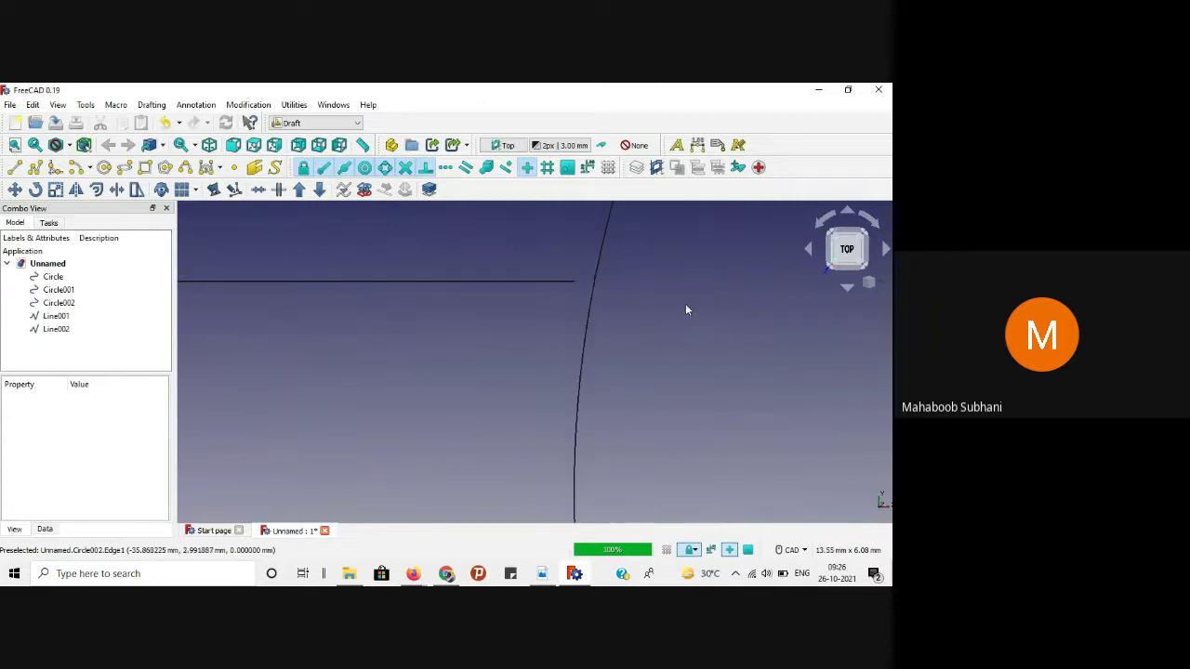
pyautogui.scroll(-2, 444, 342)
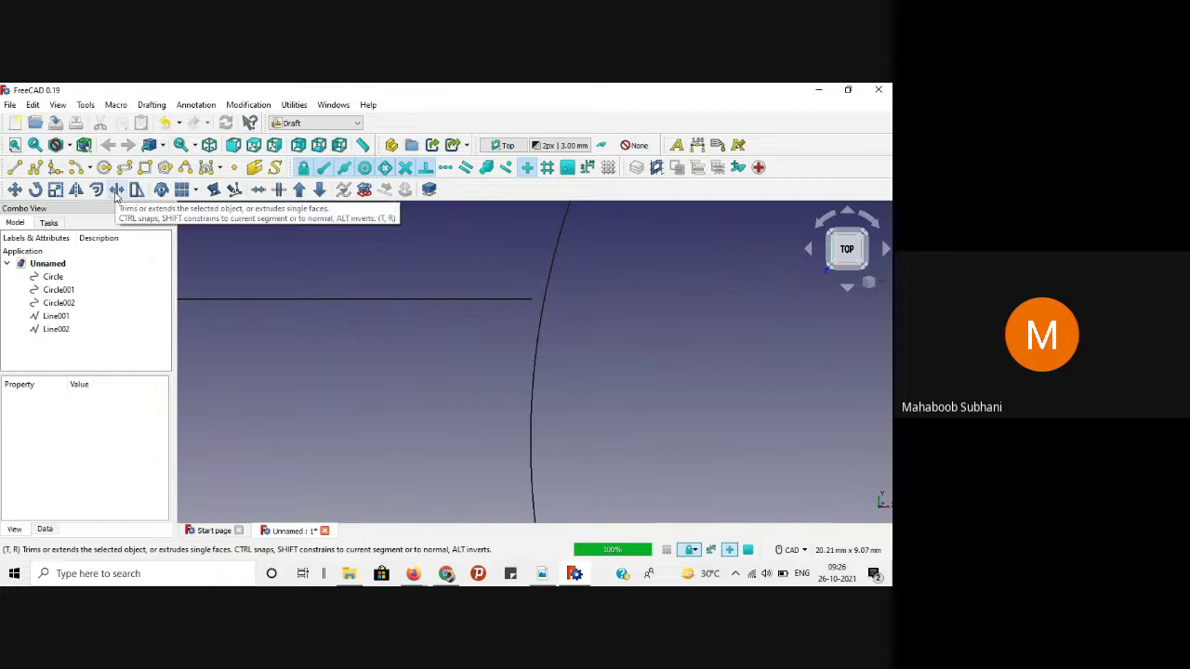
pyautogui.scroll(-2, 400, 357)
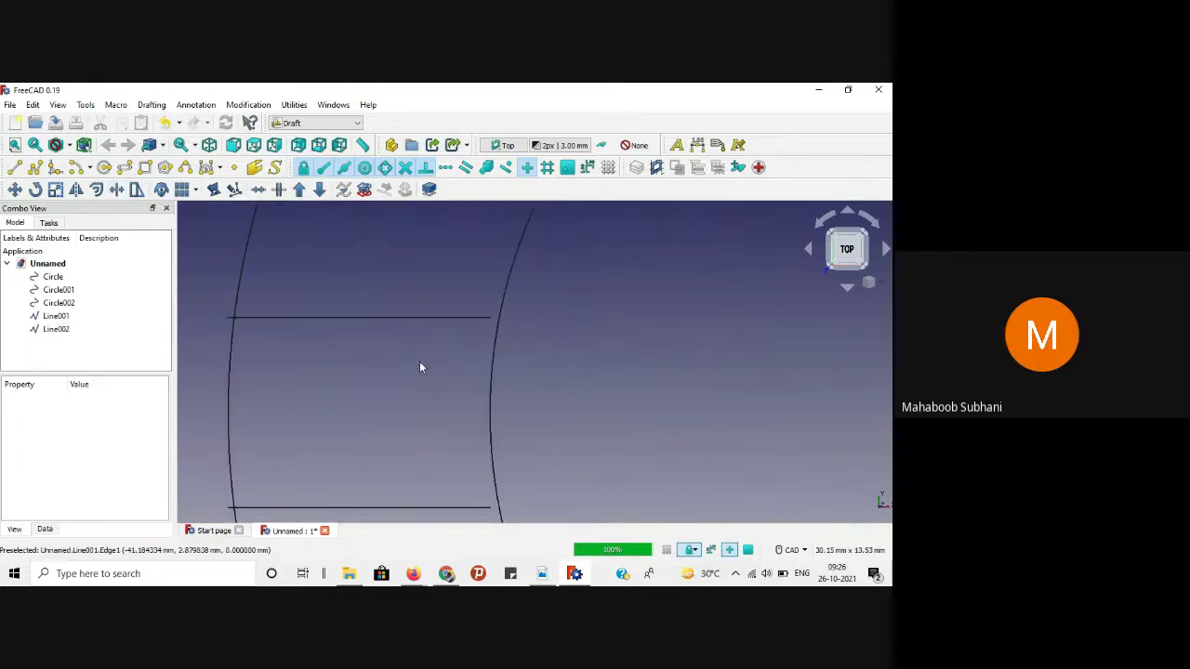
pyautogui.scroll(1, 412, 362)
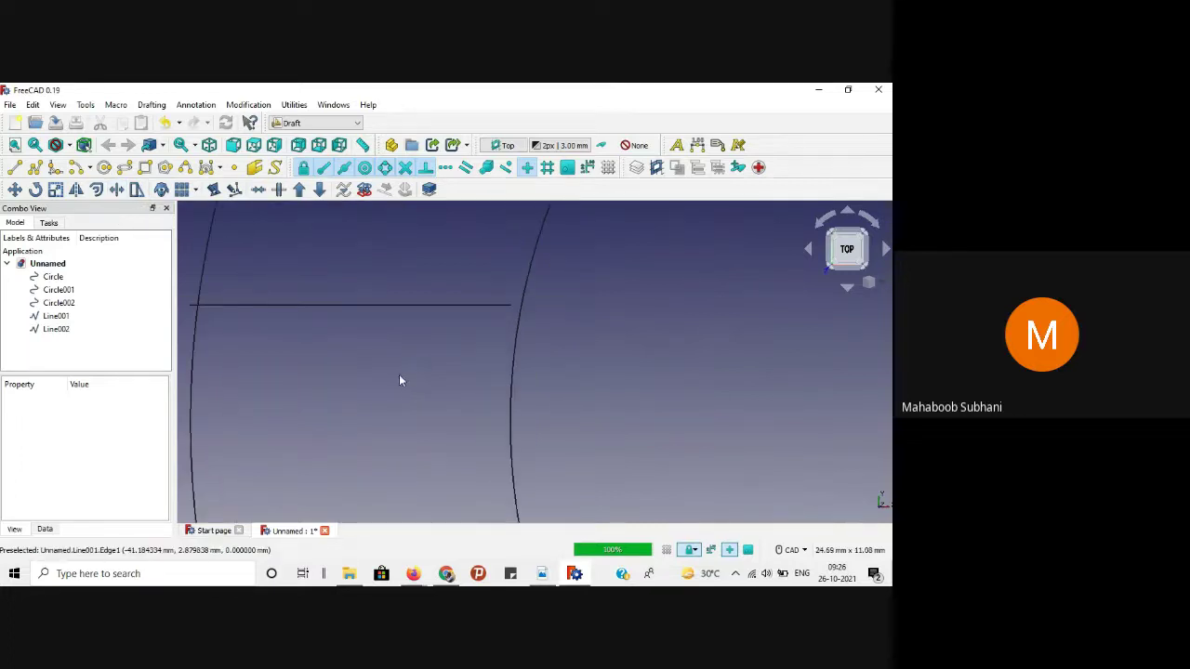
pyautogui.click(405, 303)
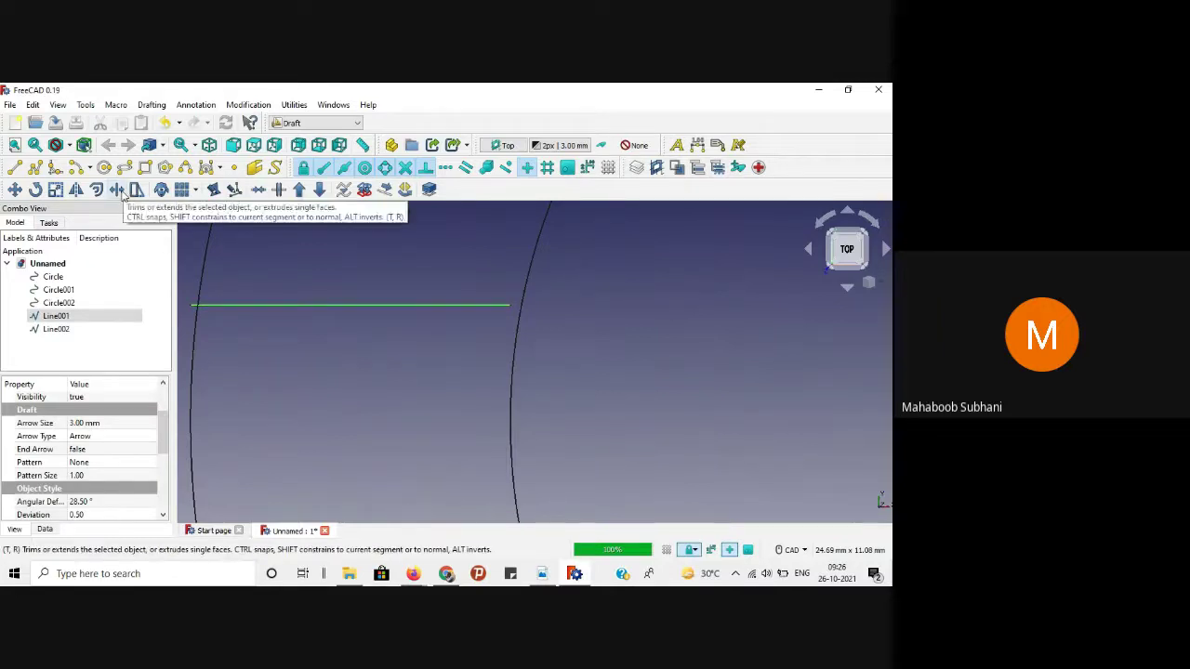
pyautogui.click(118, 190)
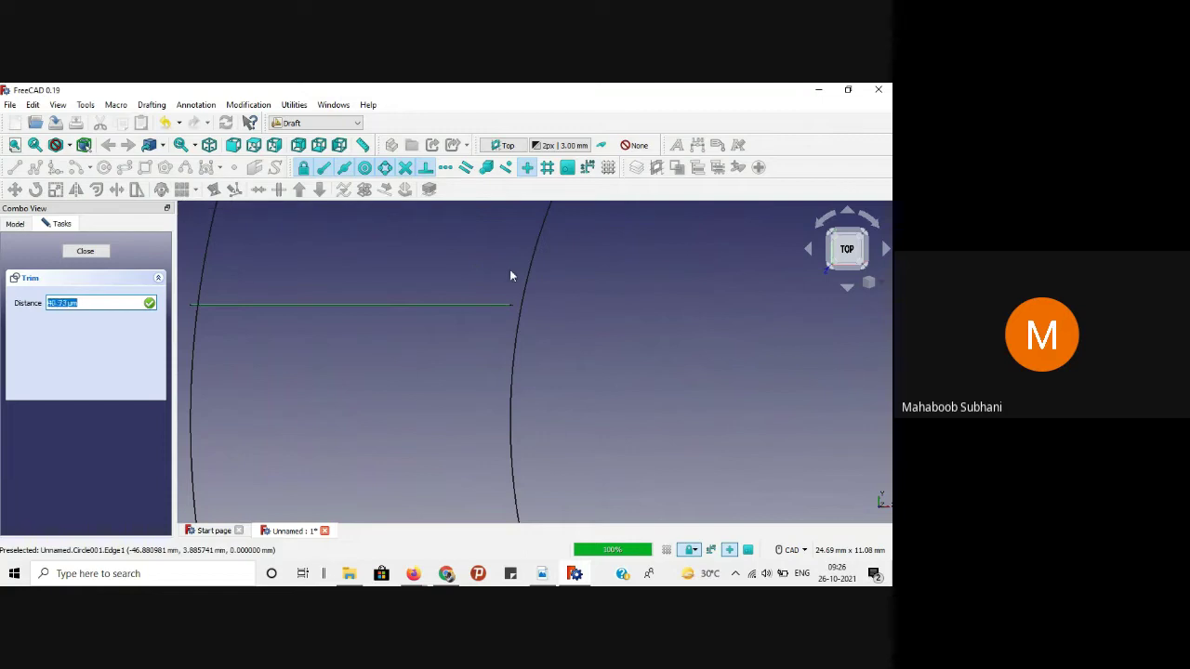
pyautogui.scroll(4, 517, 279)
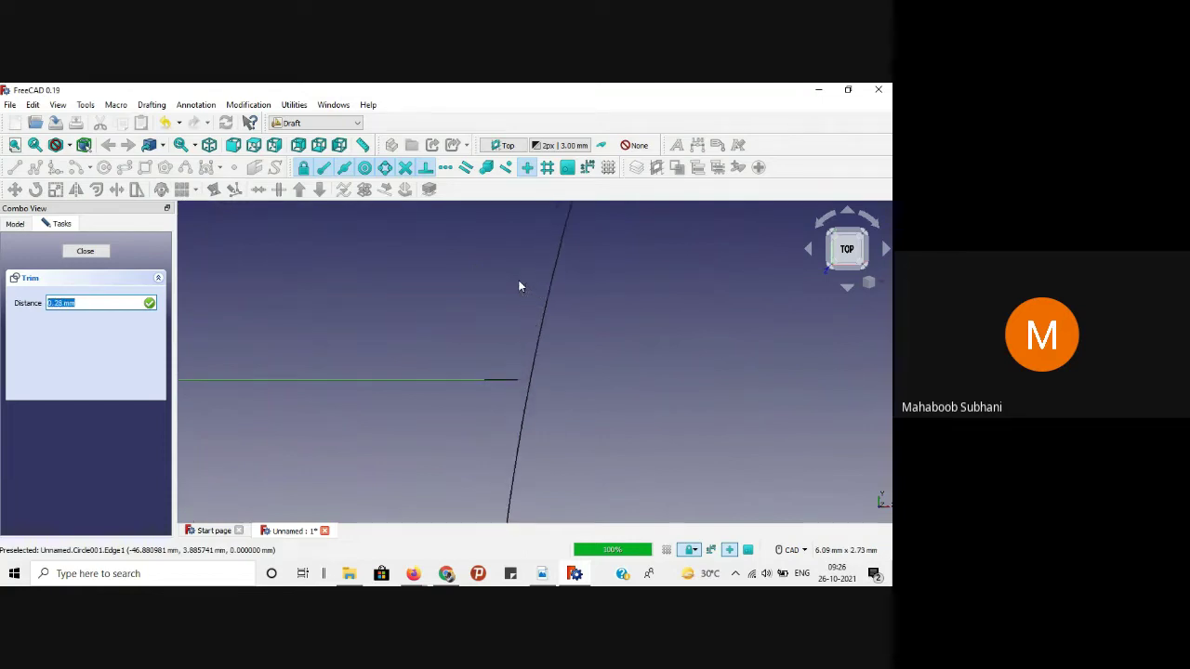
pyautogui.click(536, 345)
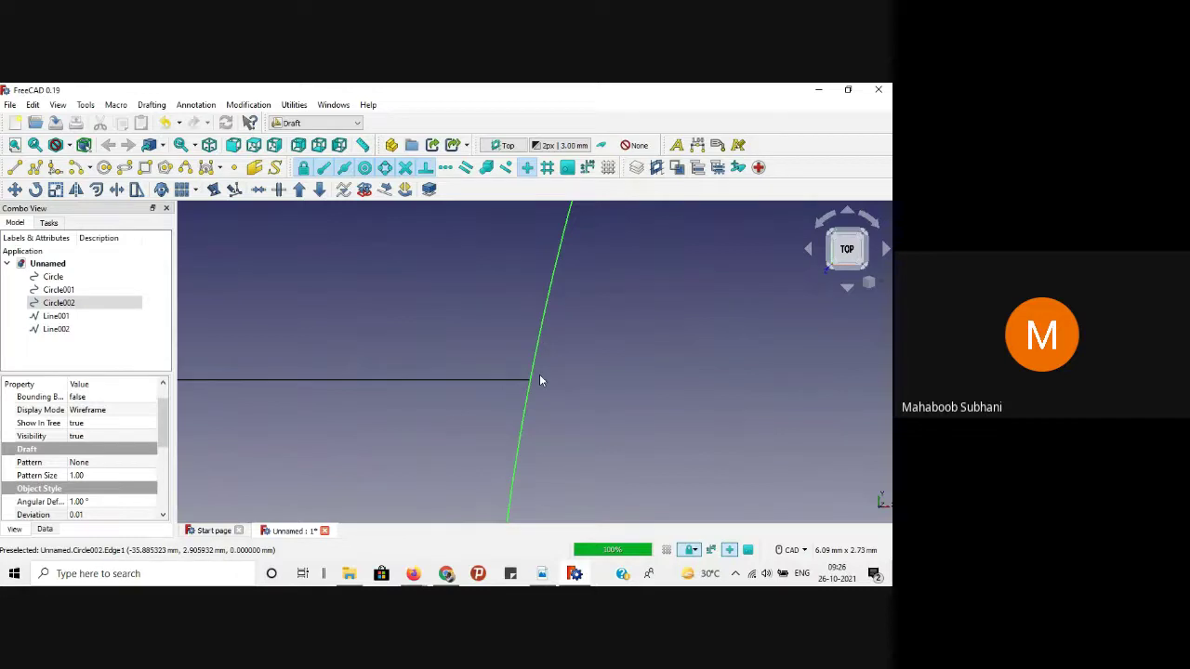
pyautogui.click(572, 374)
# Step: Extend the lower slot line's inner end to the 21 mm radius circle with the Trimex tool
pyautogui.scroll(-4, 574, 375)
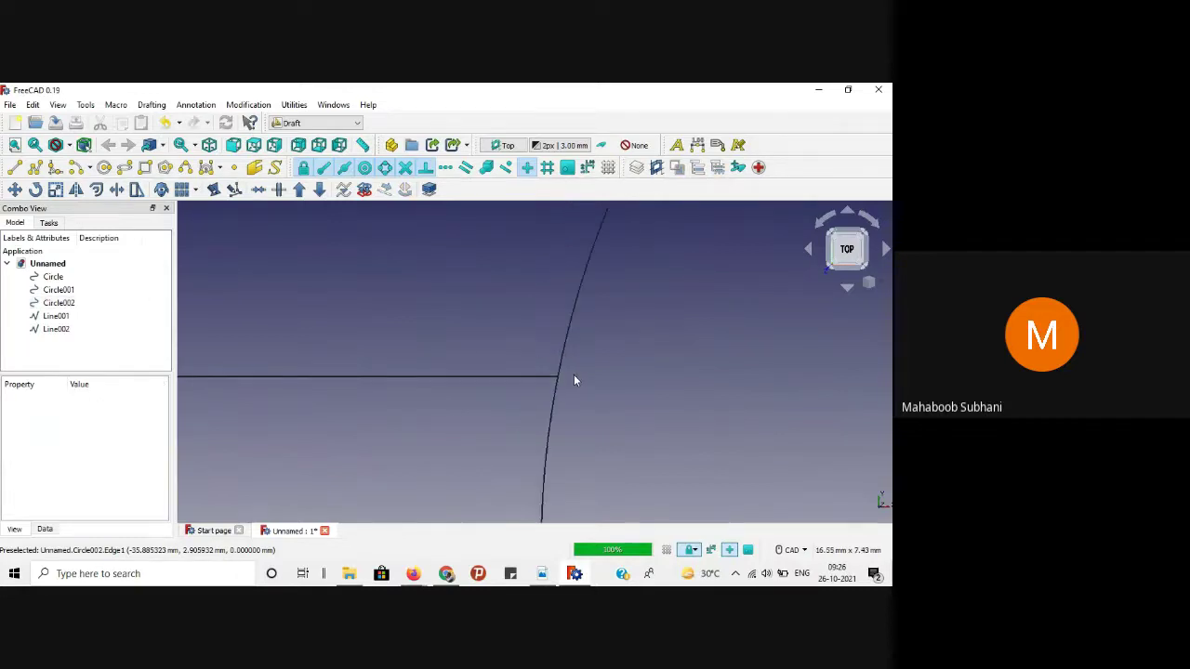
pyautogui.scroll(4, 563, 469)
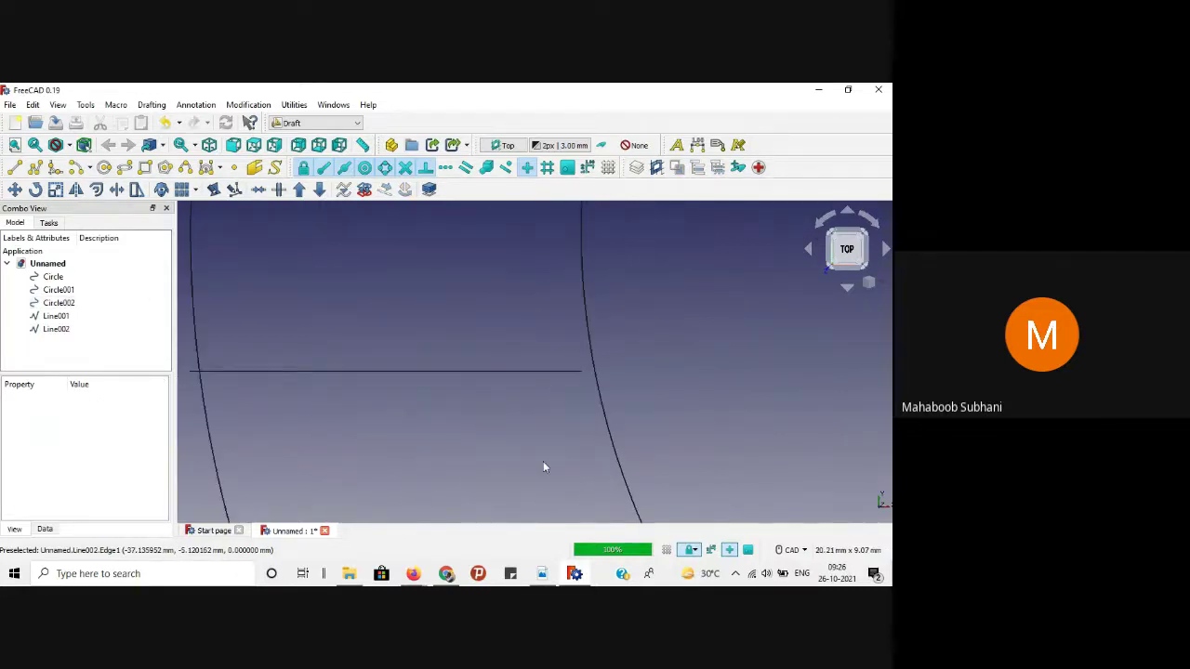
pyautogui.click(507, 386)
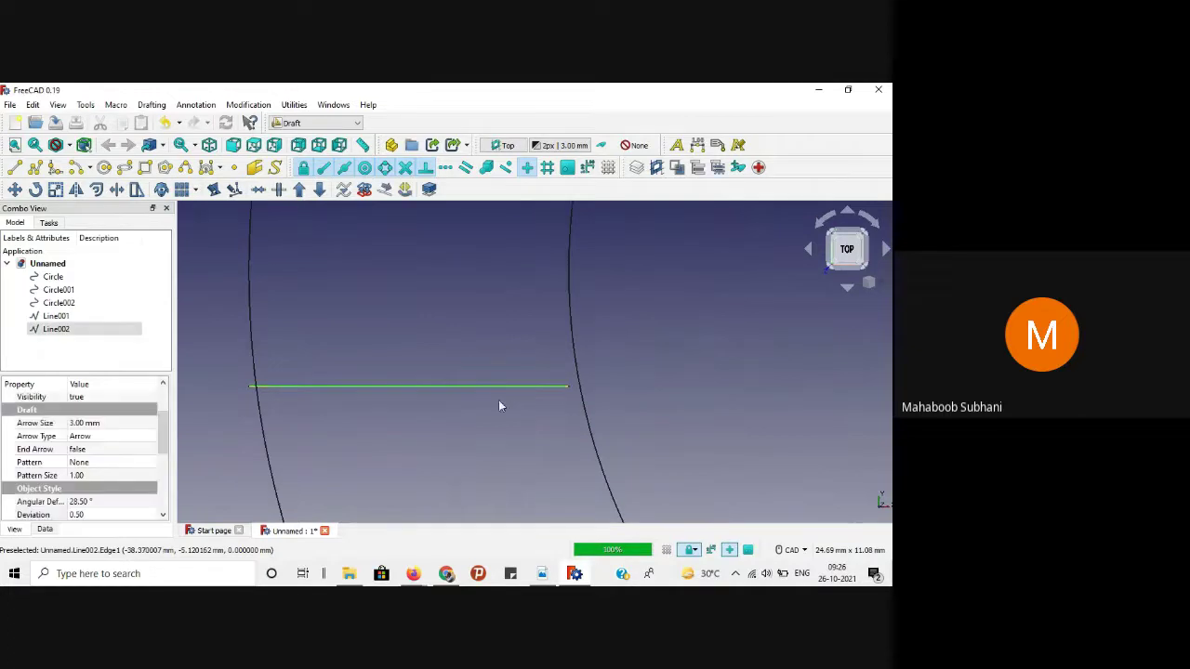
pyautogui.click(119, 191)
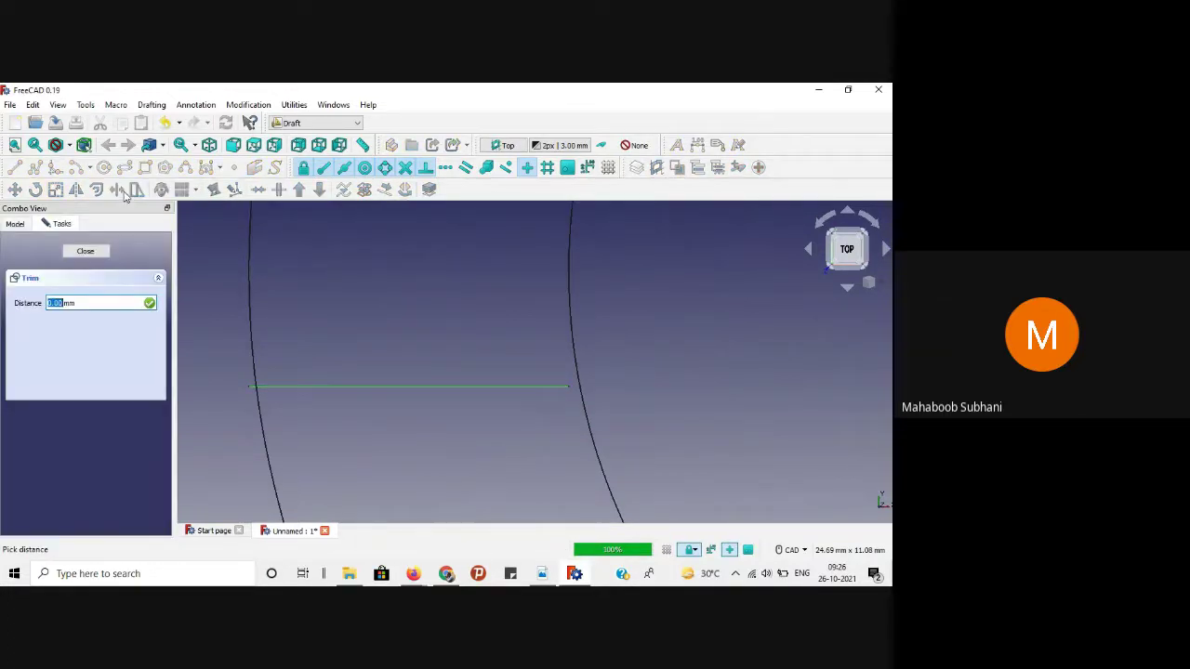
pyautogui.scroll(4, 578, 395)
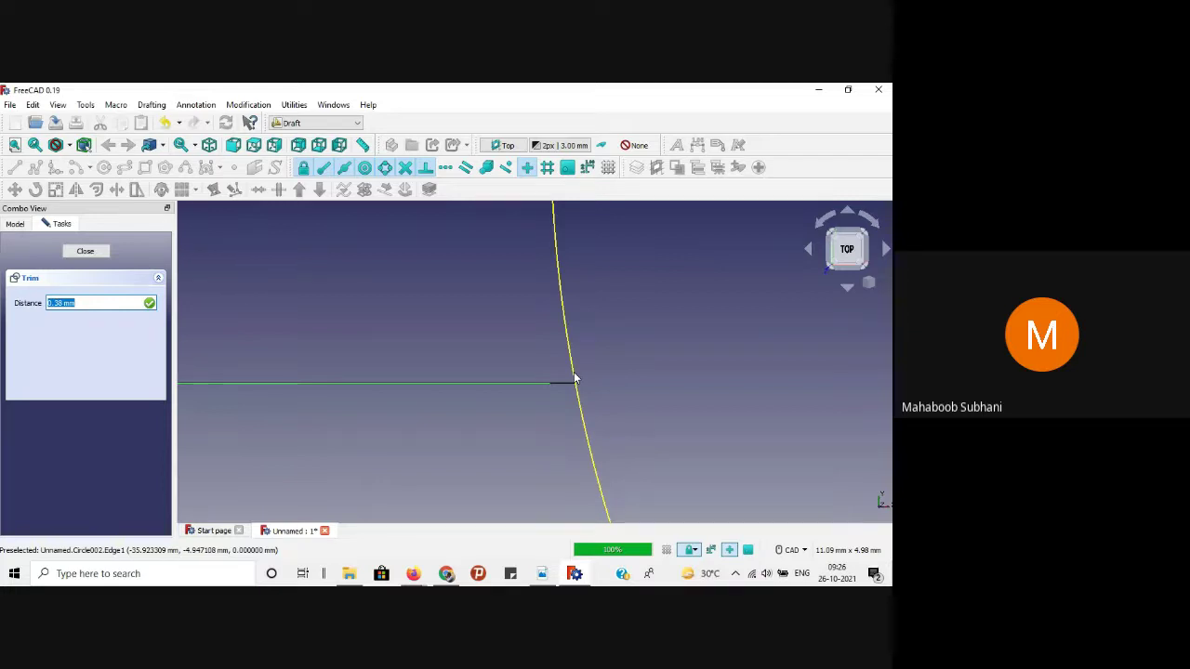
pyautogui.click(574, 378)
pyautogui.click(546, 429)
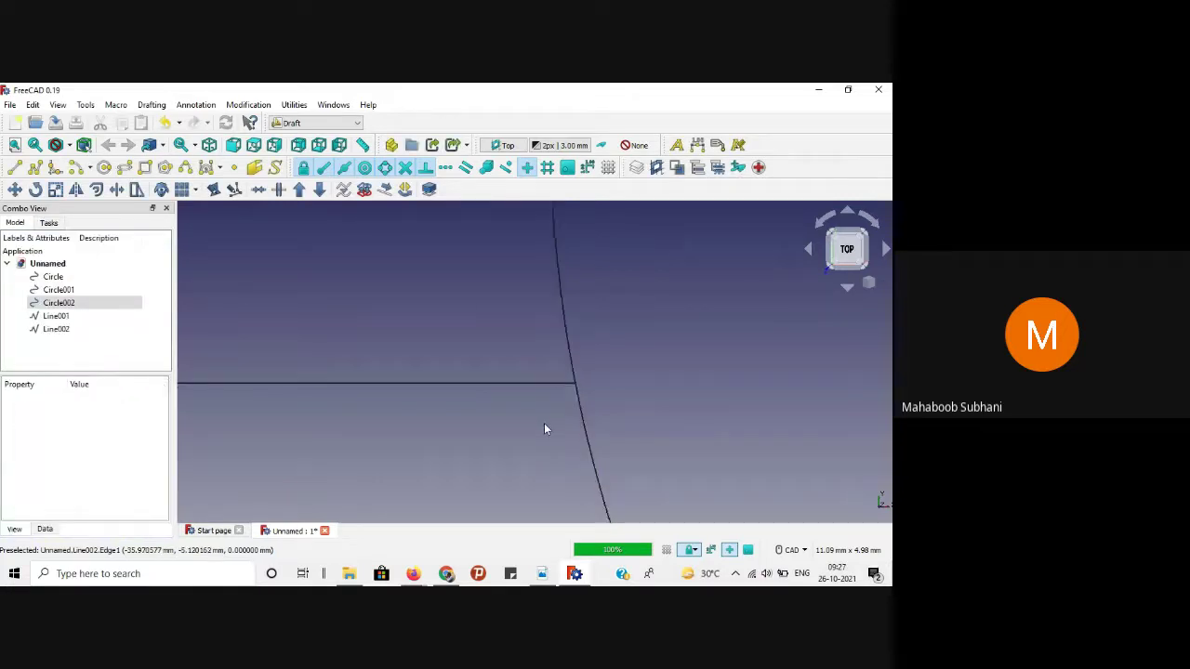
# Step: Try to trim the upper slot line's overhanging outer end at the 32 mm radius circle with the Trimex tool
pyautogui.scroll(-3, 545, 429)
pyautogui.scroll(2, 318, 446)
pyautogui.scroll(3, 347, 401)
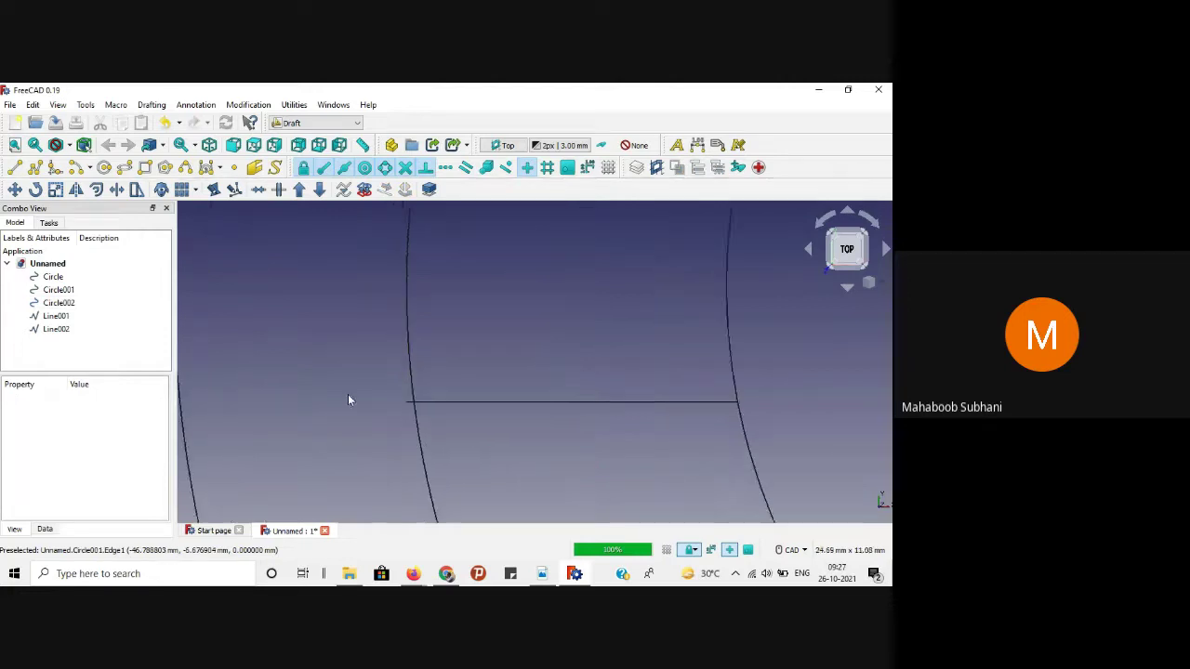
pyautogui.scroll(-3, 424, 343)
pyautogui.scroll(3, 437, 232)
pyautogui.scroll(3, 444, 223)
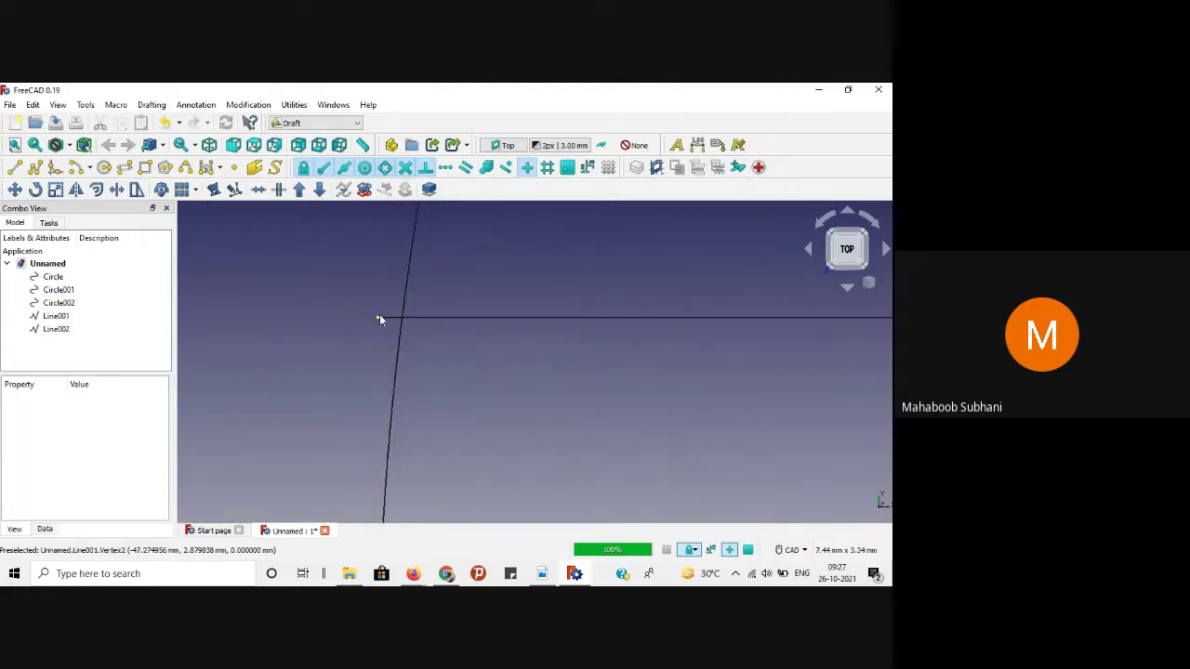
pyautogui.scroll(1, 396, 316)
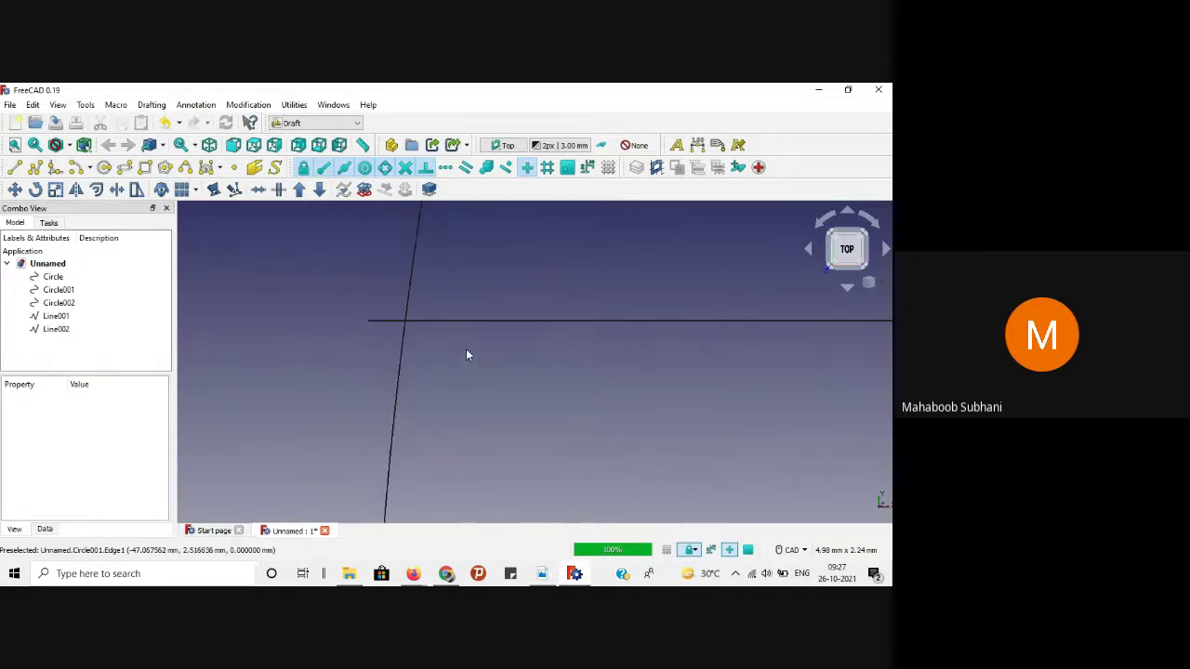
pyautogui.click(464, 321)
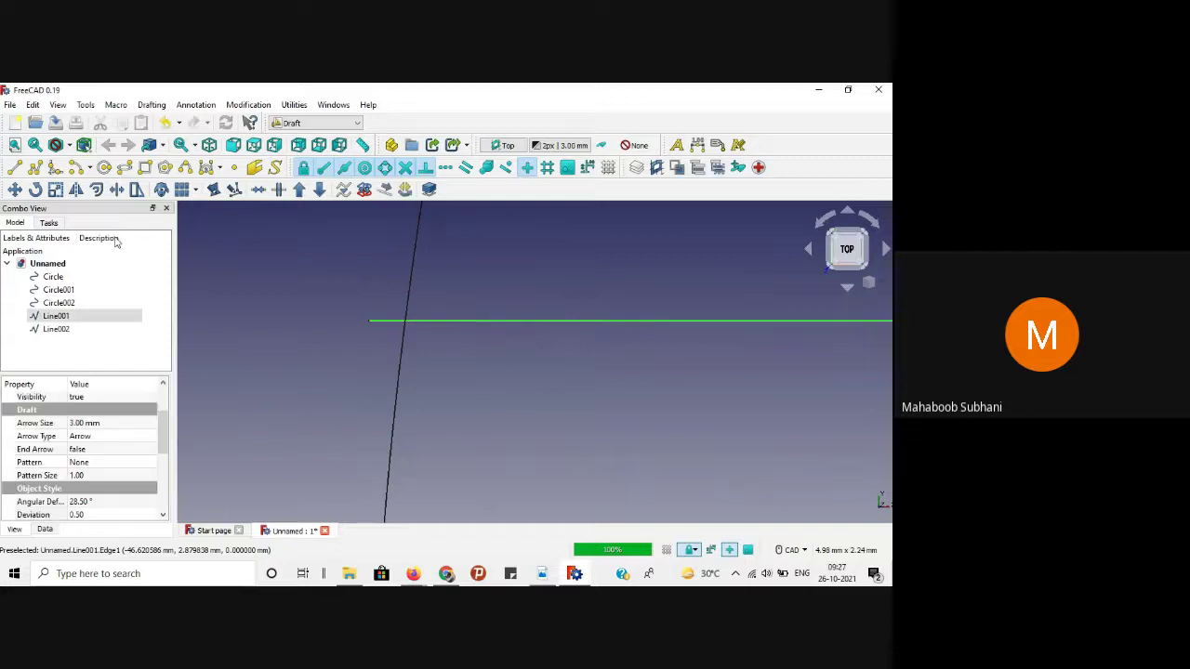
pyautogui.click(119, 190)
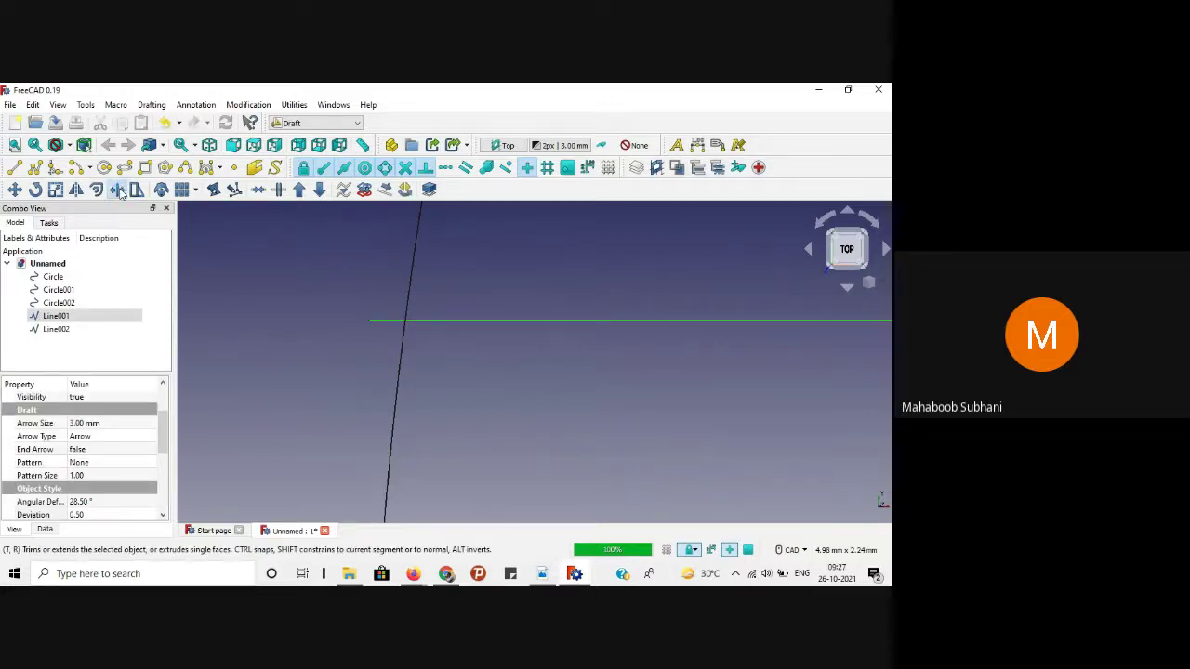
pyautogui.click(412, 287)
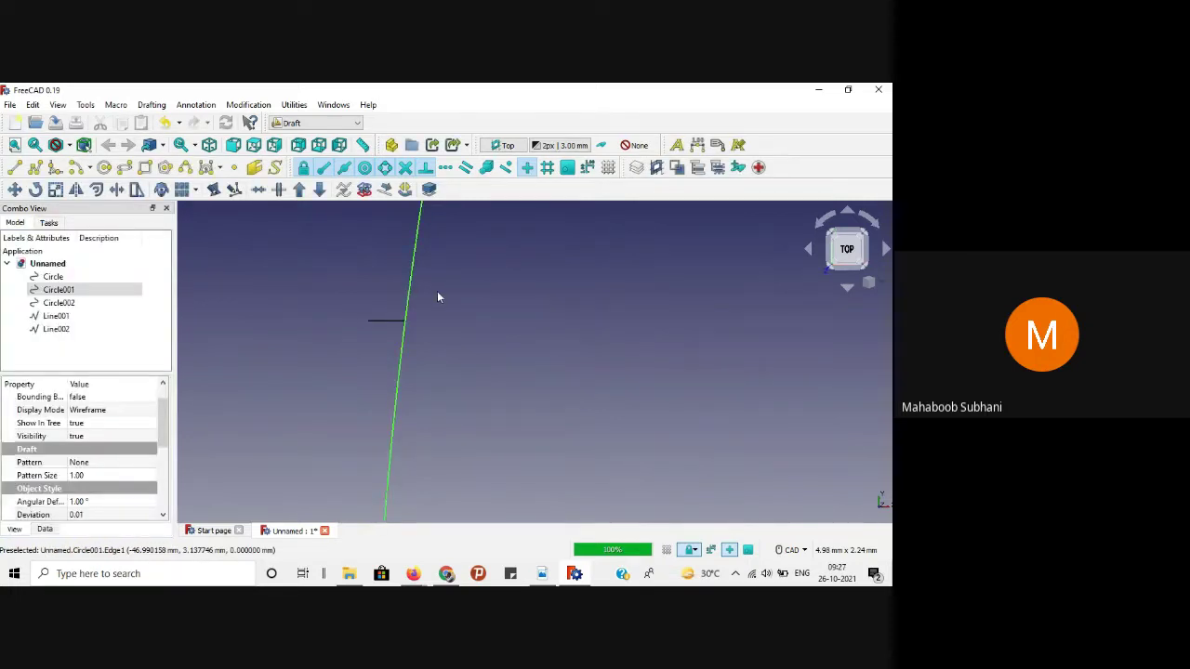
# Step: Undo the recent trims and the deletion to restore the middle horizontal line between the slot lines
pyautogui.click(34, 106)
pyautogui.click(34, 105)
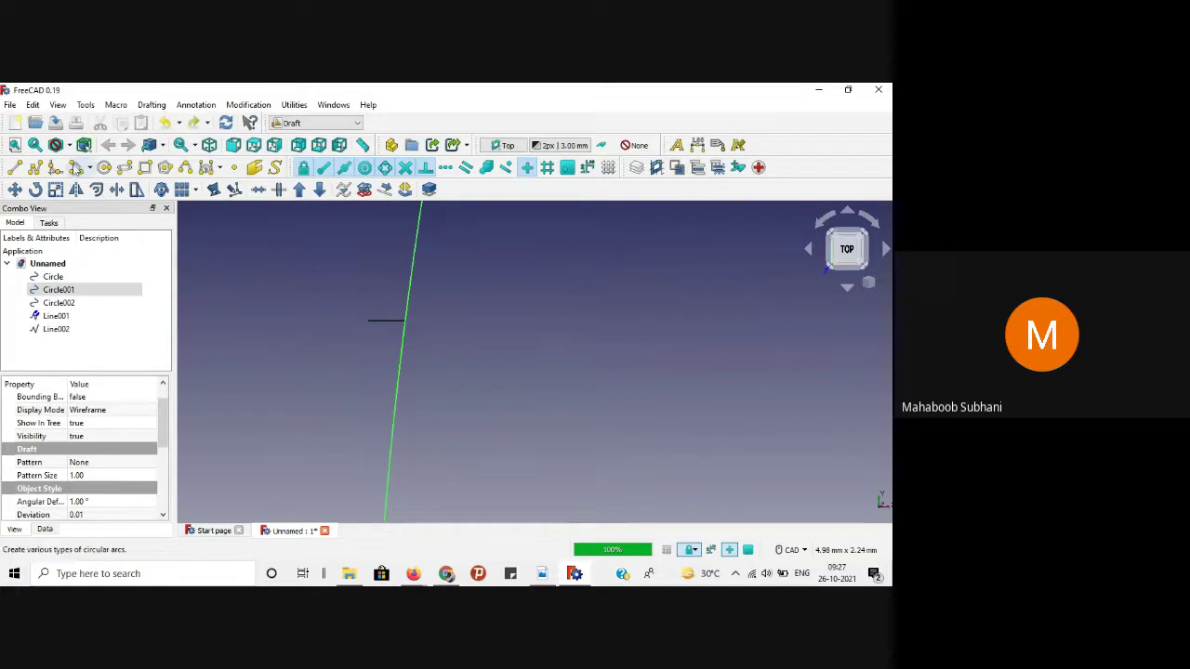
pyautogui.click(33, 104)
pyautogui.click(32, 104)
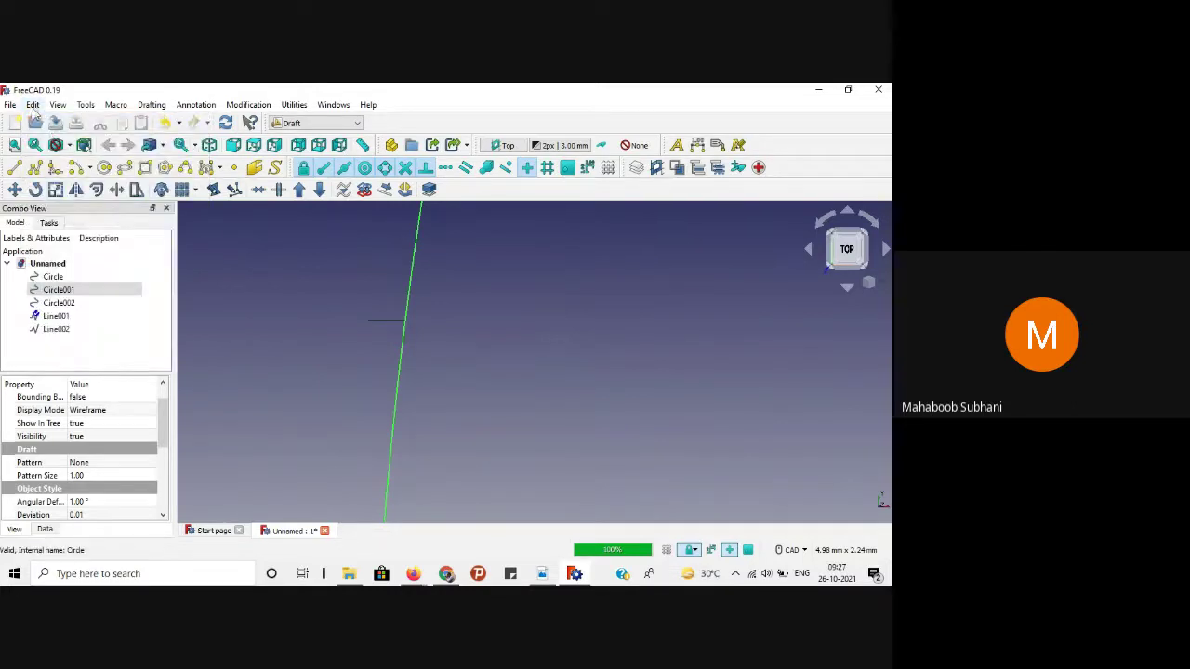
pyautogui.click(33, 104)
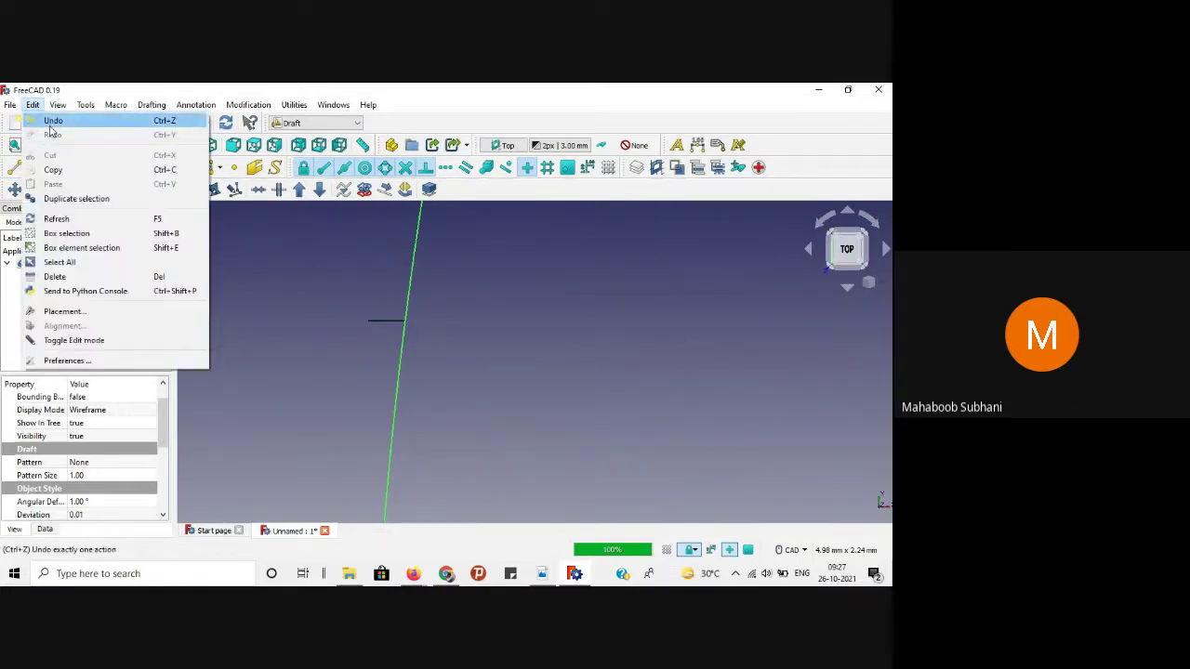
pyautogui.click(52, 125)
pyautogui.click(33, 104)
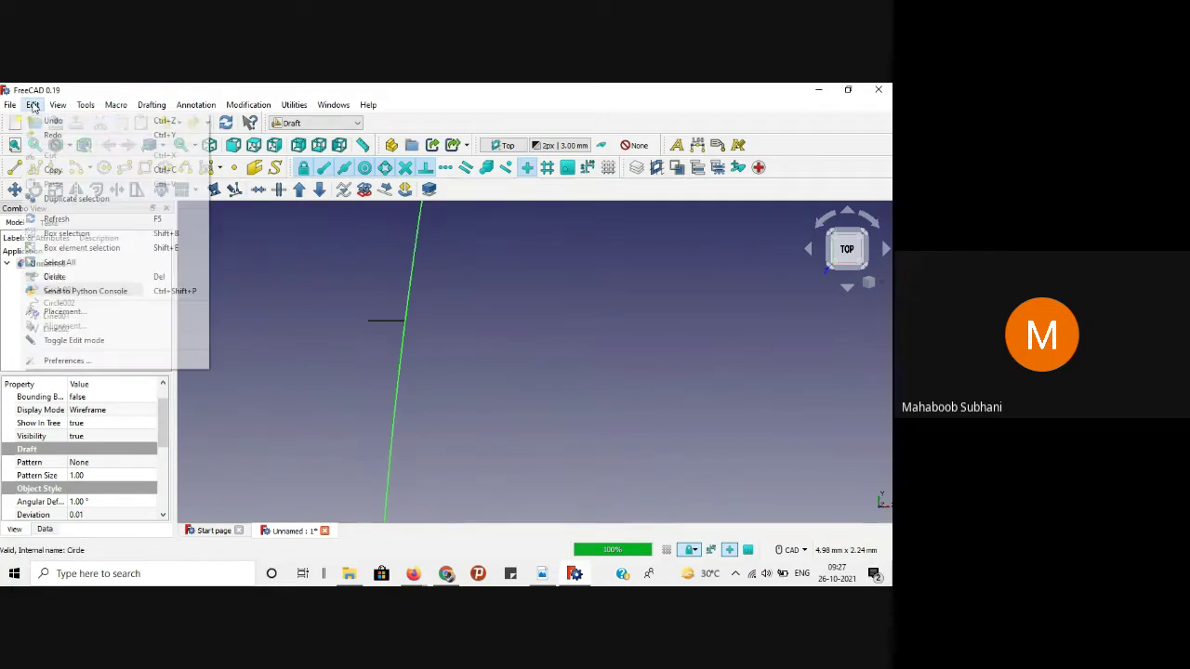
pyautogui.click(331, 298)
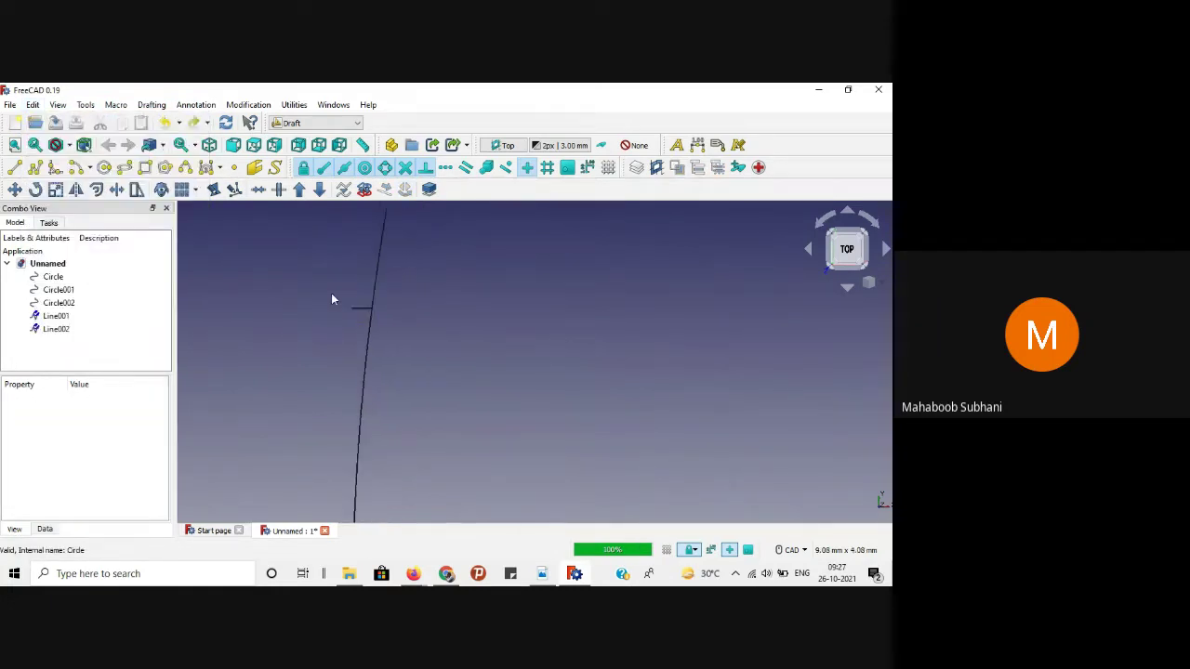
pyautogui.scroll(-5, 332, 298)
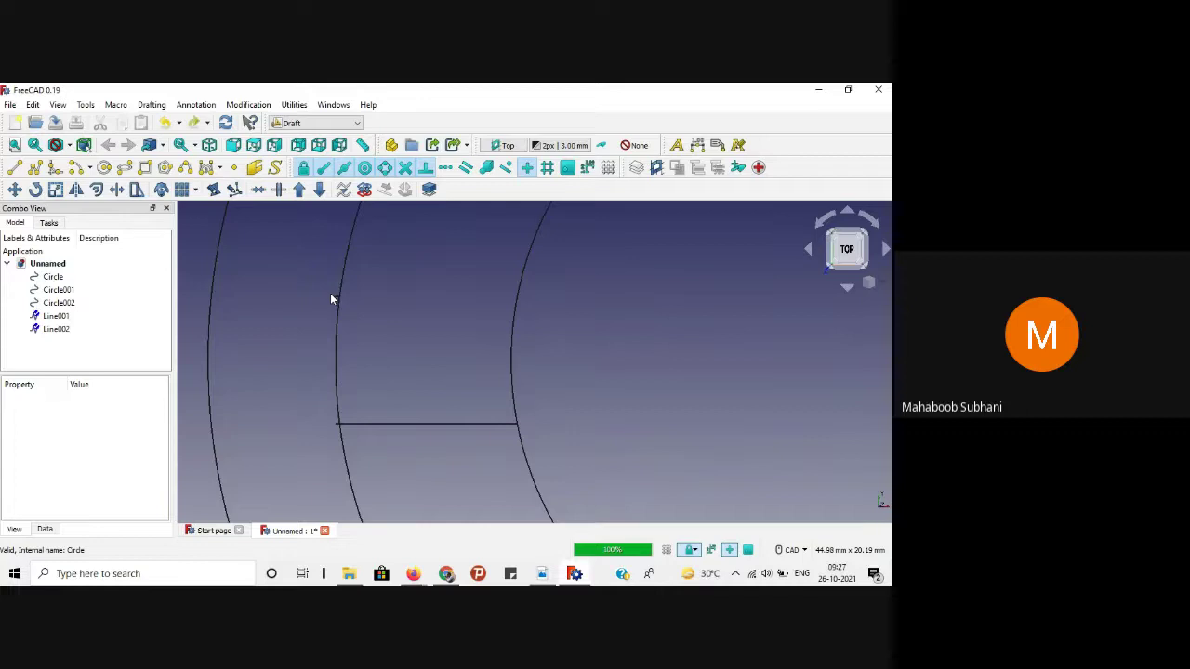
pyautogui.hotkey('ctrl', 'y')
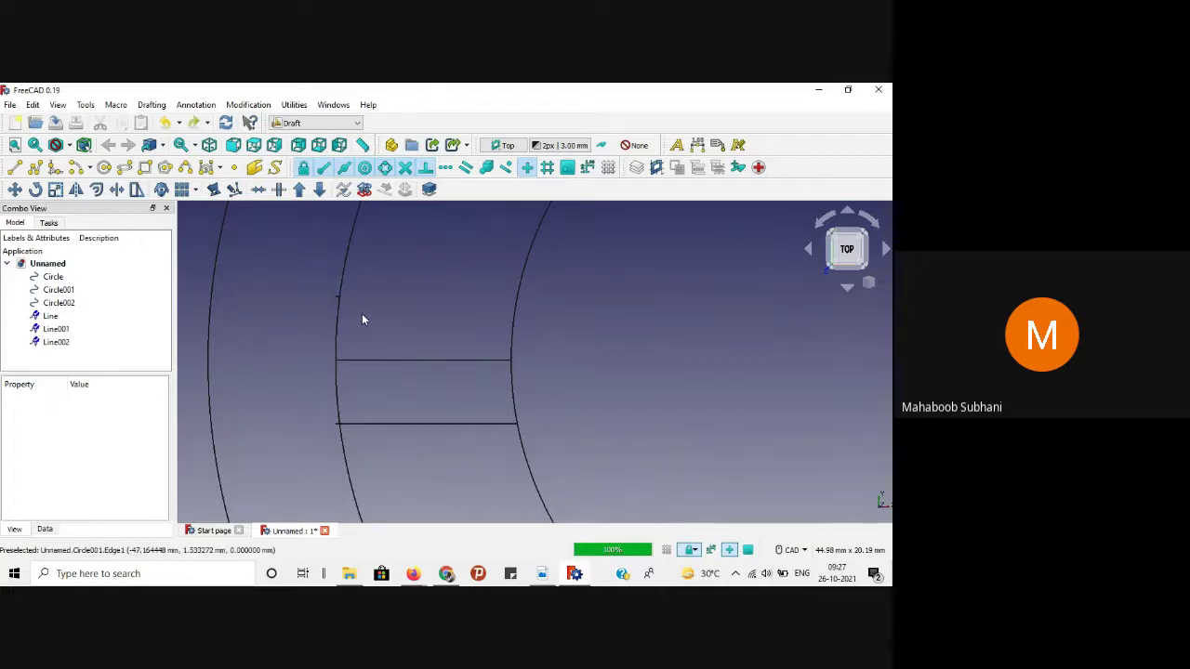
pyautogui.scroll(2, 362, 319)
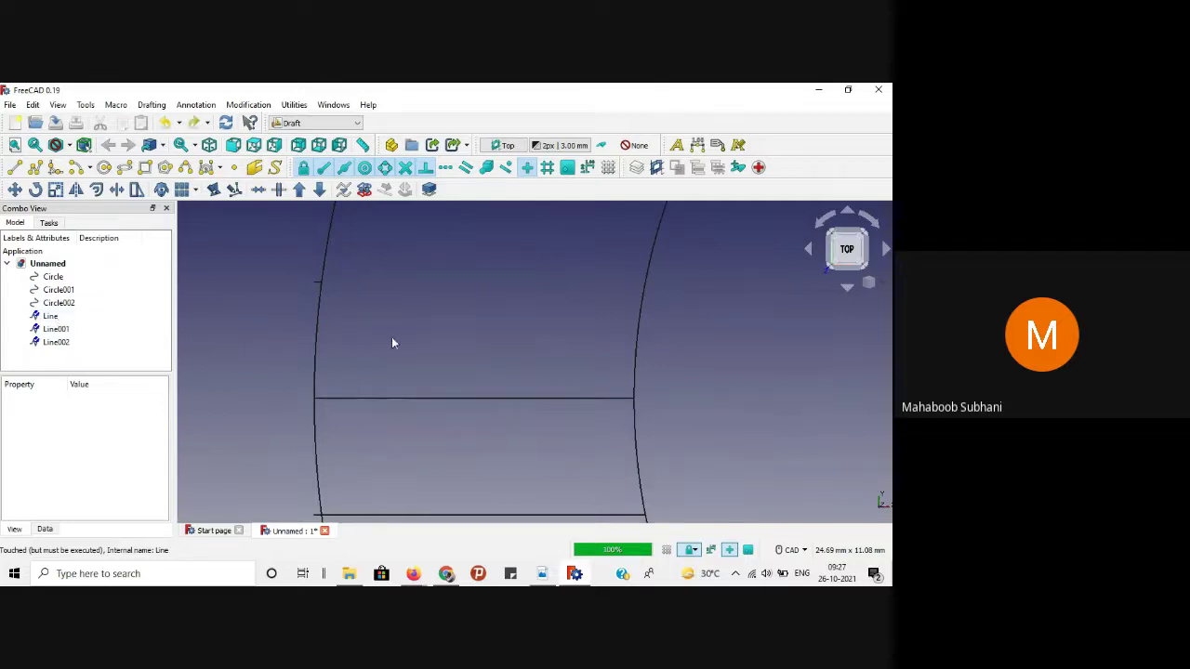
# Step: Offset a copy of the restored middle horizontal line 4 mm upward
pyautogui.click(394, 400)
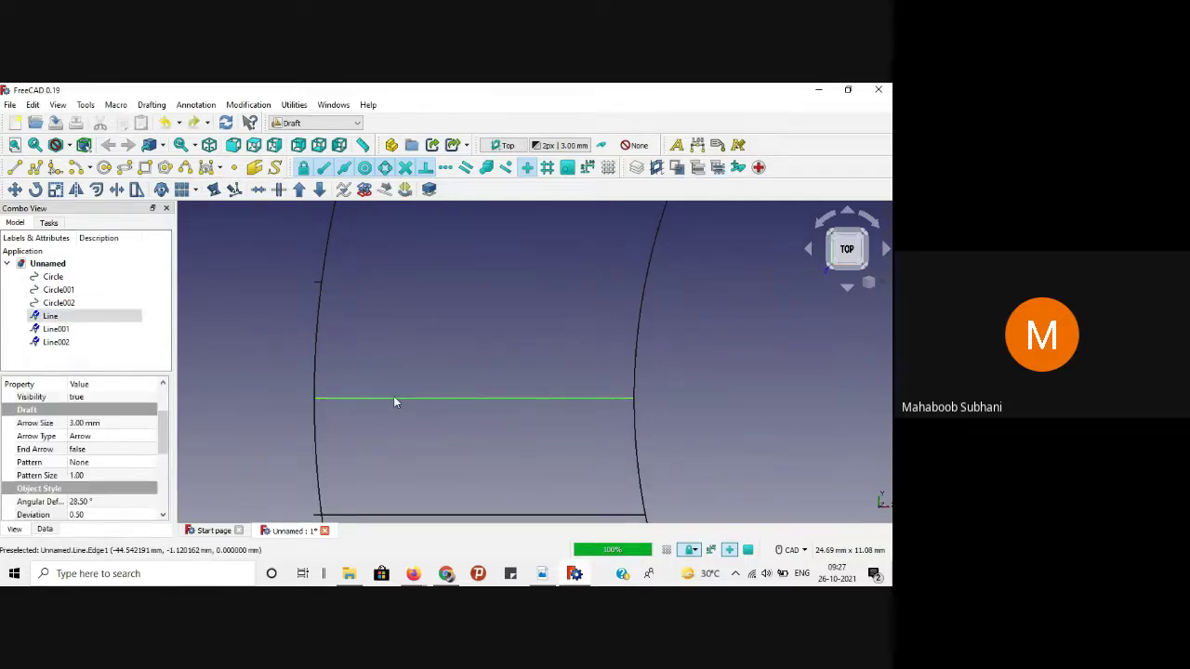
pyautogui.click(96, 189)
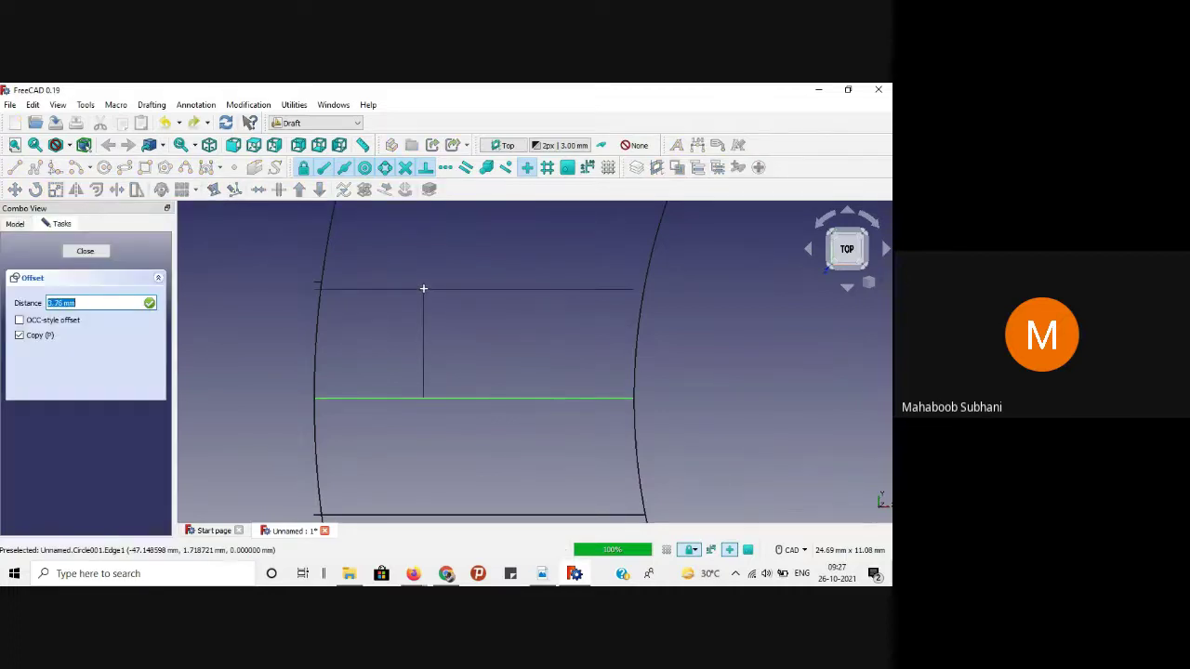
pyautogui.write('4')
pyautogui.press('Return')
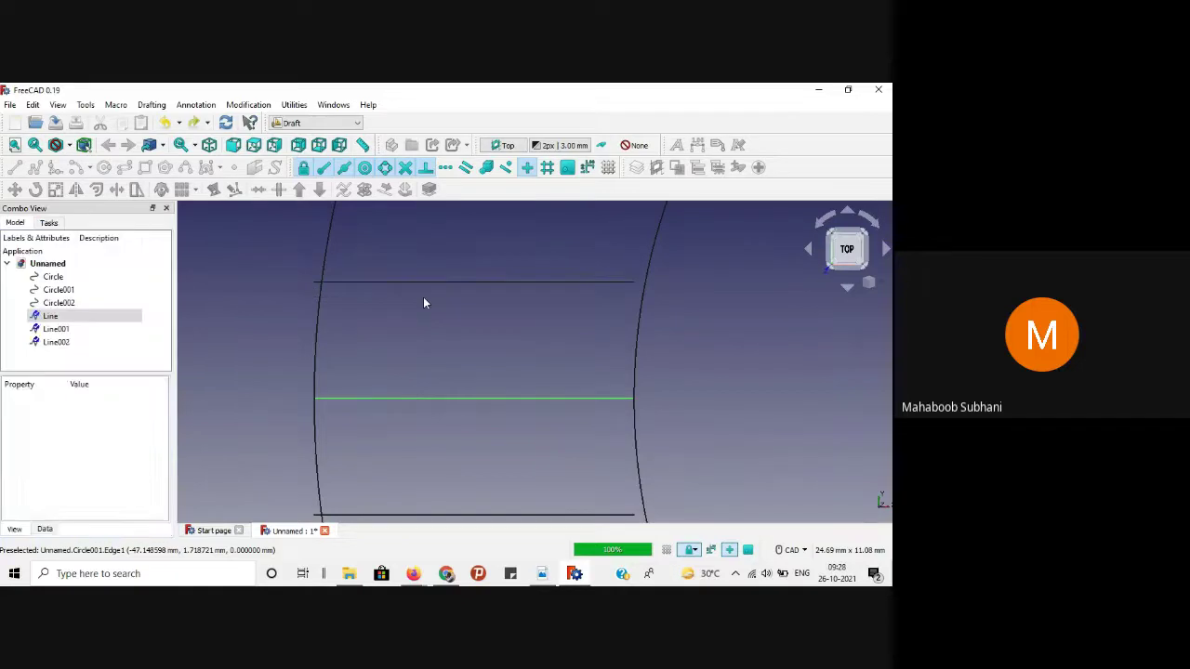
# Step: Extend the upper slot line's inner end to the 21 mm radius circle using Trimex
pyautogui.click(576, 398)
pyautogui.click(594, 282)
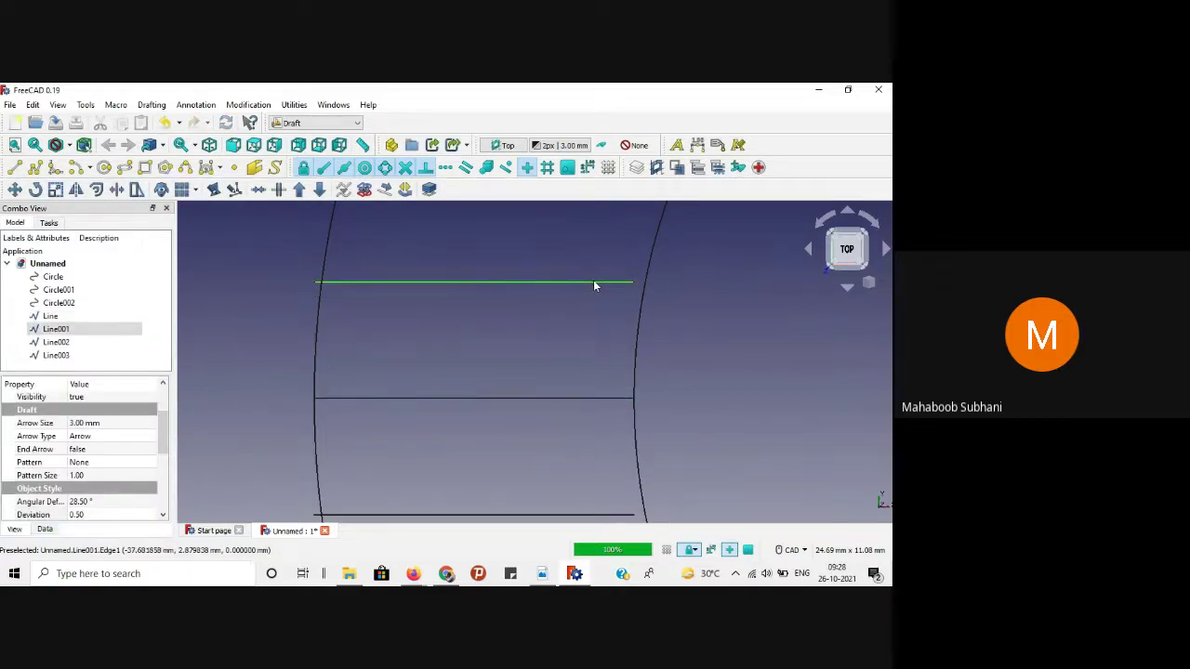
pyautogui.click(96, 188)
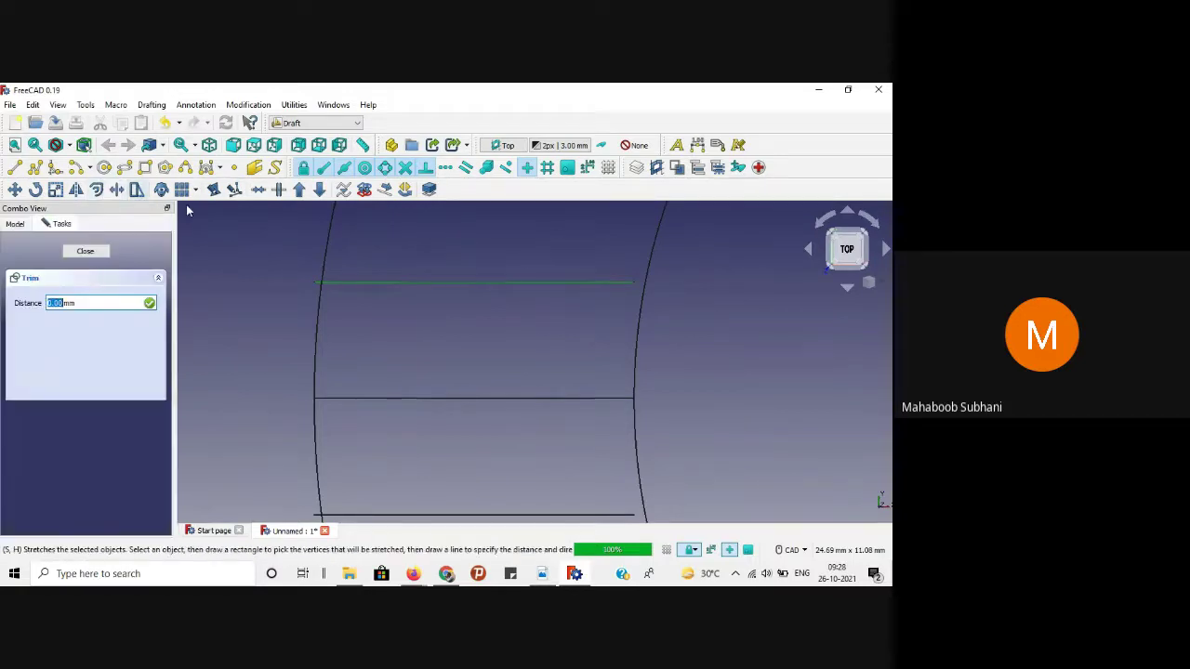
pyautogui.click(649, 267)
pyautogui.click(393, 307)
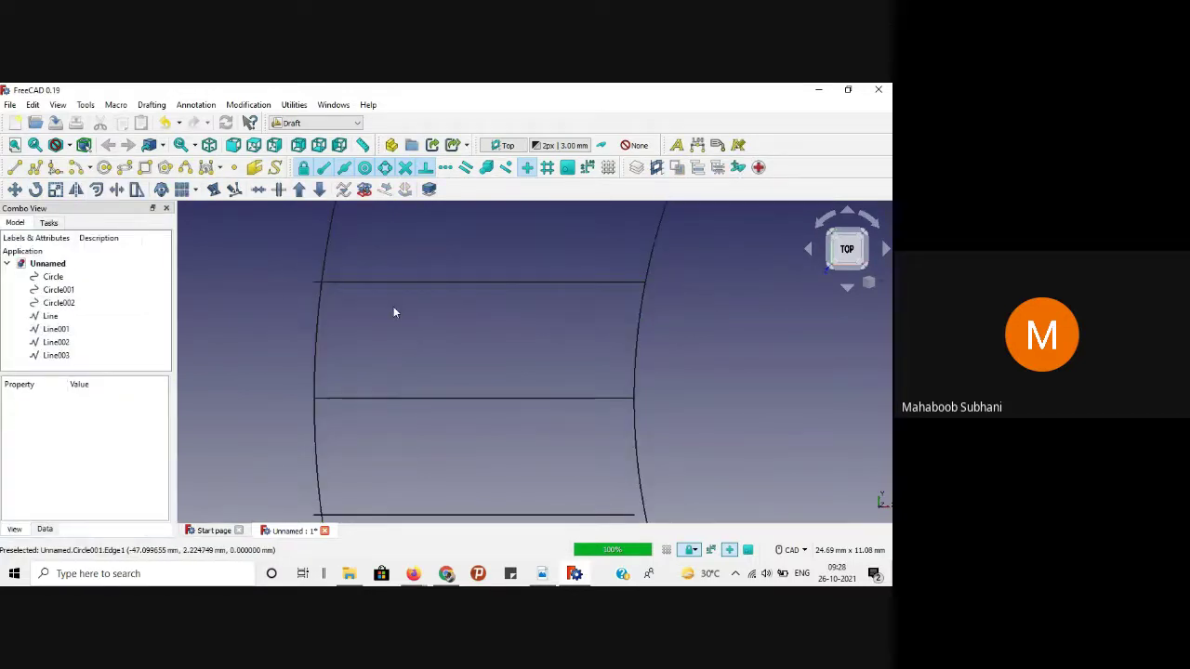
# Step: Trim the upper slot line at the 32 mm radius circle with the Trimex tool
pyautogui.scroll(3, 393, 306)
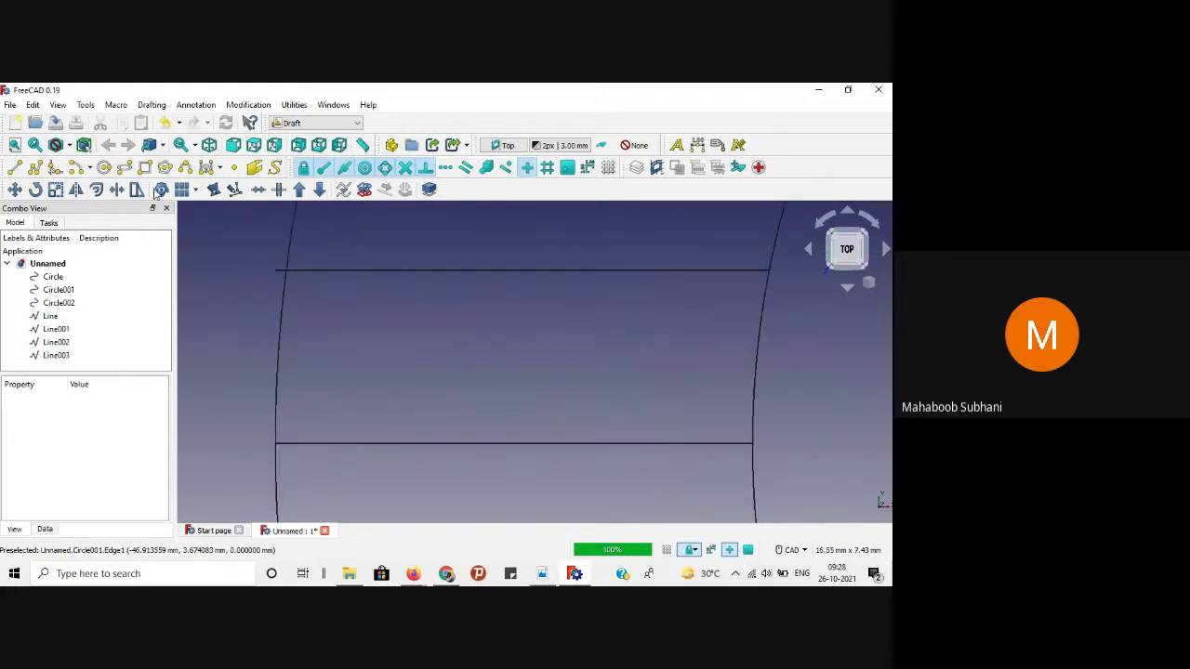
pyautogui.click(351, 270)
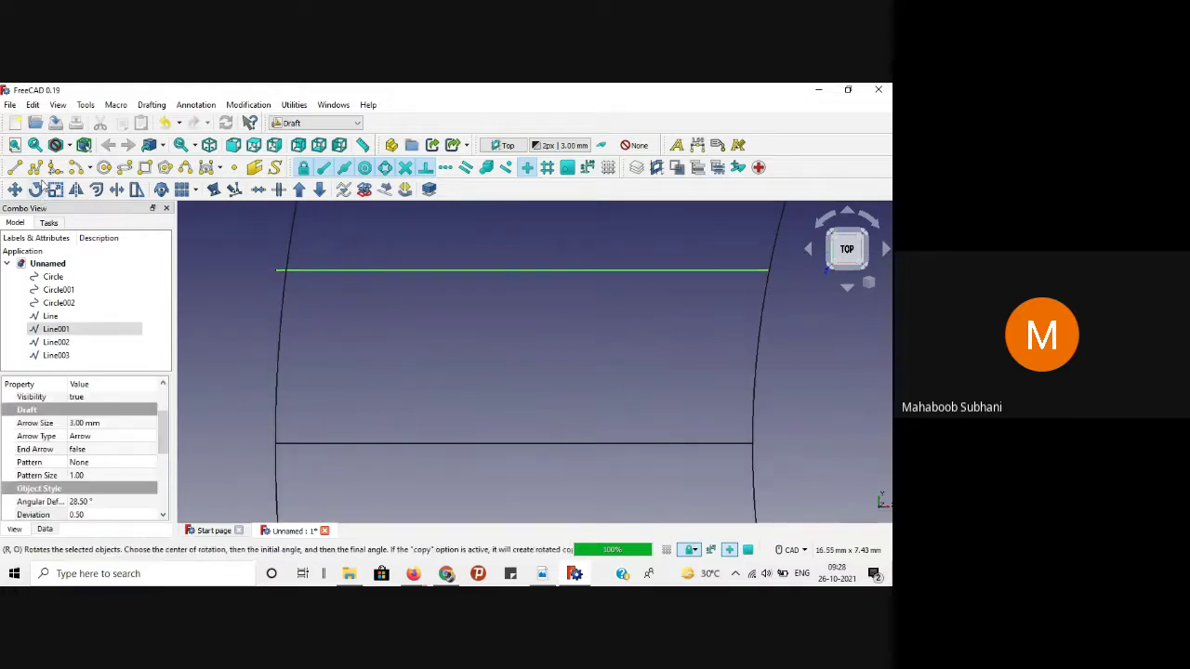
pyautogui.click(113, 190)
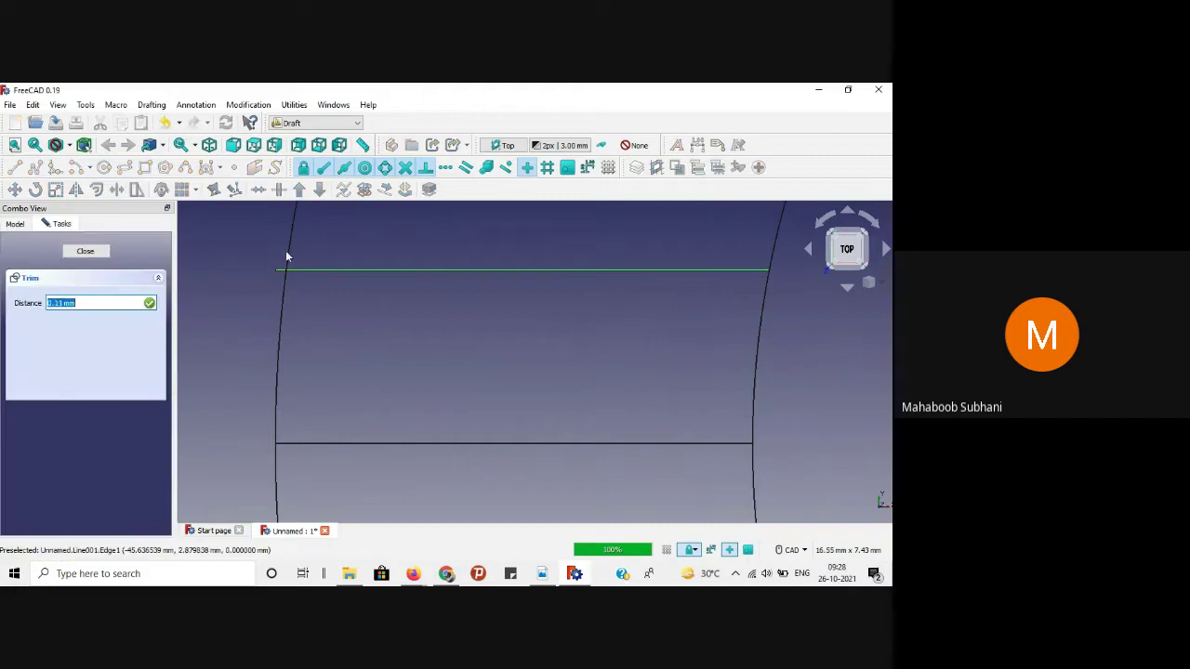
pyautogui.click(290, 256)
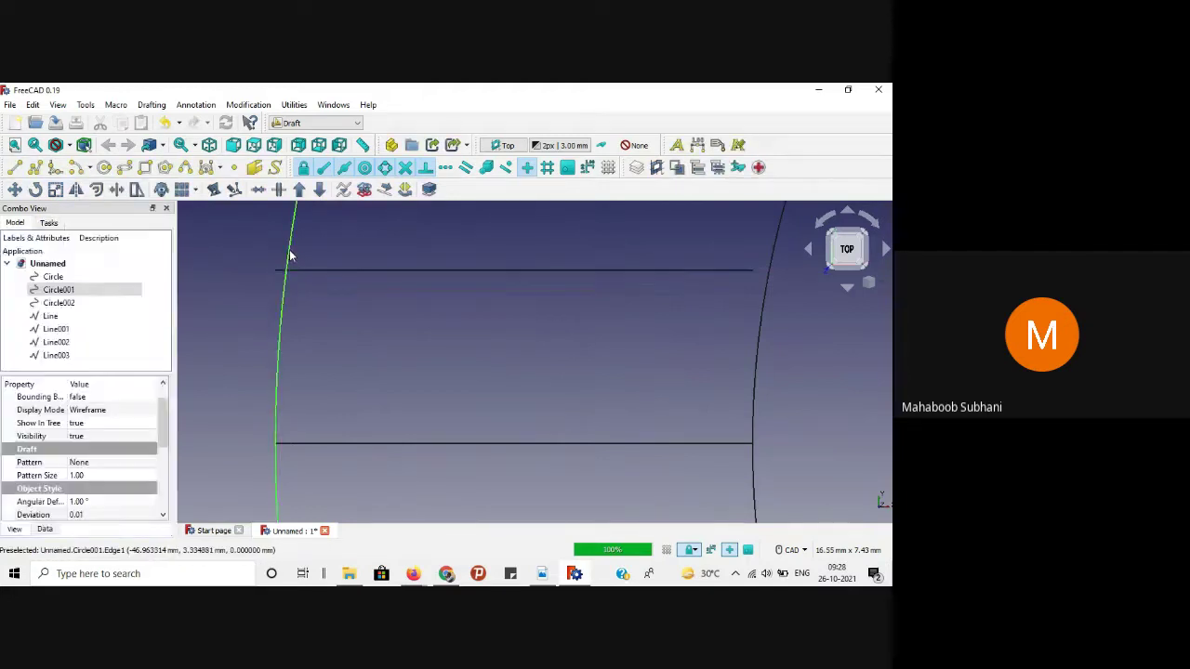
pyautogui.scroll(2, 299, 258)
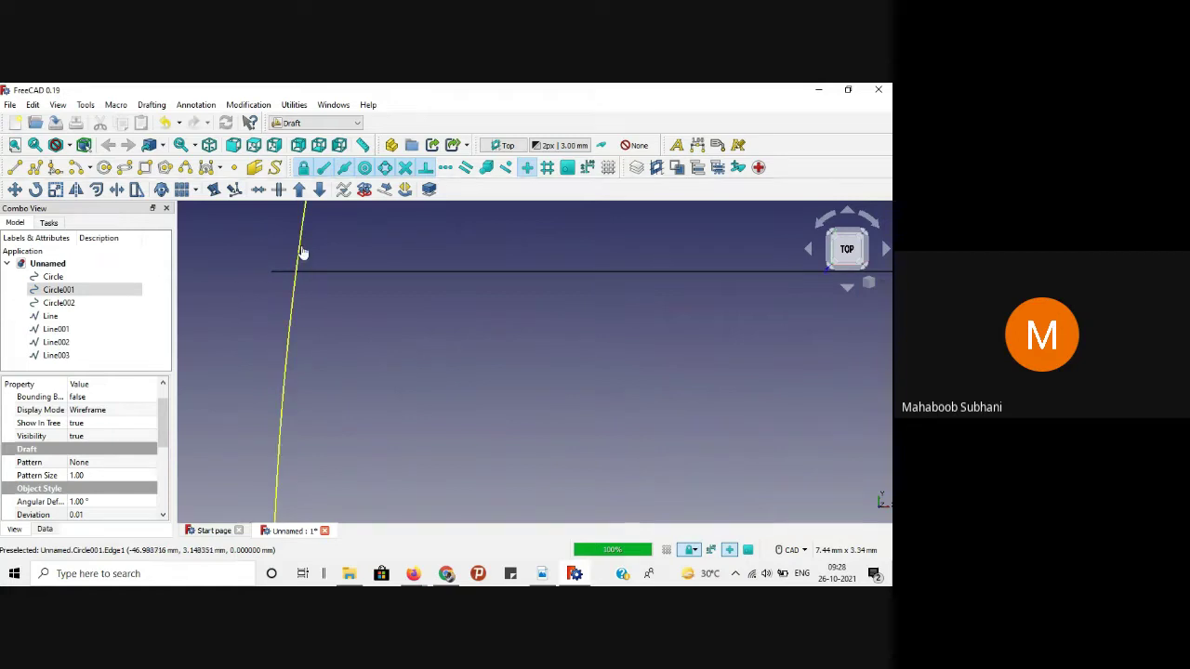
pyautogui.click(332, 325)
# Step: Extend the inner end of the newly offset upper line to the 21 mm radius circle with Trimex
pyautogui.scroll(-3, 380, 367)
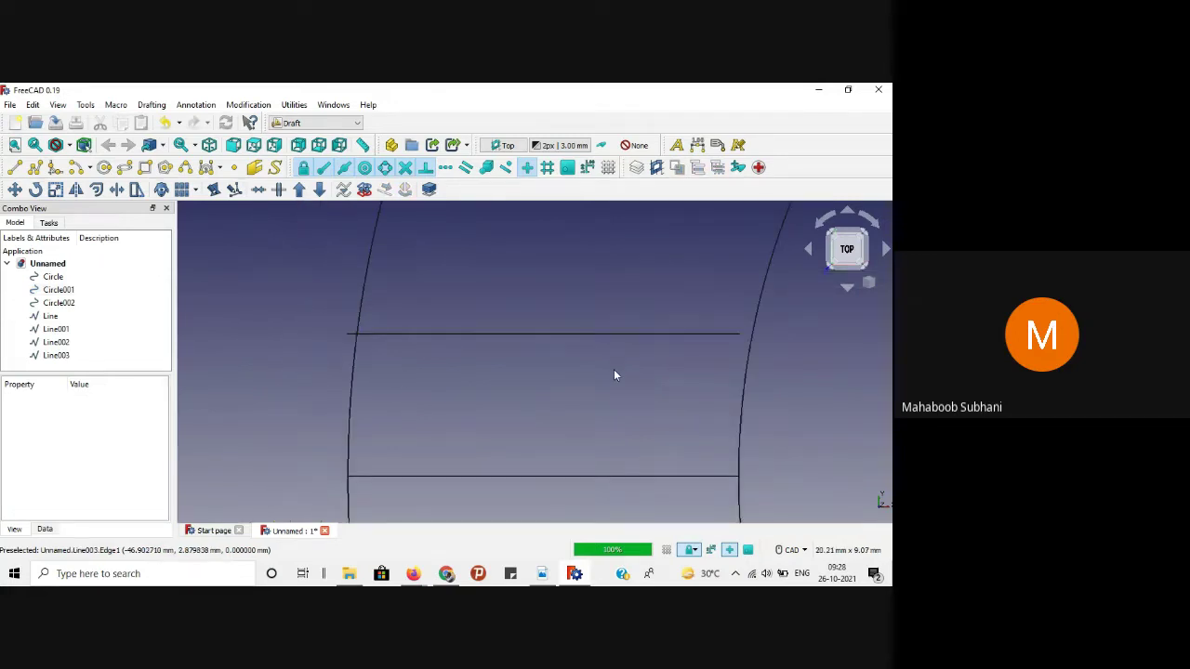
pyautogui.click(616, 334)
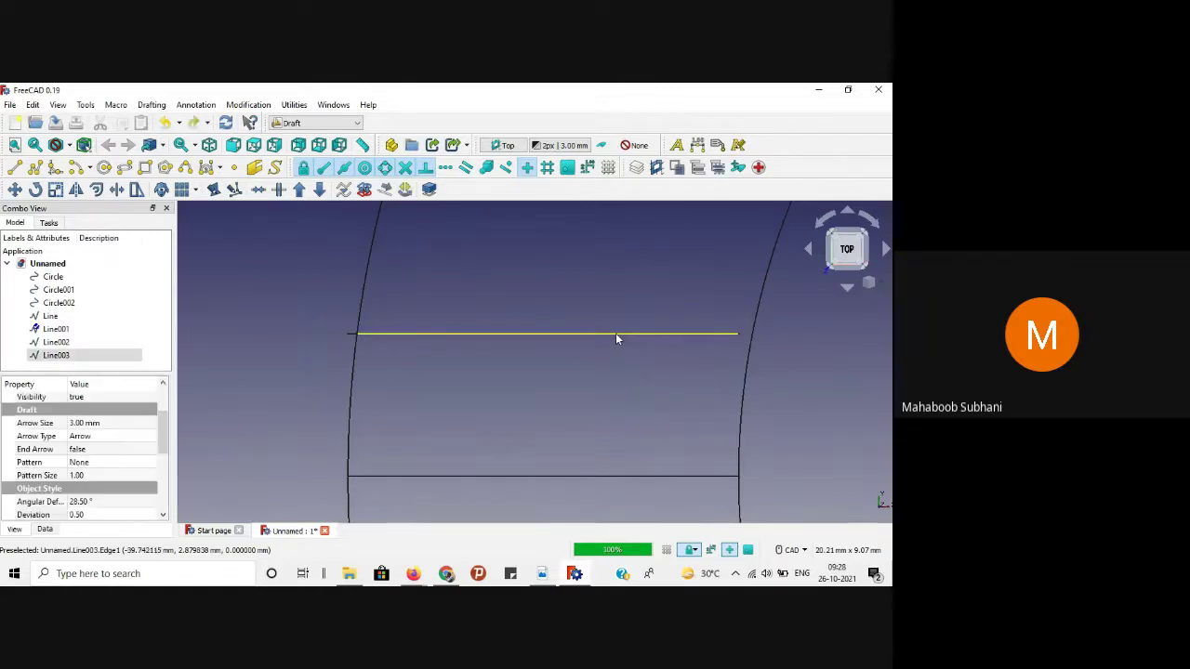
pyautogui.click(96, 189)
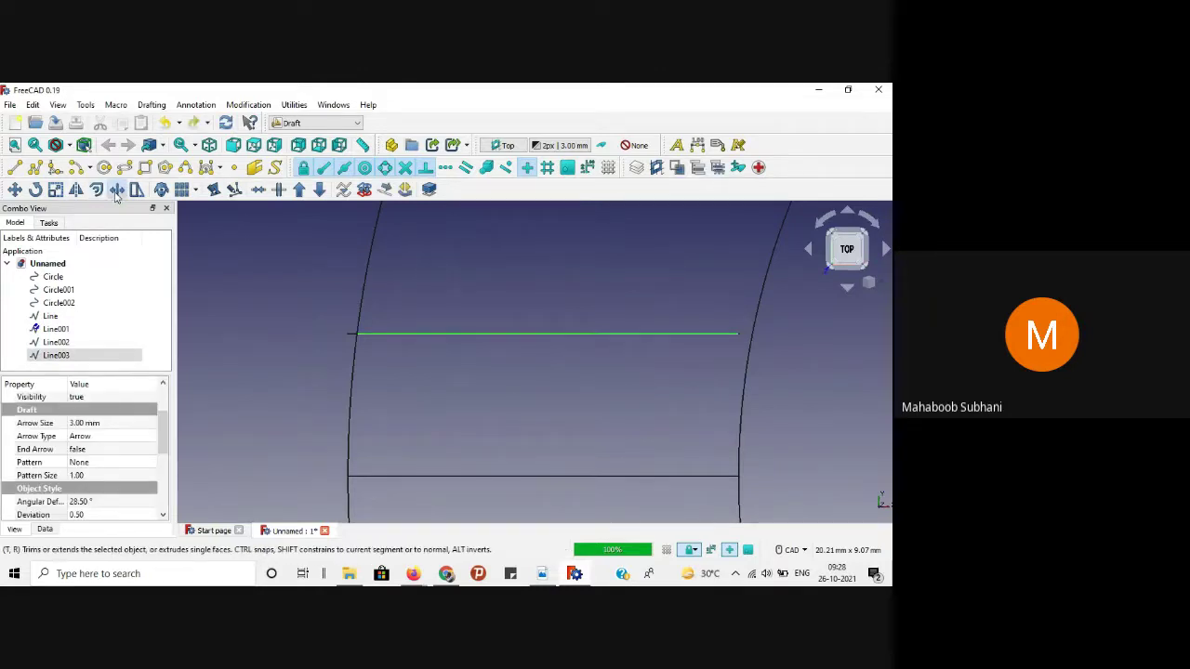
pyautogui.click(756, 322)
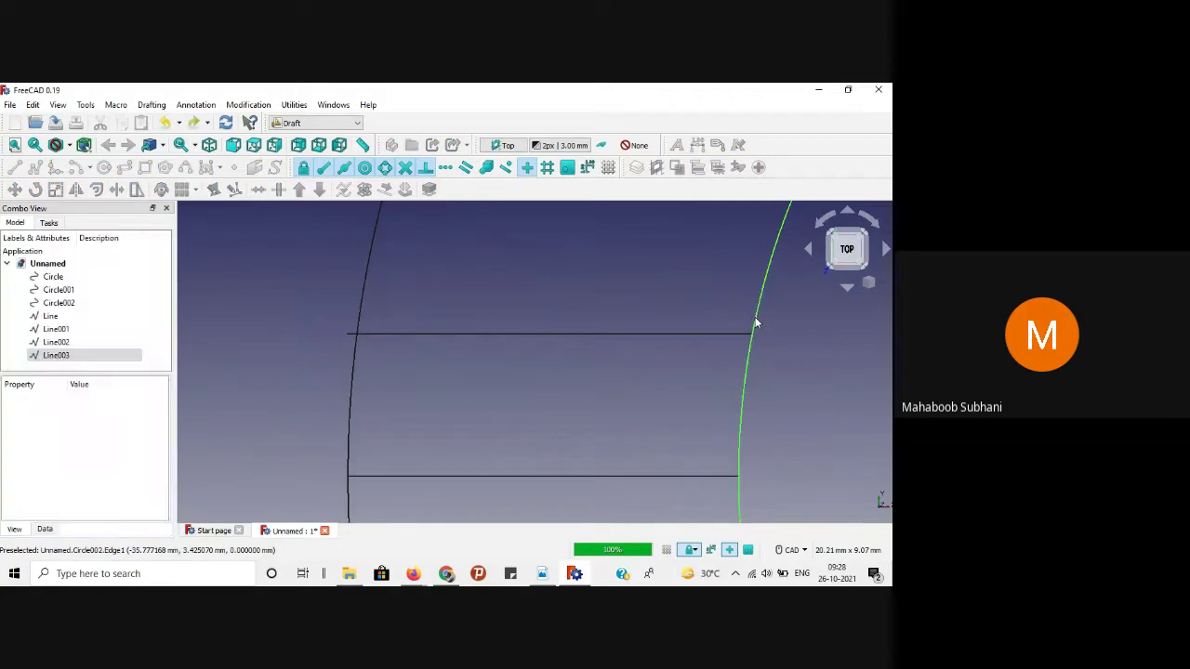
# Step: Extend the inner end of the lower slot line to the 21 mm radius circle with Trimex
pyautogui.click(545, 370)
pyautogui.scroll(1, 308, 344)
pyautogui.scroll(-6, 310, 342)
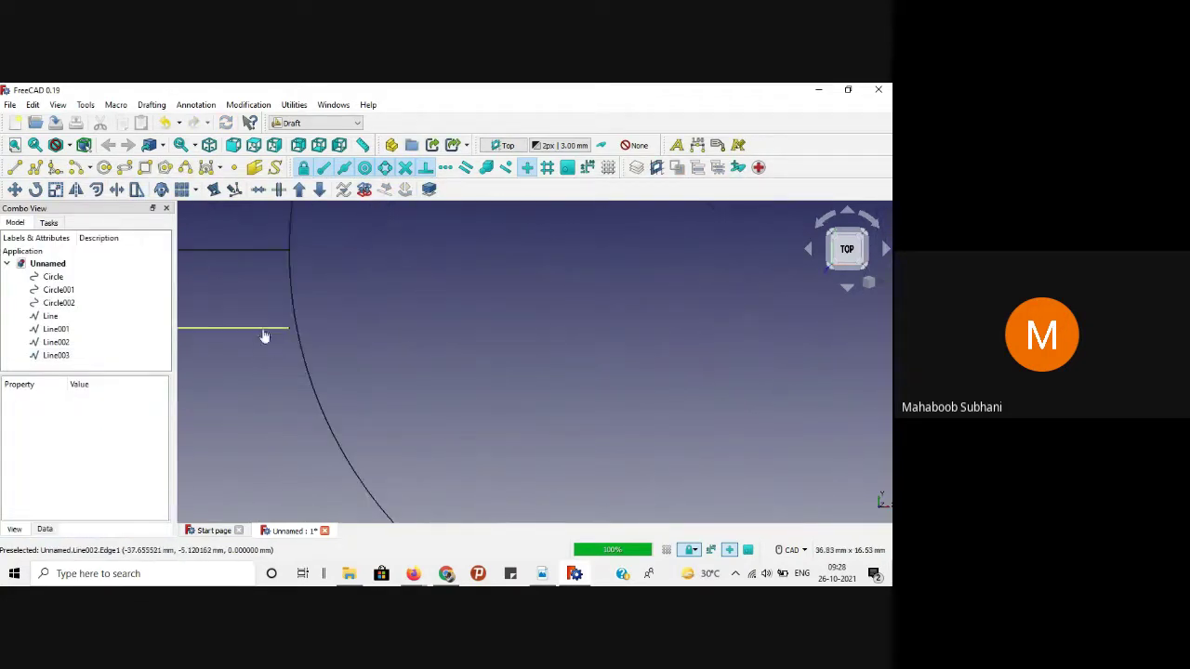
pyautogui.click(265, 329)
pyautogui.click(116, 190)
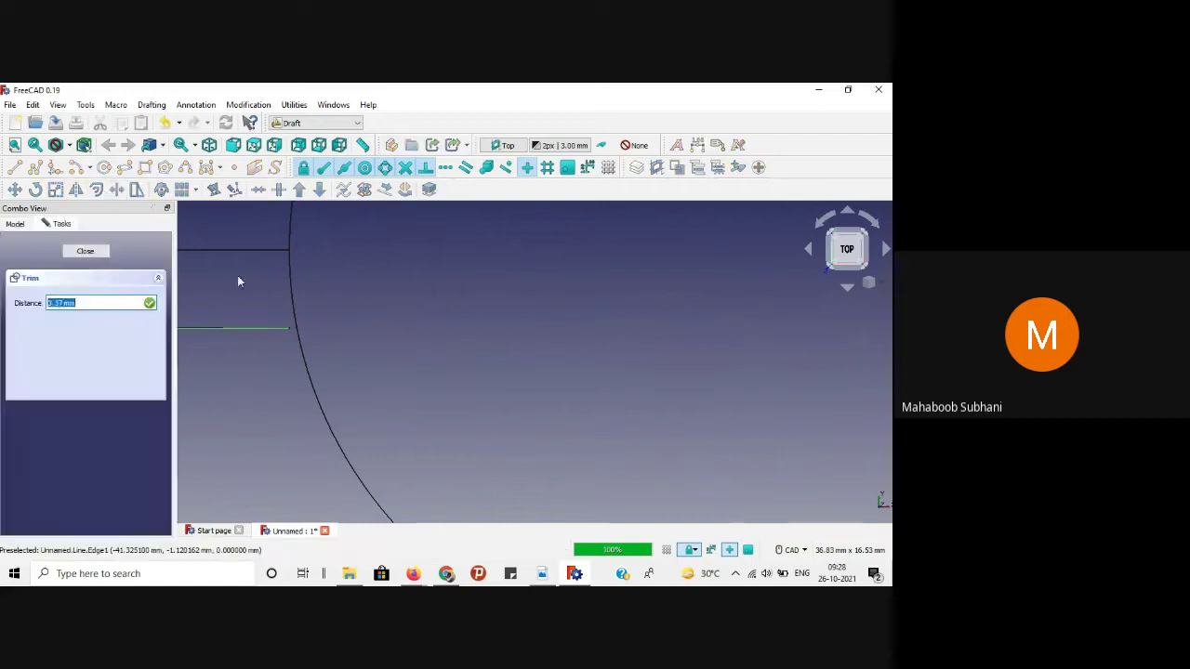
pyautogui.click(292, 295)
pyautogui.click(292, 297)
pyautogui.scroll(-5, 477, 397)
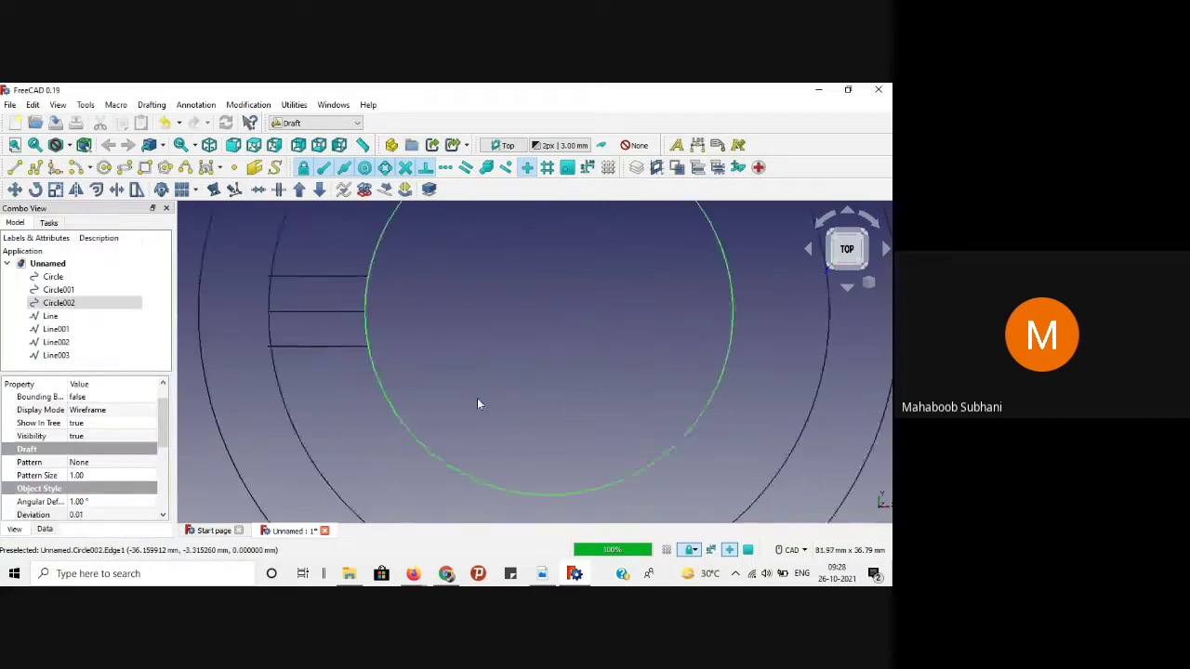
# Step: Try to trim the outer end of the upper slot line at the 32 mm radius circle
pyautogui.scroll(6, 372, 332)
pyautogui.scroll(4, 469, 439)
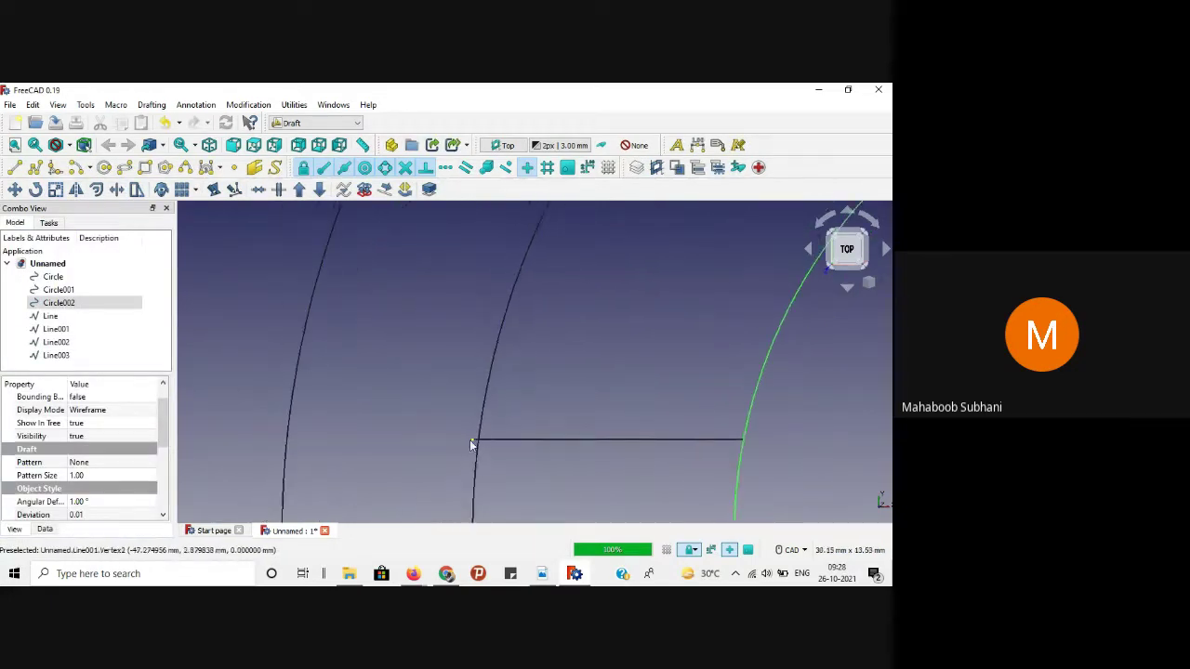
pyautogui.scroll(-1, 604, 390)
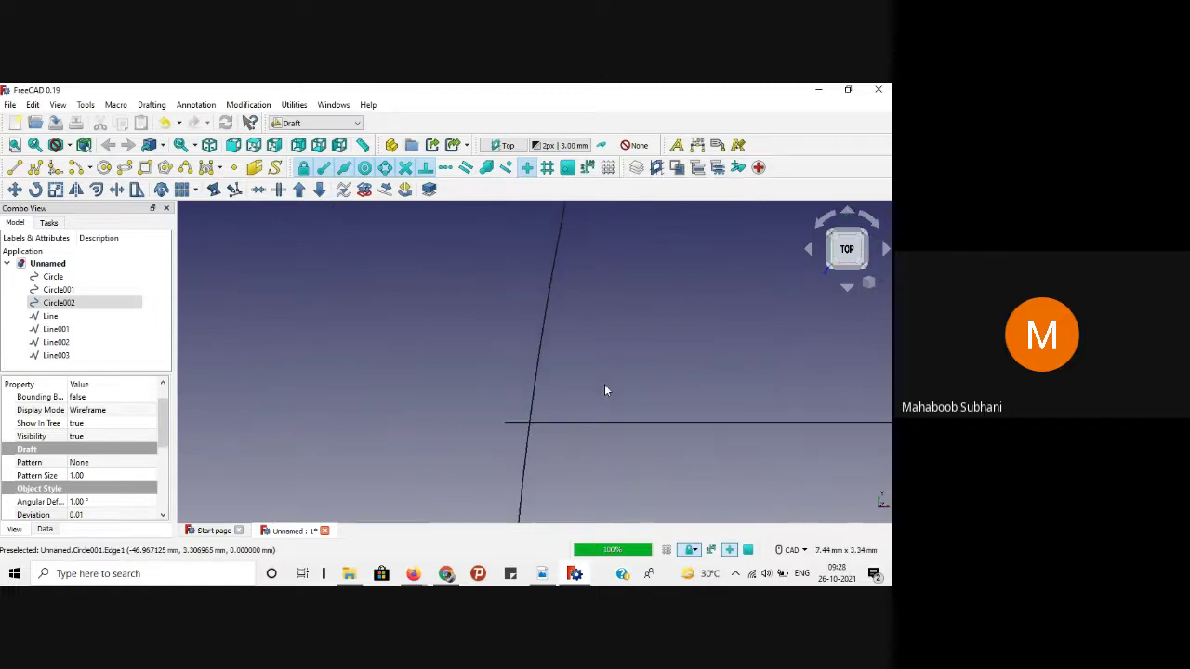
pyautogui.click(655, 424)
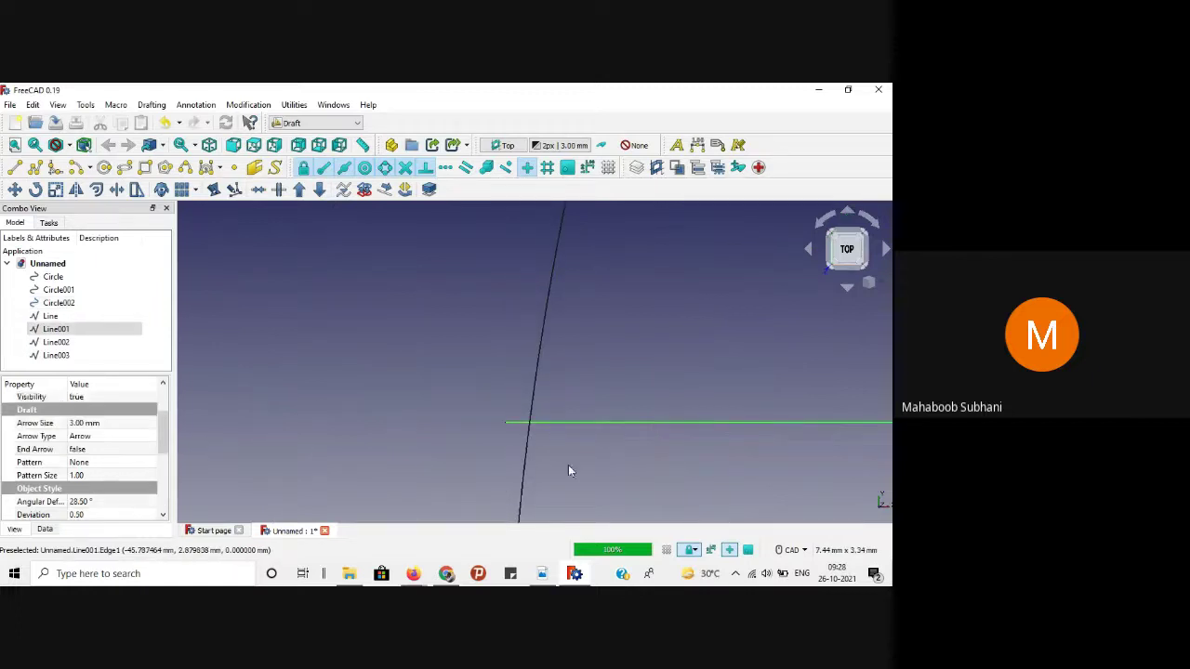
pyautogui.click(116, 189)
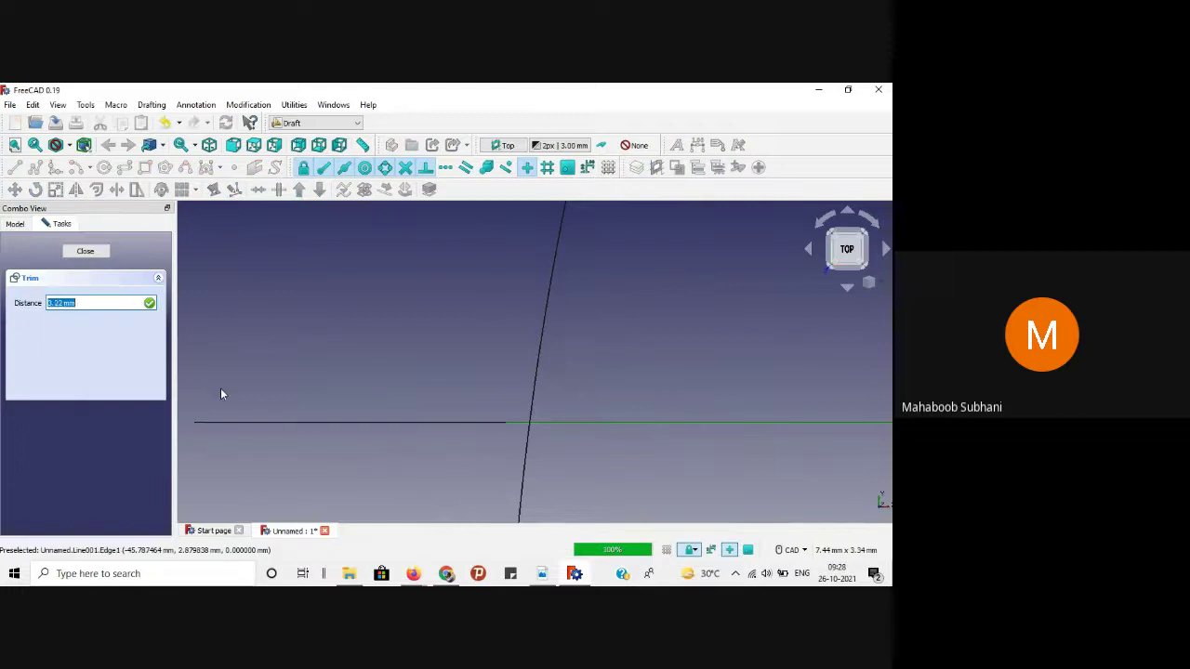
pyautogui.click(535, 400)
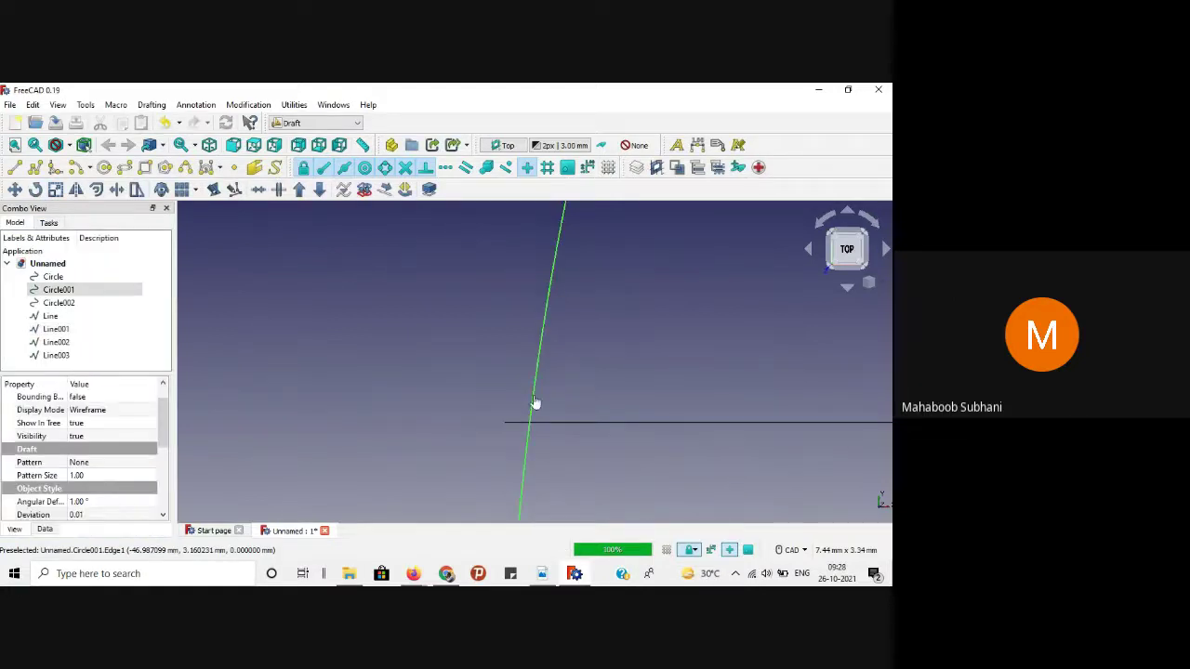
# Step: Trim the lower slot line's overhanging outer end at the 32 mm radius circle with Trimex
pyautogui.scroll(-5, 462, 420)
pyautogui.scroll(-3, 500, 506)
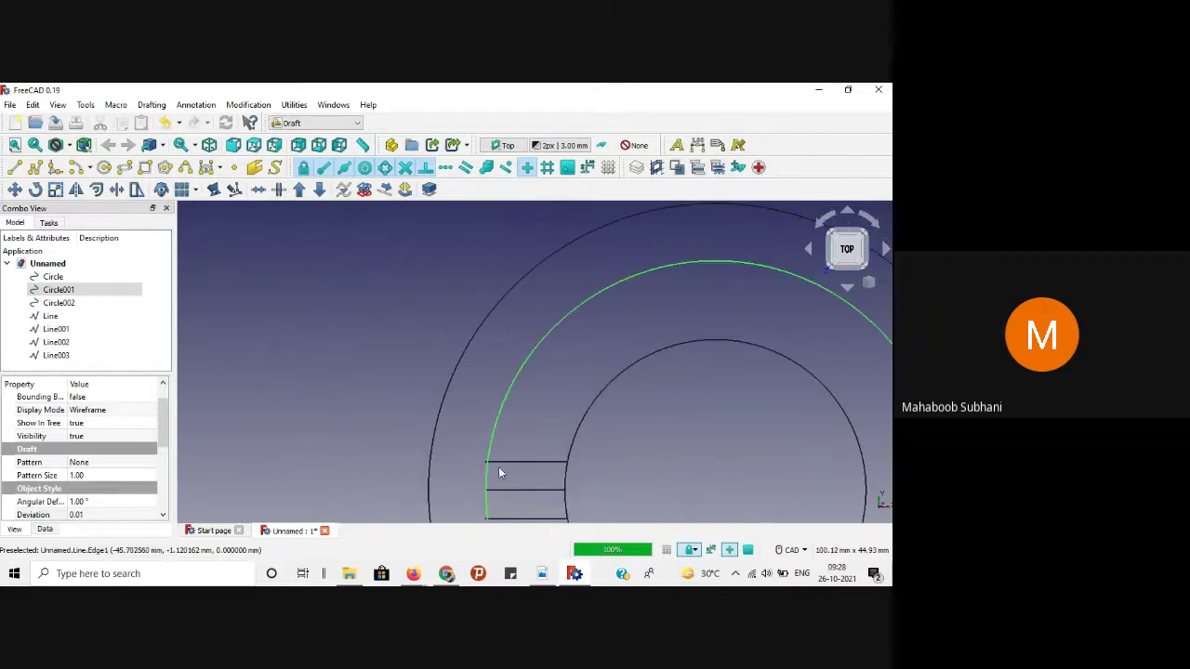
pyautogui.scroll(3, 501, 473)
pyautogui.scroll(-3, 505, 472)
pyautogui.scroll(3, 522, 490)
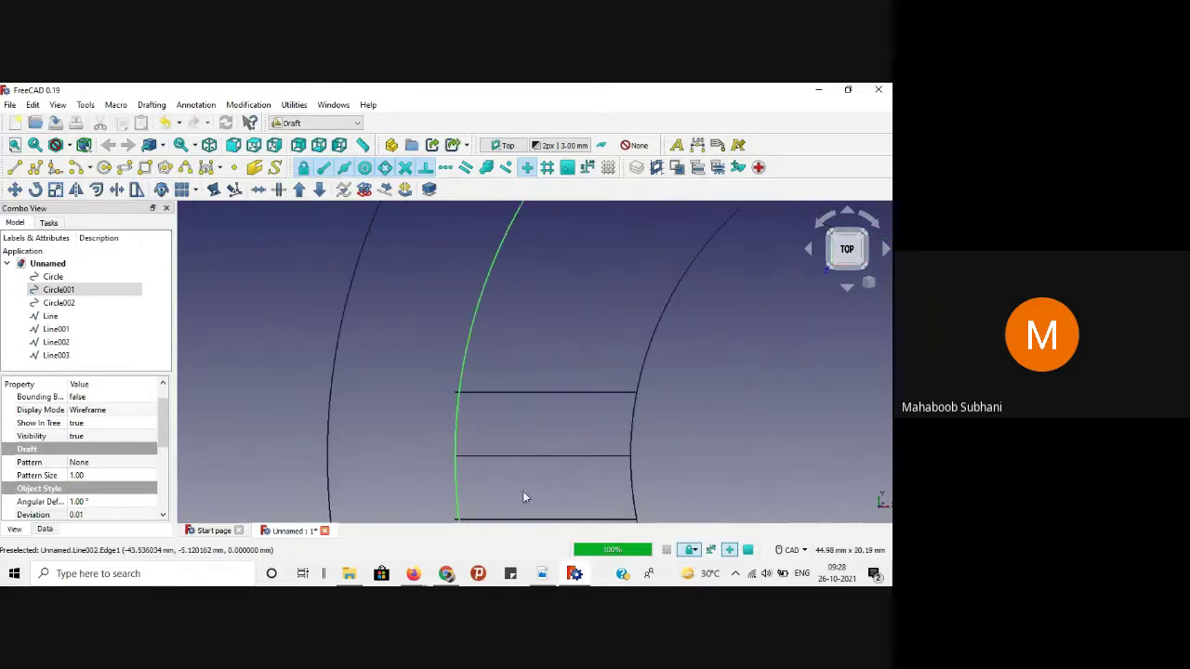
pyautogui.scroll(-3, 517, 449)
pyautogui.scroll(6, 517, 479)
pyautogui.scroll(-3, 518, 483)
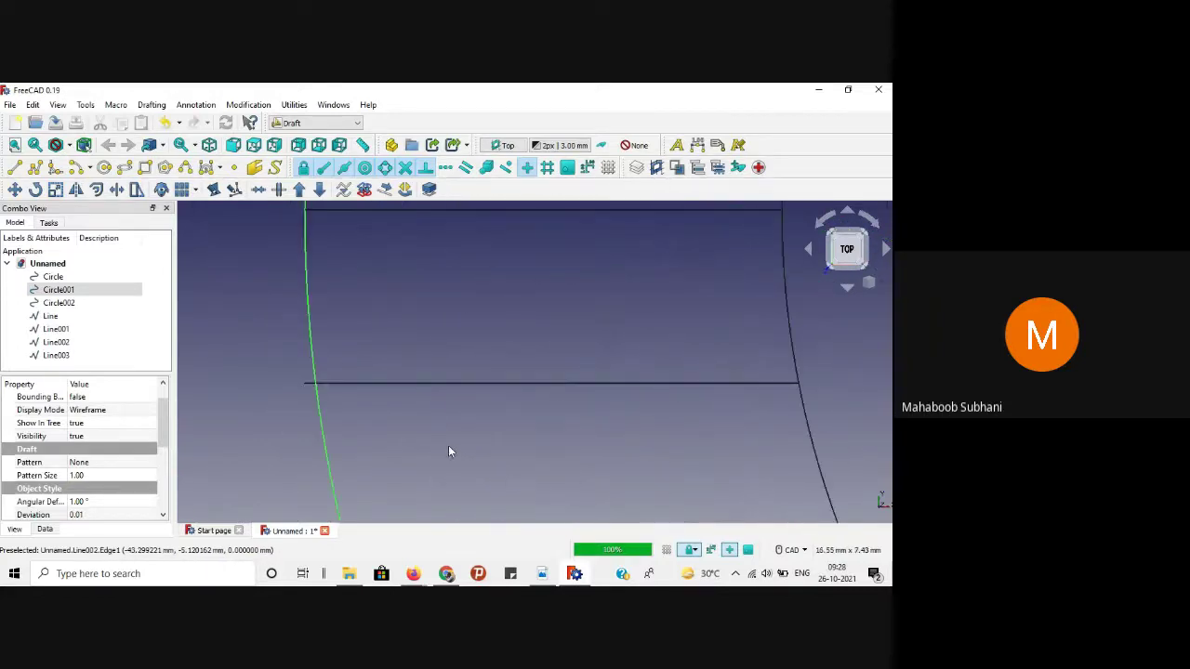
pyautogui.click(379, 380)
pyautogui.click(377, 383)
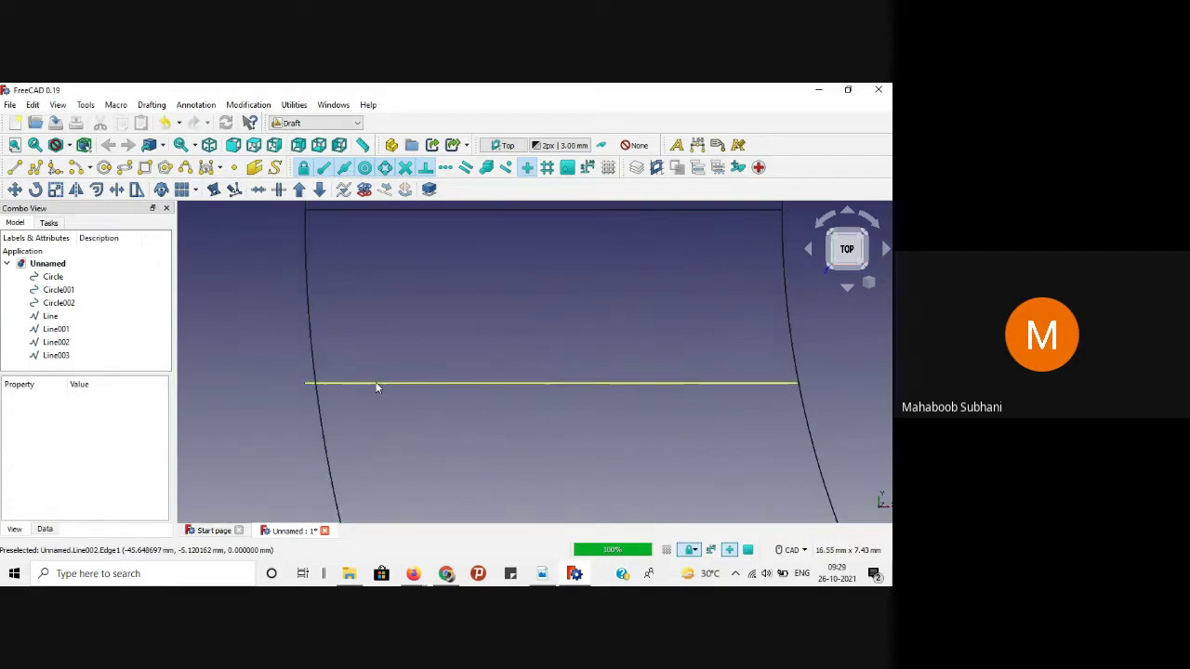
pyautogui.click(117, 189)
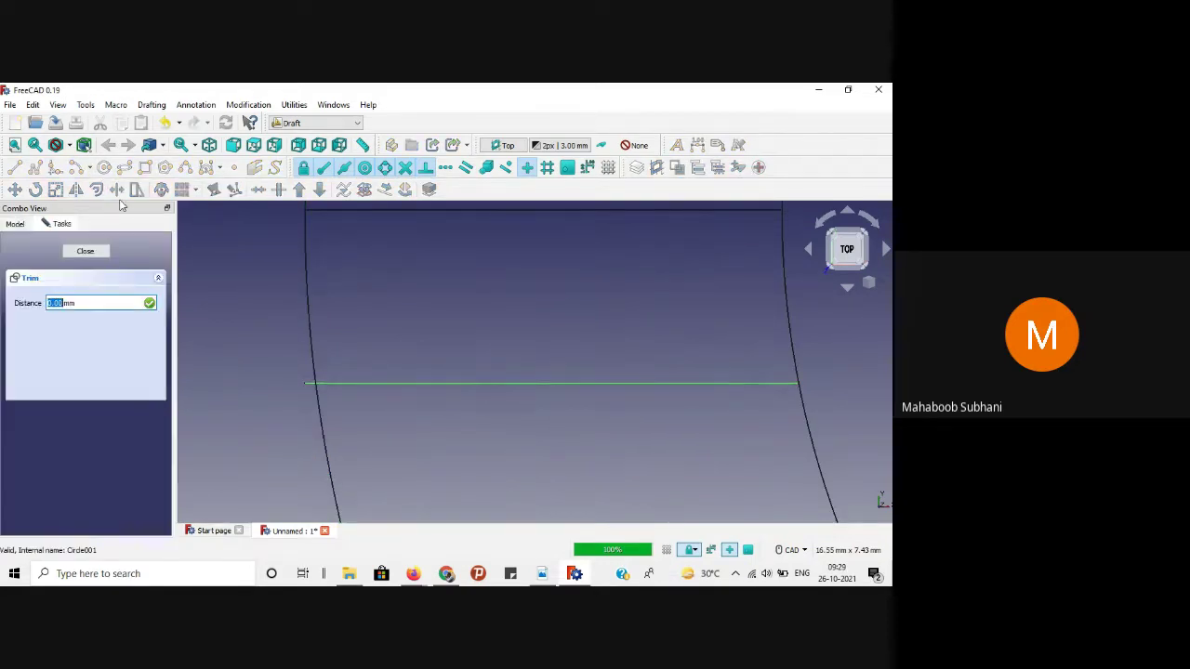
pyautogui.click(316, 368)
pyautogui.click(410, 409)
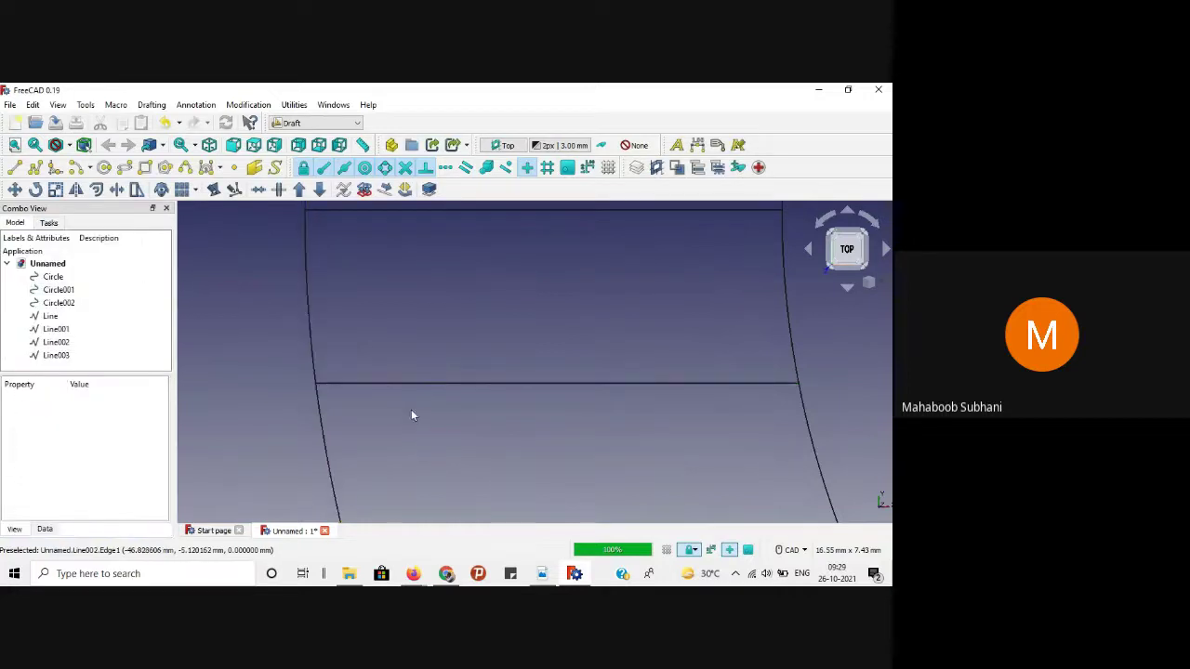
# Step: Delete the short upper line segment sticking out beyond the 32 mm radius circle
pyautogui.scroll(-3, 381, 334)
pyautogui.scroll(6, 369, 278)
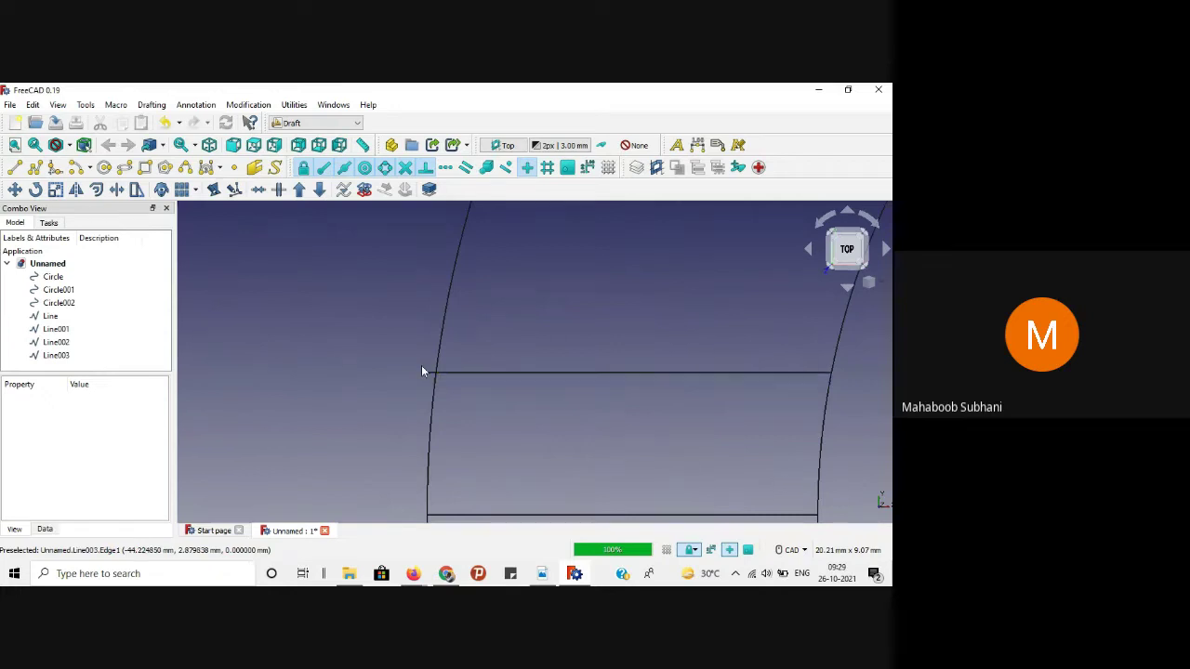
pyautogui.click(432, 375)
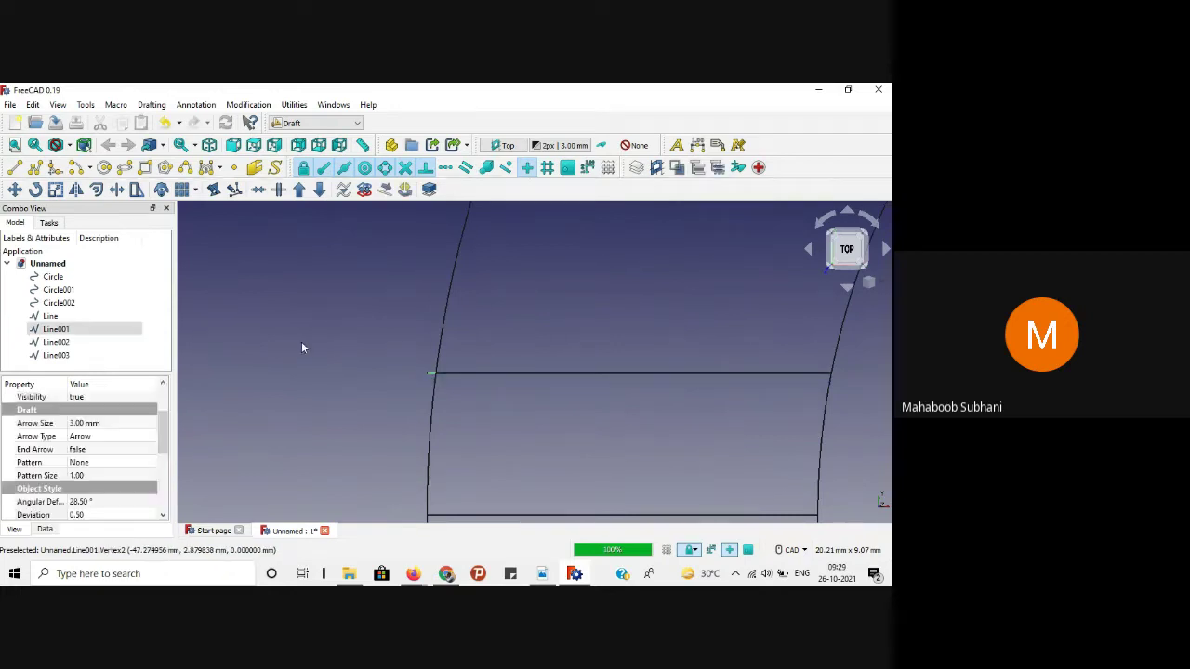
pyautogui.press('Delete')
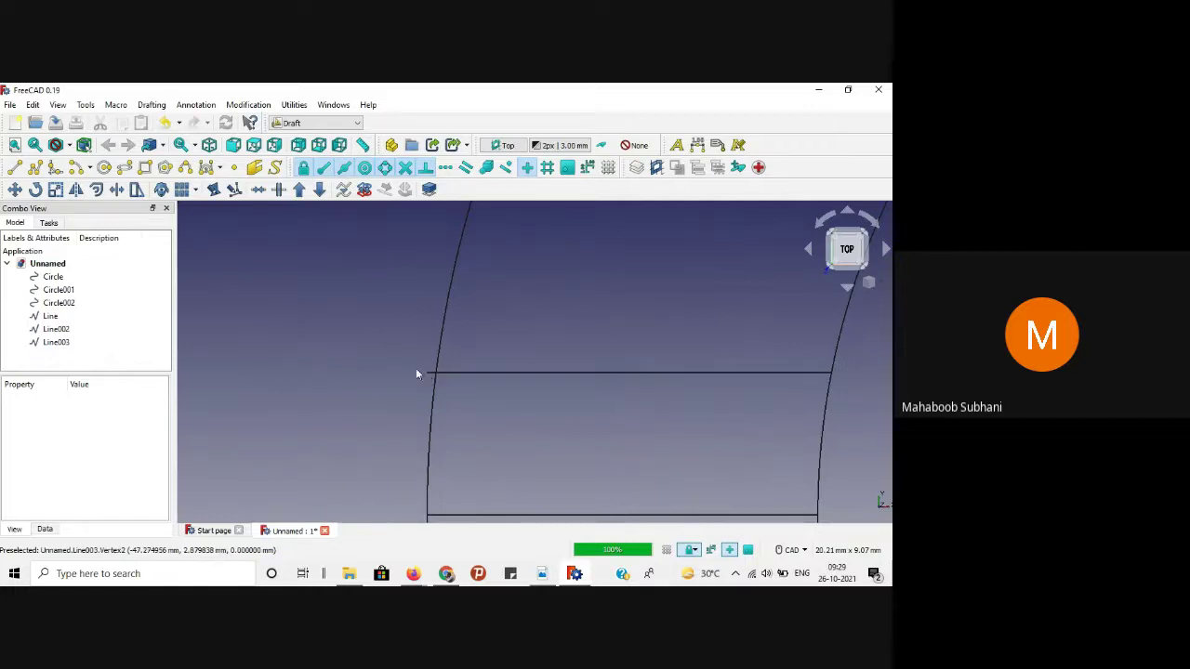
# Step: Try to trim the remaining upper slot line's outer end at the 32 mm radius circle with Trimex
pyautogui.scroll(2, 534, 420)
pyautogui.click(512, 335)
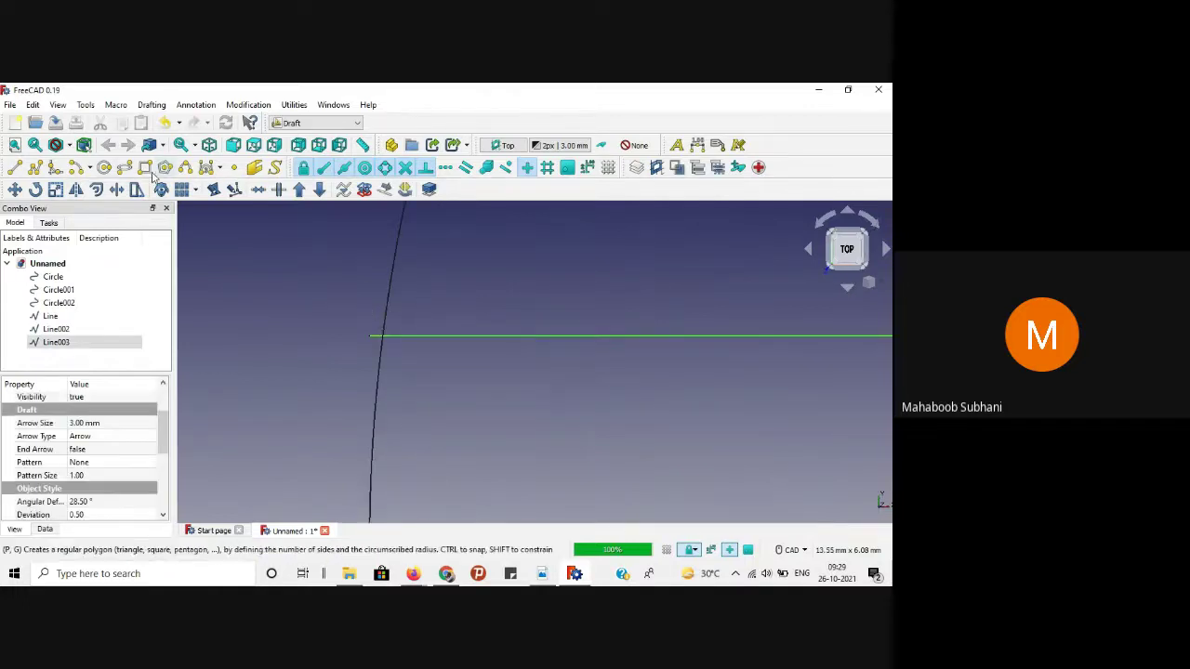
pyautogui.click(118, 190)
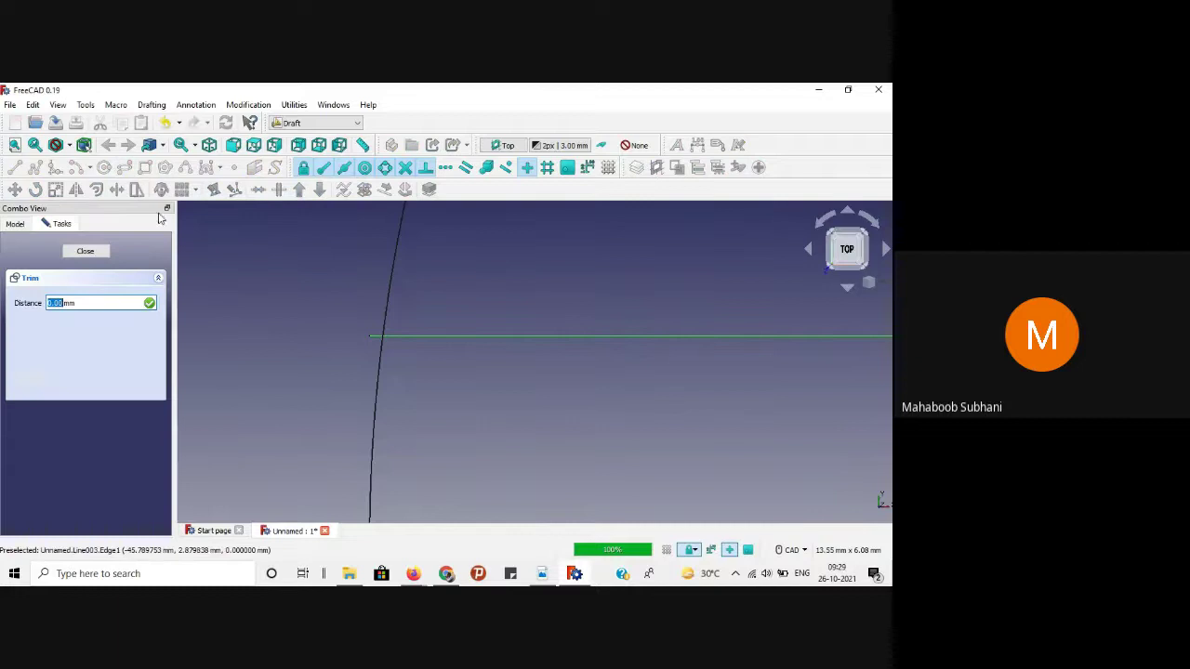
pyautogui.click(388, 302)
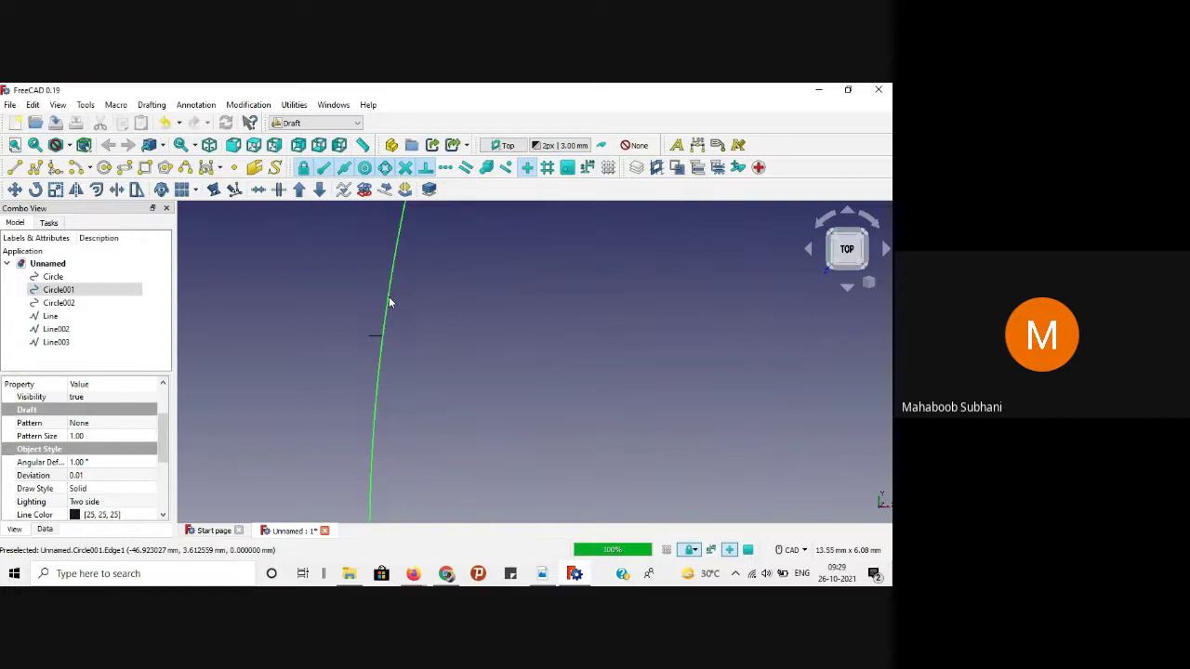
pyautogui.scroll(-2, 294, 333)
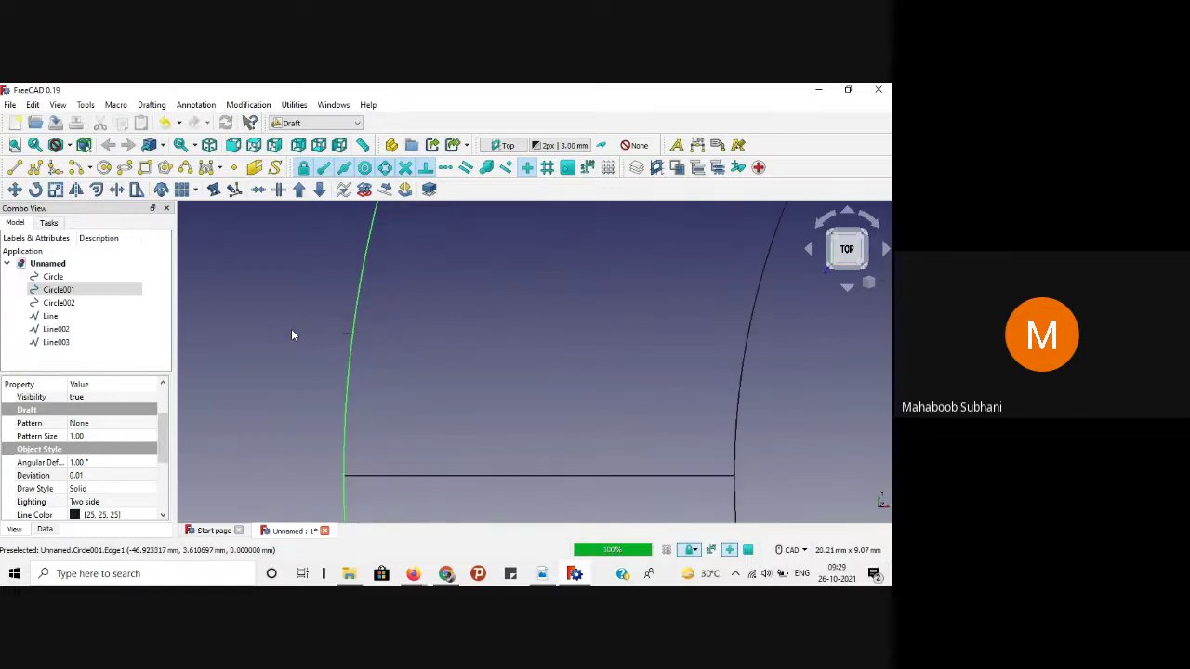
pyautogui.scroll(-3, 291, 334)
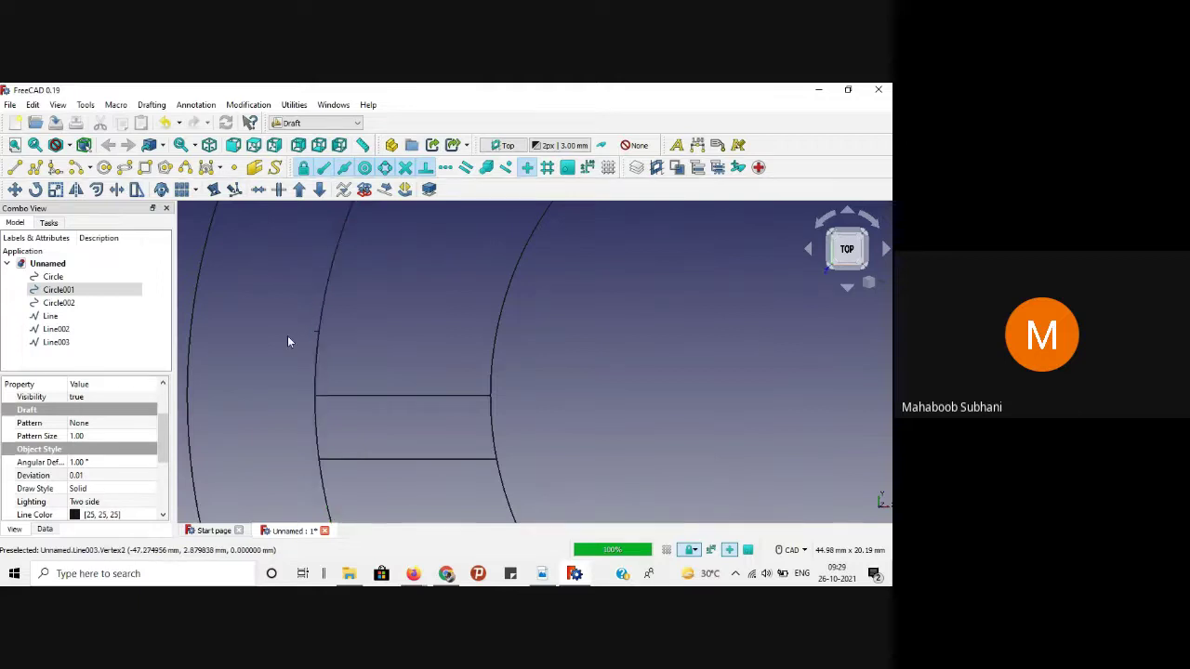
# Step: Delete the leftover stub of the upper slot line outside the 32 mm radius circle
pyautogui.click(288, 335)
pyautogui.scroll(3, 299, 336)
pyautogui.click(356, 319)
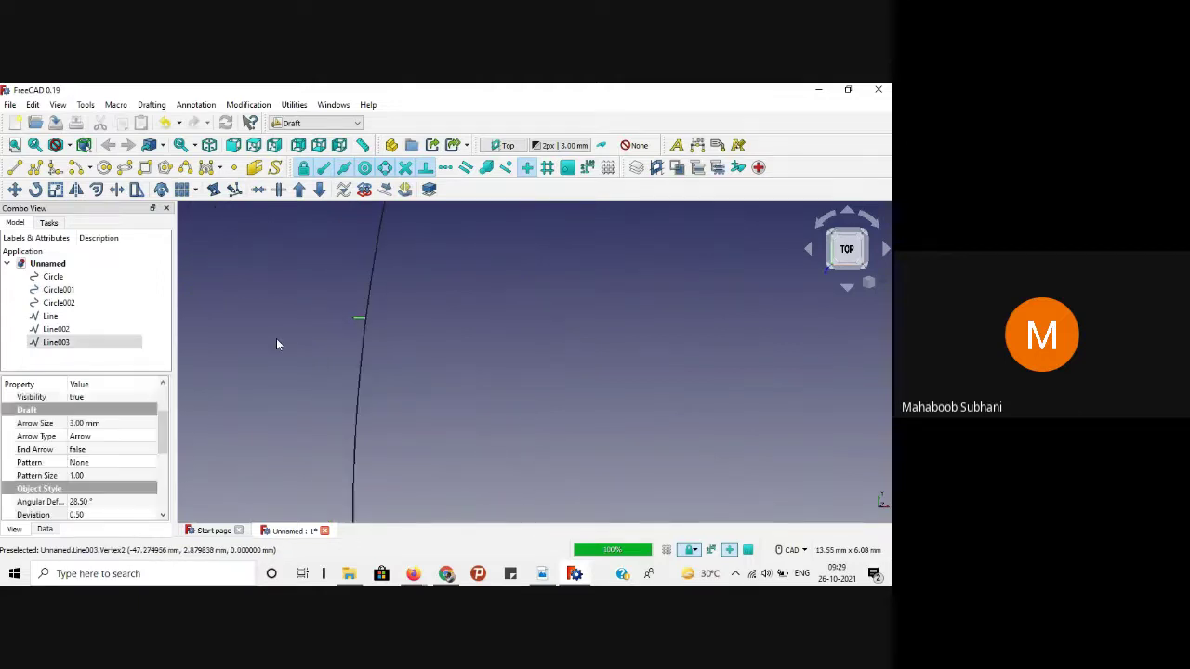
pyautogui.press('Delete')
pyautogui.scroll(-4, 275, 345)
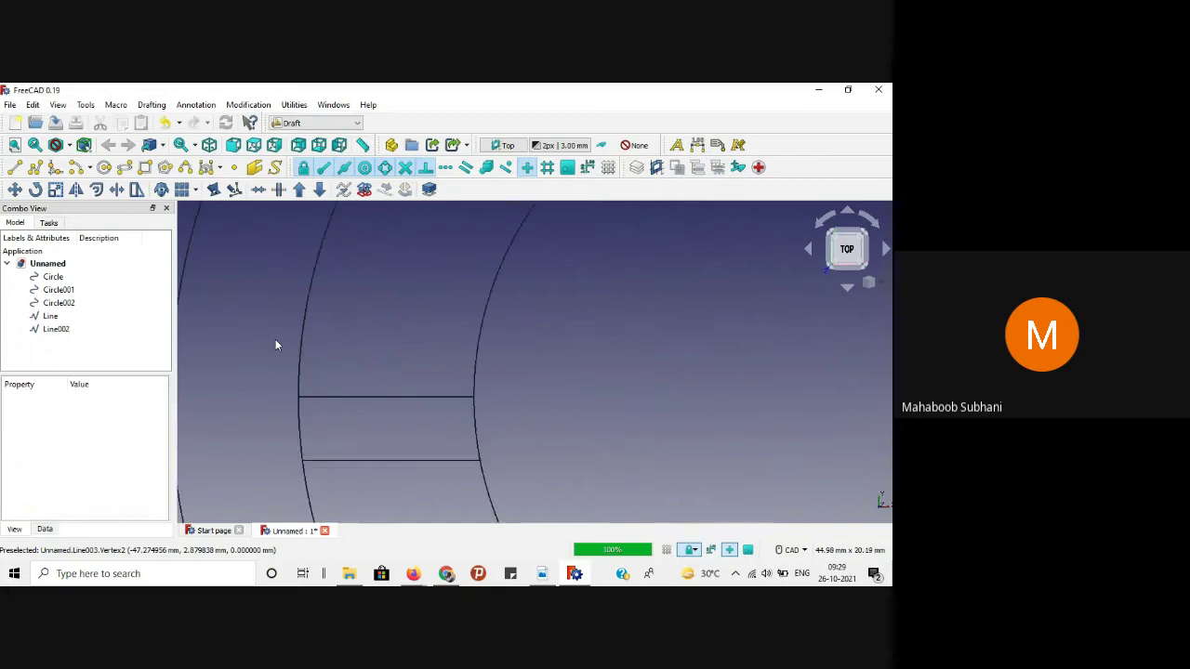
# Step: Offset a copy of the trimmed lower slot line 8 mm upward
pyautogui.click(372, 461)
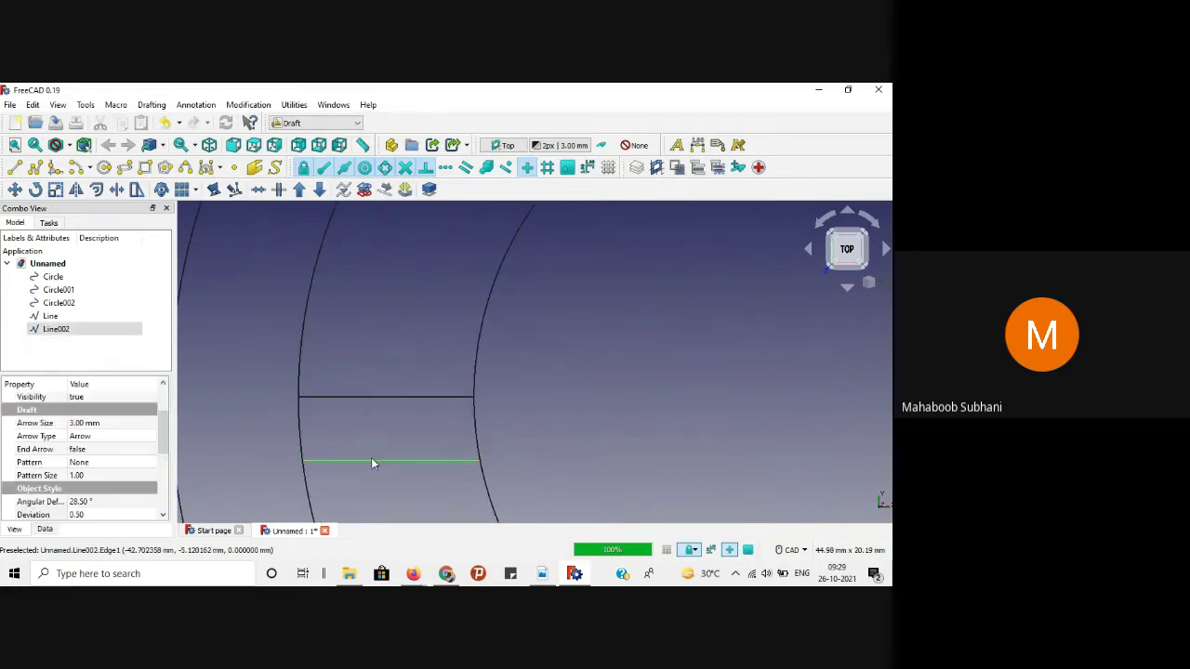
pyautogui.click(97, 191)
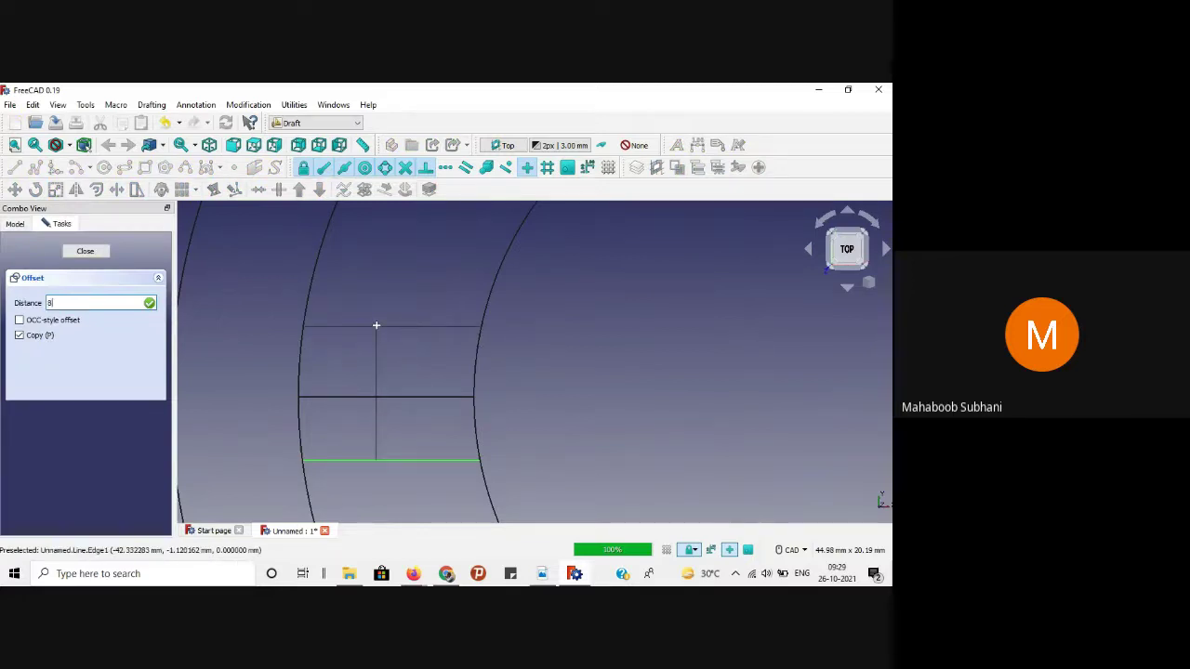
pyautogui.write('8')
pyautogui.press('Return')
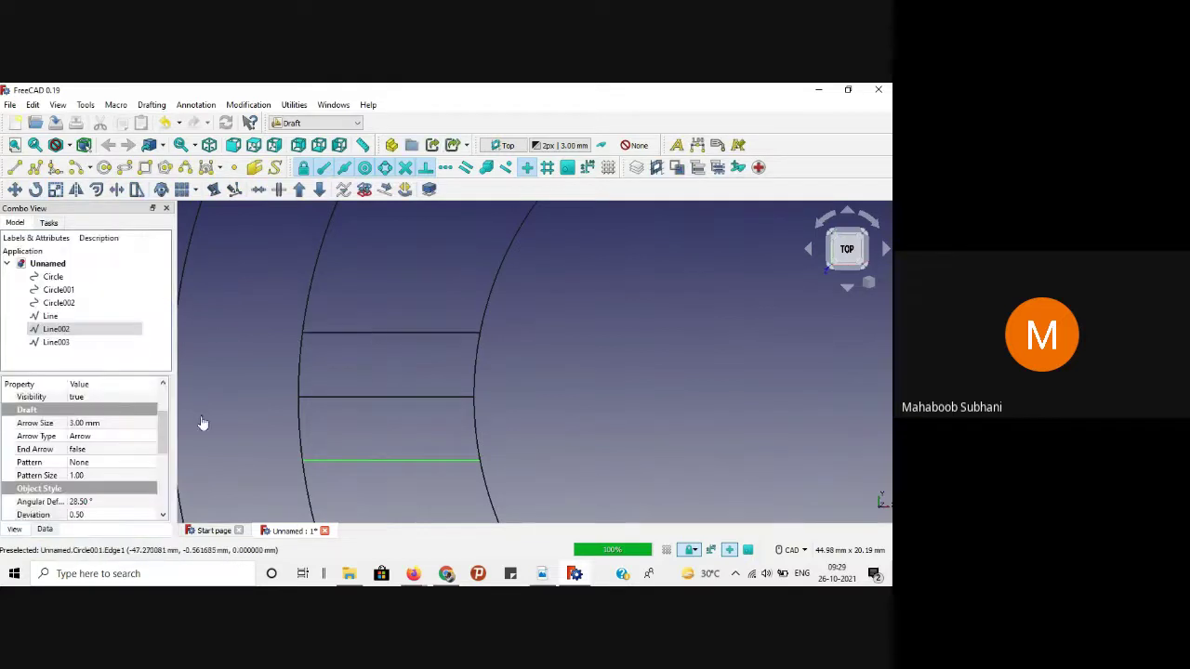
# Step: Delete the middle horizontal line between the two slot edges
pyautogui.click(361, 371)
pyautogui.click(377, 396)
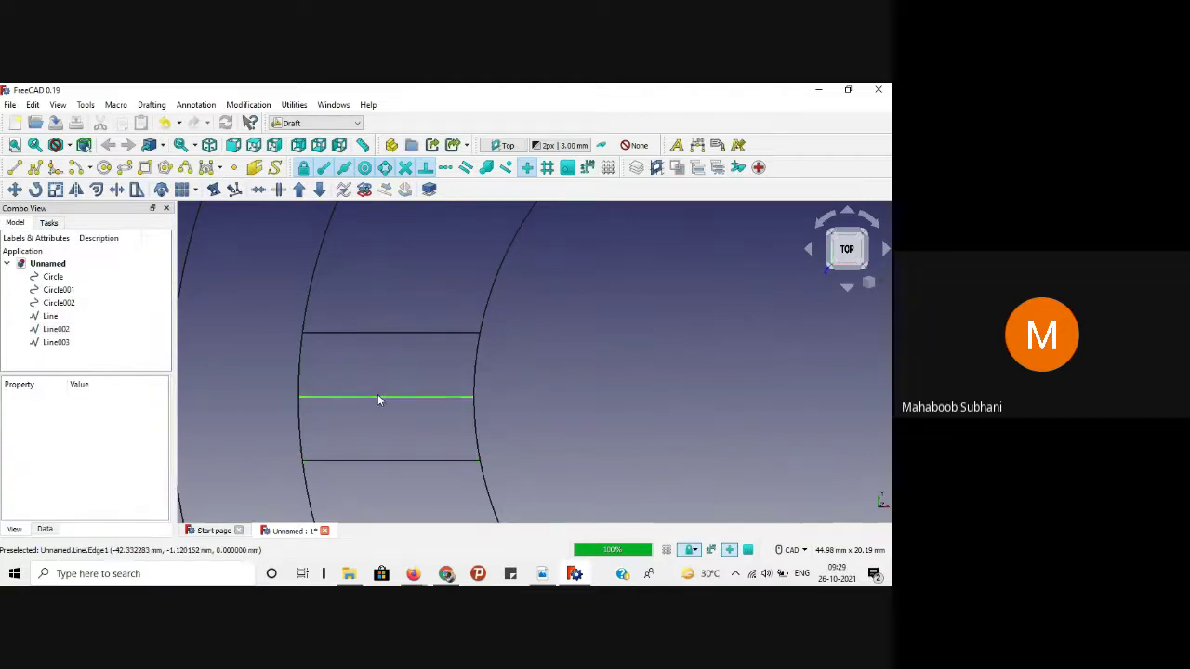
pyautogui.press('Delete')
pyautogui.scroll(-5, 637, 377)
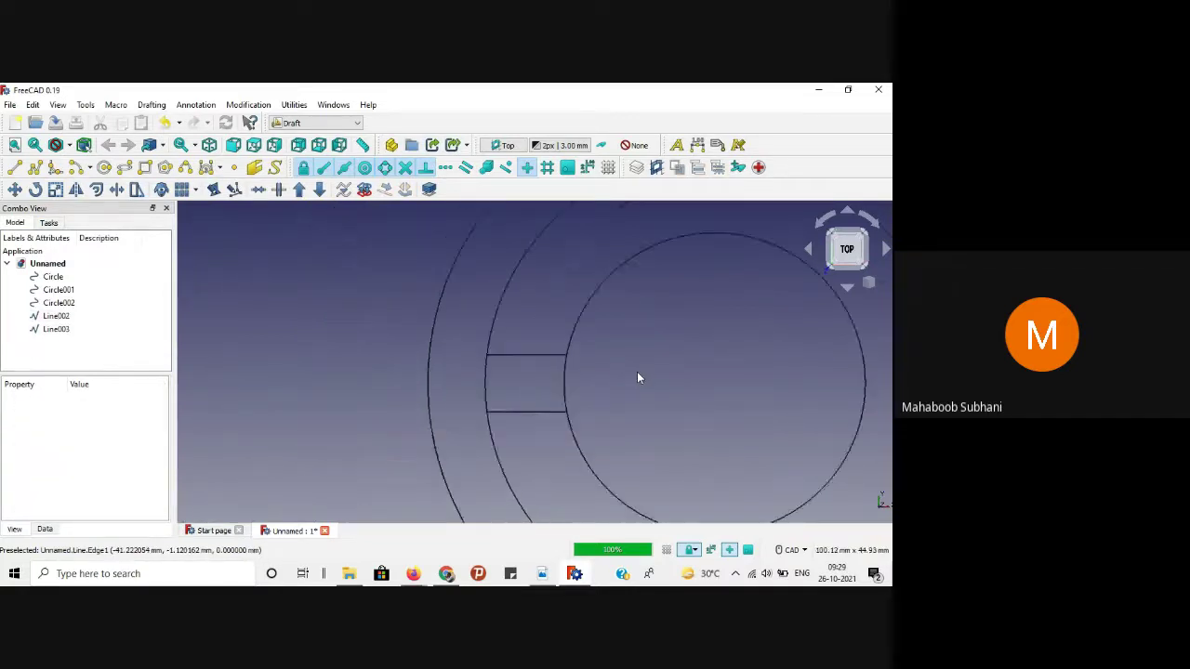
# Step: Check the slot layout in the Problem 01 drawing in Adobe Reader, and delete the 32 mm radius circle in FreeCAD
pyautogui.click(541, 574)
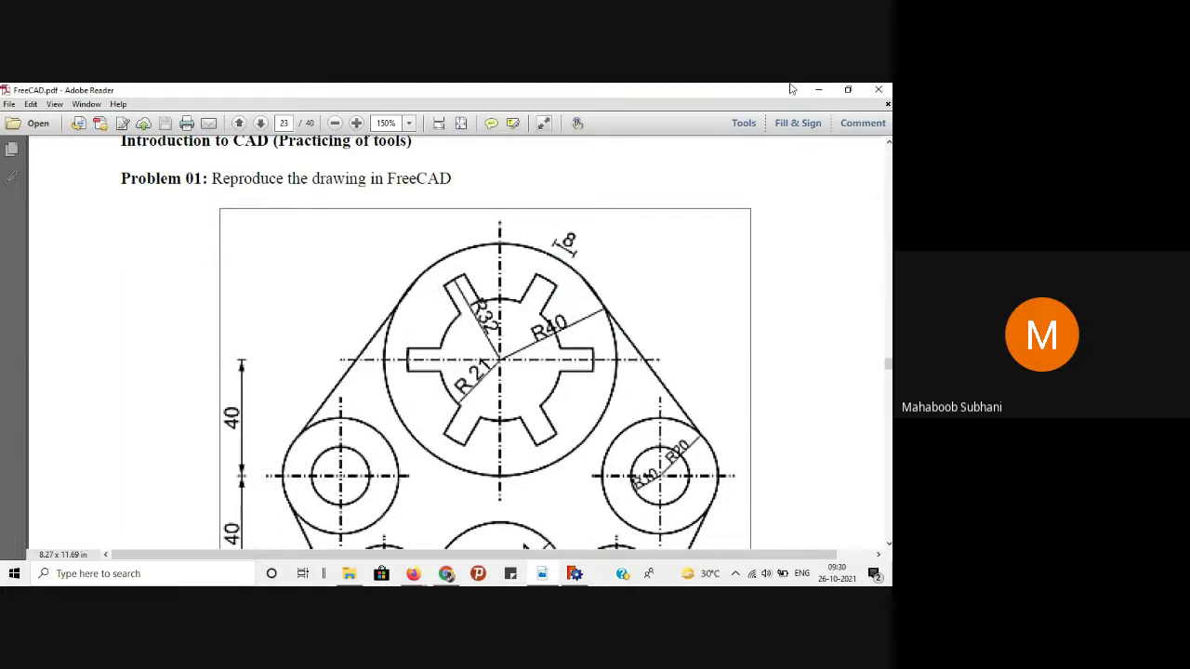
pyautogui.click(818, 89)
pyautogui.scroll(-2, 648, 335)
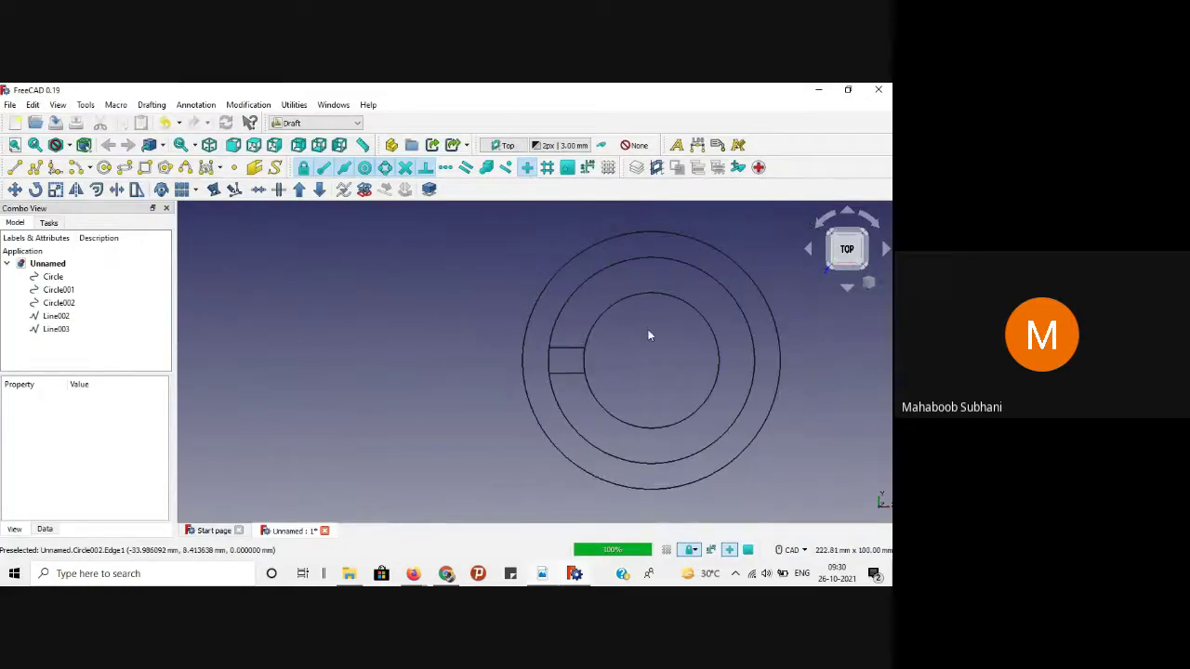
pyautogui.scroll(3, 648, 335)
pyautogui.scroll(-1, 647, 335)
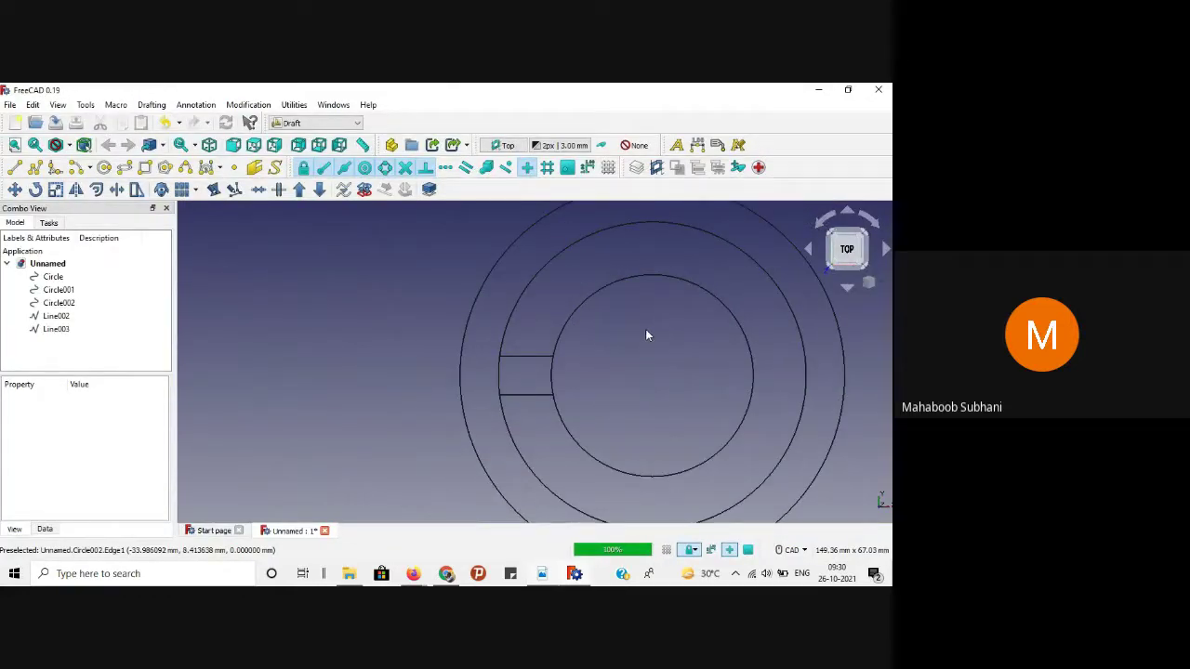
pyautogui.click(562, 253)
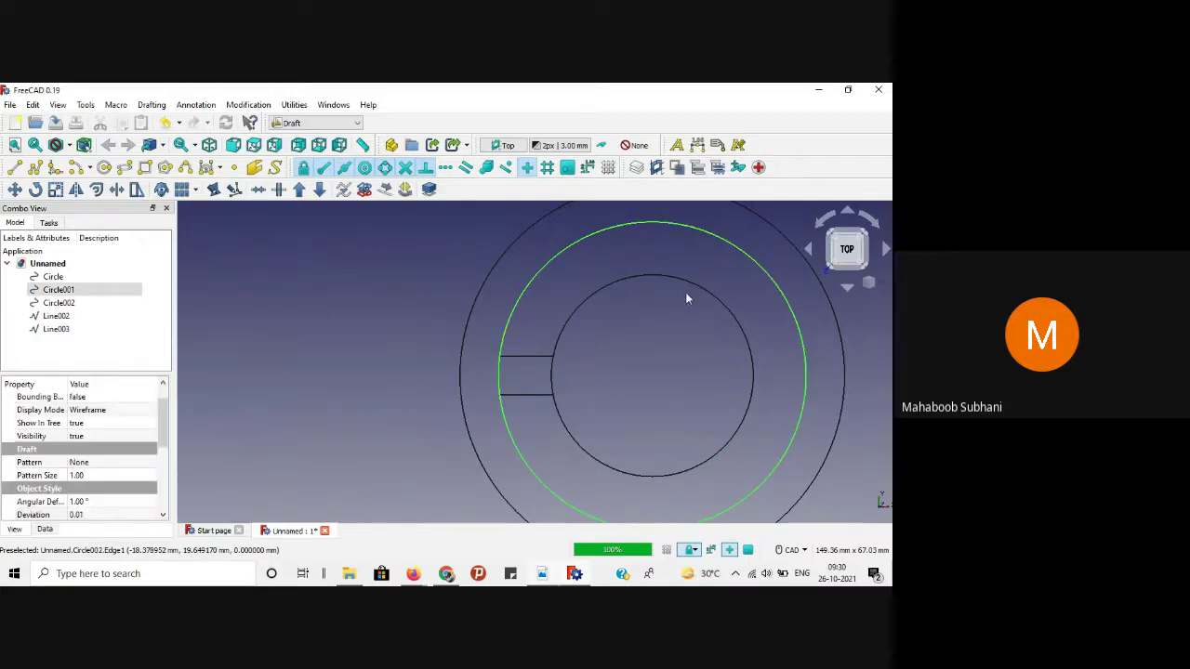
pyautogui.press('Delete')
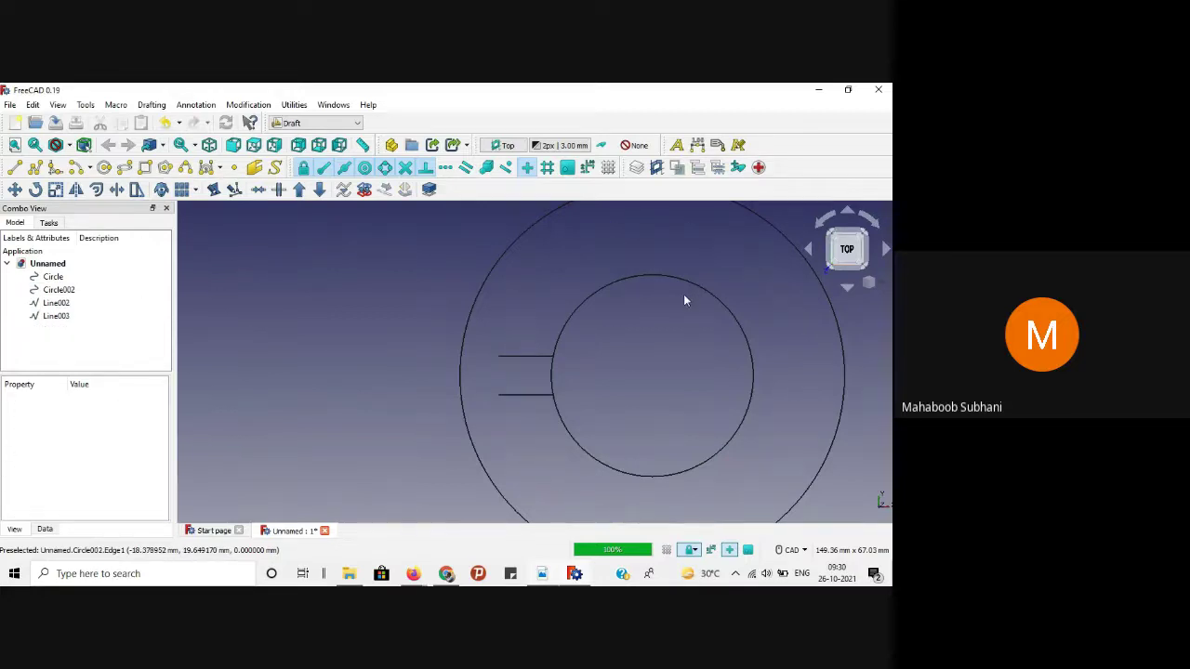
pyautogui.scroll(-1, 683, 300)
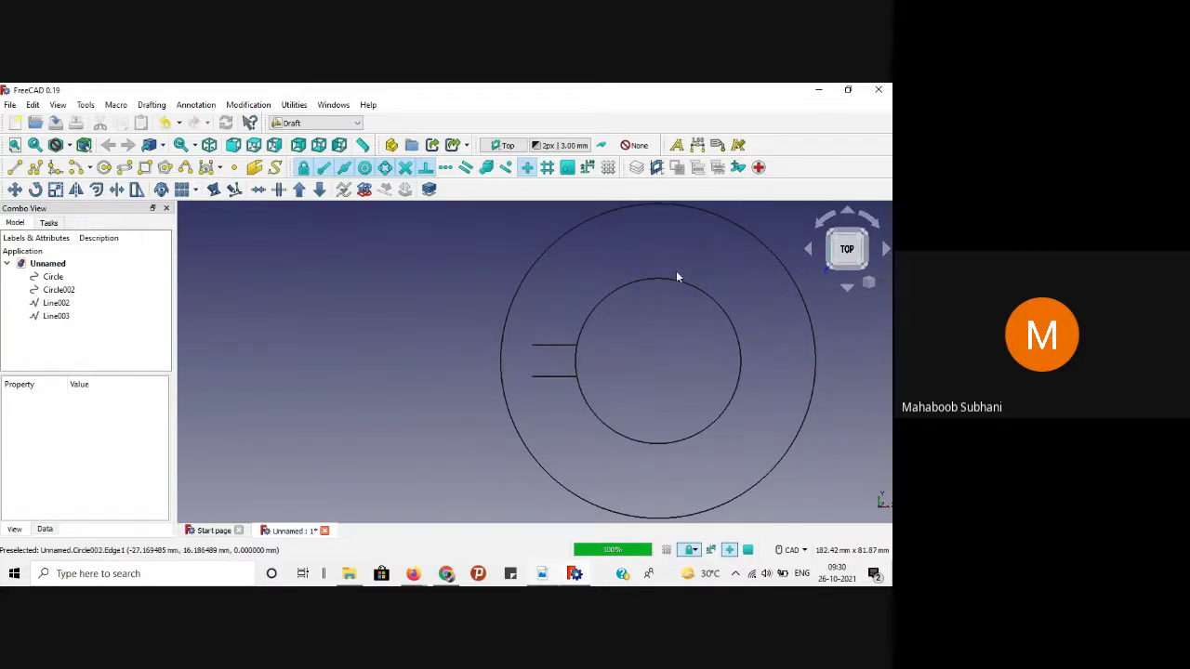
# Step: Check the slot pattern in the Adobe Reader drawing, and create a 6-element, 360° polar array of the lower slot line about the circles' centre in FreeCAD
pyautogui.click(542, 574)
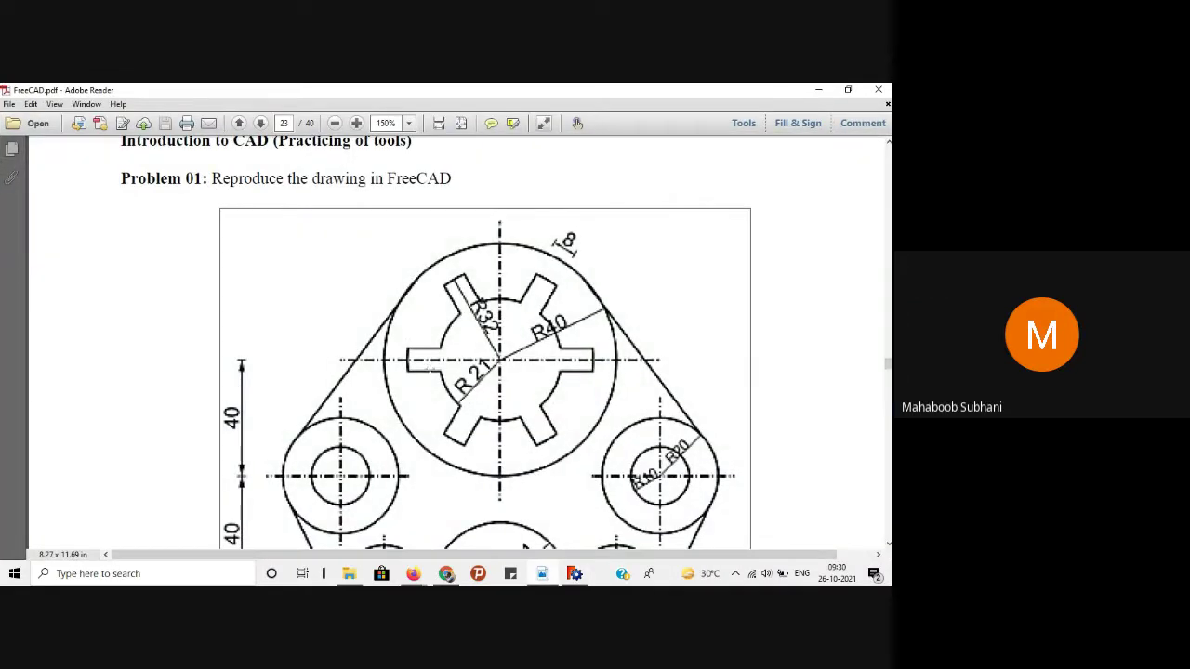
pyautogui.click(818, 90)
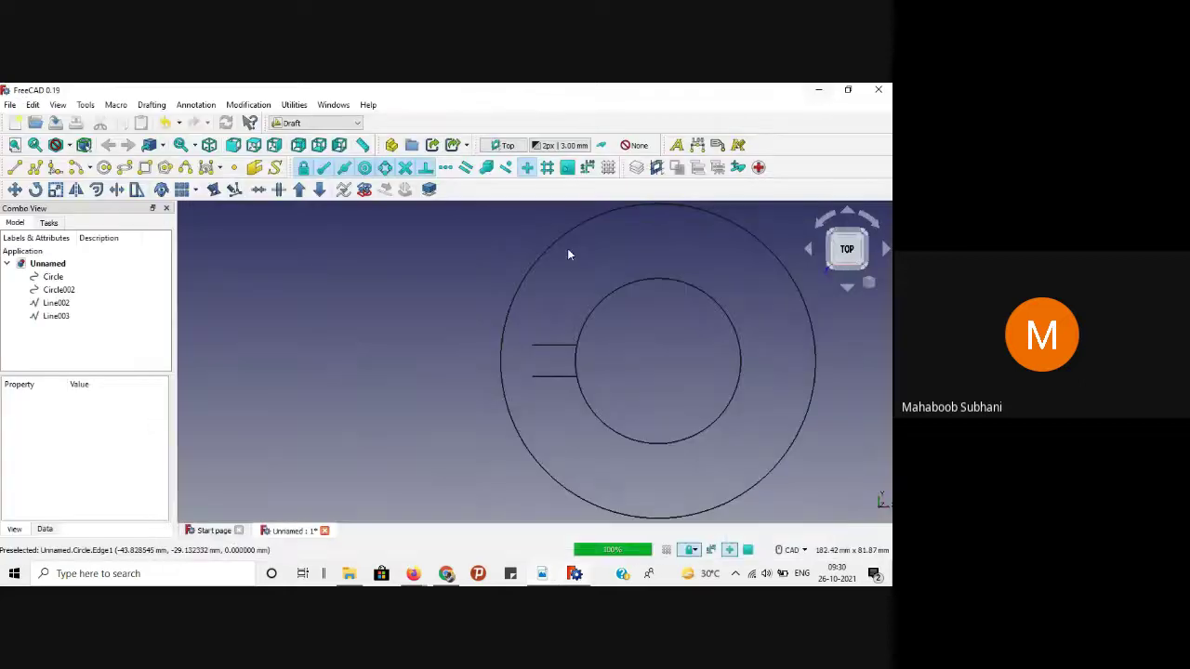
pyautogui.click(553, 376)
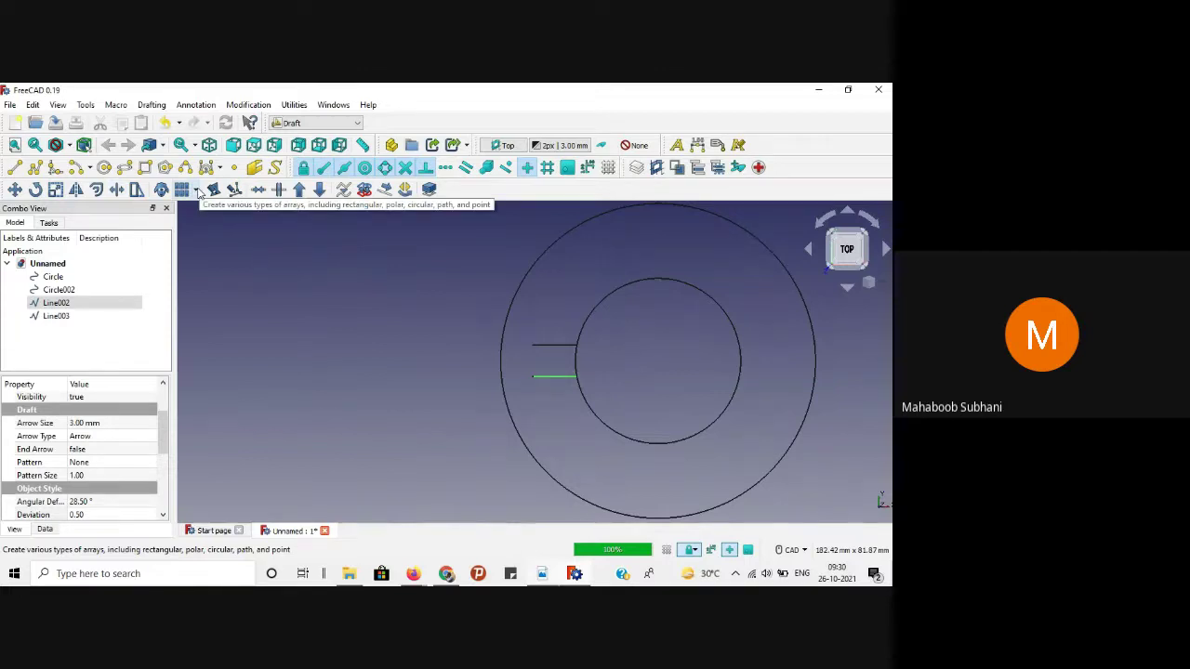
pyautogui.click(197, 191)
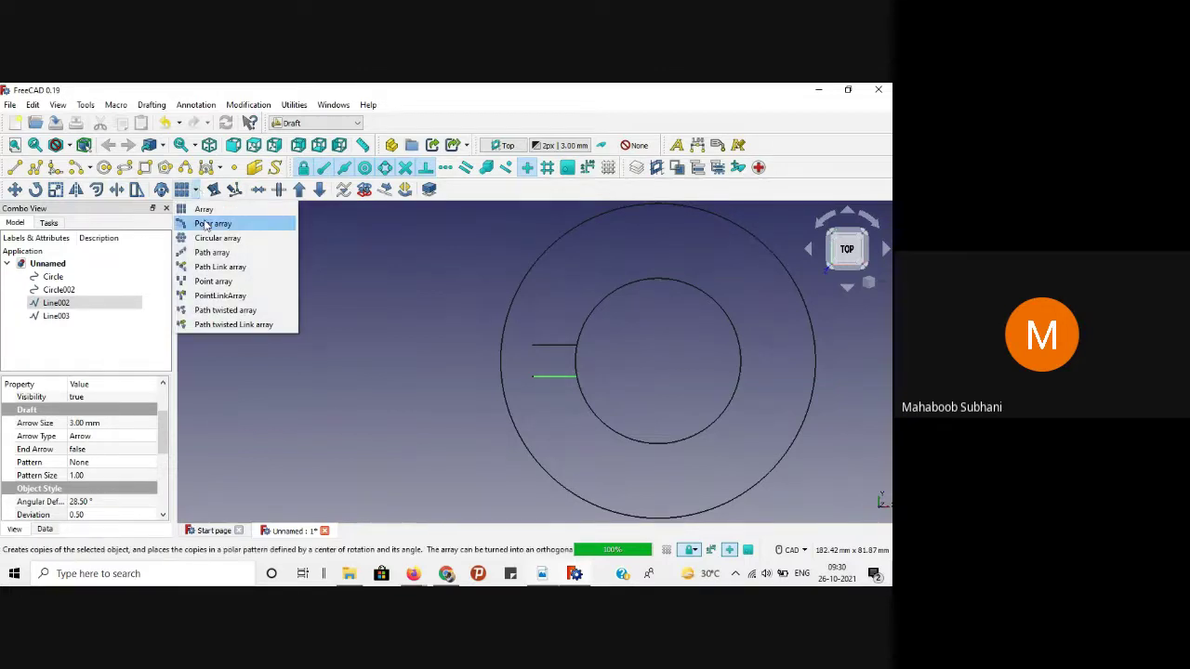
pyautogui.click(207, 225)
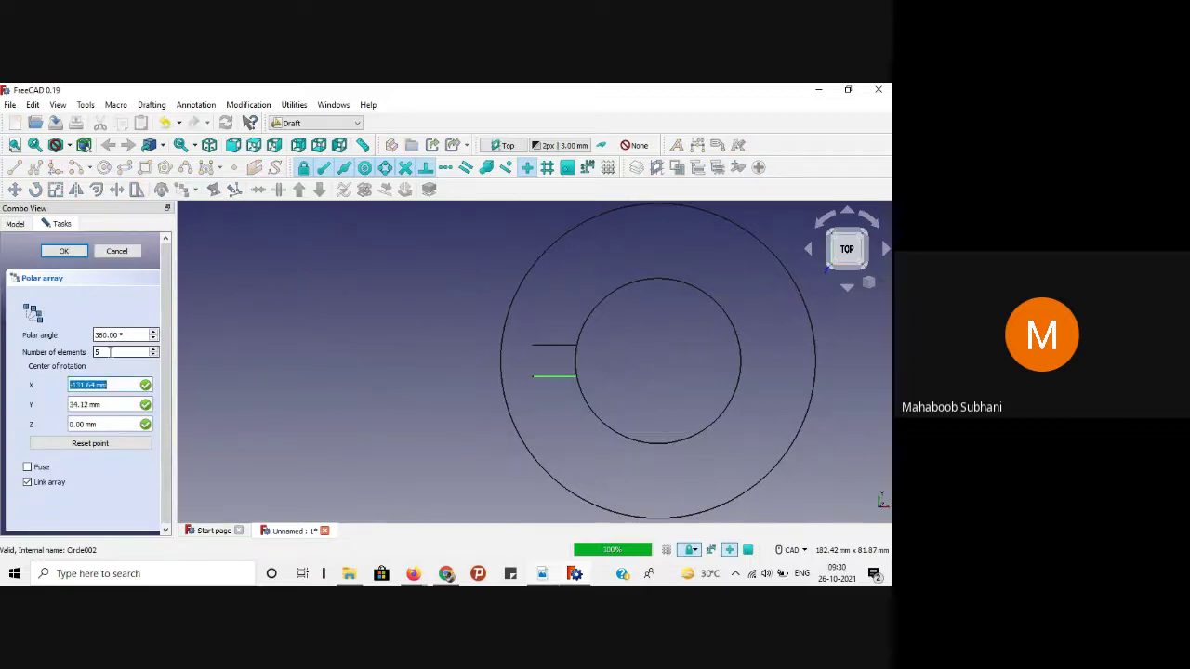
pyautogui.doubleClick(99, 353)
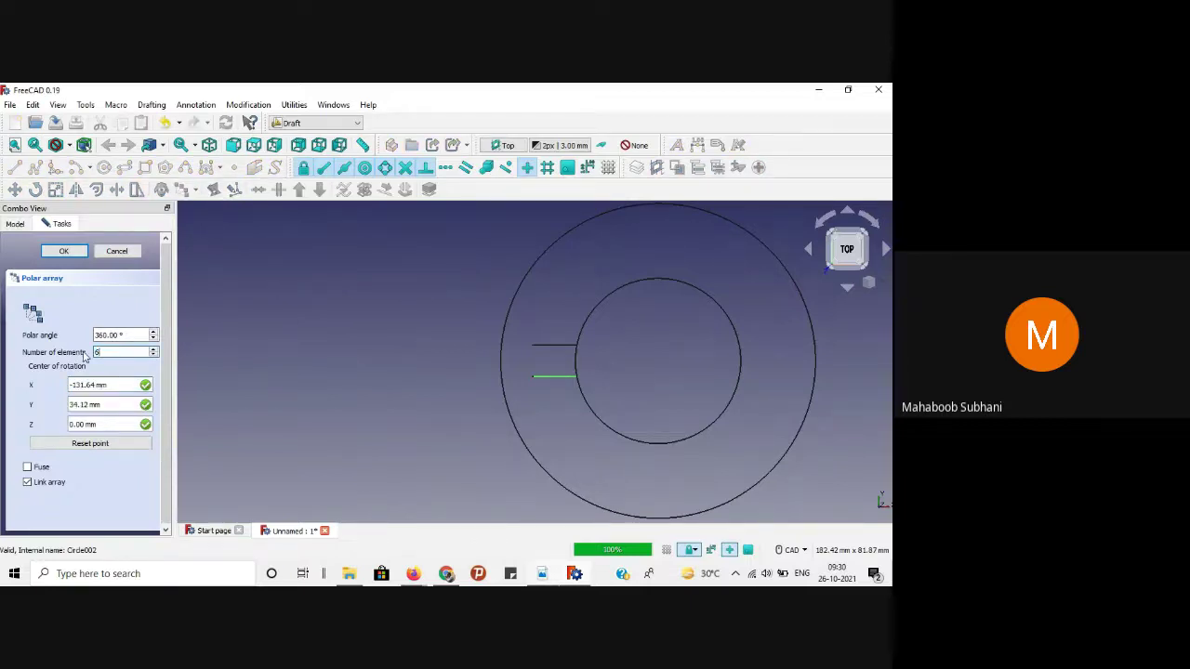
pyautogui.write('6')
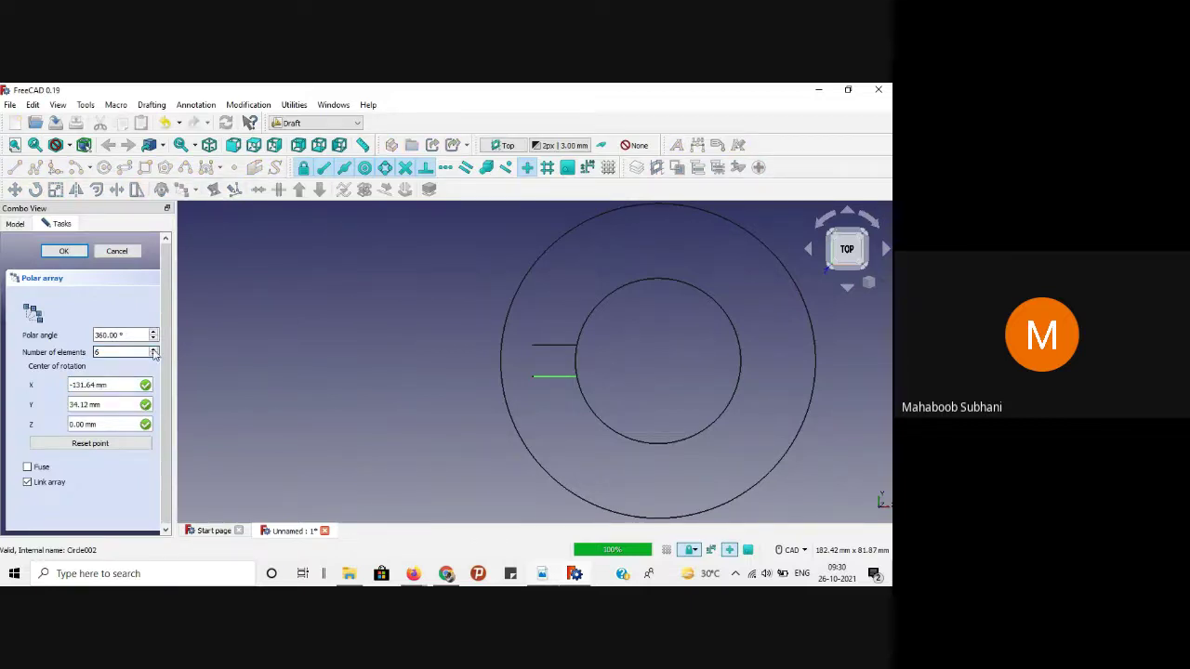
pyautogui.click(564, 235)
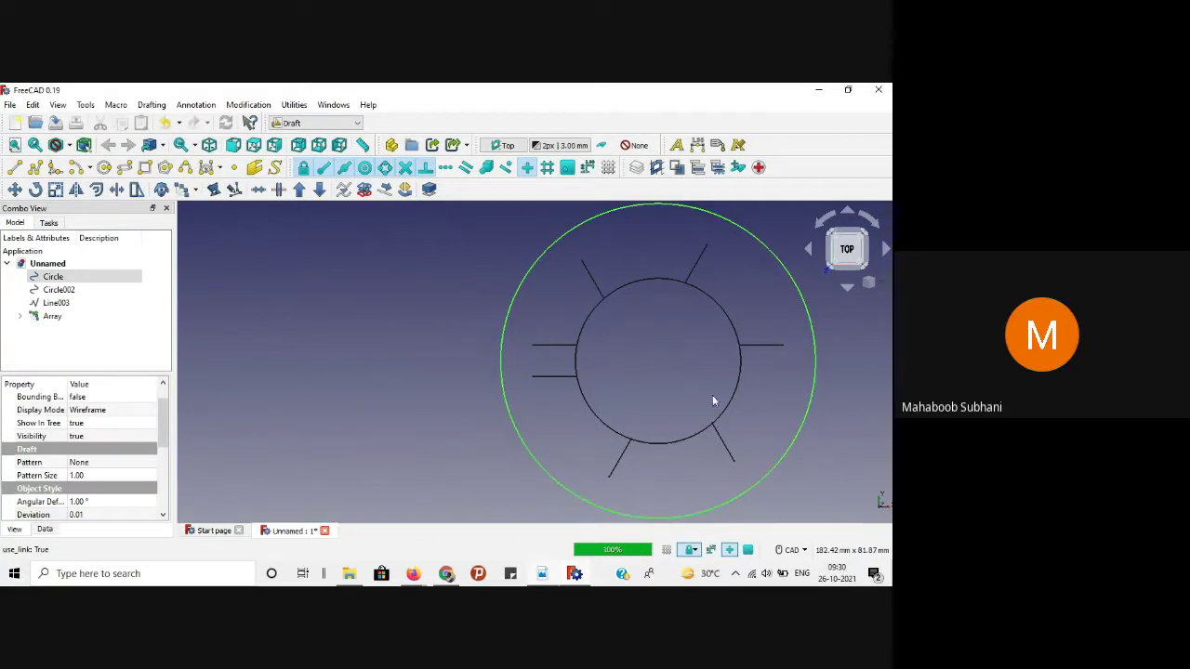
# Step: Create a polar array of the upper slot line with 6 elements over 360° about the centre of the outer circle
pyautogui.click(553, 347)
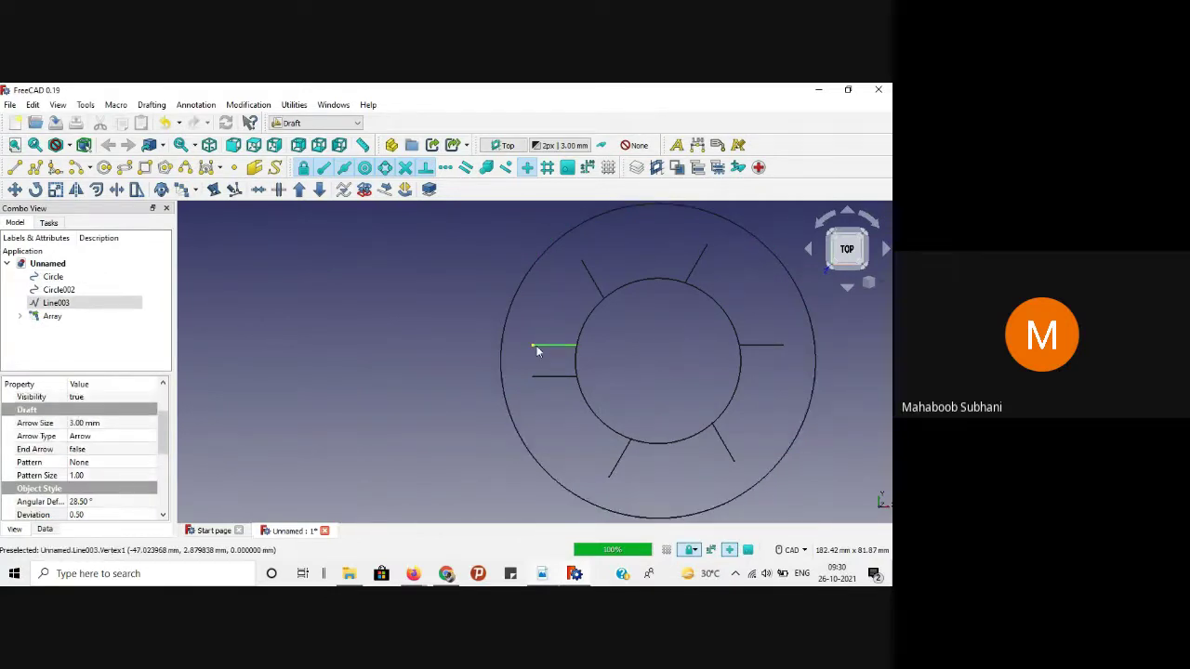
pyautogui.click(183, 191)
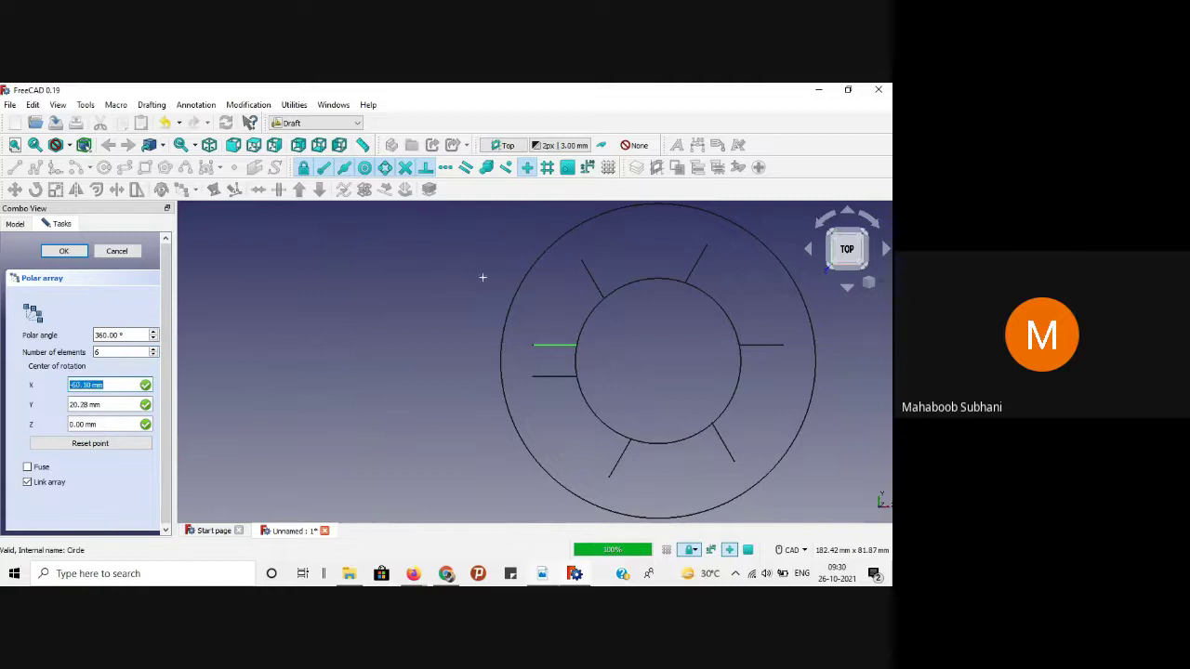
pyautogui.click(533, 267)
pyautogui.click(755, 287)
pyautogui.scroll(-2, 754, 287)
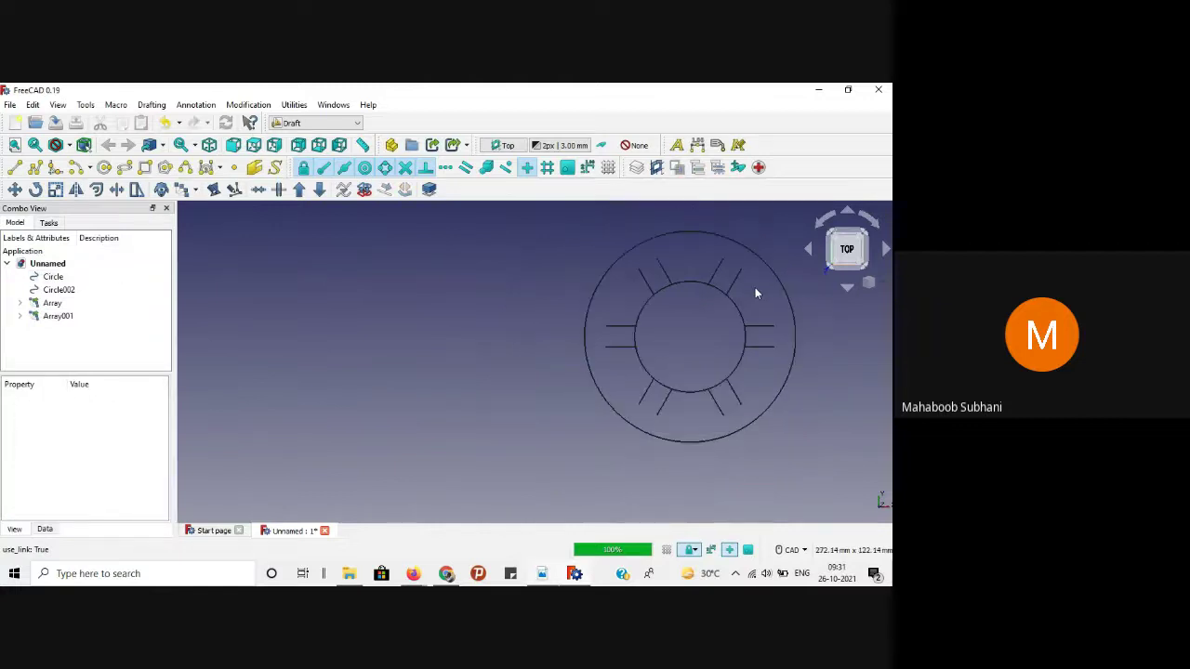
pyautogui.scroll(2, 755, 287)
pyautogui.scroll(-1, 715, 349)
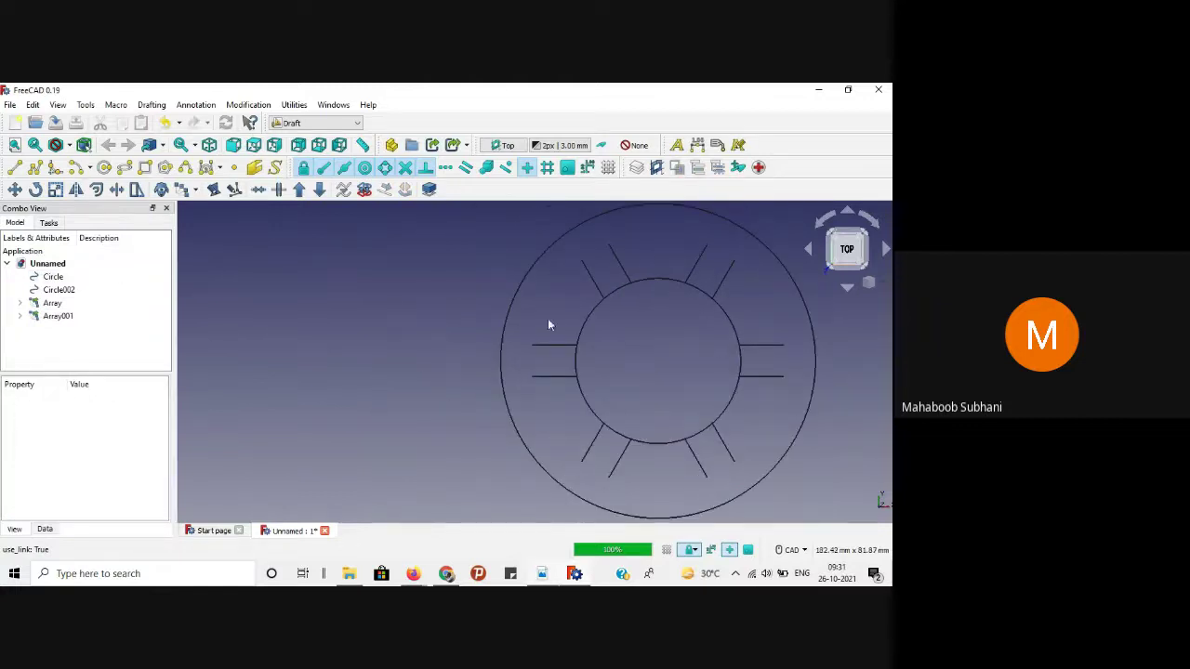
# Step: Delete the inner 21 mm radius circle in FreeCAD, and check the slot outline in the Problem 01 drawing in Adobe Reader
pyautogui.click(725, 314)
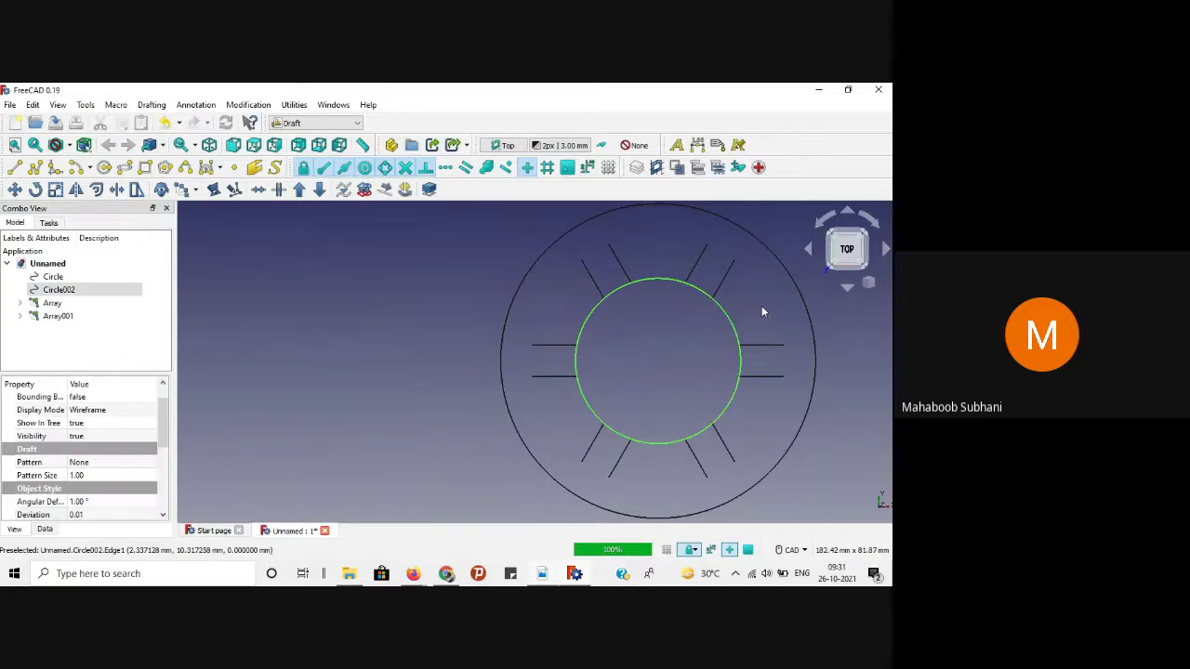
pyautogui.press('Delete')
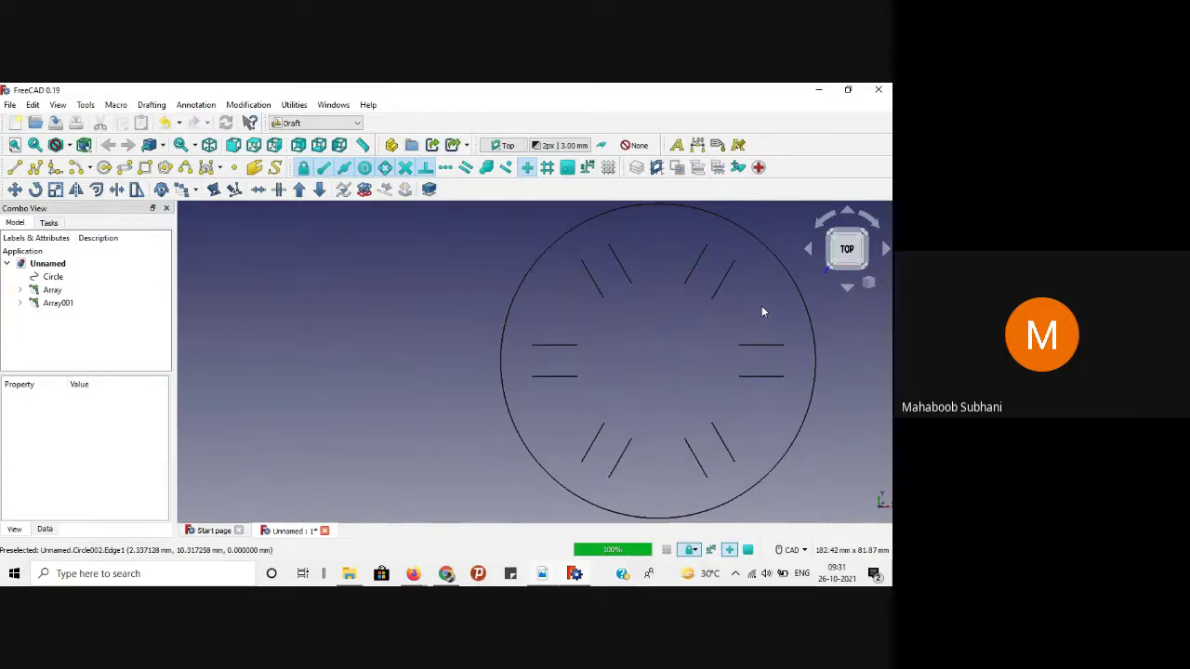
pyautogui.scroll(-1, 761, 311)
pyautogui.scroll(2, 784, 311)
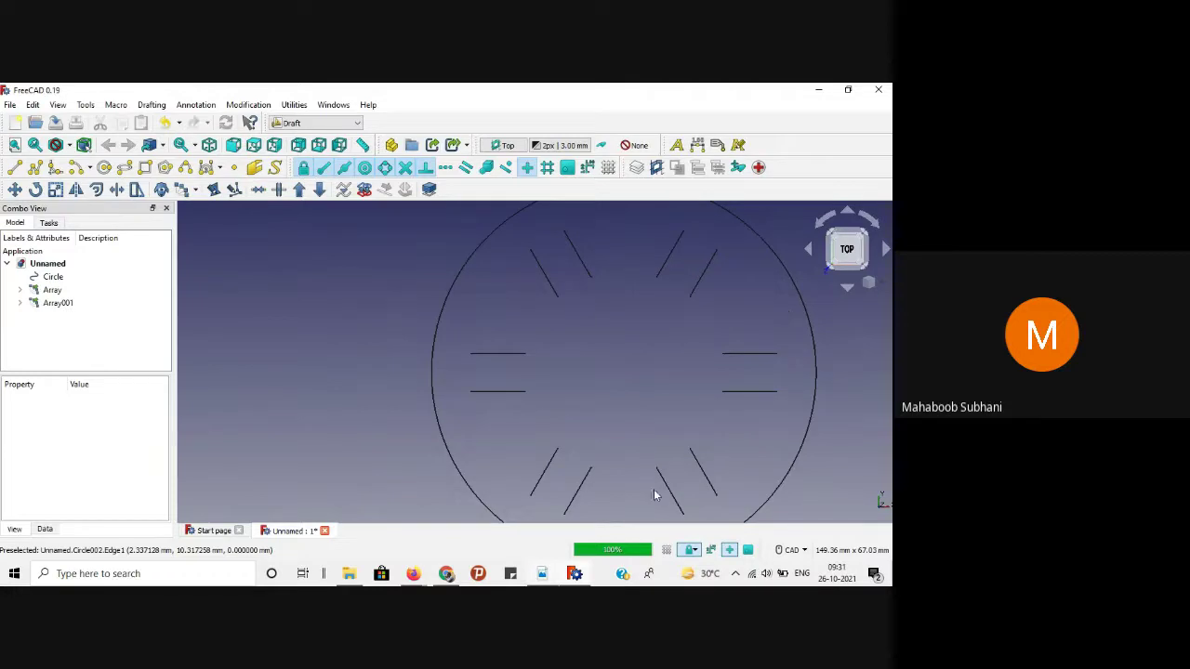
pyautogui.click(548, 574)
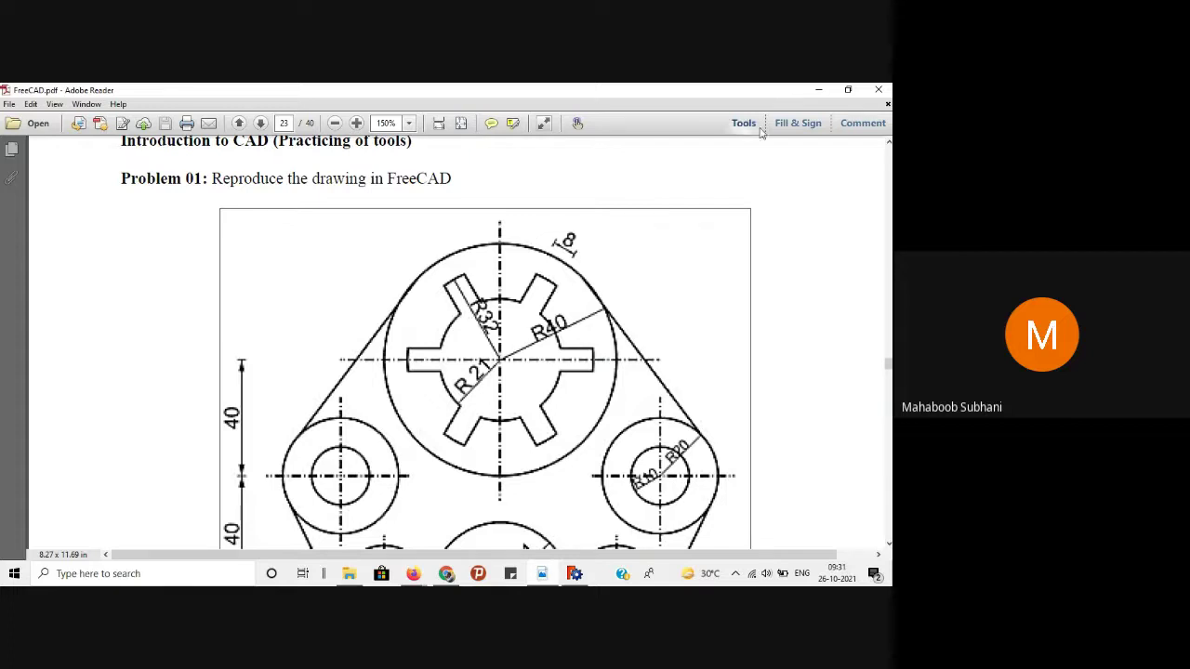
pyautogui.click(818, 90)
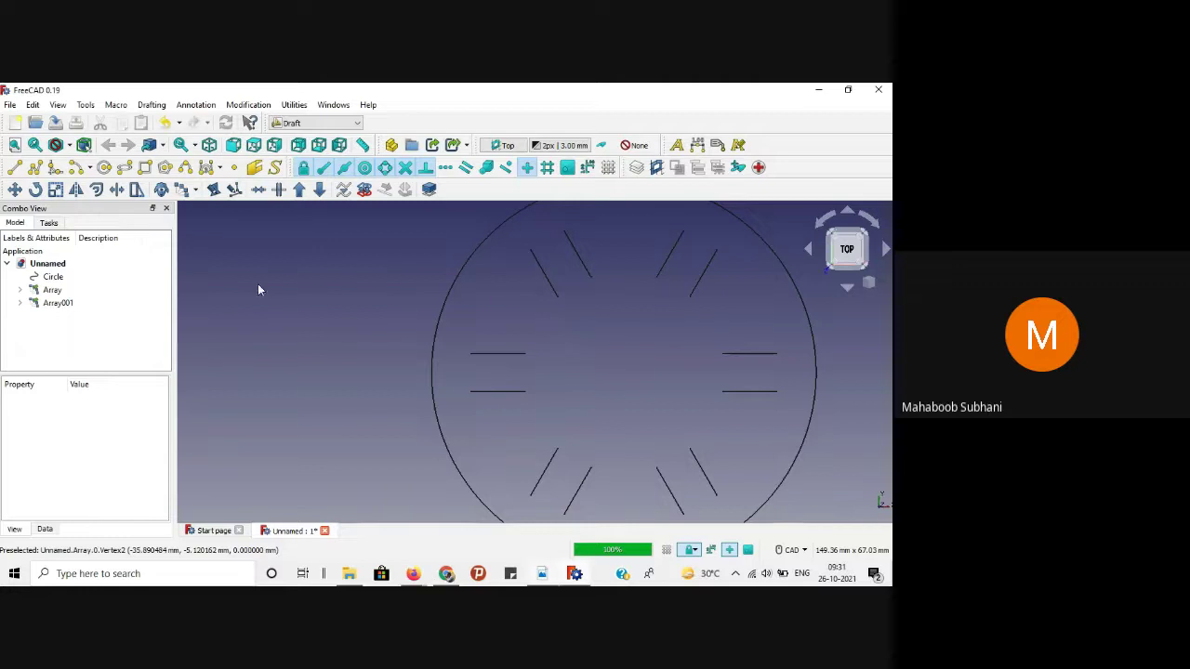
# Step: Draw a 32 mm radius arc about the outer circle's centre, closing the left slot from its lower line's outer end to its upper line's
pyautogui.click(81, 167)
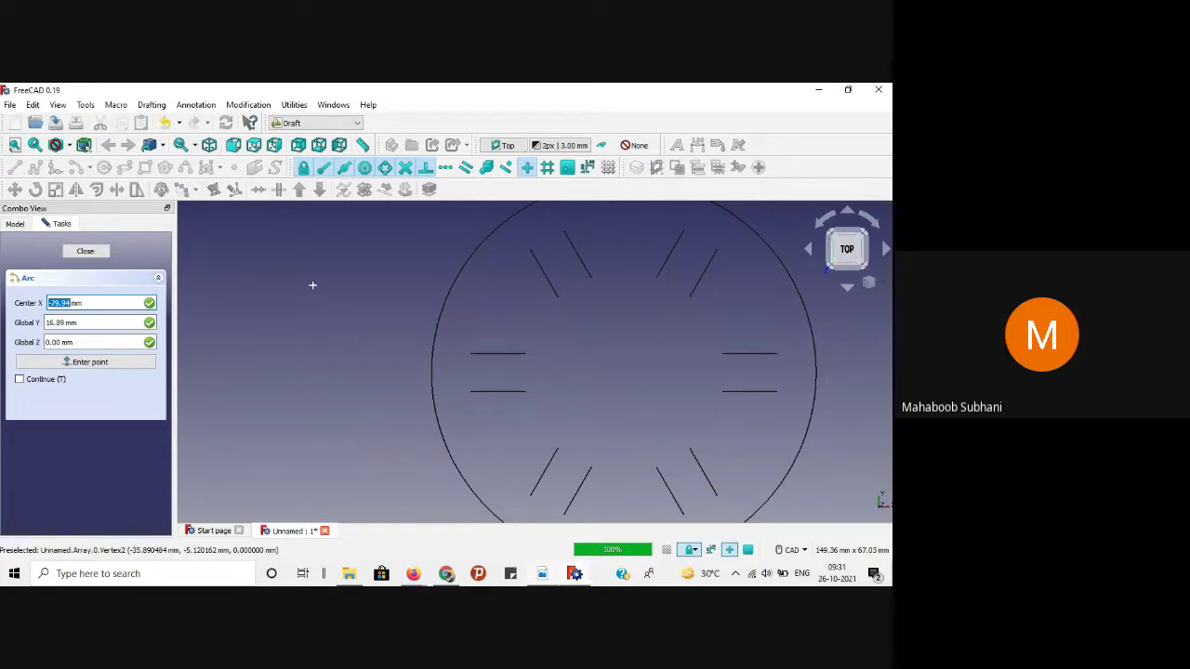
pyautogui.click(443, 310)
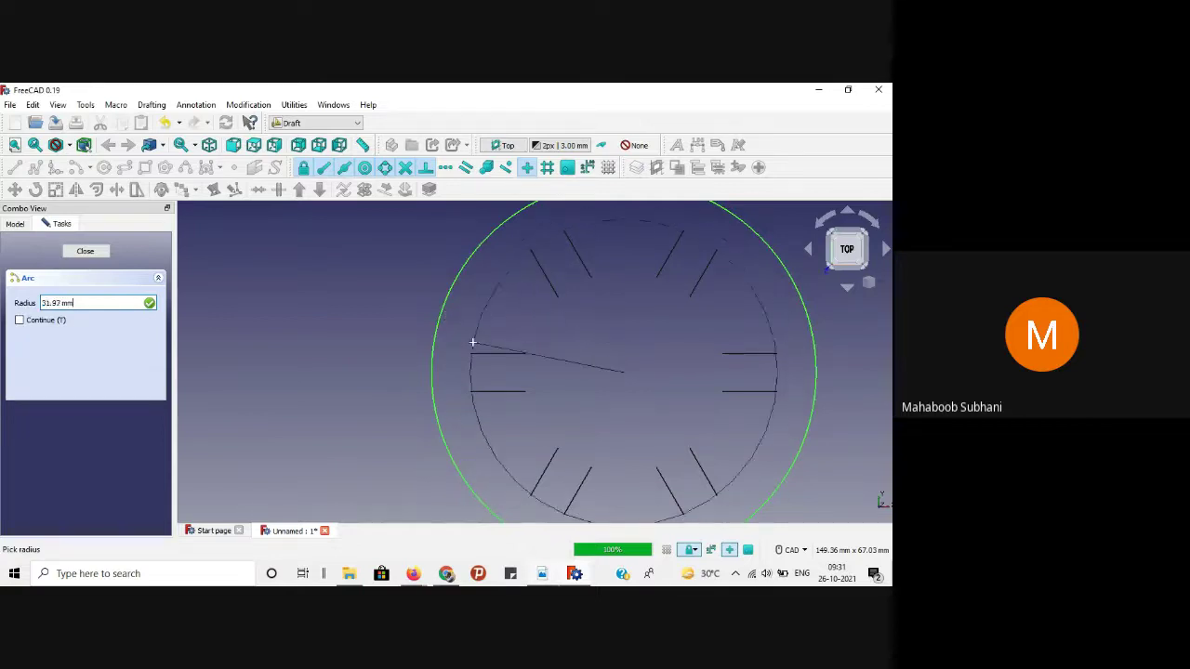
pyautogui.scroll(2, 466, 340)
pyautogui.scroll(3, 465, 346)
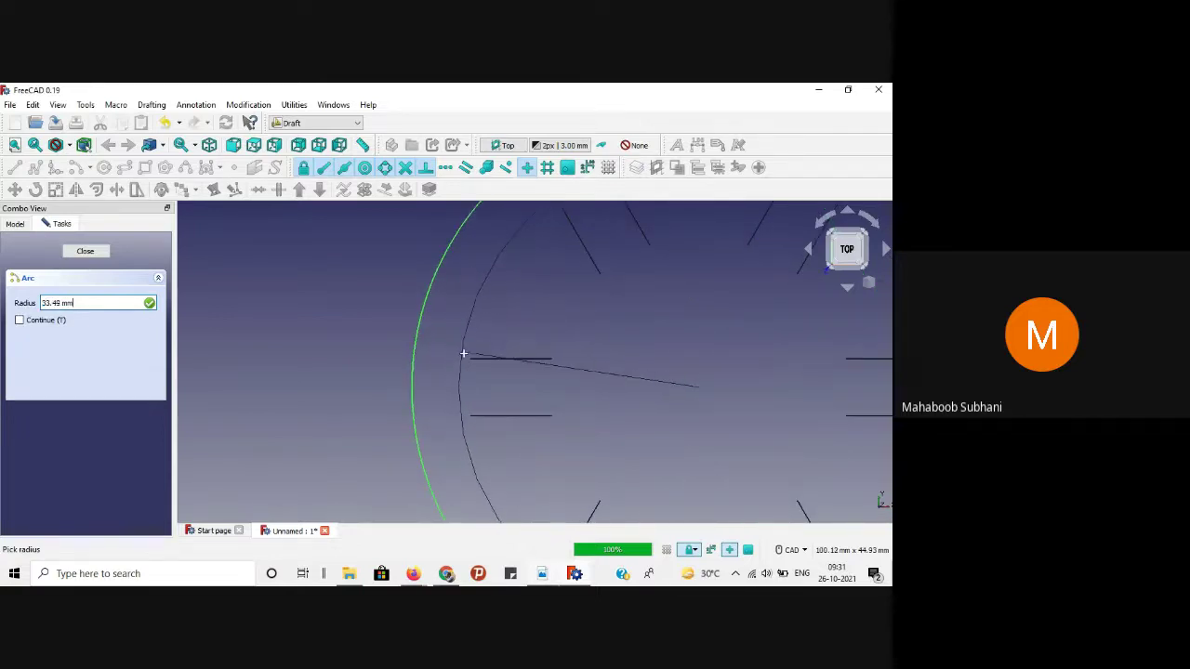
pyautogui.scroll(-5, 467, 355)
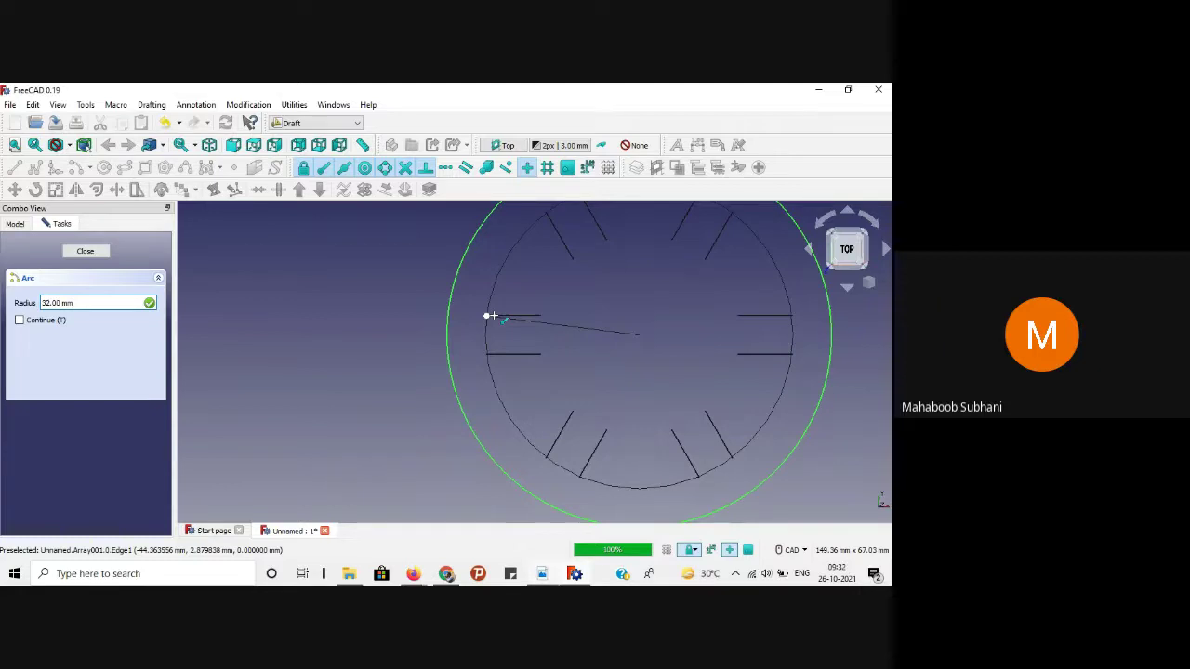
pyautogui.click(490, 316)
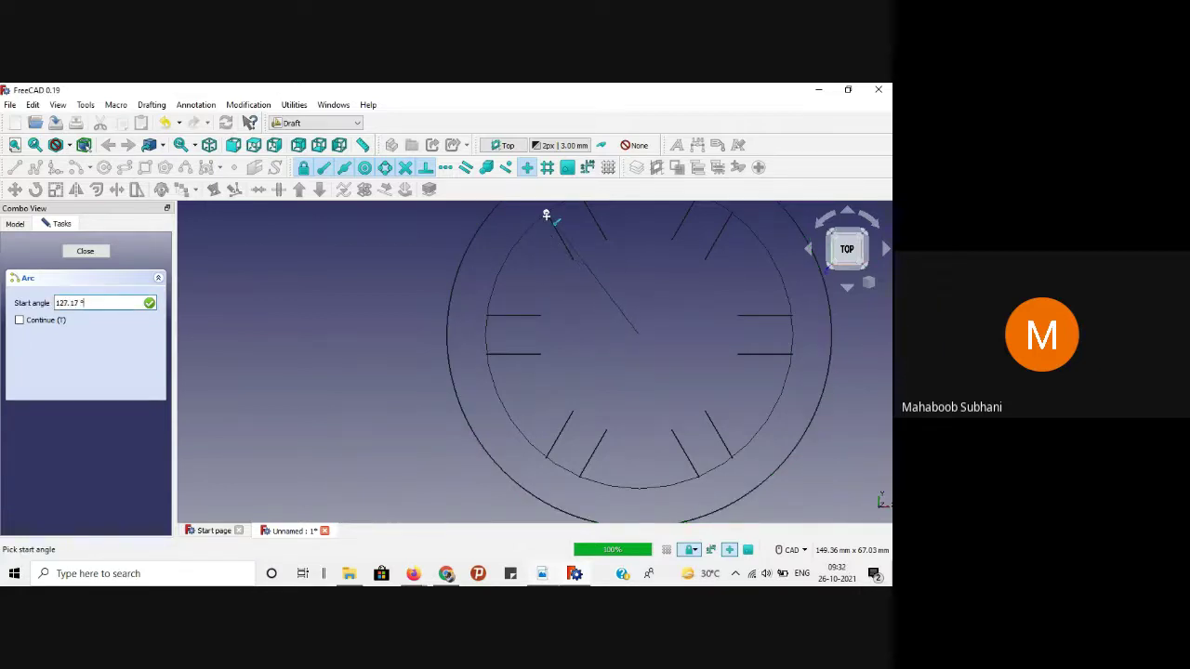
pyautogui.scroll(-2, 545, 215)
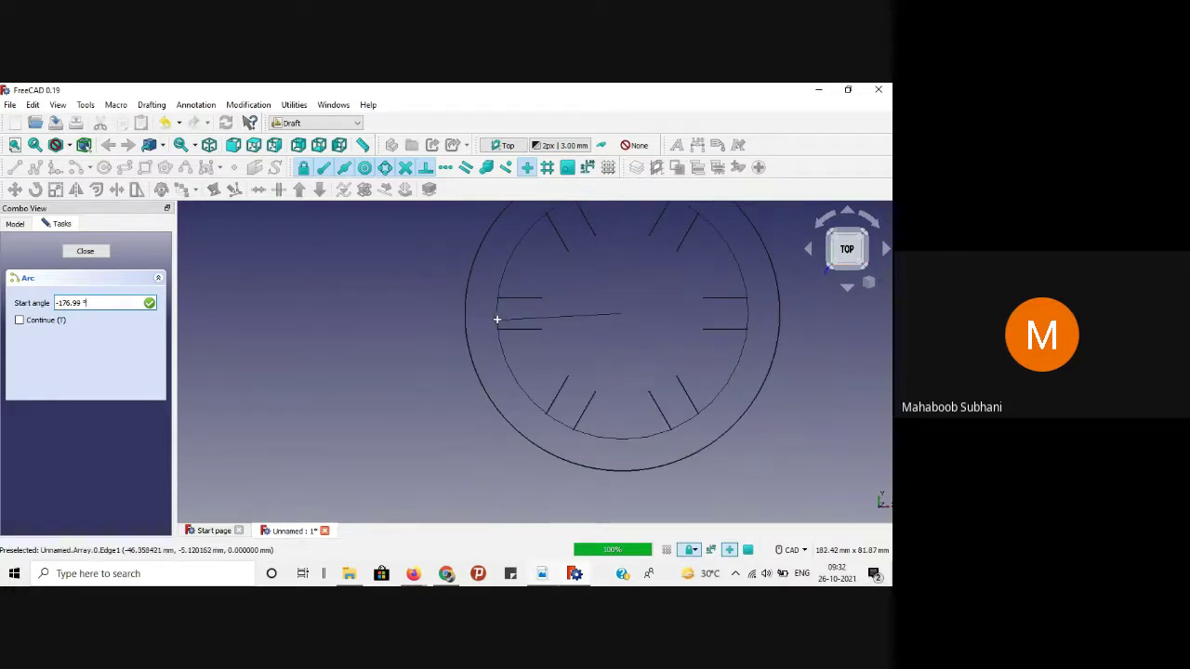
pyautogui.scroll(1, 499, 327)
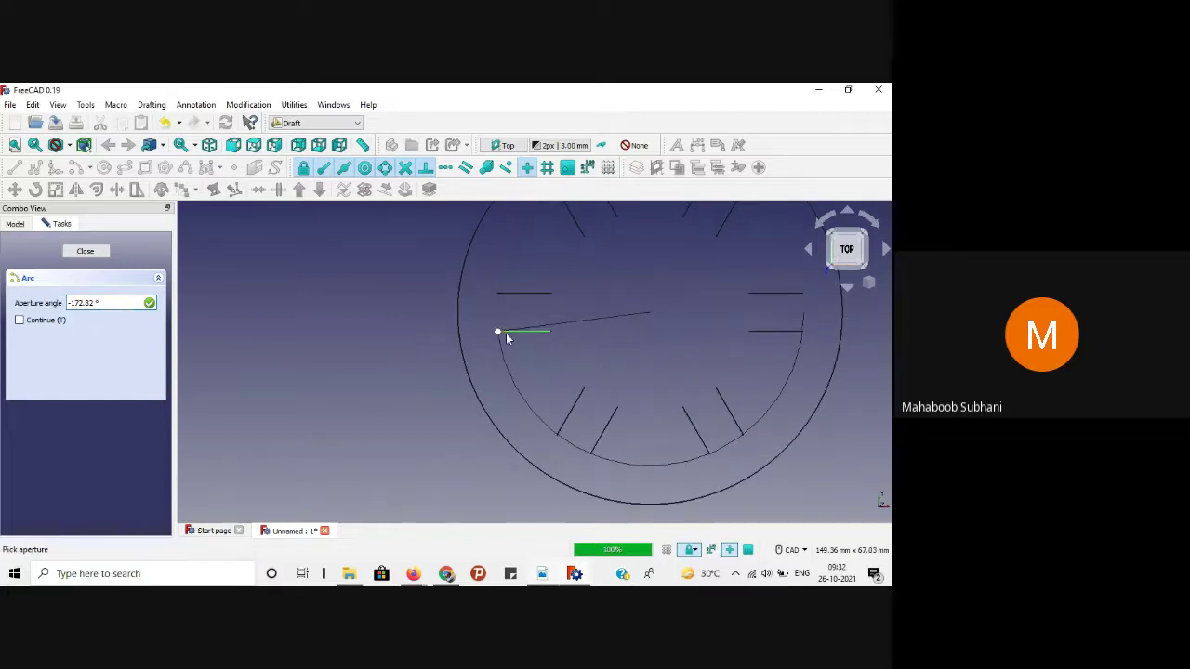
pyautogui.click(505, 333)
pyautogui.scroll(3, 504, 299)
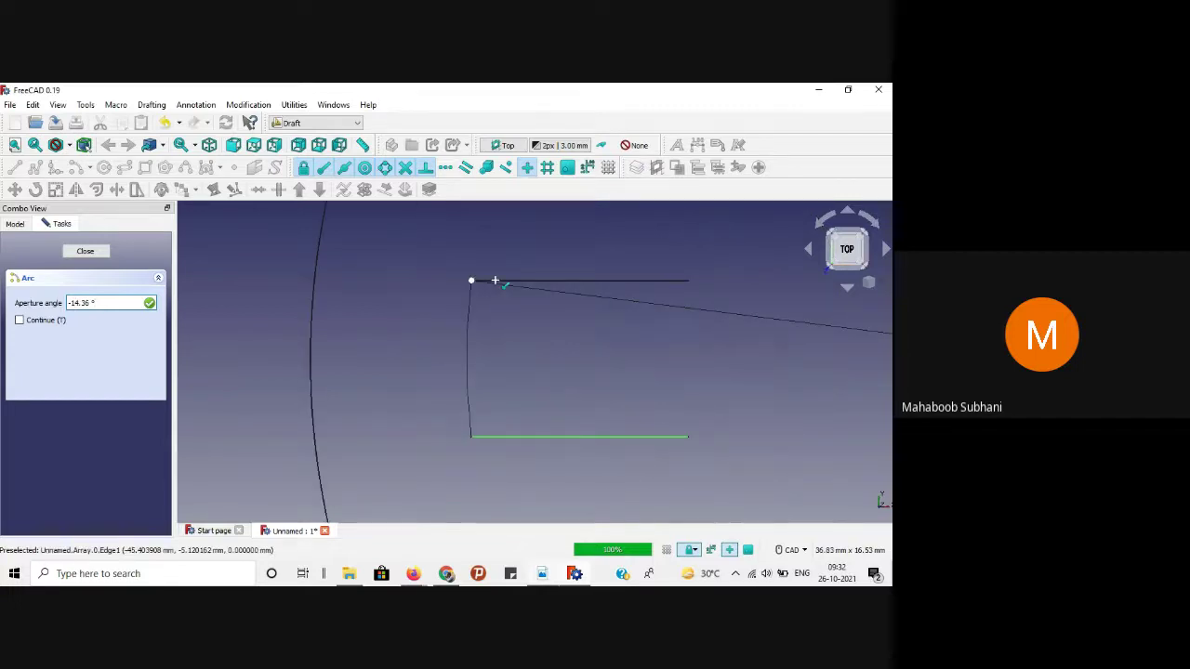
pyautogui.click(495, 279)
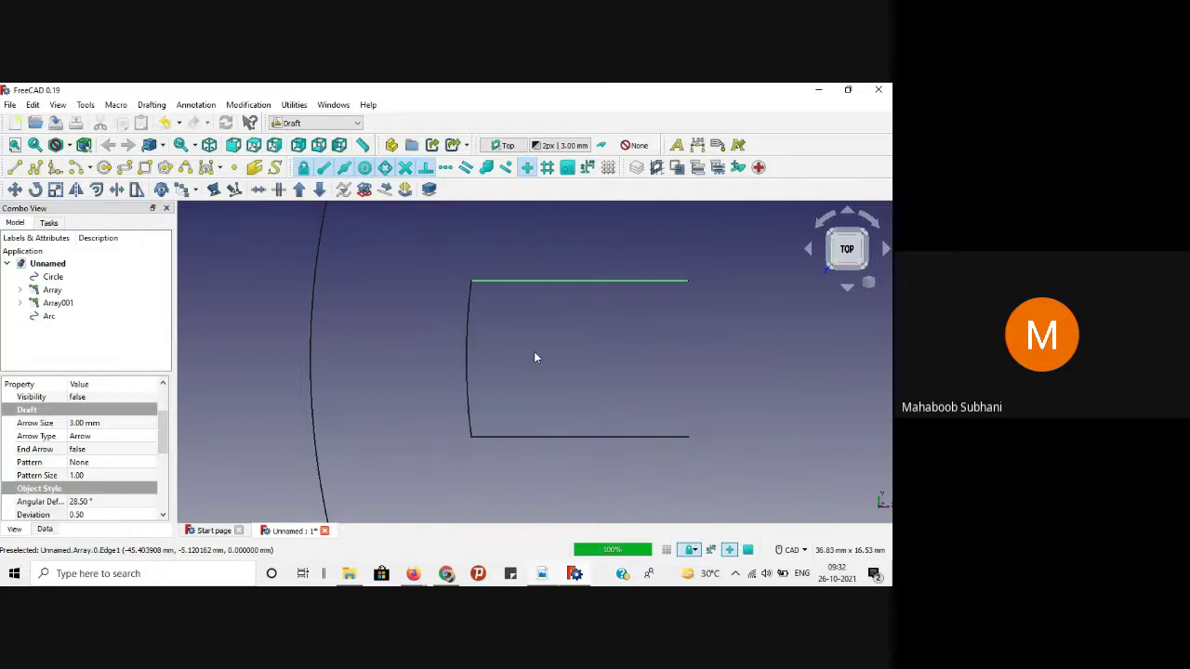
pyautogui.scroll(-6, 535, 357)
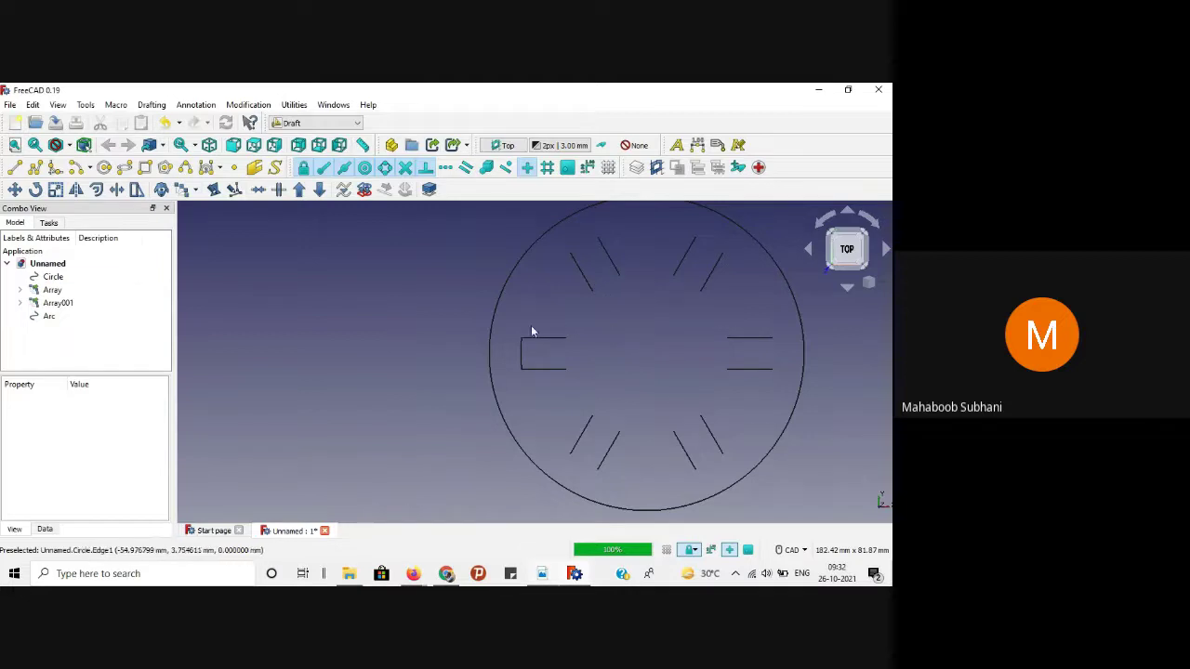
# Step: Draw a 21 mm radius arc about the outer circle's centre, joining the upper-left slot's near edge to the left slot's upper line at their inner ends
pyautogui.click(76, 168)
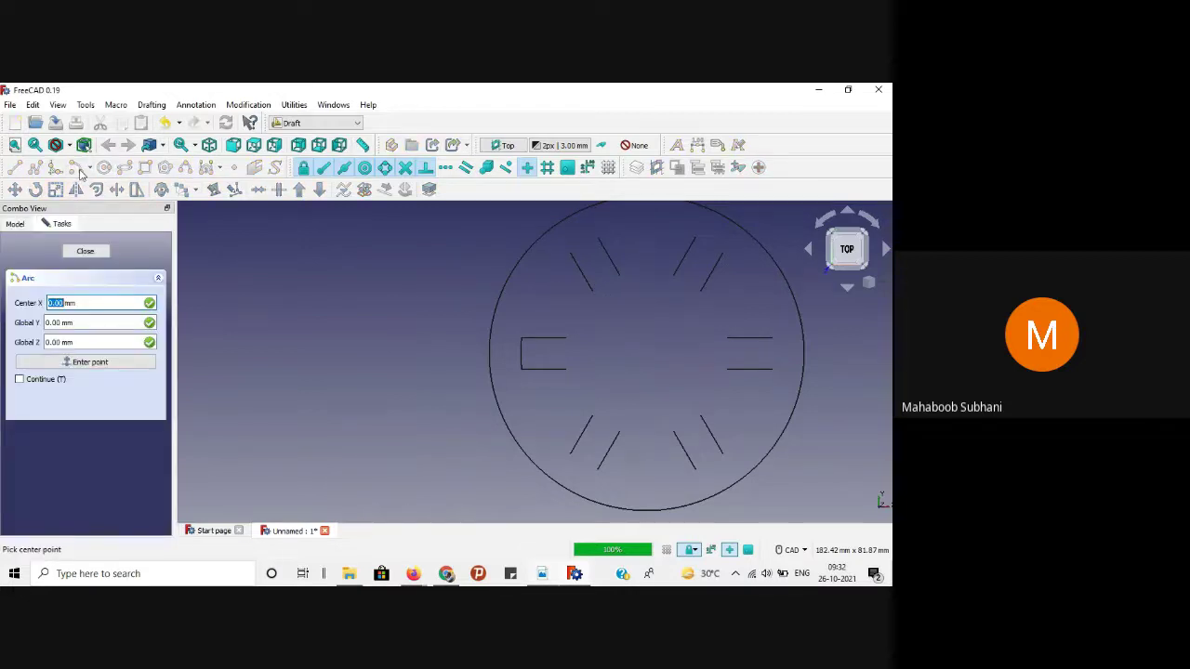
pyautogui.click(494, 307)
pyautogui.scroll(2, 577, 332)
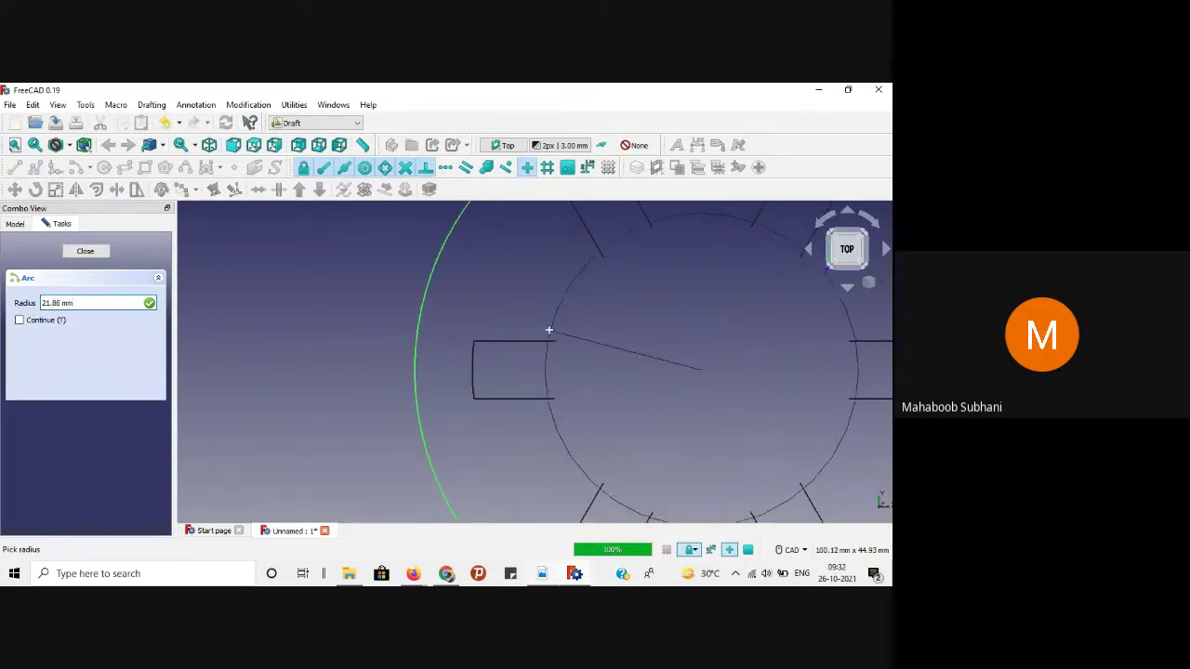
pyautogui.click(546, 342)
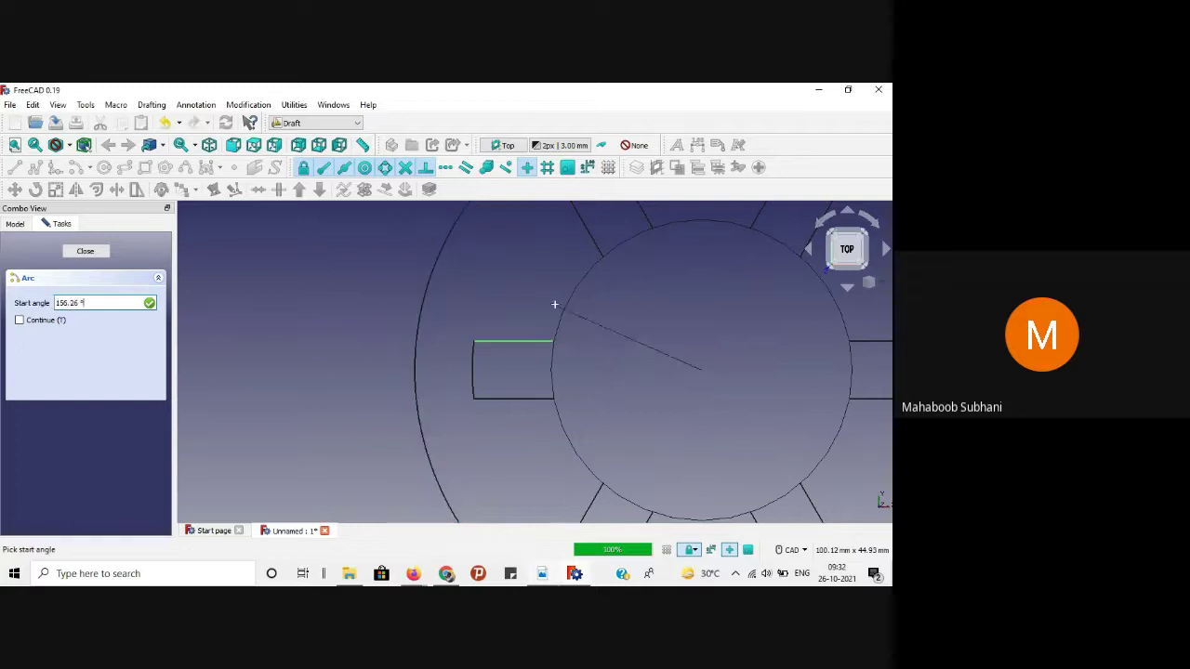
pyautogui.click(601, 251)
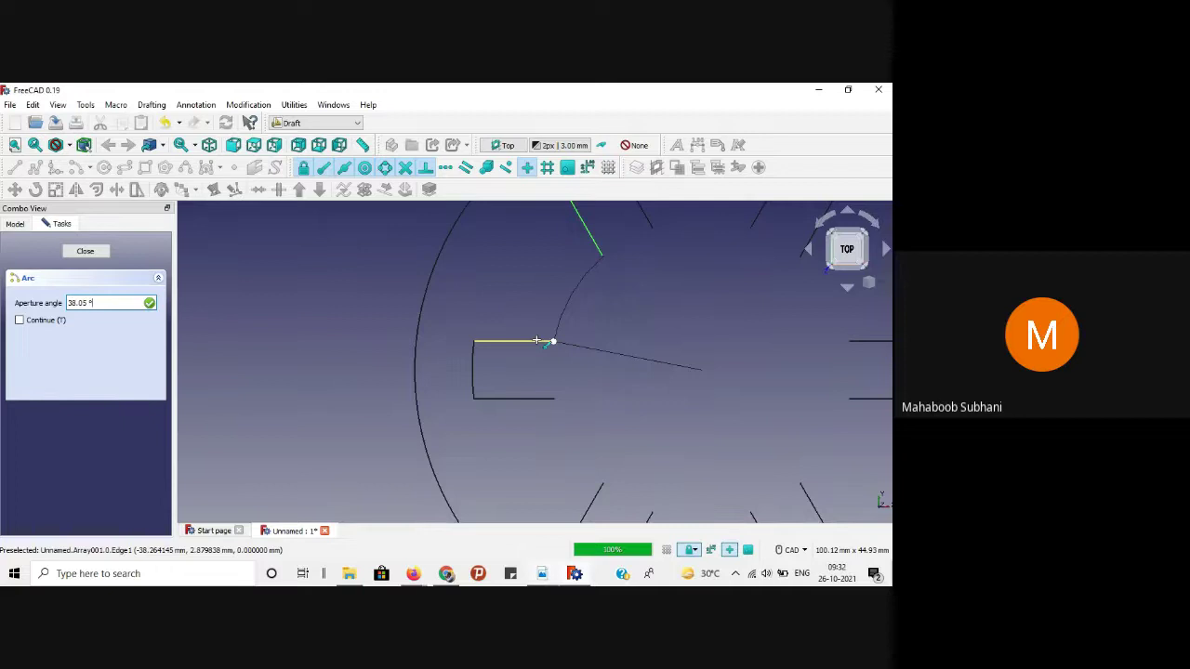
pyautogui.click(536, 339)
pyautogui.click(596, 352)
pyautogui.scroll(-3, 595, 351)
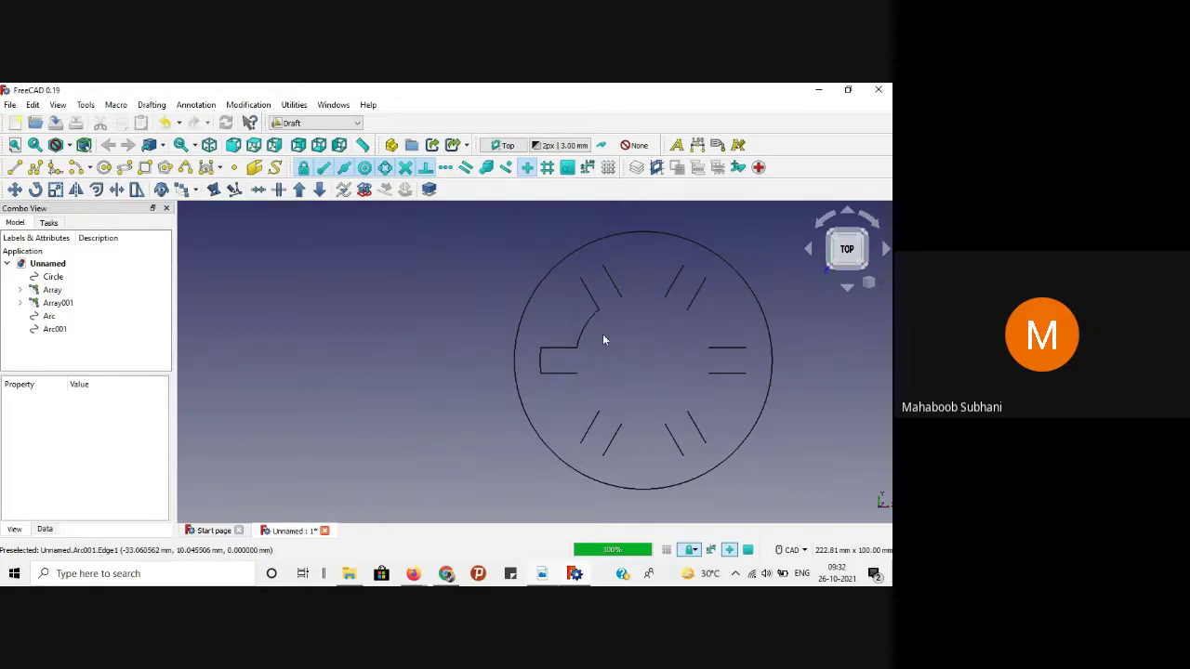
pyautogui.scroll(3, 602, 337)
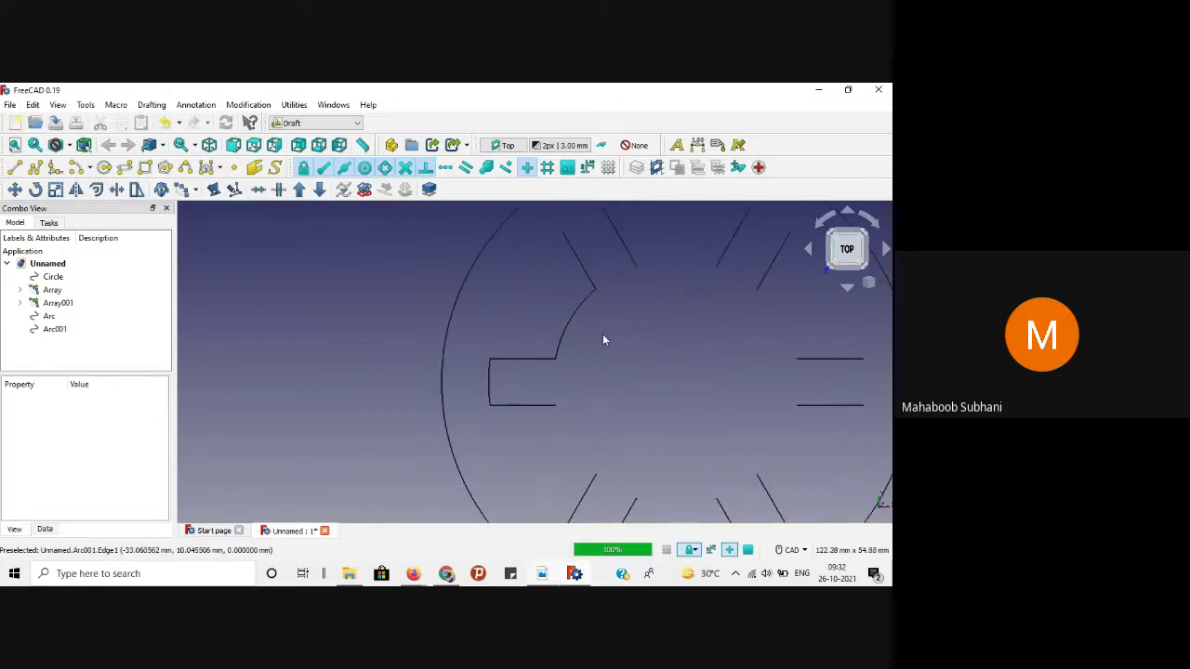
# Step: Set the left slot's end arc to an angular deflection of 1° and a deviation of 0.01
pyautogui.click(490, 382)
pyautogui.click(80, 501)
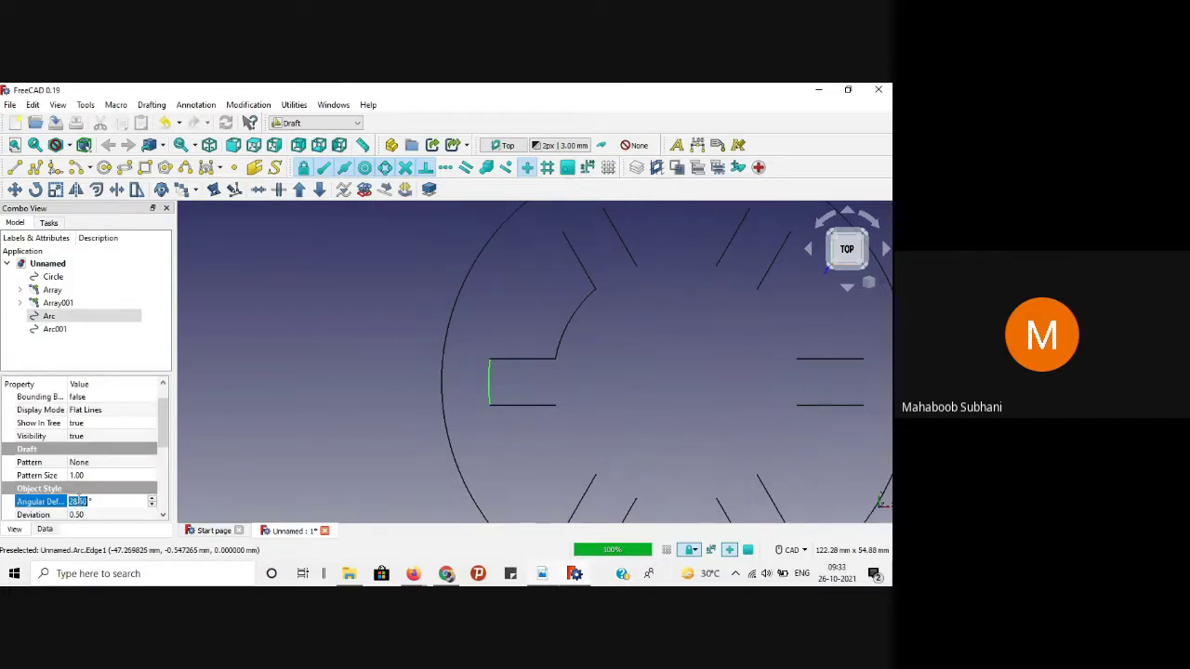
pyautogui.write('1')
pyautogui.press('Return')
pyautogui.click(80, 514)
pyautogui.write('0')
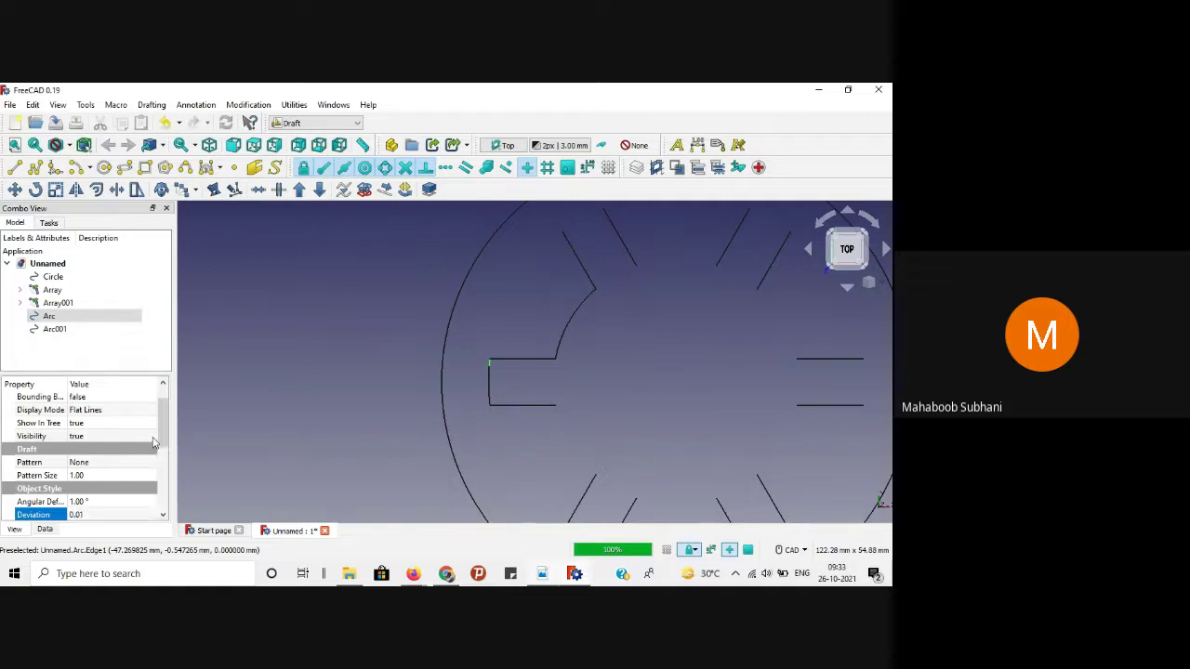
# Step: Set the 21 mm radius arc between the upper-left and left slots to an angular deflection of 1° and a deviation of 0.01
pyautogui.click(681, 362)
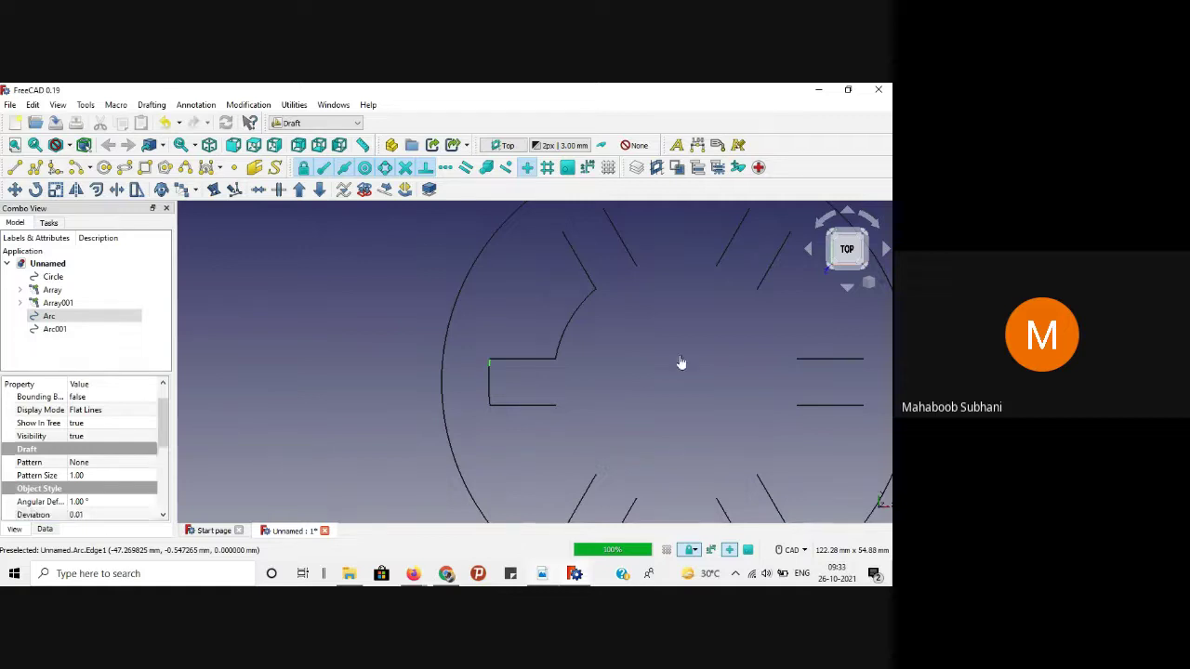
pyautogui.click(578, 310)
pyautogui.click(93, 507)
pyautogui.write('1')
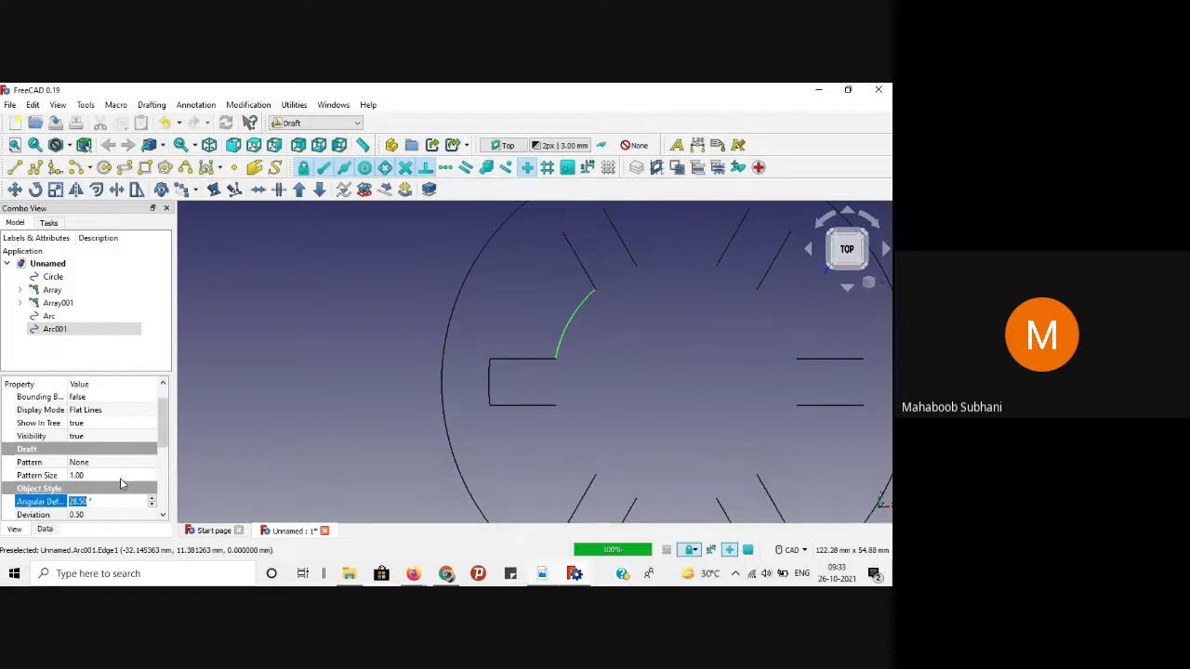
pyautogui.press('Return')
pyautogui.click(103, 513)
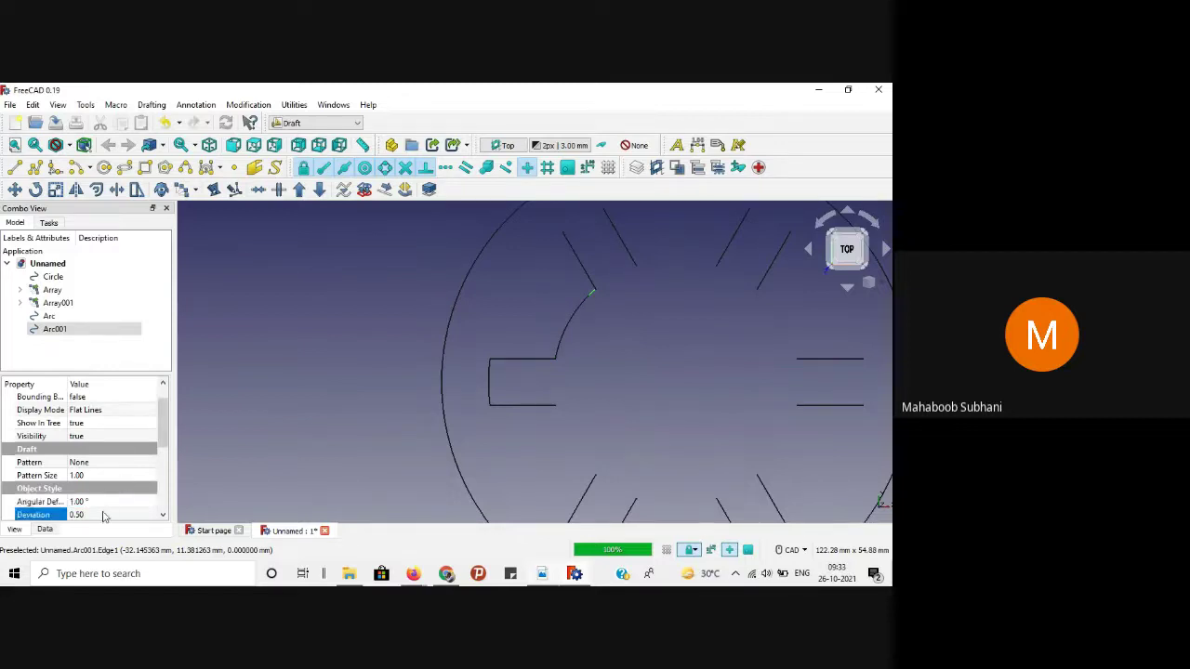
pyautogui.write('0.0')
pyautogui.press('Return')
pyautogui.click(416, 293)
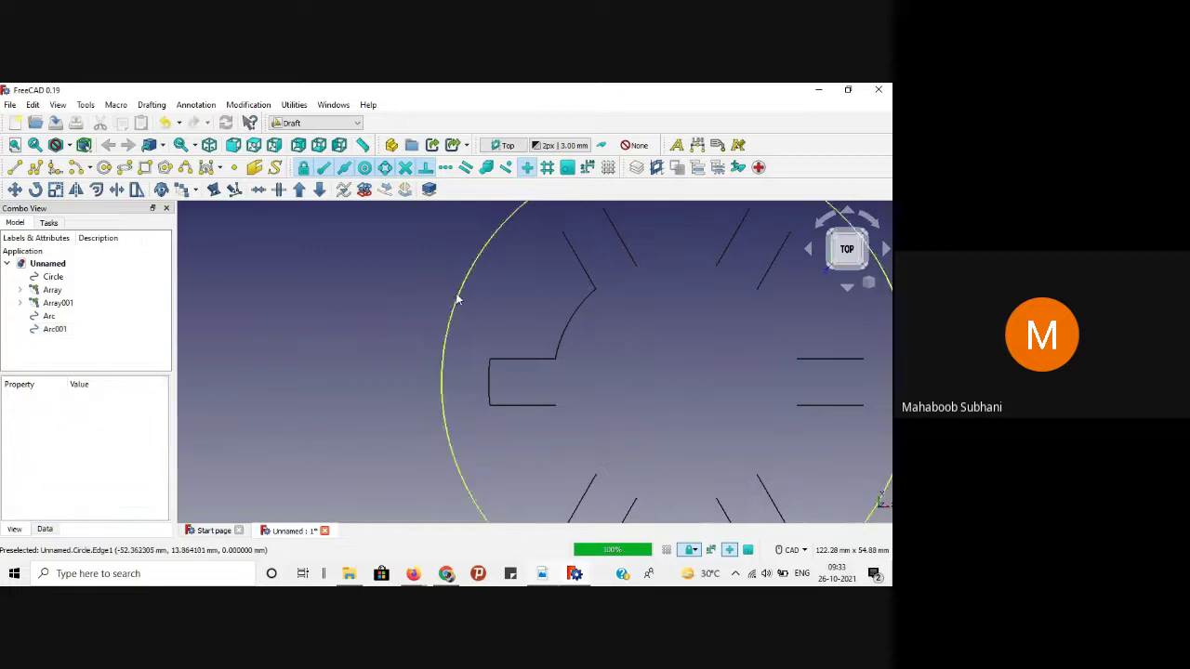
# Step: Create a polar array of the left slot's end arc with 6 elements over 360° about the outer circle's centre
pyautogui.click(490, 381)
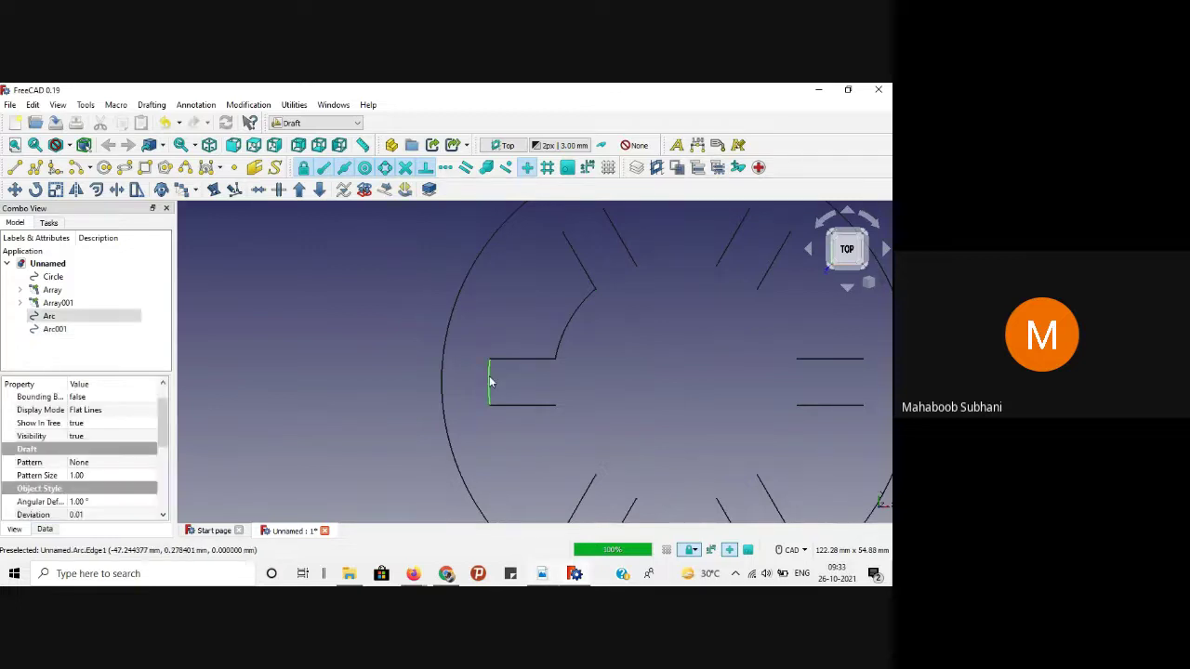
pyautogui.click(180, 190)
pyautogui.click(110, 353)
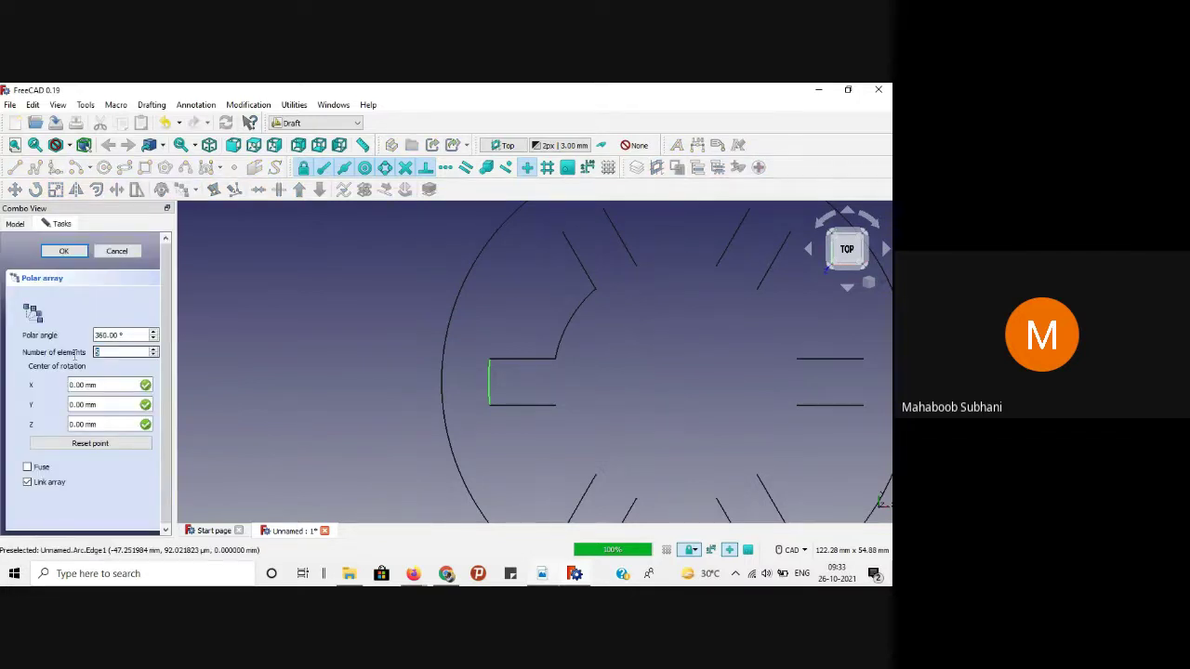
pyautogui.moveTo(111, 355); pyautogui.dragTo(75, 359)
pyautogui.write('6')
pyautogui.scroll(-3, 433, 305)
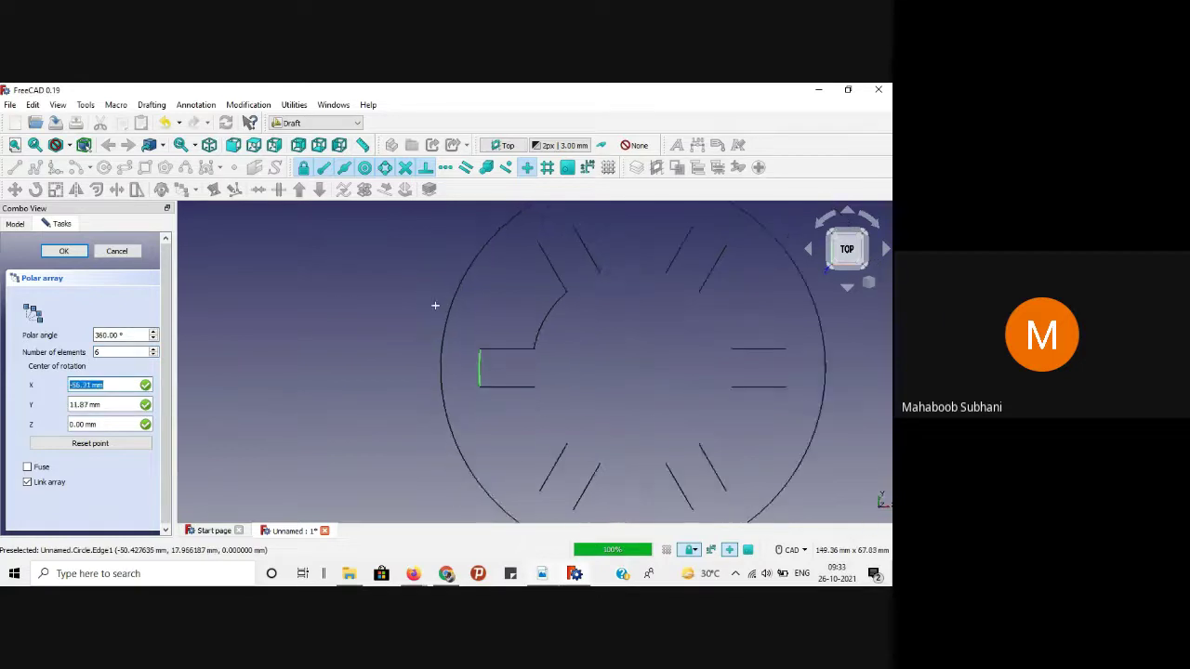
pyautogui.click(457, 301)
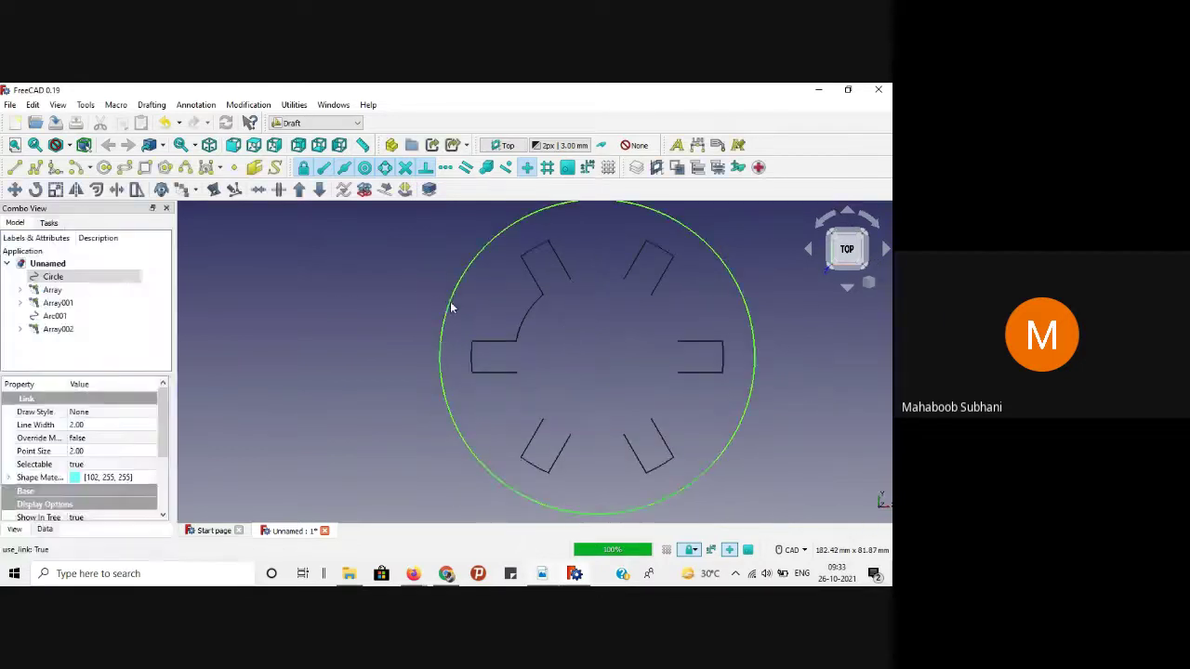
# Step: Create a polar array of the 21 mm radius arc with 6 elements over 360° about the outer circle's centre
pyautogui.click(525, 321)
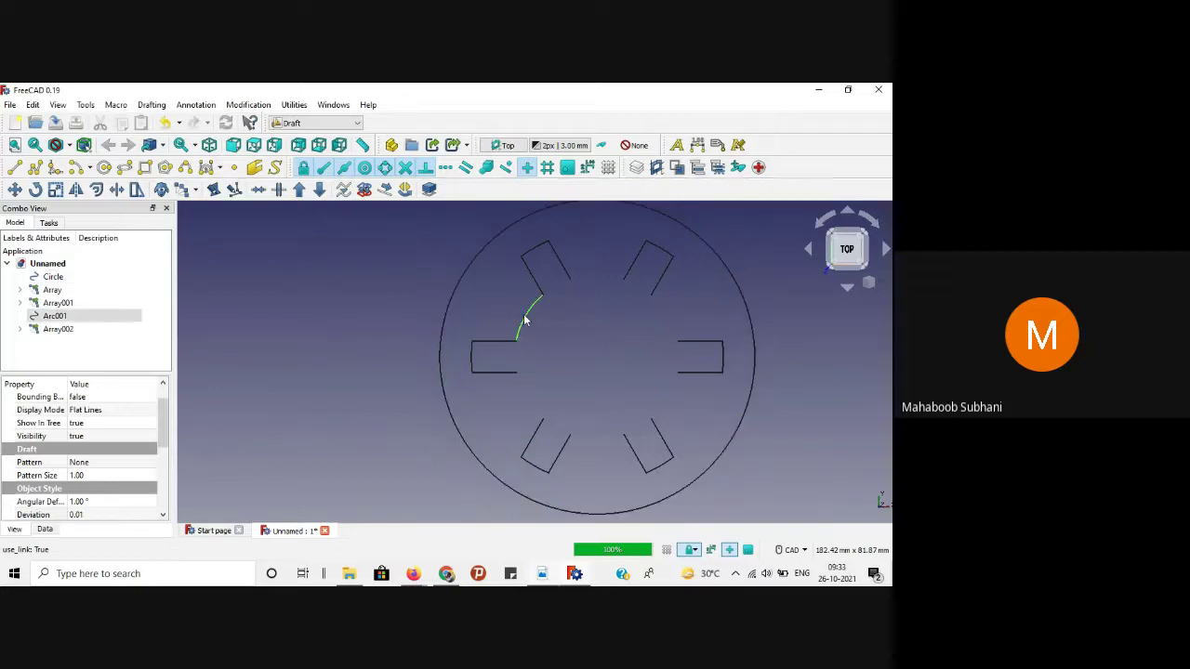
pyautogui.click(190, 190)
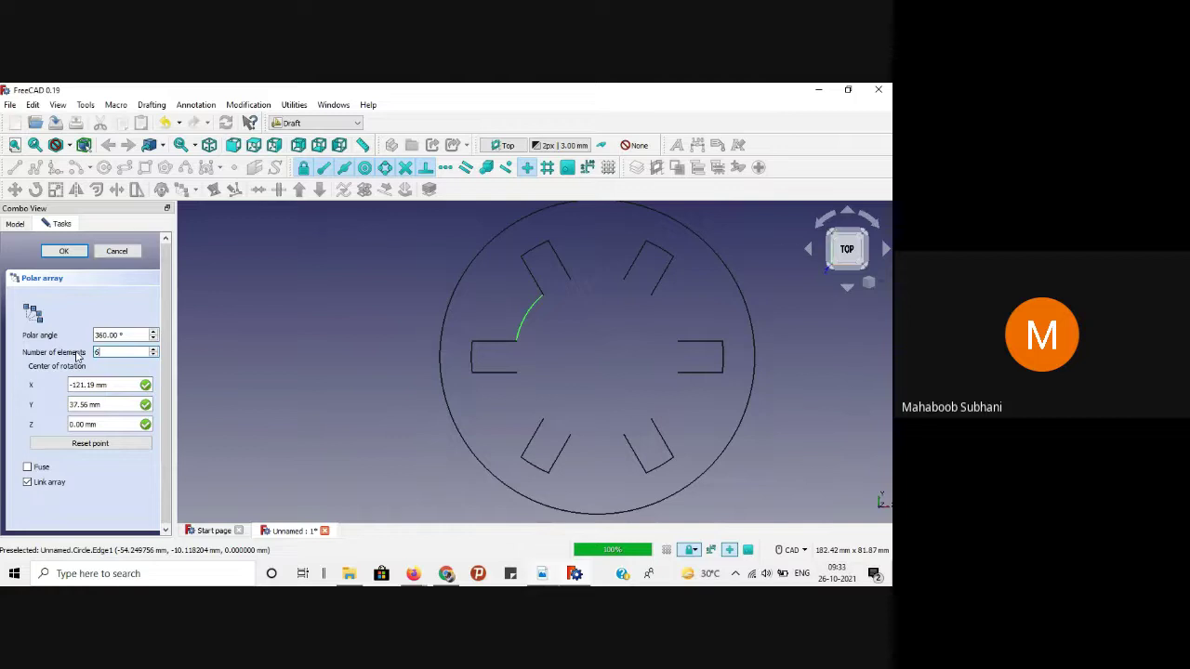
pyautogui.write('6')
pyautogui.press('Tab')
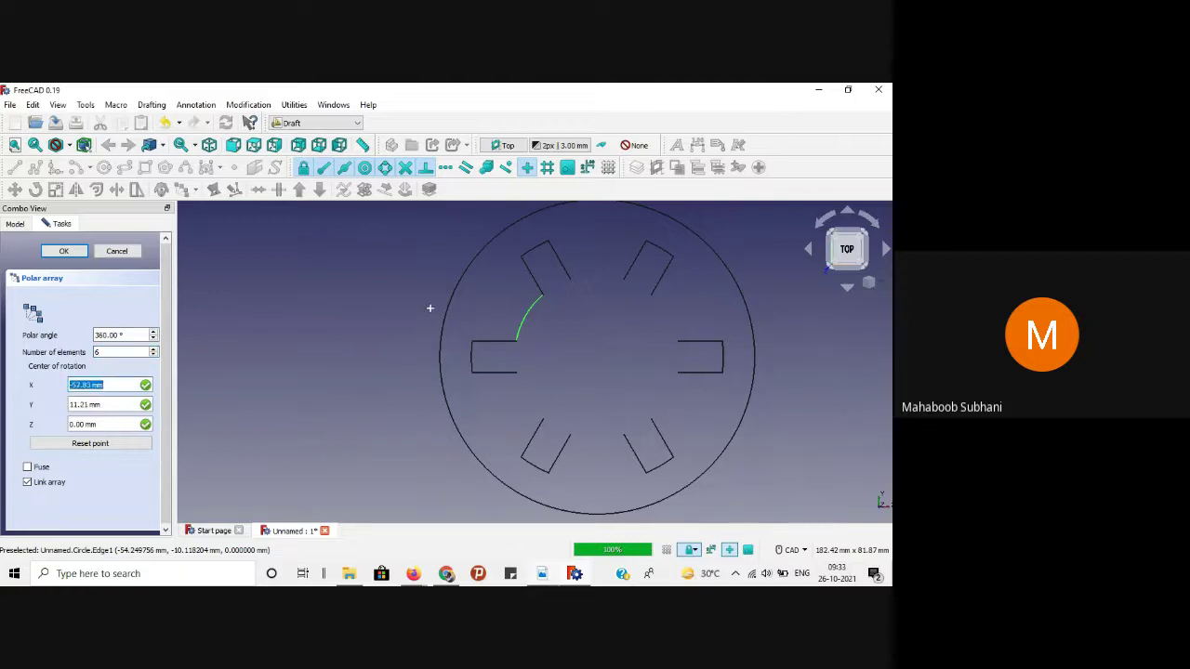
pyautogui.click(444, 316)
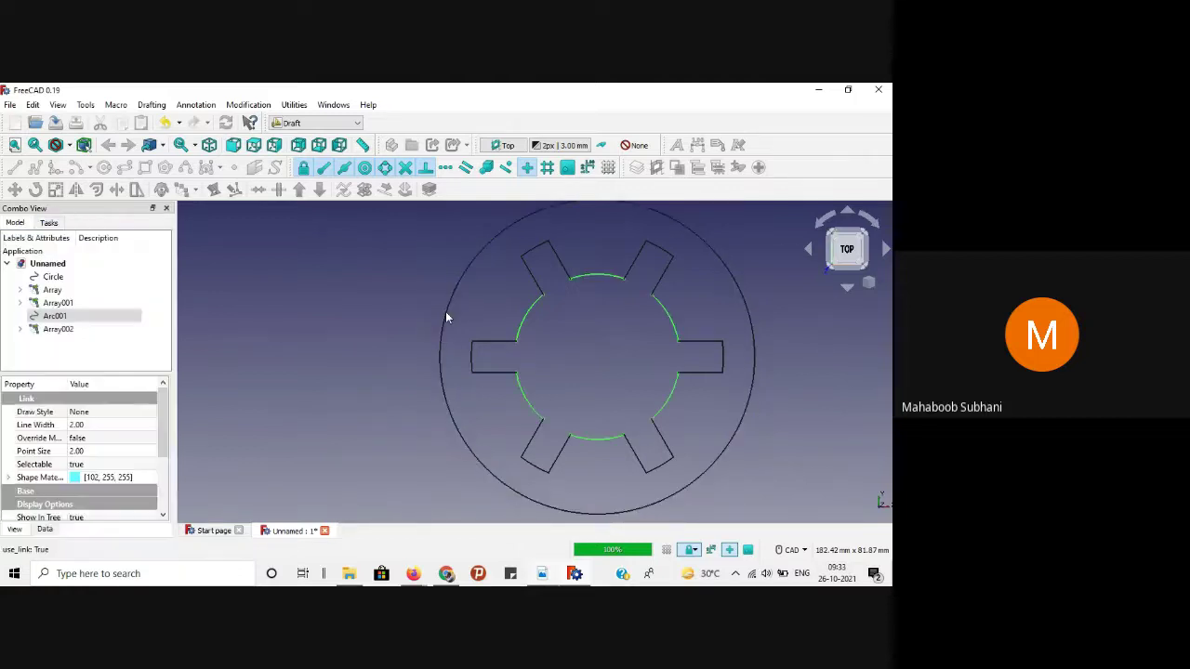
pyautogui.click(370, 347)
pyautogui.scroll(-1, 369, 348)
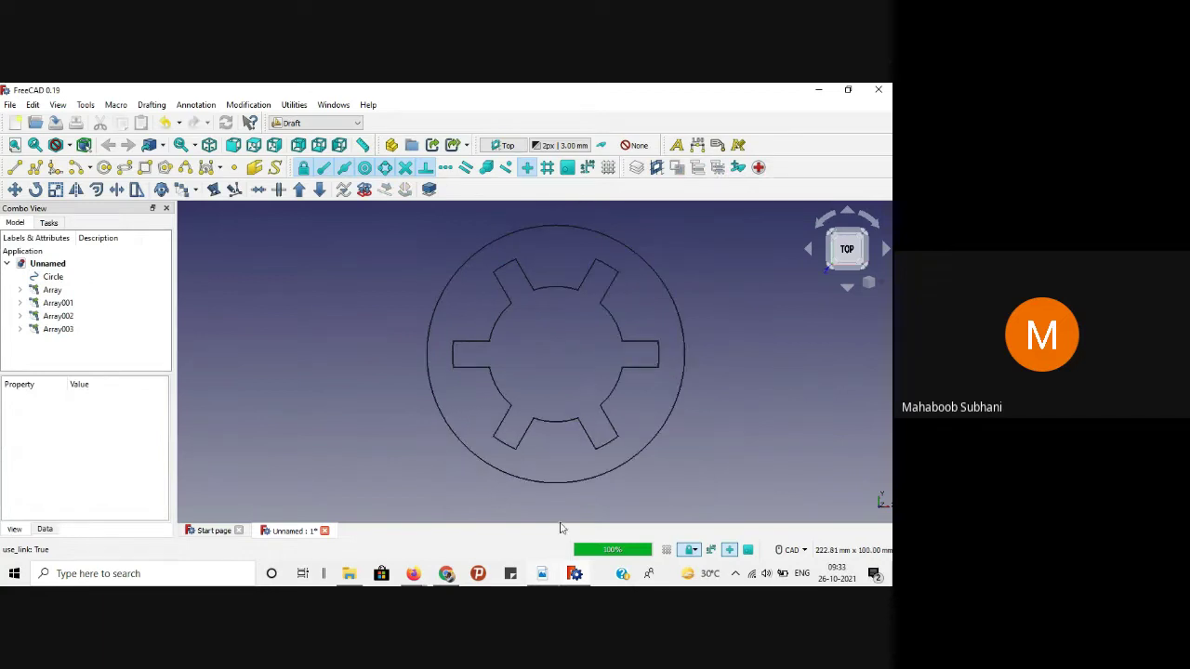
# Step: Switch to Adobe Reader to examine the lower circles' radii and centre spacings in the Problem 01 drawing, and return to FreeCAD
pyautogui.click(542, 573)
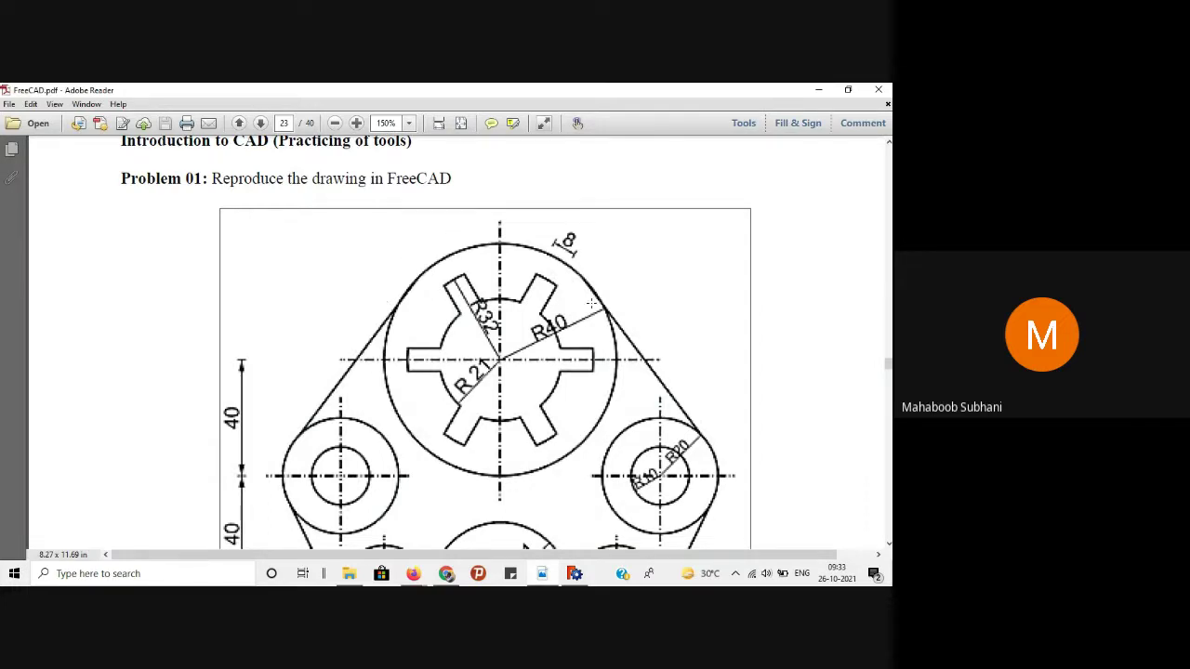
pyautogui.scroll(-3, 548, 305)
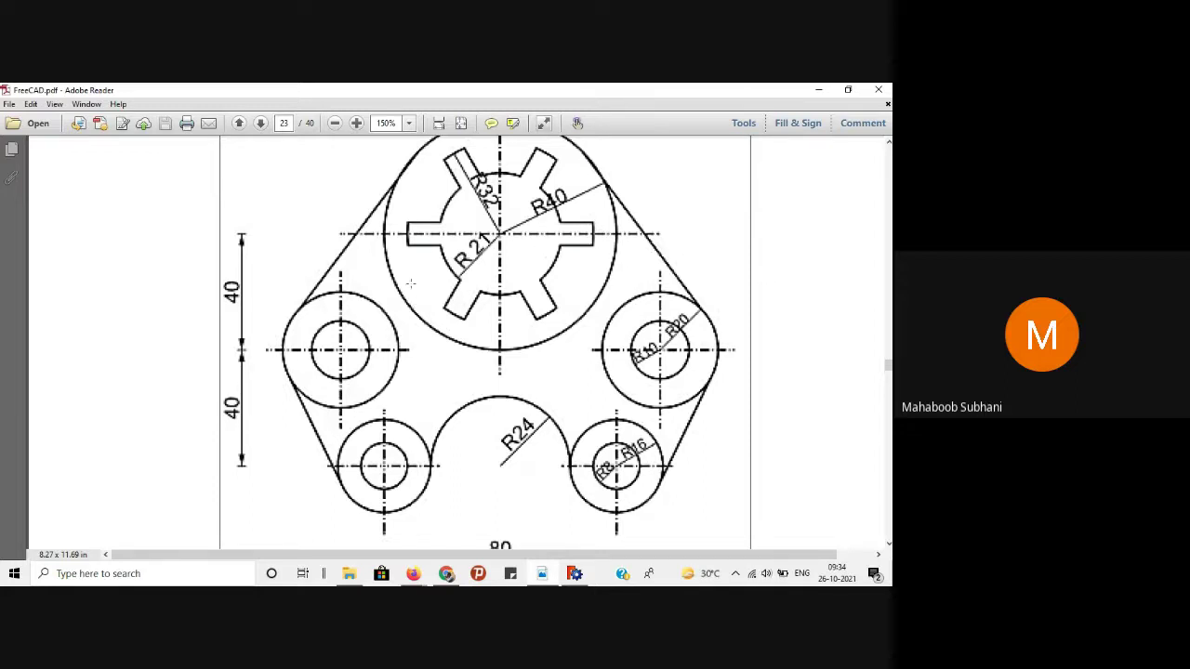
pyautogui.scroll(-2, 445, 281)
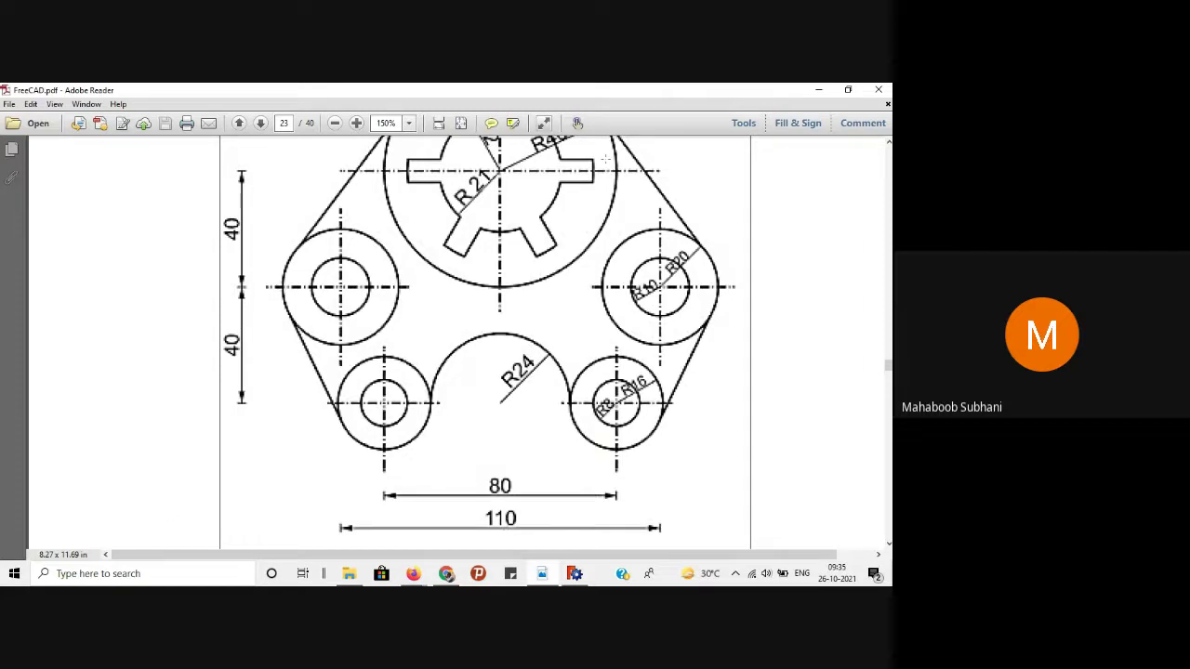
pyautogui.click(818, 89)
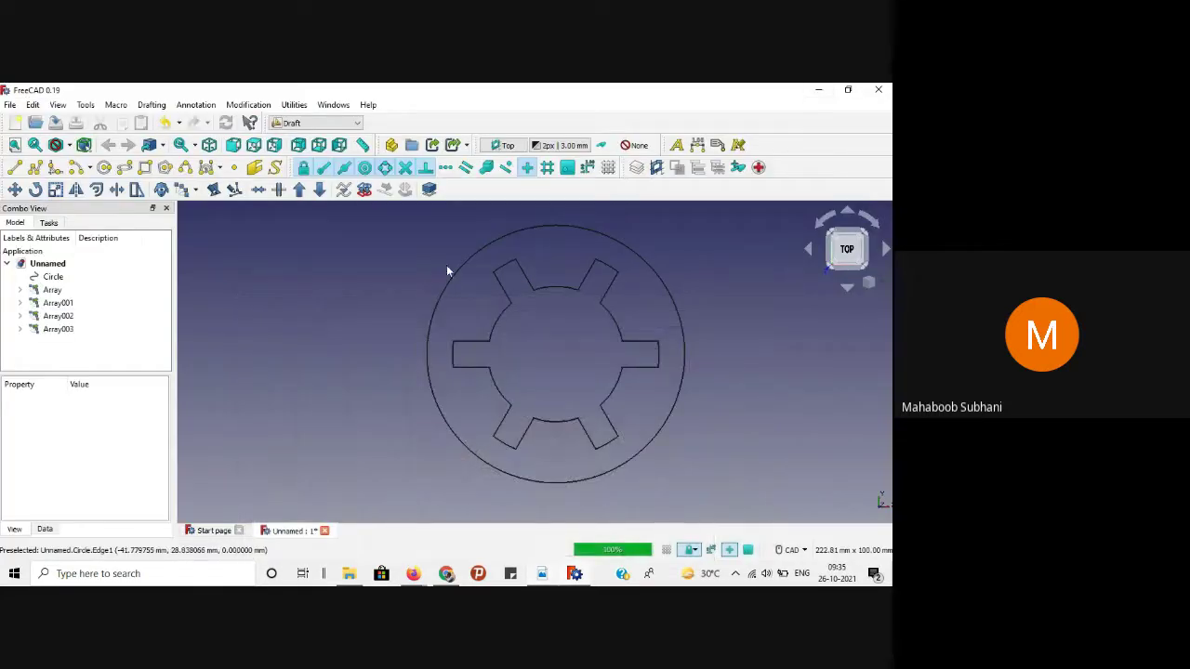
# Step: Draw a horizontal line across the outer circle from its left quadrant to its right quadrant
pyautogui.click(14, 168)
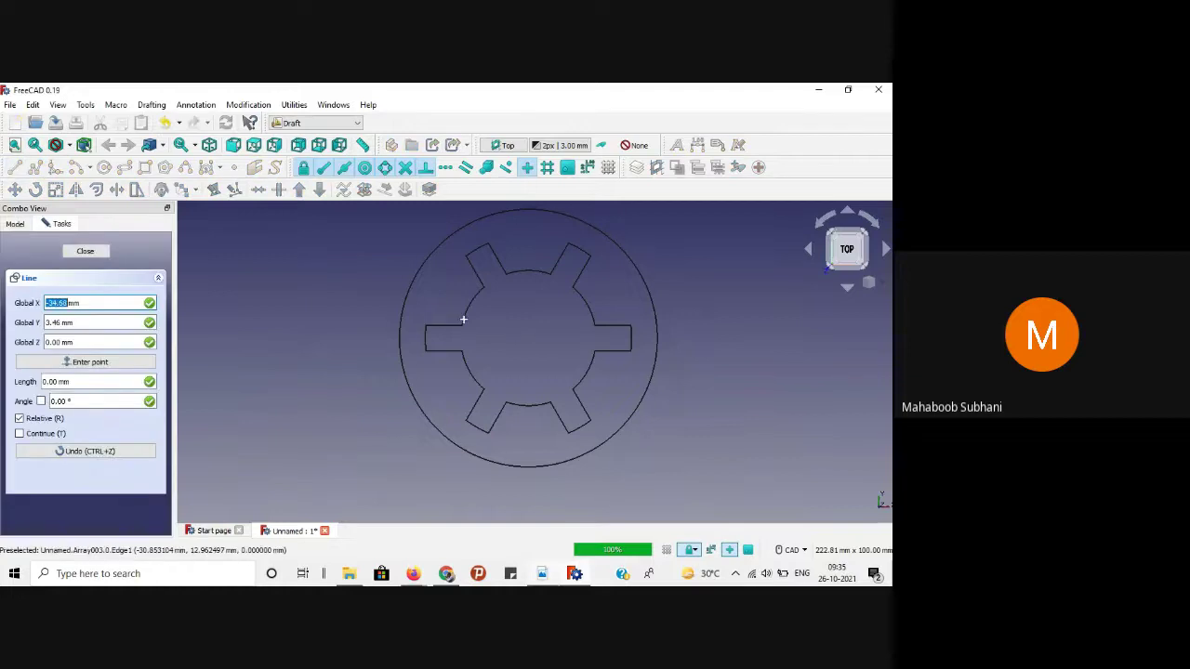
pyautogui.click(399, 337)
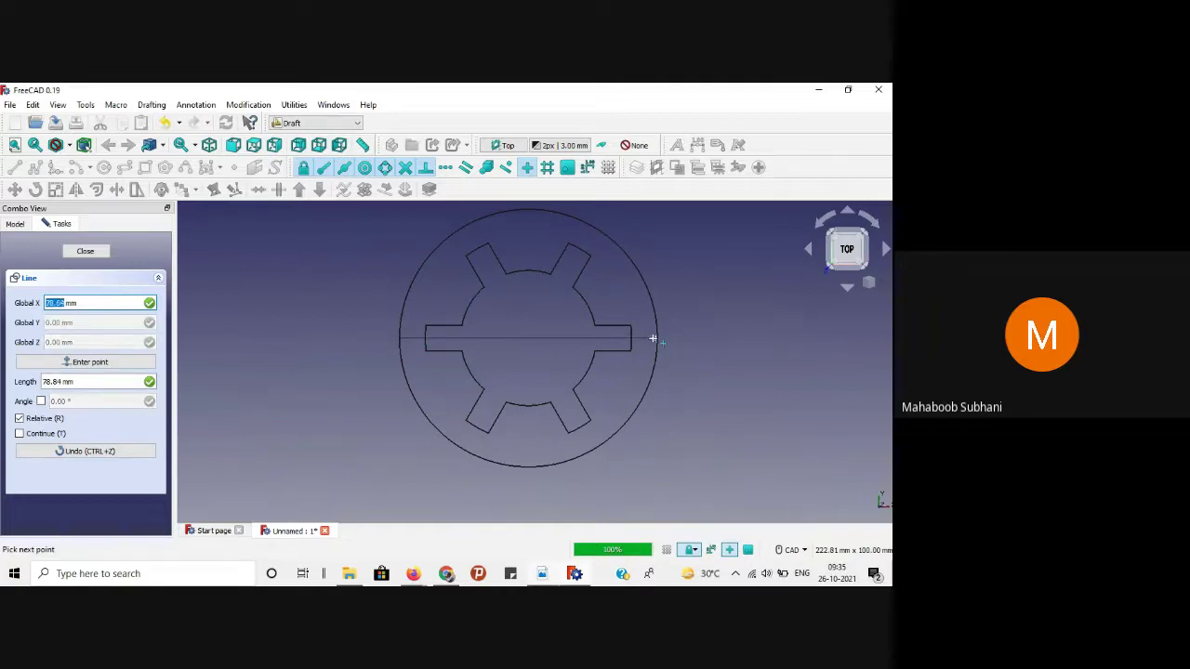
pyautogui.scroll(5, 651, 338)
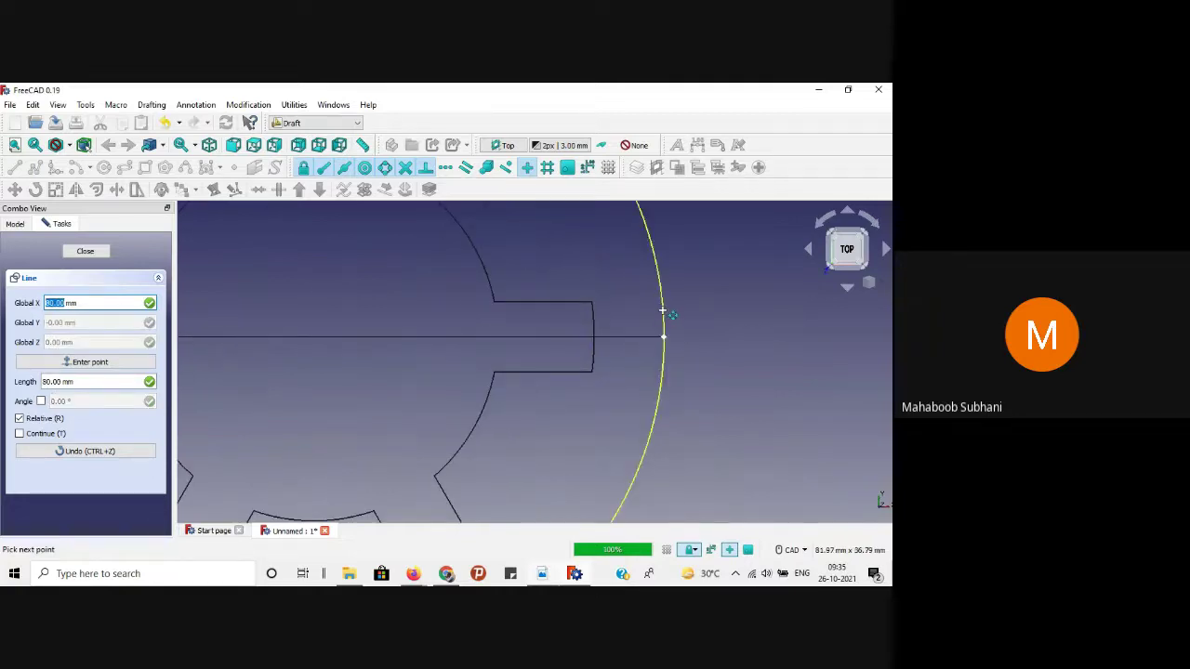
pyautogui.click(664, 313)
pyautogui.scroll(-5, 705, 398)
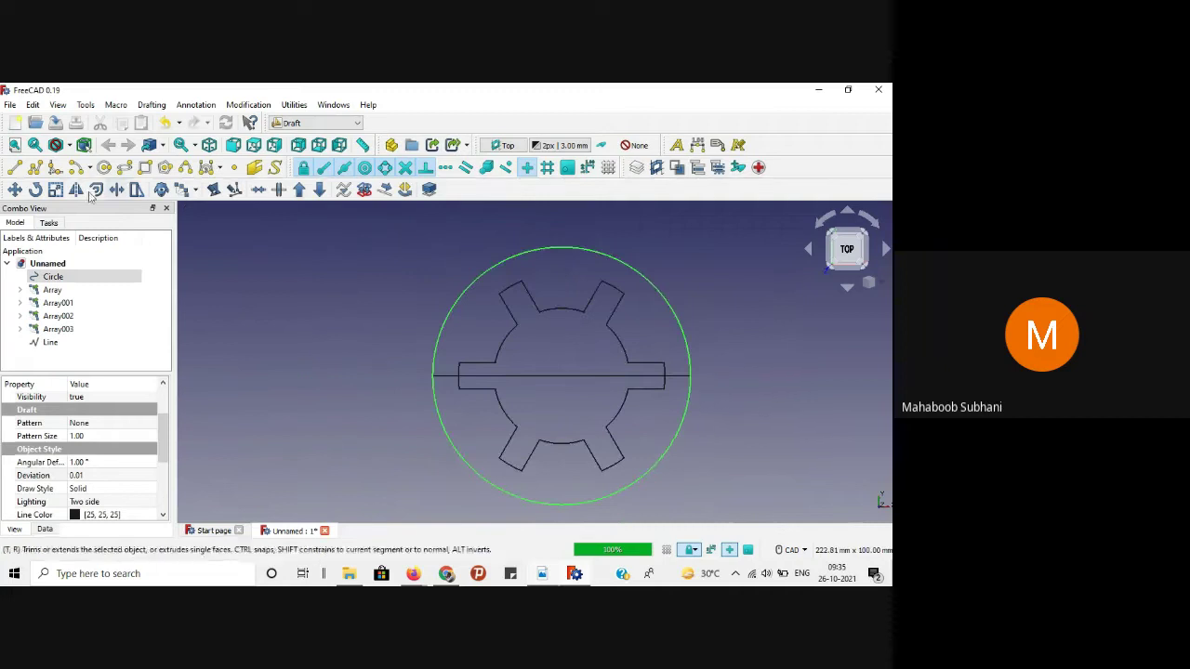
pyautogui.scroll(-2, 740, 374)
pyautogui.scroll(3, 738, 374)
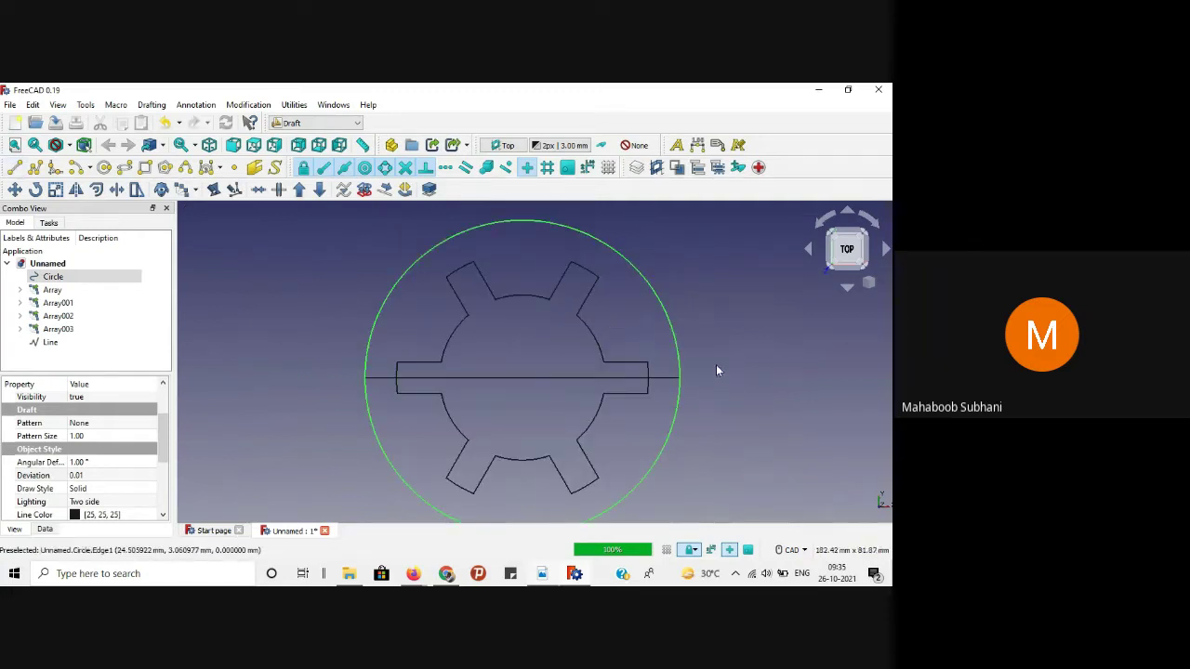
# Step: Draw a 40 mm vertical line straight down from the outer circle's centre
pyautogui.click(16, 167)
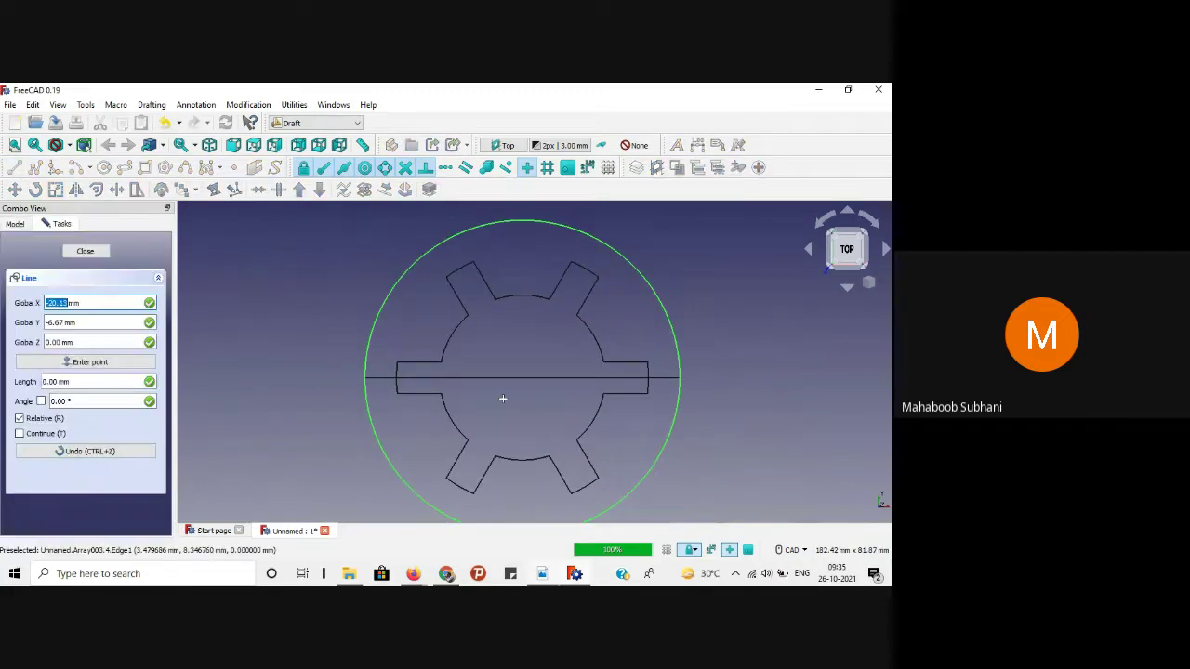
pyautogui.scroll(-3, 525, 383)
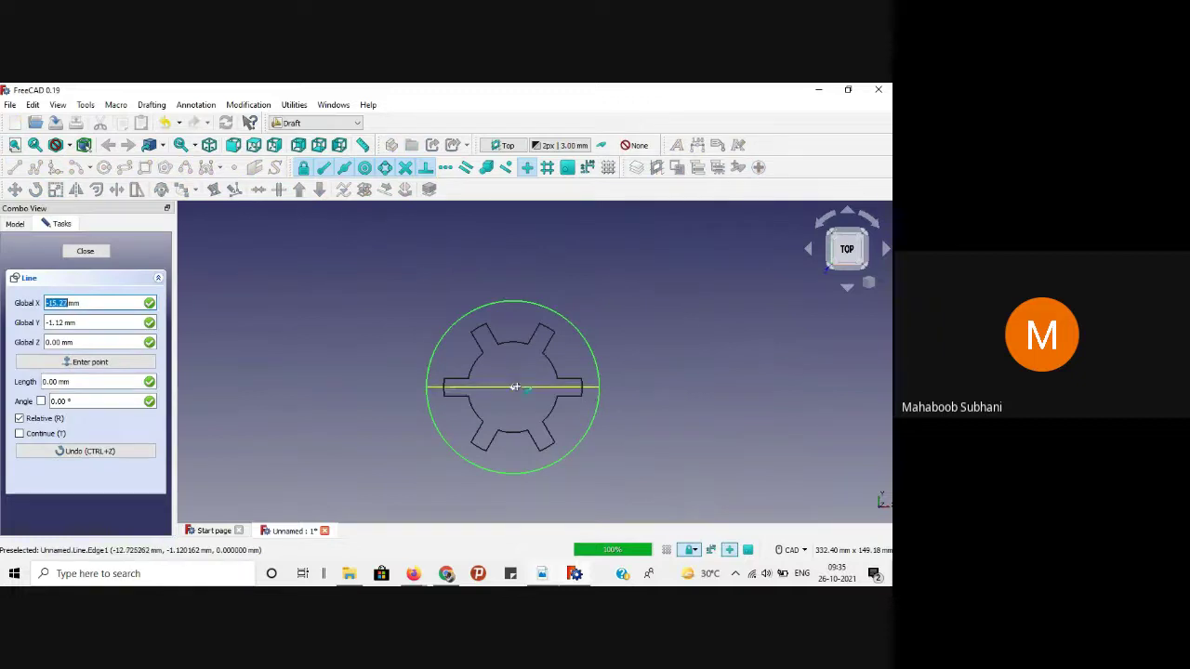
pyautogui.click(513, 385)
pyautogui.scroll(-3, 513, 406)
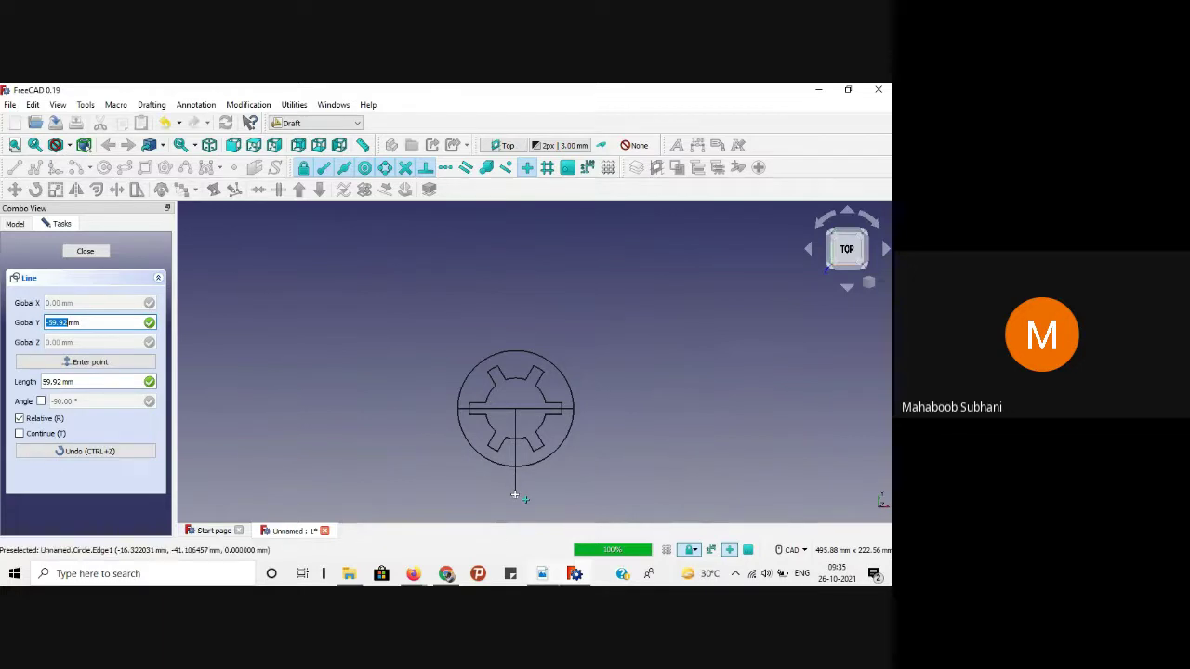
pyautogui.press('Tab')
pyautogui.press('Tab')
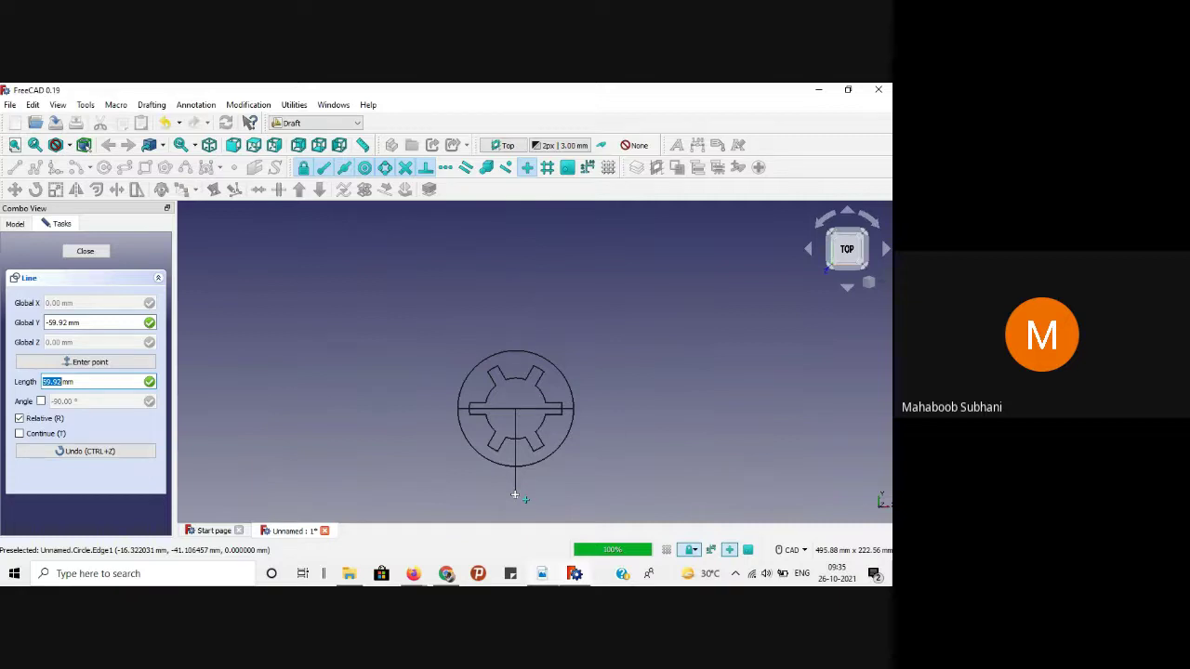
pyautogui.write('40')
pyautogui.press('Return')
pyautogui.scroll(3, 518, 494)
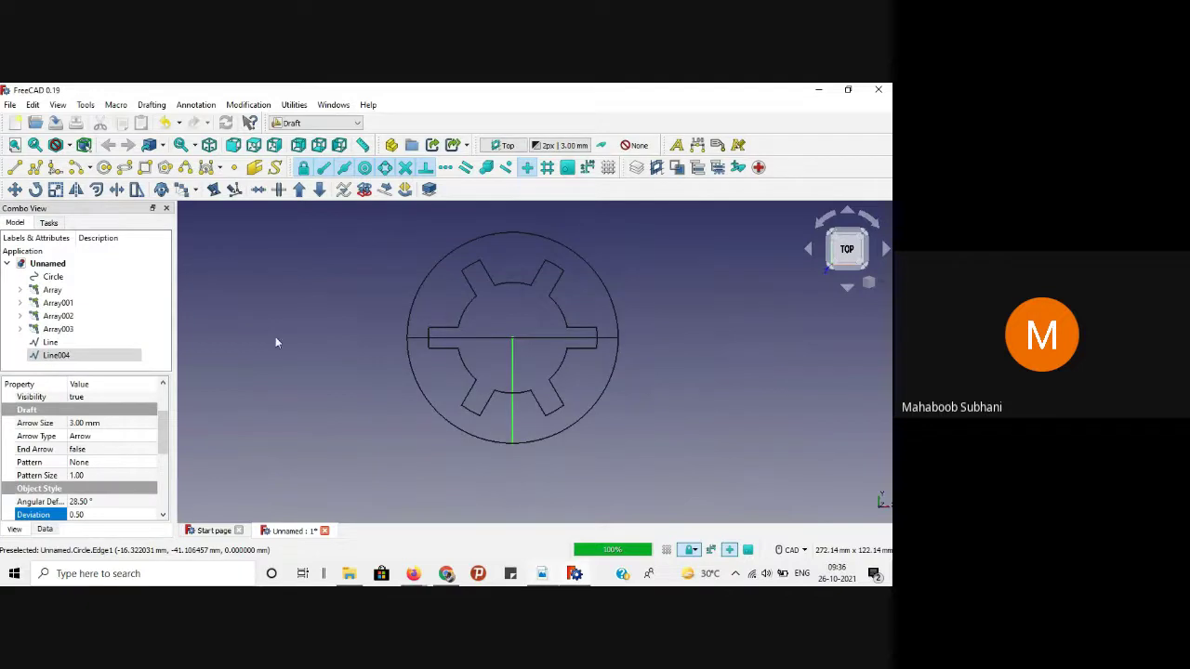
# Step: Draw a second vertical line, 40 mm long, straight down from the lower end of the first one
pyautogui.click(15, 167)
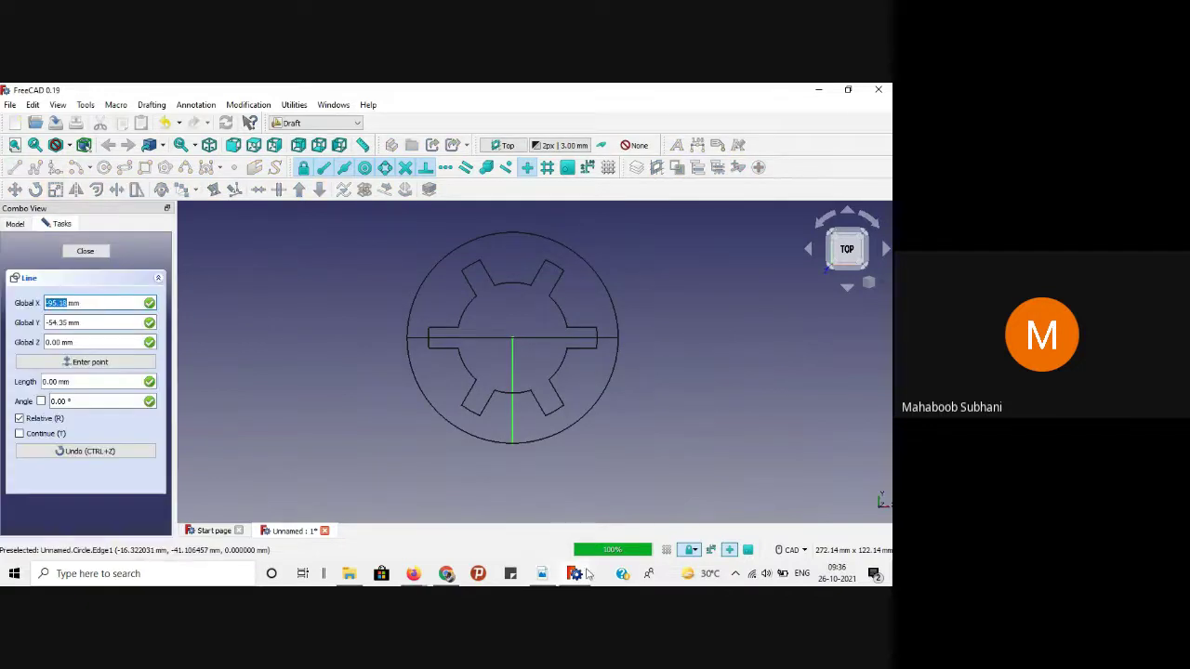
pyautogui.click(514, 444)
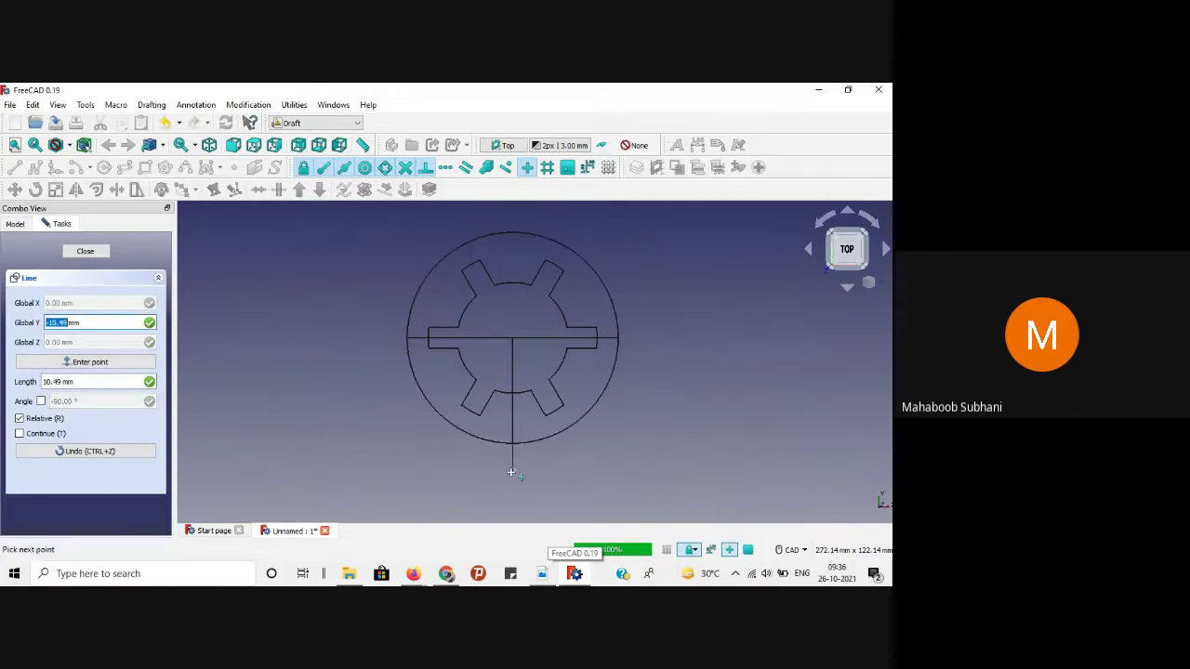
pyautogui.press('Tab')
pyautogui.write('30')
pyautogui.press('Return')
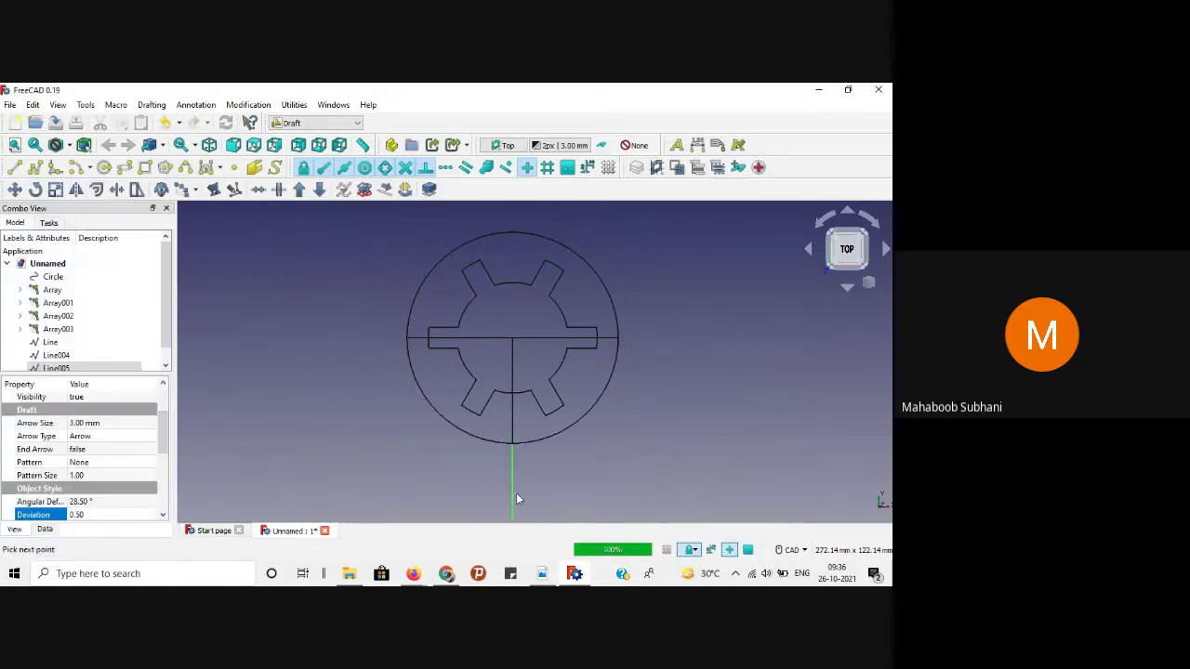
pyautogui.scroll(-5, 516, 402)
pyautogui.scroll(4, 542, 463)
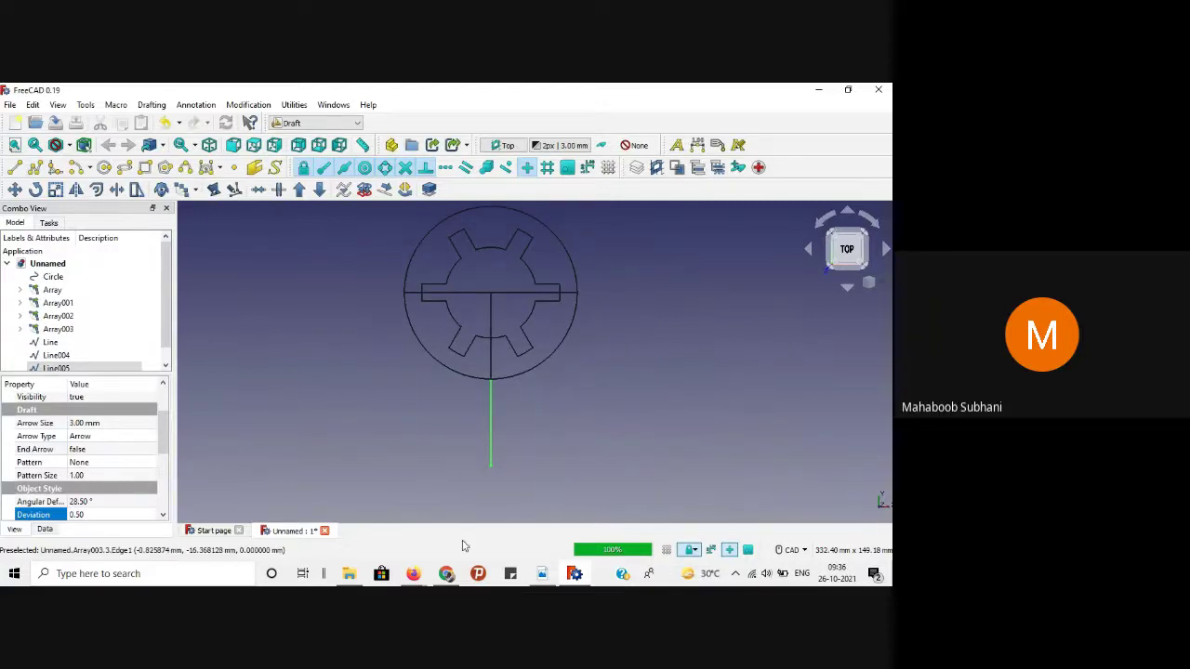
# Step: Recheck the 40 mm vertical offsets and the 80 and 110 mm spacings in the Adobe Reader drawing, and return to FreeCAD
pyautogui.click(542, 574)
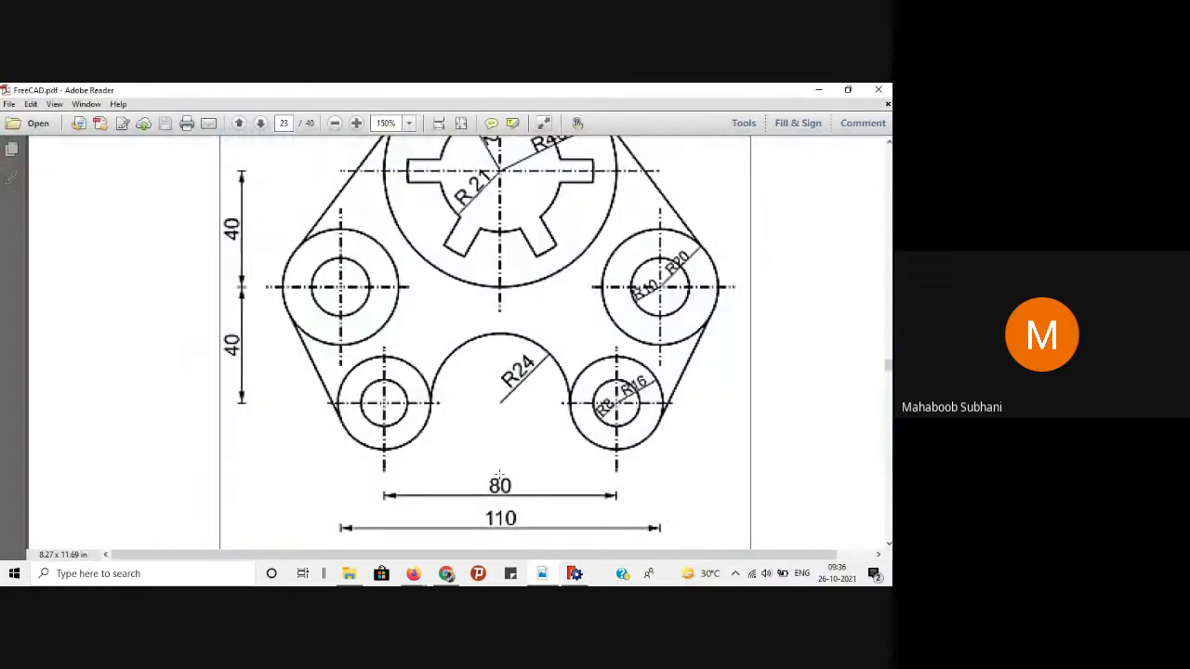
pyautogui.scroll(3, 499, 474)
pyautogui.scroll(-3, 499, 474)
pyautogui.click(819, 88)
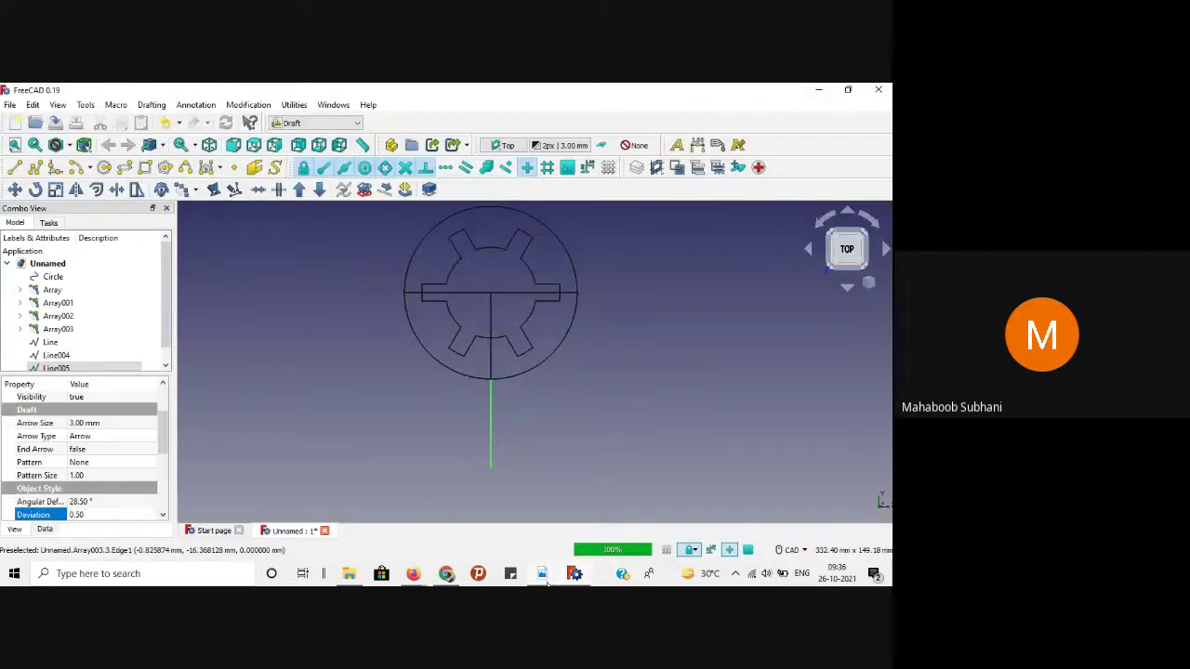
# Step: Try to offset the two stacked 40 mm vertical lines together in a single Offset operation
pyautogui.click(596, 402)
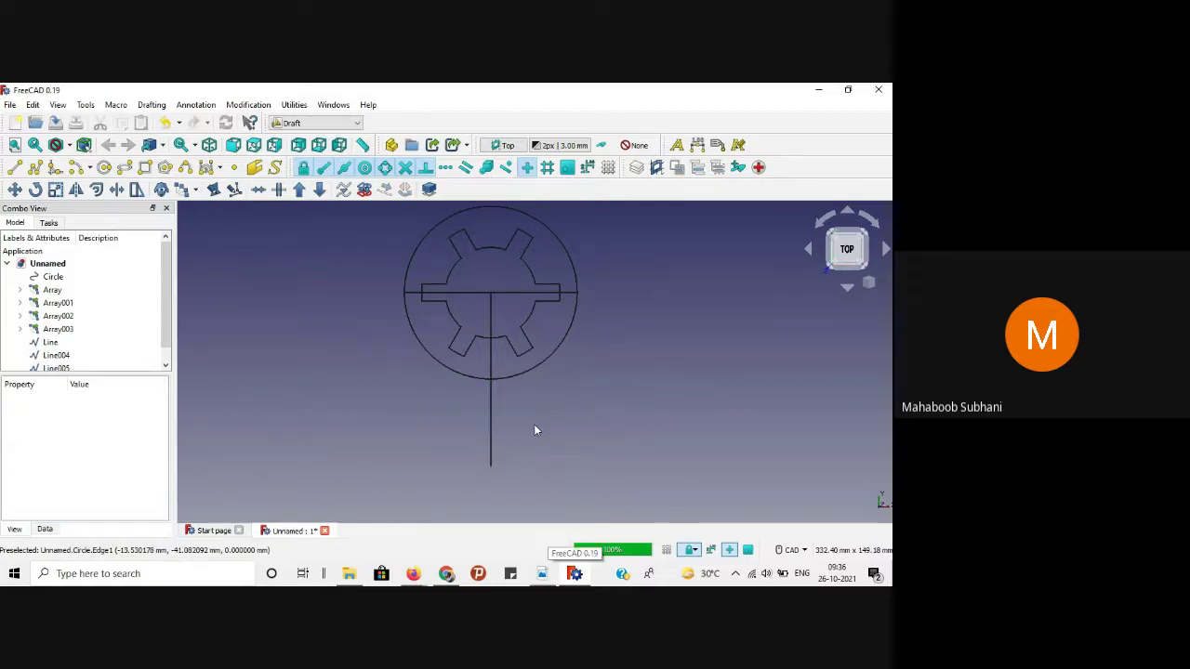
pyautogui.click(490, 423)
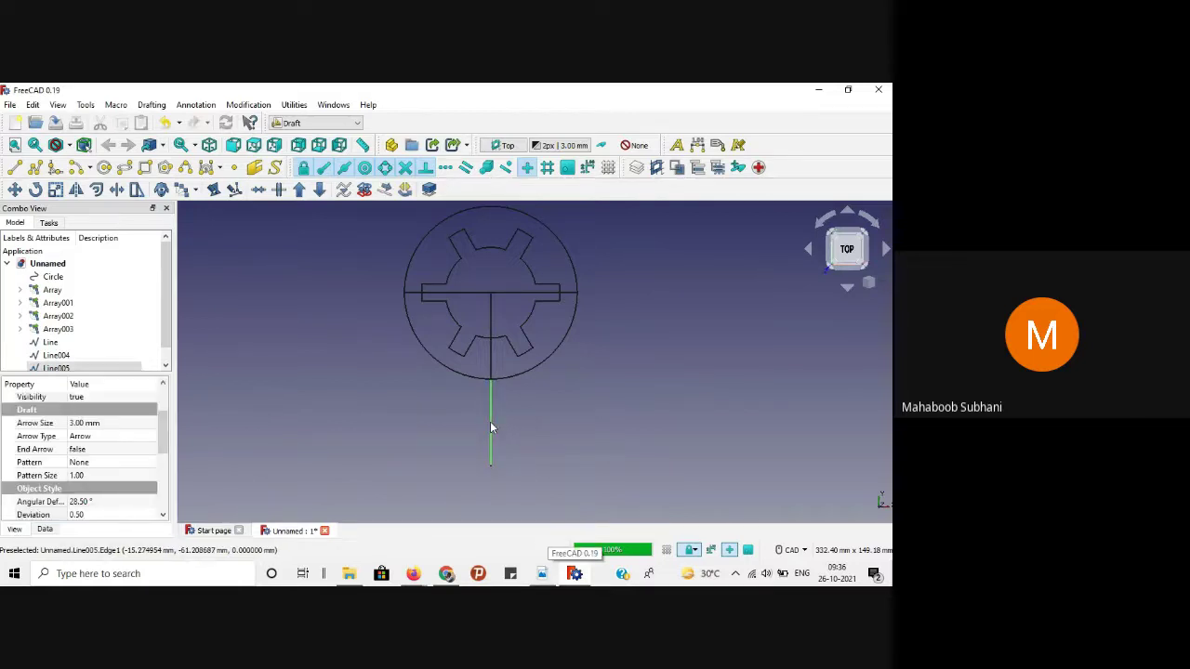
pyautogui.keyDown('ctrl'); pyautogui.click(491, 361); pyautogui.keyUp('ctrl')
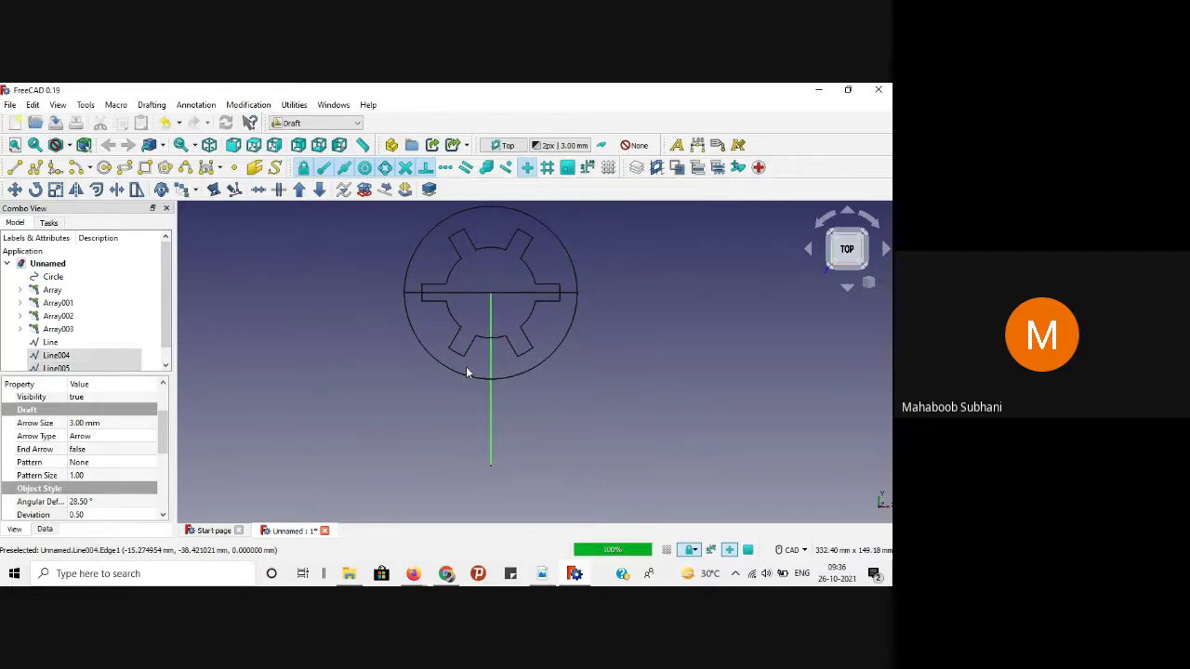
pyautogui.click(97, 192)
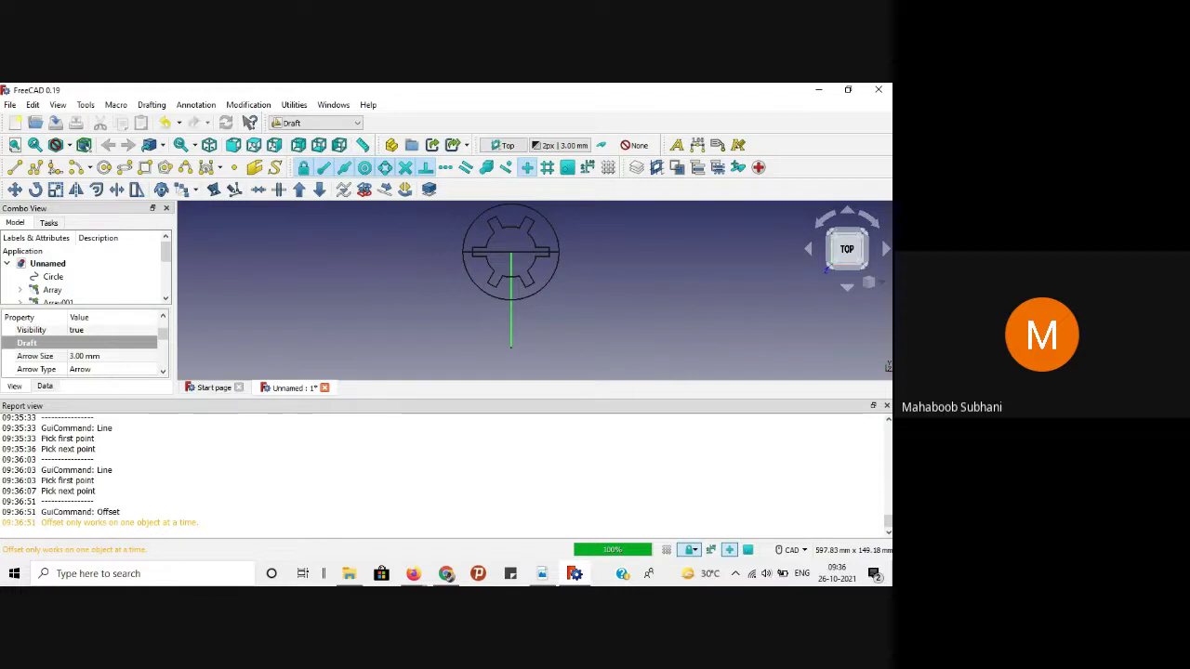
pyautogui.click(886, 407)
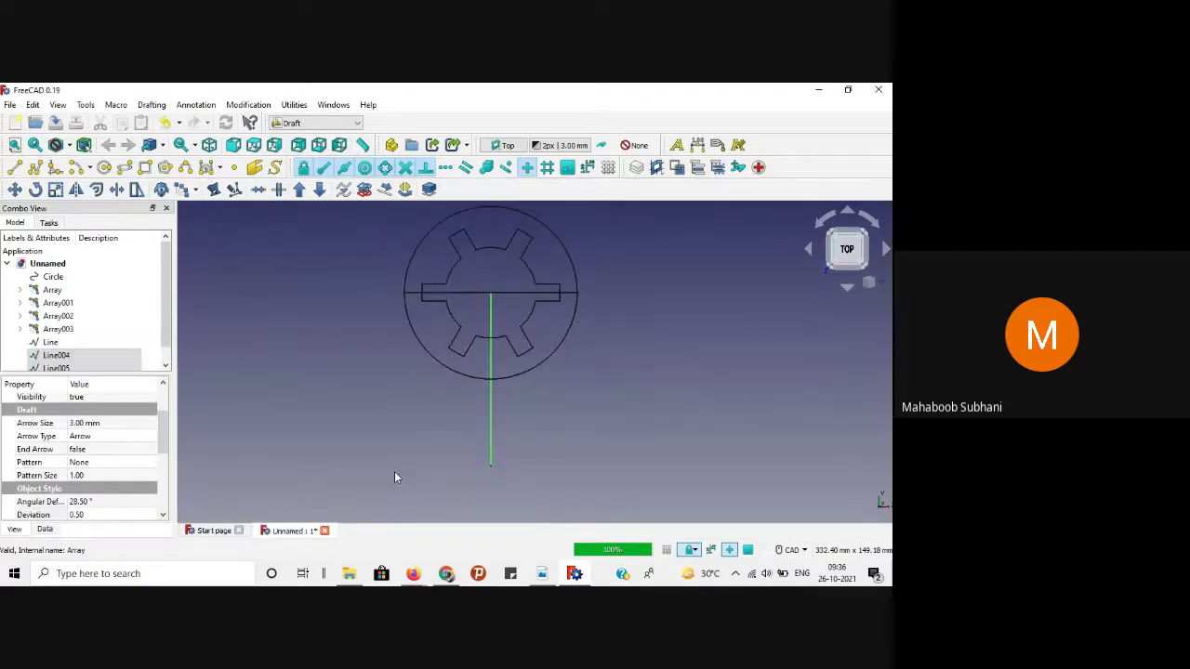
pyautogui.click(347, 356)
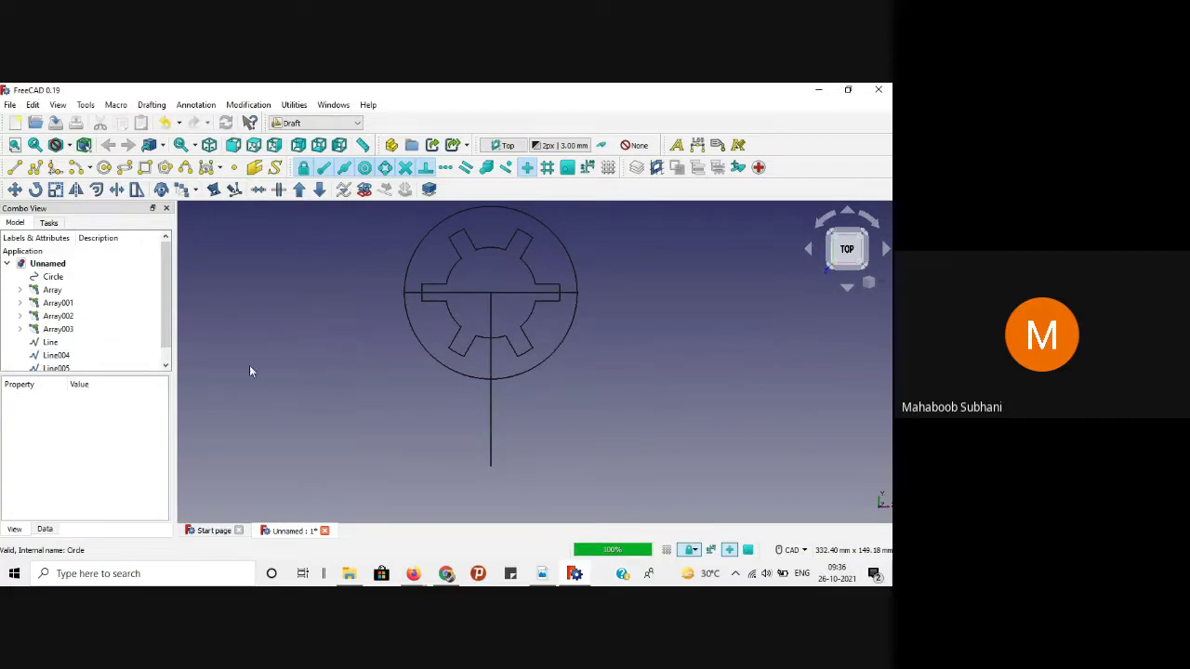
# Step: Delete both 40 mm vertical lines below the outer circle's centre
pyautogui.click(493, 366)
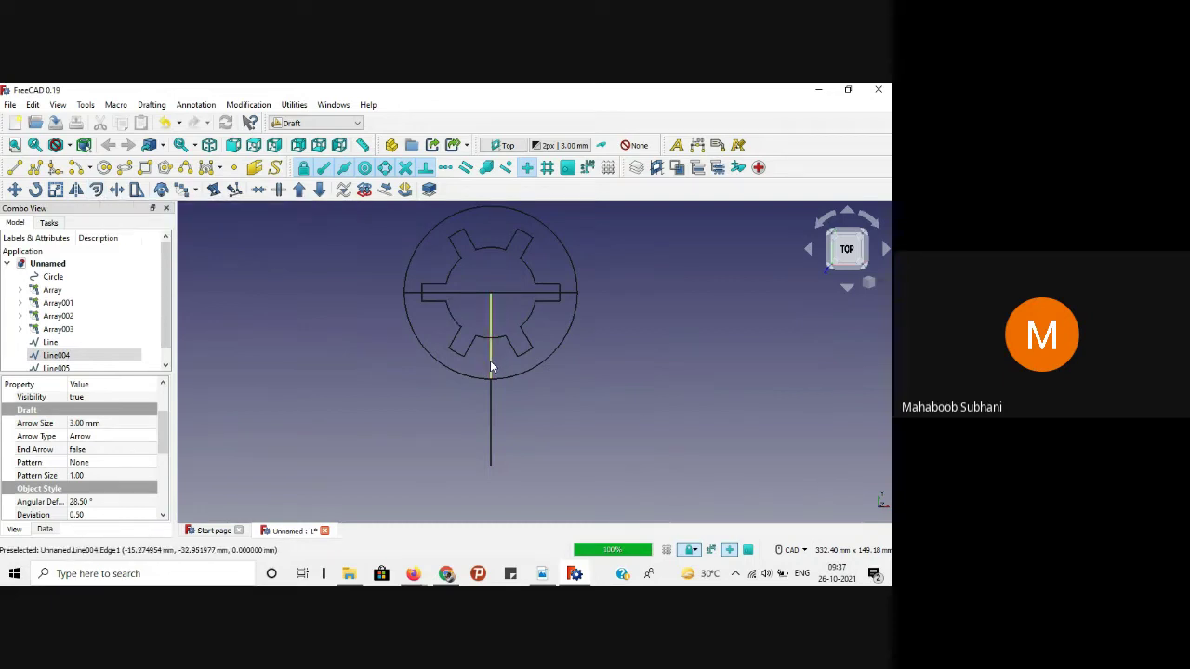
pyautogui.press('Delete')
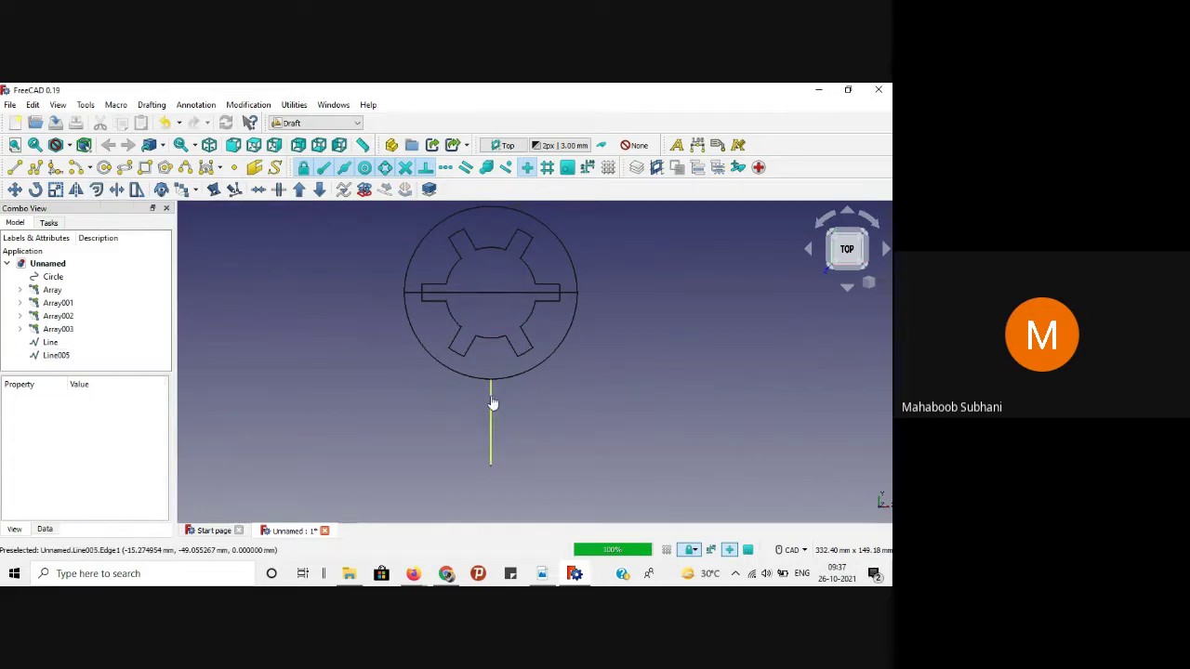
pyautogui.click(492, 402)
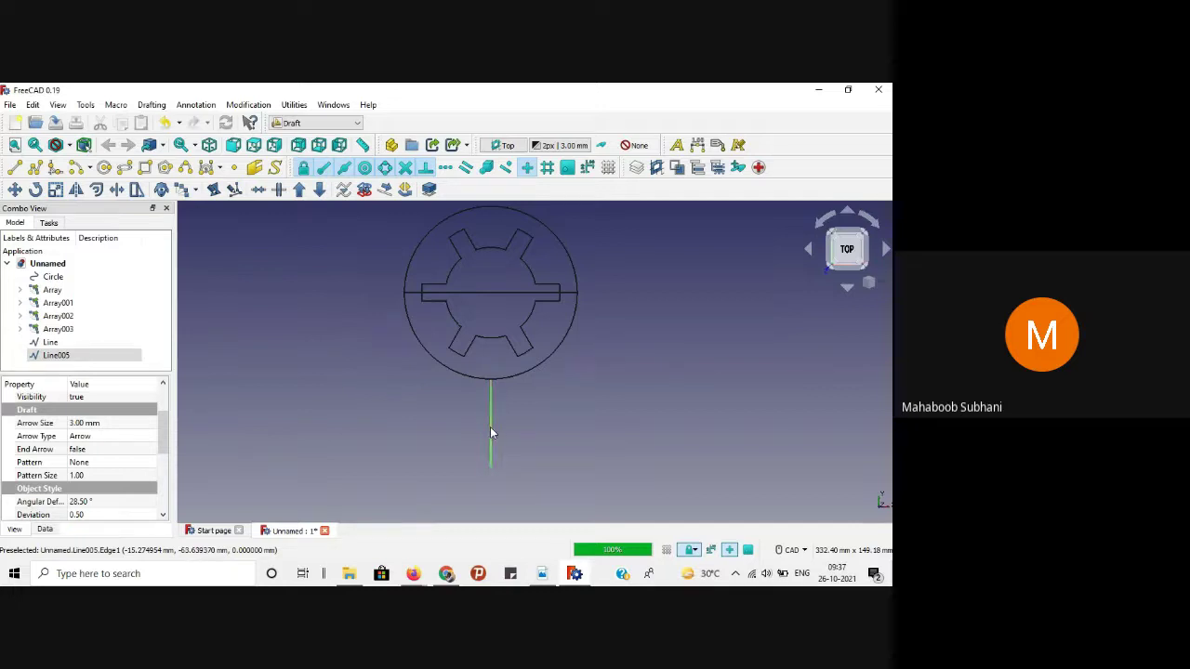
pyautogui.press('Delete')
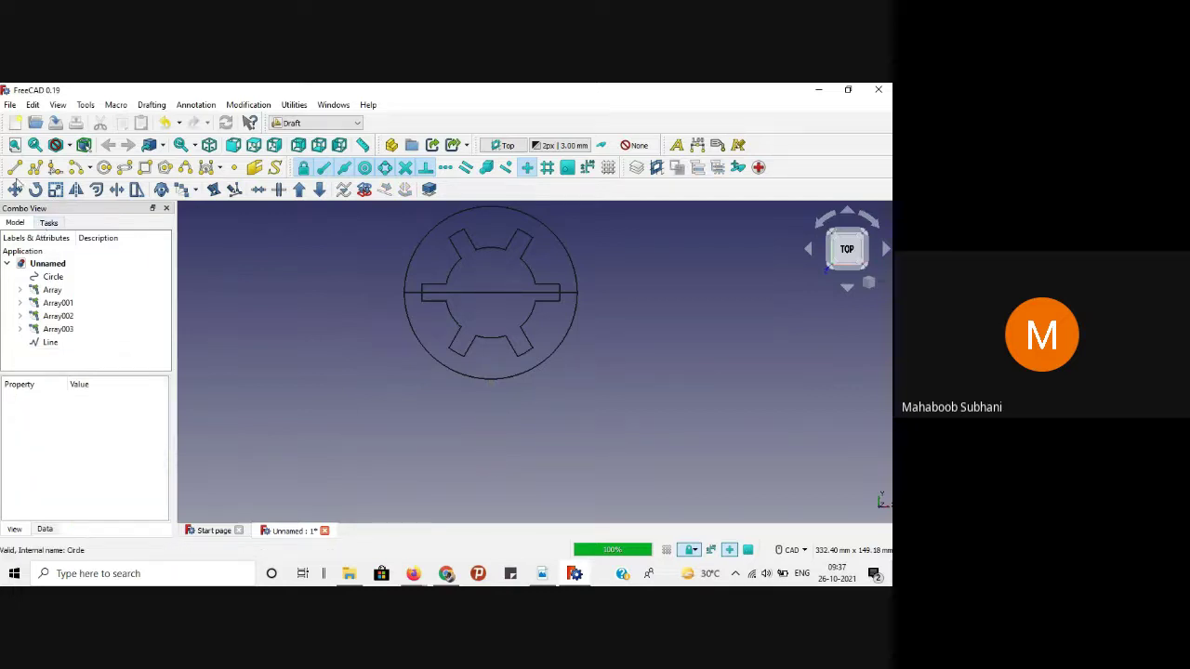
# Step: Draw a single 80 mm vertical line straight down from the outer circle's centre
pyautogui.click(15, 168)
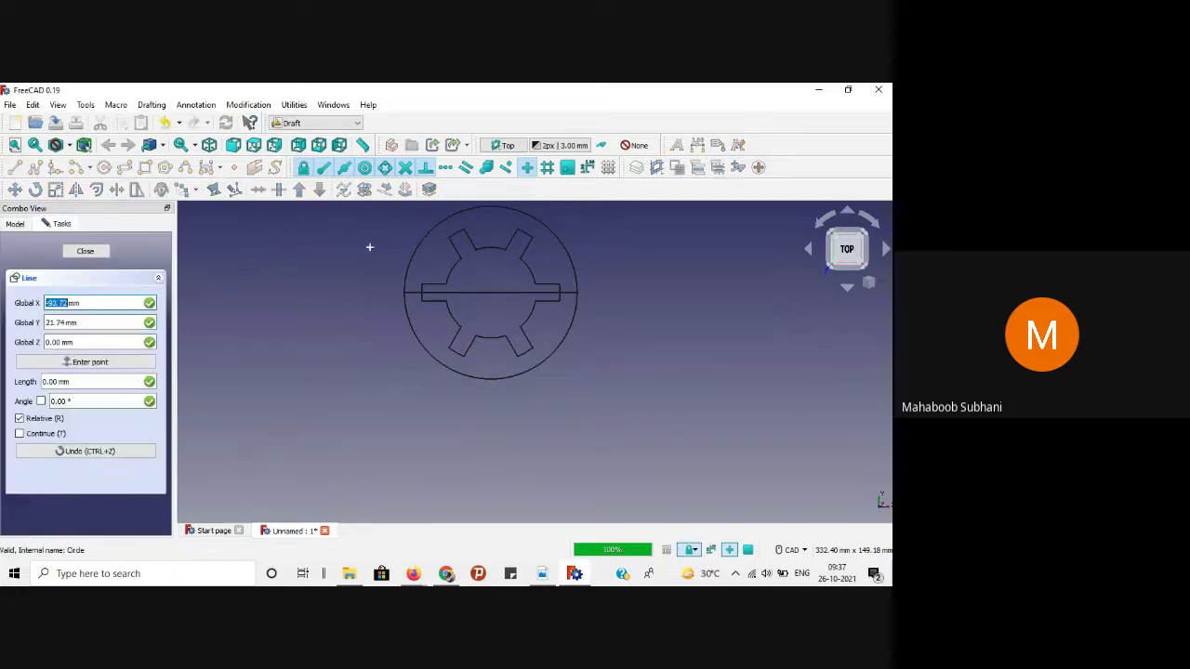
pyautogui.click(491, 293)
pyautogui.press('shift')
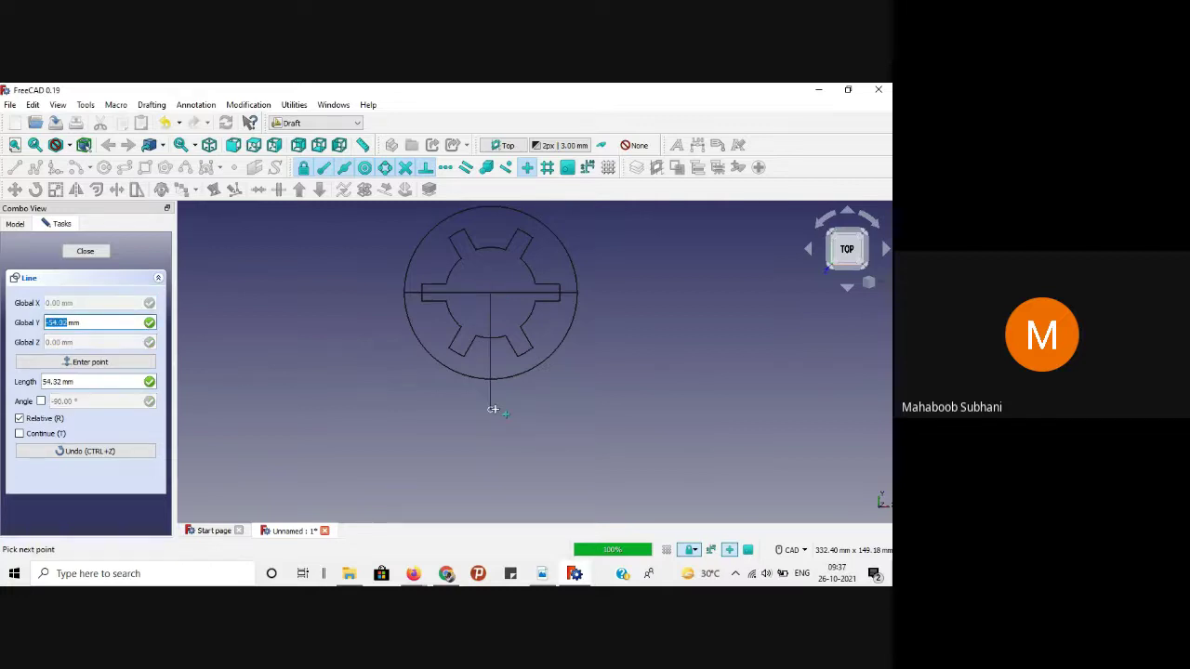
pyautogui.press('Tab')
pyautogui.press('Tab')
pyautogui.press('Tab')
pyautogui.press('Tab')
pyautogui.press('Tab')
pyautogui.press('Tab')
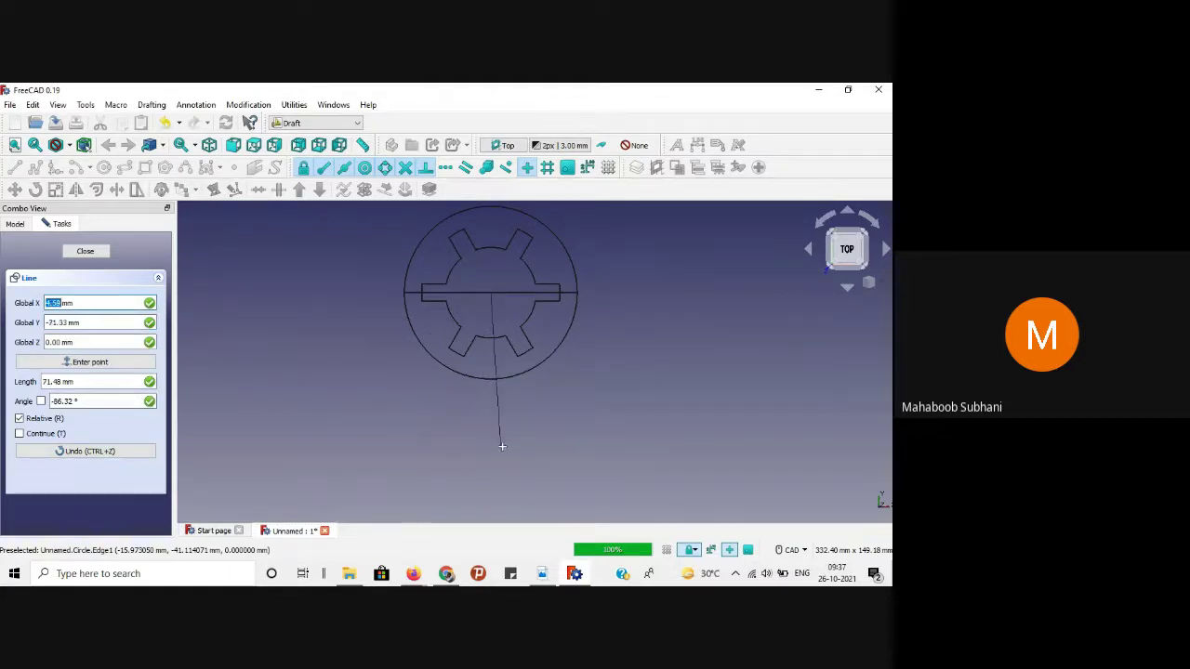
pyautogui.press('y')
pyautogui.press('Tab')
pyautogui.press('Tab')
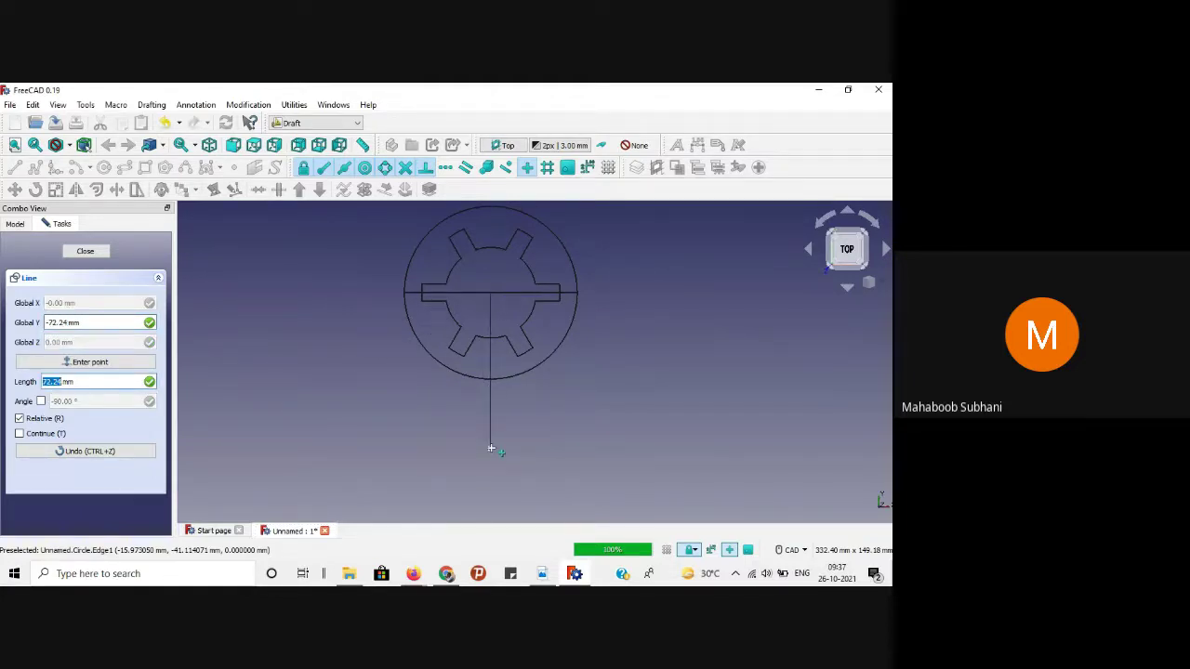
pyautogui.write('80')
pyautogui.press('Return')
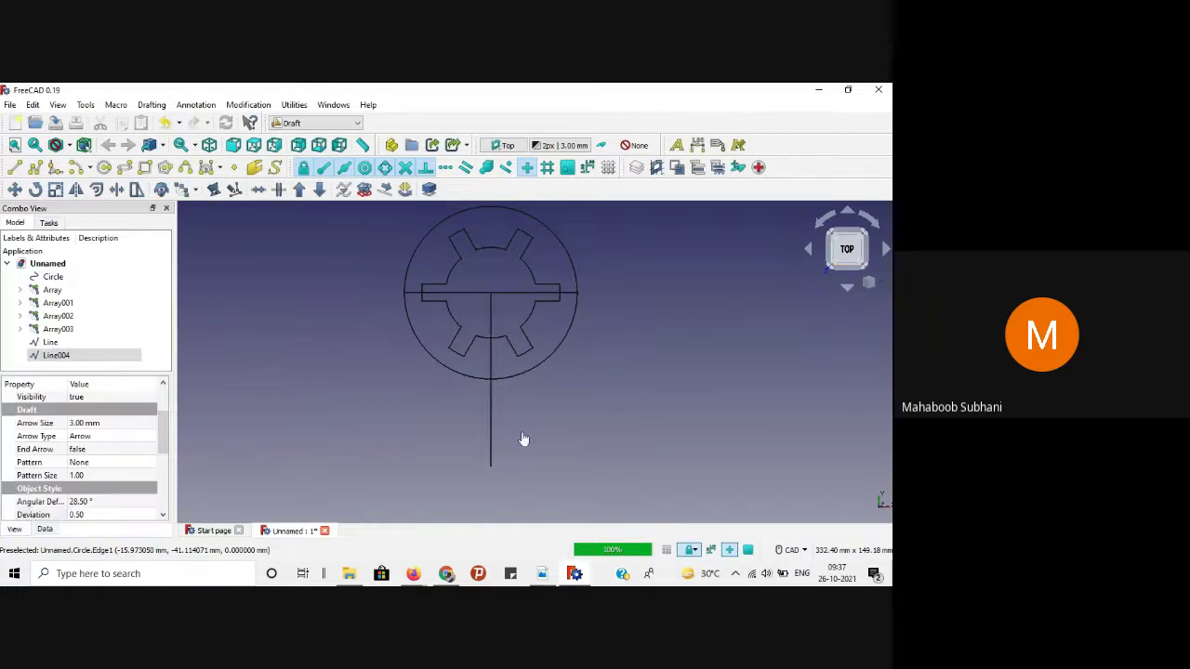
# Step: Offset a copy of the 80 mm vertical line 40 mm to the left
pyautogui.click(524, 439)
pyautogui.click(490, 420)
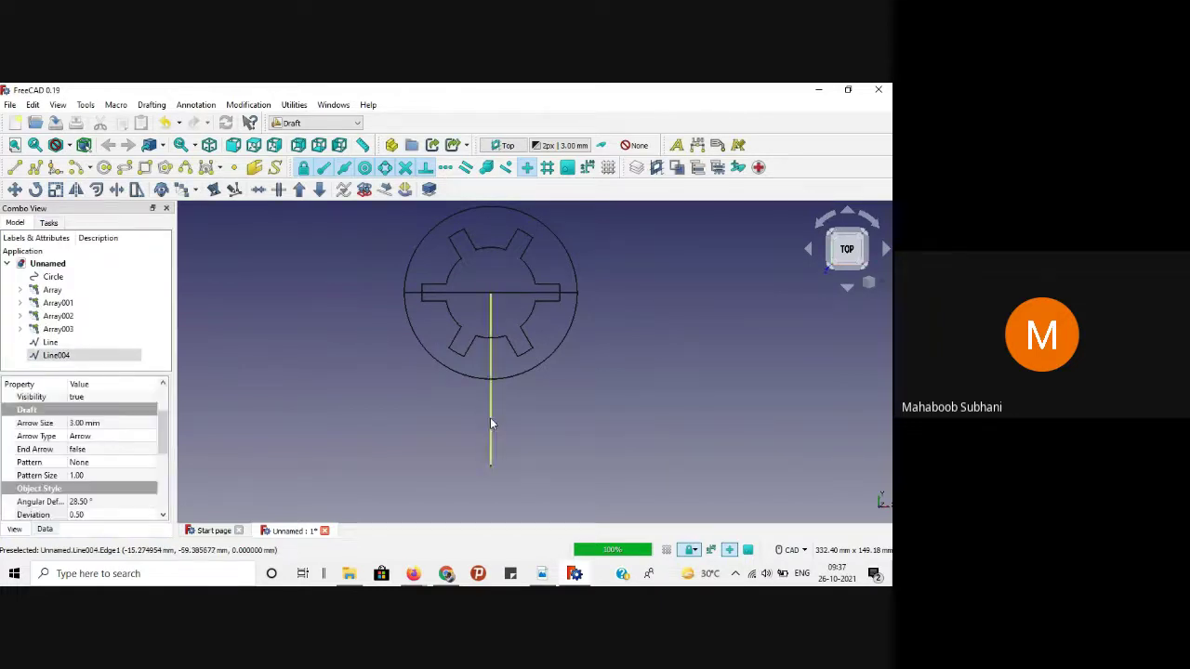
pyautogui.click(96, 189)
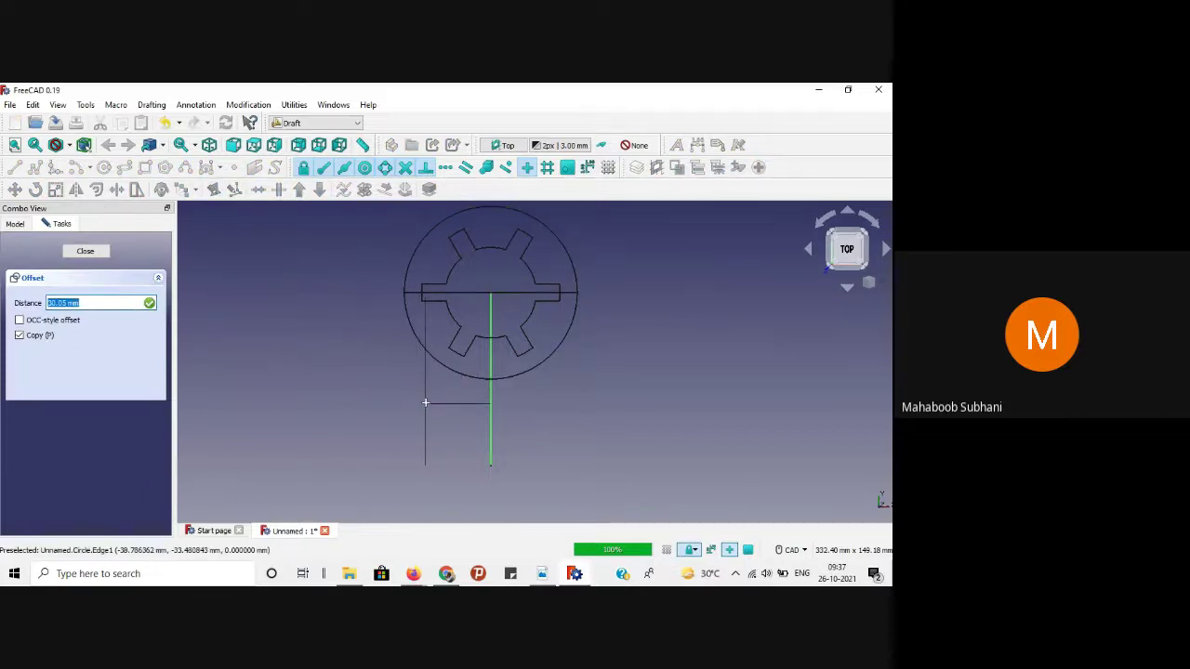
pyautogui.write('40')
pyautogui.press('Return')
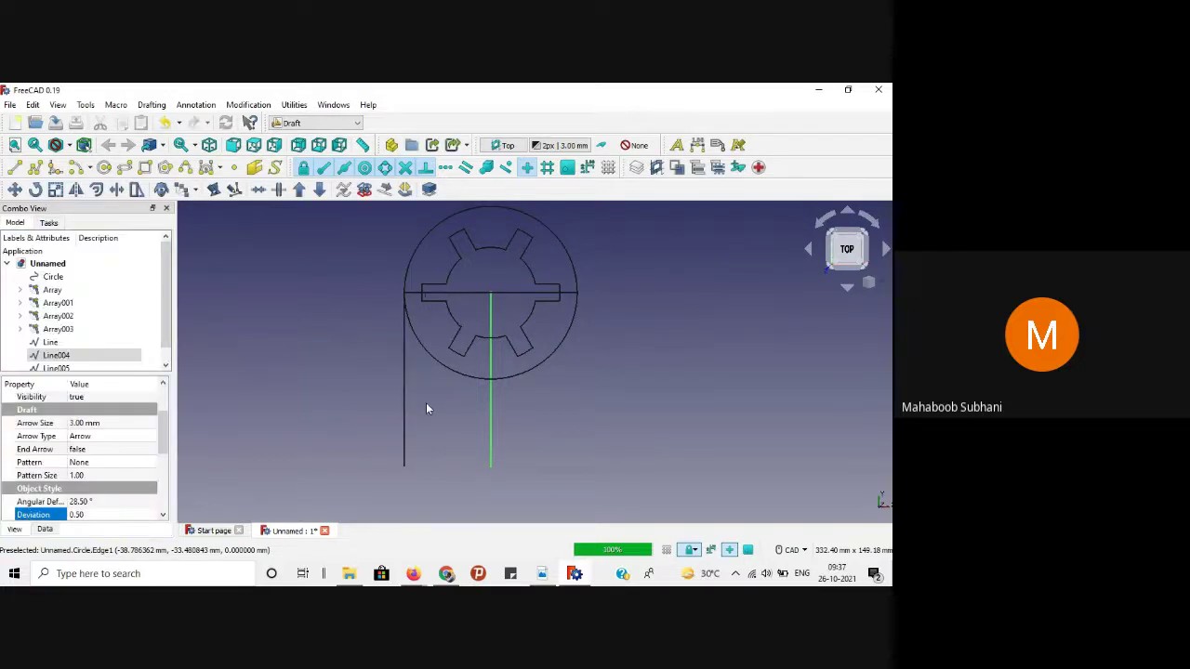
# Step: Offset another copy of the central vertical line about 55 mm to the left, beyond the first copy
pyautogui.click(466, 445)
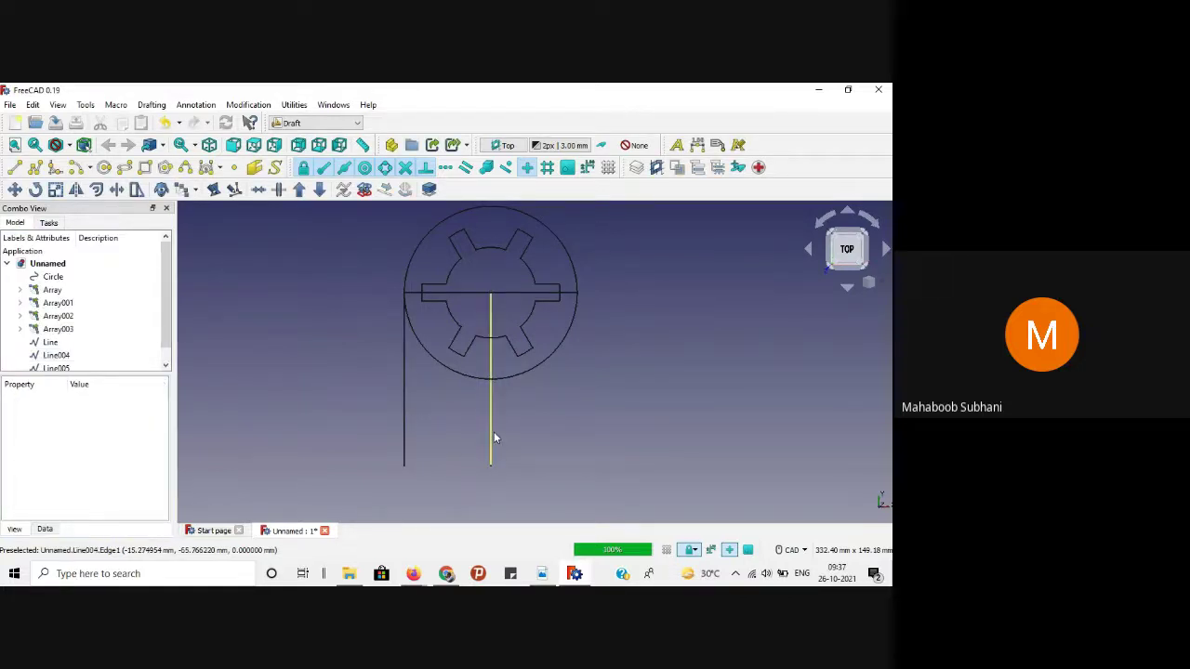
pyautogui.click(490, 437)
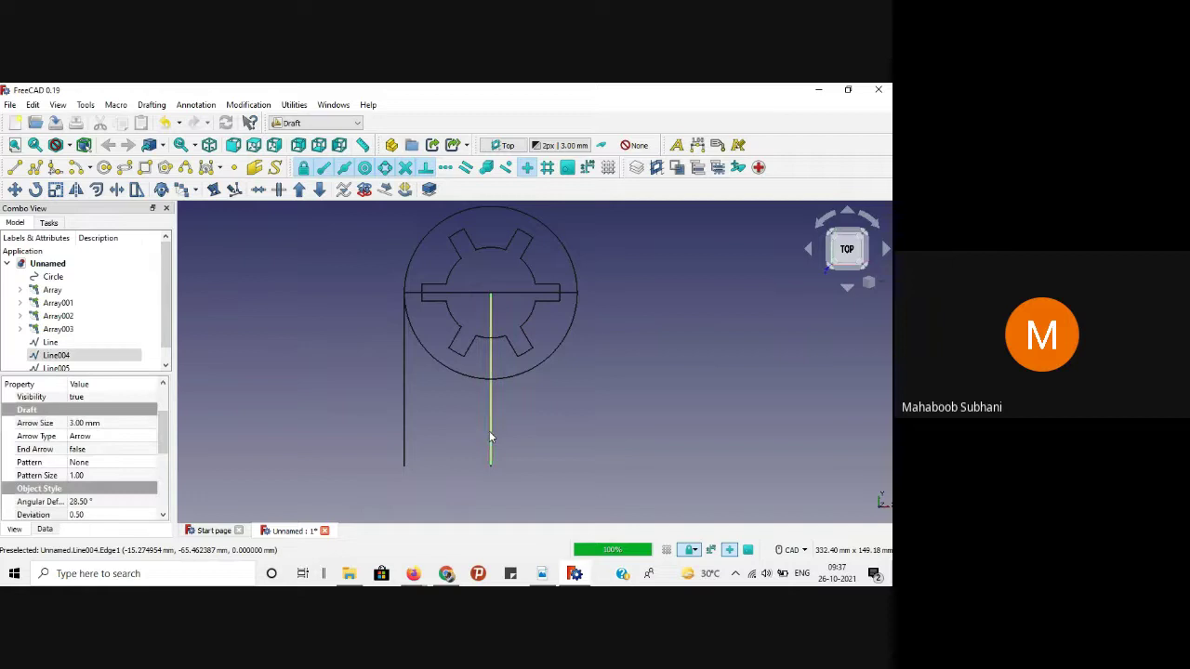
pyautogui.click(97, 188)
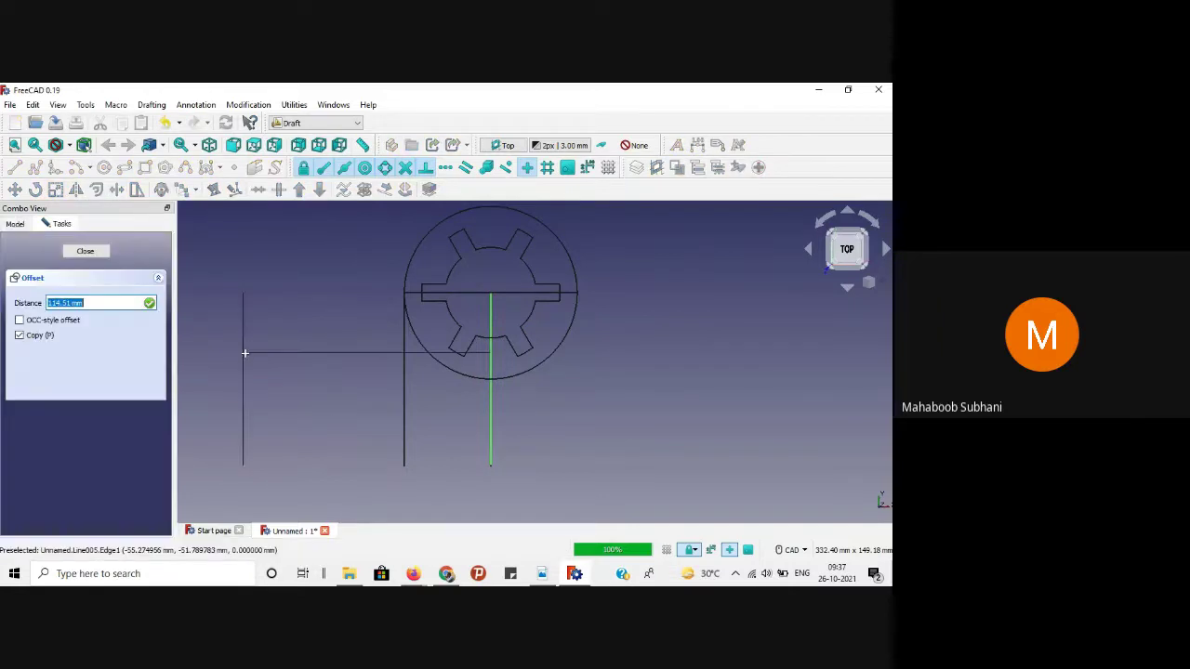
pyautogui.click(369, 370)
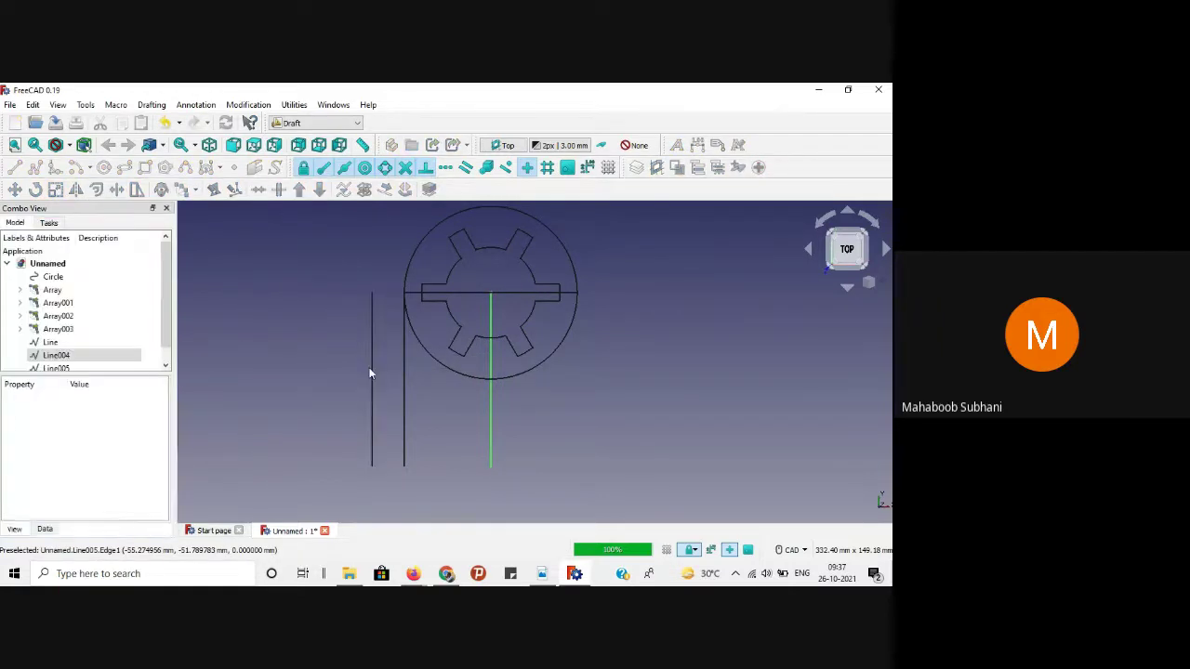
pyautogui.click(371, 373)
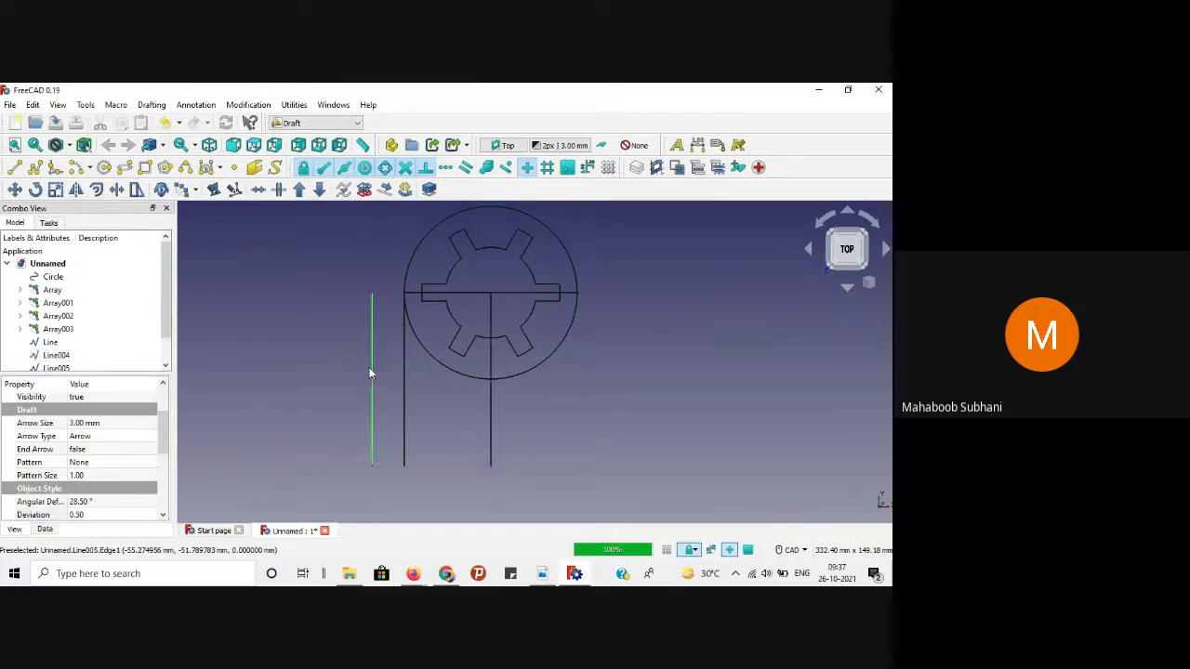
# Step: Delete the horizontal line that crosses the outer circle from quadrant to quadrant
pyautogui.click(412, 296)
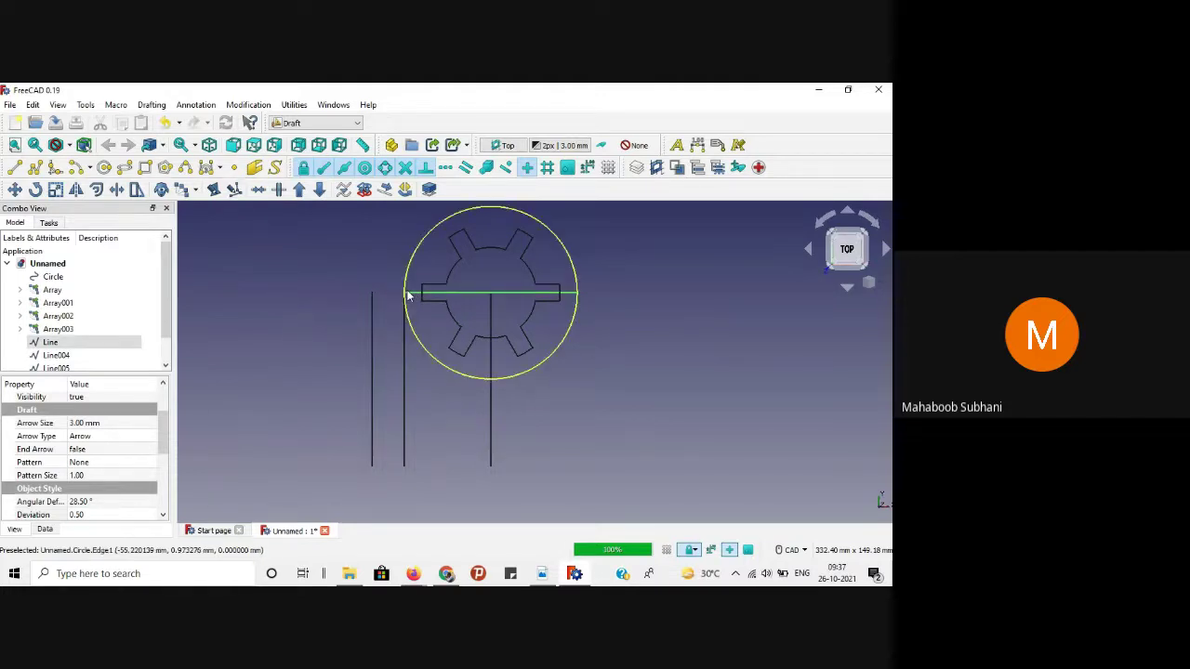
pyautogui.press('Delete')
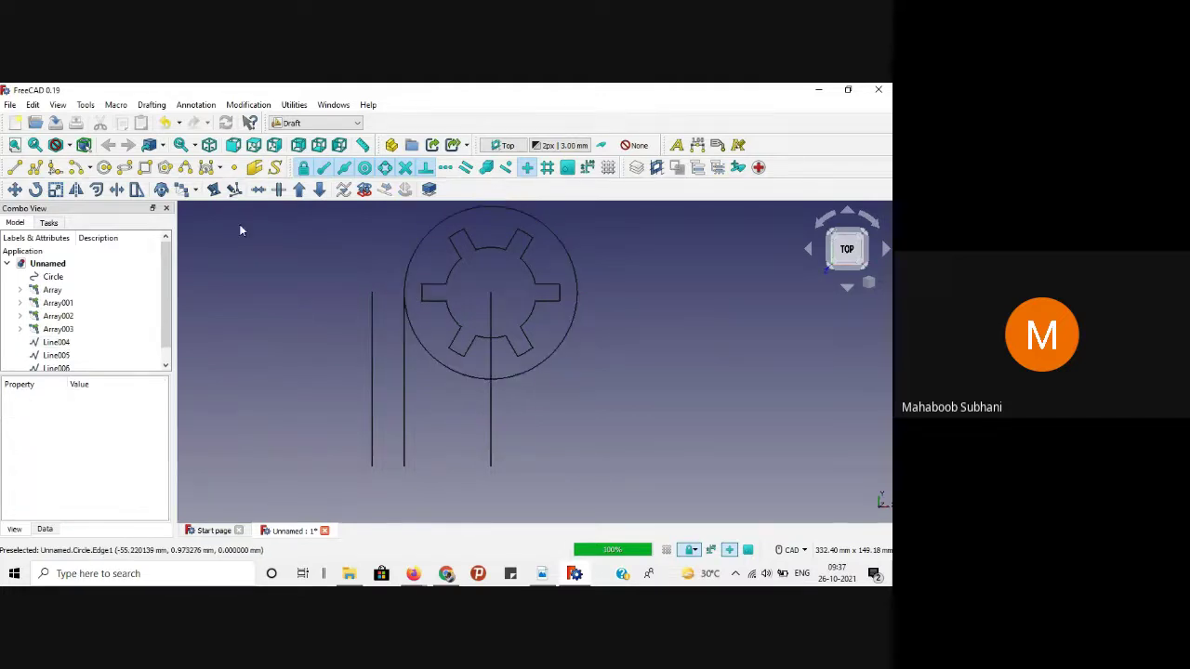
pyautogui.click(19, 168)
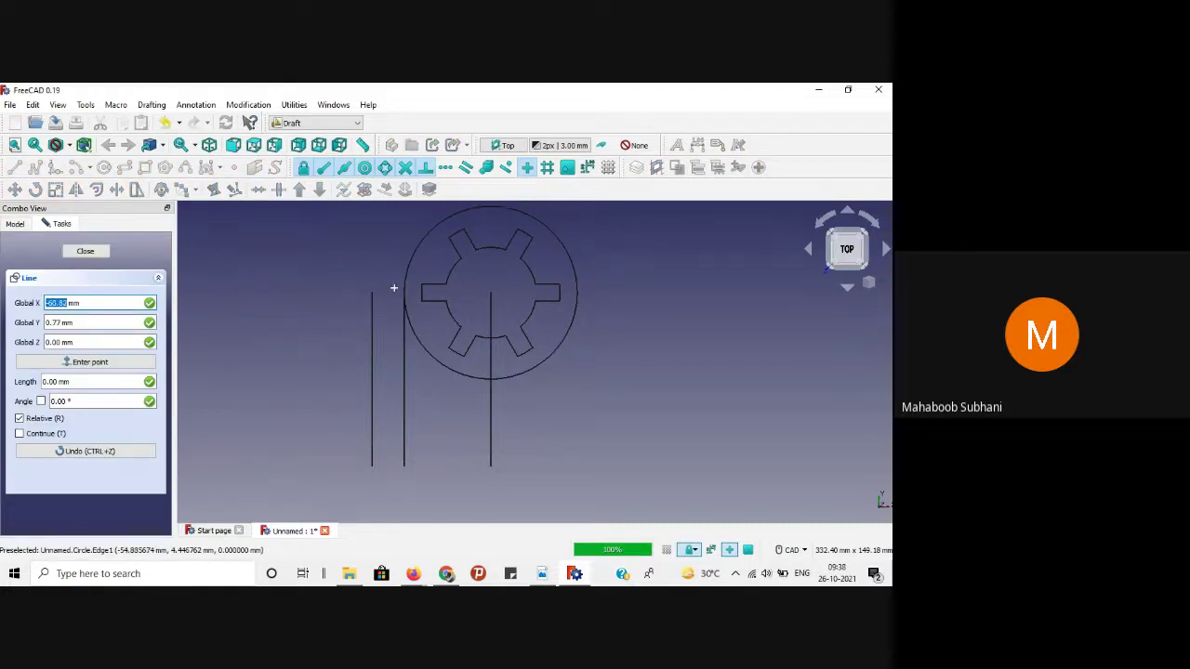
pyautogui.click(371, 293)
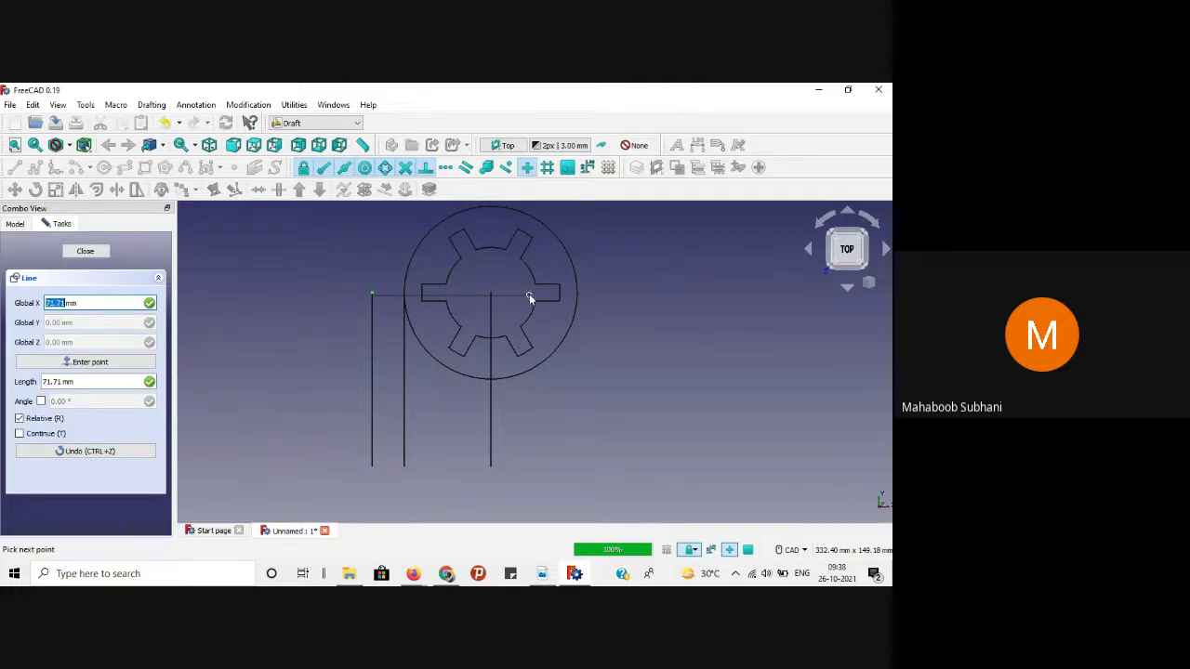
pyautogui.press('Escape')
pyautogui.scroll(2, 356, 272)
pyautogui.scroll(-1, 238, 236)
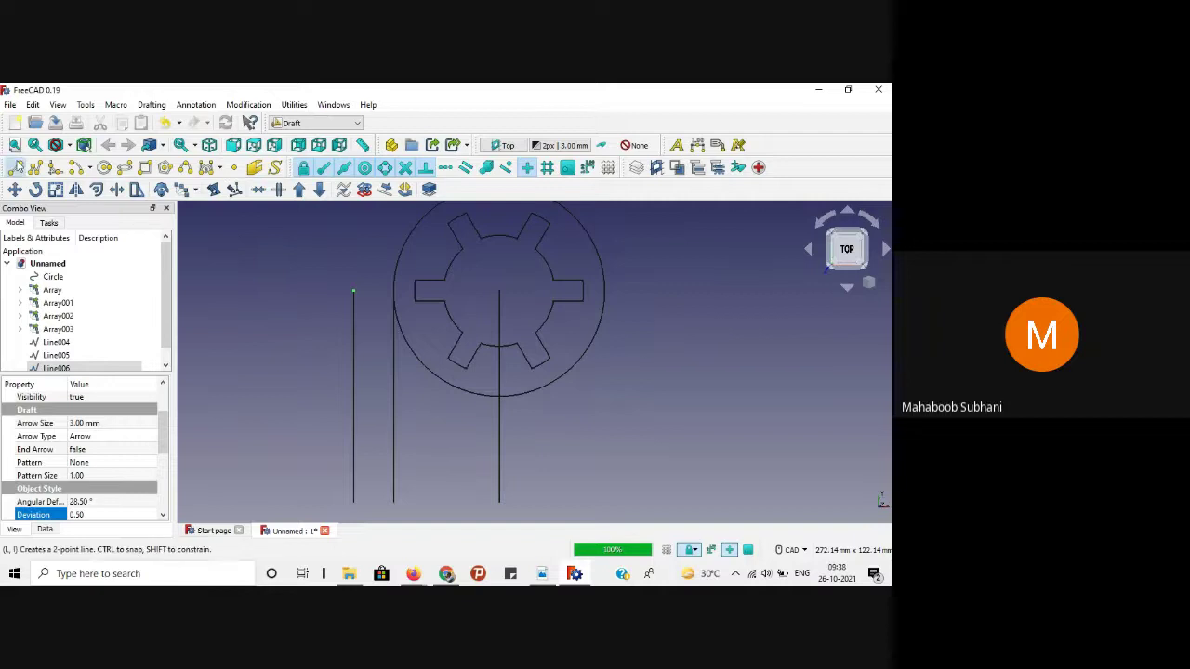
# Step: Draw a horizontal line from the outer circle's centre leftward to just past the outermost vertical line
pyautogui.click(14, 167)
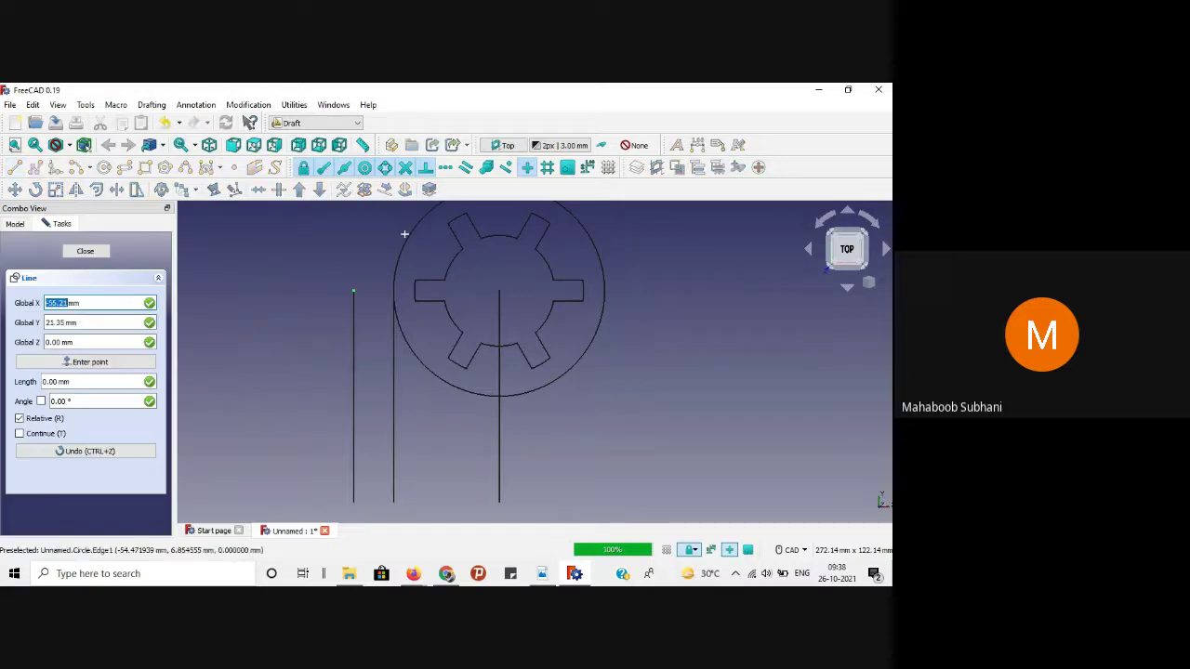
pyautogui.click(499, 292)
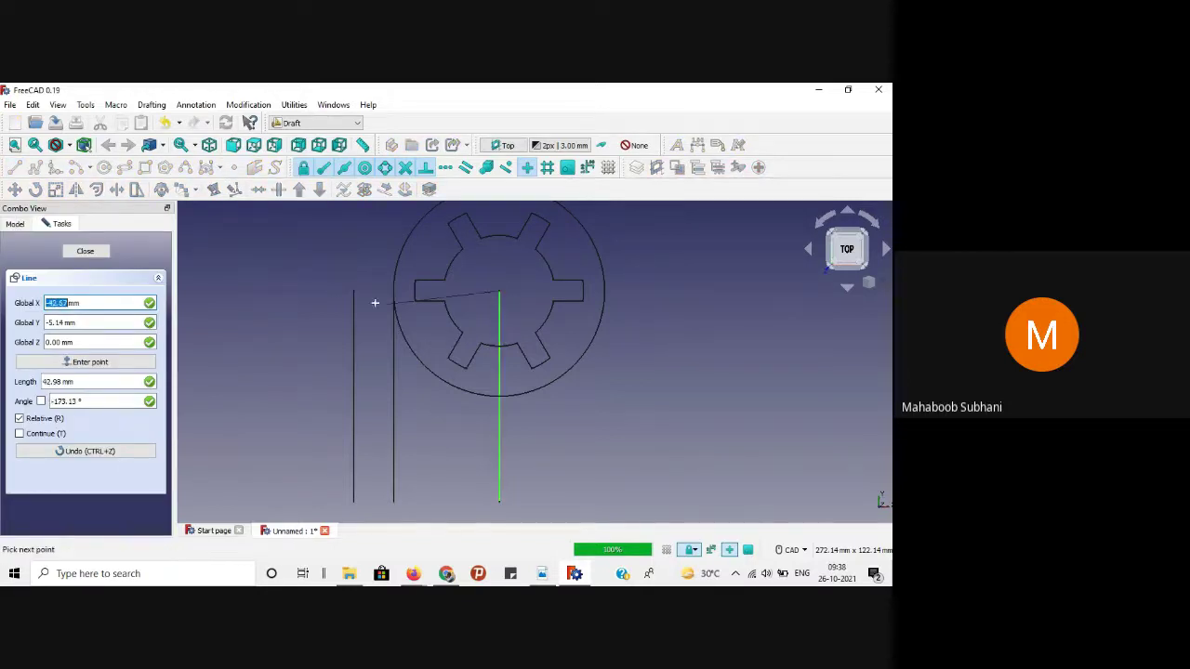
pyautogui.click(337, 291)
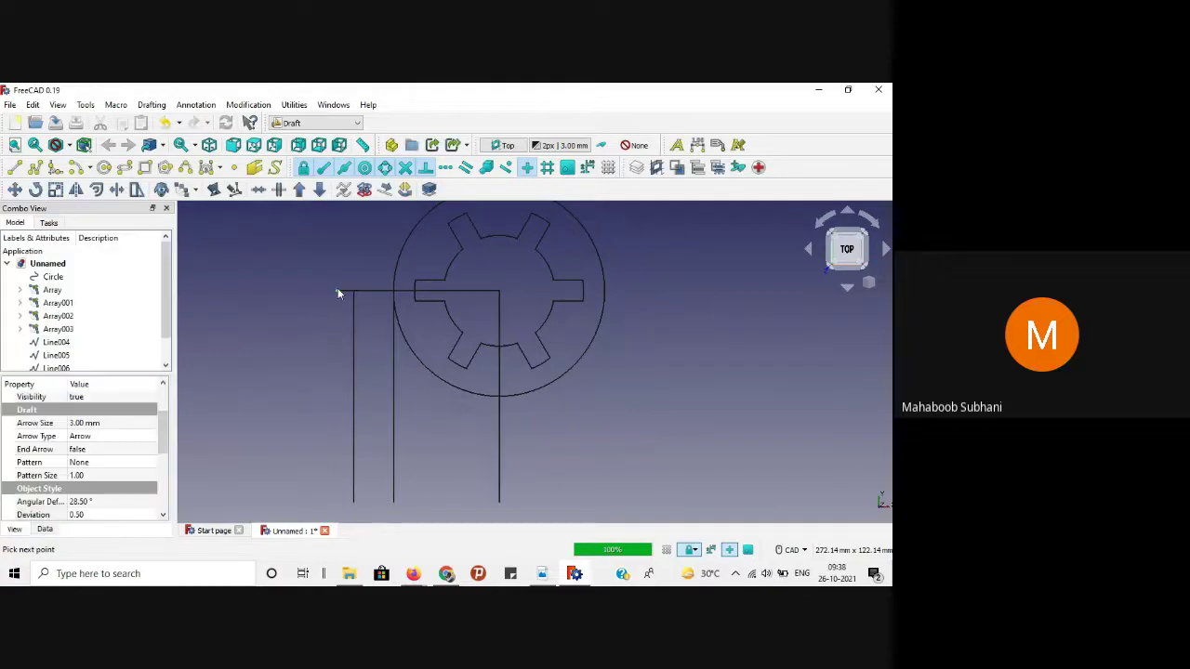
pyautogui.scroll(3, 334, 292)
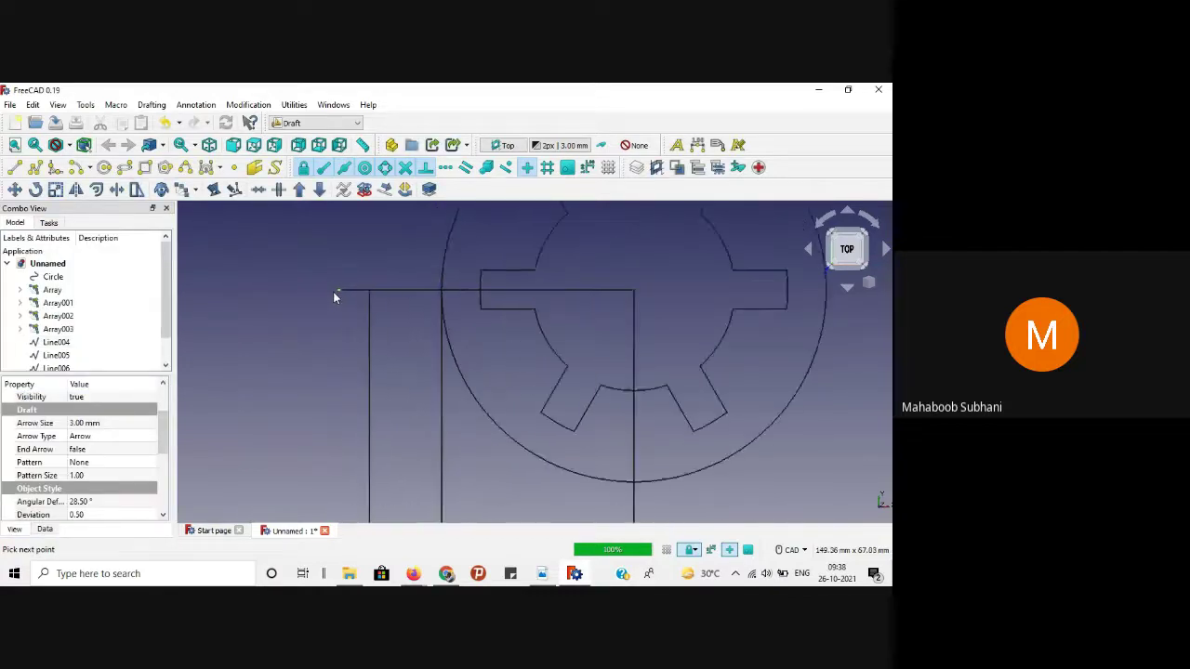
pyautogui.scroll(-4, 332, 291)
pyautogui.click(278, 357)
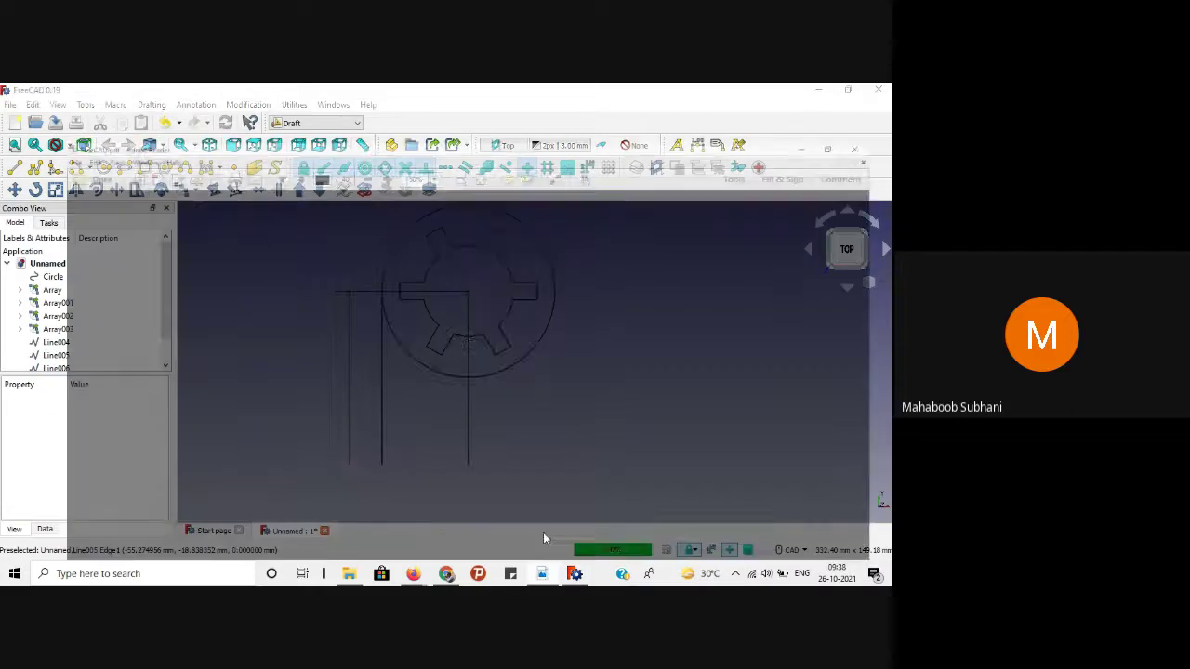
# Step: Recheck the vertical and horizontal spacings of the lower circles in the Adobe Reader drawing, and return to FreeCAD
pyautogui.click(542, 532)
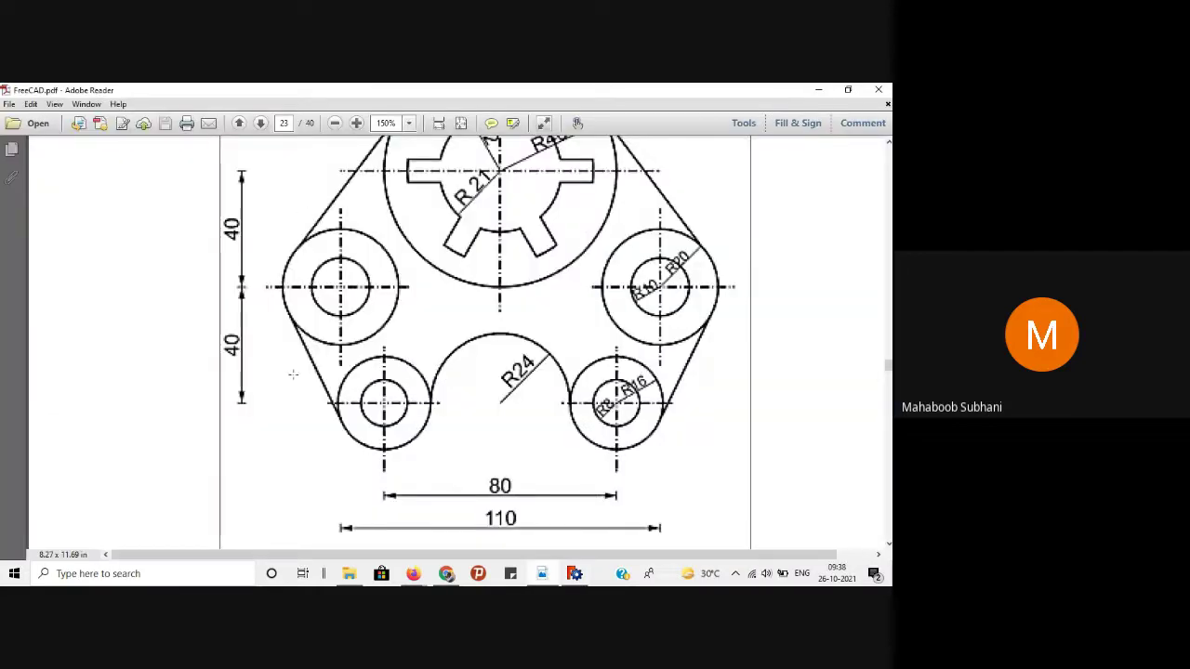
pyautogui.click(574, 574)
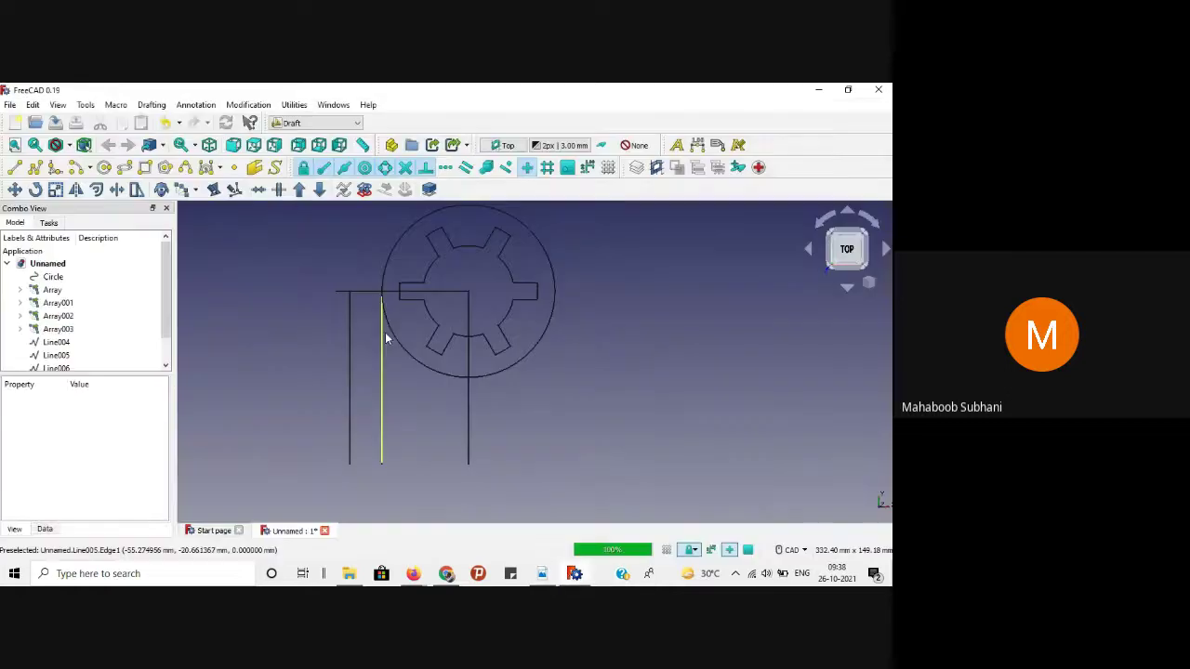
# Step: Offset a copy of the horizontal line through the outer circle's centre 40 mm downward
pyautogui.click(363, 295)
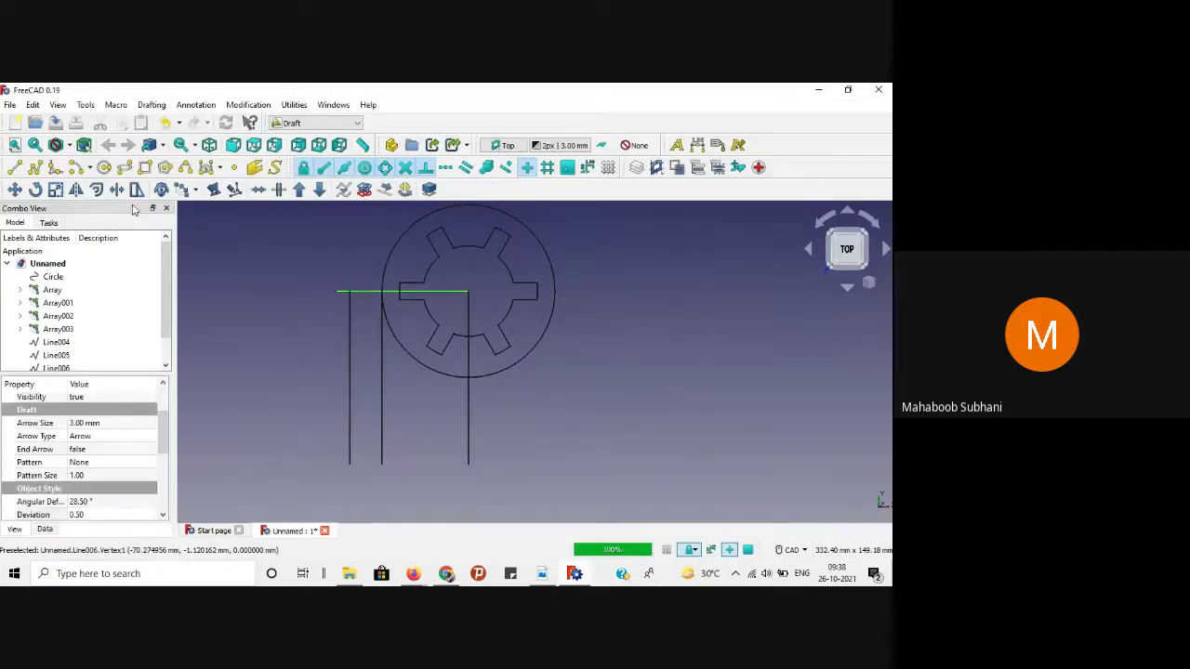
pyautogui.click(96, 192)
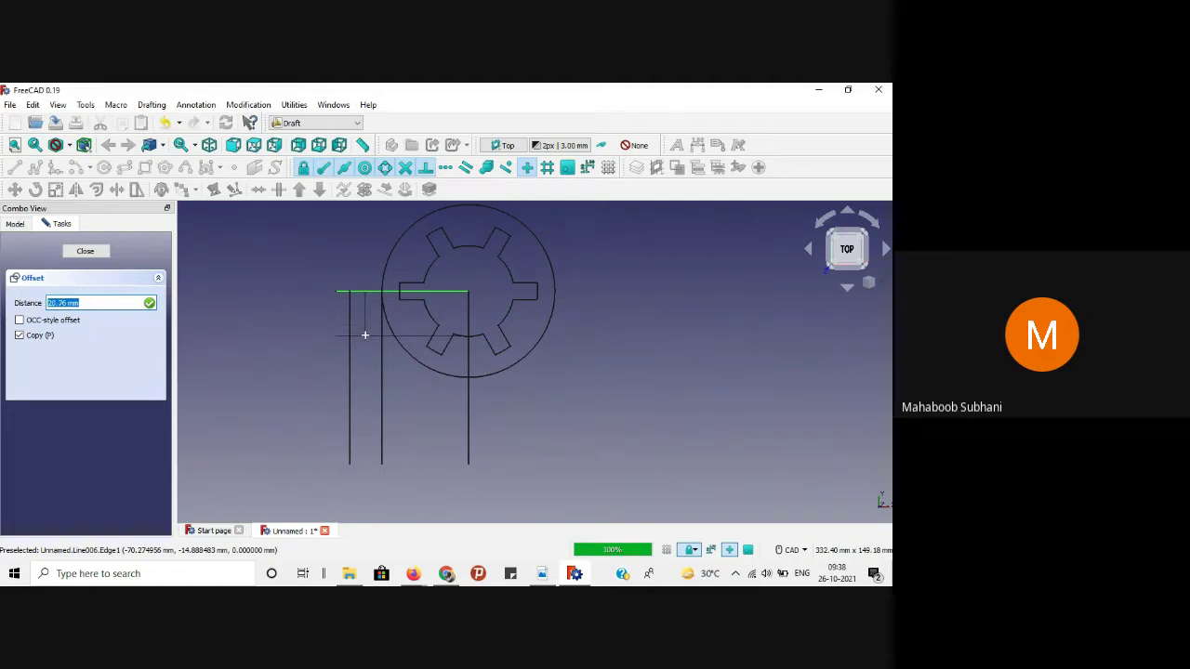
pyautogui.write('40')
pyautogui.press('Return')
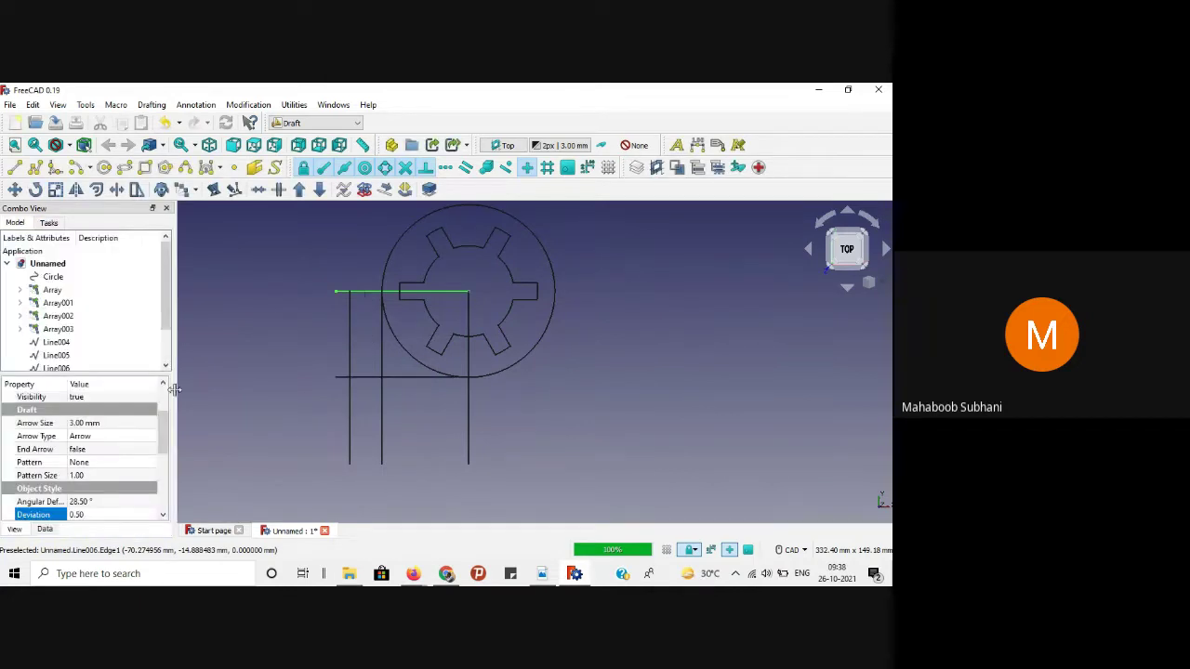
# Step: Offset a copy of the horizontal line at the outer circle's lowest point another 40 mm downward
pyautogui.click(359, 377)
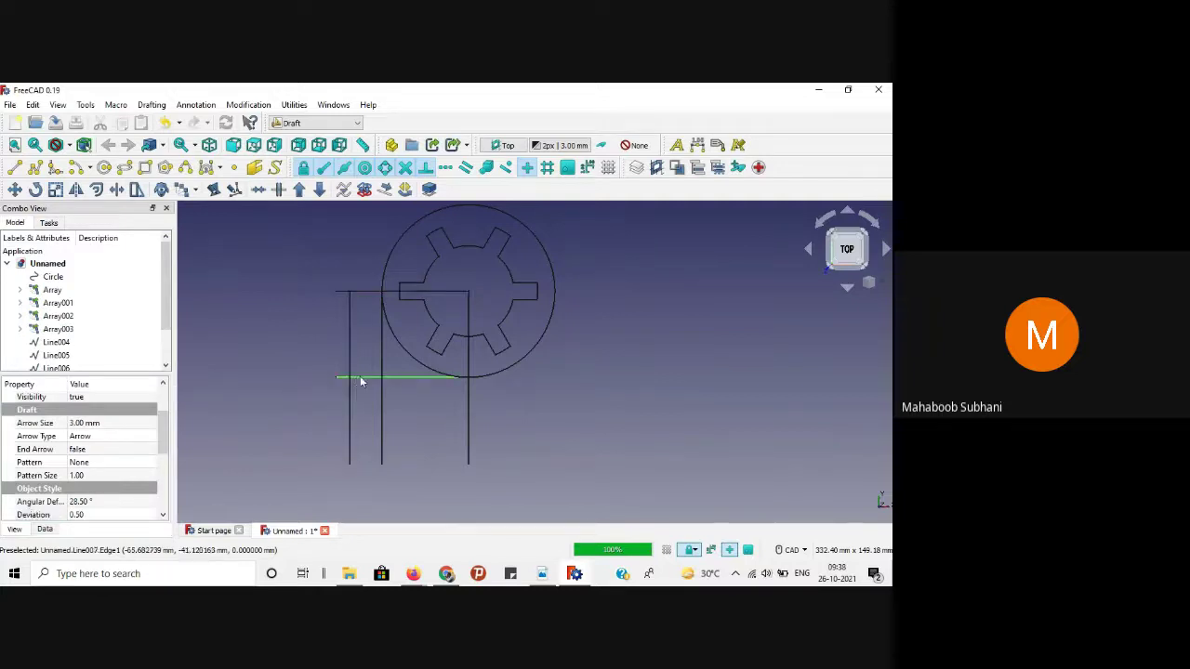
pyautogui.click(97, 191)
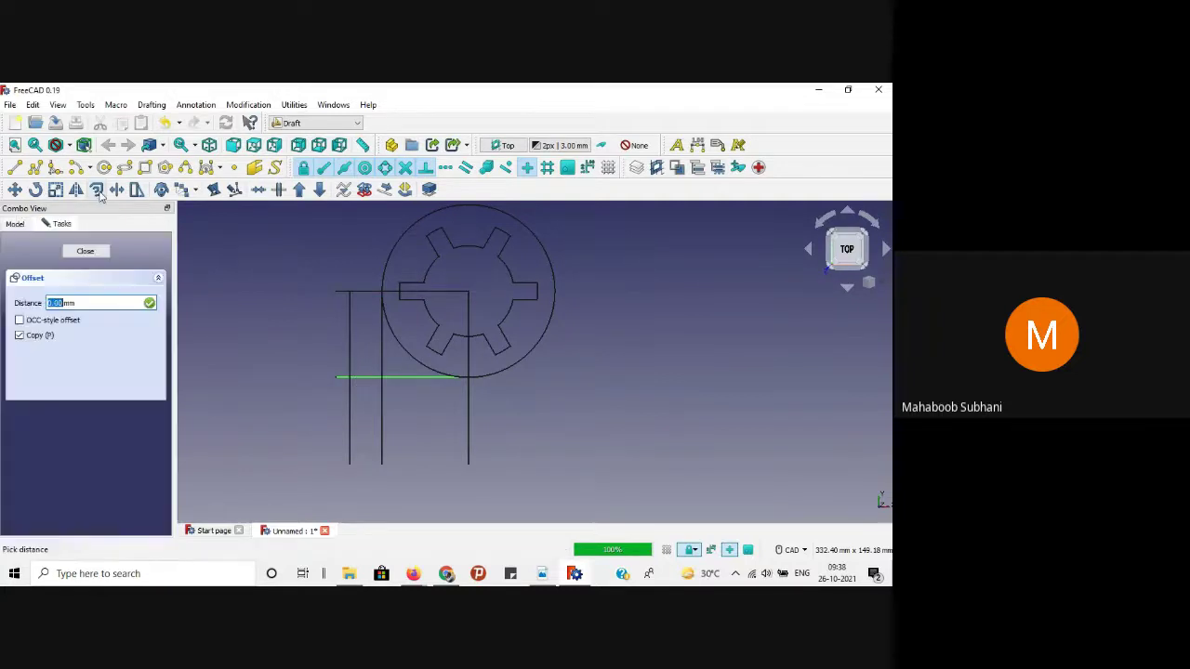
pyautogui.write('4')
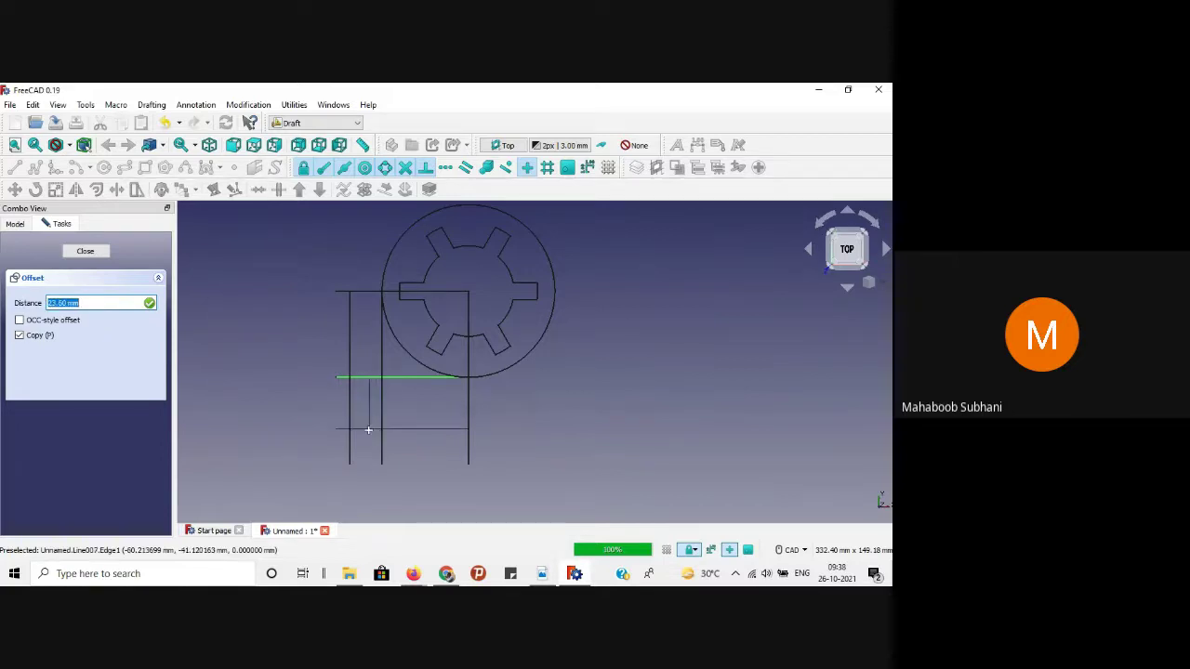
pyautogui.write('4')
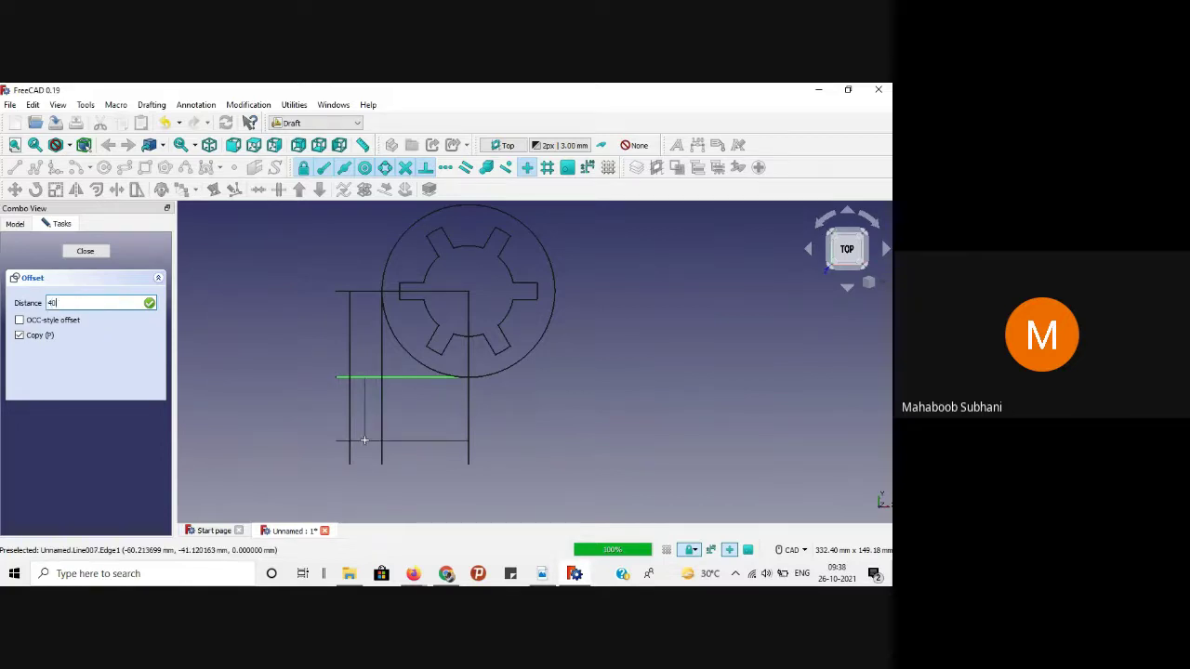
pyautogui.write('0')
pyautogui.press('Return')
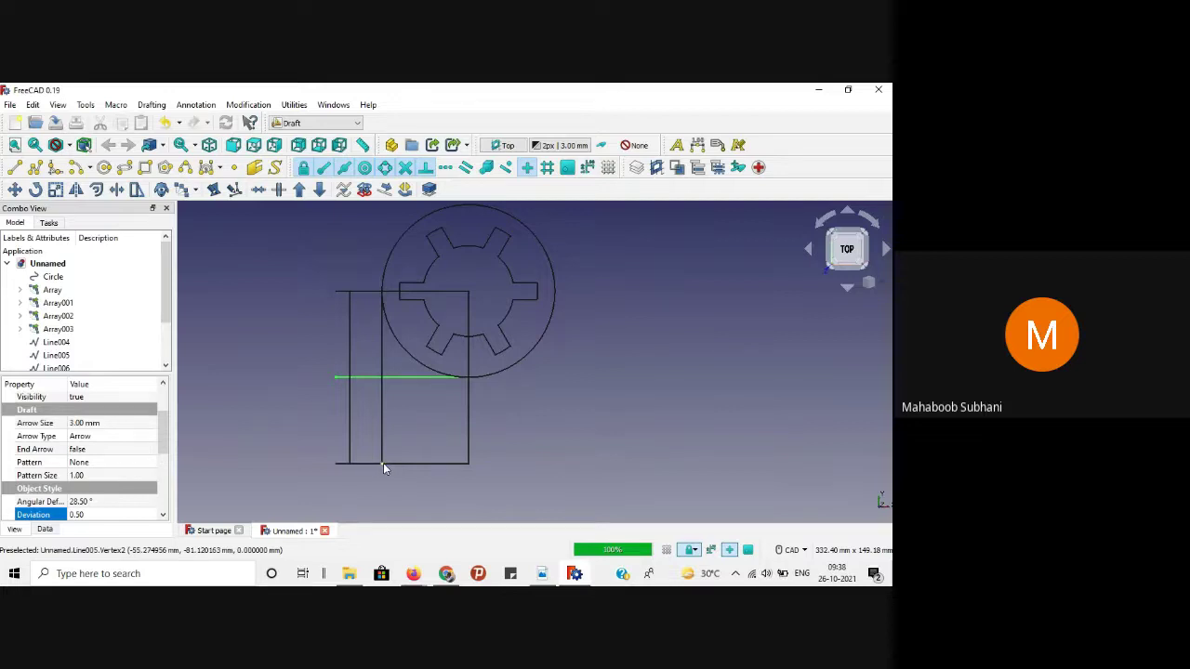
# Step: Check the radii of the lower circles in the Adobe Reader drawing, and return to FreeCAD
pyautogui.click(542, 574)
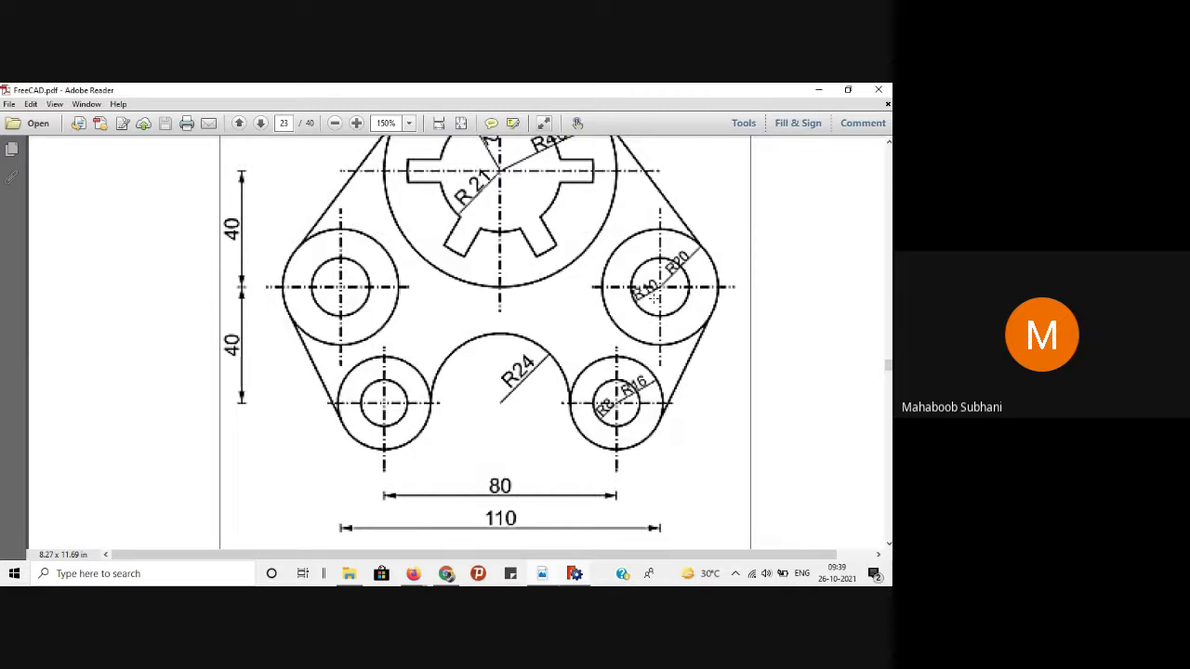
pyautogui.click(818, 89)
pyautogui.click(574, 574)
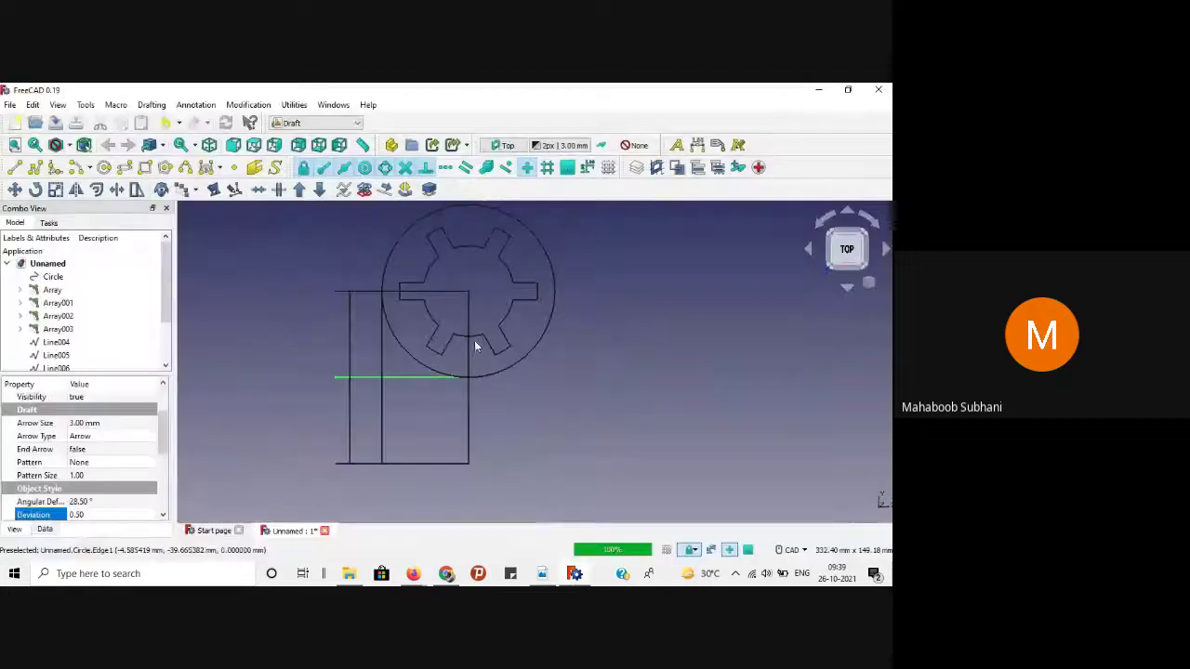
# Step: Draw a circle of radius 20 mm centred where the outermost vertical line crosses the middle horizontal line
pyautogui.click(105, 171)
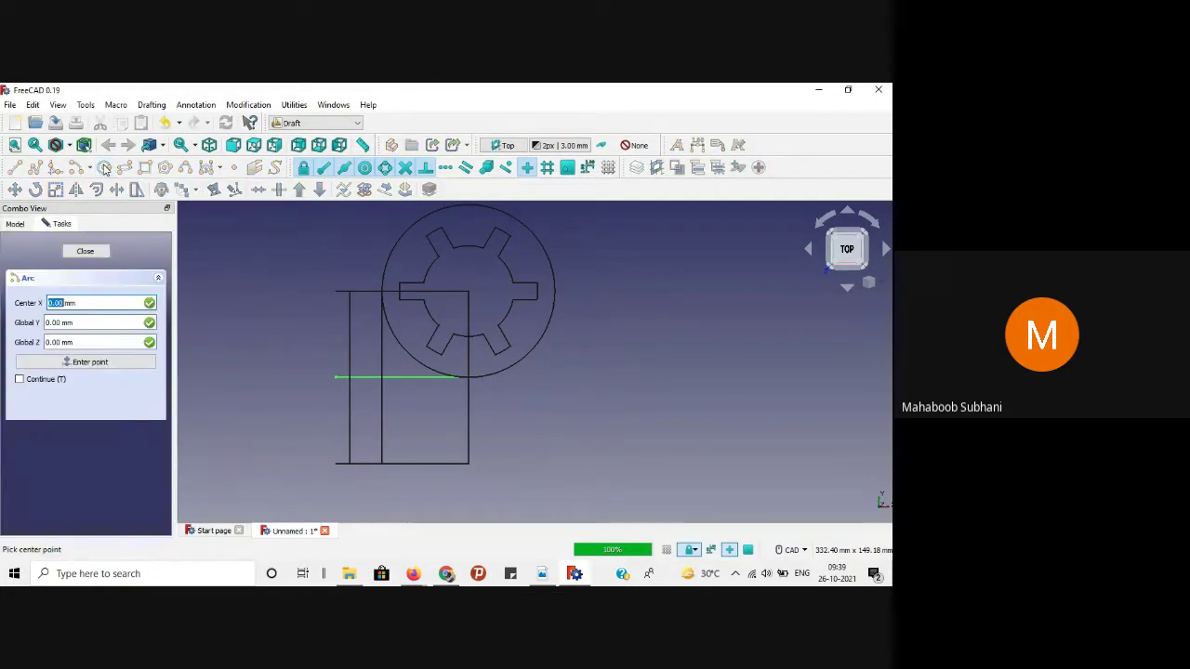
pyautogui.scroll(5, 324, 359)
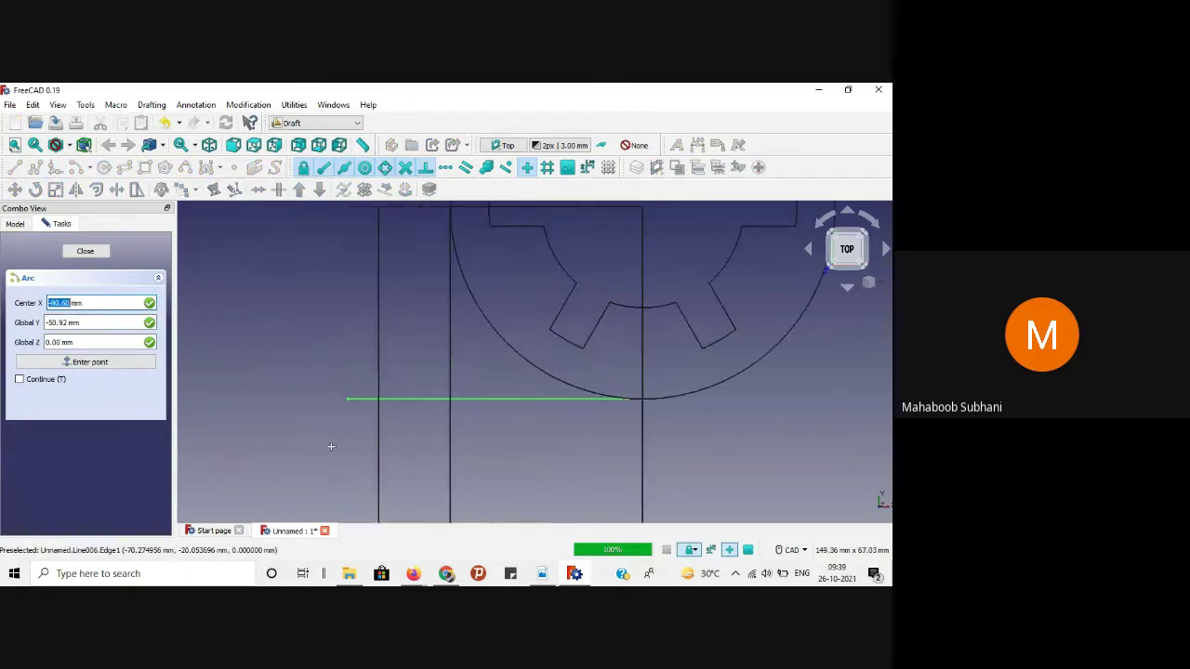
pyautogui.click(379, 400)
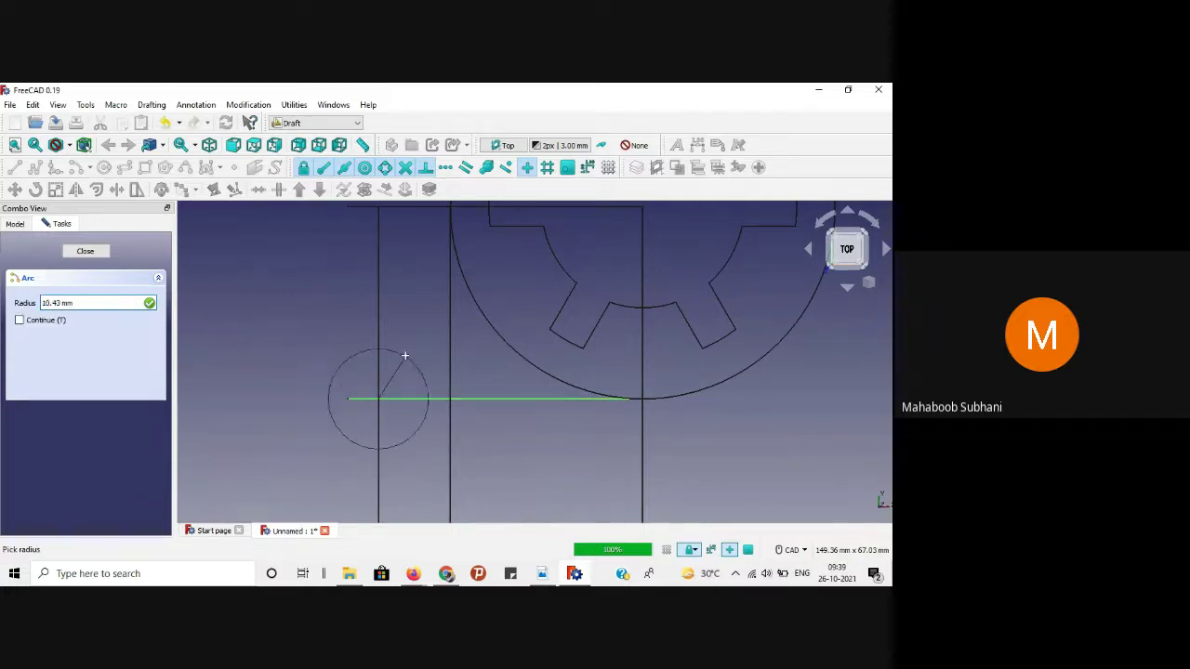
pyautogui.press('BackSpace')
pyautogui.press('BackSpace')
pyautogui.press('BackSpace')
pyautogui.press('BackSpace')
pyautogui.press('BackSpace')
pyautogui.press('BackSpace')
pyautogui.press('BackSpace')
pyautogui.press('BackSpace')
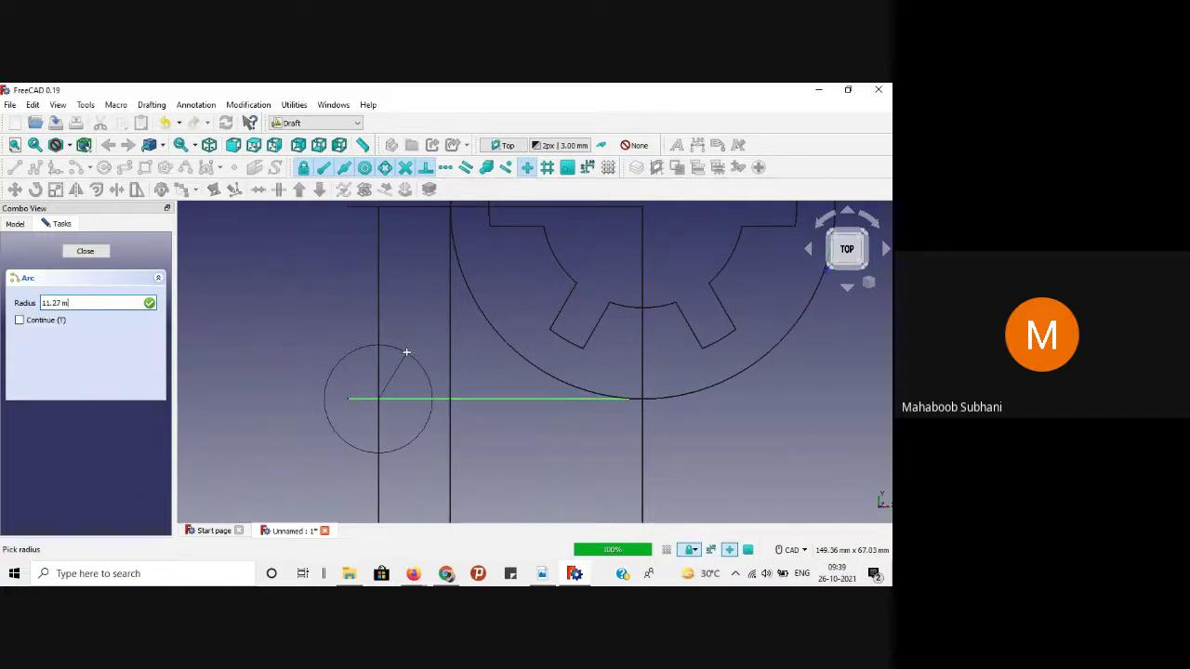
pyautogui.write('20')
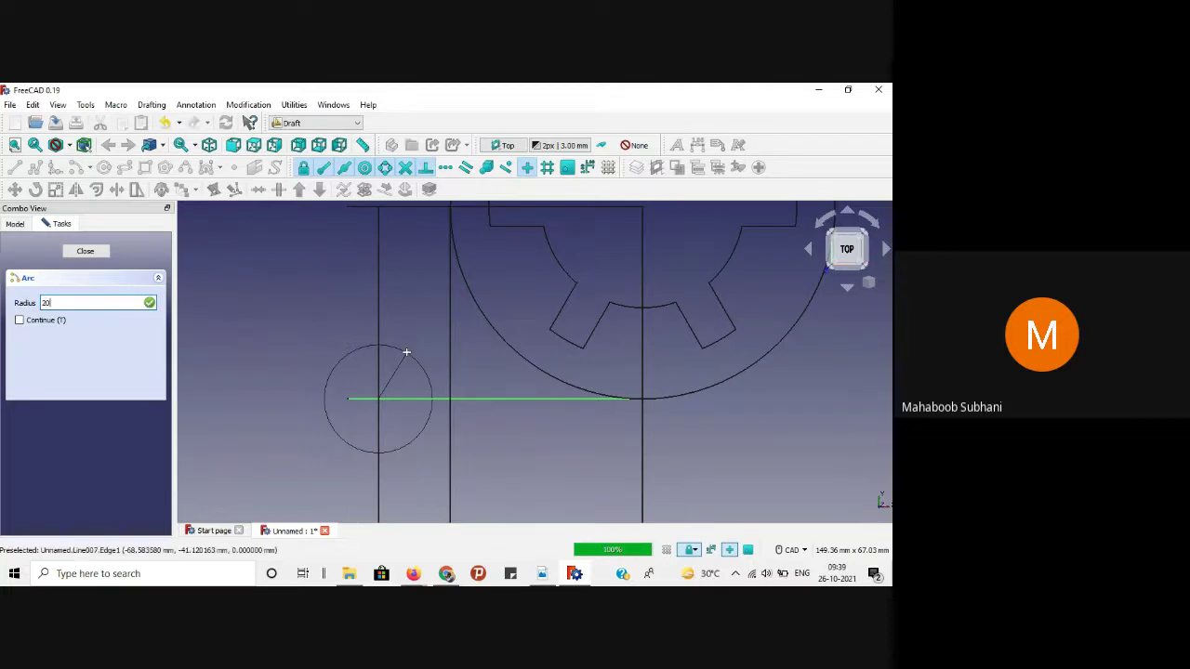
pyautogui.press('Return')
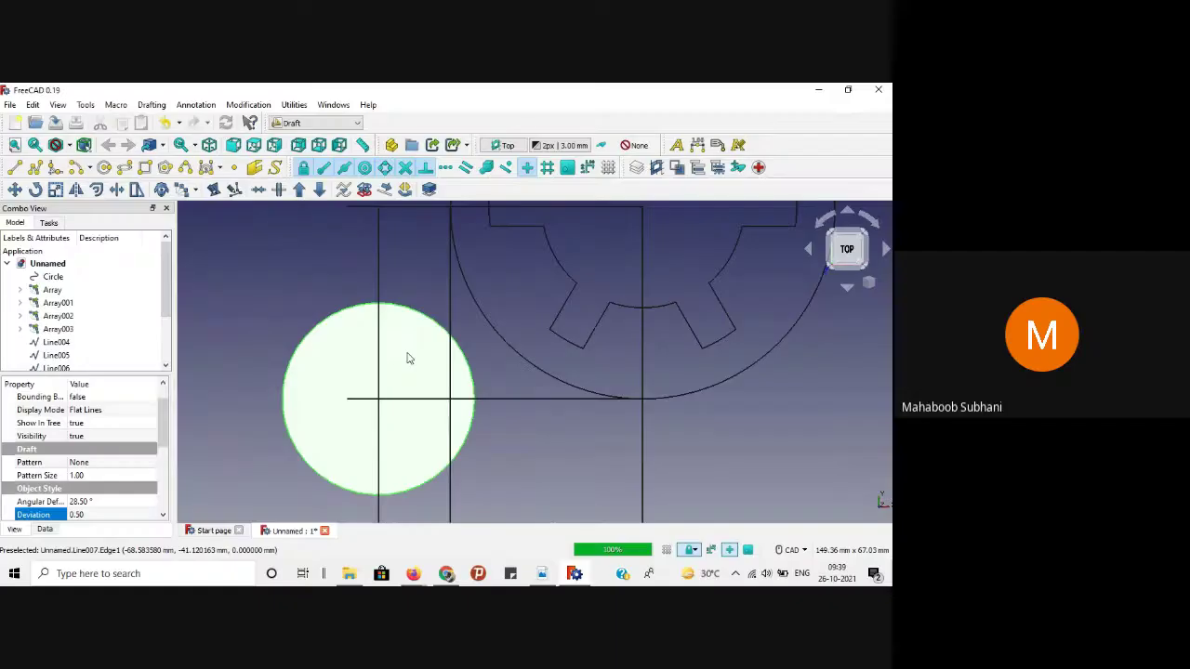
# Step: Set the display mode of the 20 mm radius circle to Wireframe
pyautogui.scroll(-2, 316, 349)
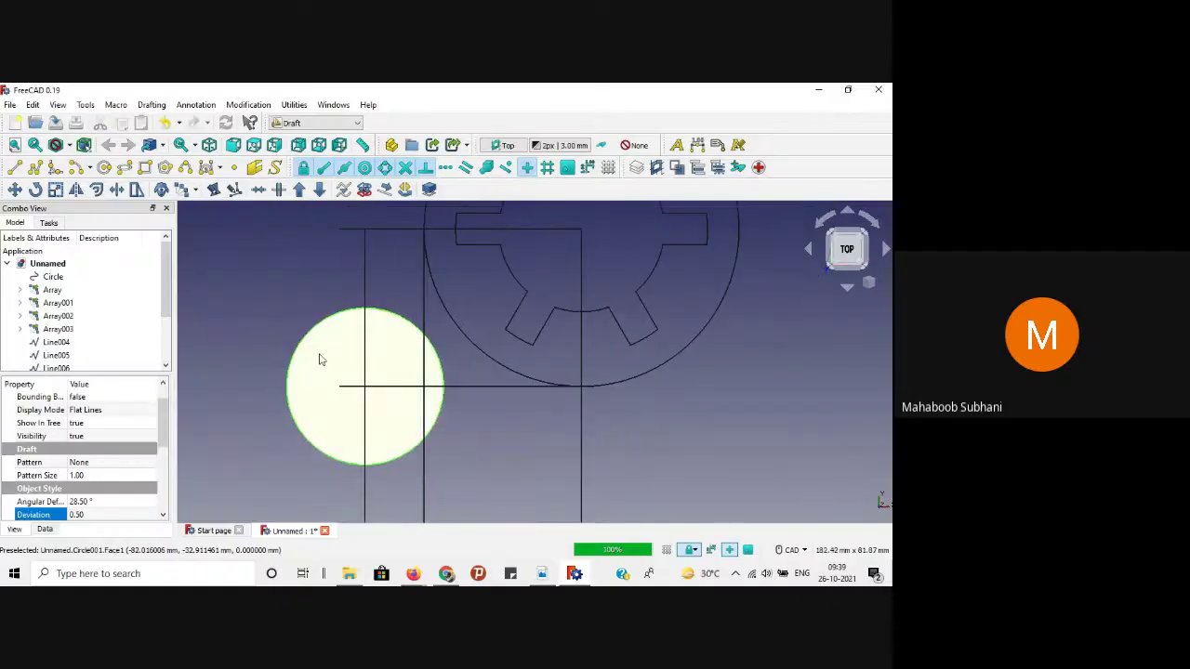
pyautogui.click(98, 411)
pyautogui.click(151, 410)
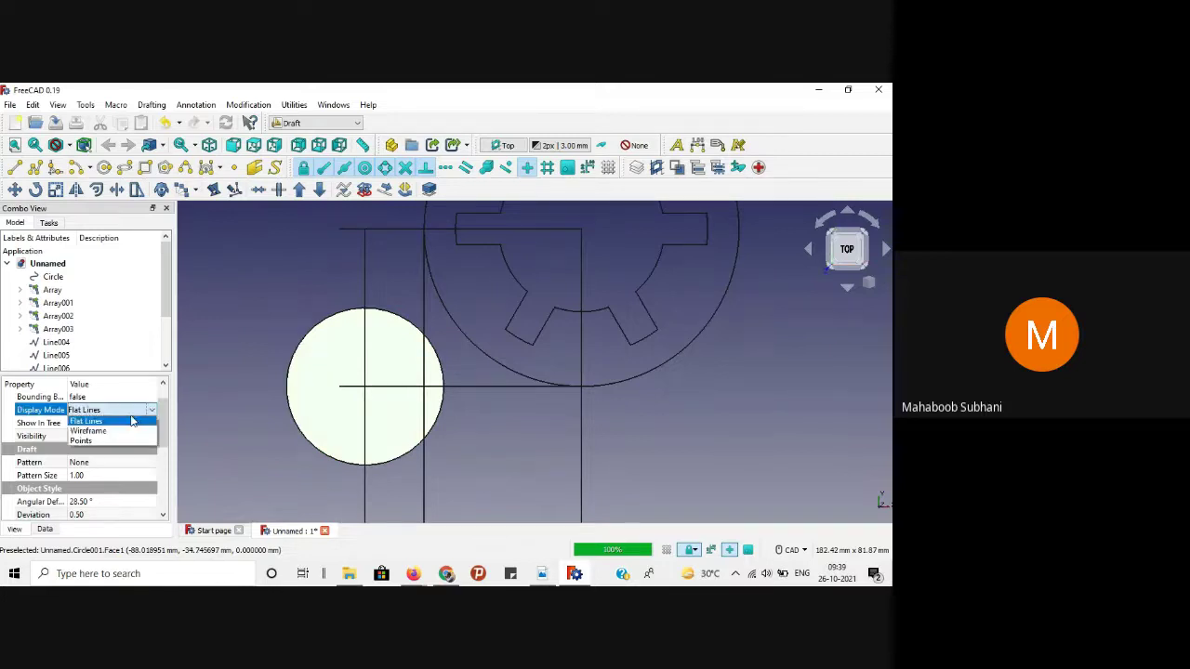
pyautogui.click(93, 436)
# Step: Draw a concentric circle of radius 10 mm inside the 20 mm radius circle
pyautogui.press('a')
pyautogui.press('r')
pyautogui.click(364, 386)
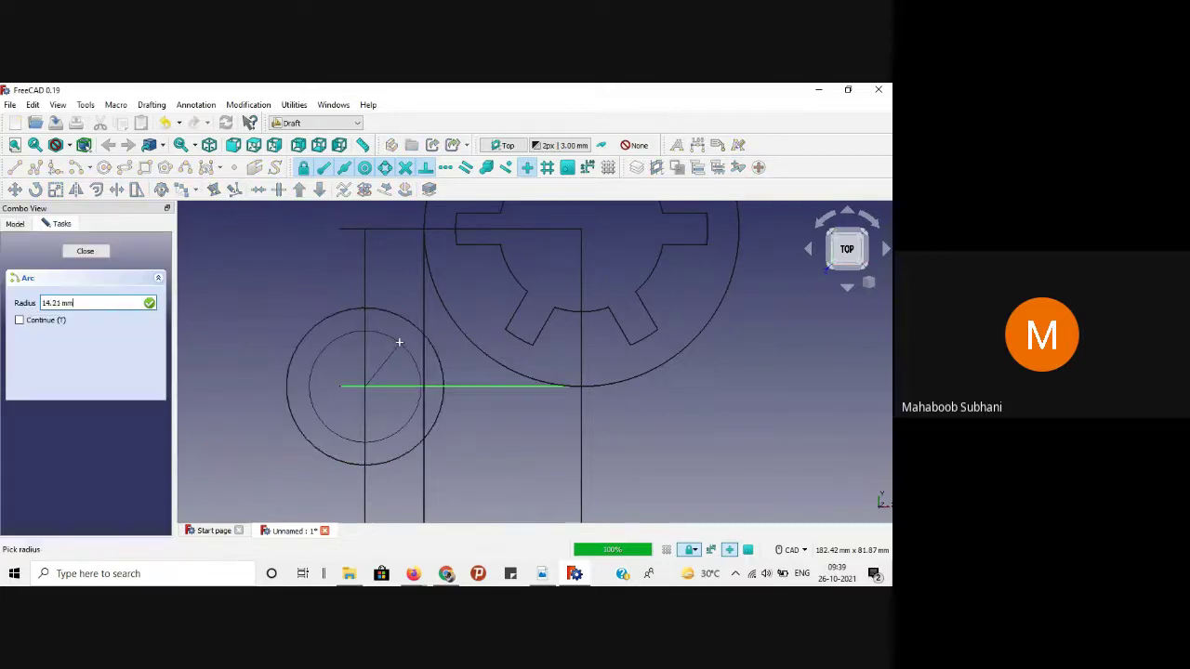
pyautogui.press('BackSpace')
pyautogui.press('BackSpace')
pyautogui.press('BackSpace')
pyautogui.press('BackSpace')
pyautogui.press('BackSpace')
pyautogui.press('BackSpace')
pyautogui.press('BackSpace')
pyautogui.press('BackSpace')
pyautogui.write('0')
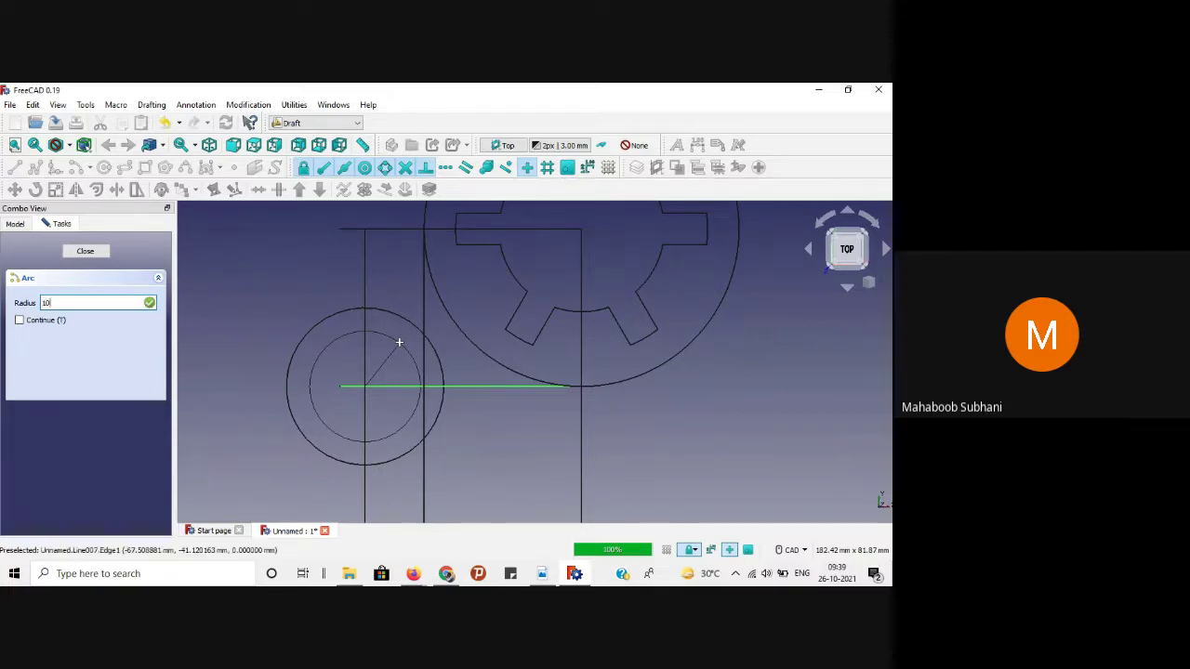
pyautogui.press('Return')
# Step: Set the display mode of the 10 mm radius circle to Wireframe and deselect it
pyautogui.click(242, 367)
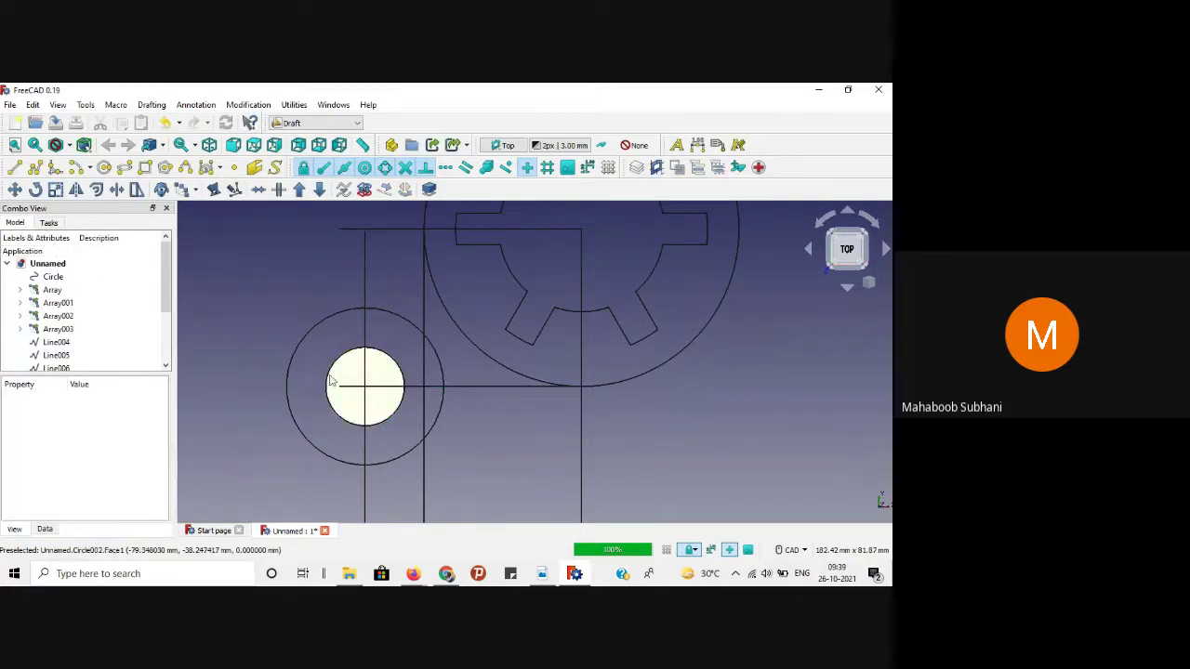
pyautogui.click(342, 381)
pyautogui.click(112, 438)
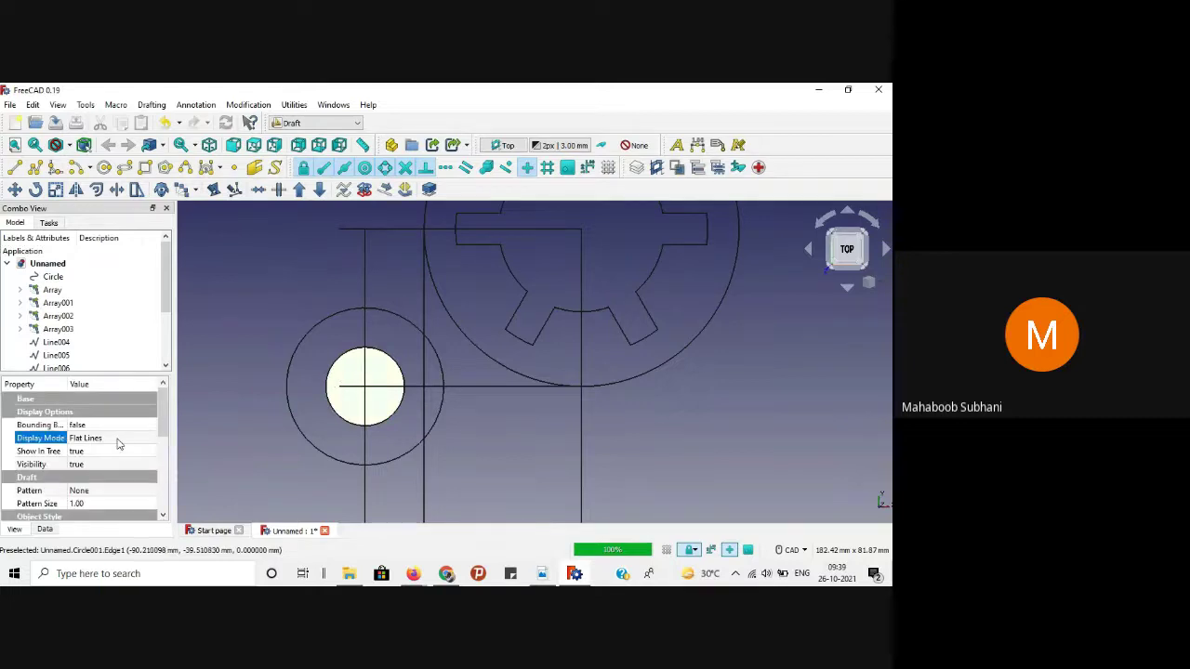
pyautogui.click(112, 437)
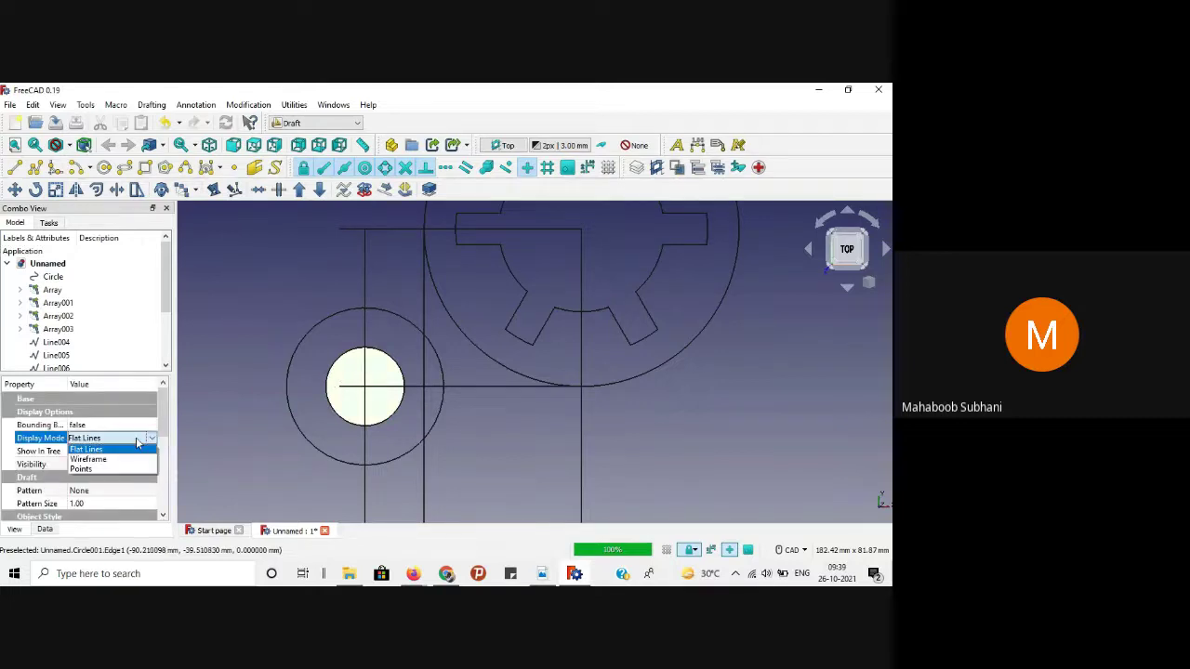
pyautogui.click(89, 459)
pyautogui.click(231, 376)
pyautogui.scroll(-3, 230, 376)
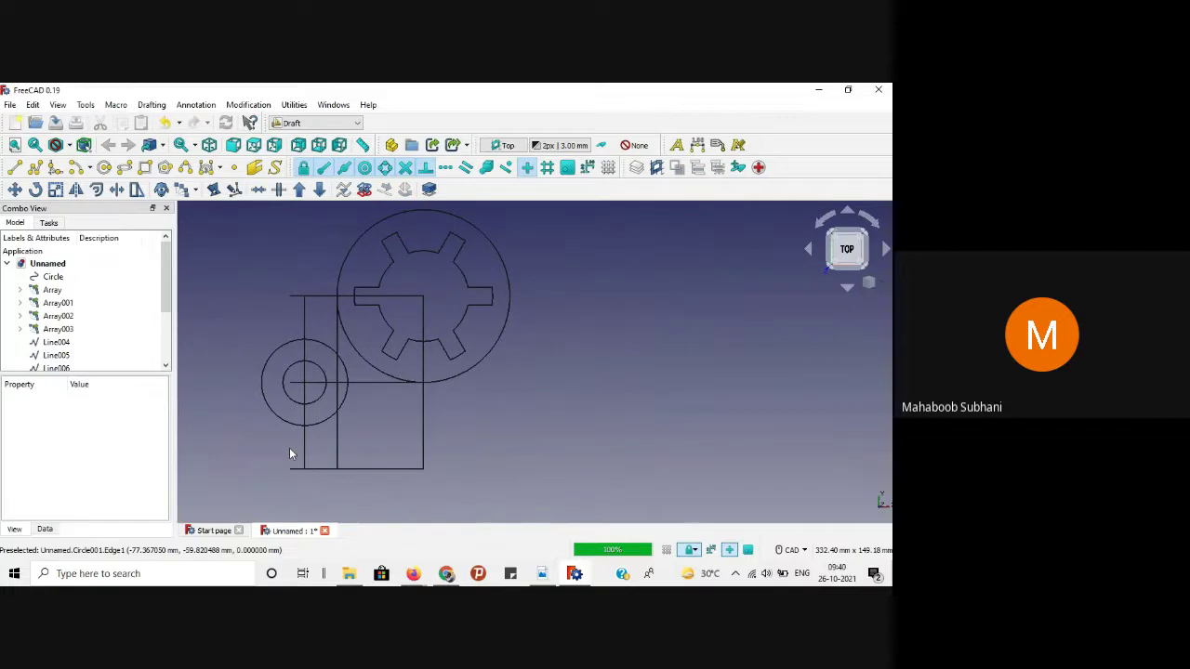
# Step: Check the lowest circles' radii in the Adobe Reader drawing and draw a 16 mm radius circle where the 40 mm vertical offset line meets the lowest horizontal line
pyautogui.click(542, 574)
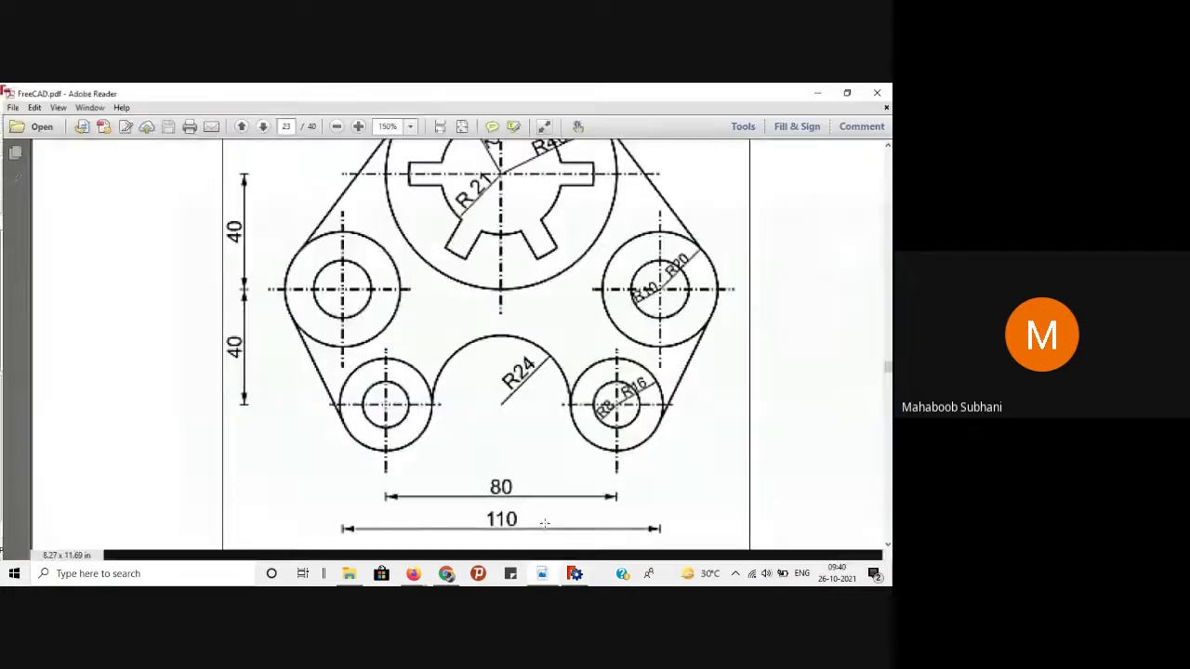
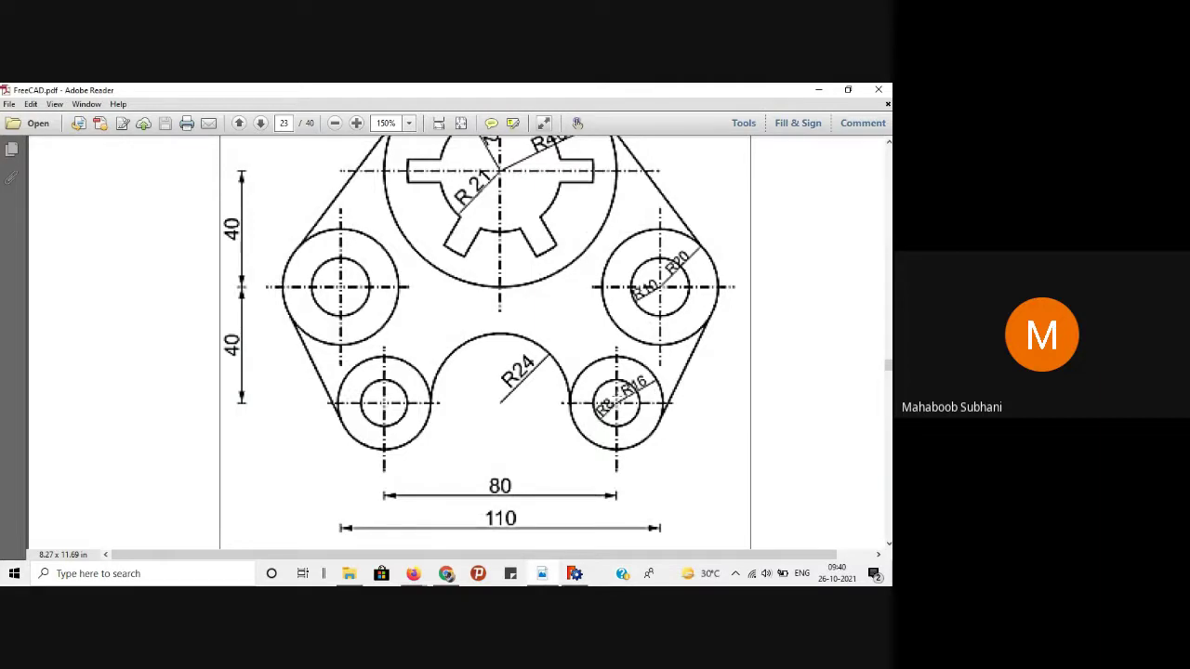
pyautogui.click(818, 89)
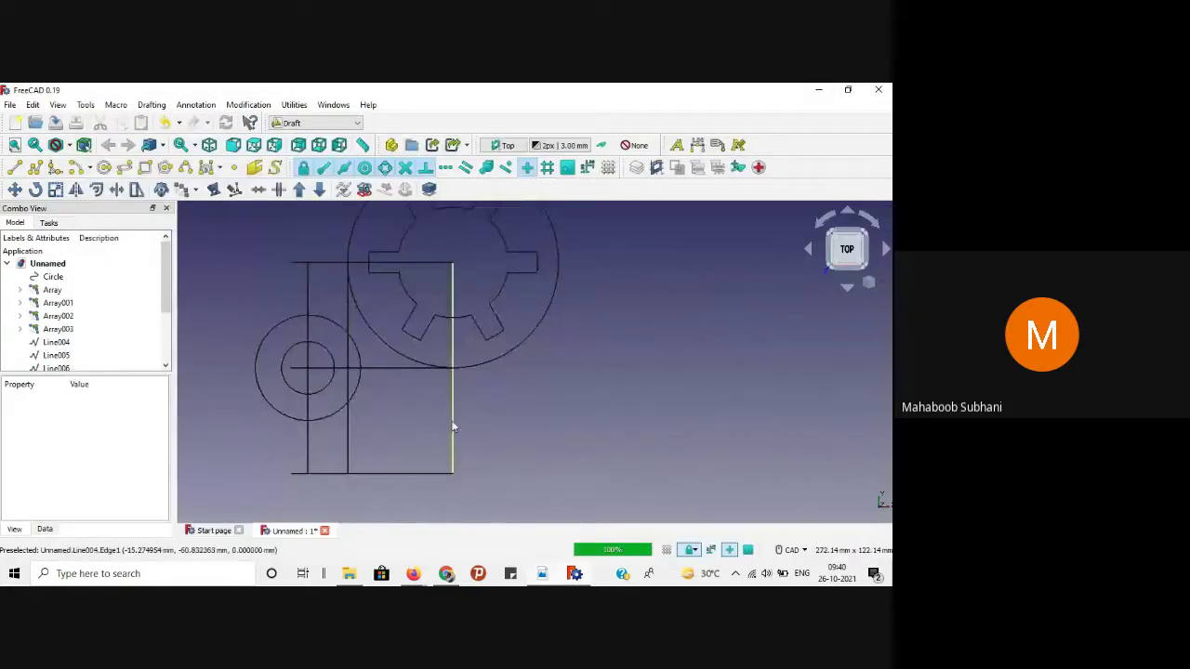
pyautogui.click(106, 168)
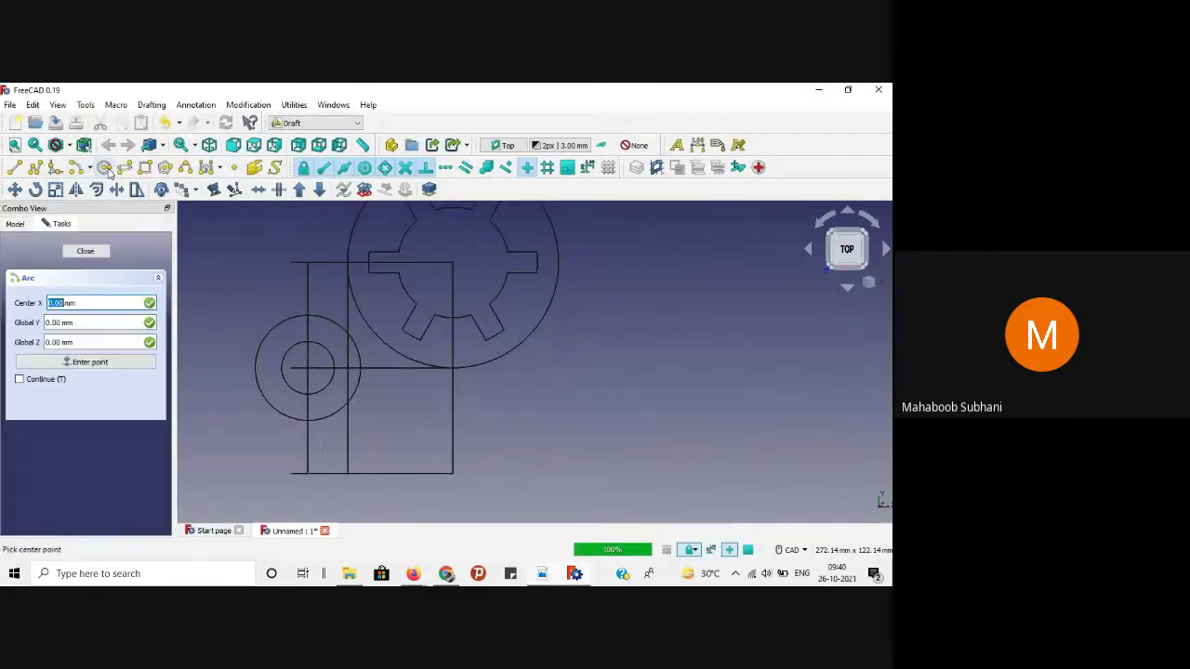
pyautogui.click(347, 473)
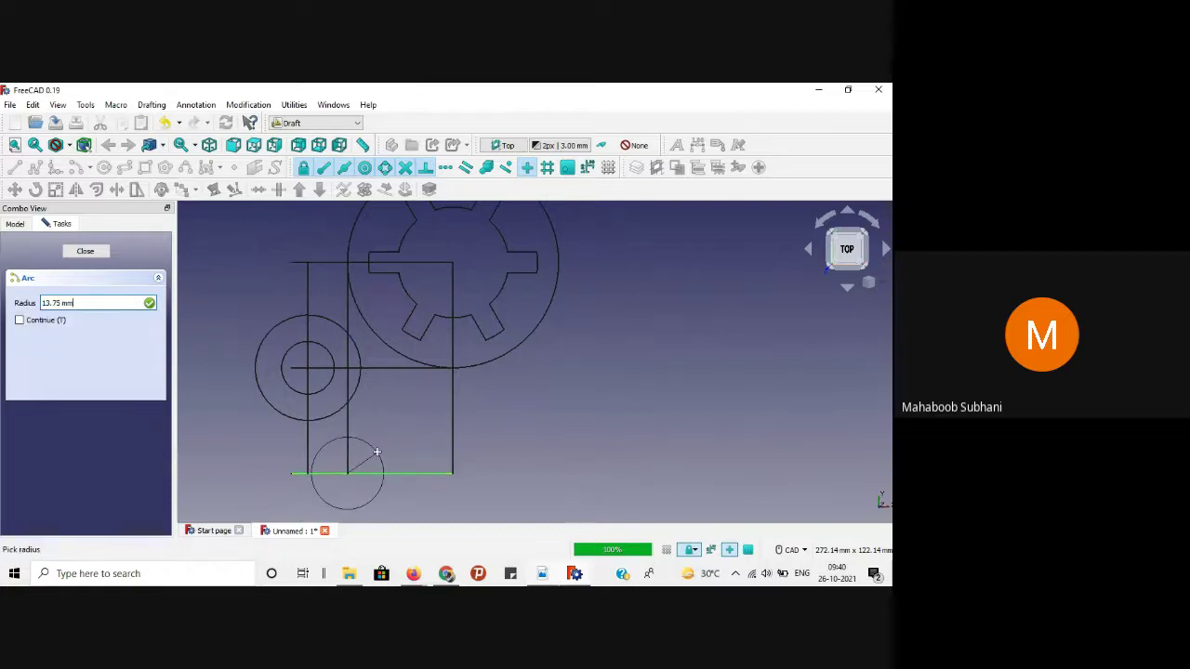
pyautogui.press('BackSpace')
pyautogui.press('BackSpace')
pyautogui.press('BackSpace')
pyautogui.press('BackSpace')
pyautogui.press('BackSpace')
pyautogui.press('BackSpace')
pyautogui.press('BackSpace')
pyautogui.press('Return')
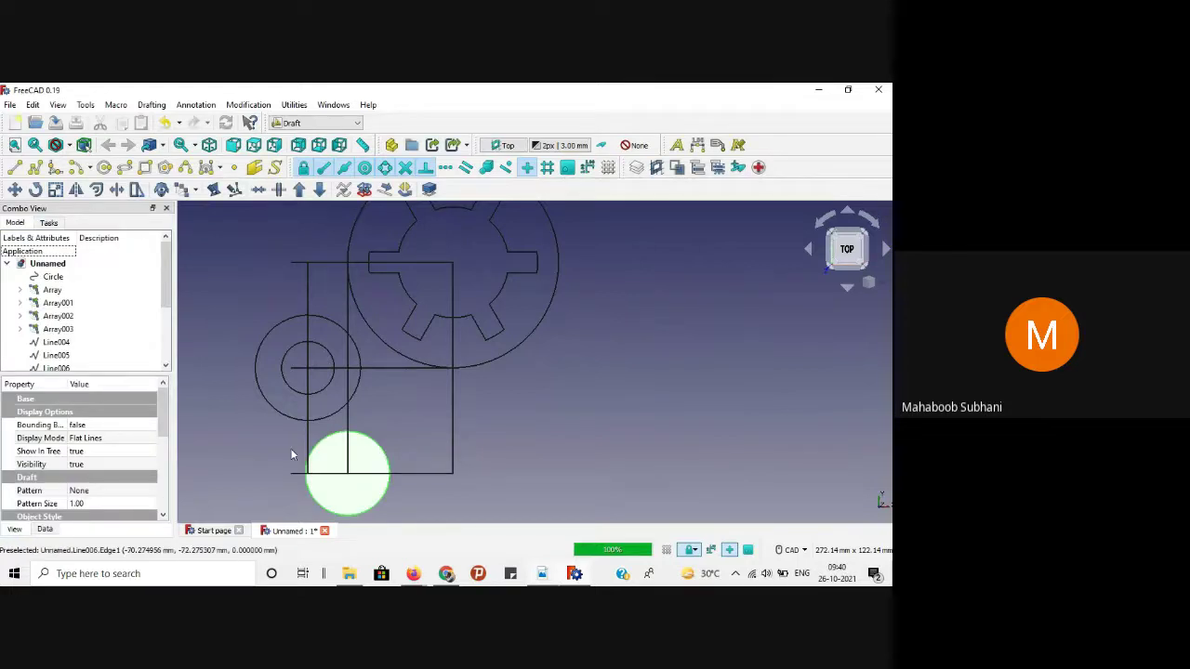
# Step: Set the display mode of the 16 mm radius circle to Wireframe and deselect it
pyautogui.click(138, 437)
pyautogui.click(152, 438)
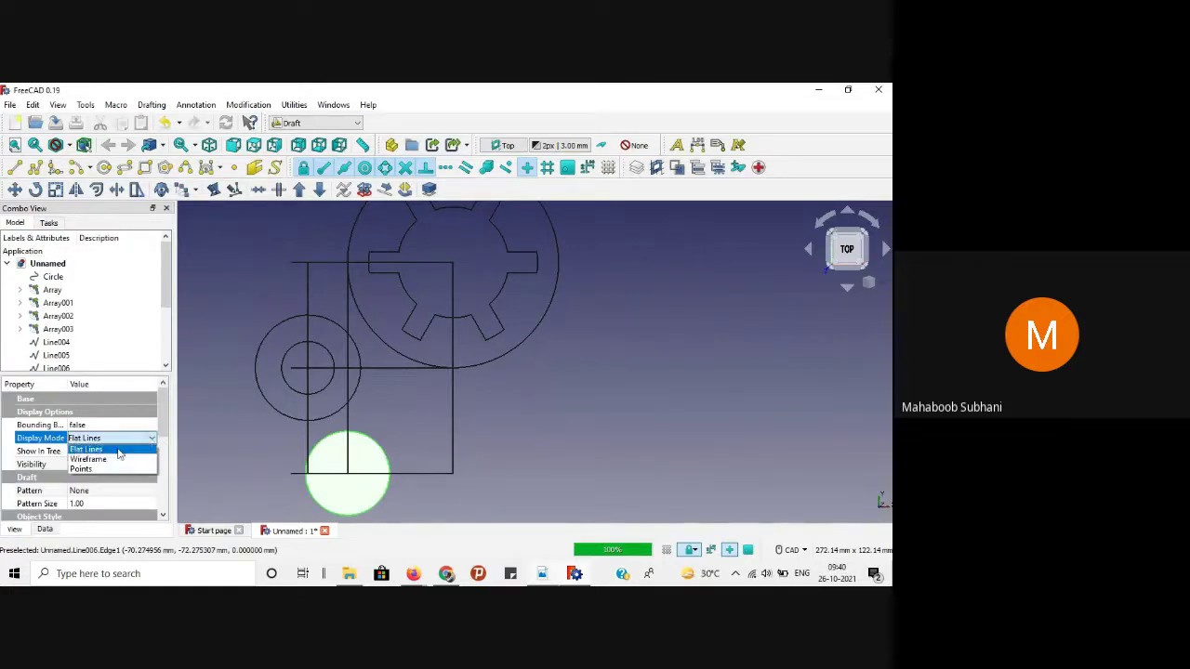
pyautogui.click(112, 460)
pyautogui.click(270, 456)
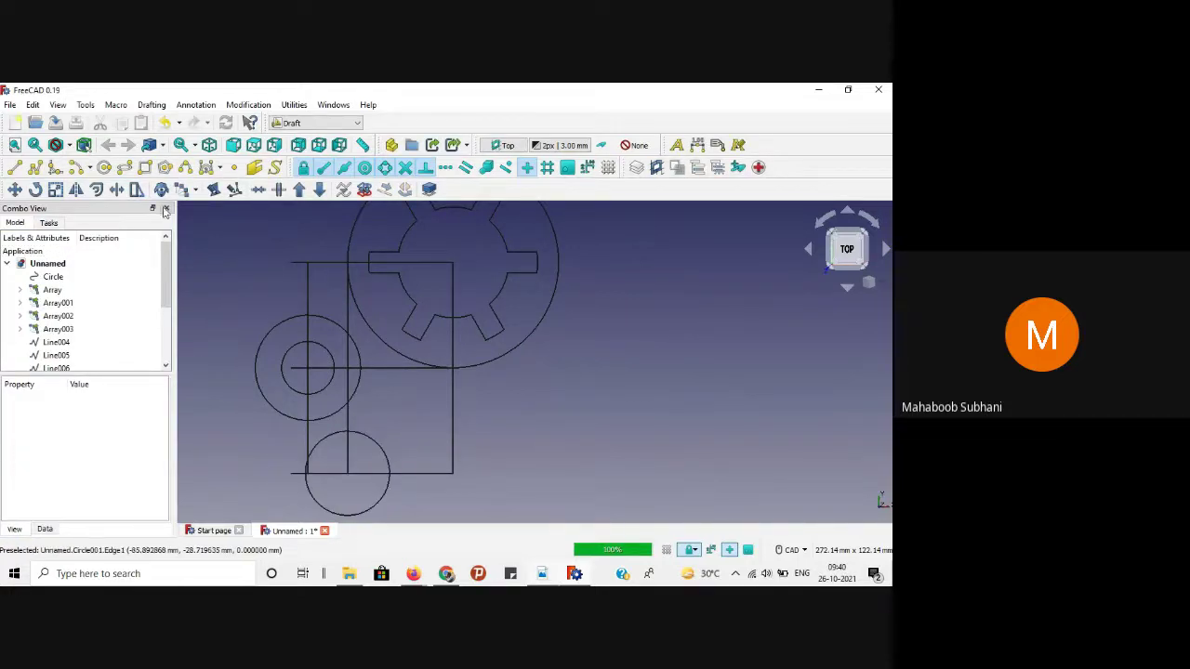
# Step: Draw a concentric circle of radius 8 mm inside the 16 mm radius circle
pyautogui.click(104, 167)
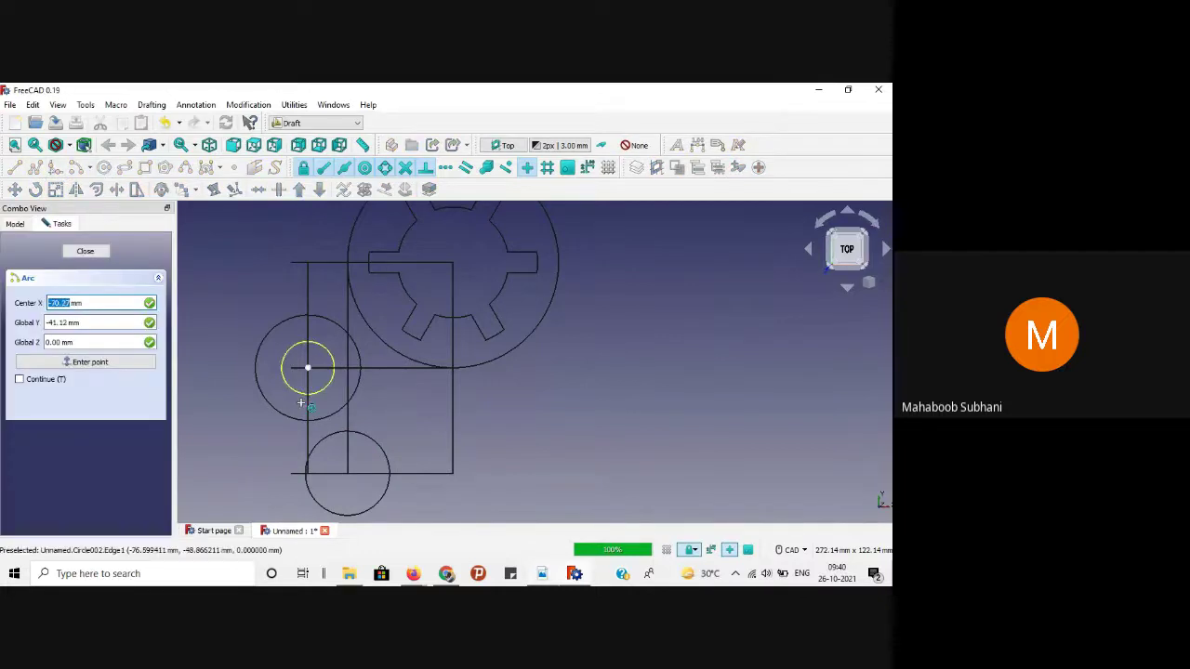
pyautogui.click(346, 473)
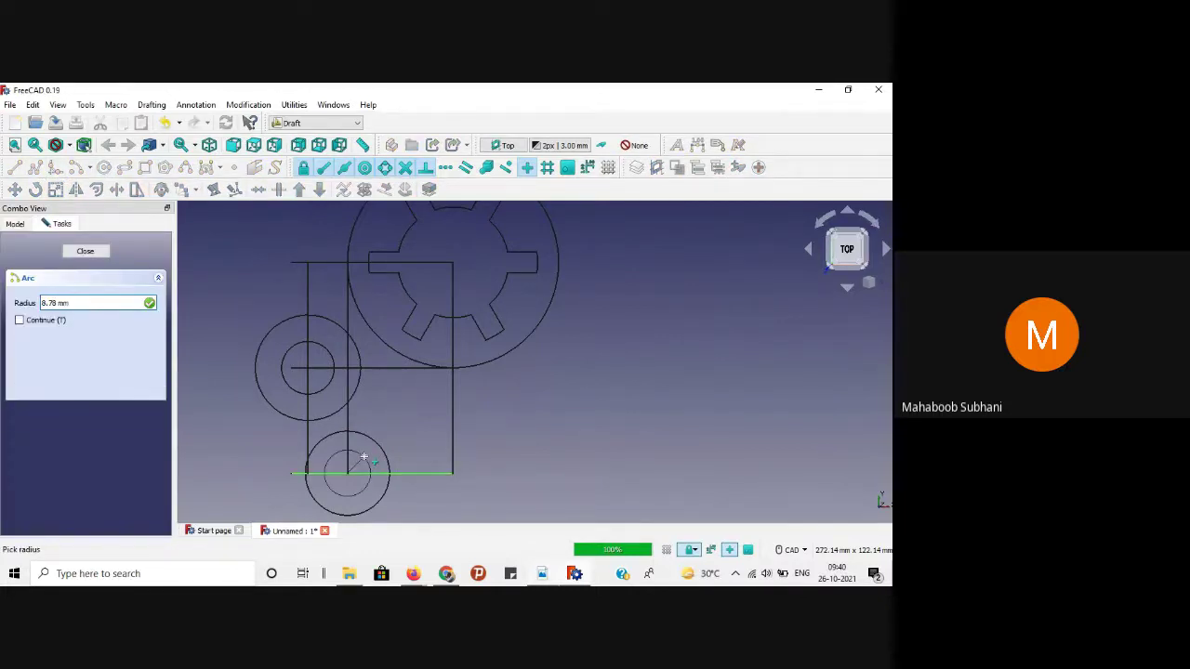
pyautogui.press('BackSpace')
pyautogui.press('Return')
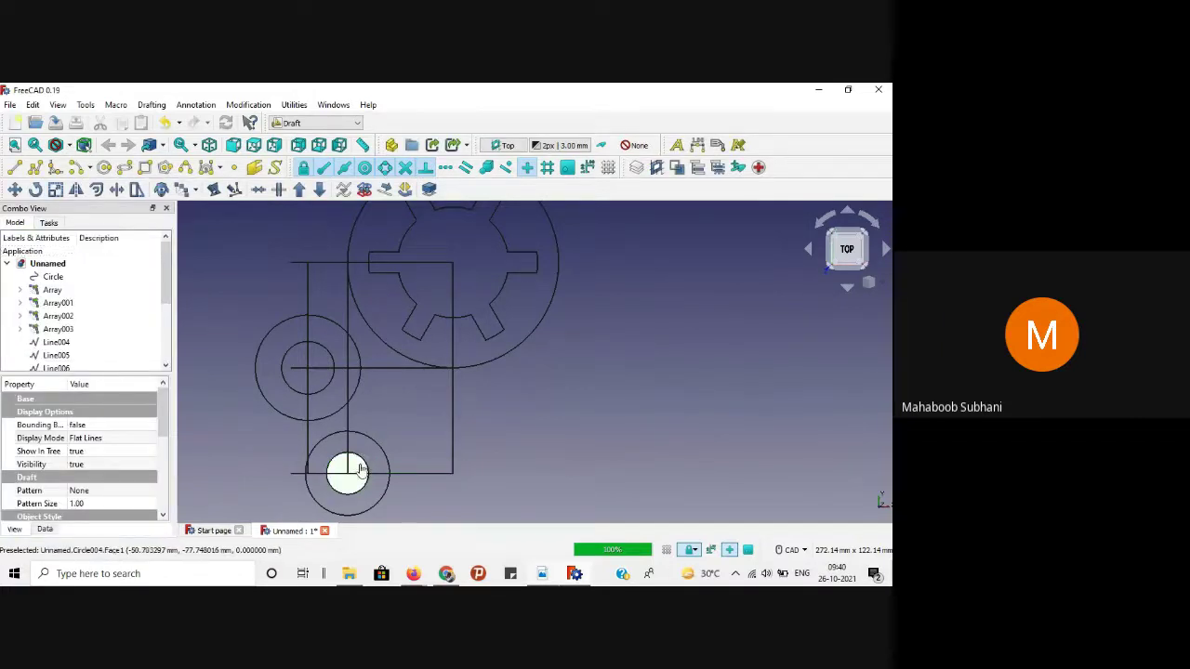
# Step: Set the display mode of the 8 mm radius circle to Wireframe and deselect it
pyautogui.click(139, 437)
pyautogui.click(151, 442)
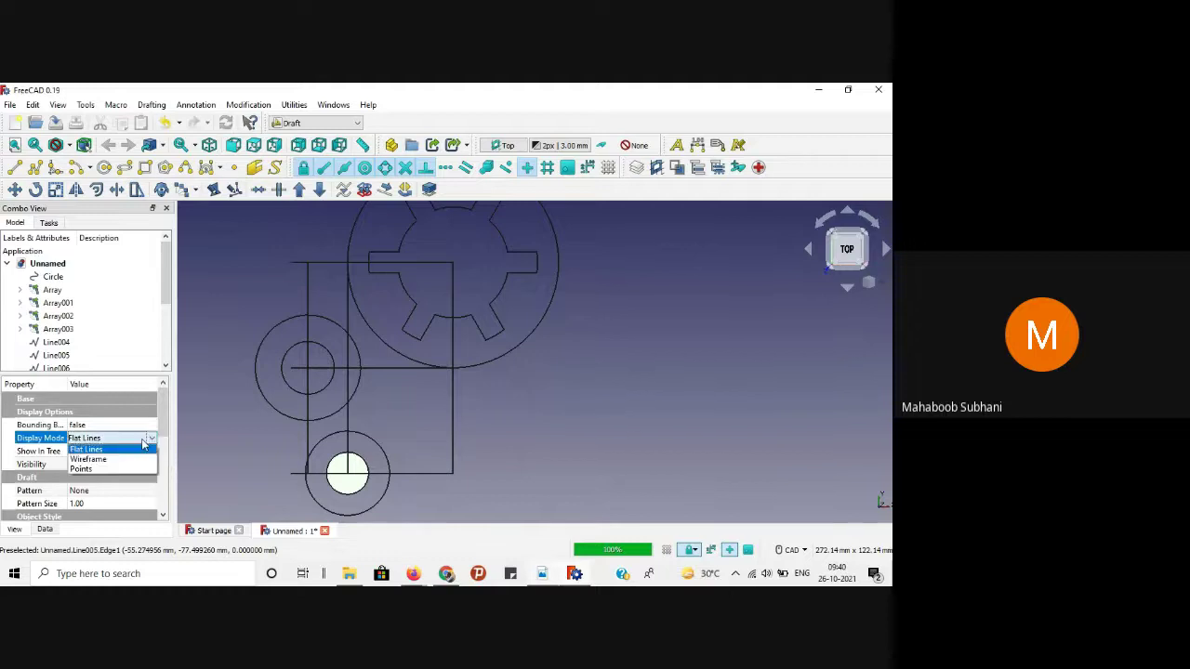
pyautogui.click(88, 464)
pyautogui.click(223, 430)
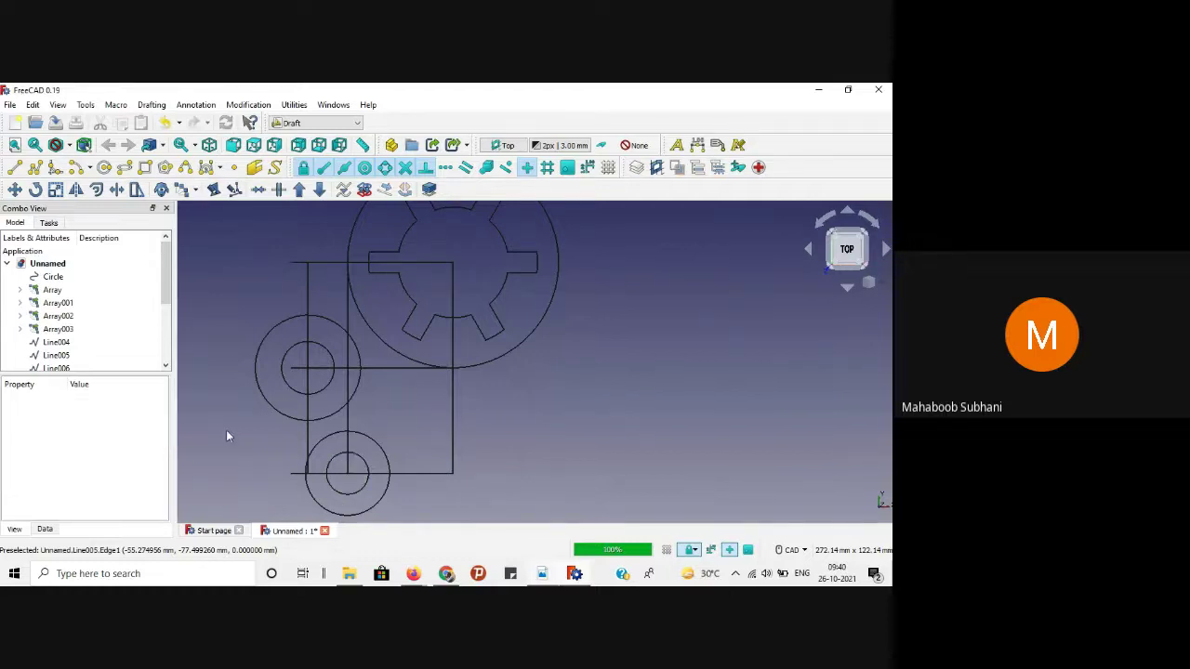
# Step: Delete the two offset vertical construction lines and the two offset horizontal construction lines below the large circle's centre
pyautogui.click(309, 283)
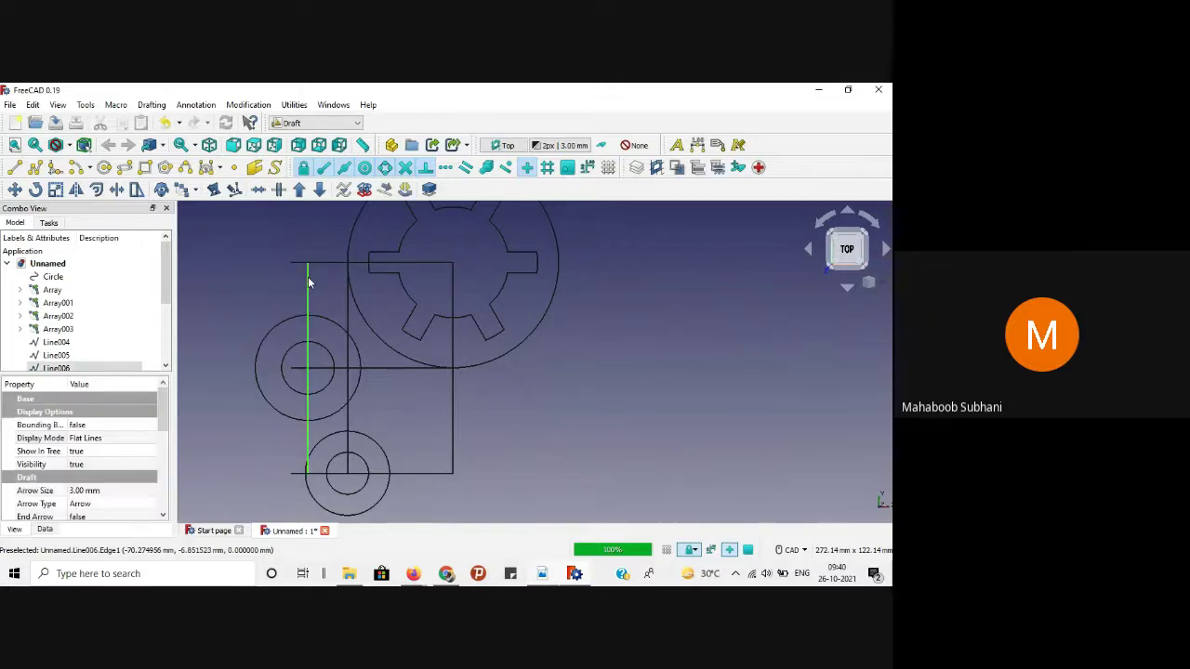
pyautogui.click(316, 316)
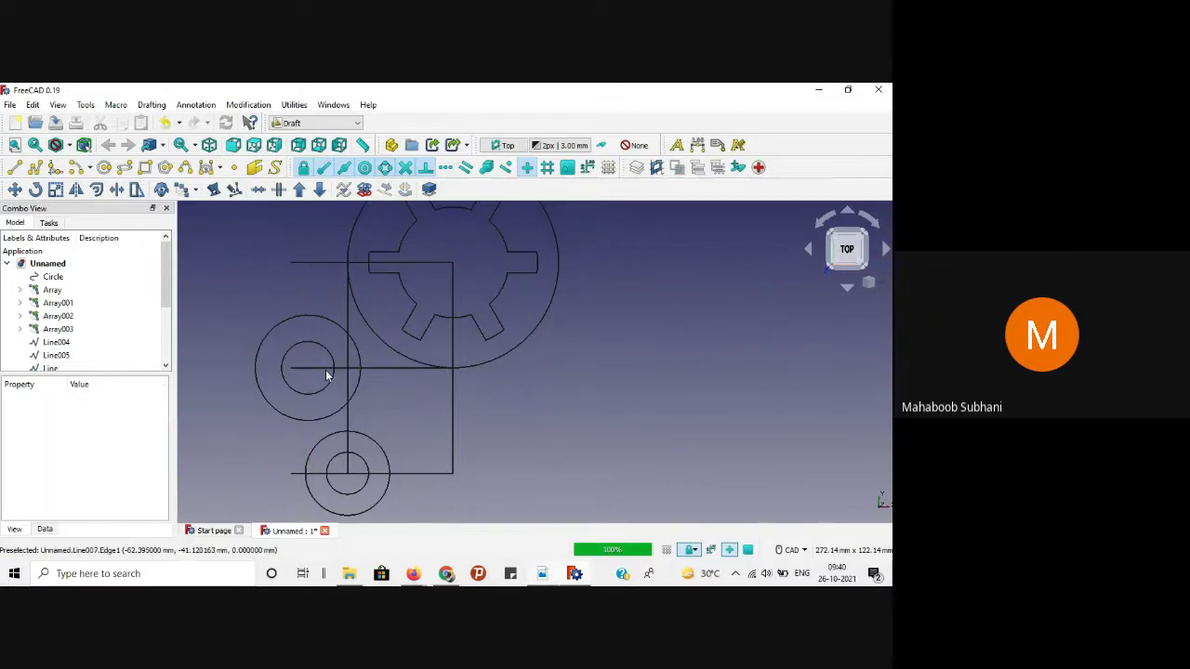
pyautogui.click(348, 421)
pyautogui.press('Delete')
pyautogui.click(452, 409)
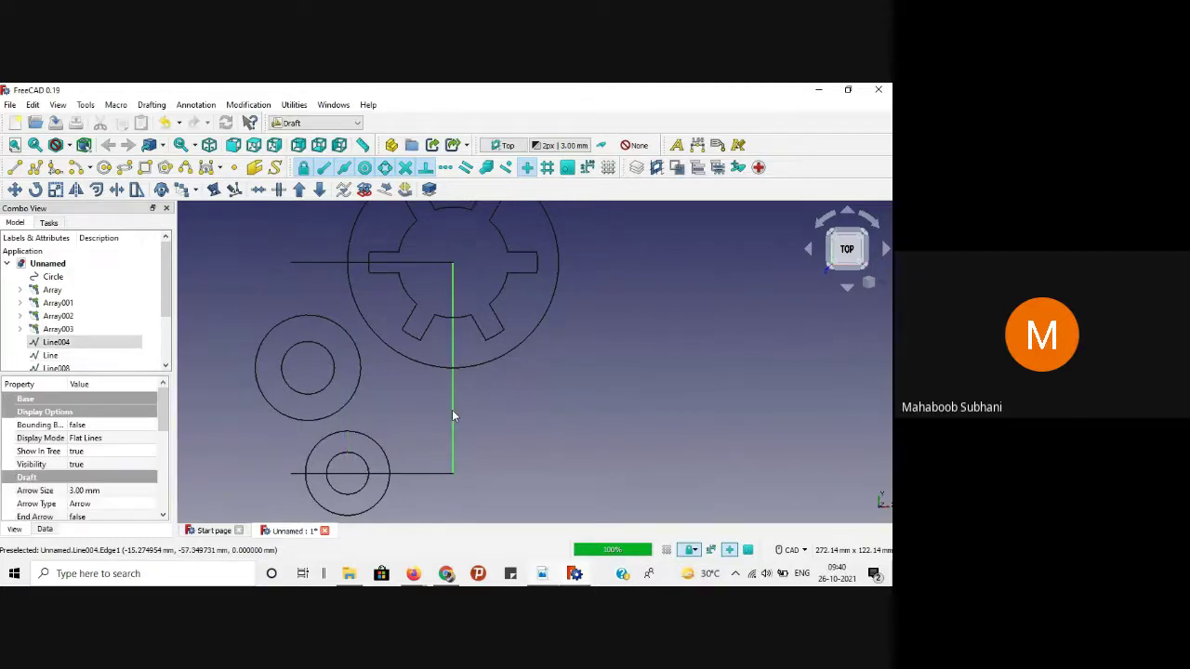
pyautogui.click(423, 407)
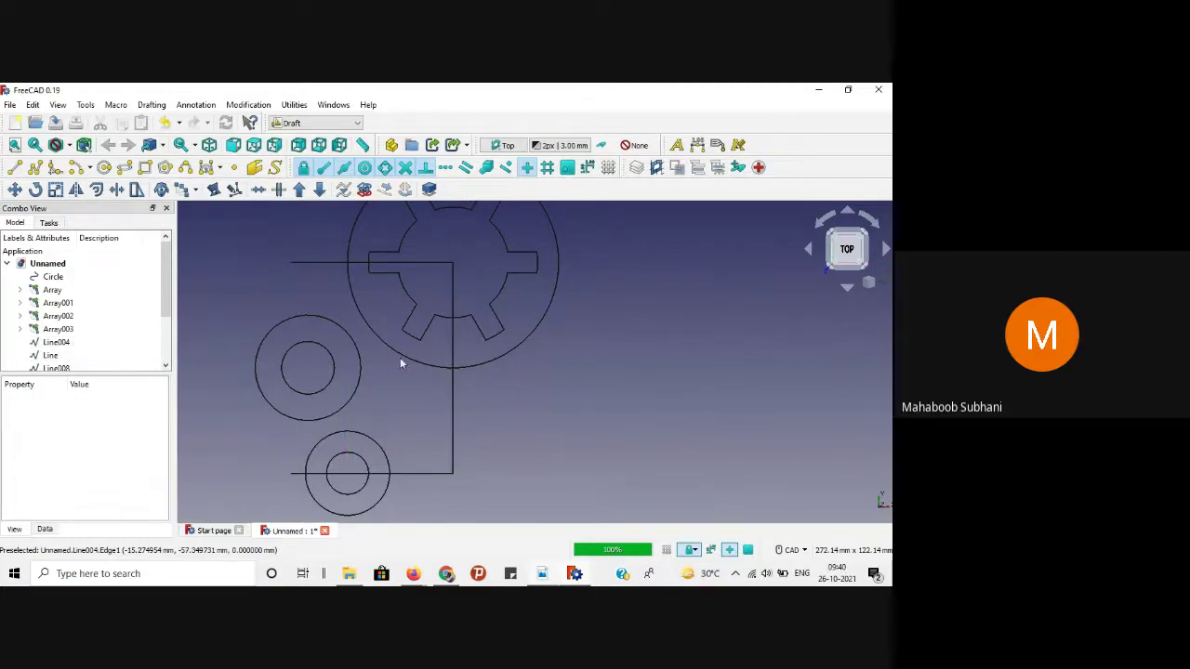
pyautogui.click(417, 473)
pyautogui.press('Delete')
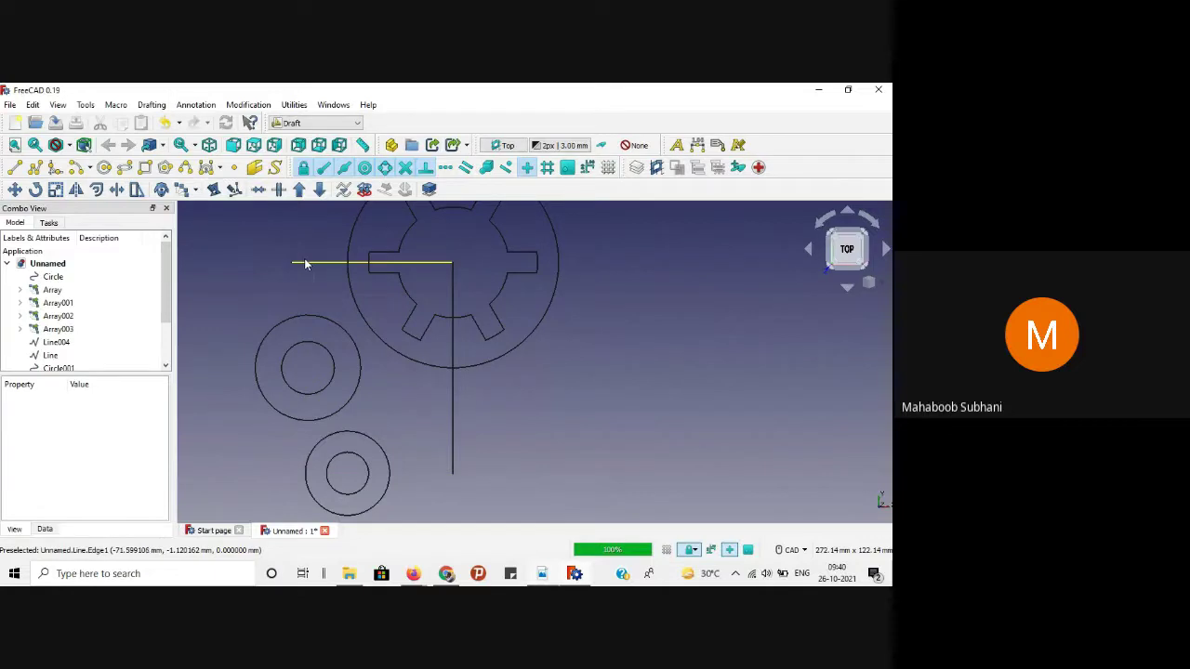
pyautogui.click(304, 264)
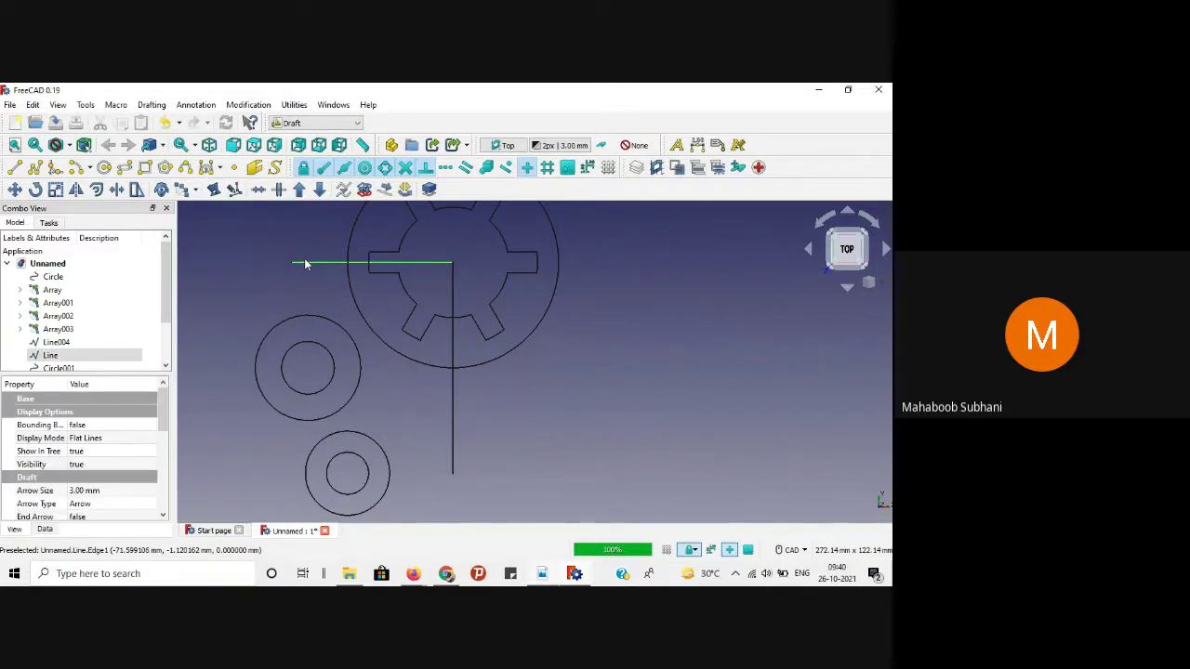
pyautogui.click(307, 276)
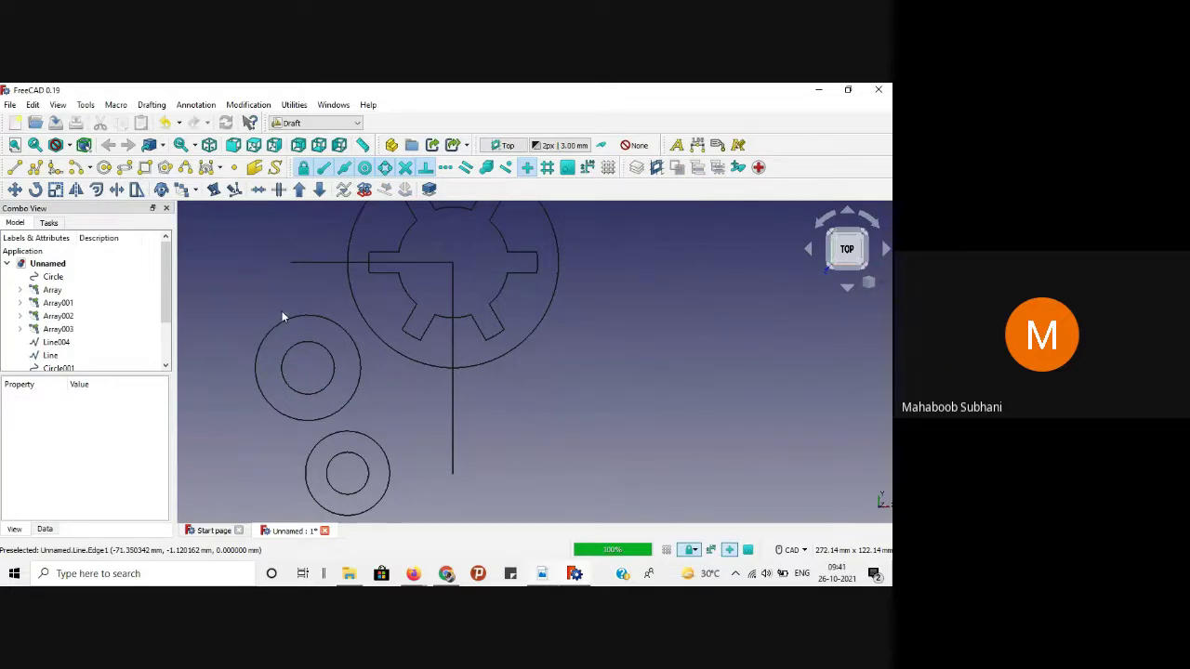
# Step: Set the angular deflection of all four circles in the two small concentric pairs to 1°
pyautogui.scroll(5, 311, 409)
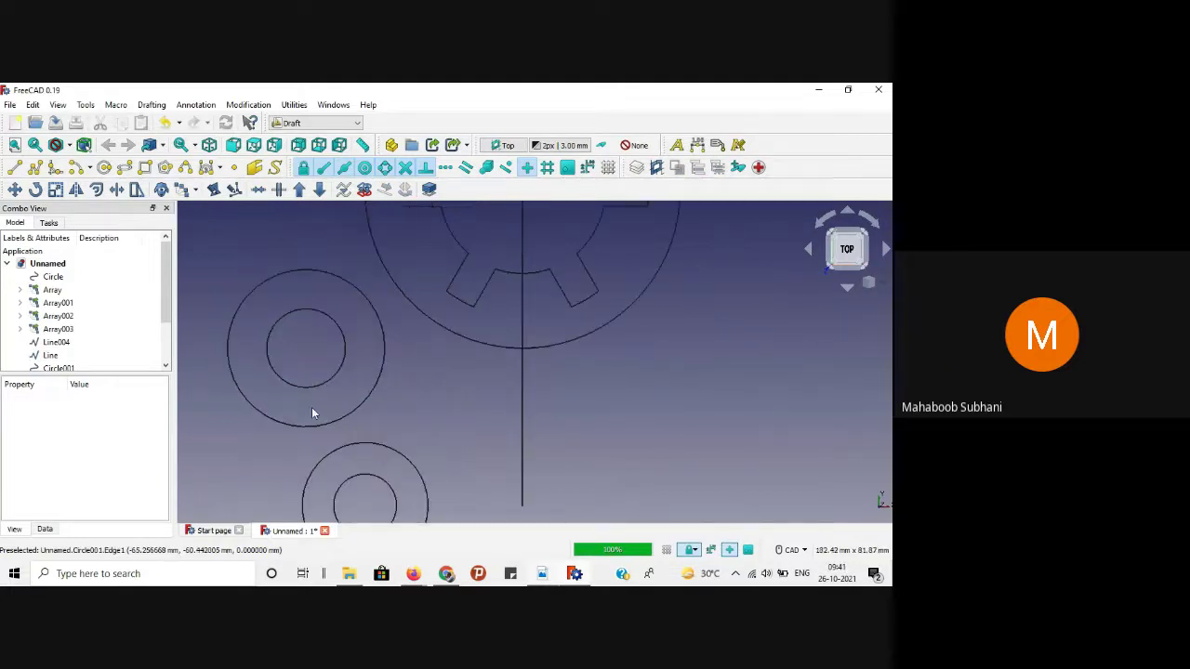
pyautogui.scroll(3, 311, 409)
pyautogui.scroll(-1, 562, 494)
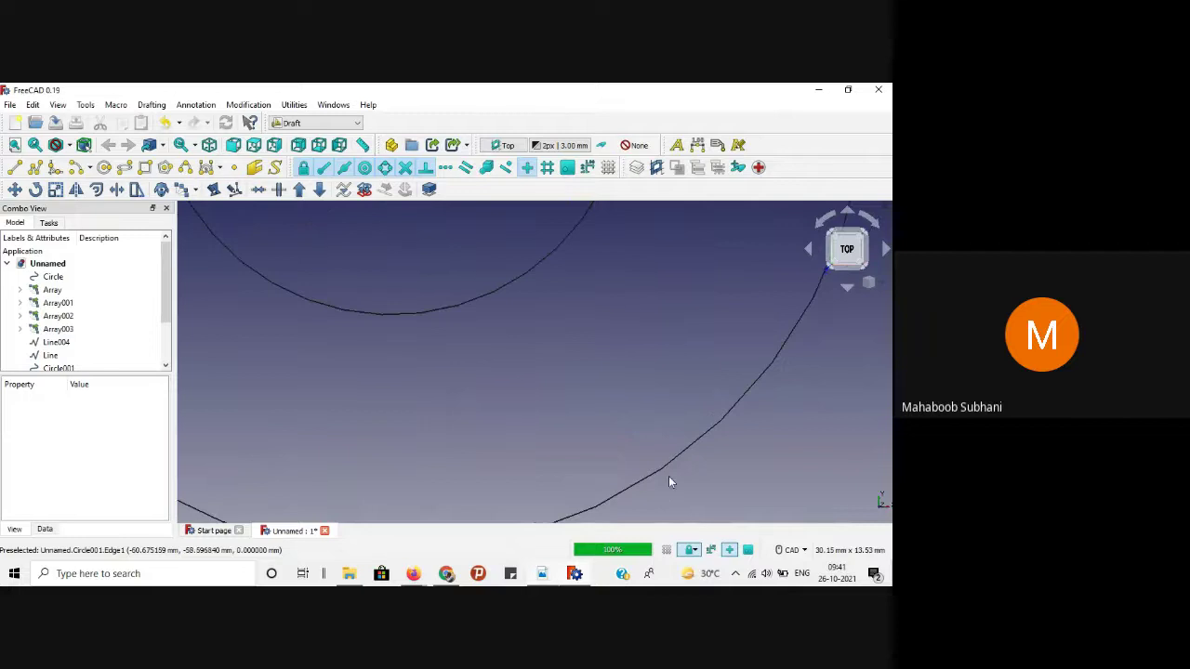
pyautogui.scroll(-4, 449, 377)
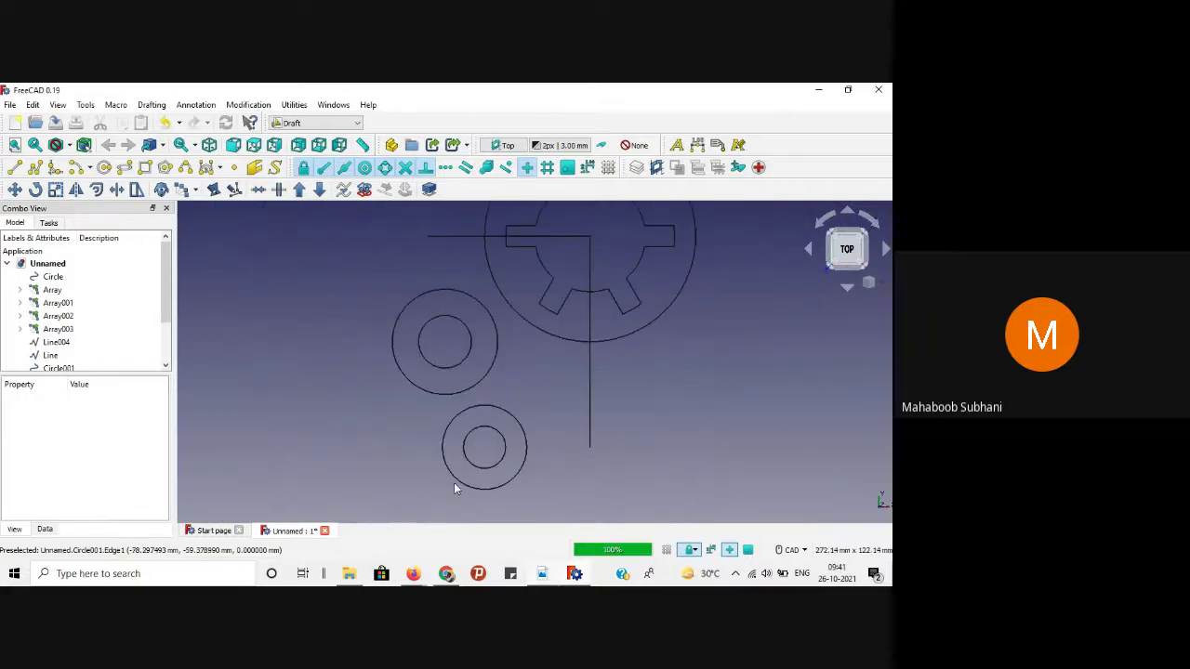
pyautogui.click(454, 472)
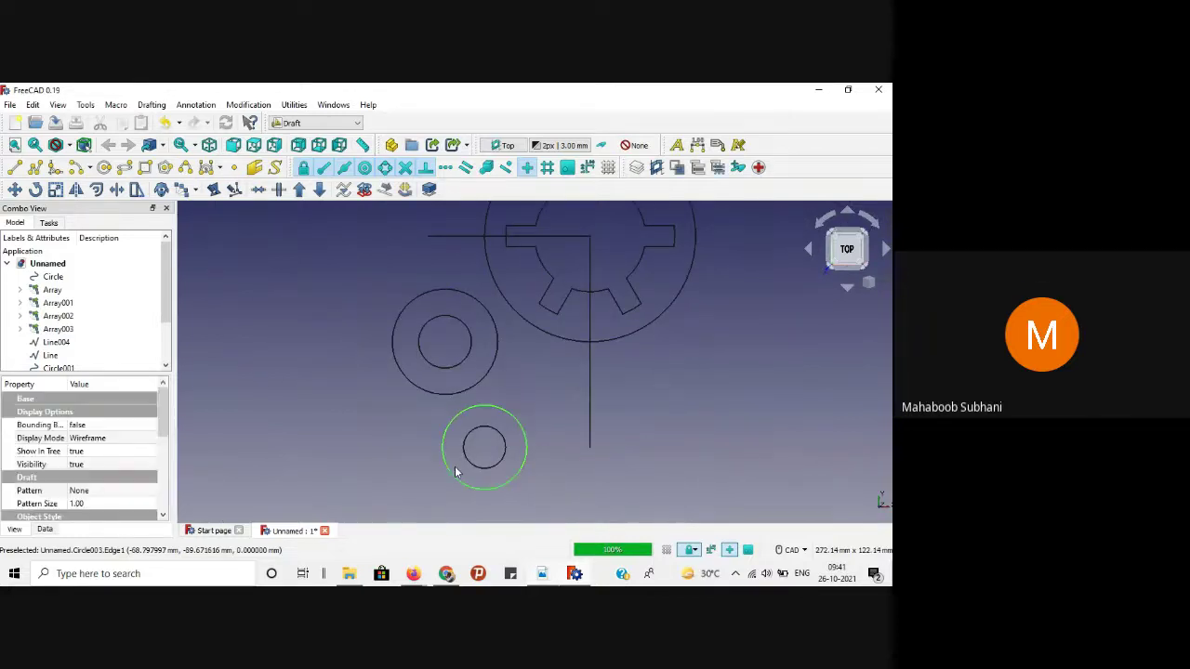
pyautogui.click(443, 389)
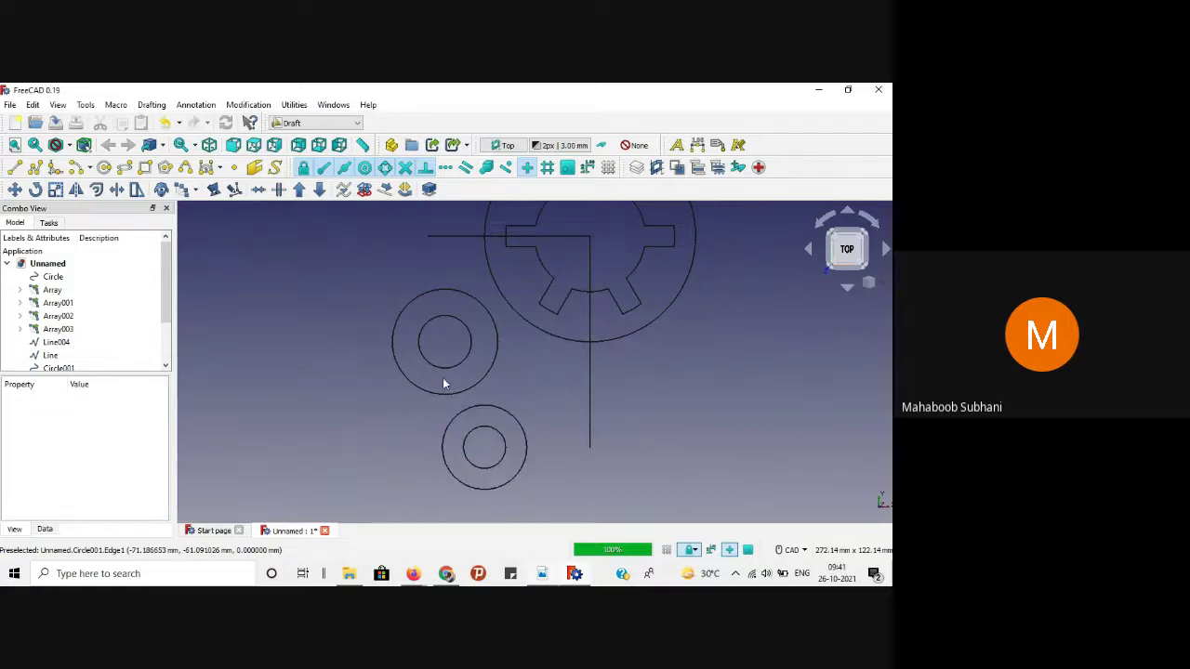
pyautogui.click(448, 373)
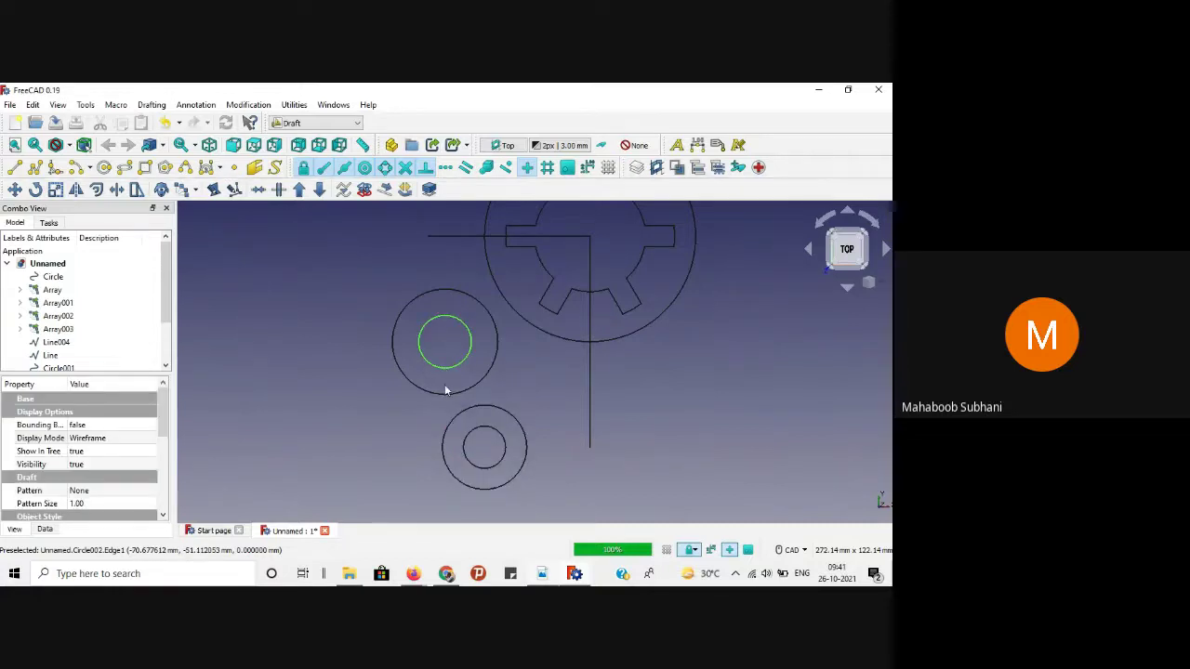
pyautogui.keyDown('ctrl'); pyautogui.click(446, 395); pyautogui.keyUp('ctrl')
pyautogui.keyDown('ctrl'); pyautogui.click(468, 409); pyautogui.keyUp('ctrl')
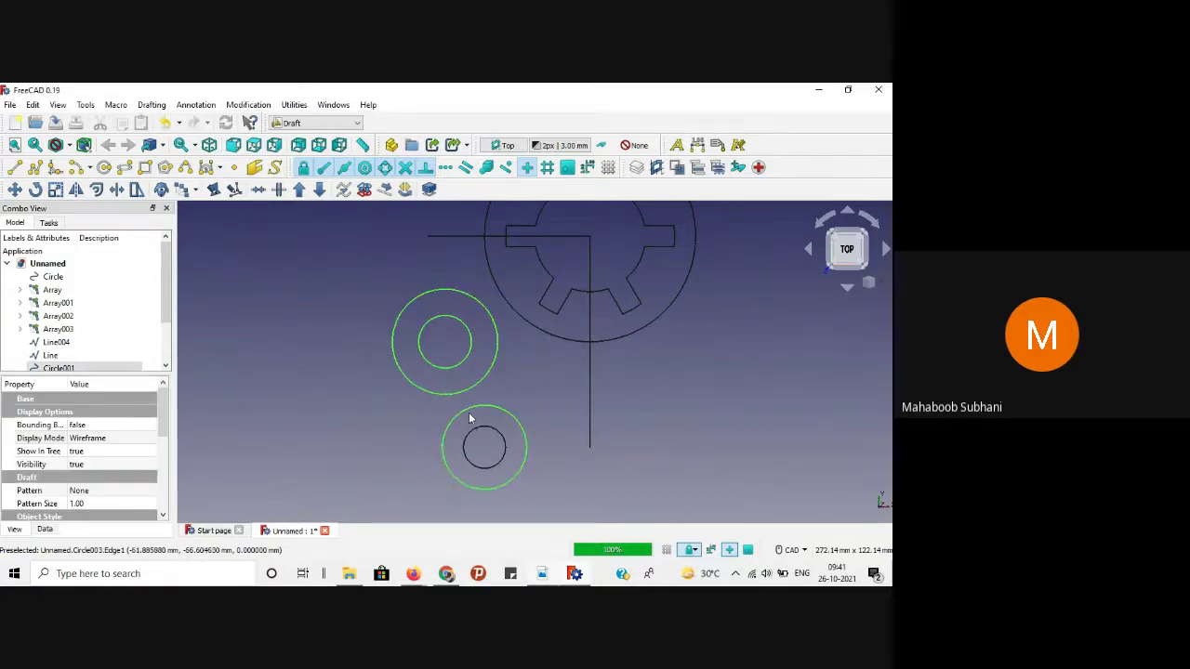
pyautogui.keyDown('ctrl'); pyautogui.click(469, 434); pyautogui.keyUp('ctrl')
pyautogui.scroll(-4, 82, 442)
pyautogui.scroll(2, 92, 425)
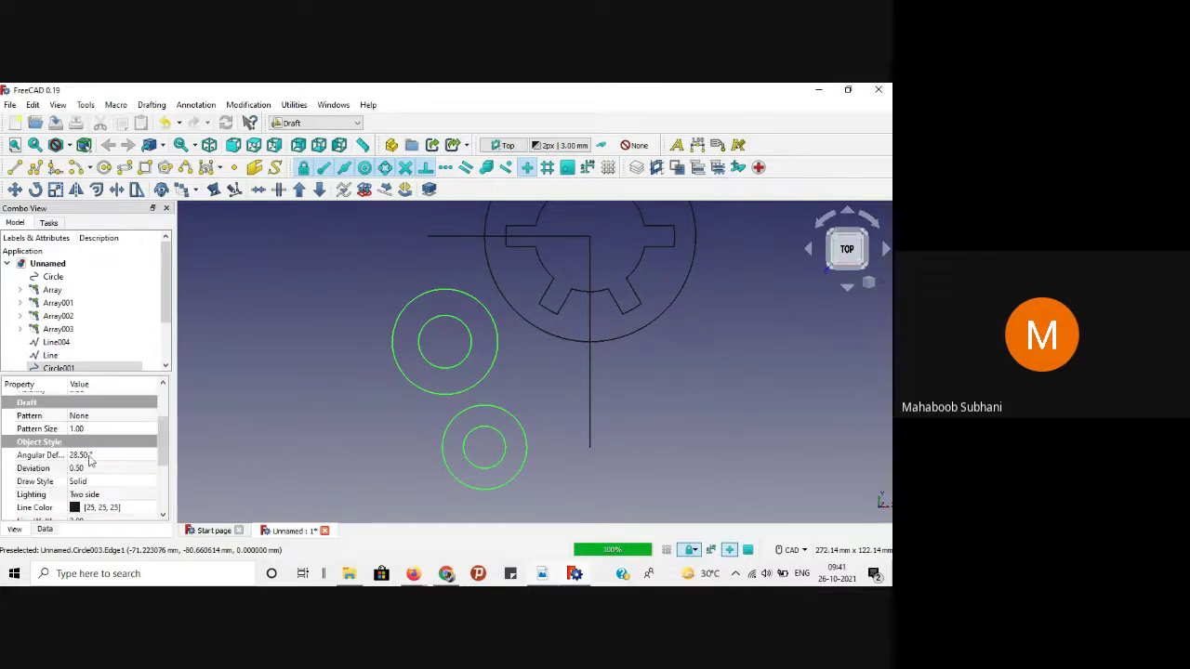
pyautogui.click(89, 455)
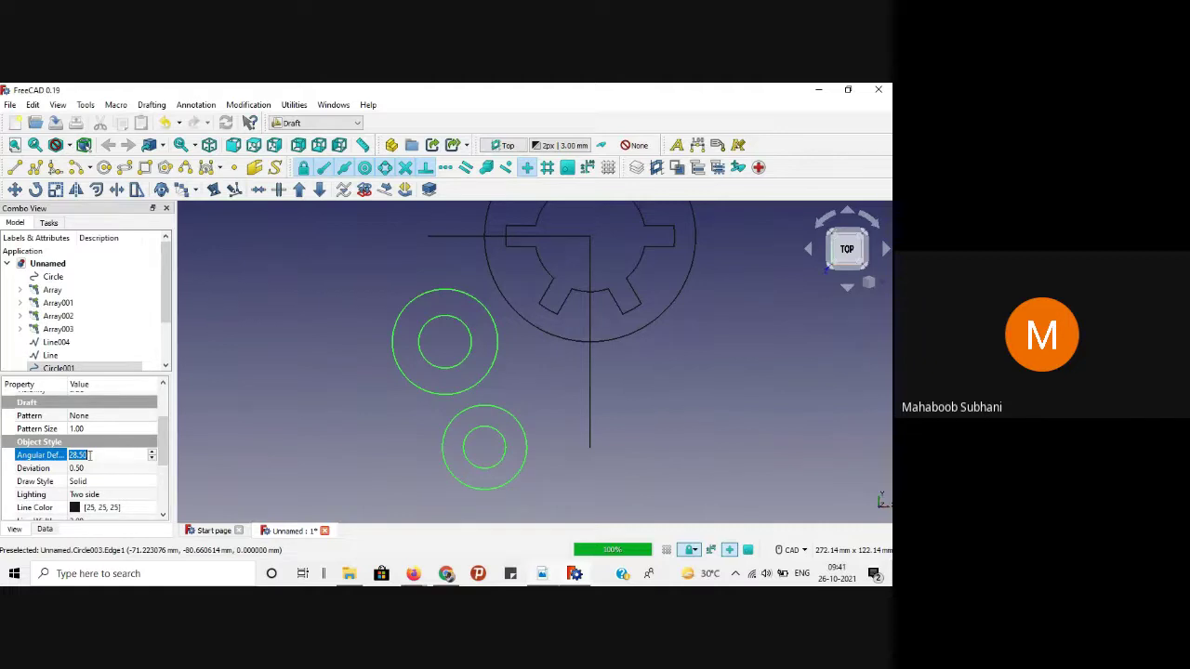
pyautogui.write('1')
pyautogui.press('Return')
# Step: Set the deviation of the four small circles to 0.01 and deselect them
pyautogui.click(84, 469)
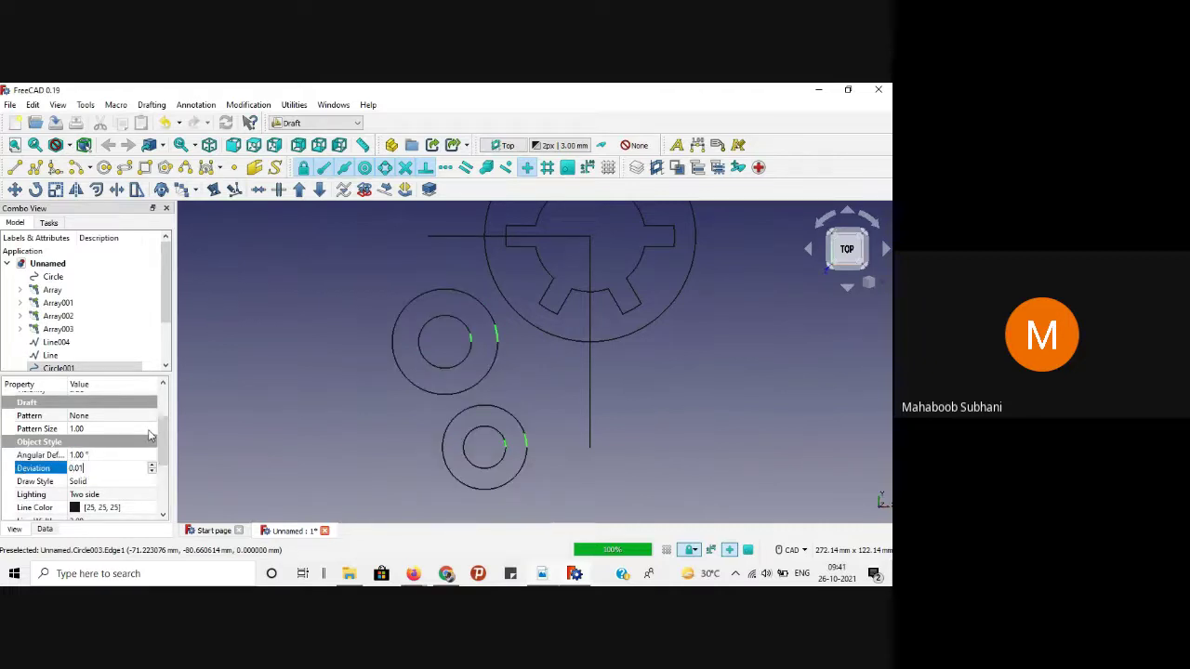
pyautogui.press('Return')
pyautogui.click(358, 392)
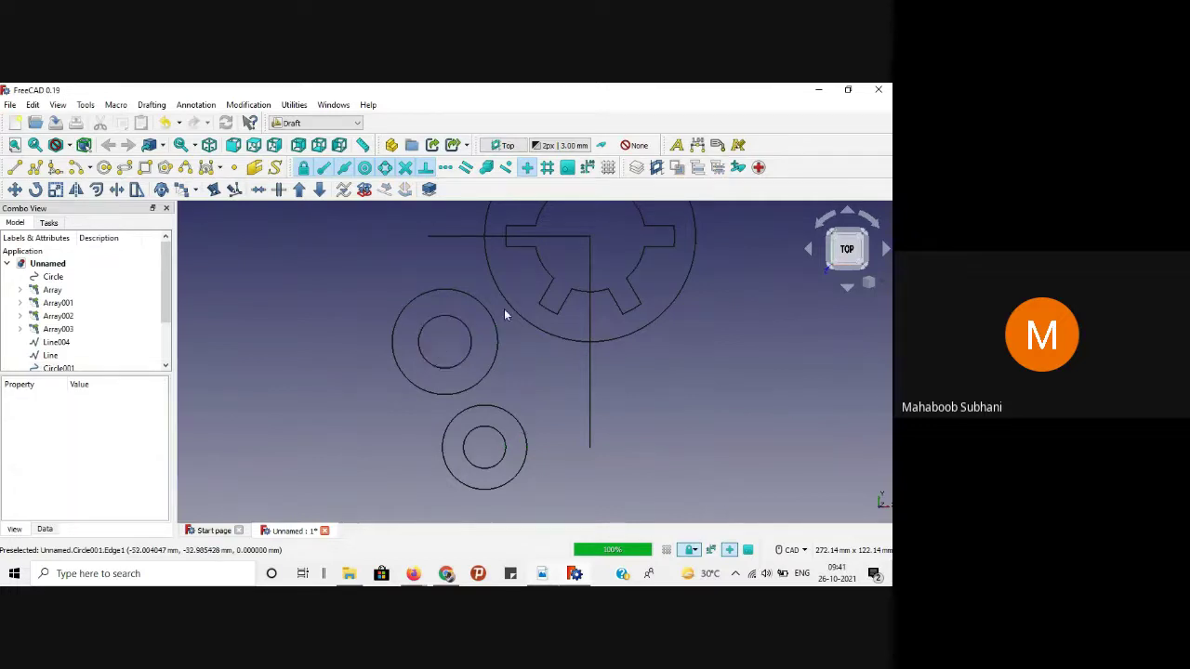
pyautogui.scroll(2, 496, 348)
pyautogui.scroll(-3, 495, 347)
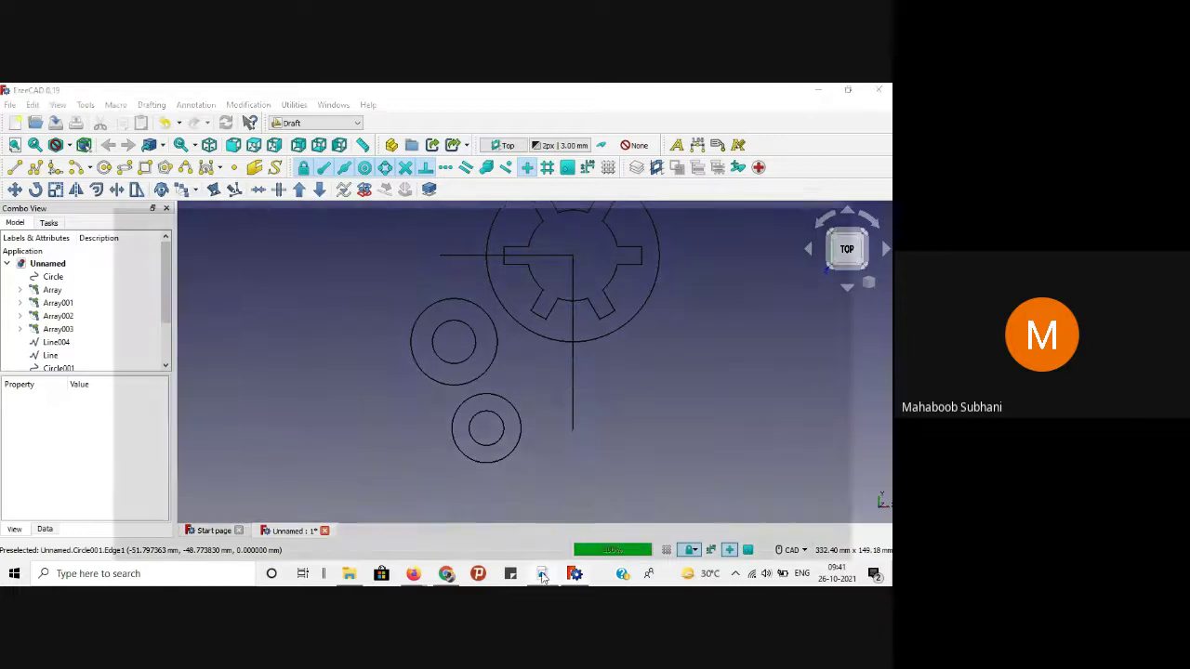
# Step: Check how the outer lines join the large circle and the left-hand circles in the Adobe Reader drawing, and return to FreeCAD
pyautogui.click(546, 574)
pyautogui.scroll(-3, 376, 286)
pyautogui.scroll(5, 382, 289)
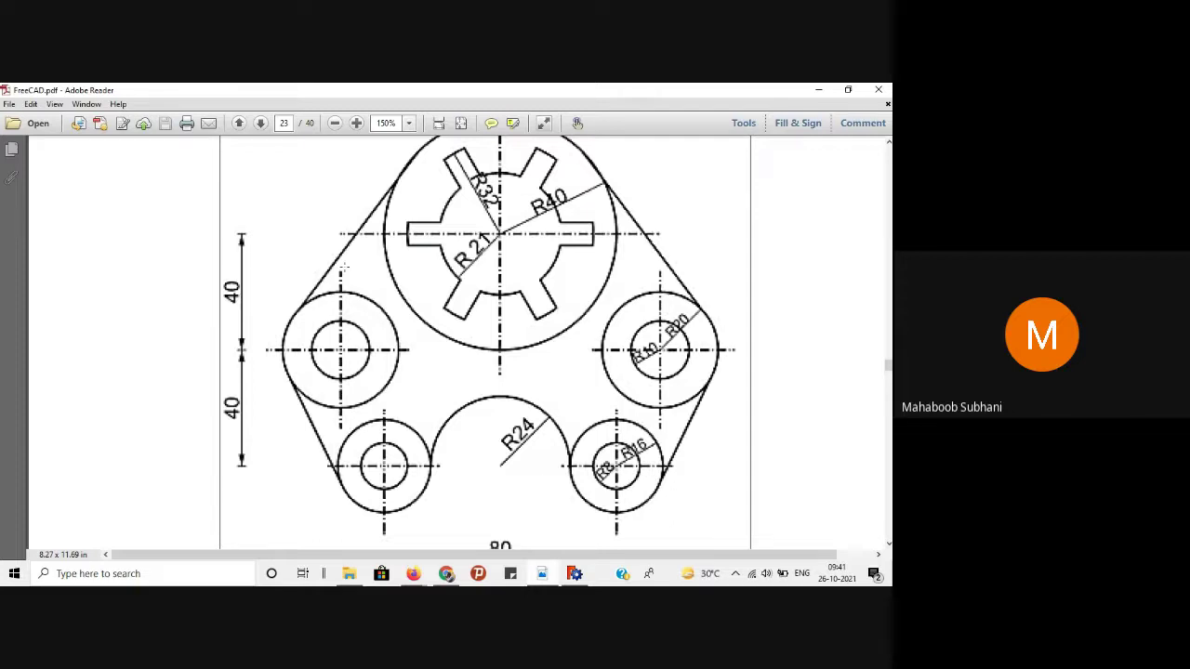
pyautogui.click(818, 89)
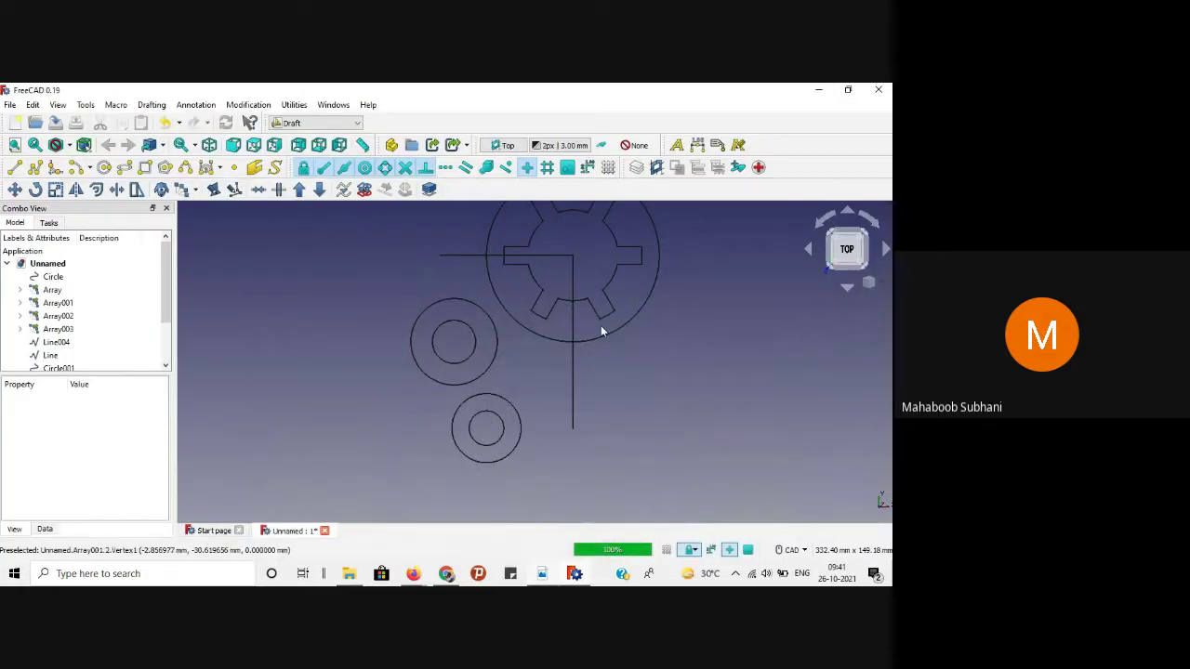
pyautogui.scroll(2, 777, 283)
pyautogui.scroll(-4, 772, 284)
pyautogui.scroll(2, 727, 223)
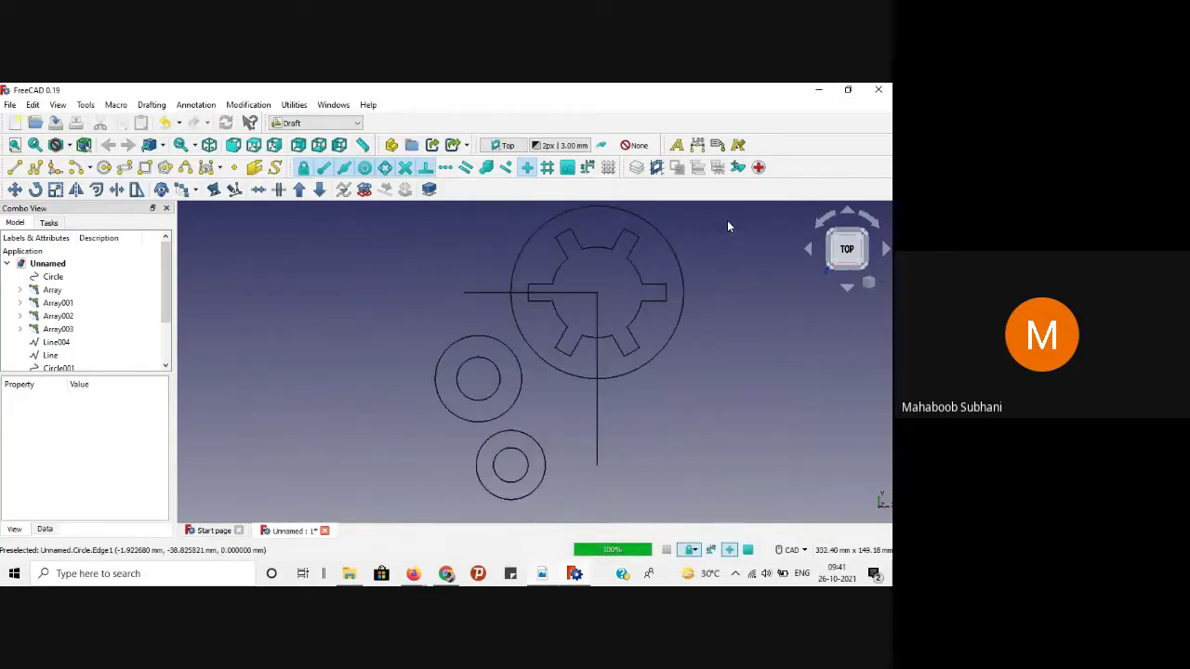
# Step: Draw a tangent-like line about 57 mm long from the large circle's left side to the upper left of the 20 mm radius circle
pyautogui.click(15, 168)
pyautogui.scroll(-2, 338, 342)
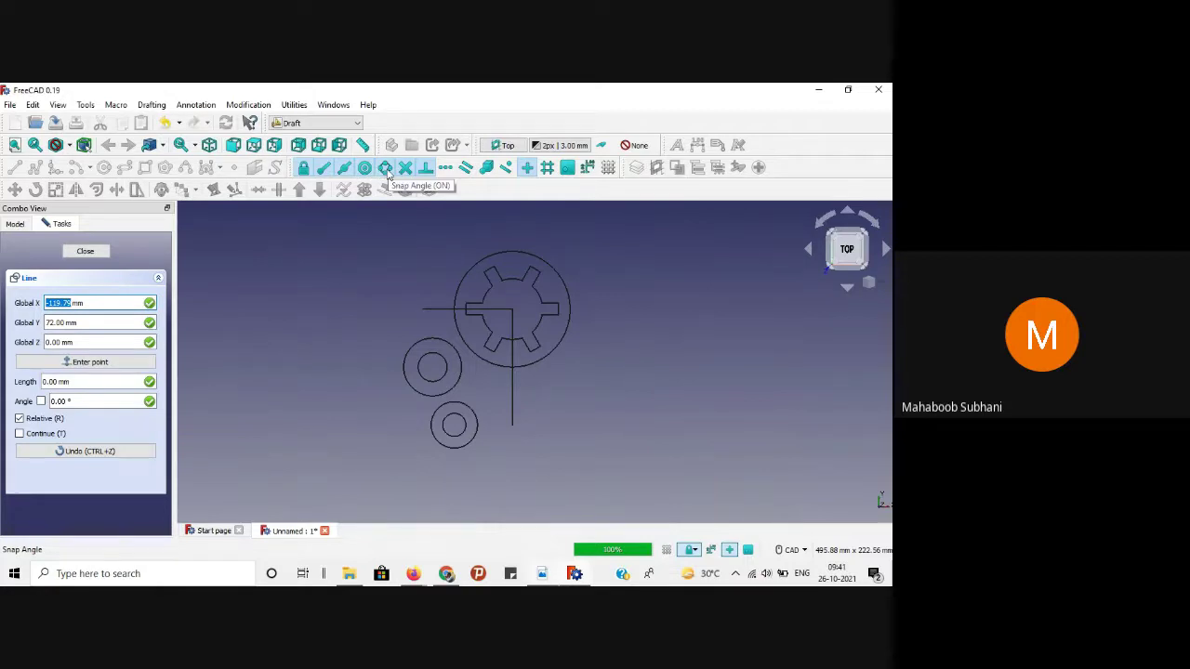
pyautogui.scroll(3, 398, 238)
pyautogui.scroll(1, 415, 337)
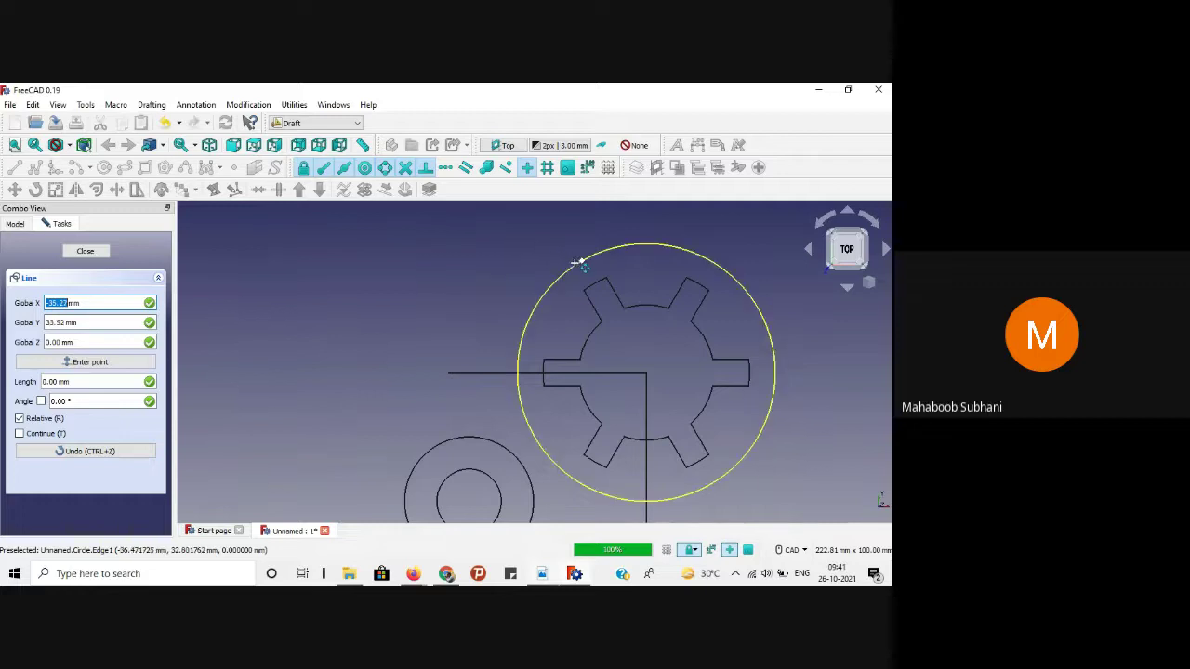
pyautogui.click(534, 312)
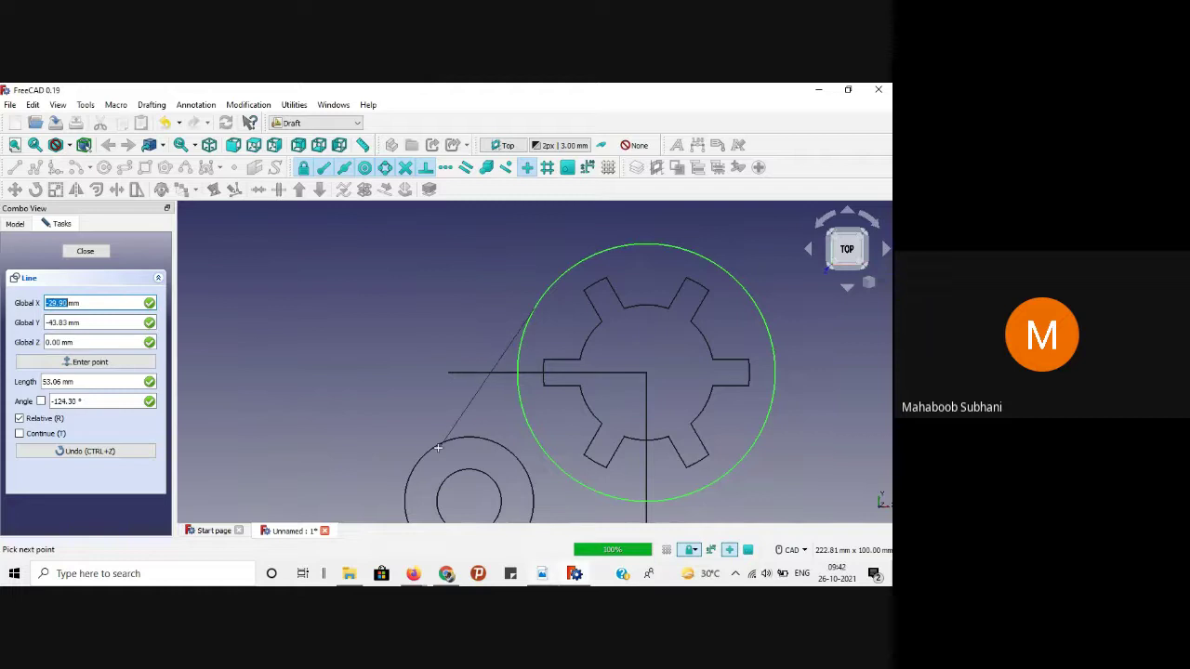
pyautogui.scroll(2, 393, 423)
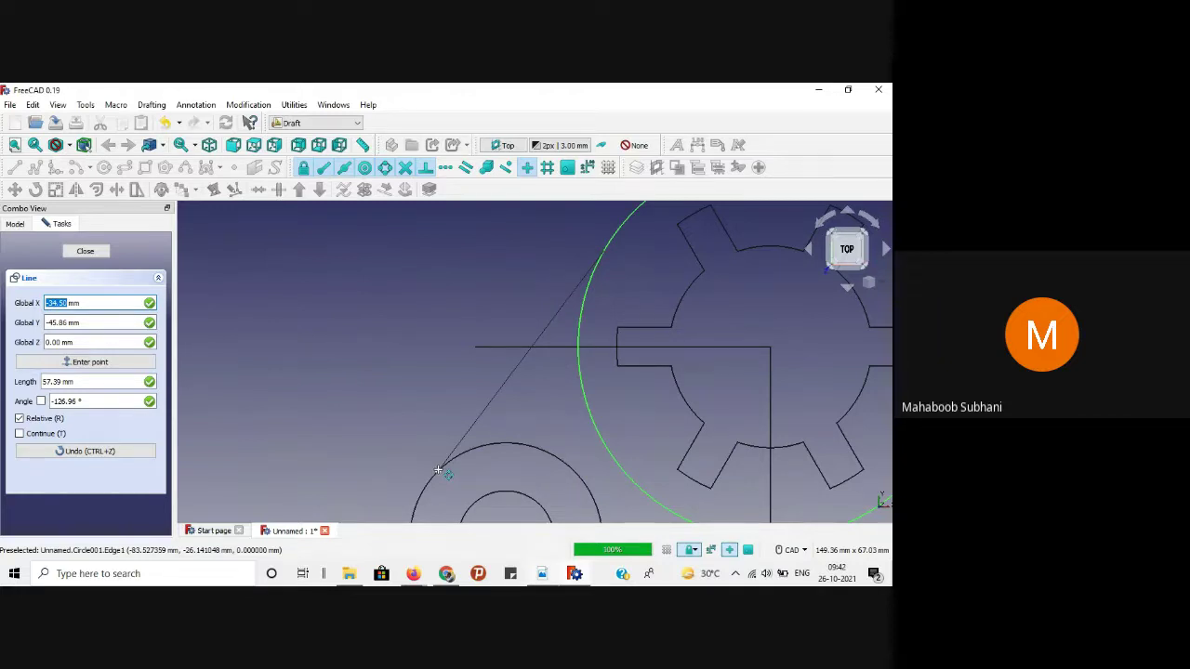
pyautogui.click(438, 469)
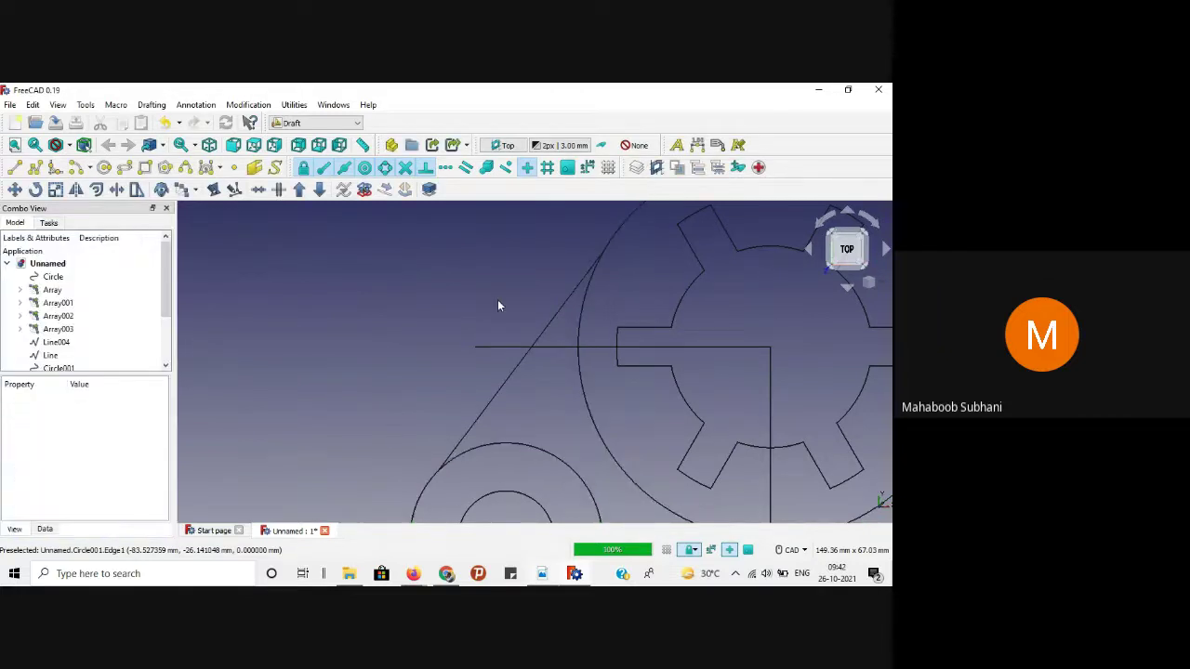
pyautogui.scroll(5, 499, 305)
pyautogui.scroll(-10, 500, 298)
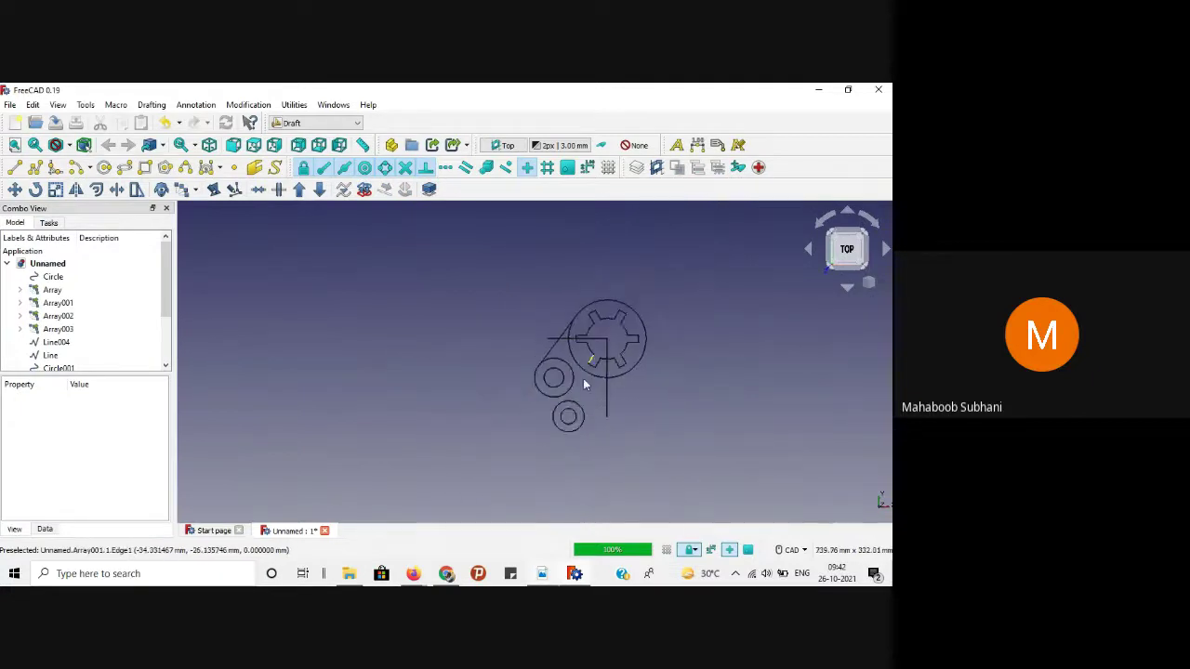
pyautogui.scroll(4, 607, 423)
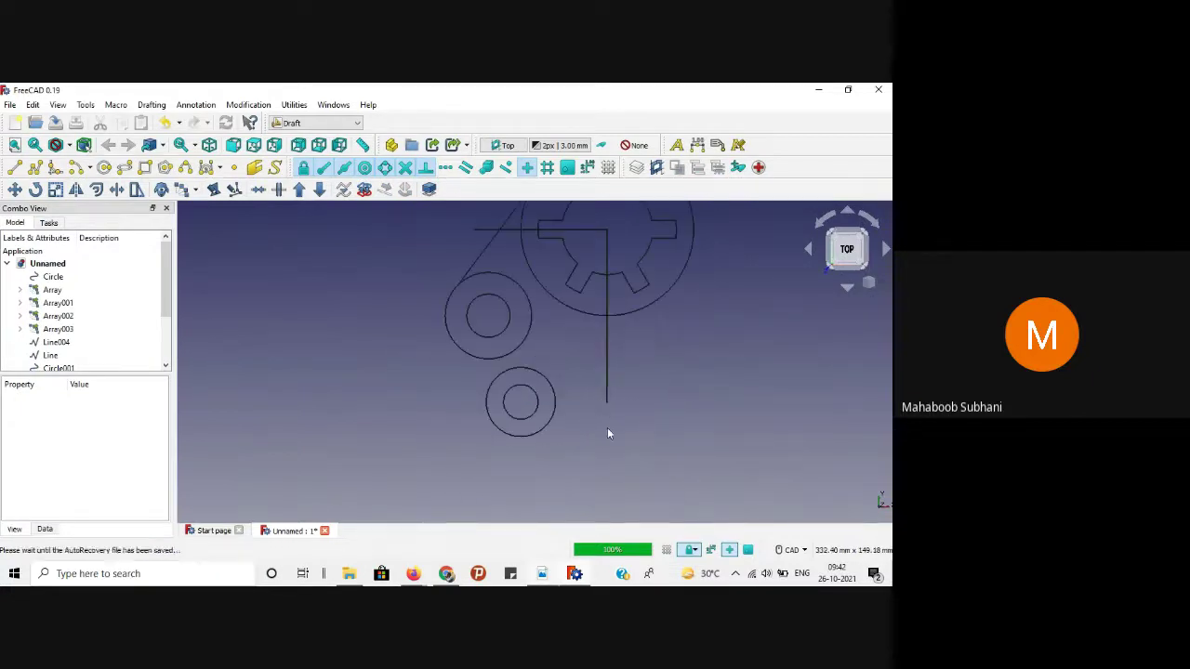
# Step: Draw a line about 42 mm long from the lower left of the 20 mm radius circle to the left side of the 16 mm radius circle
pyautogui.click(15, 167)
pyautogui.scroll(3, 430, 329)
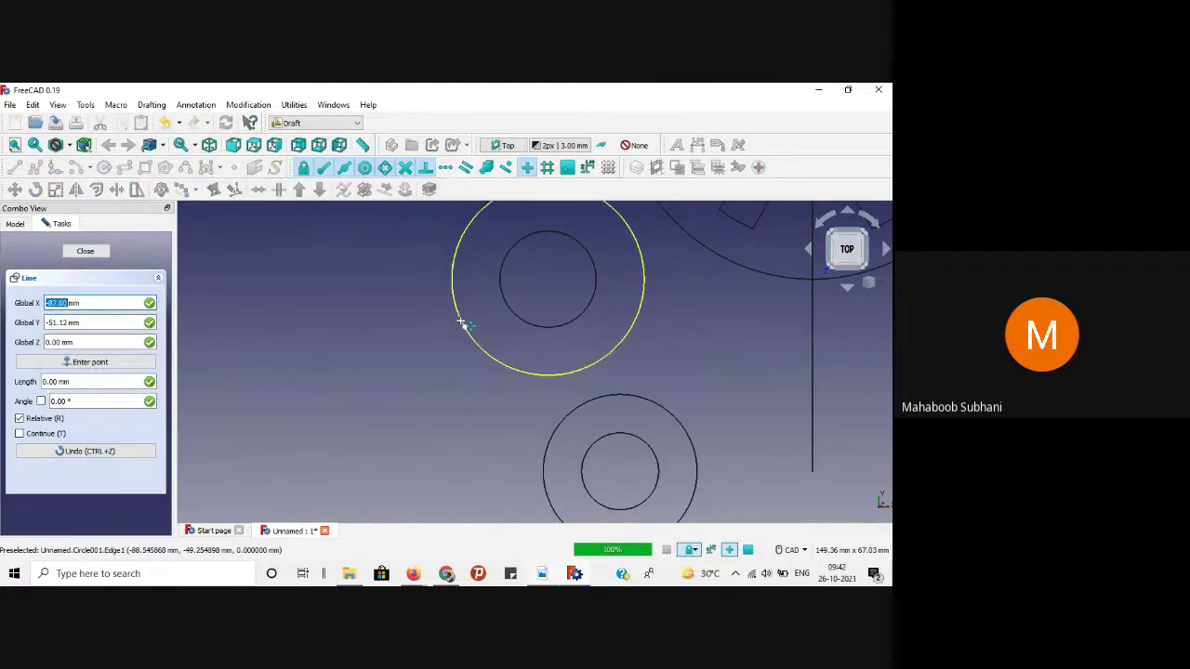
pyautogui.click(468, 335)
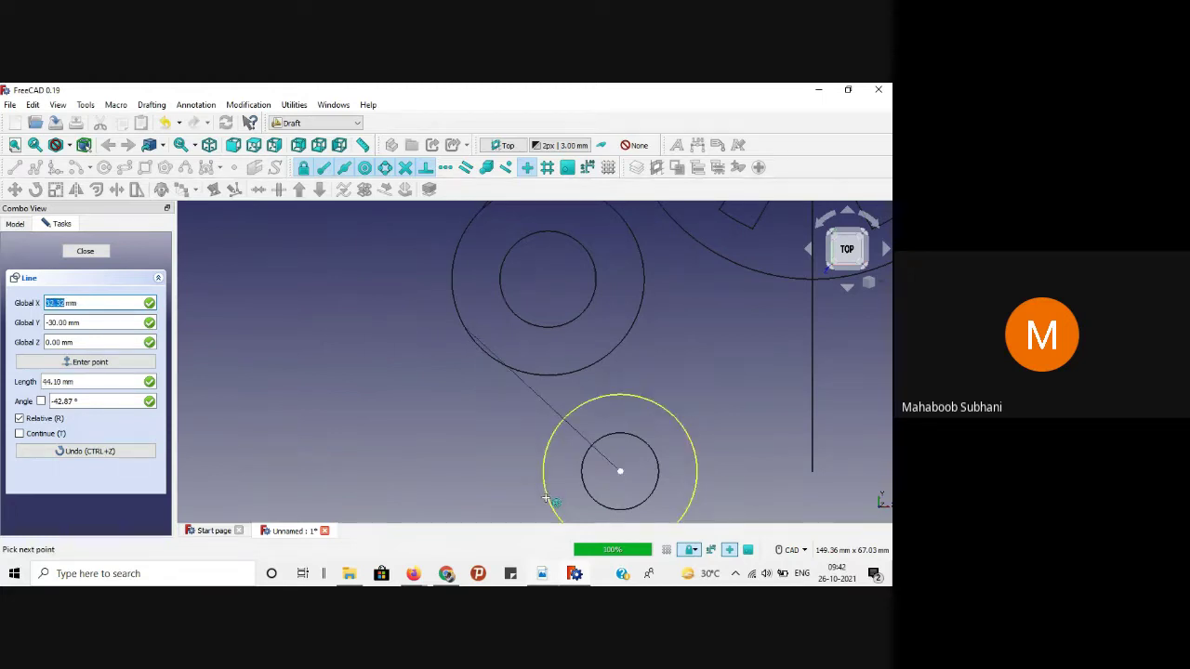
pyautogui.scroll(-3, 472, 427)
pyautogui.scroll(3, 493, 450)
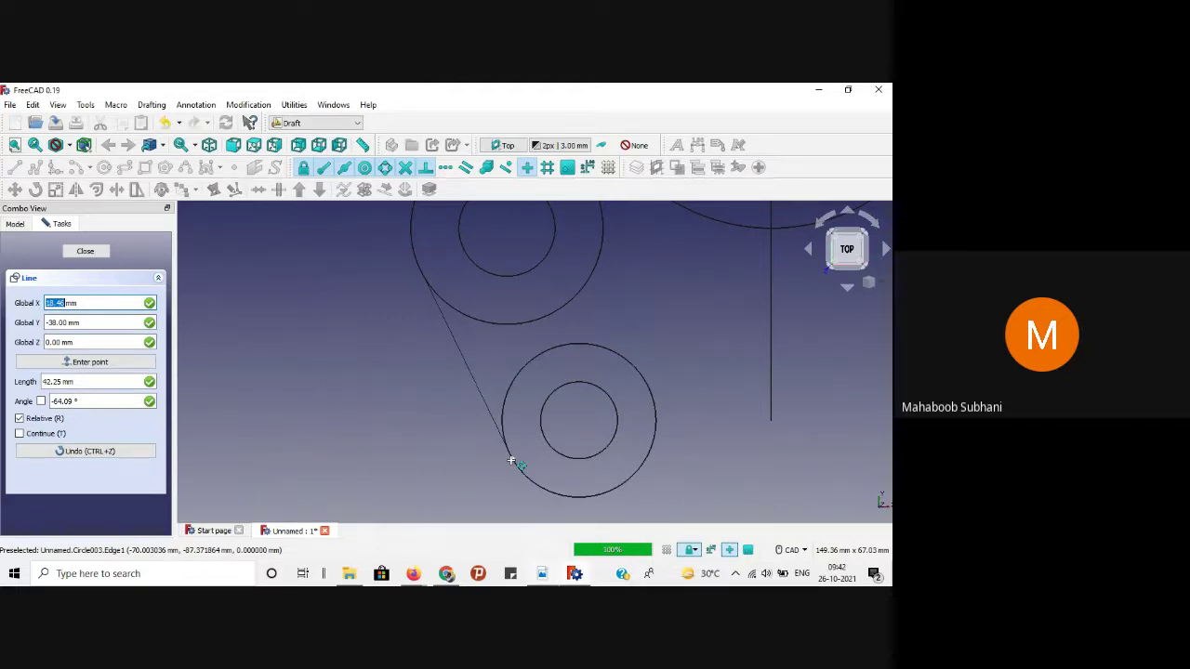
pyautogui.click(511, 460)
pyautogui.scroll(5, 412, 460)
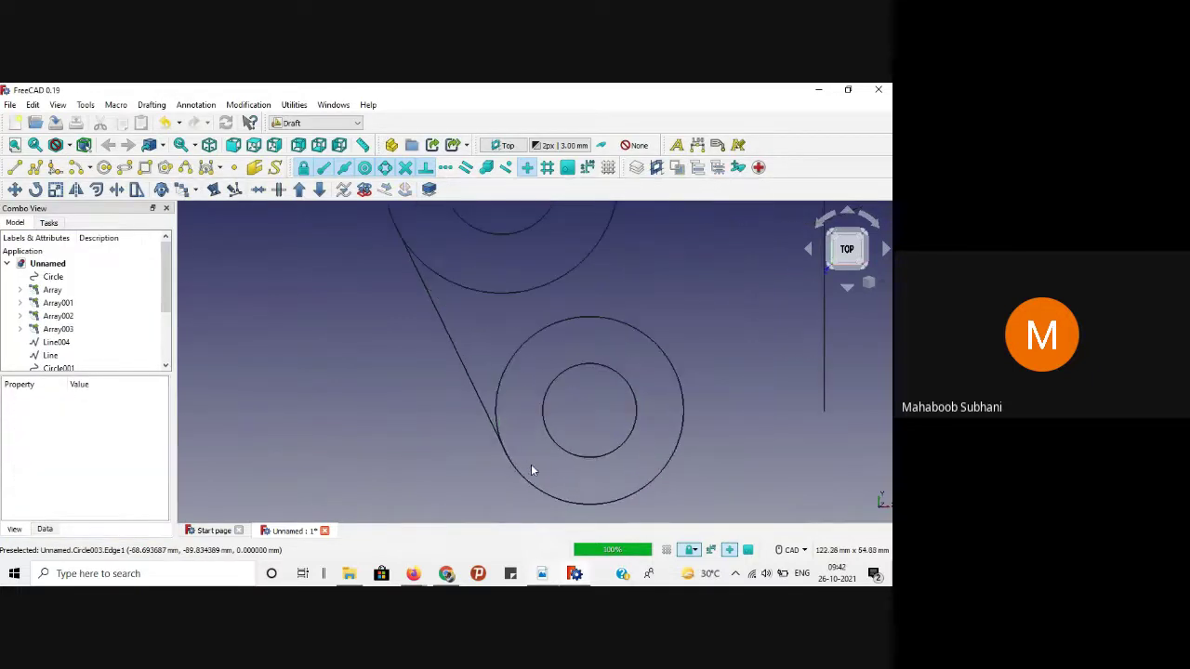
# Step: Examine where the outer lines meet the left-hand circles, compare them with the plate drawing in Adobe Reader, and return to FreeCAD
pyautogui.scroll(5, 428, 457)
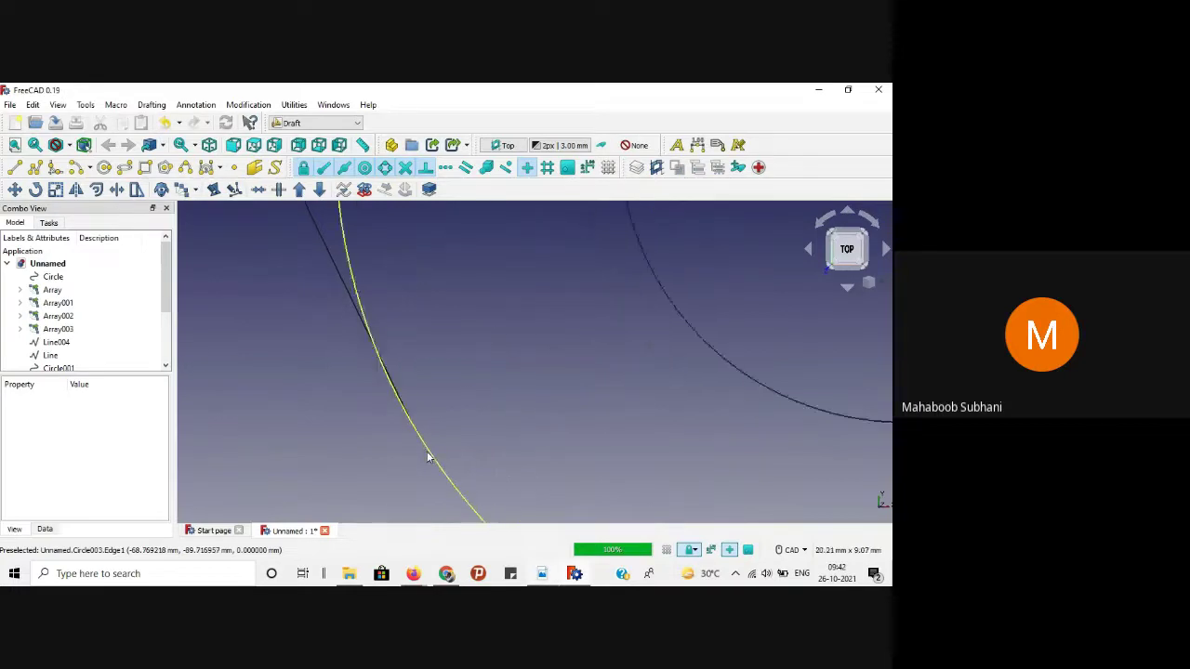
pyautogui.scroll(-10, 428, 457)
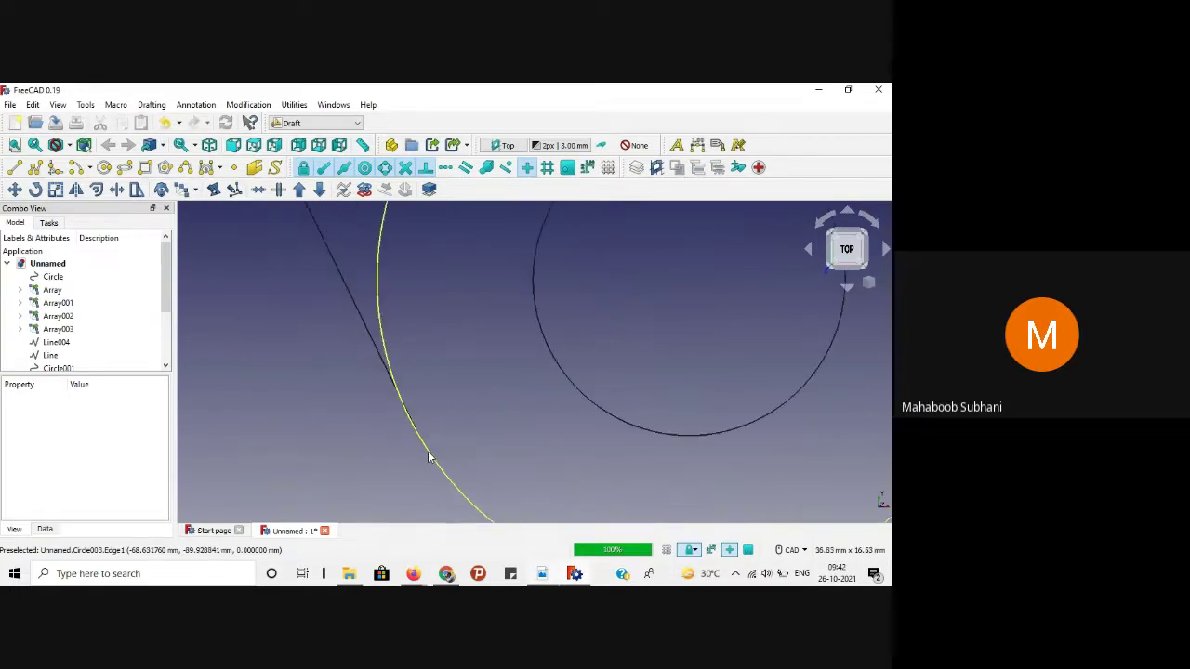
pyautogui.scroll(-5, 512, 369)
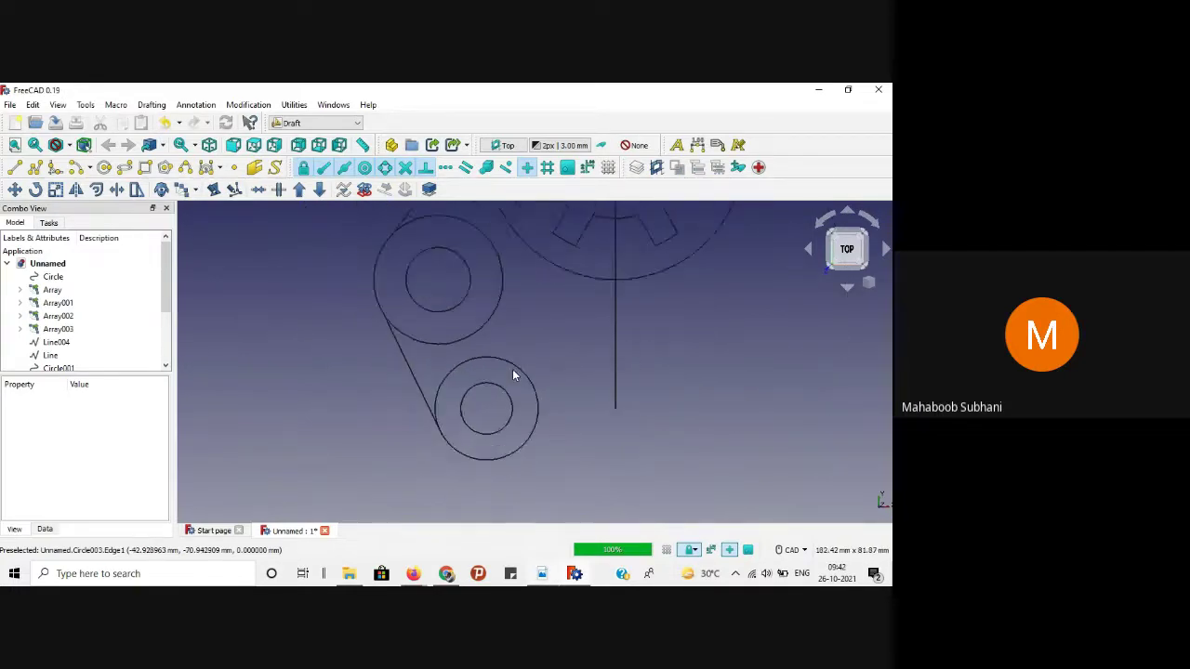
pyautogui.scroll(6, 474, 356)
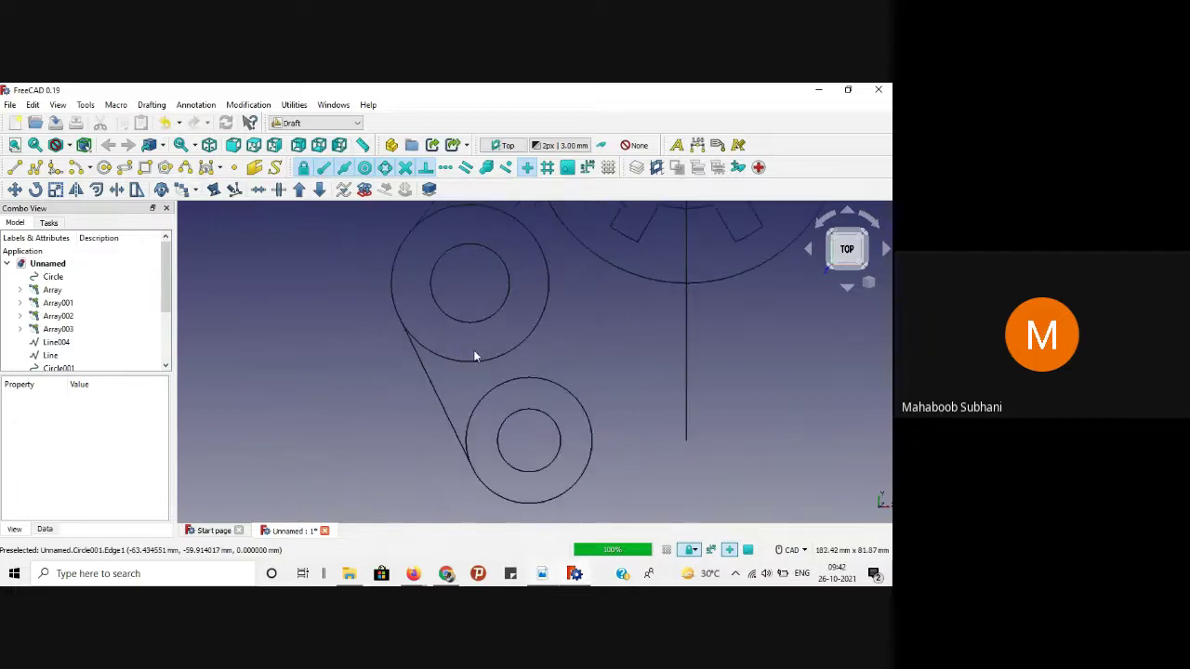
pyautogui.scroll(-5, 474, 355)
pyautogui.scroll(-4, 474, 355)
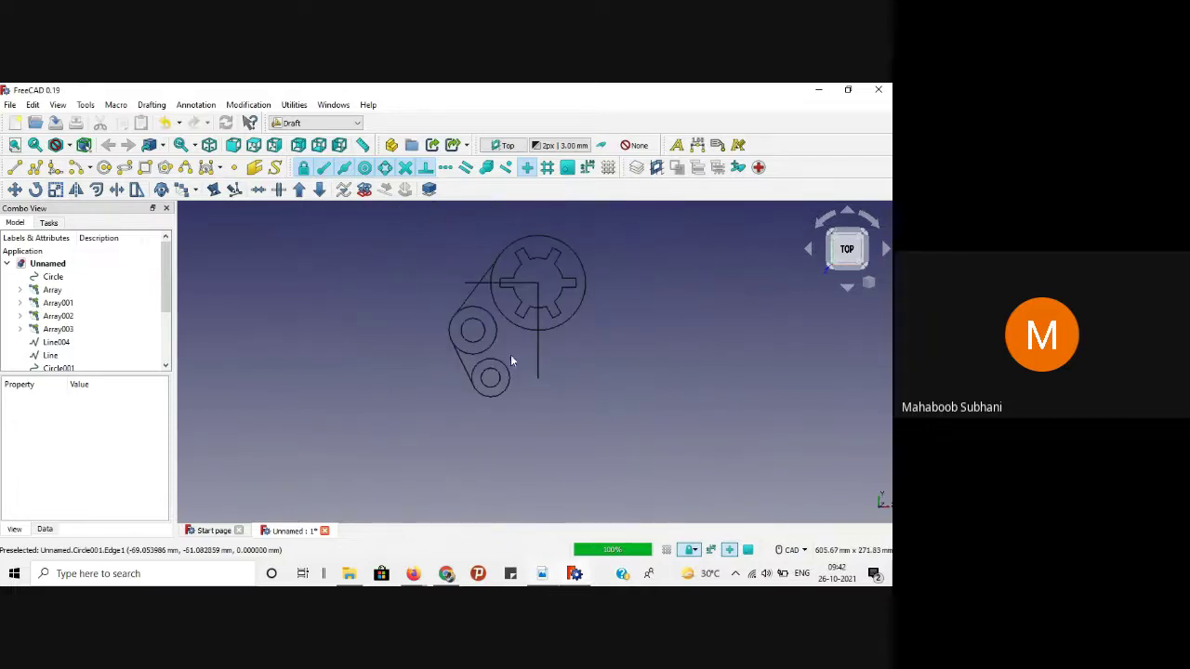
pyautogui.click(545, 575)
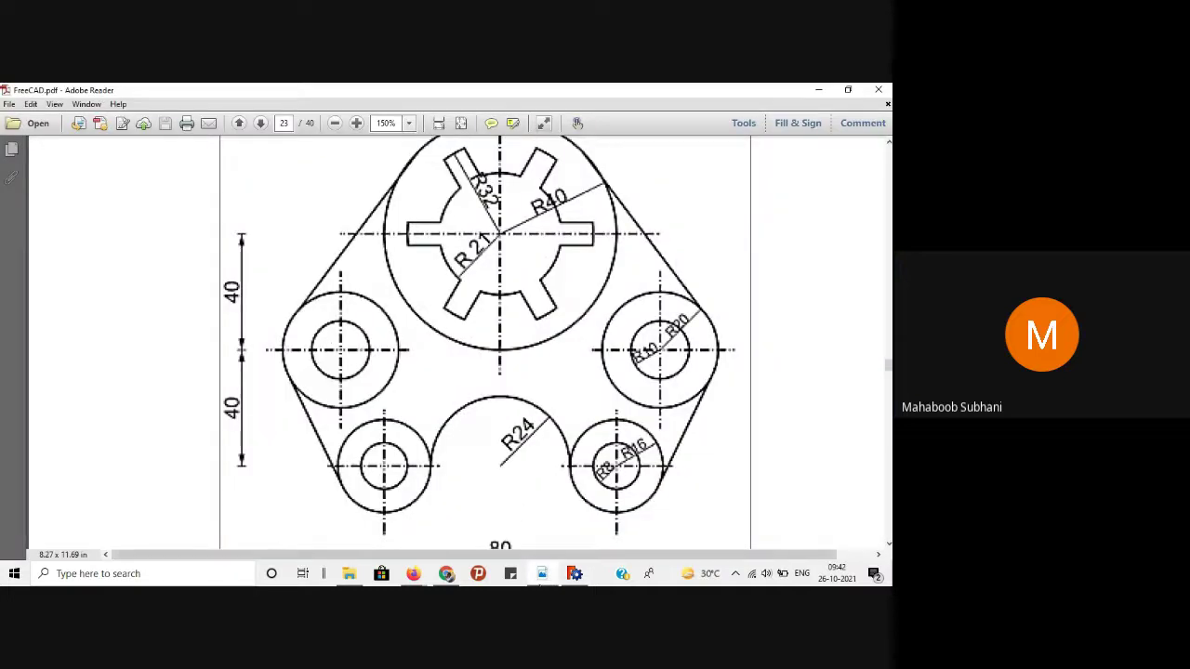
pyautogui.click(574, 573)
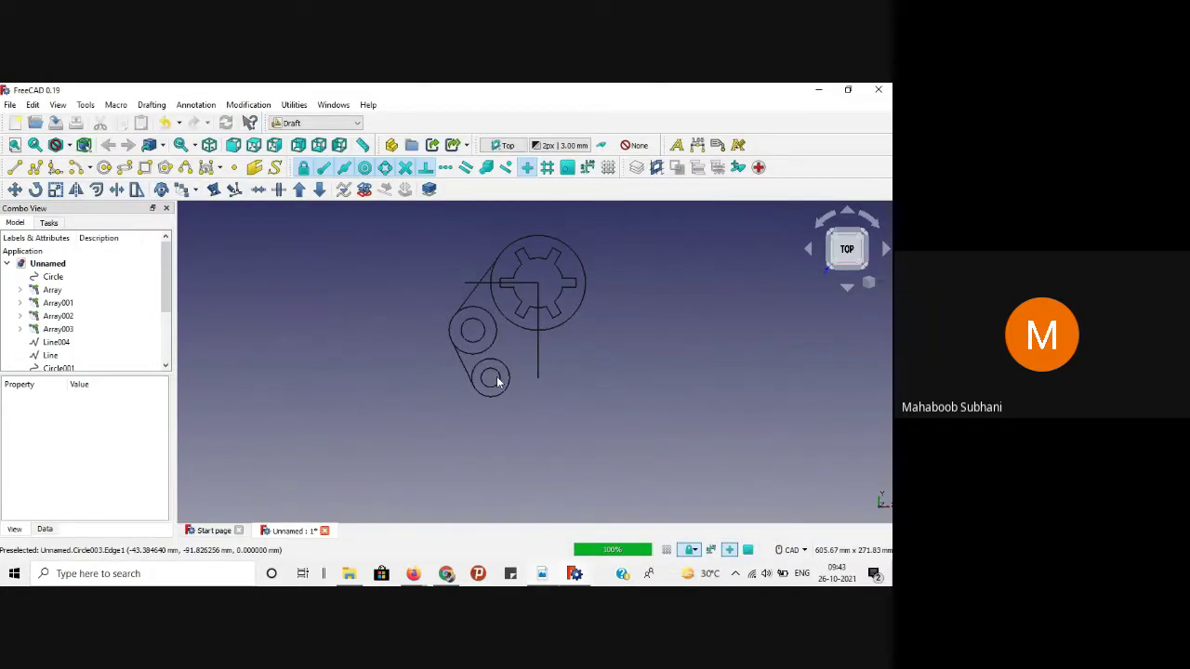
# Step: Delete the horizontal construction line running left from the large circle's centre
pyautogui.scroll(1, 538, 377)
pyautogui.scroll(2, 657, 399)
pyautogui.scroll(-3, 657, 398)
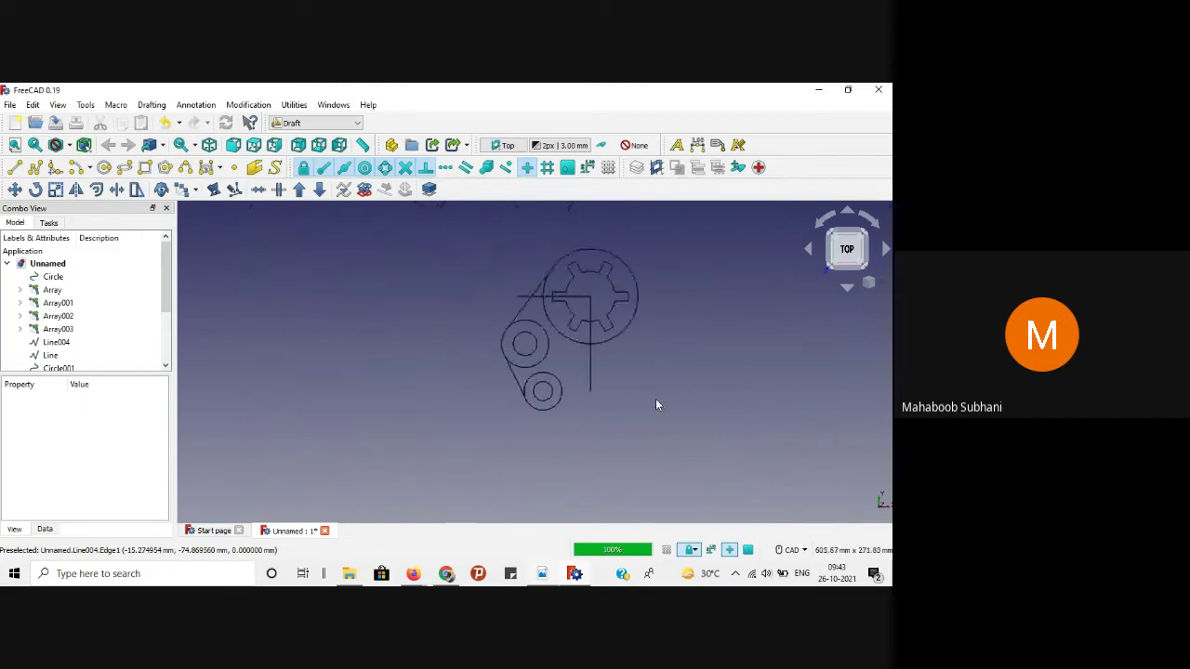
pyautogui.scroll(1, 622, 325)
pyautogui.scroll(3, 623, 327)
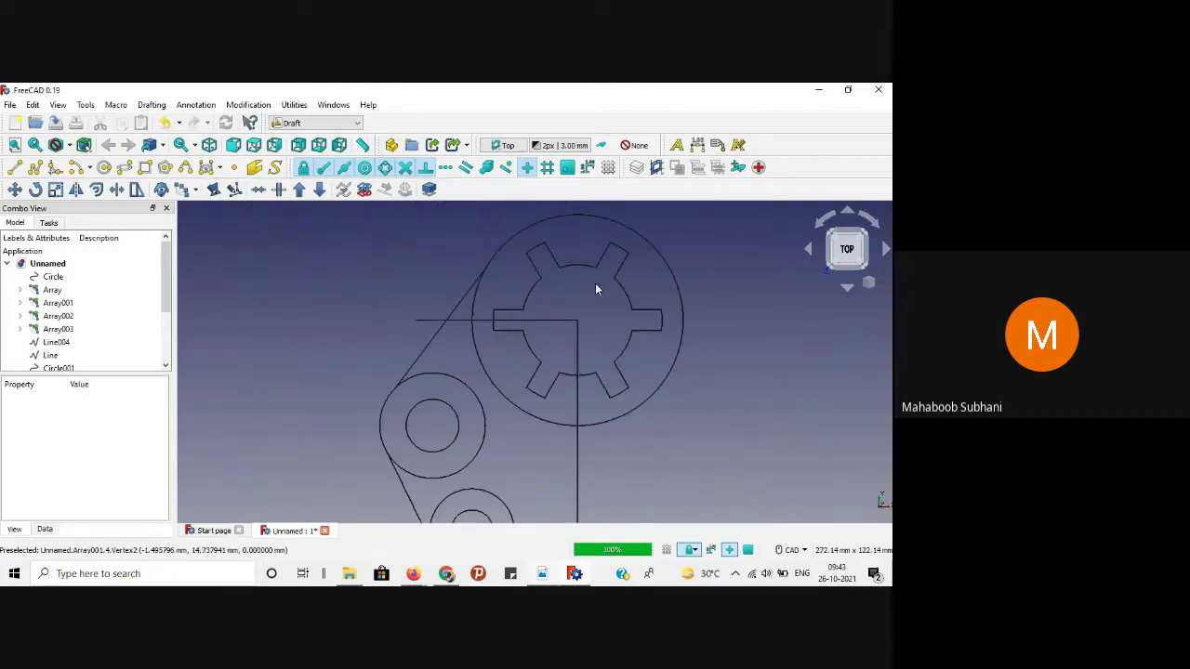
pyautogui.click(553, 321)
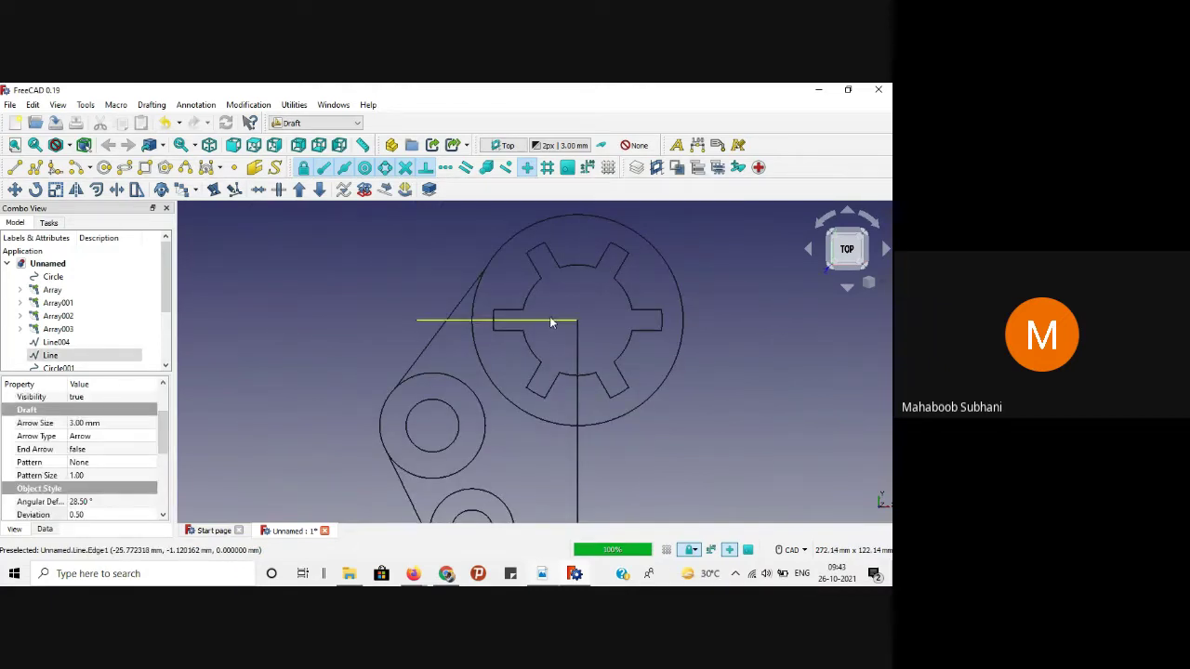
pyautogui.press('Delete')
pyautogui.scroll(-2, 455, 403)
pyautogui.scroll(2, 470, 438)
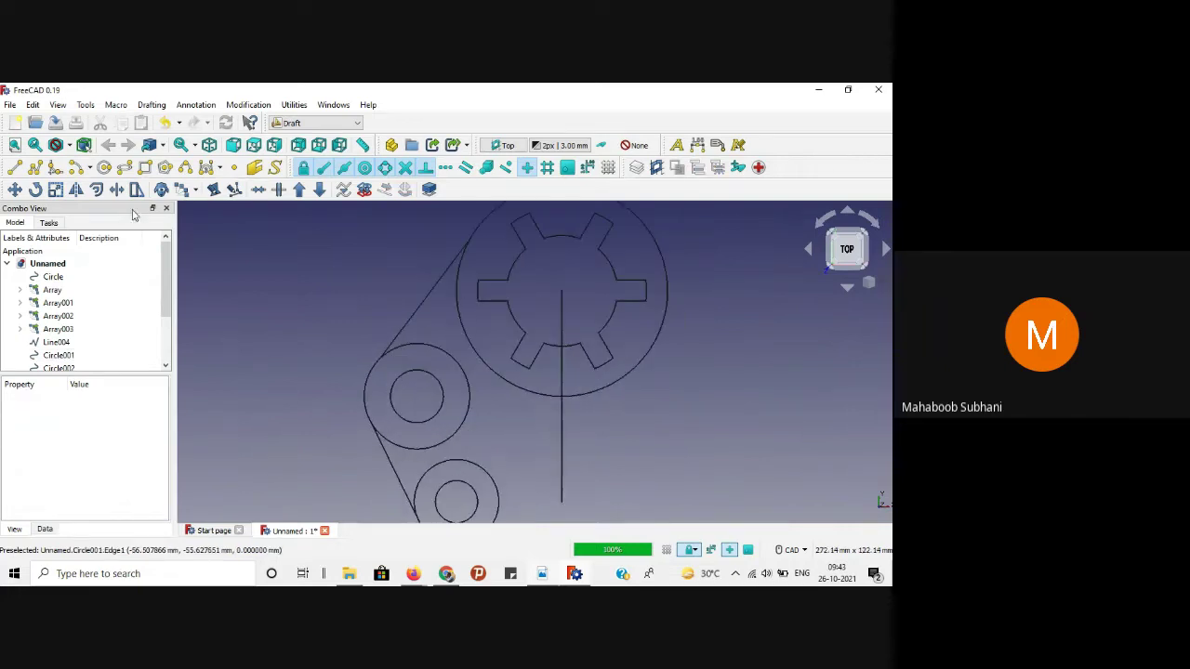
pyautogui.click(15, 169)
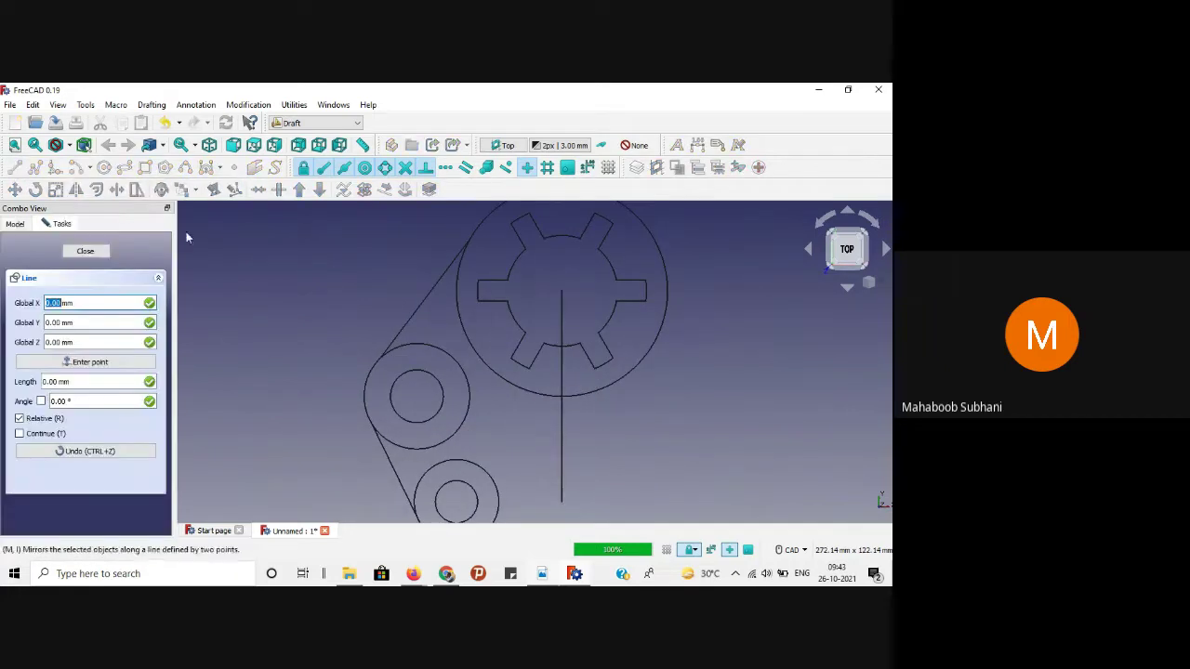
pyautogui.click(416, 343)
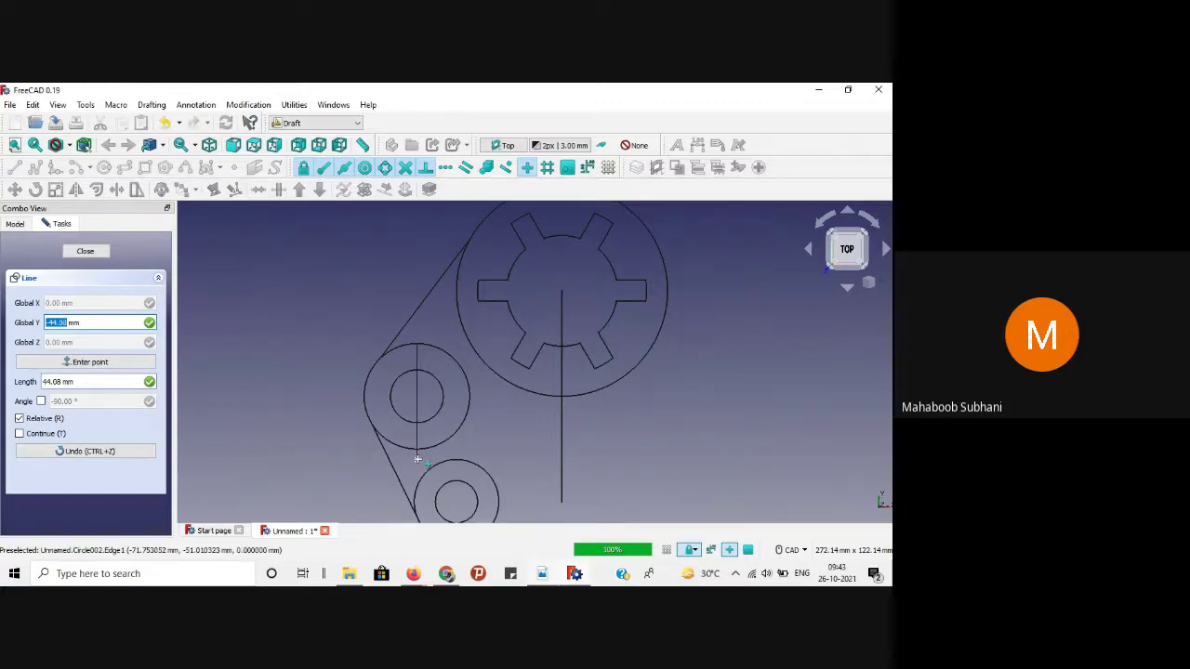
pyautogui.press('Escape')
# Step: Start a vertical line running downward from the centre of the left-hand 20 mm radius circle
pyautogui.press('l')
pyautogui.press('i')
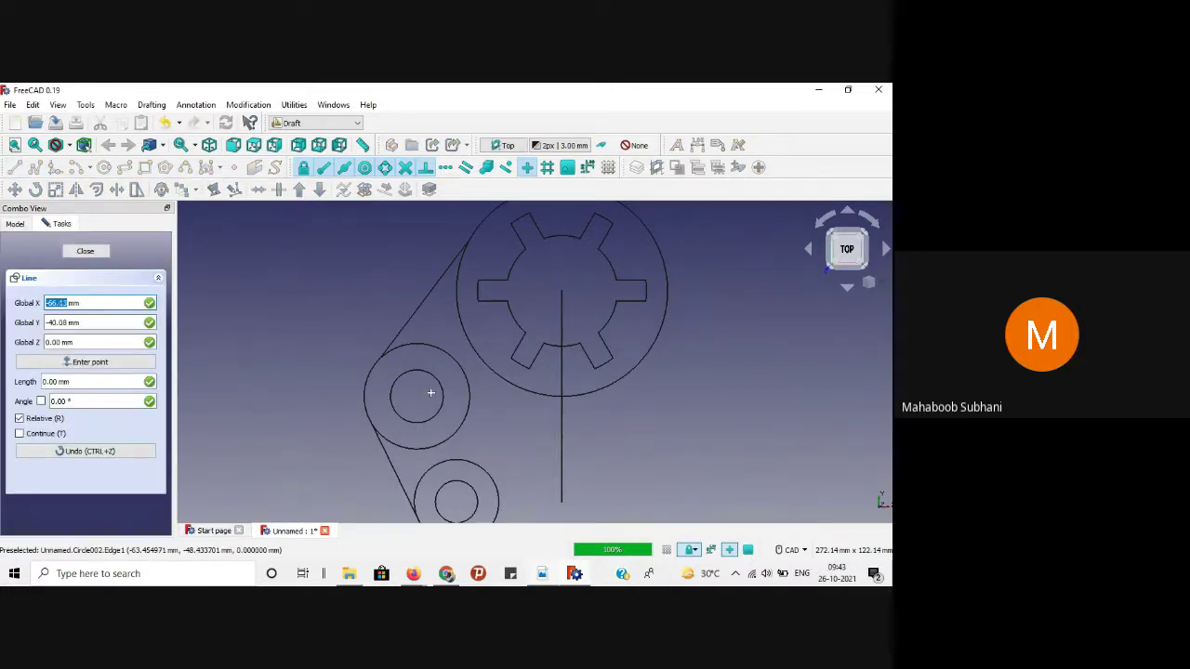
pyautogui.click(430, 447)
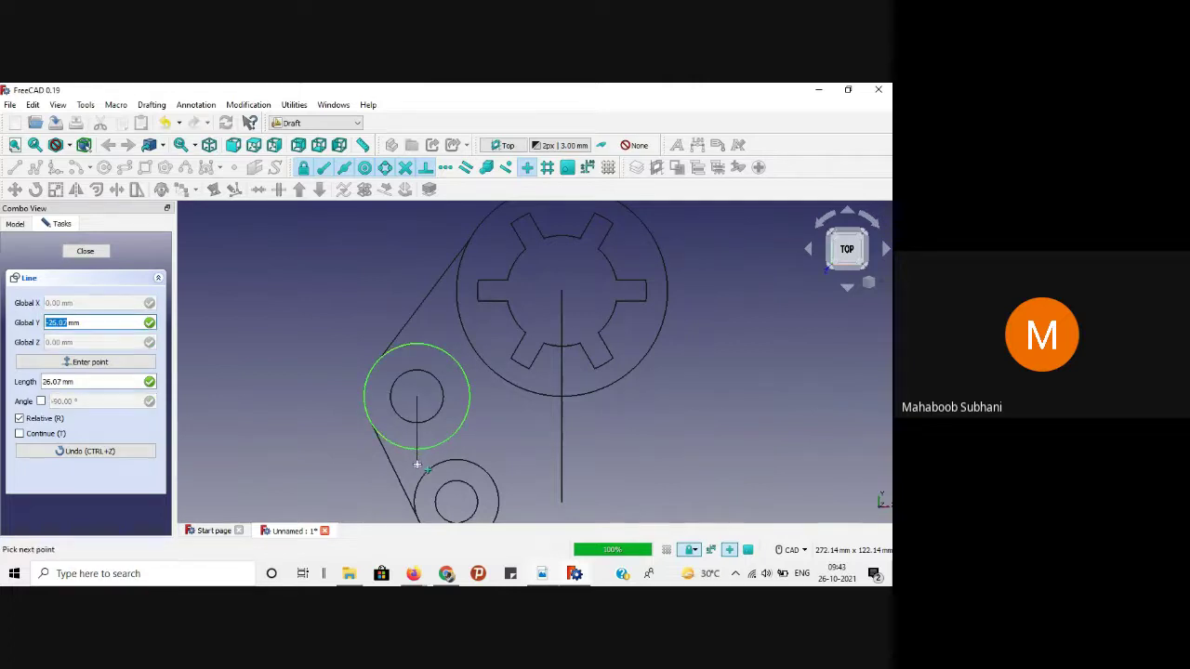
# Step: Draw the vertical centre lines of the upper small double circle, about 26 mm down and about 26 mm up from its centre
pyautogui.click(421, 462)
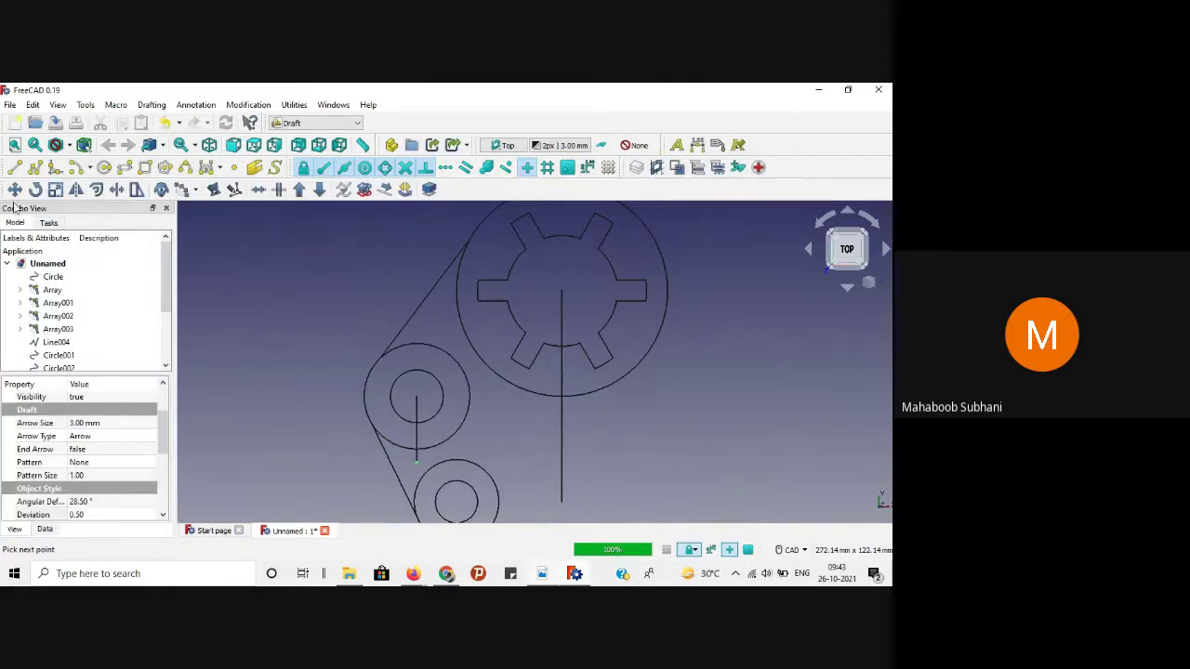
pyautogui.press('l')
pyautogui.press('i')
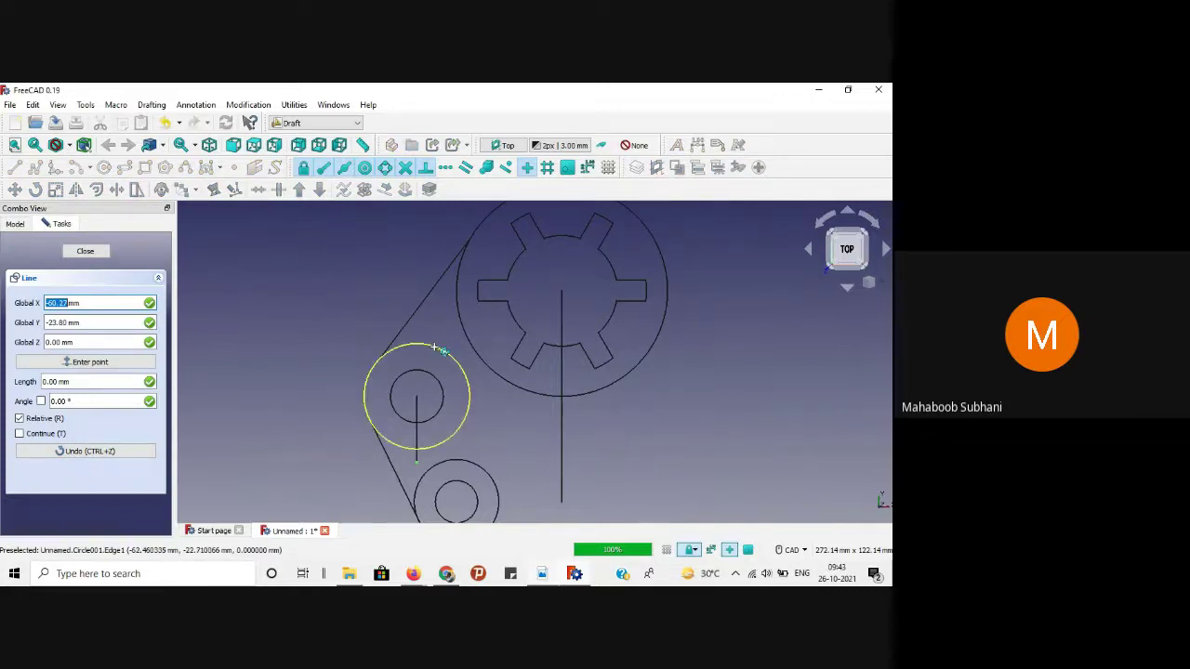
pyautogui.click(429, 349)
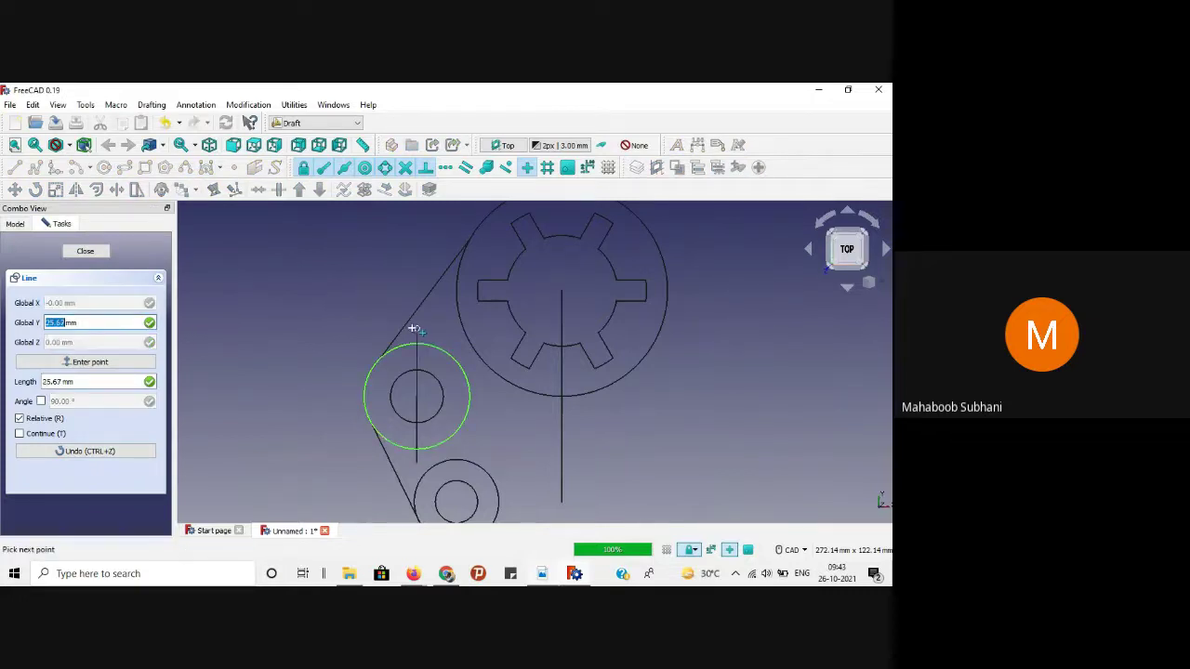
pyautogui.click(420, 325)
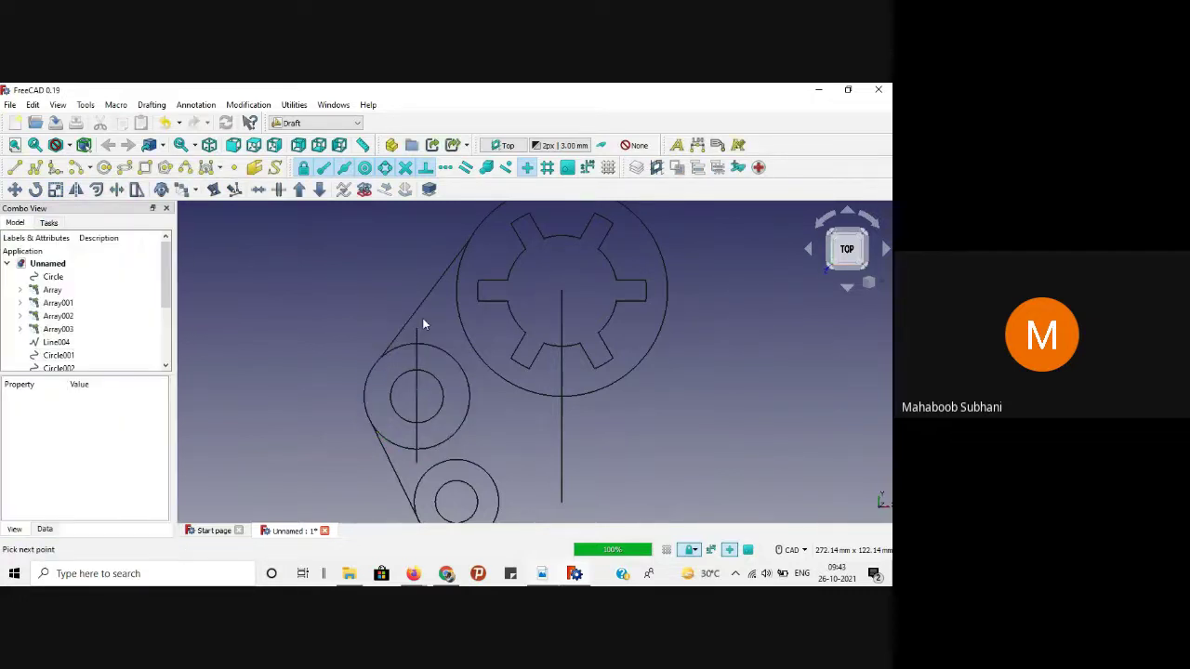
# Step: Draw the horizontal centre lines of the upper small double circle, about 25 mm left and about 24 mm right from its centre
pyautogui.press('l')
pyautogui.press('i')
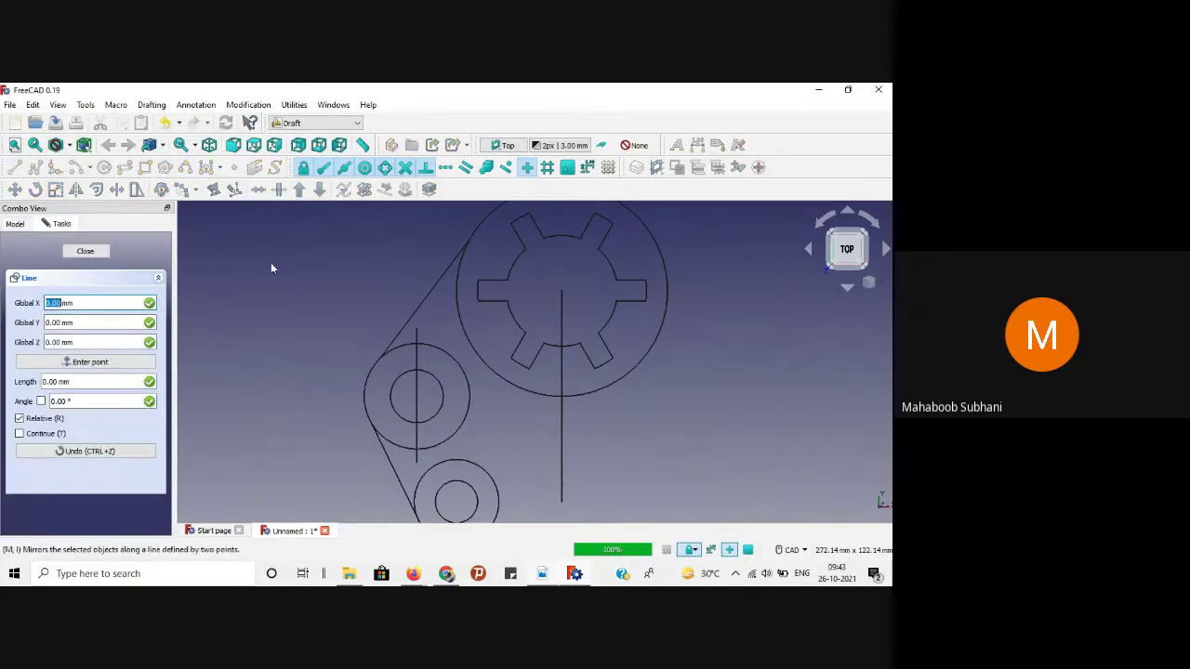
pyautogui.click(365, 412)
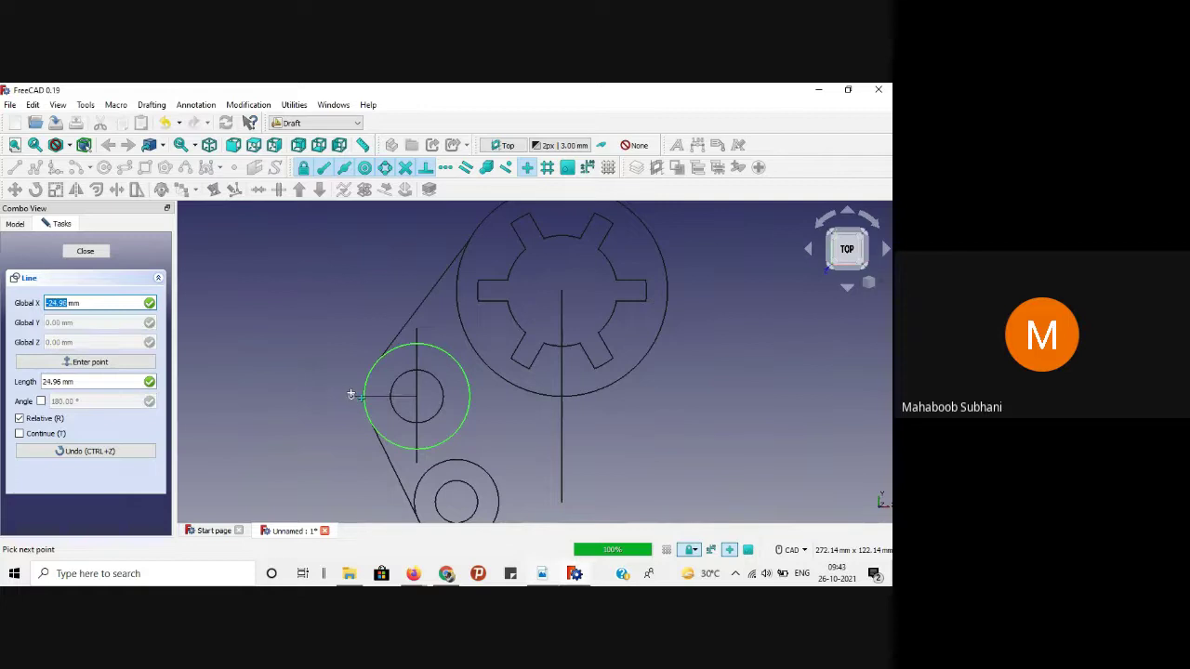
pyautogui.click(352, 395)
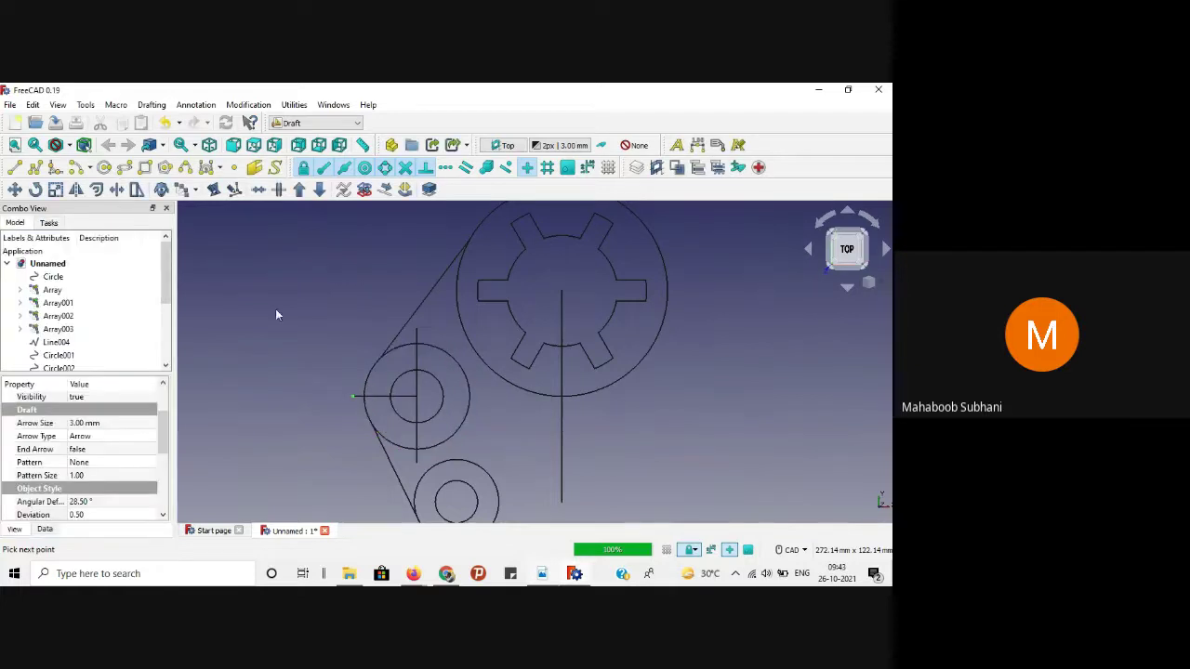
pyautogui.click(14, 171)
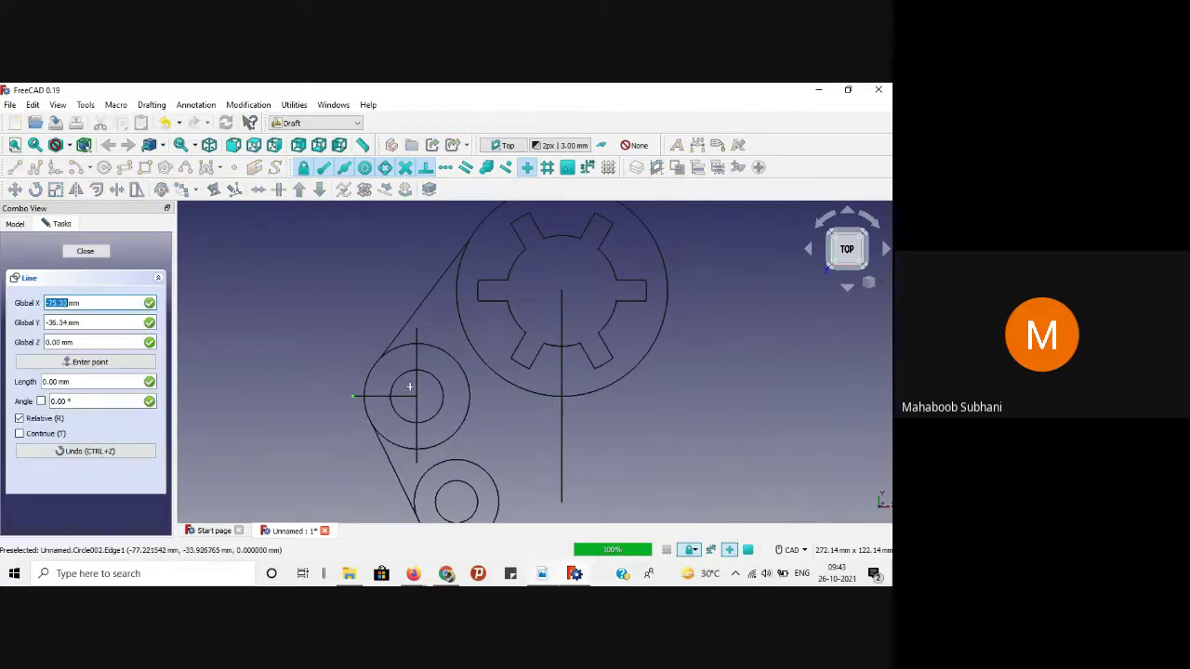
pyautogui.click(471, 410)
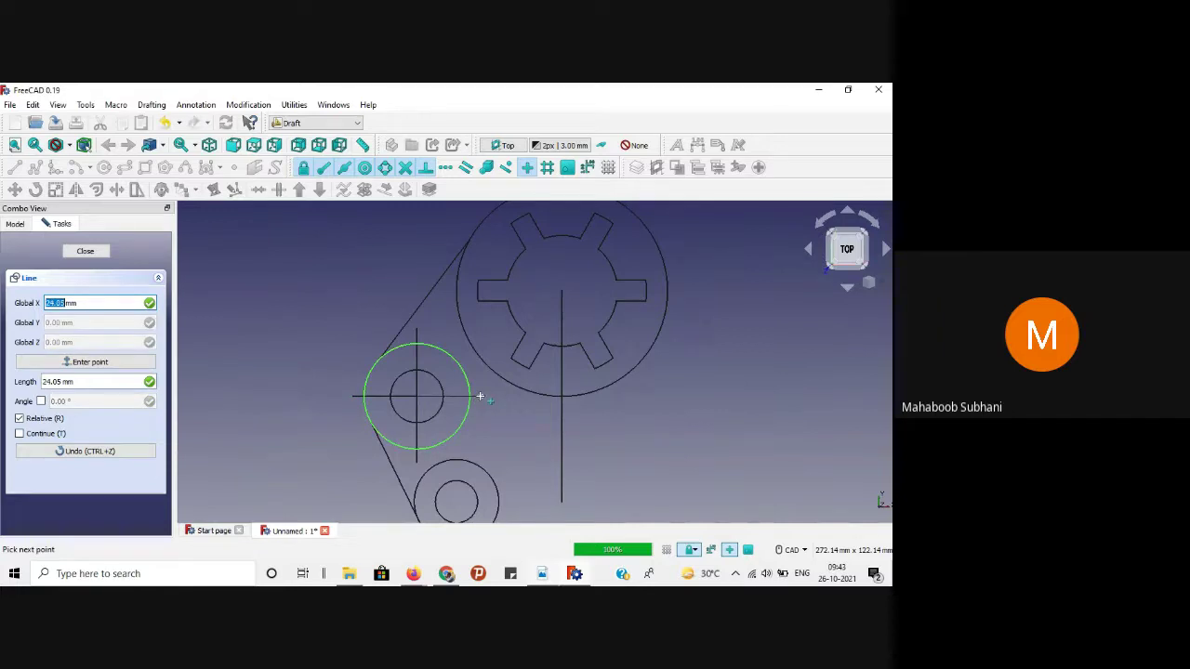
pyautogui.click(478, 396)
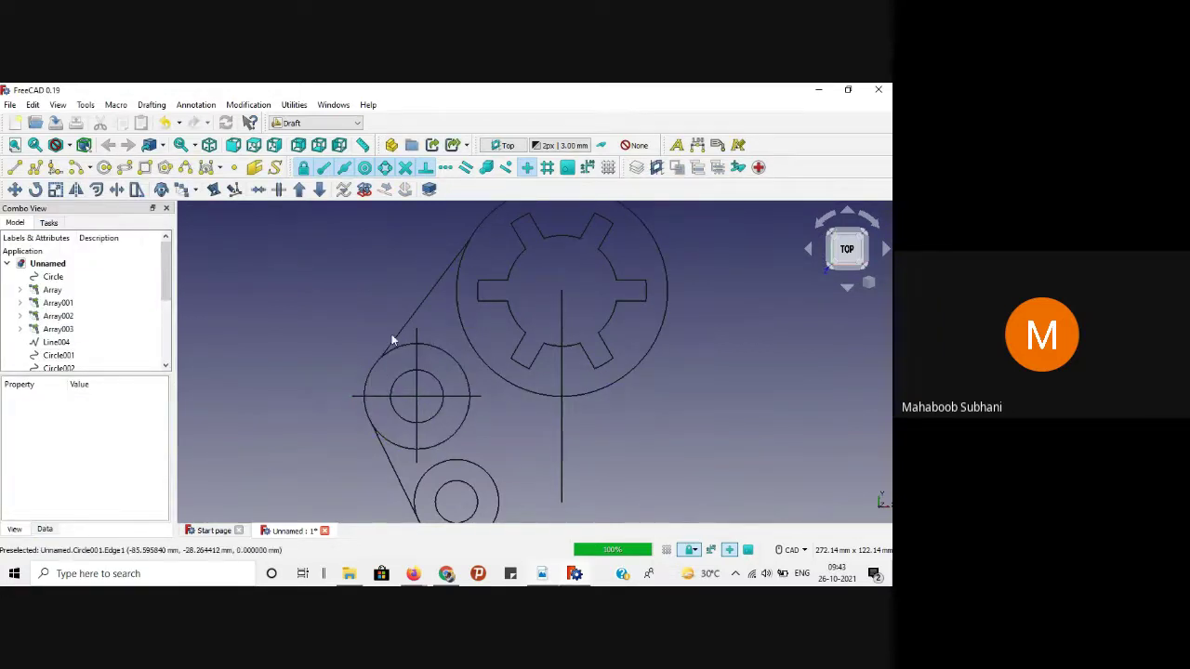
# Step: Set the draw style of the upper small double circle's horizontal centre lines to Dashdot, checking the reference drawing in FreeCAD.pdf
pyautogui.click(376, 397)
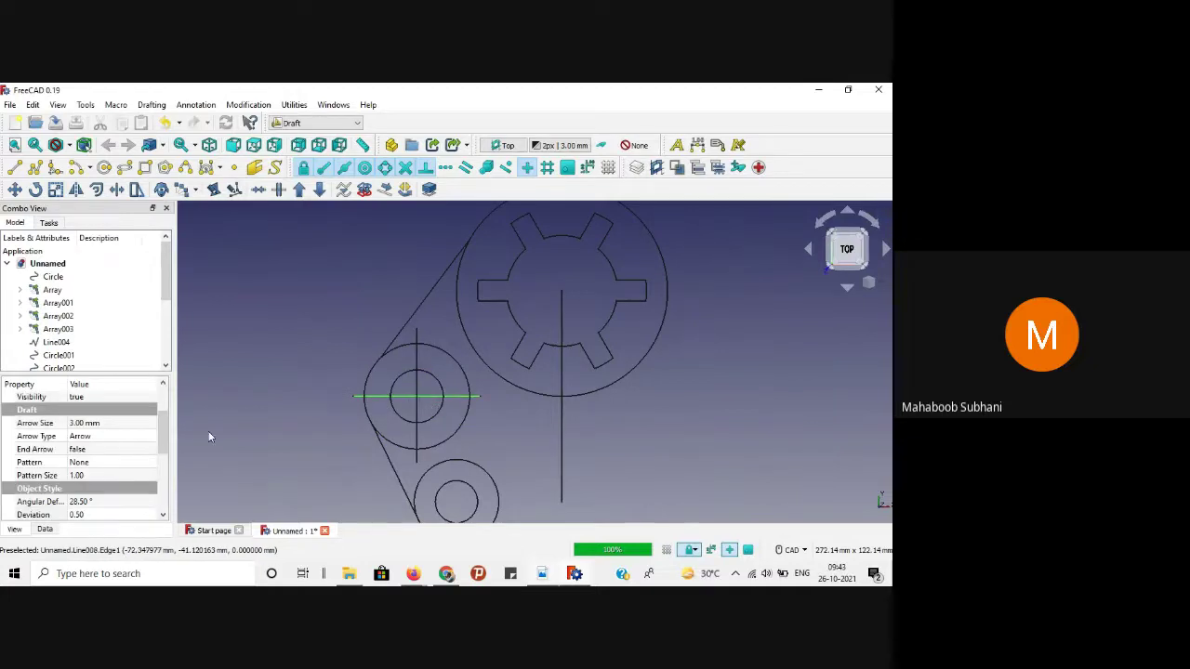
pyautogui.scroll(-2, 93, 450)
pyautogui.scroll(-2, 116, 452)
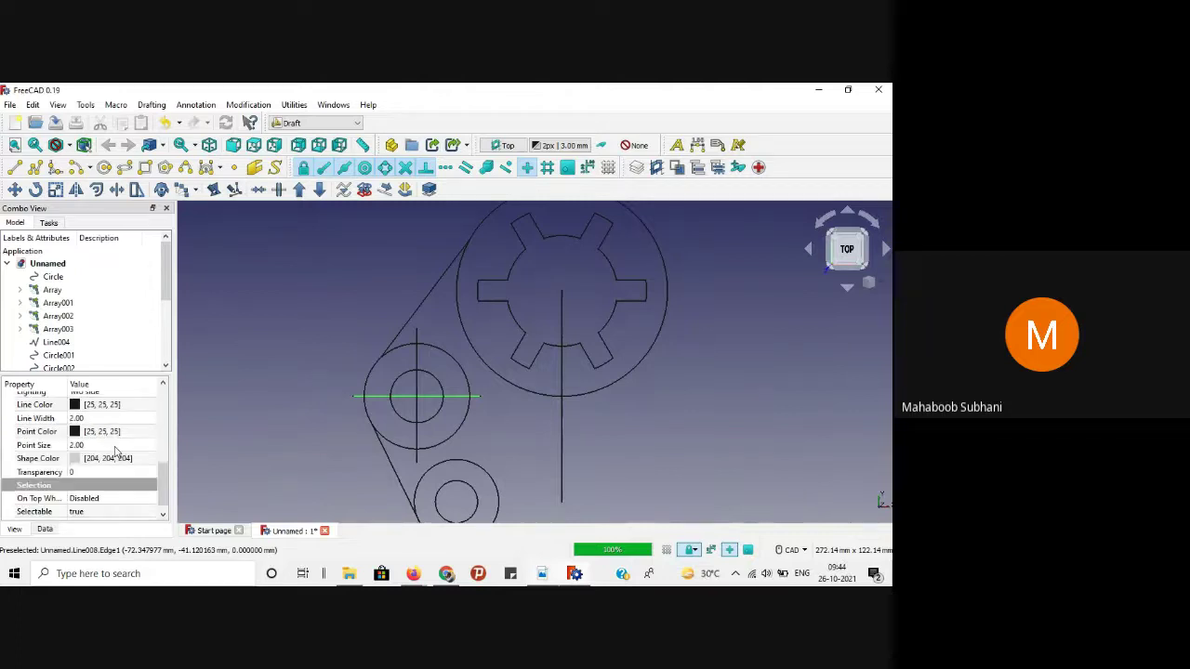
pyautogui.scroll(-1, 65, 465)
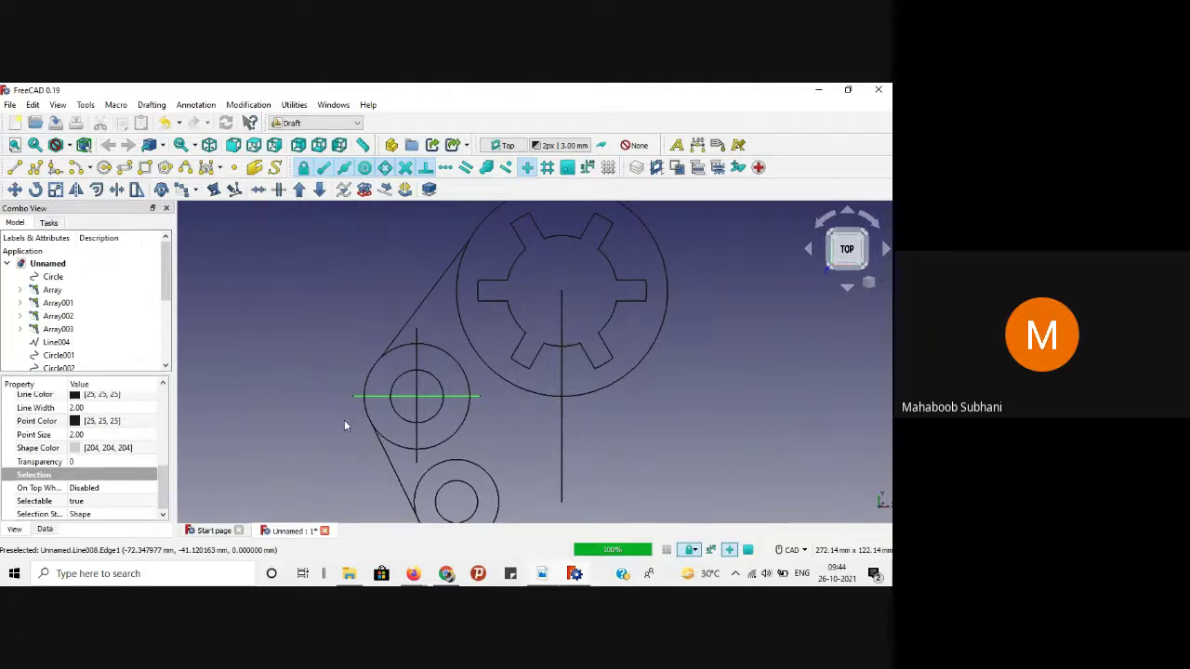
pyautogui.click(574, 574)
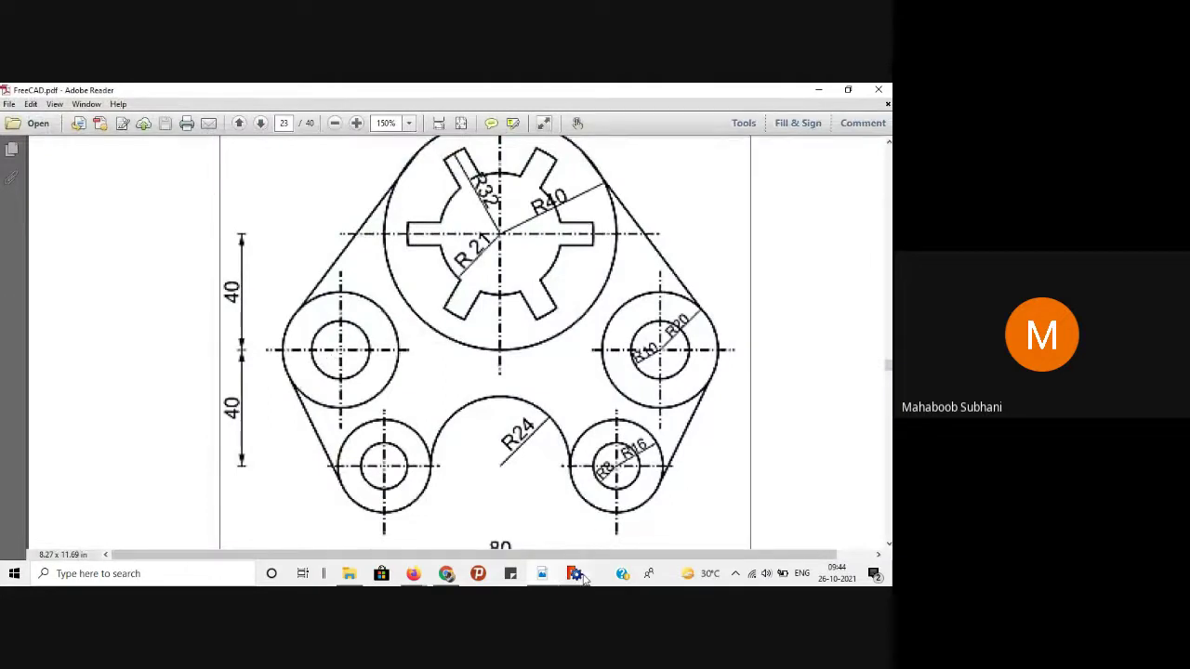
pyautogui.hotkey('alt', 'Tab')
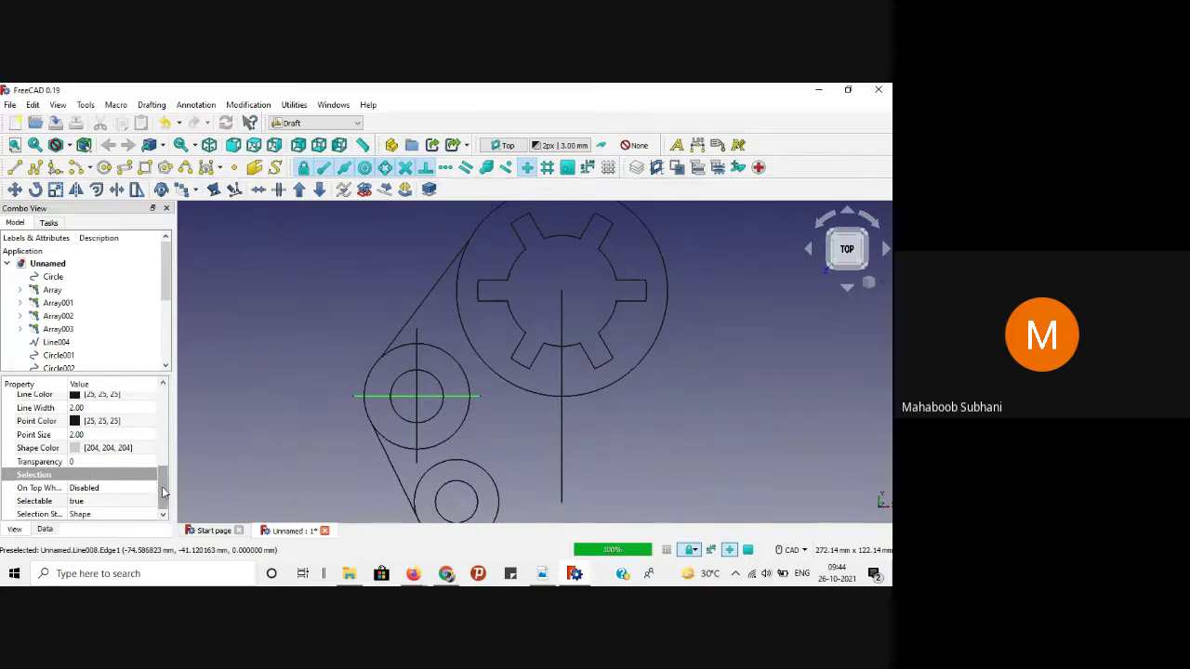
pyautogui.moveTo(162, 485); pyautogui.dragTo(163, 458)
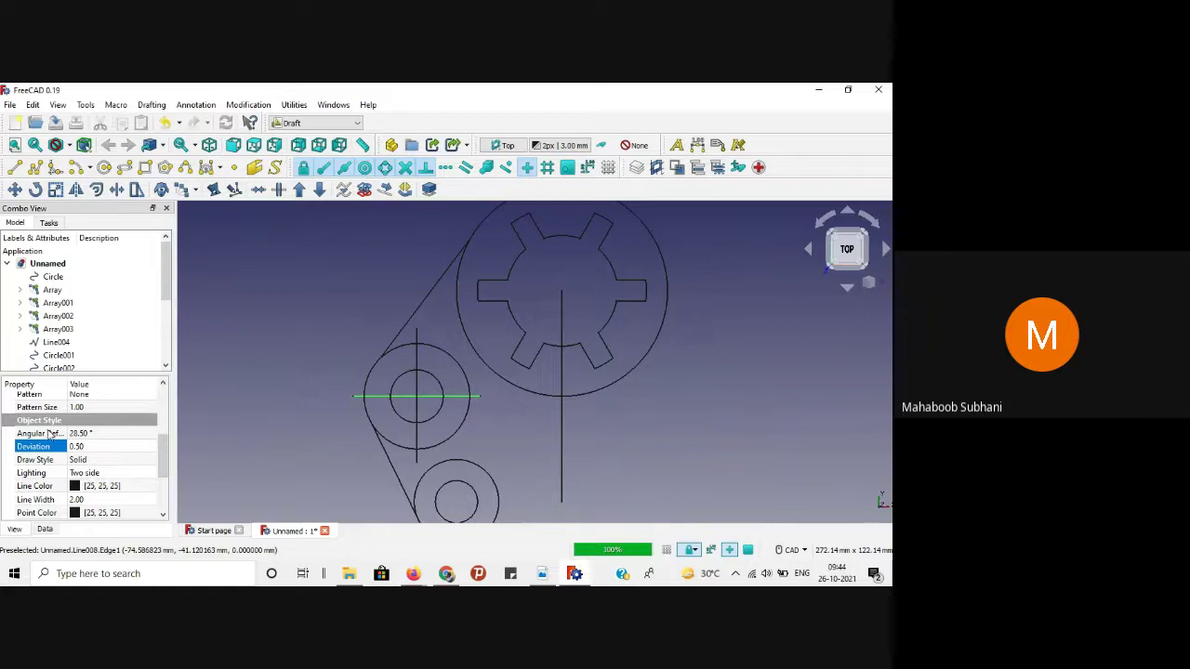
pyautogui.click(79, 460)
pyautogui.click(152, 462)
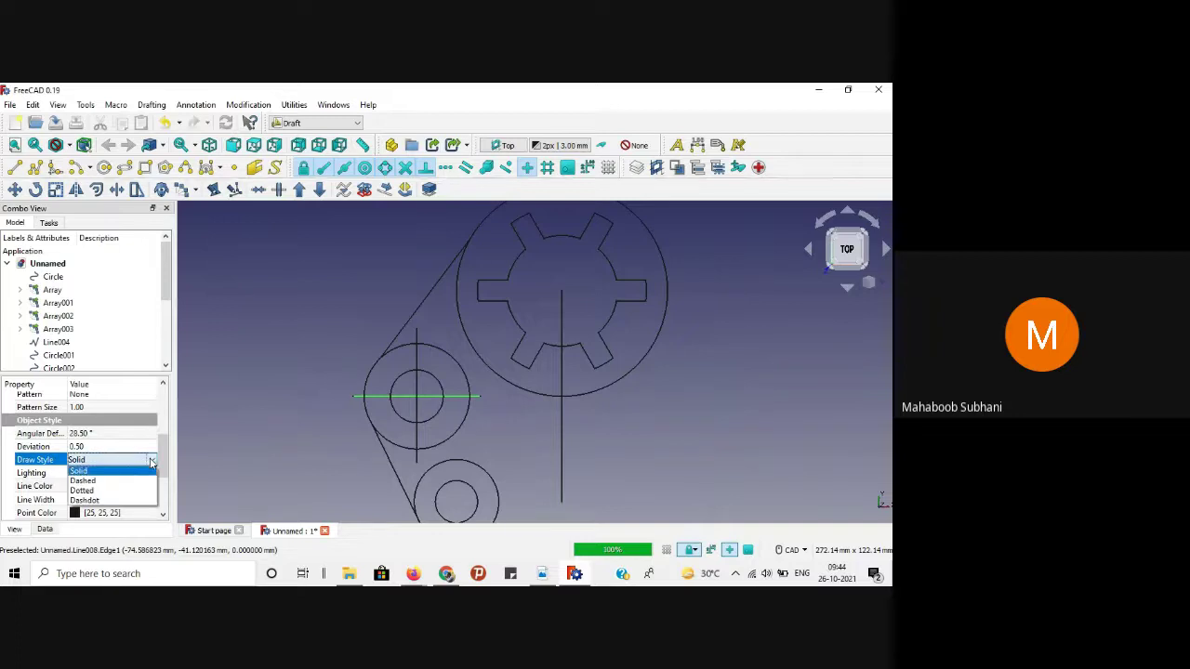
pyautogui.click(106, 503)
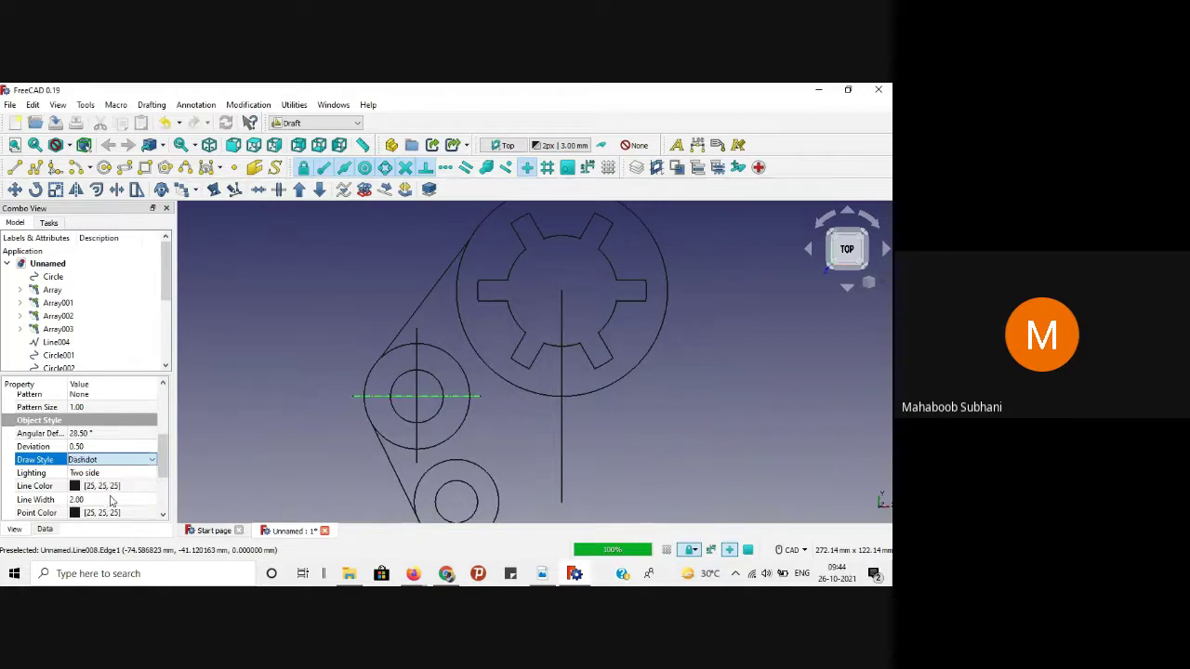
pyautogui.click(261, 459)
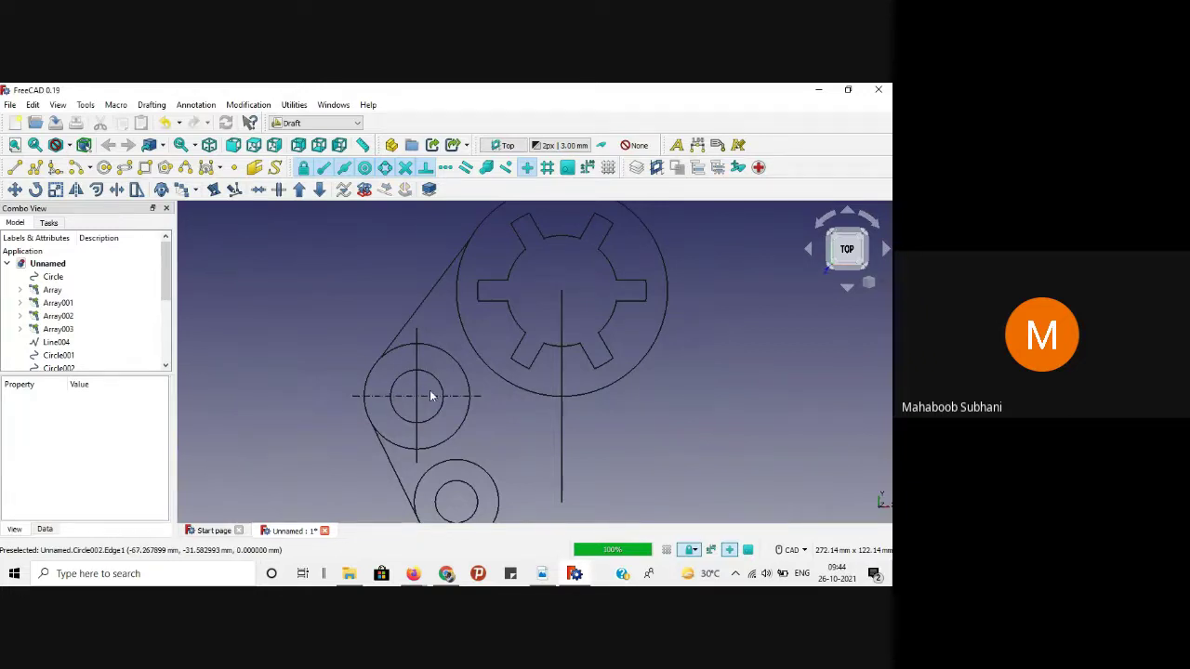
# Step: Draw a vertical centre line about 20 mm upward from the centre of the lower small double circle
pyautogui.scroll(4, 433, 392)
pyautogui.scroll(3, 433, 392)
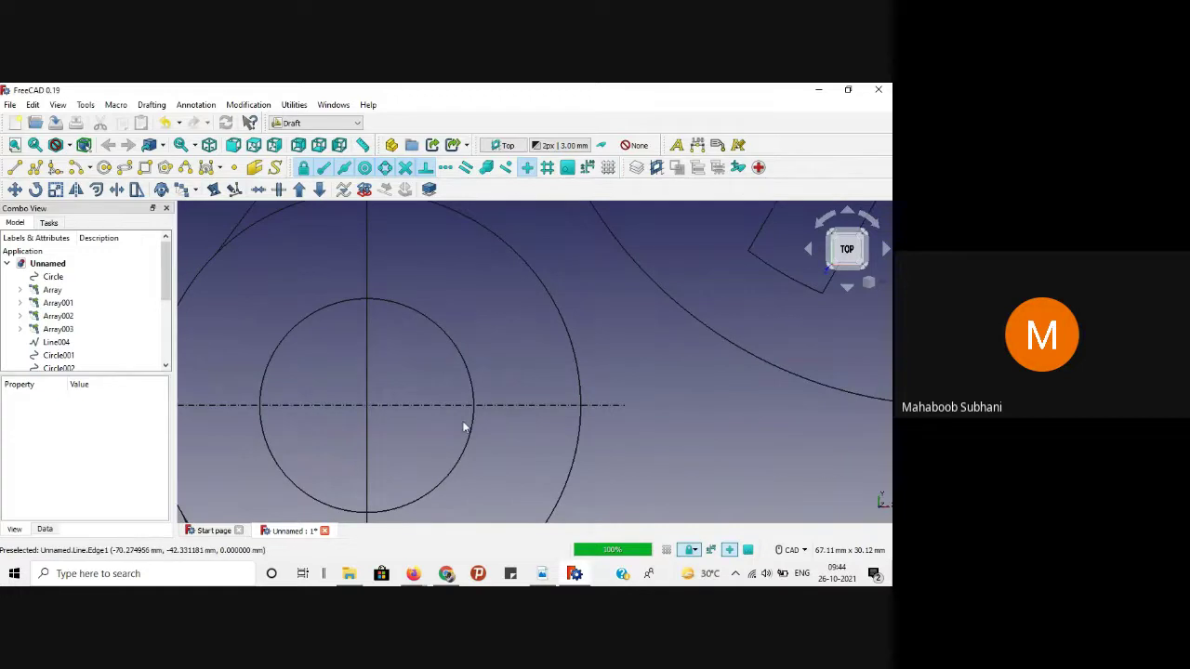
pyautogui.scroll(-5, 549, 440)
pyautogui.scroll(-2, 620, 450)
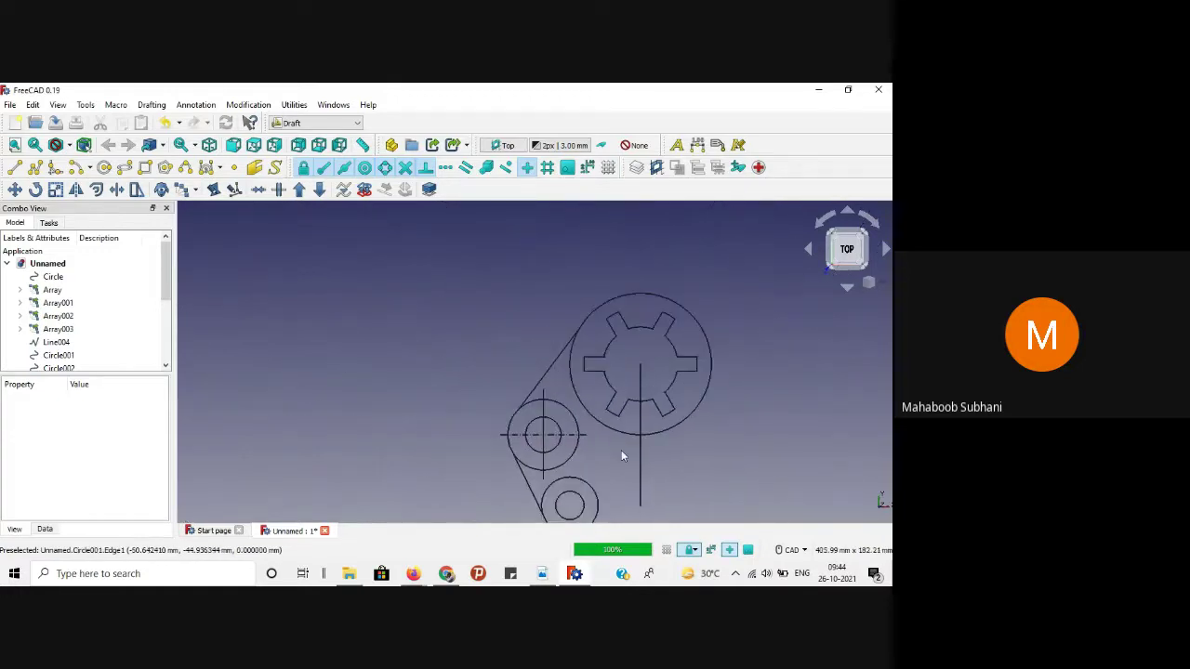
pyautogui.scroll(2, 625, 496)
pyautogui.scroll(-2, 621, 491)
pyautogui.scroll(4, 609, 498)
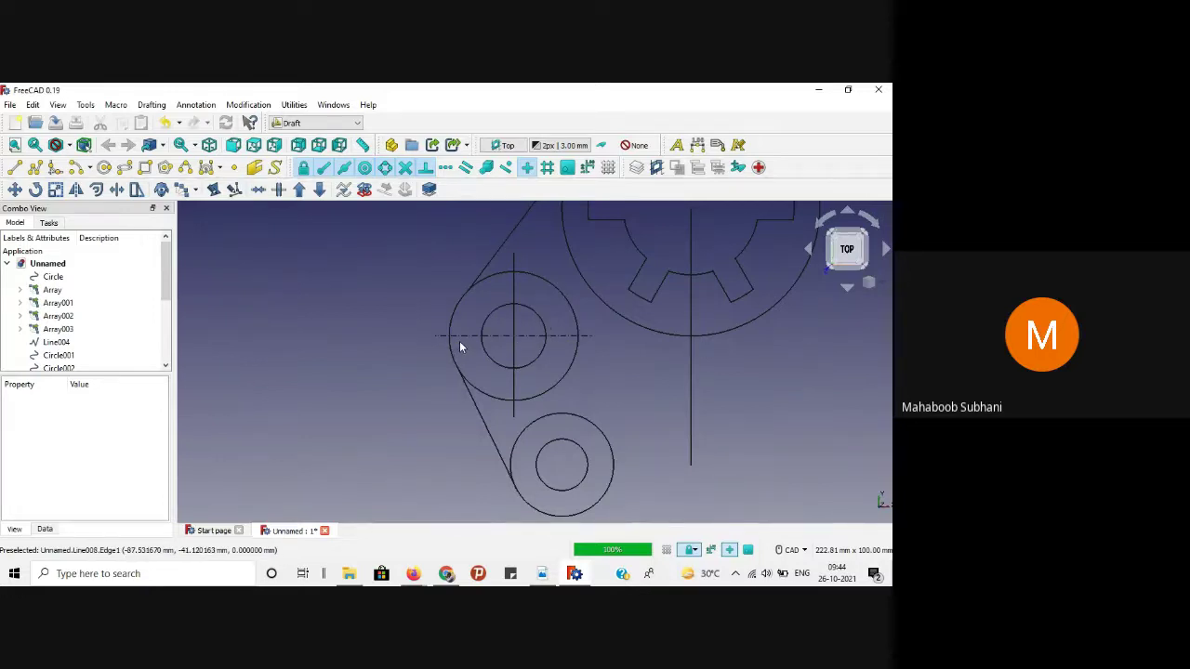
pyautogui.press('l')
pyautogui.press('i')
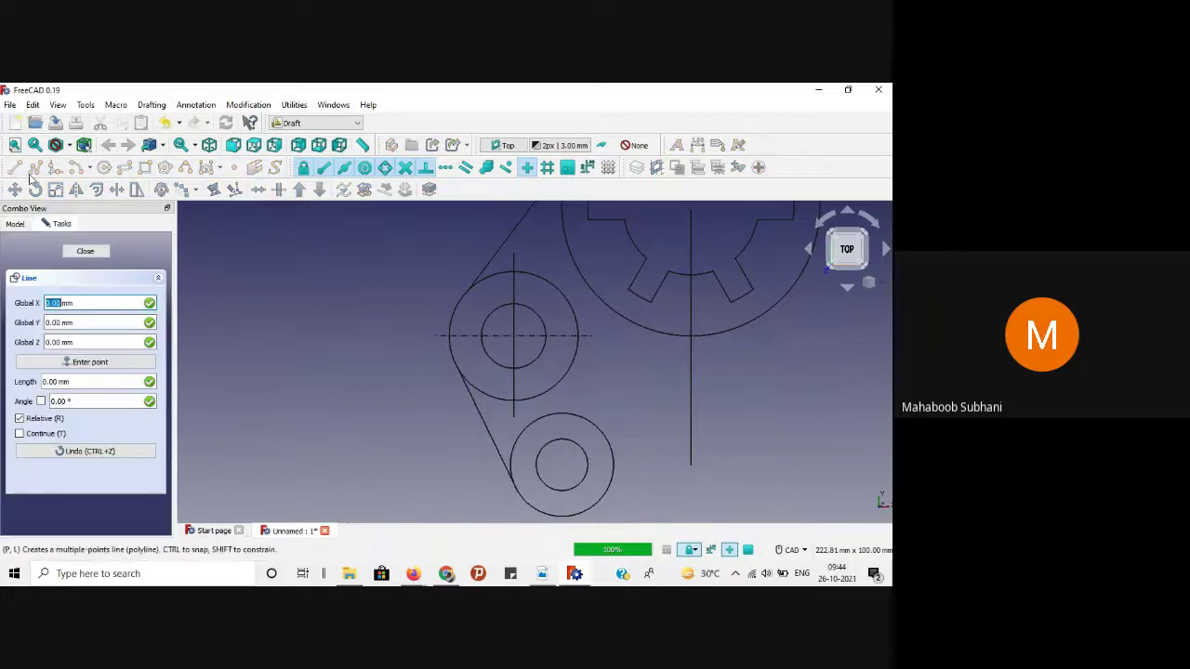
pyautogui.click(576, 415)
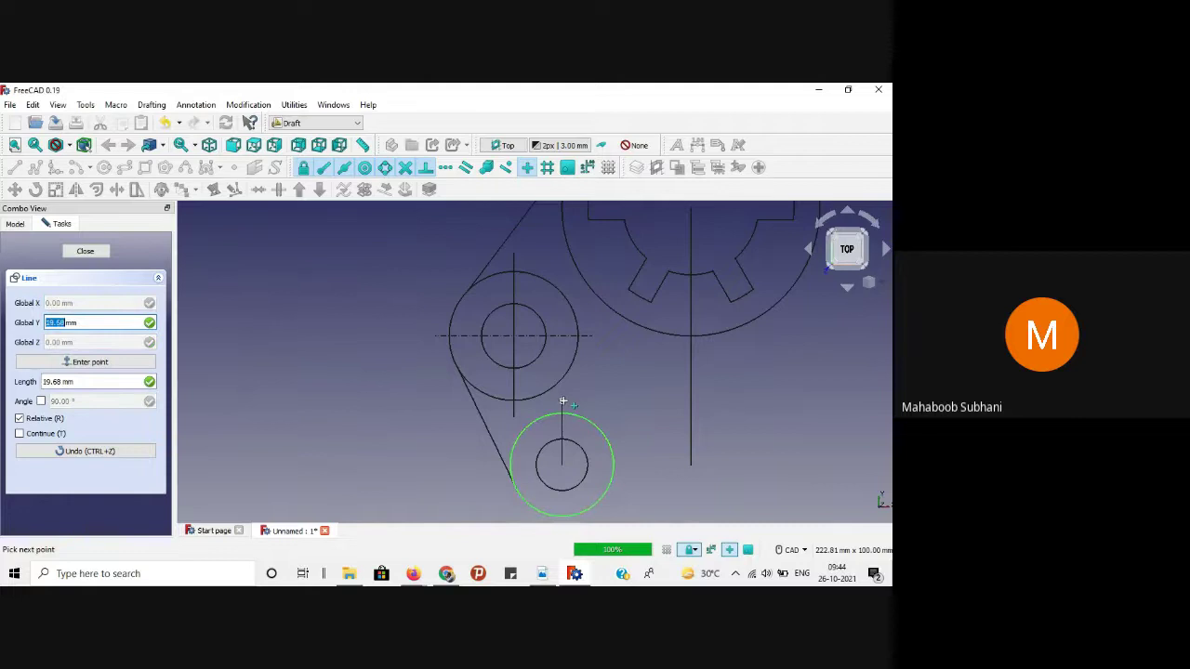
pyautogui.click(563, 401)
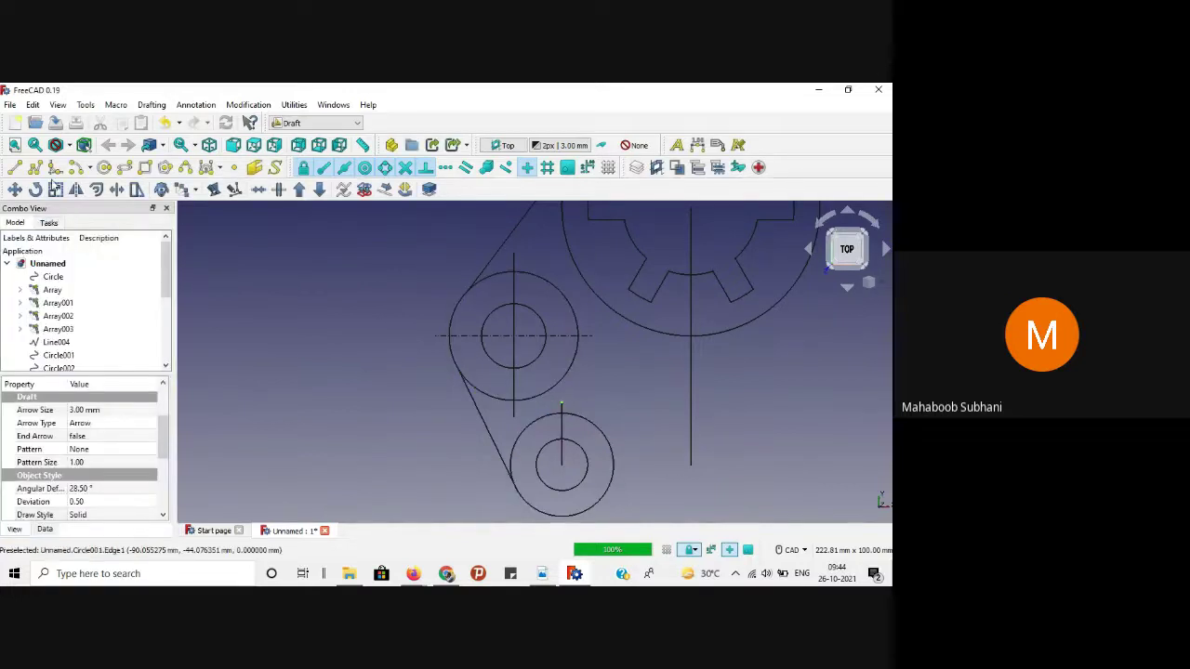
# Step: Draw a vertical centre line about 19 mm downward from the centre of the lower small double circle
pyautogui.click(15, 168)
pyautogui.click(579, 512)
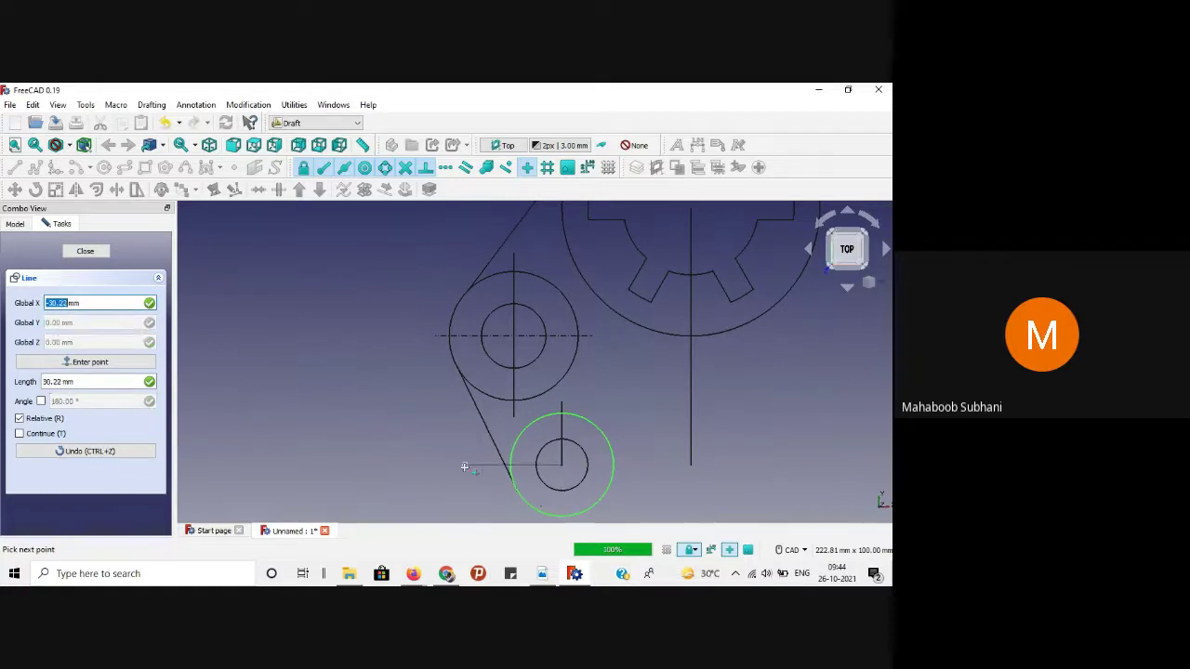
pyautogui.scroll(-2, 562, 526)
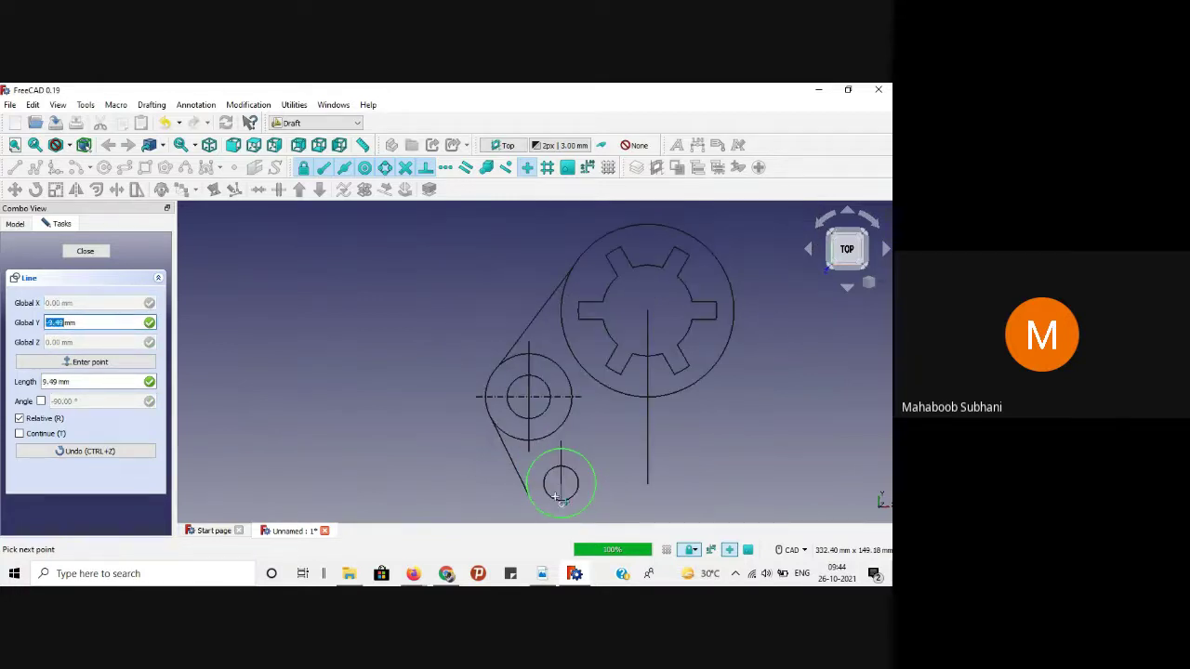
pyautogui.scroll(-1, 560, 521)
pyautogui.scroll(3, 553, 516)
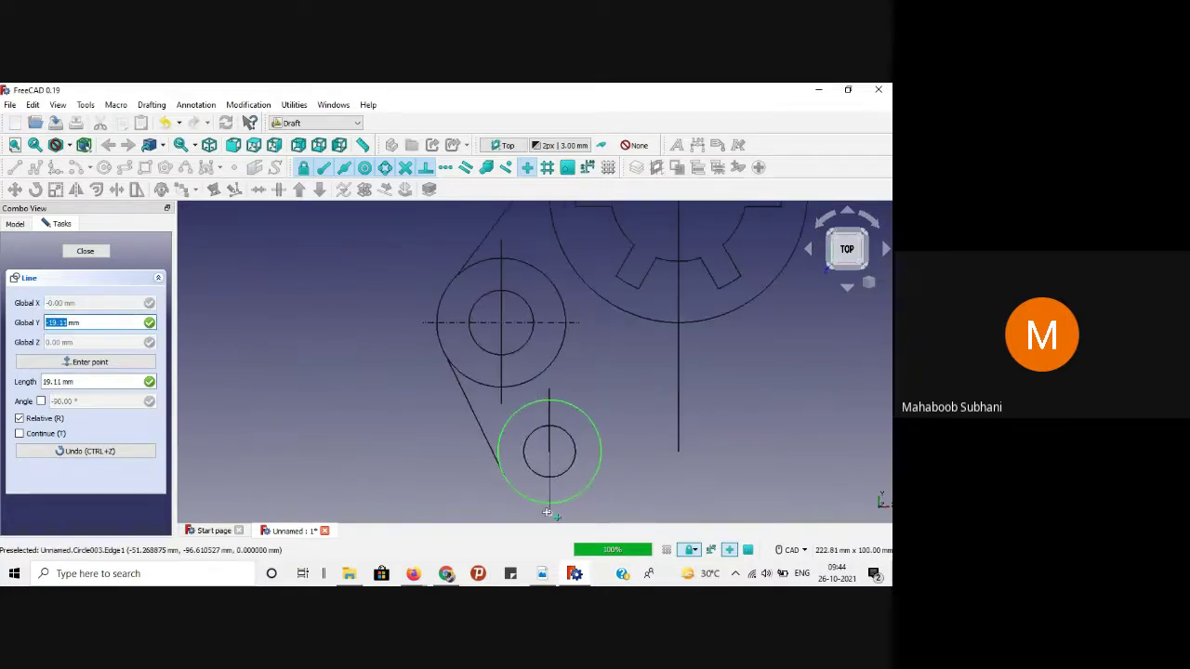
pyautogui.click(548, 512)
# Step: Draw the lower small double circle's horizontal centre lines from its centre, about 19 mm to the right and slightly past the outer circle to the left
pyautogui.press('l')
pyautogui.press('i')
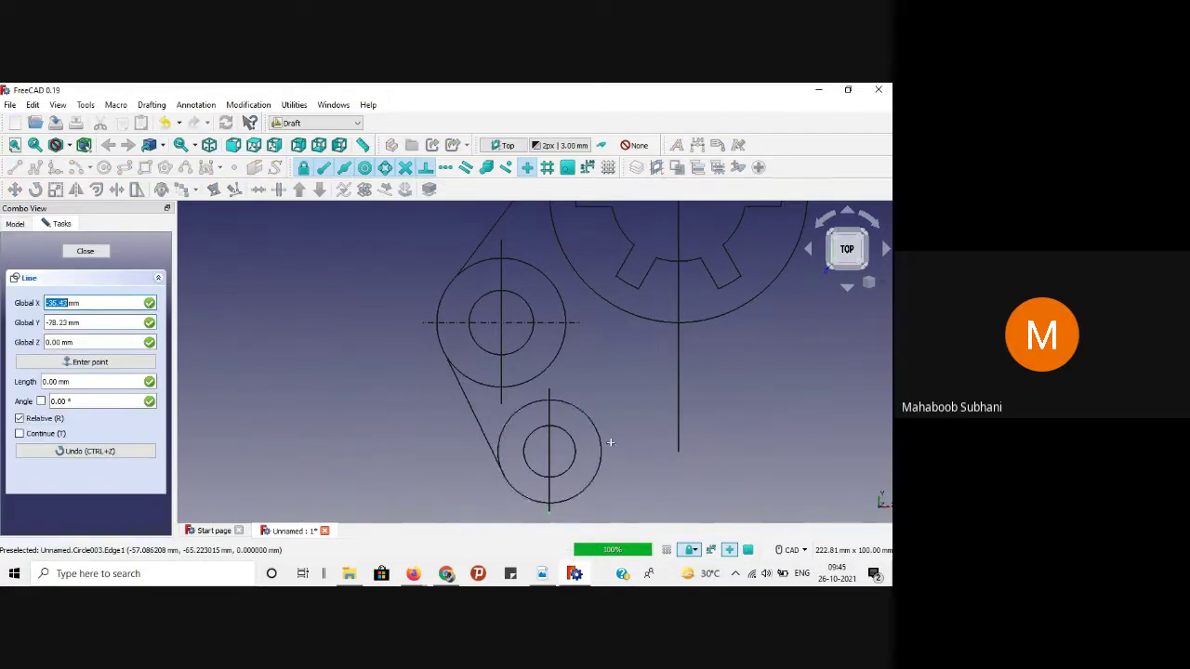
pyautogui.click(607, 451)
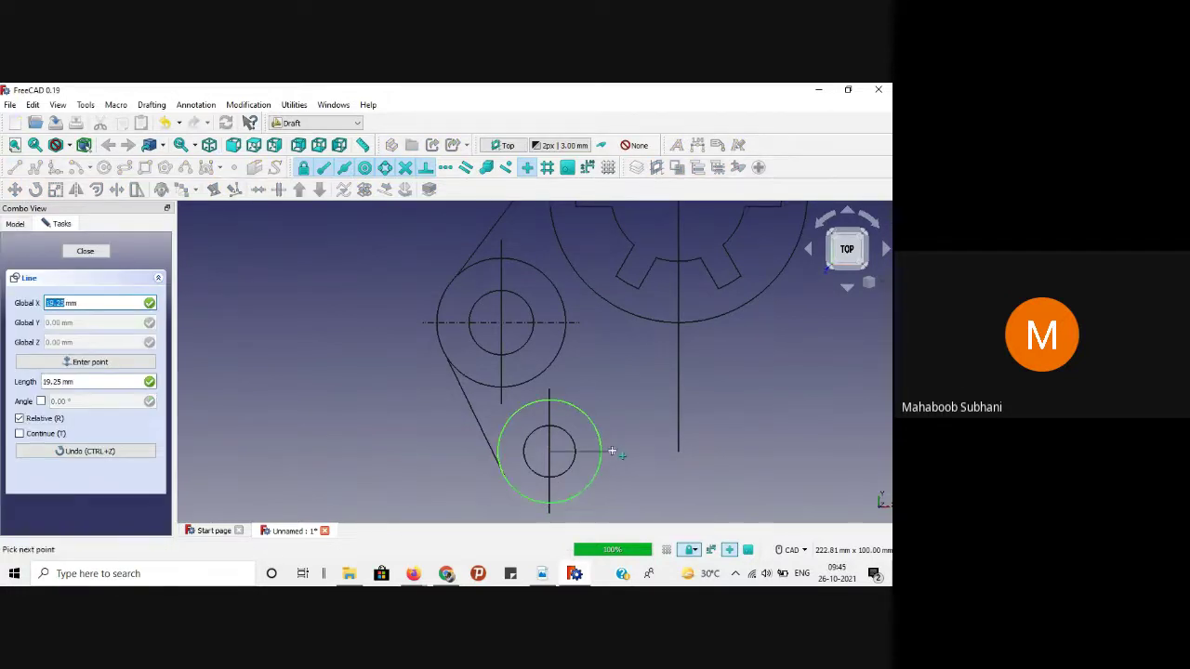
pyautogui.click(613, 454)
pyautogui.press('l')
pyautogui.press('i')
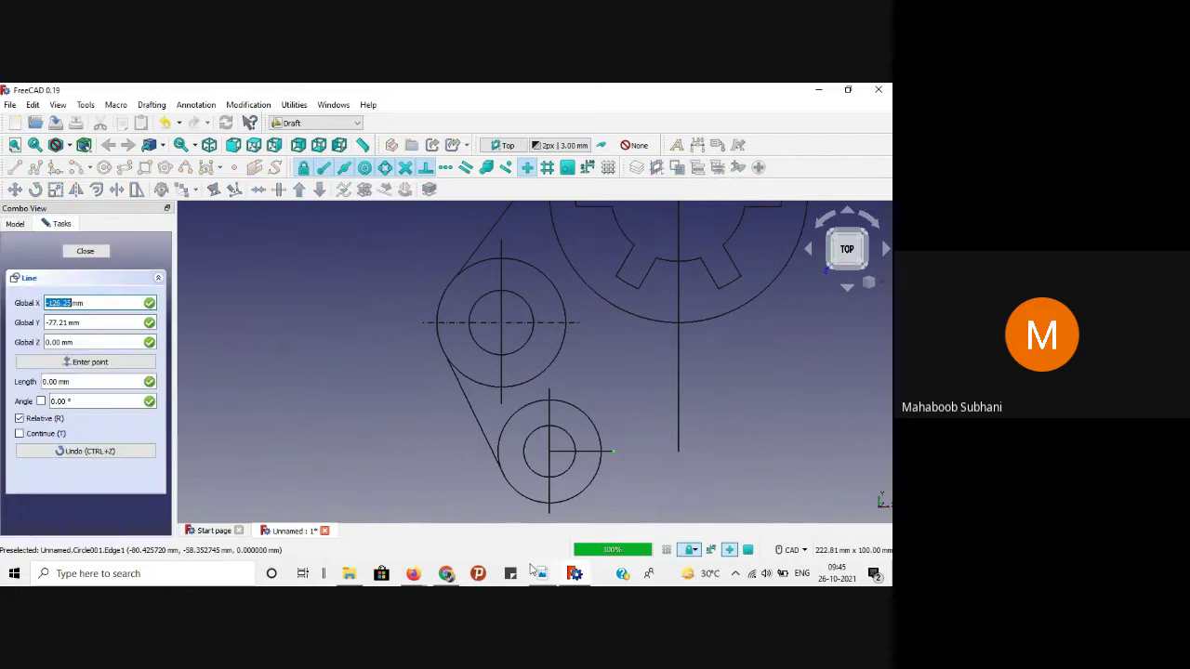
pyautogui.click(497, 453)
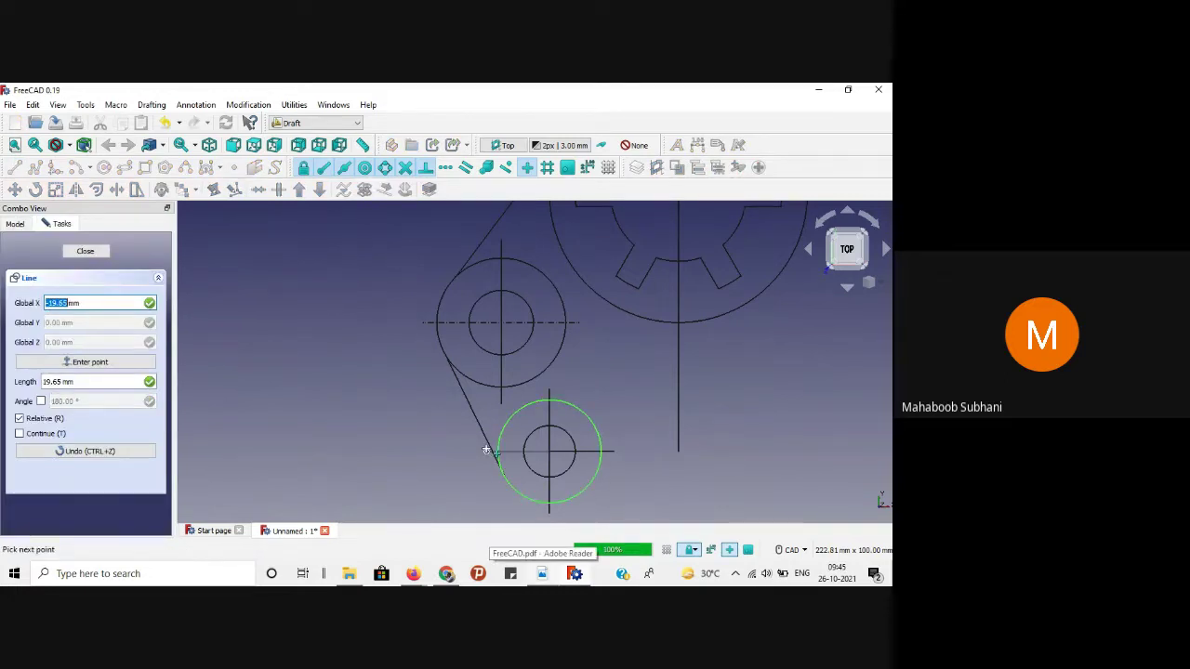
pyautogui.scroll(5, 497, 452)
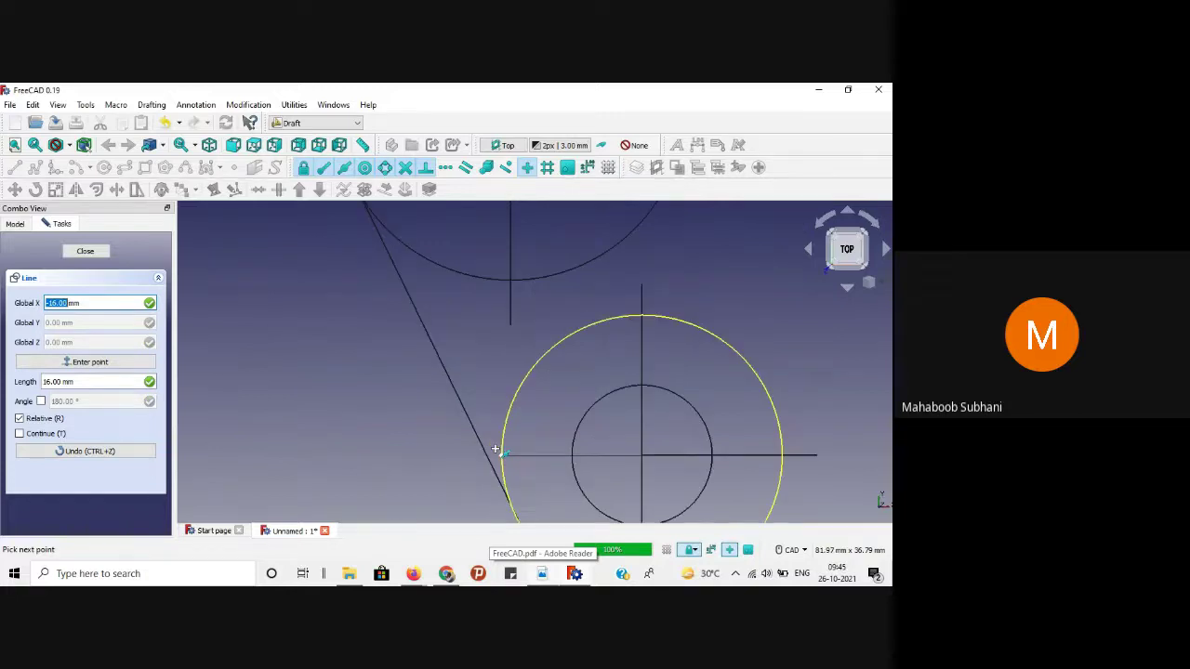
pyautogui.click(493, 459)
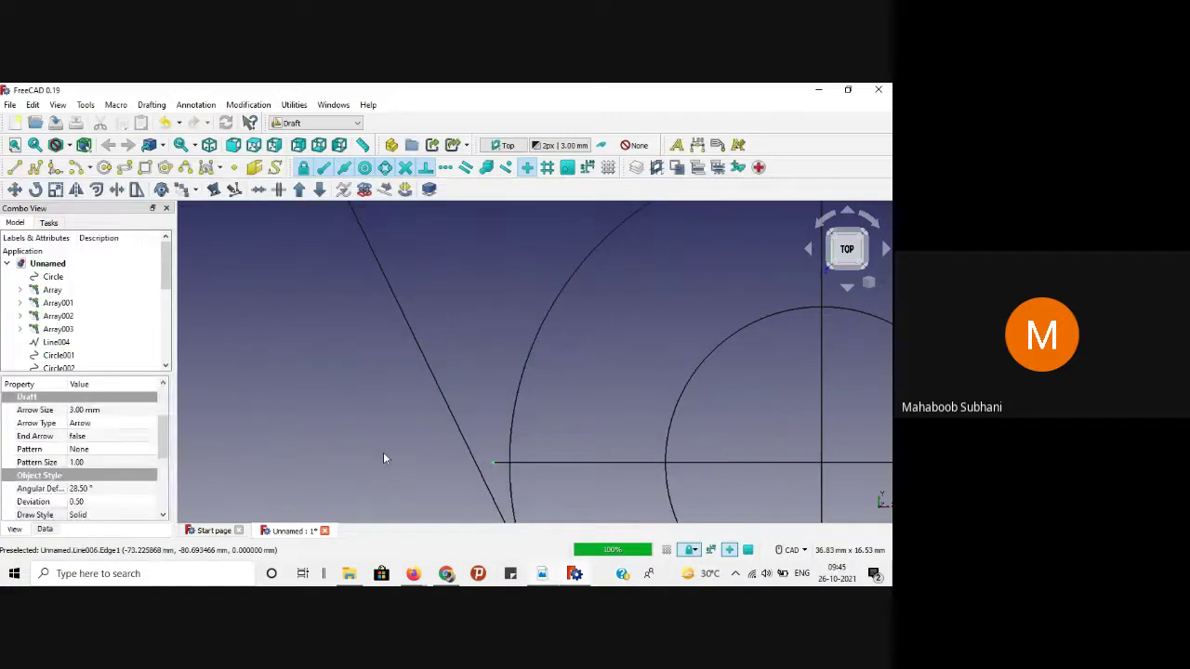
pyautogui.scroll(-5, 383, 452)
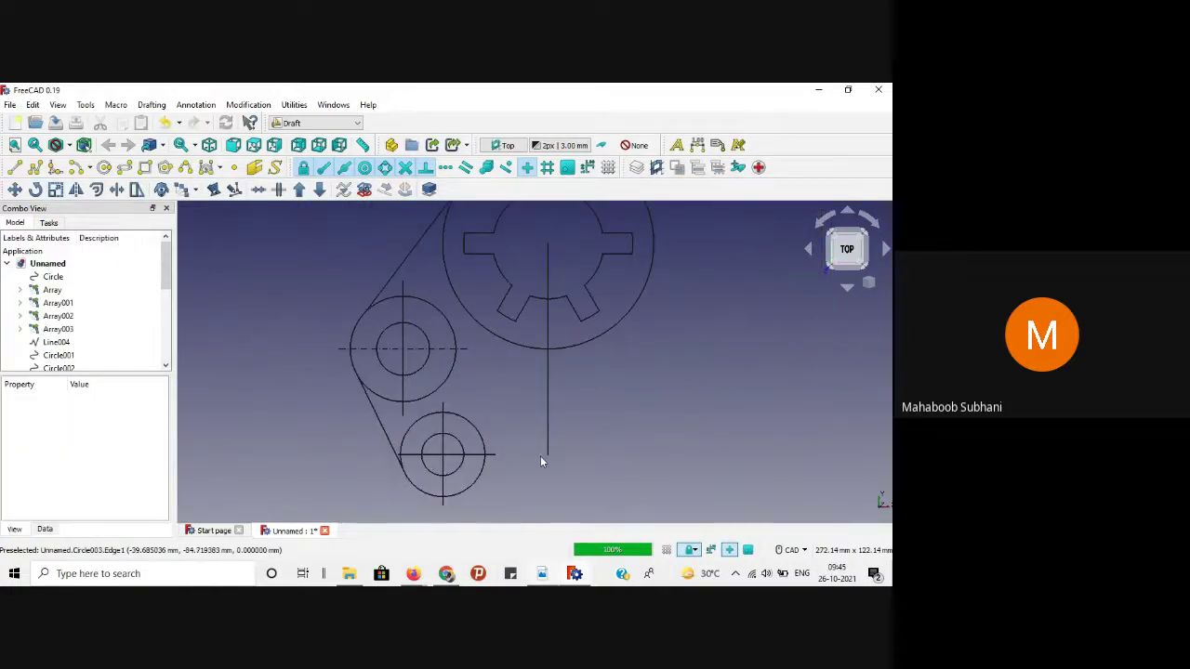
# Step: Set the draw style of the upper small double circle's vertical centre lines and all the lower one's centre lines to Dashdot
pyautogui.scroll(-2, 540, 457)
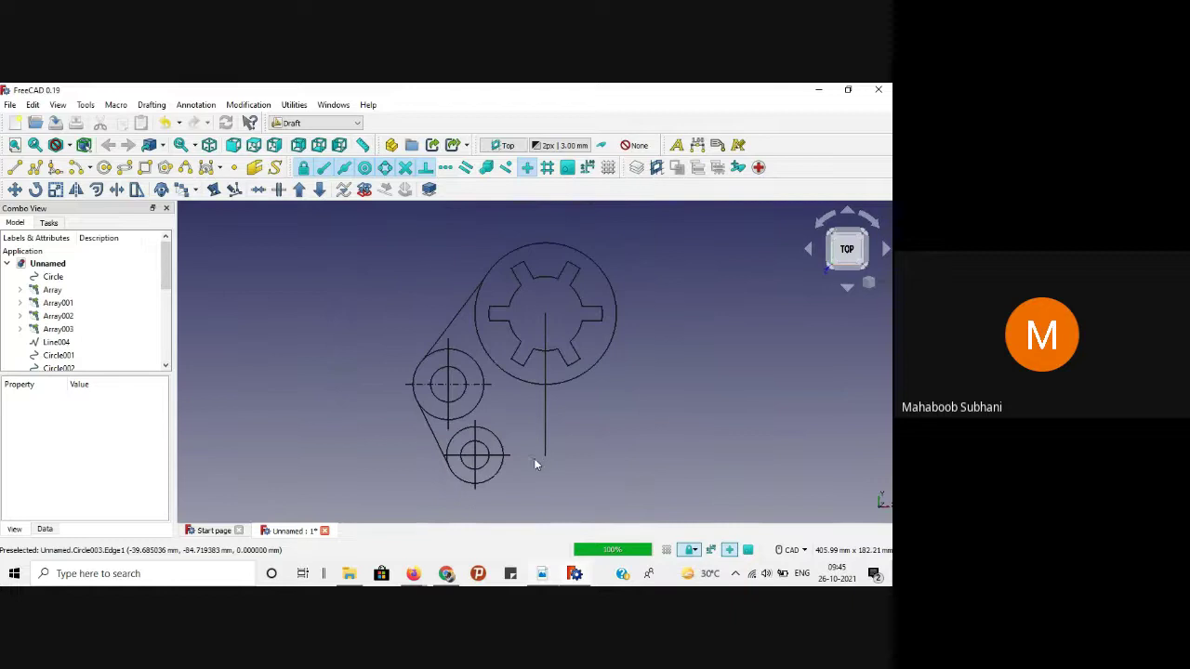
pyautogui.click(449, 358)
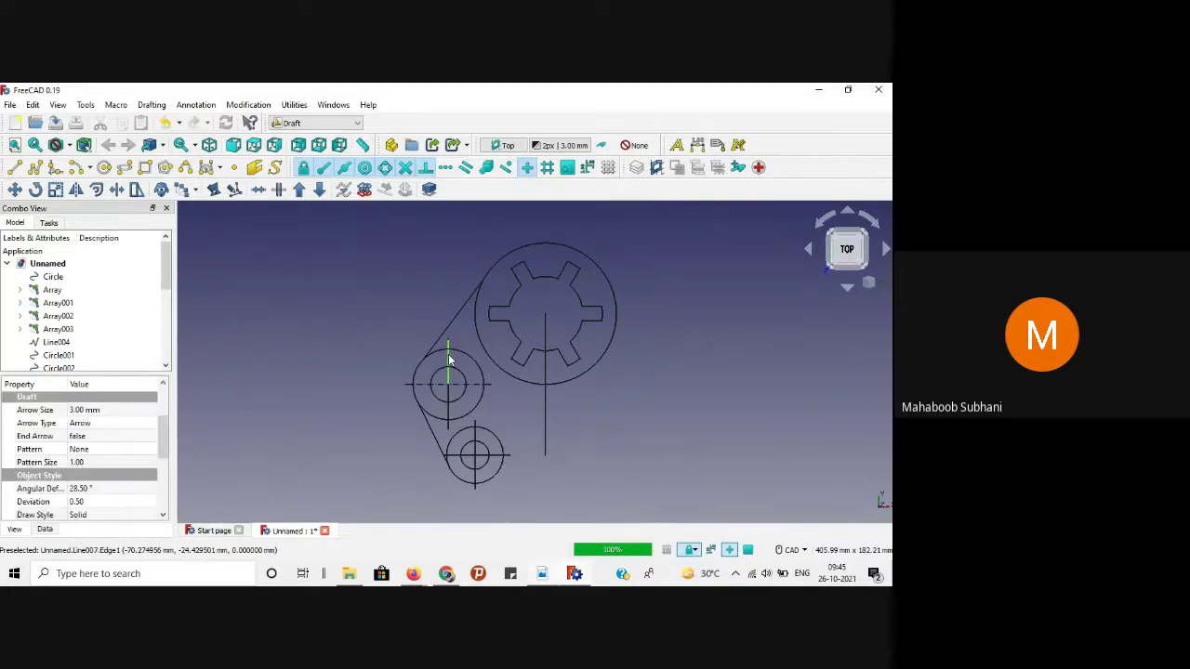
pyautogui.keyDown('ctrl'); pyautogui.click(447, 409); pyautogui.keyUp('ctrl')
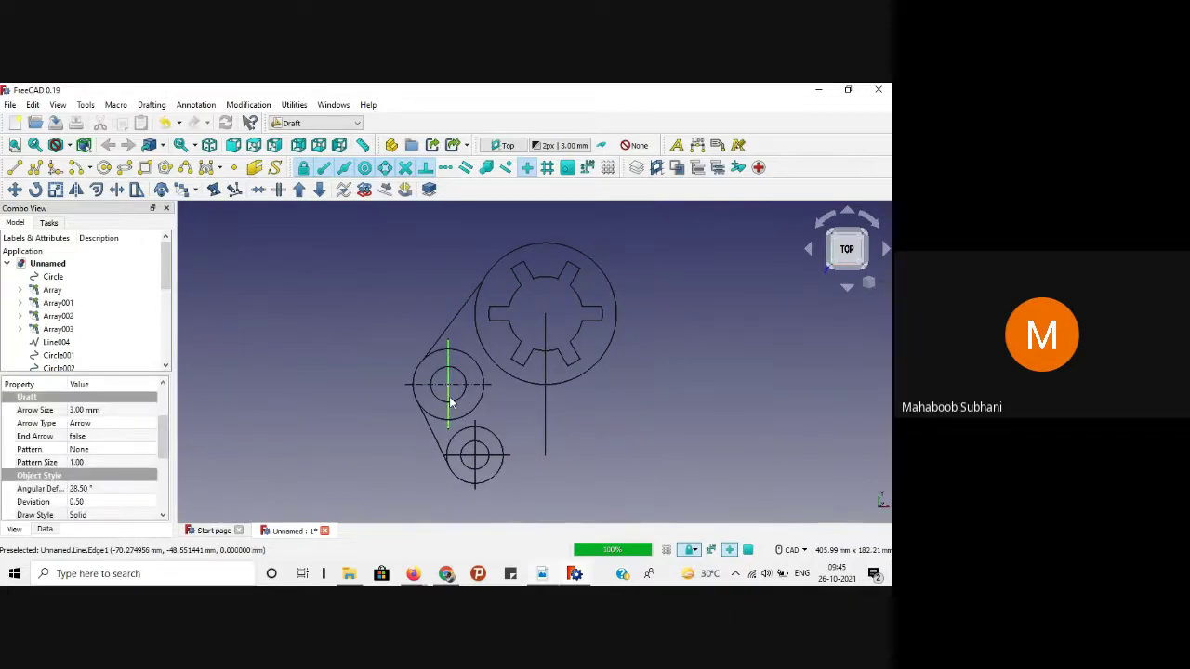
pyautogui.keyDown('ctrl'); pyautogui.click(478, 472); pyautogui.keyUp('ctrl')
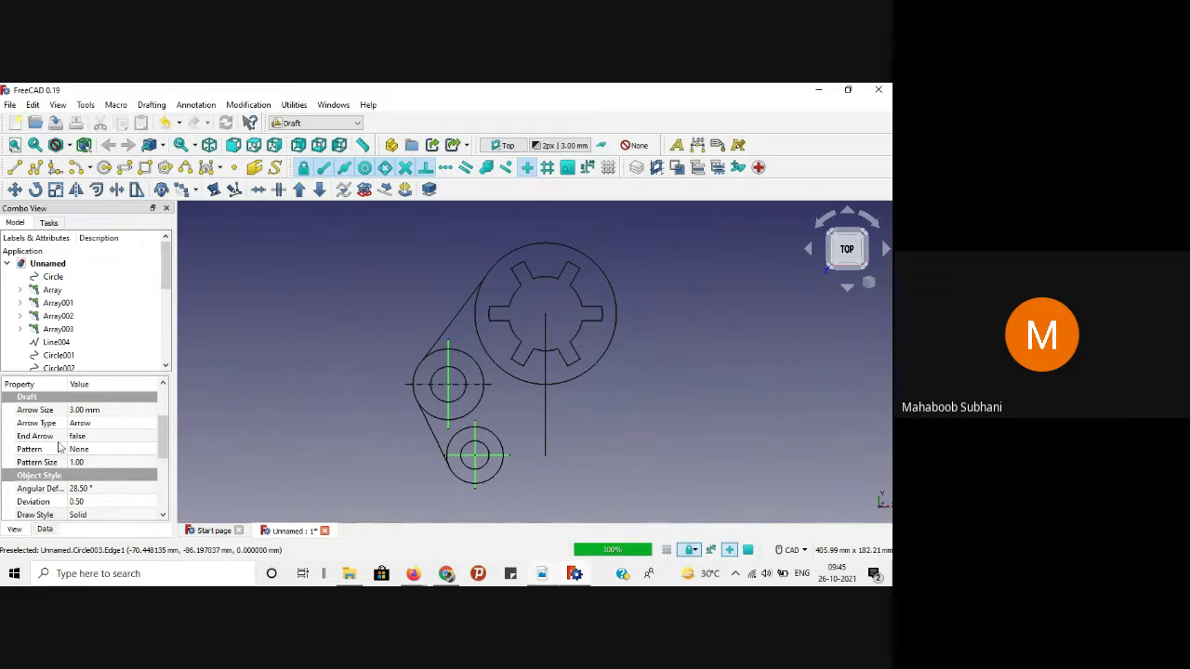
pyautogui.scroll(-2, 82, 507)
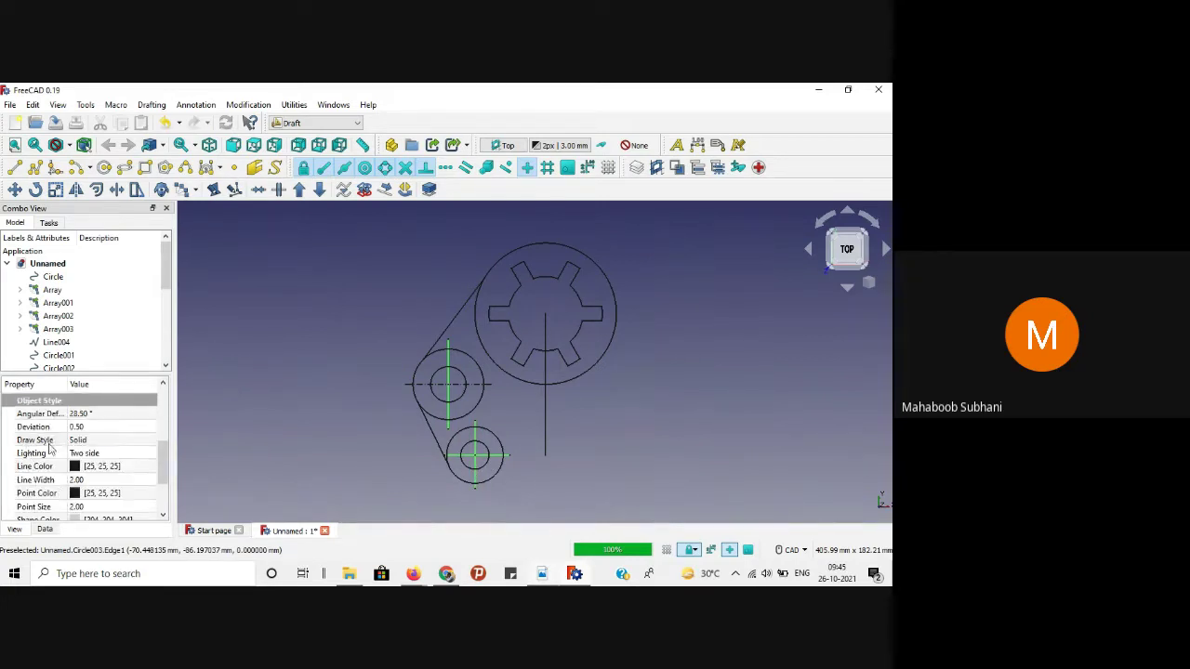
pyautogui.click(102, 442)
pyautogui.click(149, 443)
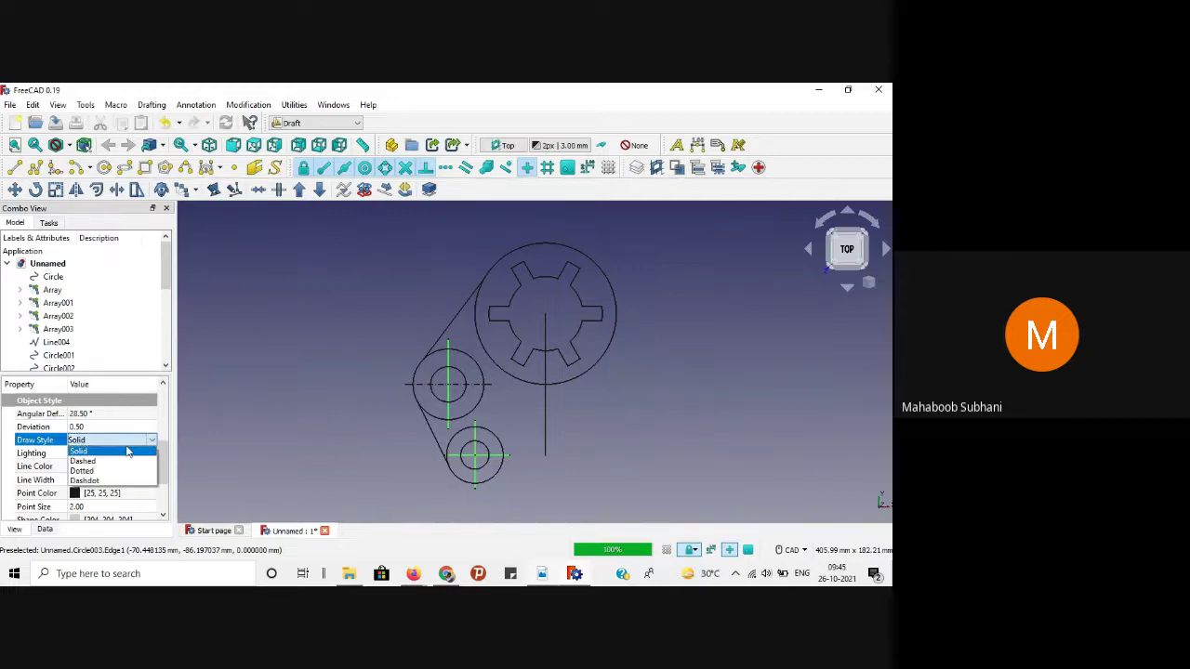
pyautogui.click(98, 482)
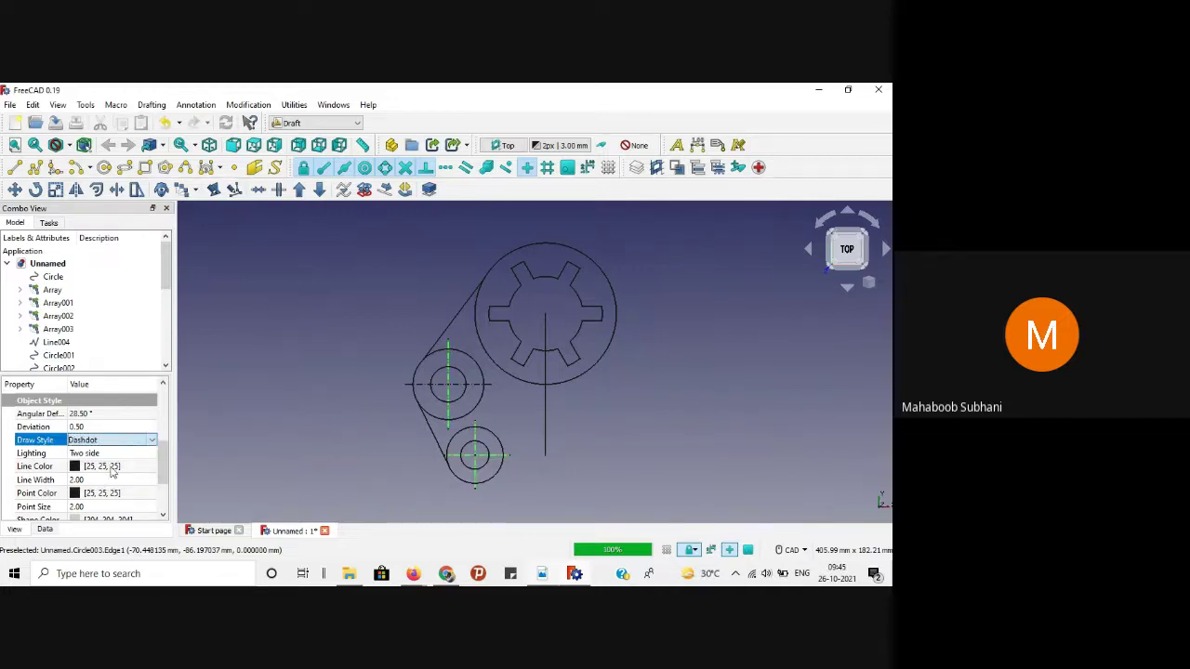
pyautogui.click(663, 460)
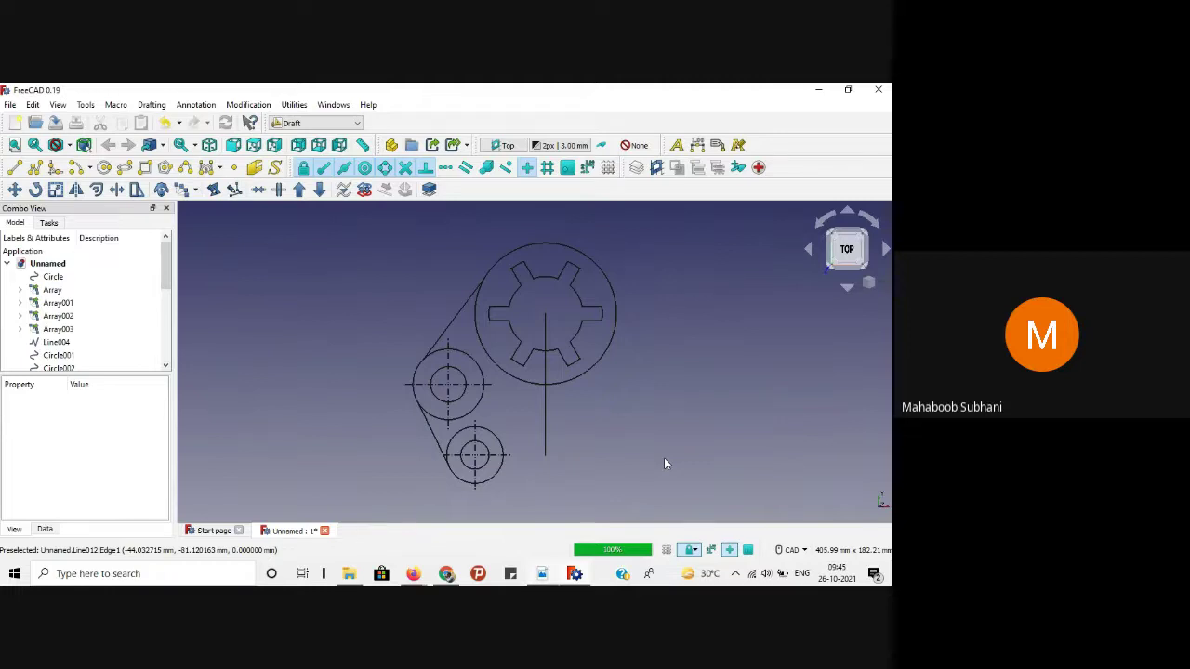
pyautogui.scroll(1, 665, 462)
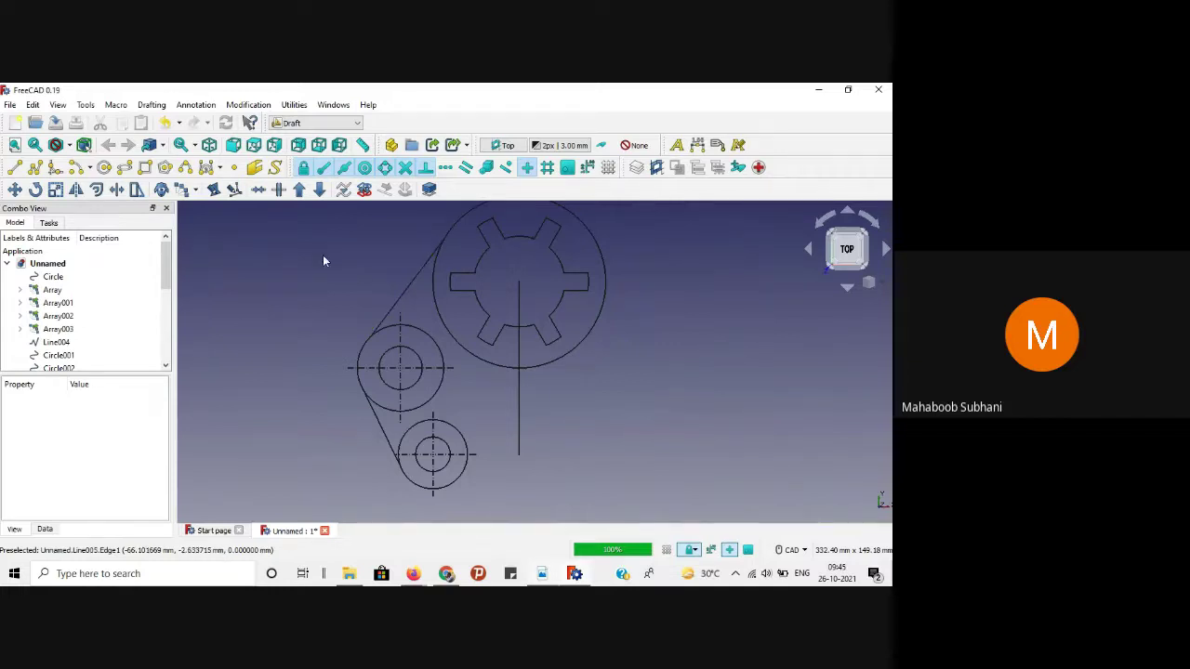
pyautogui.click(397, 303)
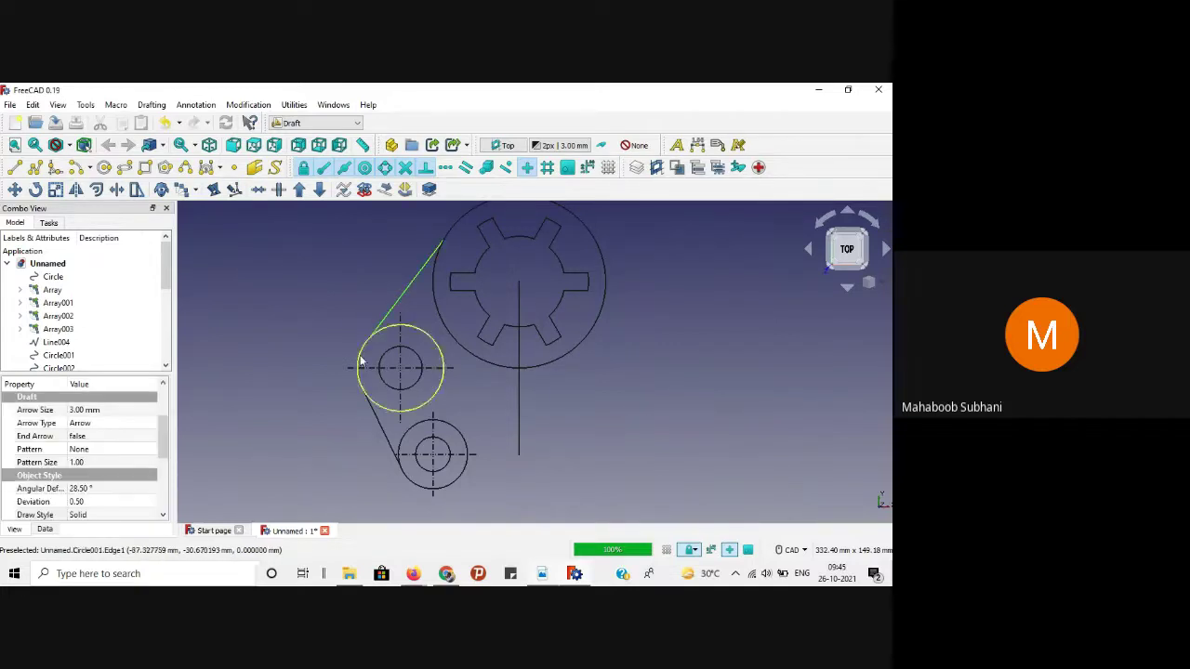
pyautogui.click(375, 421)
pyautogui.click(385, 409)
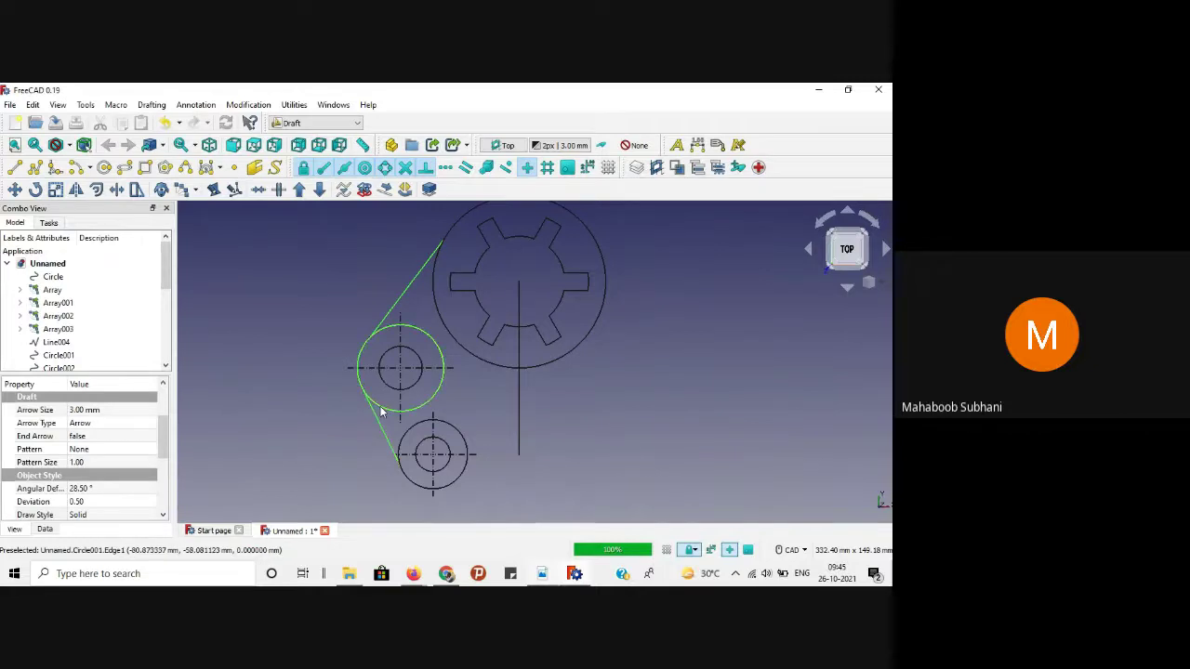
pyautogui.click(390, 390)
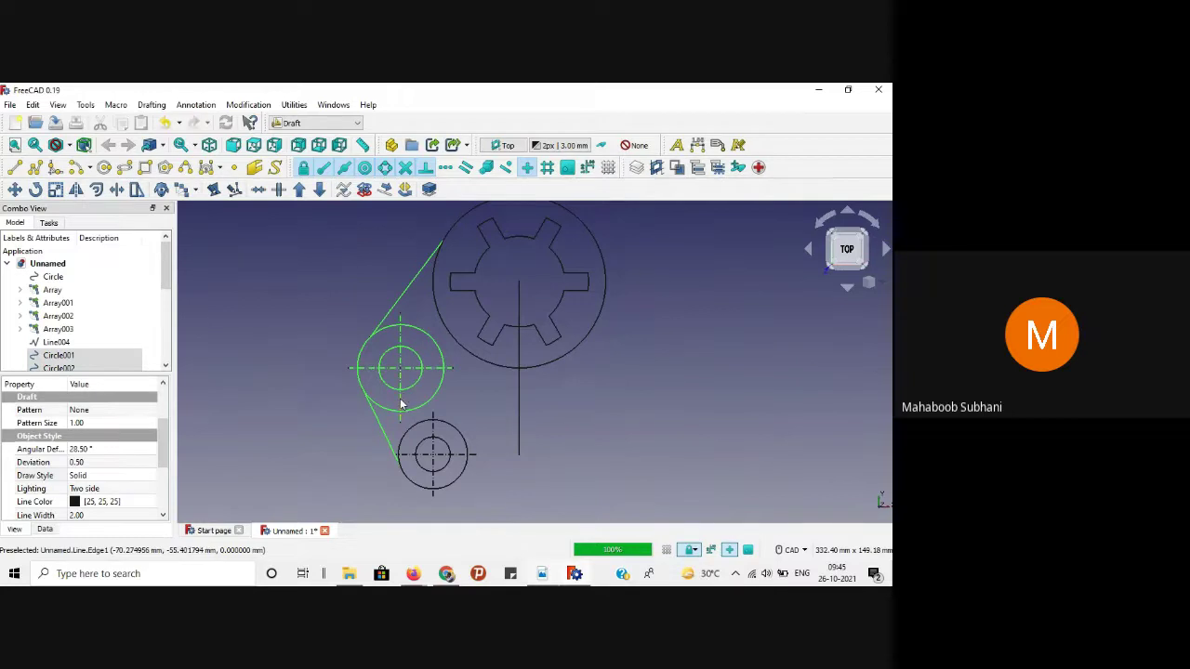
pyautogui.click(418, 431)
pyautogui.click(409, 445)
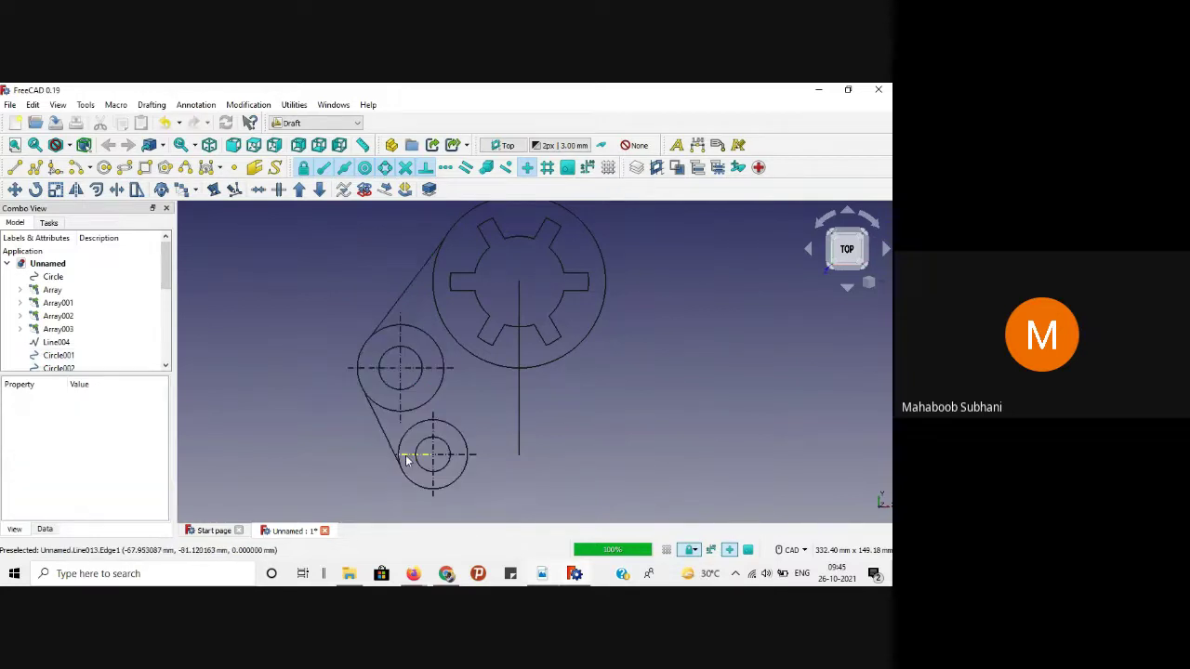
# Step: Mirror both small double circles, their centre lines and the two tangent lines about the vertical line from the large circle's centre
pyautogui.click(404, 455)
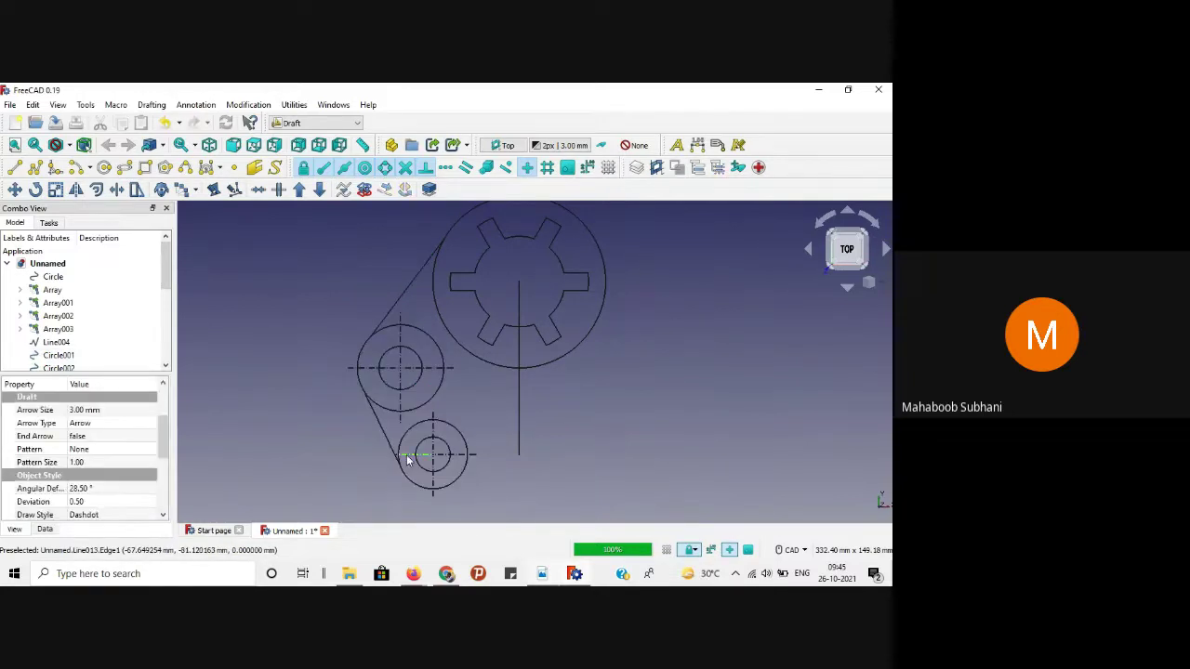
pyautogui.click(383, 321)
pyautogui.click(391, 336)
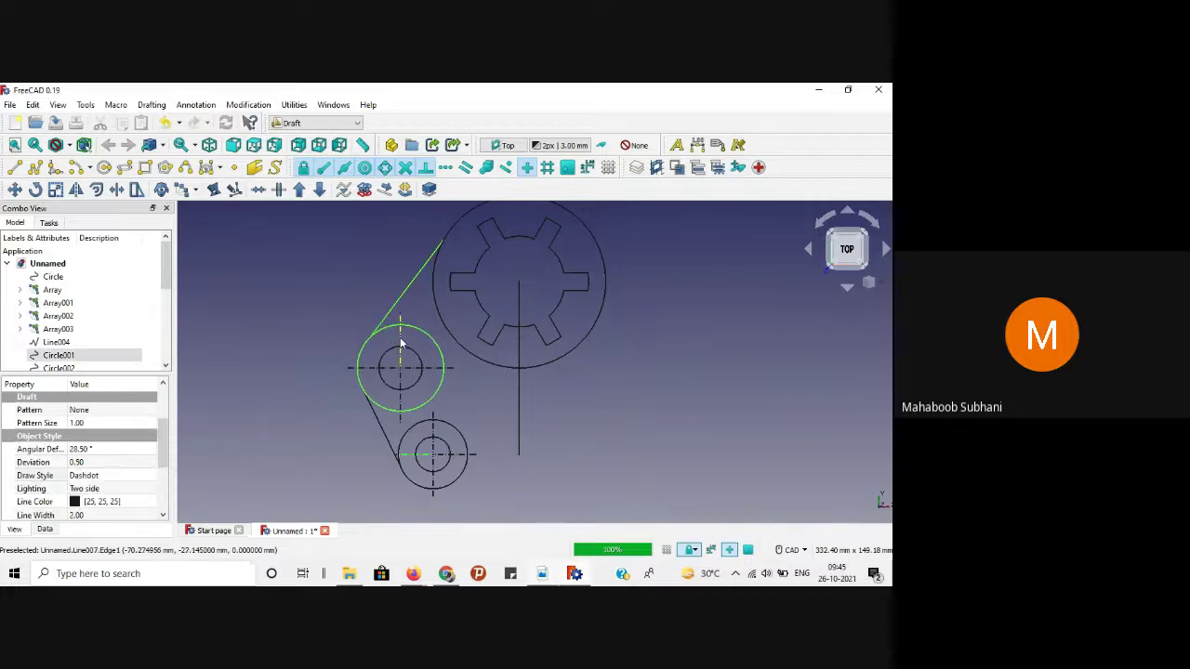
pyautogui.keyDown('ctrl'); pyautogui.click(400, 388); pyautogui.keyUp('ctrl')
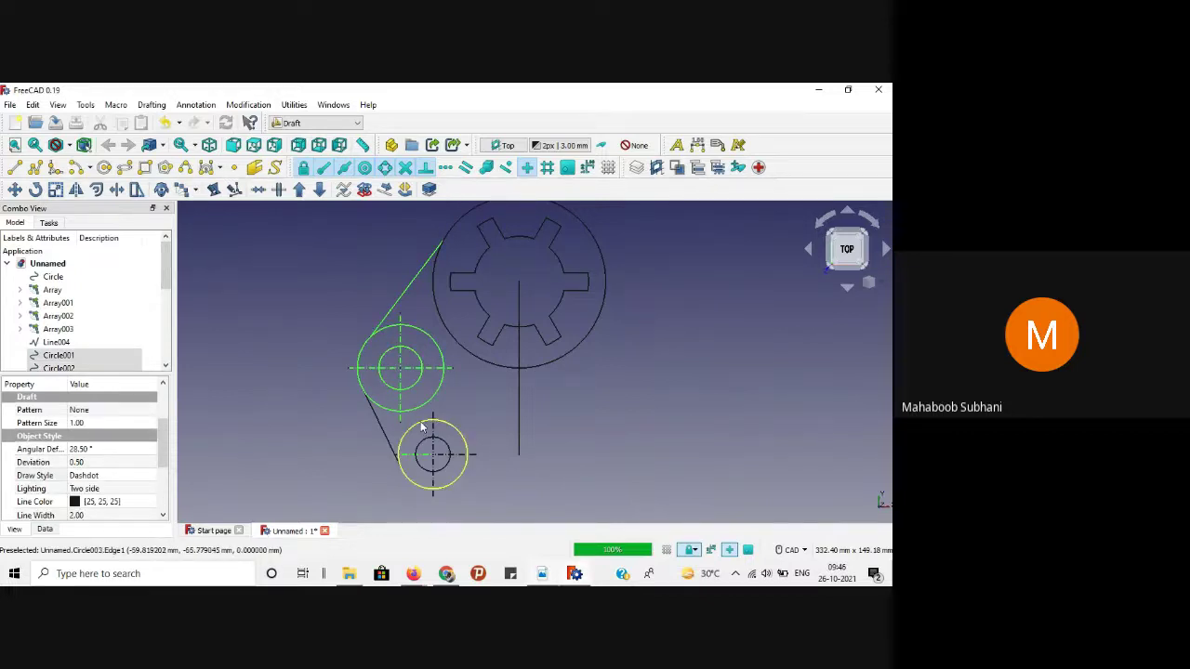
pyautogui.keyDown('ctrl'); pyautogui.click(423, 426); pyautogui.keyUp('ctrl')
pyautogui.keyDown('ctrl'); pyautogui.click(432, 435); pyautogui.keyUp('ctrl')
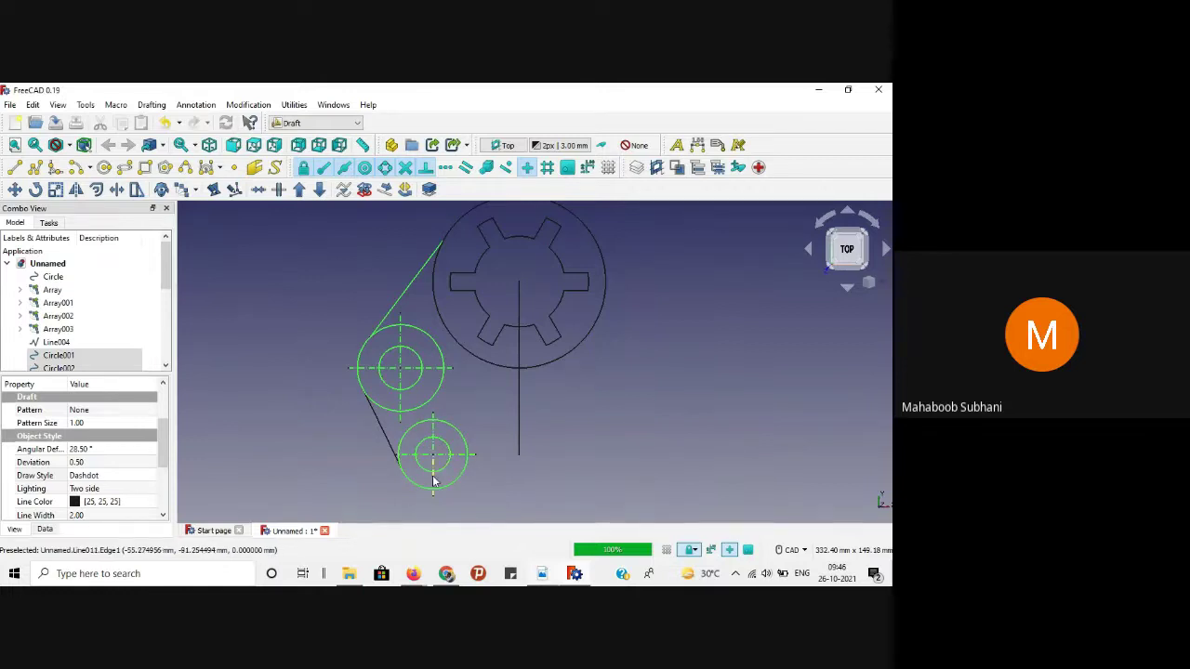
pyautogui.keyDown('ctrl'); pyautogui.click(431, 480); pyautogui.keyUp('ctrl')
pyautogui.keyDown('ctrl'); pyautogui.click(385, 444); pyautogui.keyUp('ctrl')
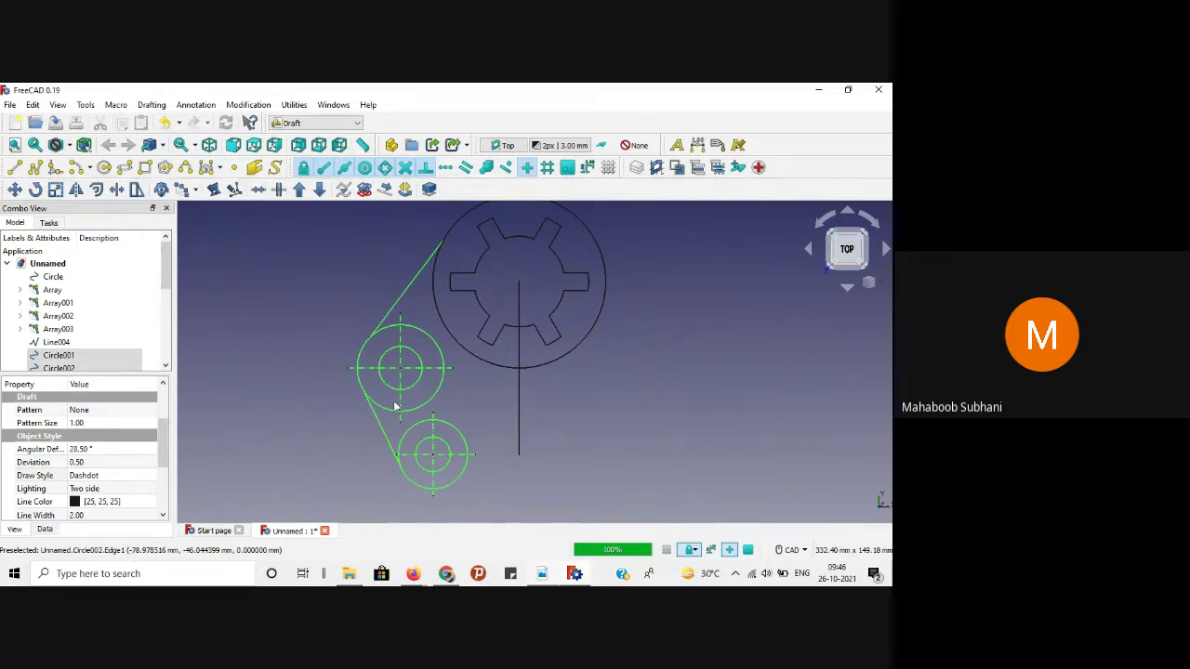
pyautogui.click(76, 191)
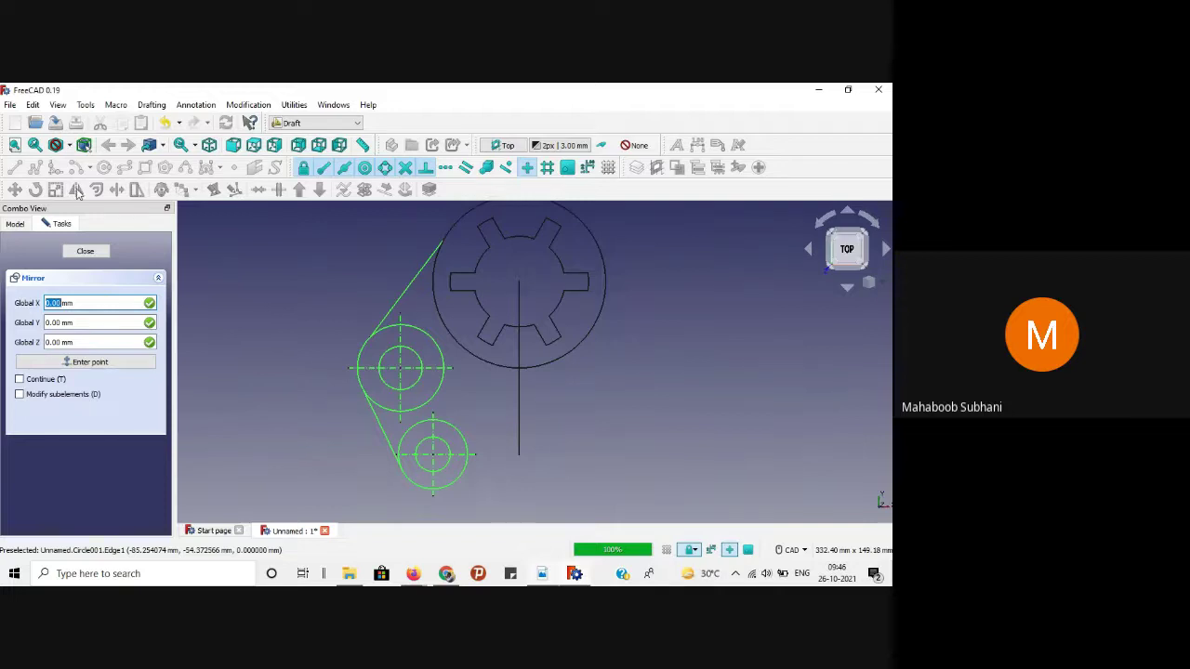
pyautogui.click(521, 299)
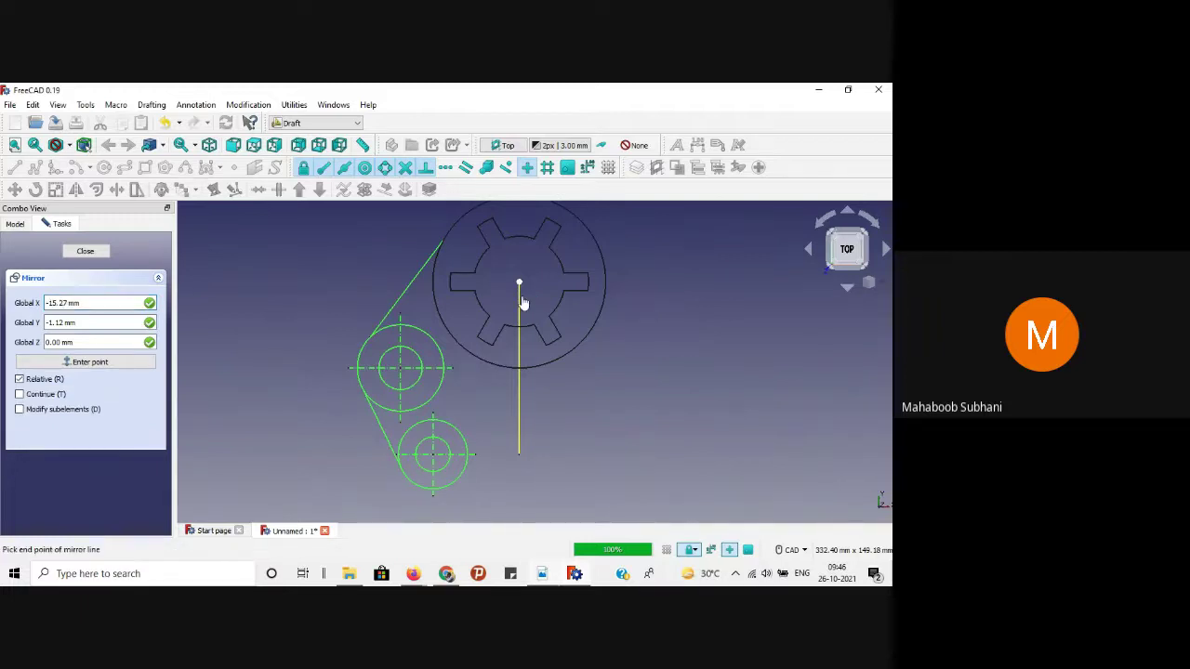
pyautogui.press('shift')
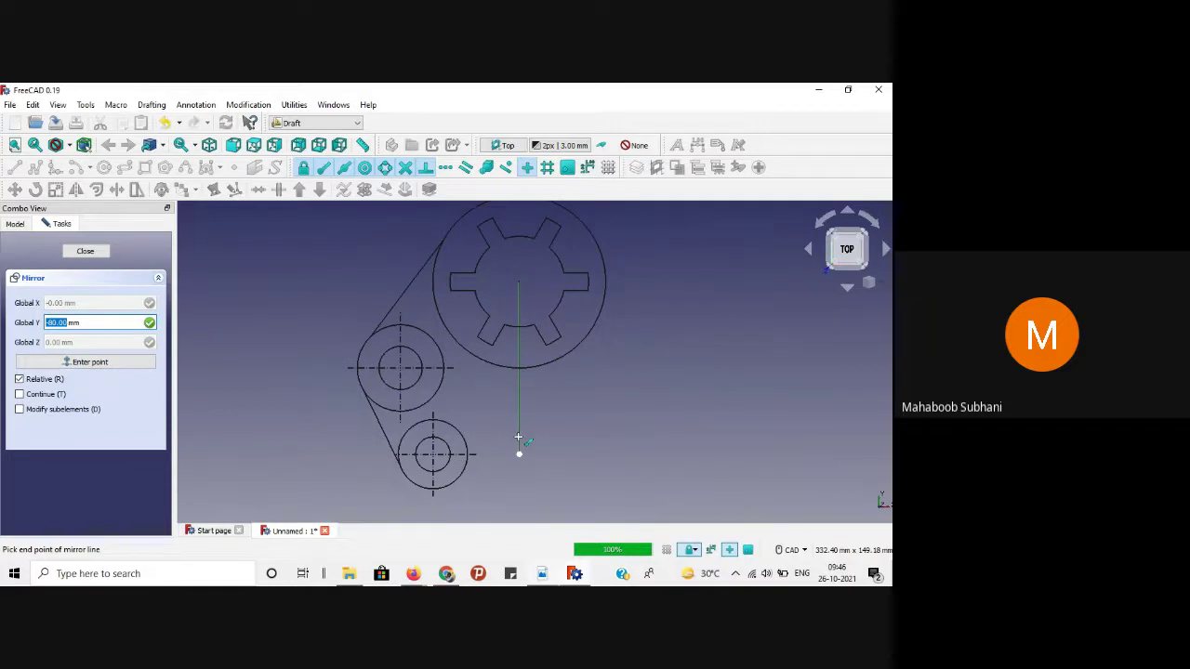
pyautogui.click(519, 445)
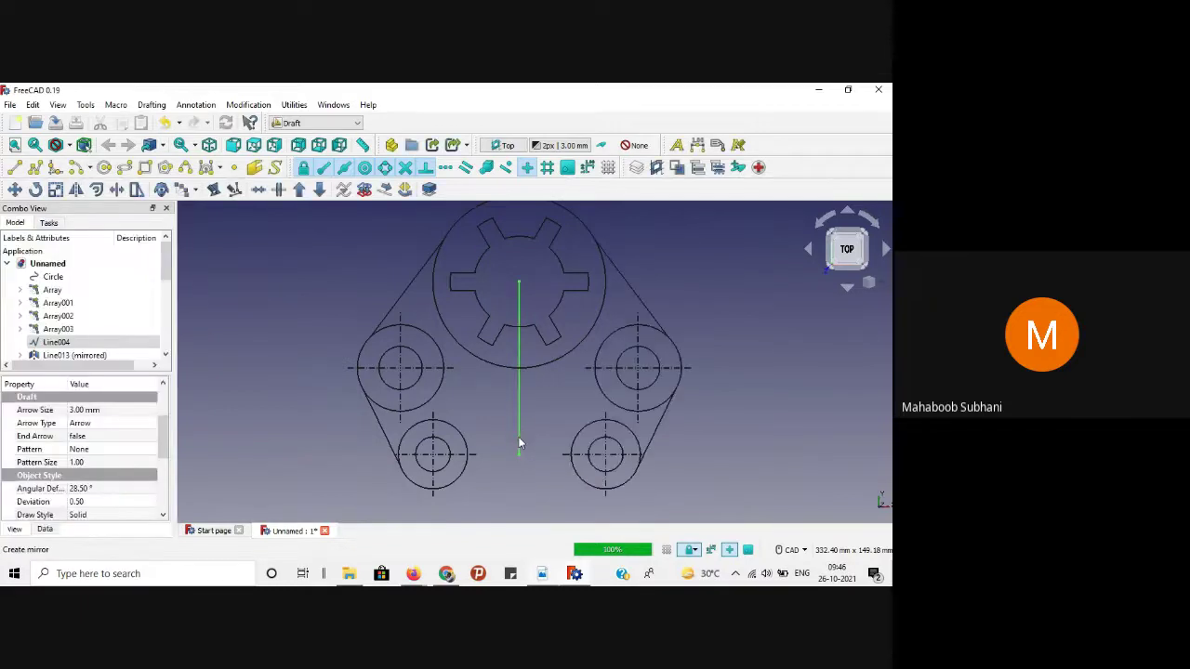
pyautogui.click(743, 405)
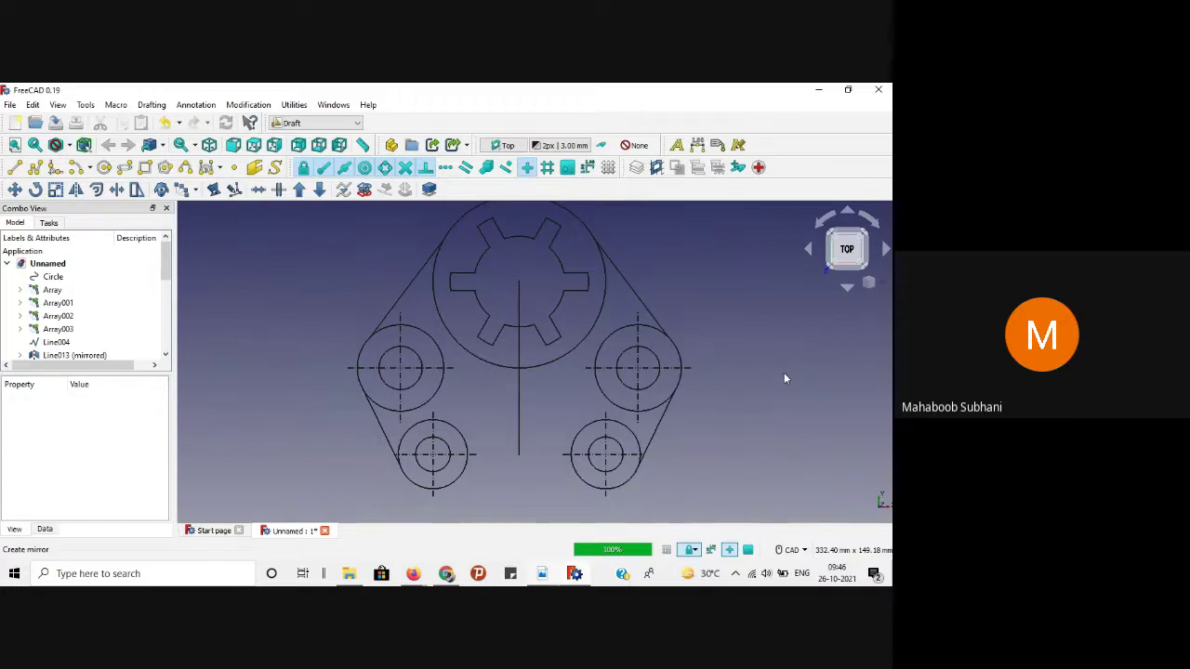
pyautogui.scroll(-2, 784, 377)
pyautogui.scroll(2, 783, 373)
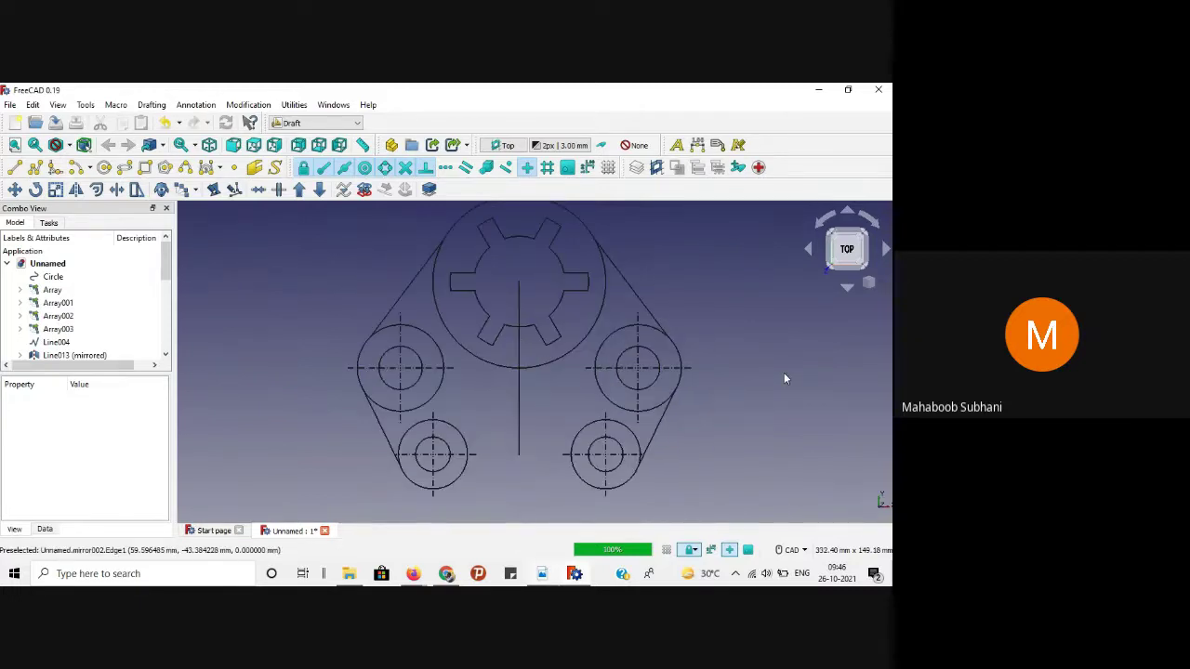
# Step: After checking FreeCAD.pdf, draw a 24 mm radius upper semicircular arc centred on the vertical line's lower end, from the right lower circle to the left one
pyautogui.click(541, 572)
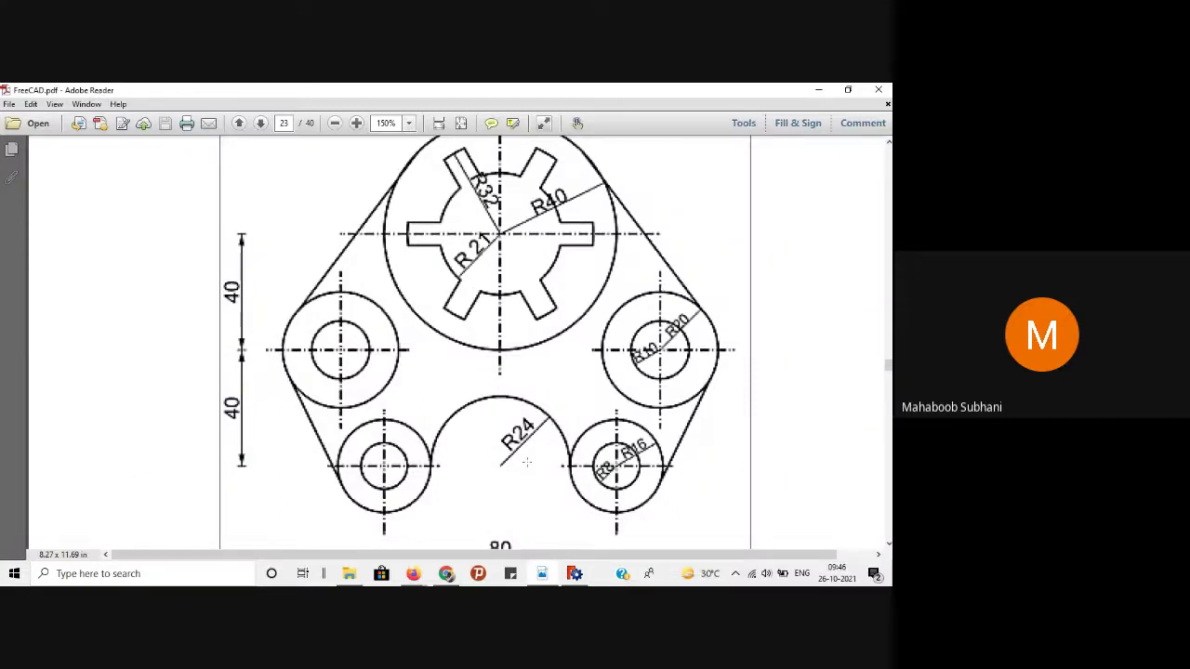
pyautogui.click(574, 573)
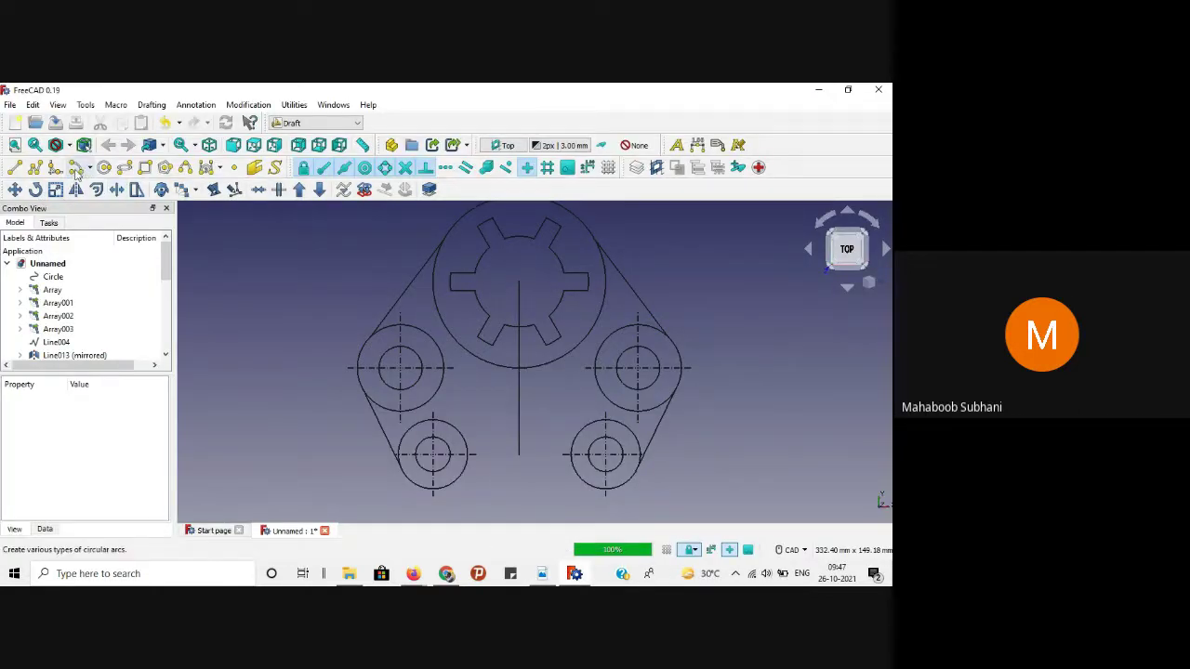
pyautogui.click(76, 165)
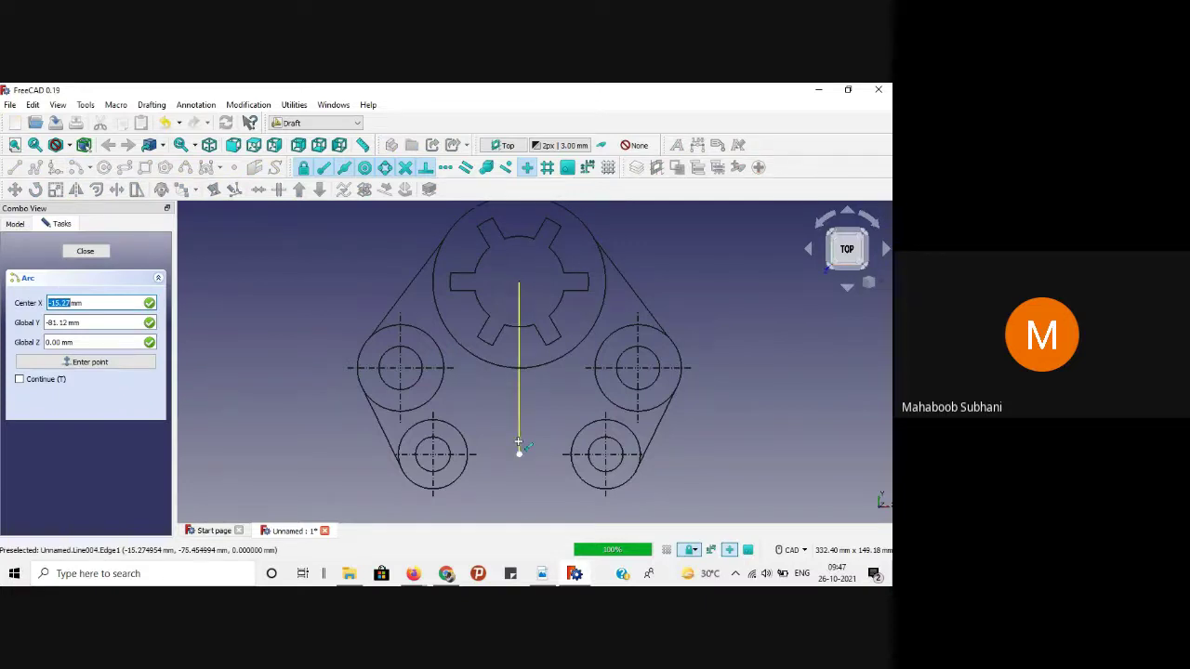
pyautogui.click(518, 446)
pyautogui.scroll(3, 466, 454)
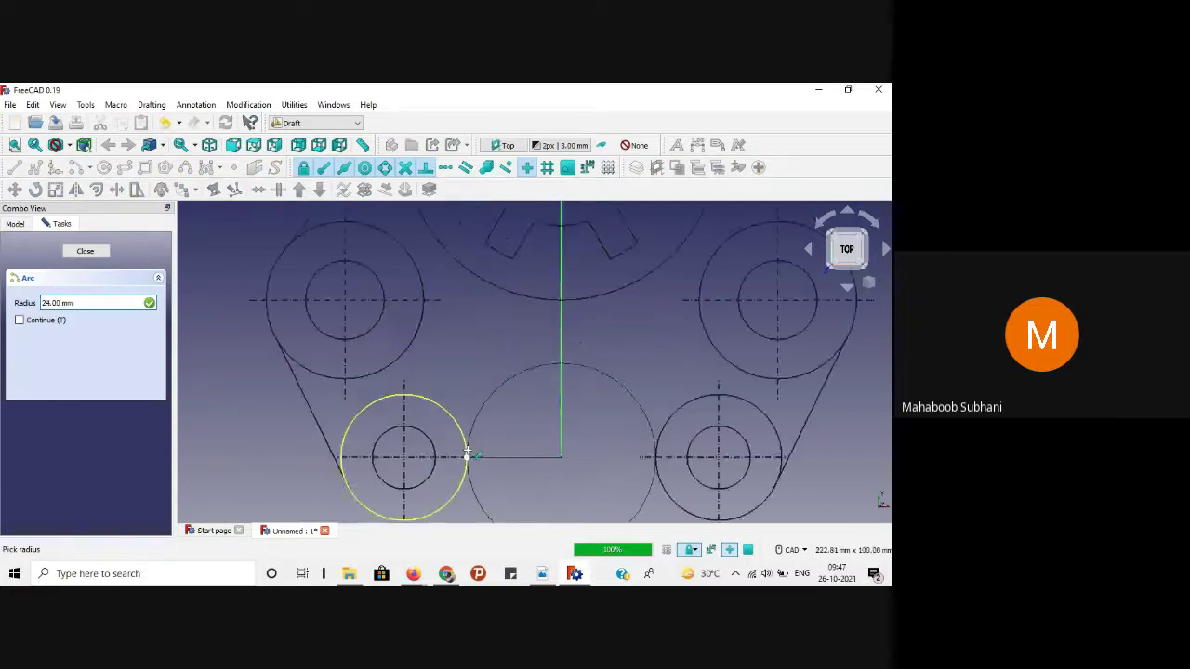
pyautogui.scroll(1, 466, 453)
pyautogui.click(464, 456)
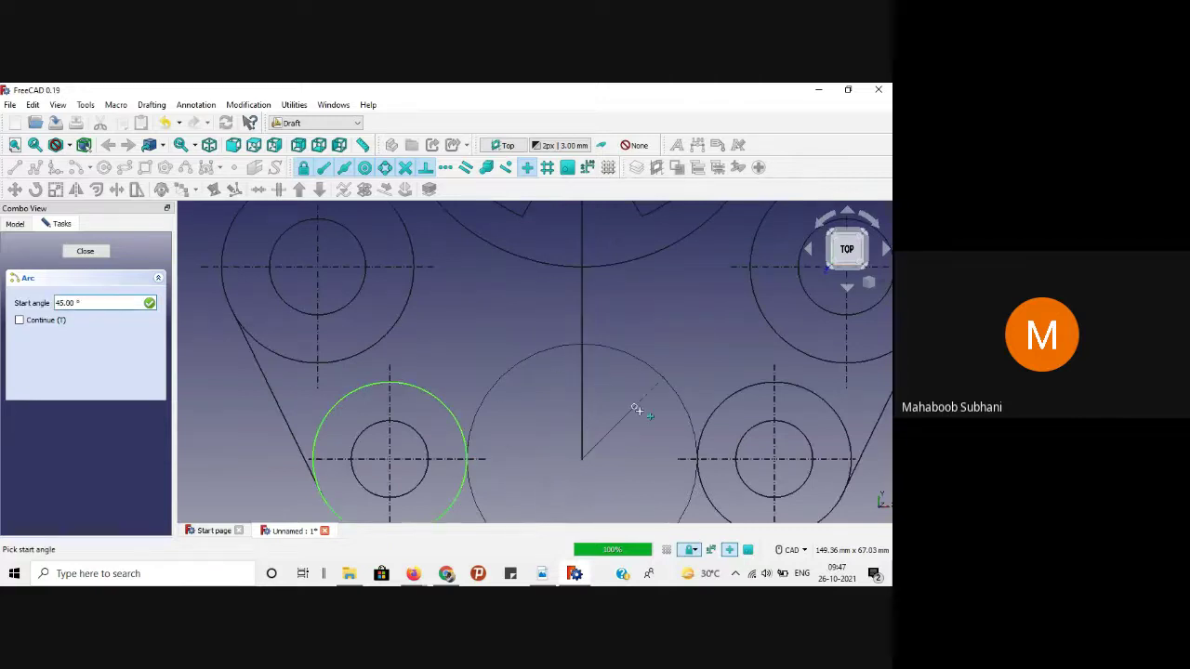
pyautogui.click(698, 458)
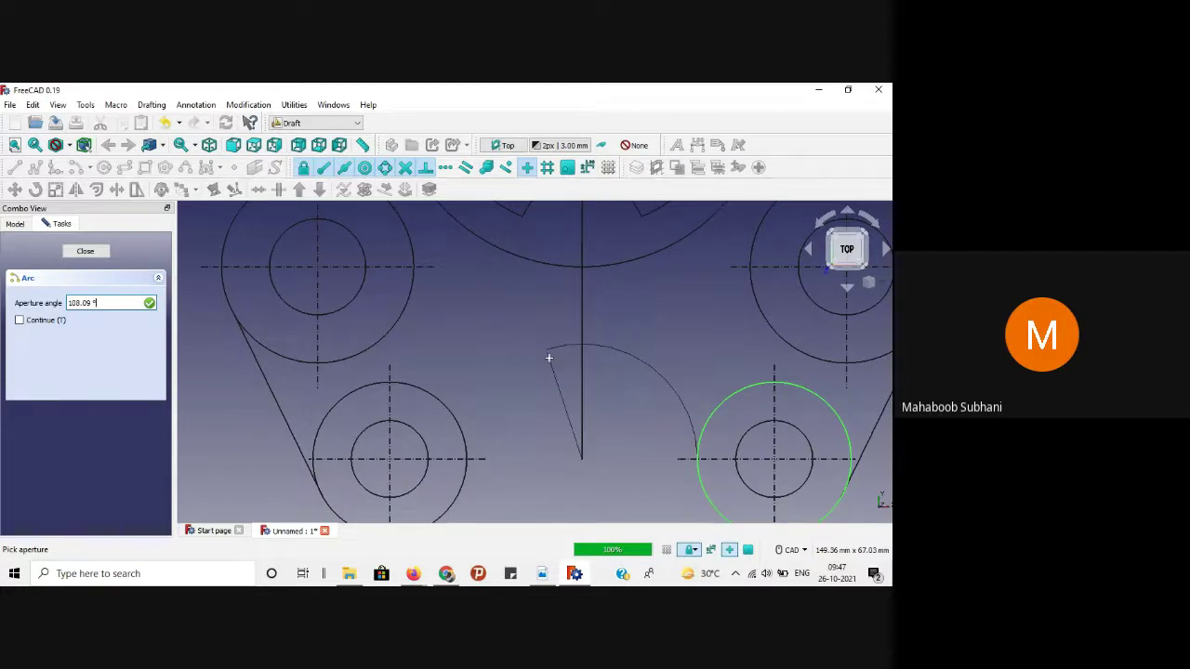
pyautogui.click(467, 458)
pyautogui.scroll(-3, 634, 393)
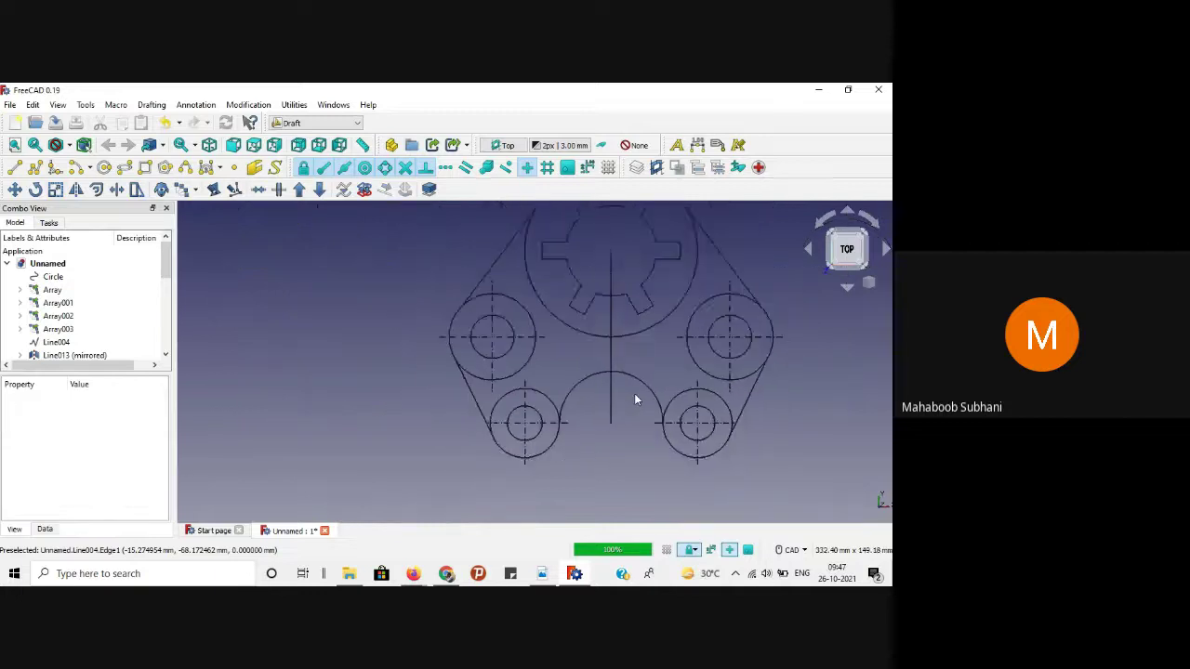
pyautogui.scroll(-1, 634, 398)
pyautogui.scroll(2, 817, 357)
pyautogui.scroll(-2, 818, 357)
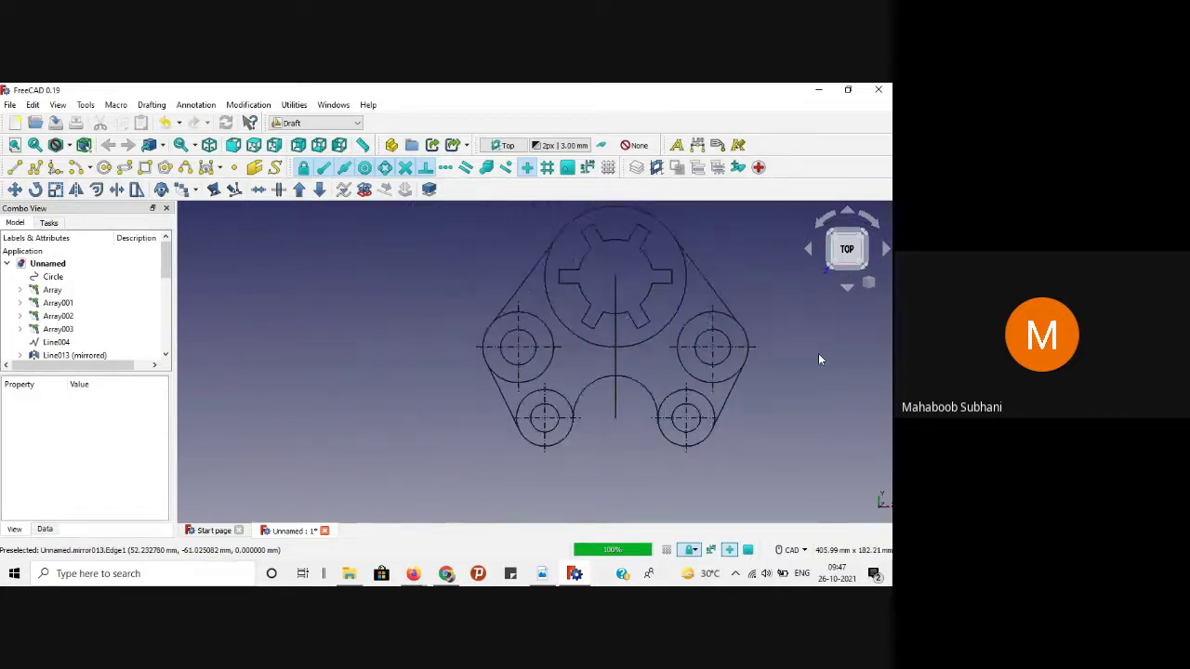
# Step: Check the reference drawing in FreeCAD.pdf and delete the vertical construction line running down from the large circle's centre
pyautogui.click(542, 574)
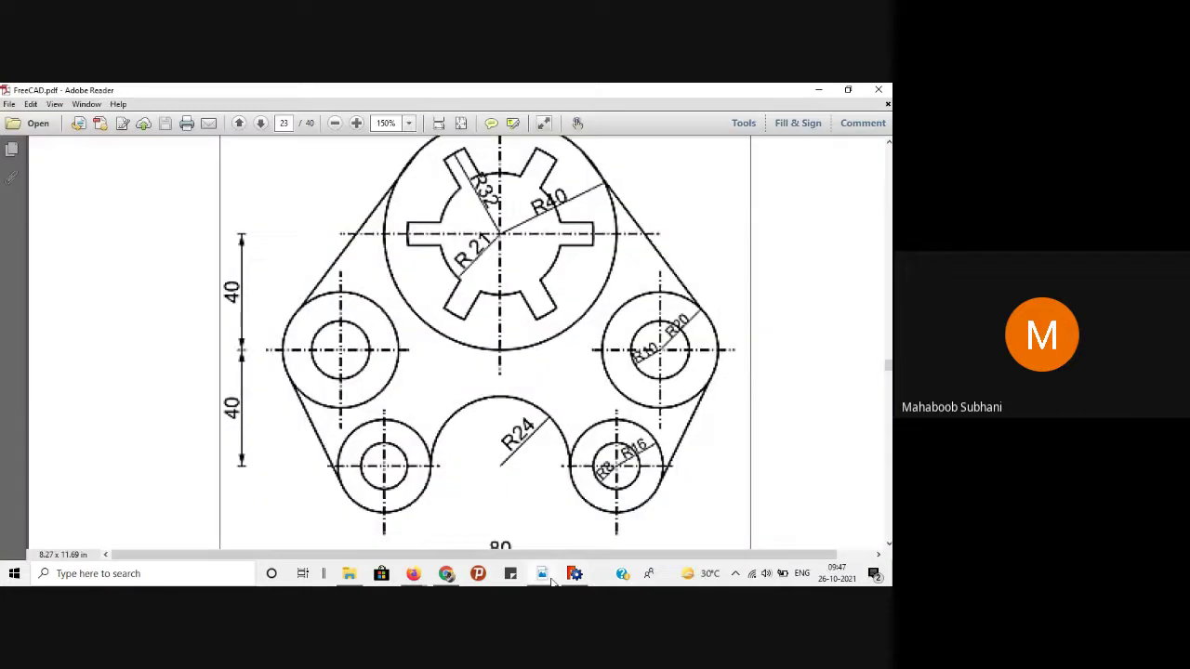
pyautogui.click(574, 573)
pyautogui.click(614, 370)
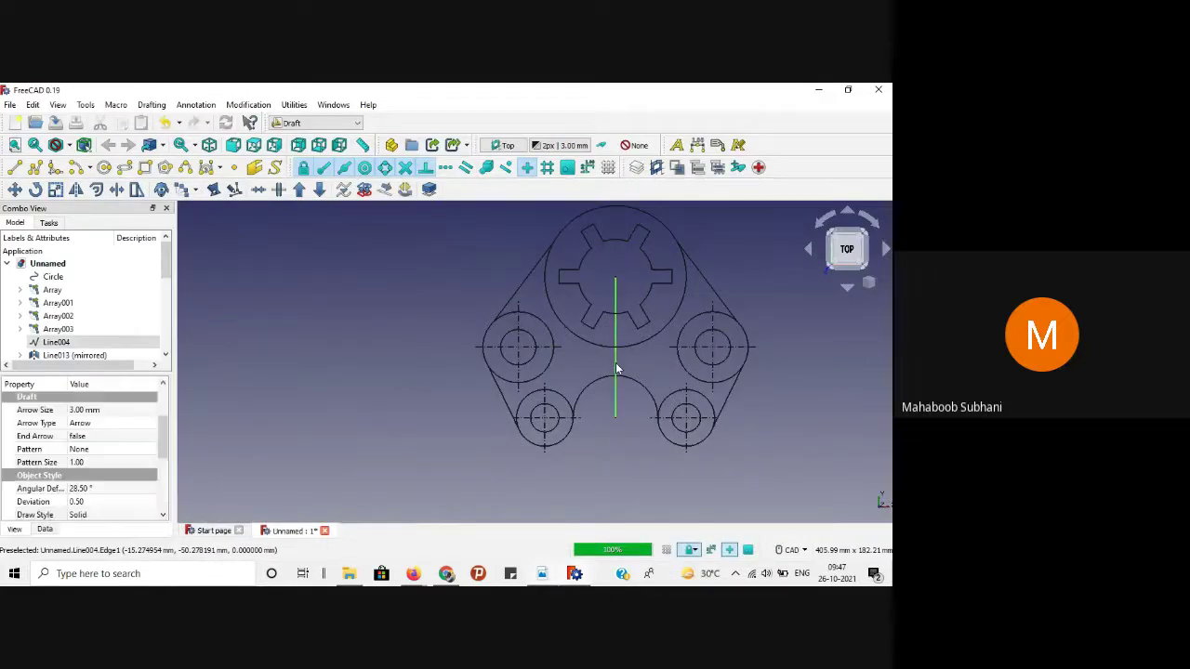
pyautogui.press('Delete')
pyautogui.scroll(2, 711, 237)
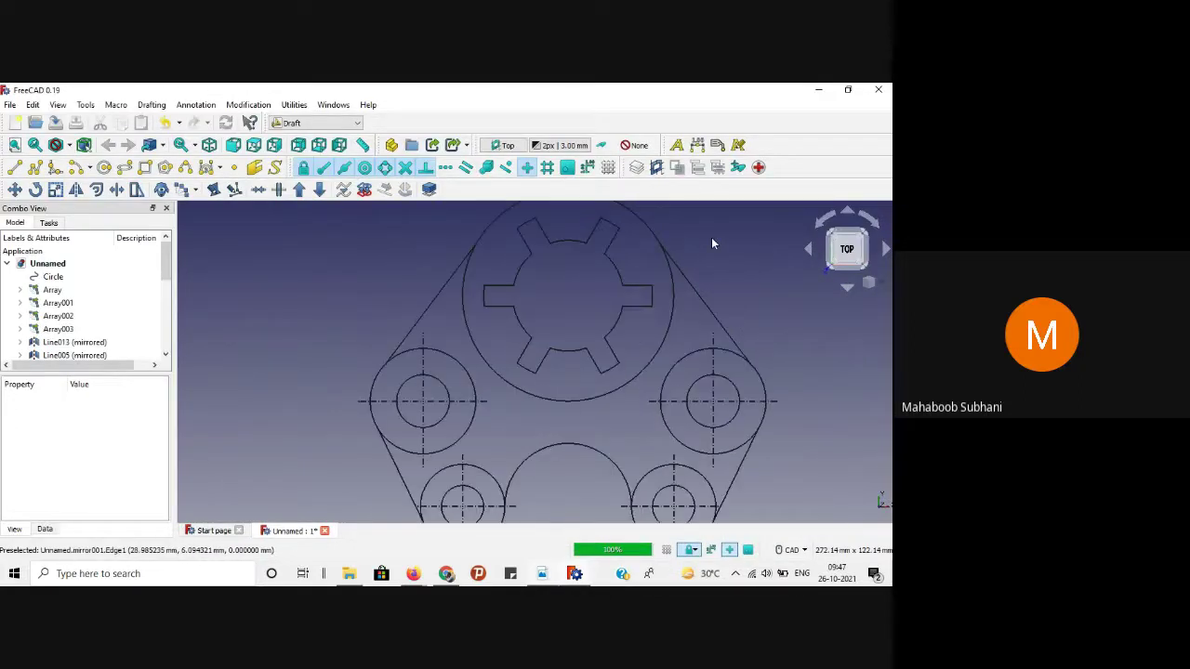
# Step: Draw horizontal centre lines from the large circle's centre to just beyond its left and right edges
pyautogui.scroll(-2, 551, 259)
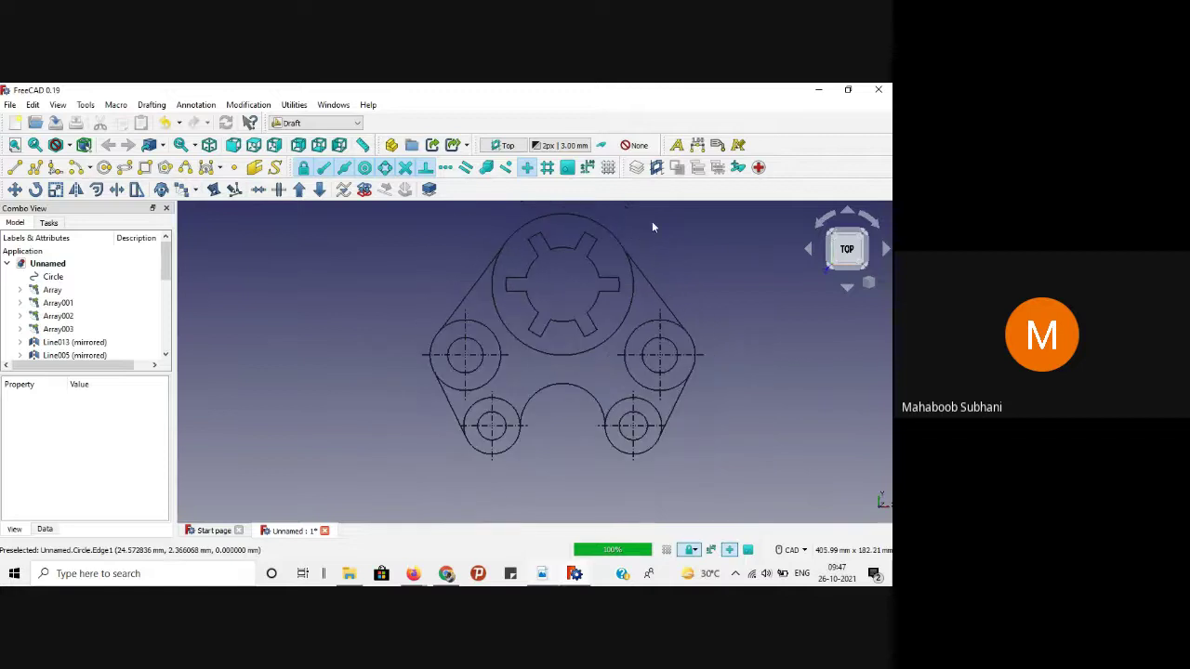
pyautogui.scroll(2, 651, 220)
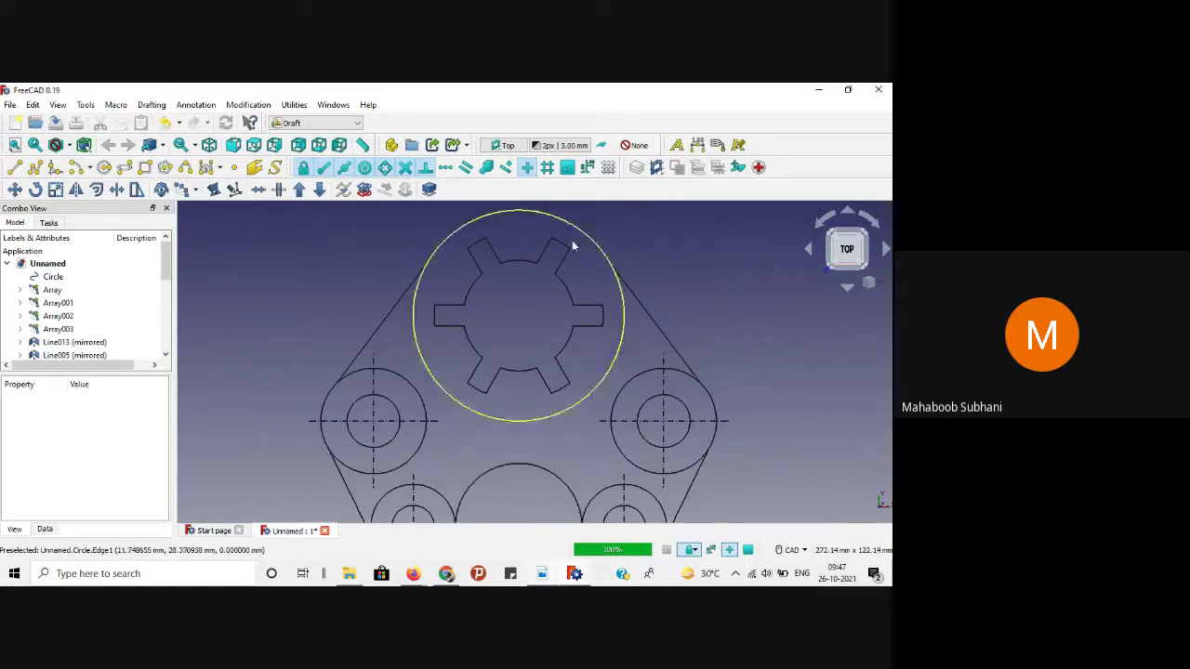
pyautogui.click(14, 167)
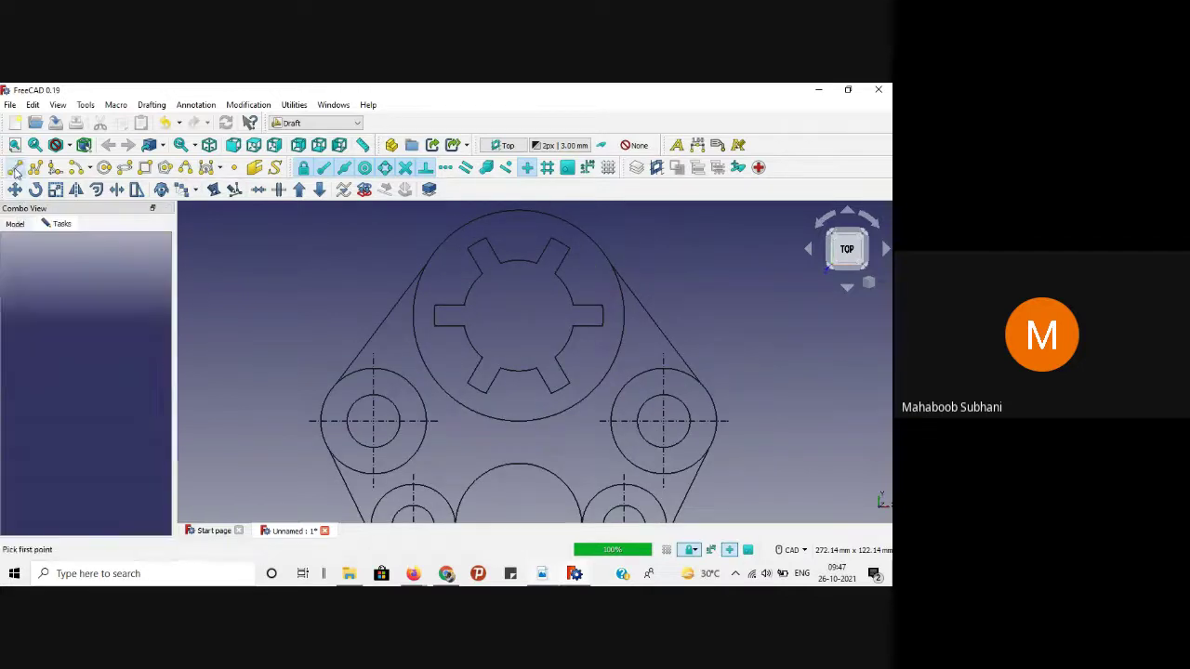
pyautogui.click(415, 302)
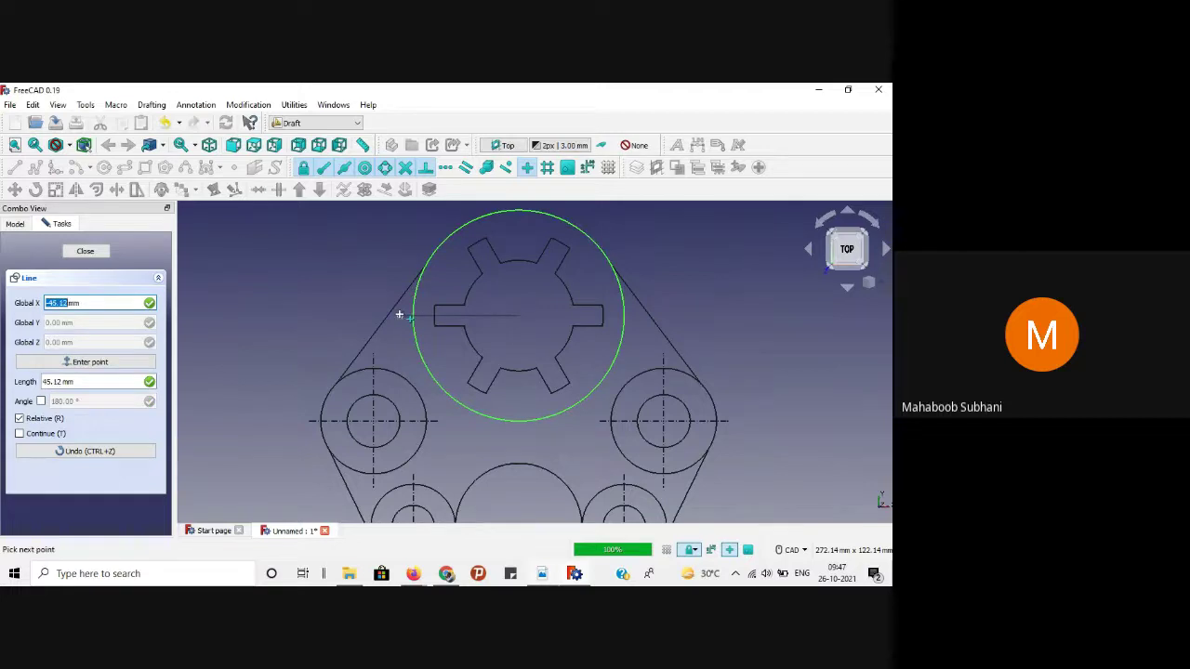
pyautogui.click(399, 315)
pyautogui.click(17, 169)
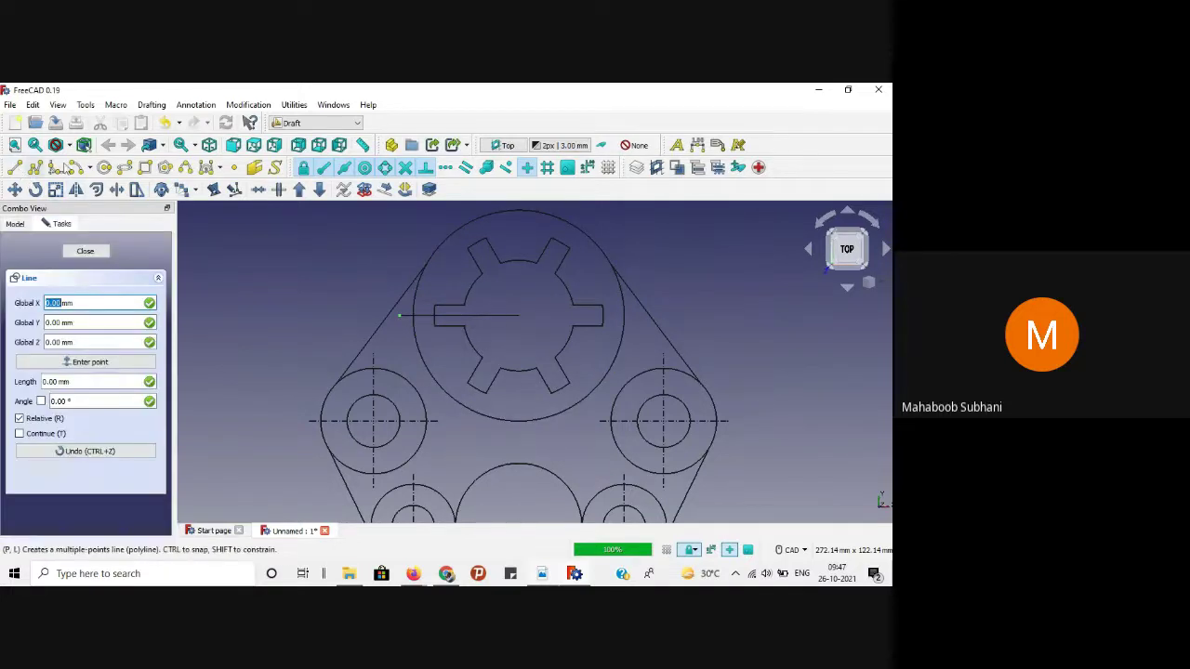
pyautogui.click(605, 255)
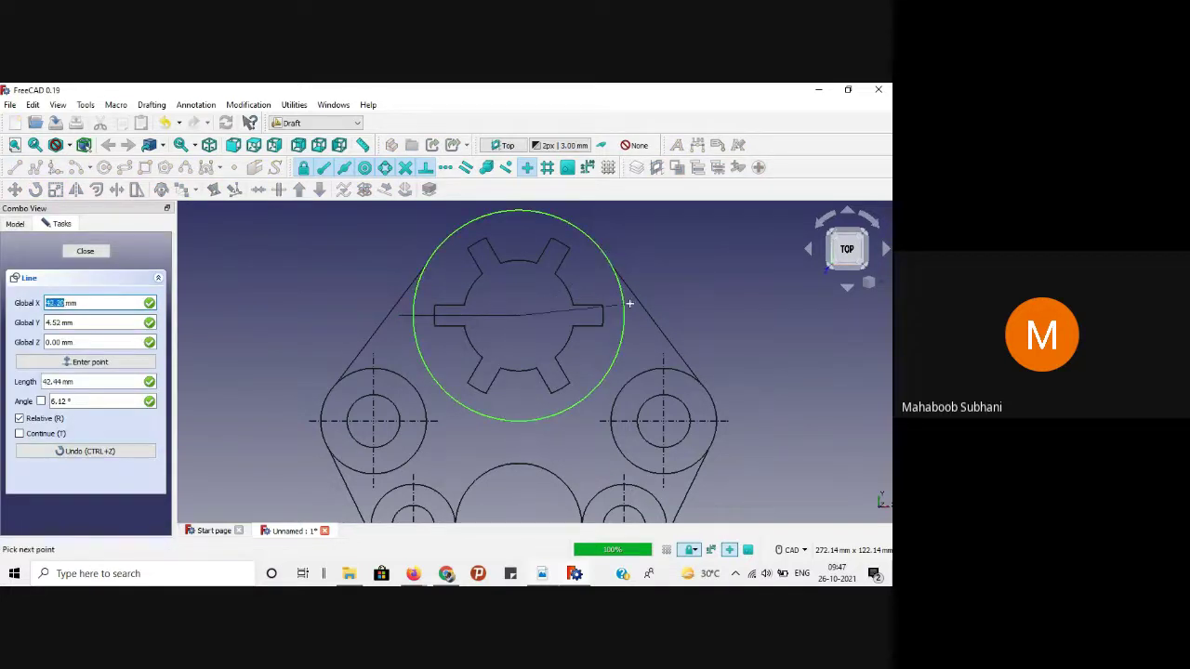
pyautogui.click(634, 316)
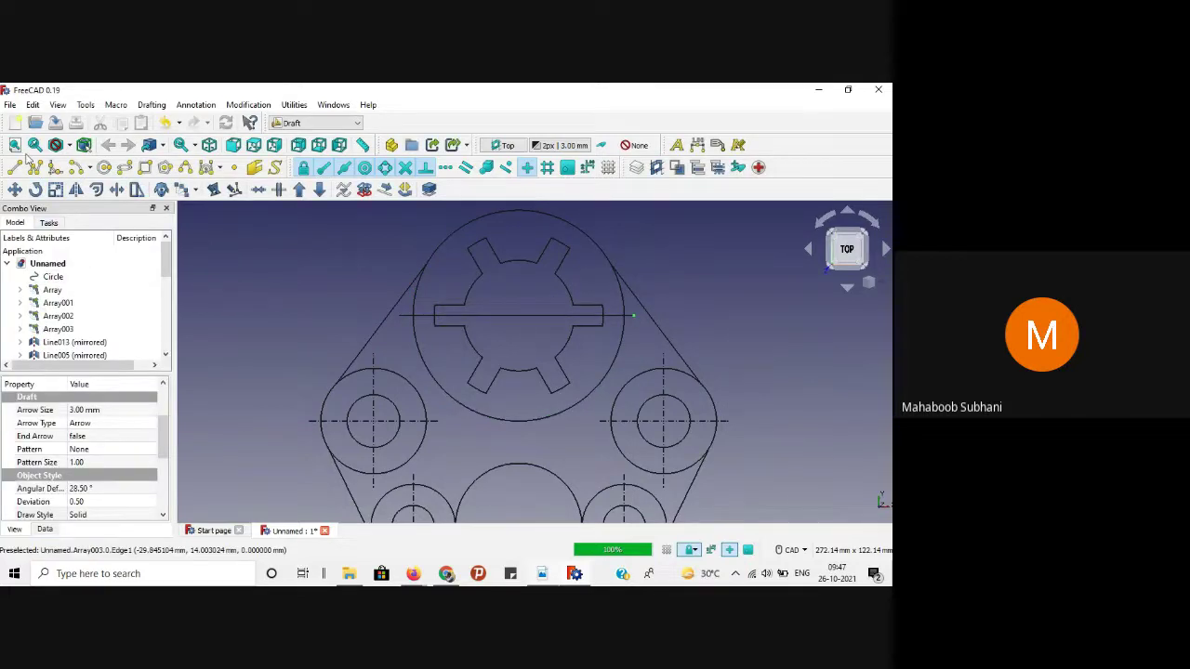
# Step: Draw vertical centre lines from the large circle's centre to just beyond its upper and lower edges
pyautogui.click(16, 167)
pyautogui.click(550, 210)
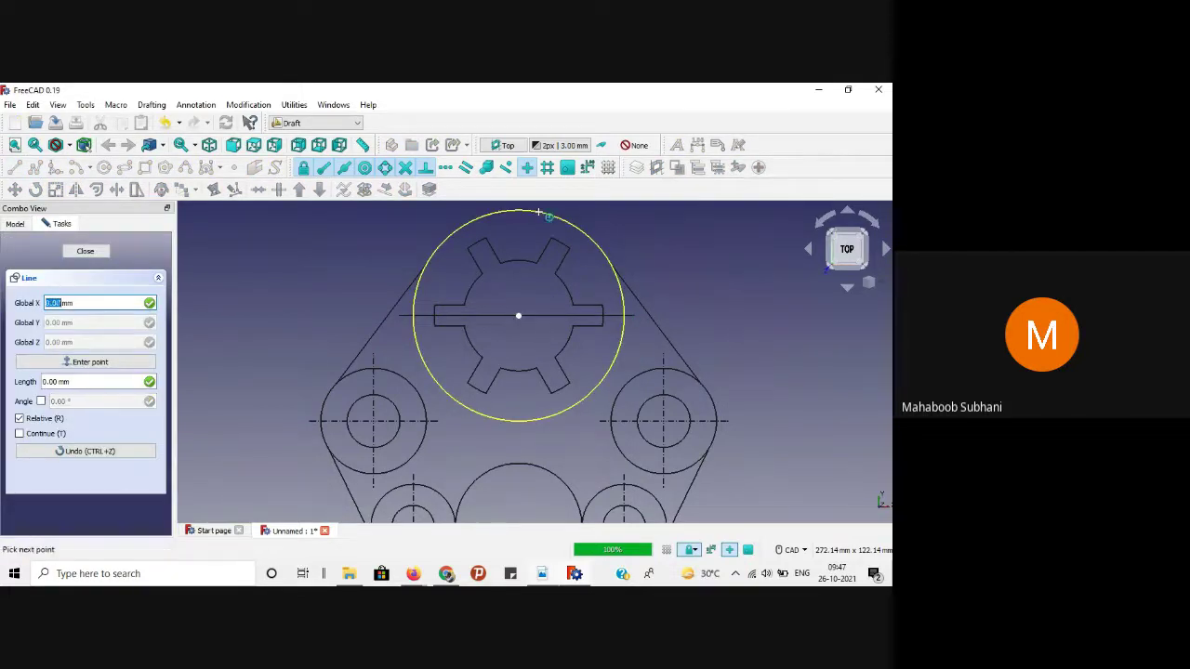
pyautogui.click(519, 208)
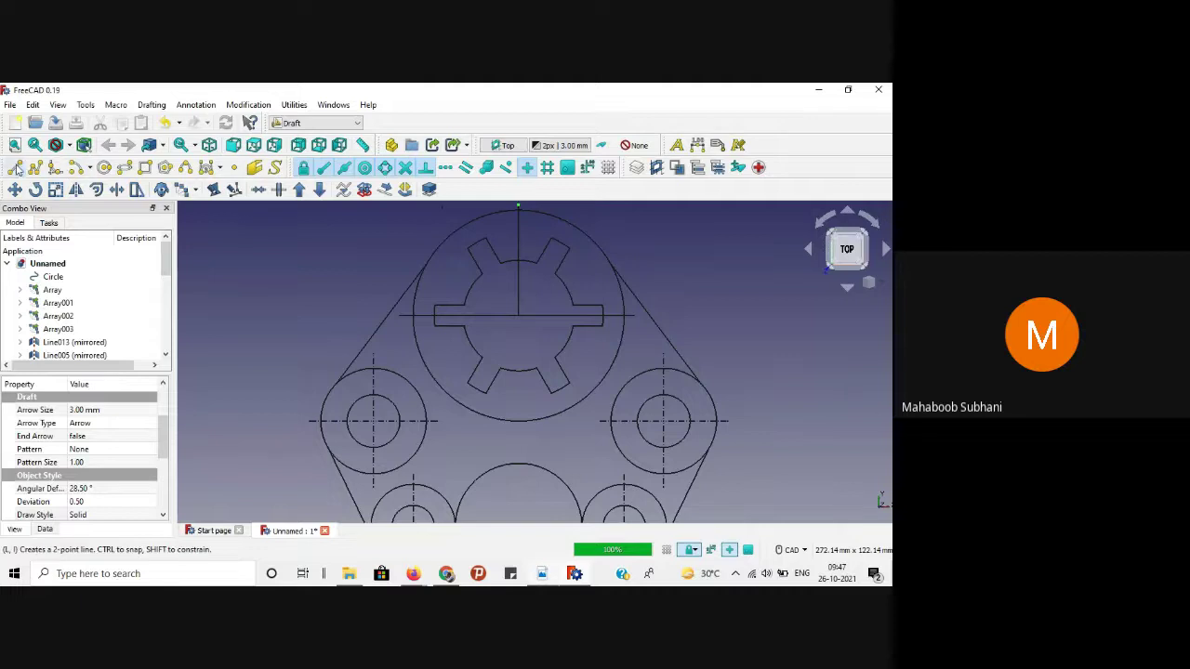
pyautogui.click(16, 167)
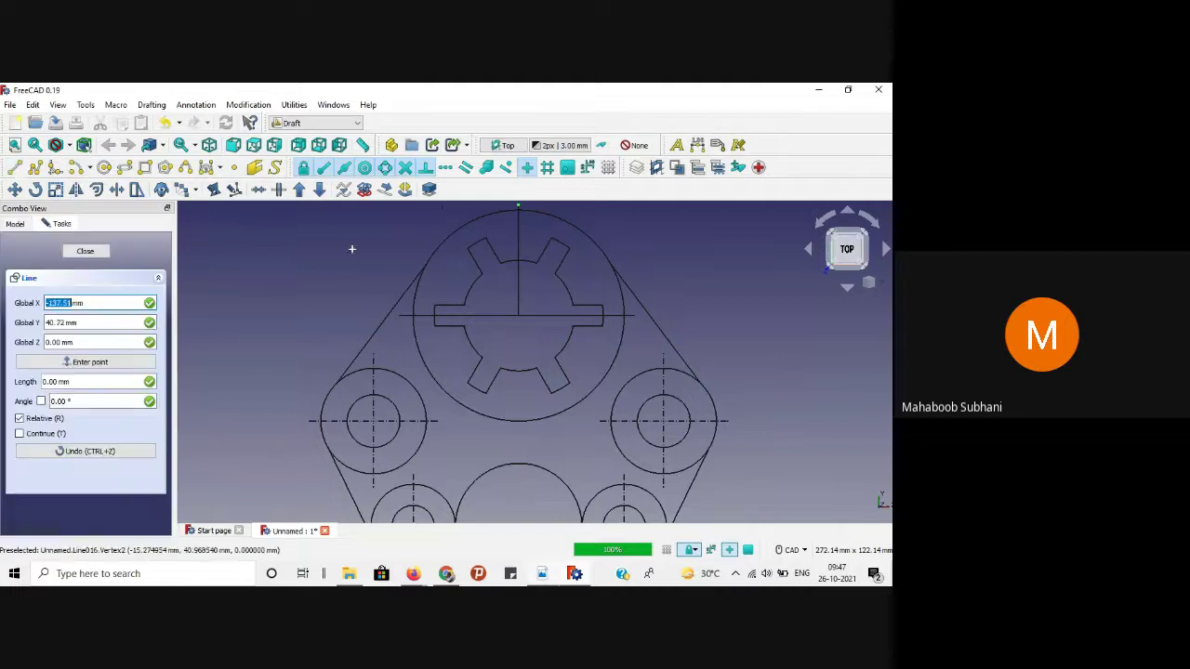
pyautogui.click(539, 419)
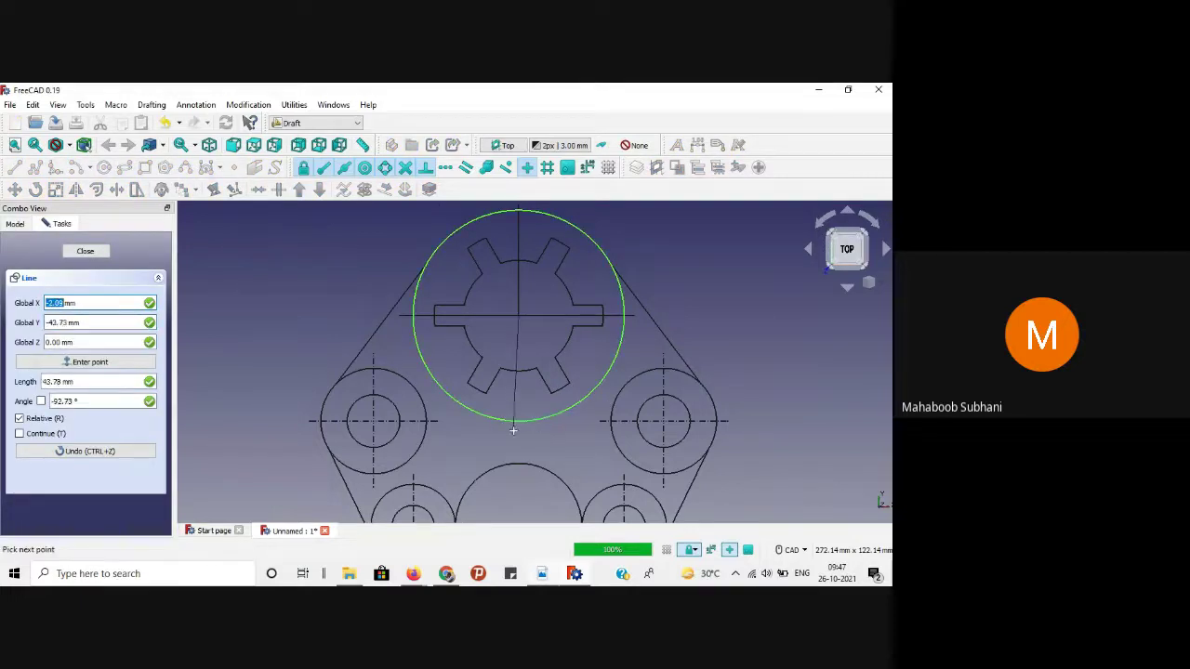
pyautogui.click(513, 430)
# Step: Set the draw style of the large circle's four centre lines to Dashdot
pyautogui.scroll(-2, 370, 269)
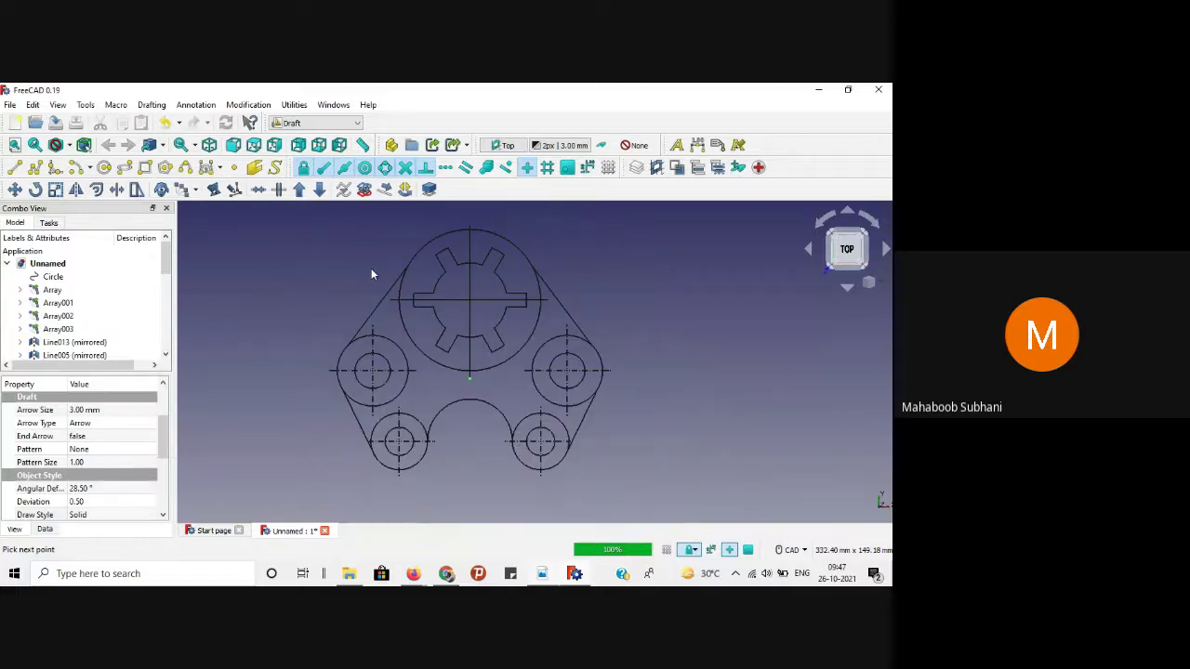
pyautogui.click(471, 240)
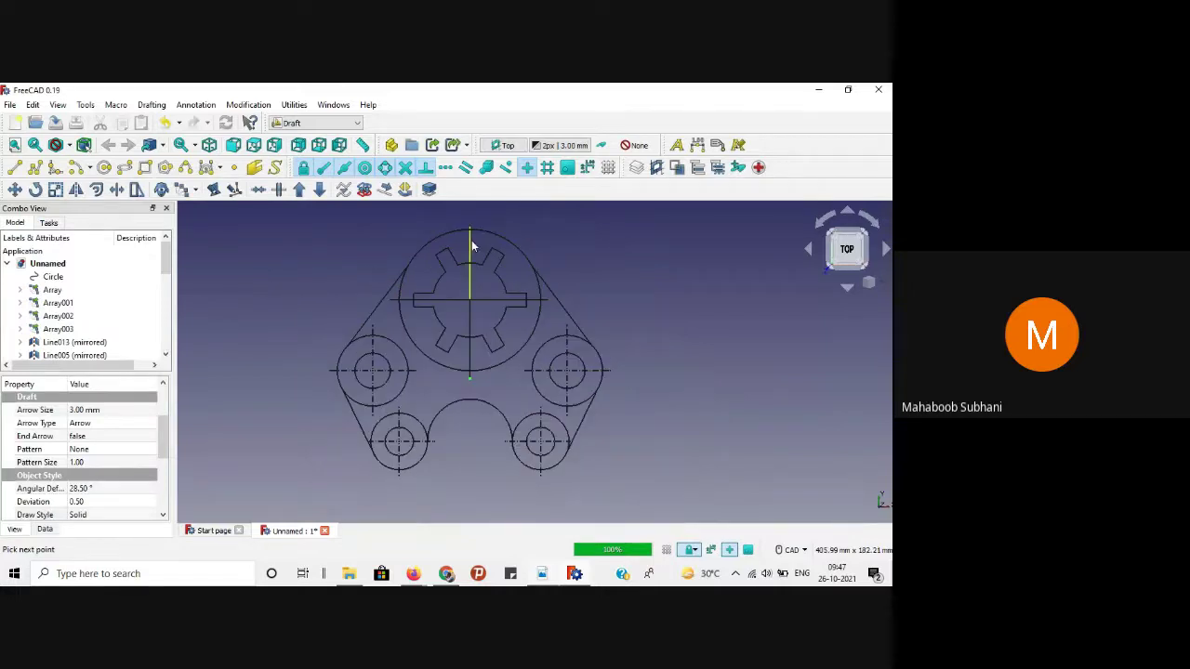
pyautogui.keyDown('ctrl'); pyautogui.click(451, 298); pyautogui.keyUp('ctrl')
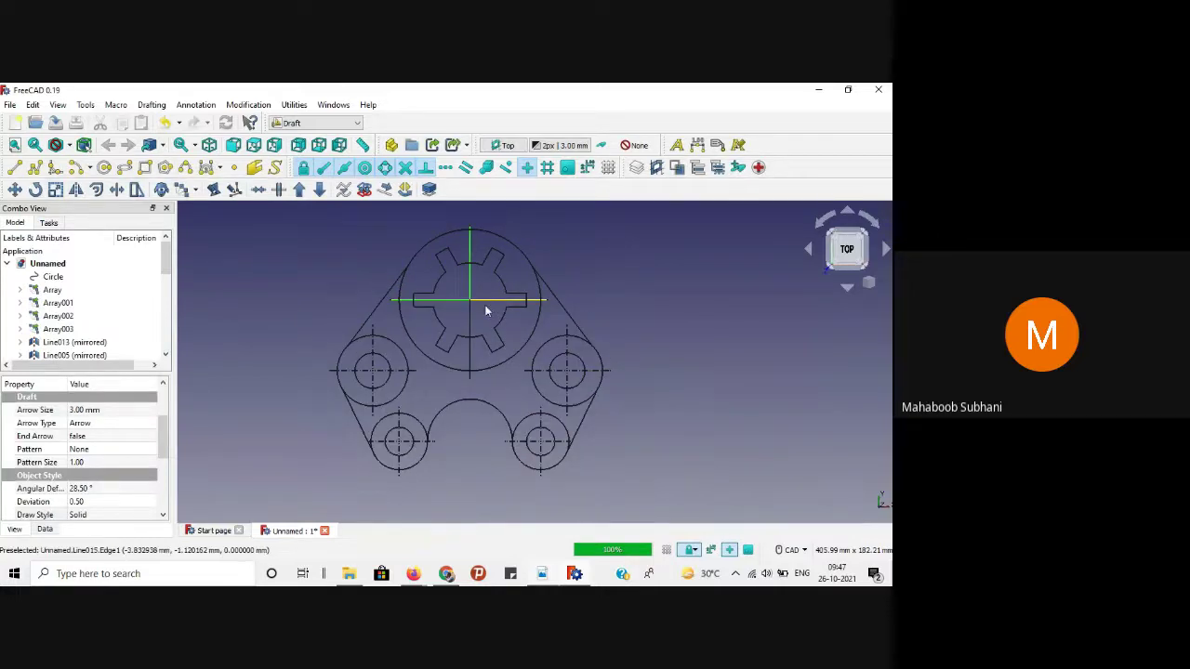
pyautogui.keyDown('ctrl'); pyautogui.click(488, 301); pyautogui.keyUp('ctrl')
pyautogui.keyDown('ctrl'); pyautogui.click(472, 321); pyautogui.keyUp('ctrl')
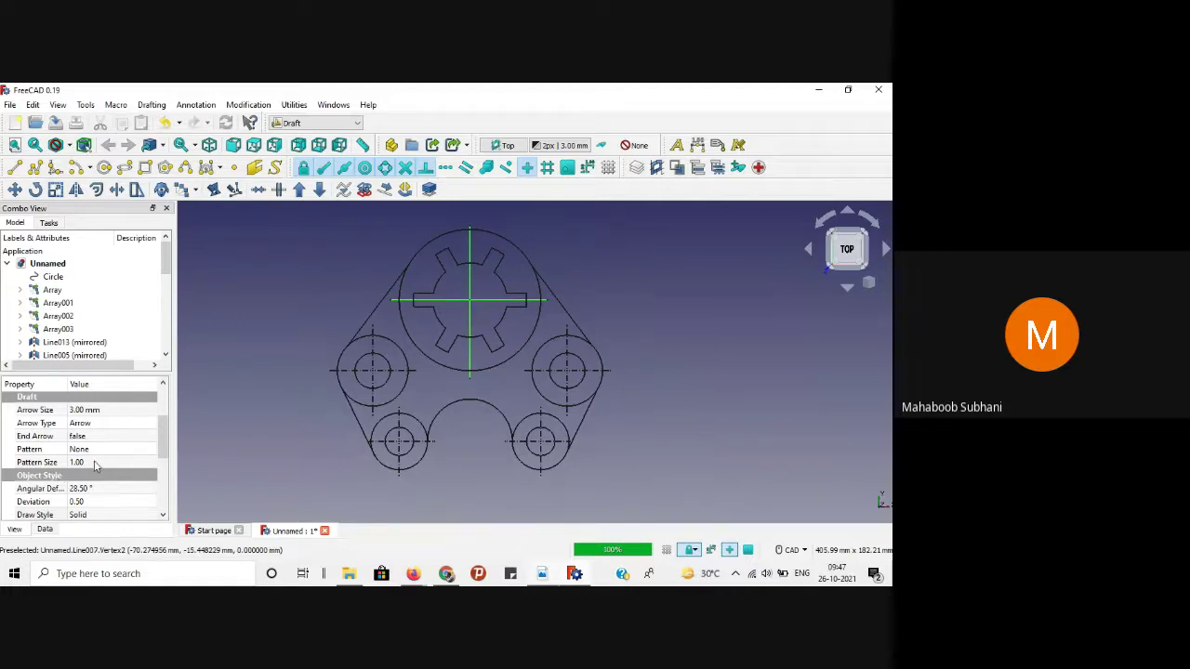
pyautogui.scroll(-2, 94, 465)
pyautogui.click(144, 443)
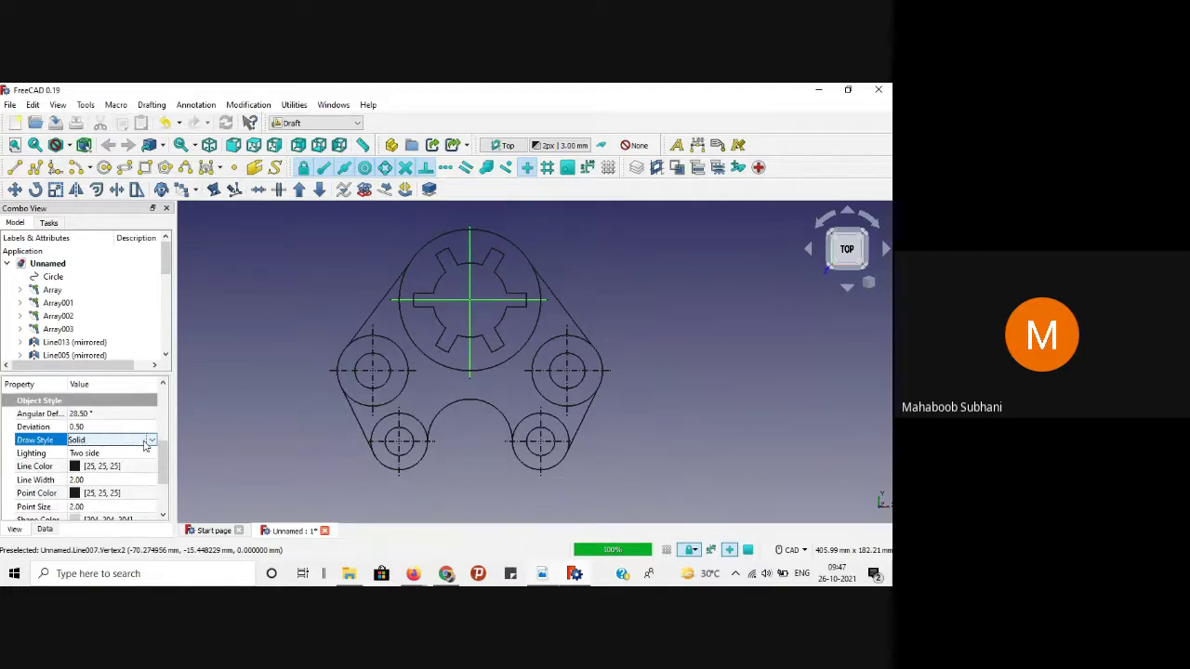
pyautogui.click(150, 441)
pyautogui.click(84, 466)
pyautogui.click(250, 340)
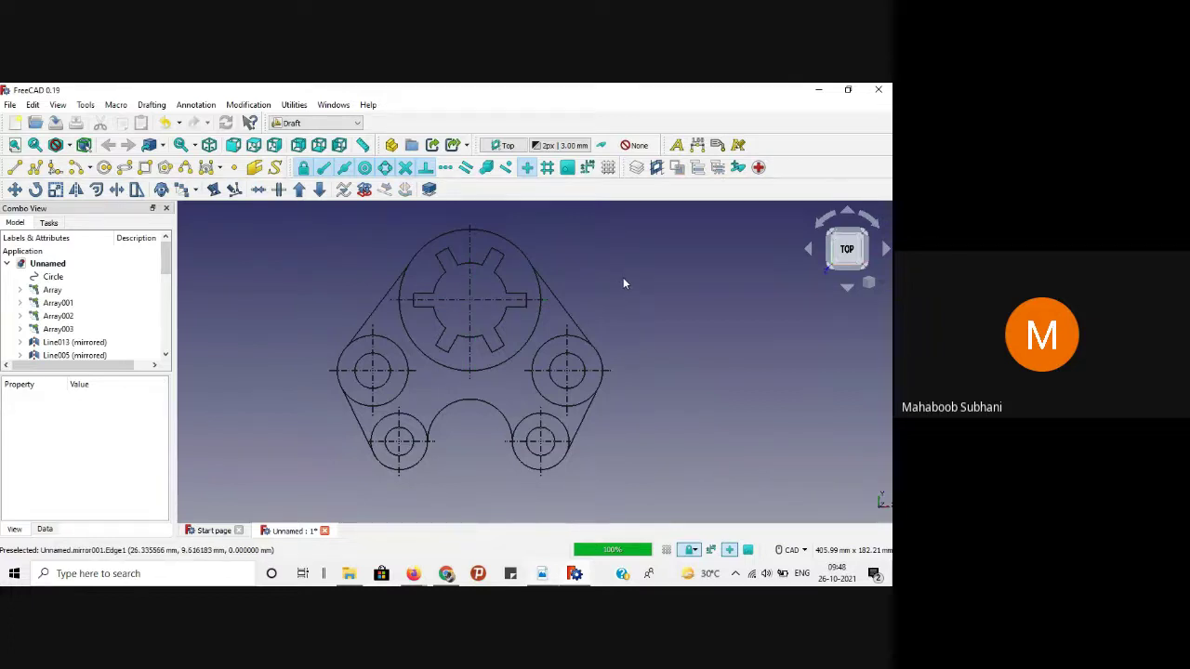
# Step: Try to dimension the centre distance between the two lower double circles below the plate, and delete that dimension
pyautogui.click(549, 580)
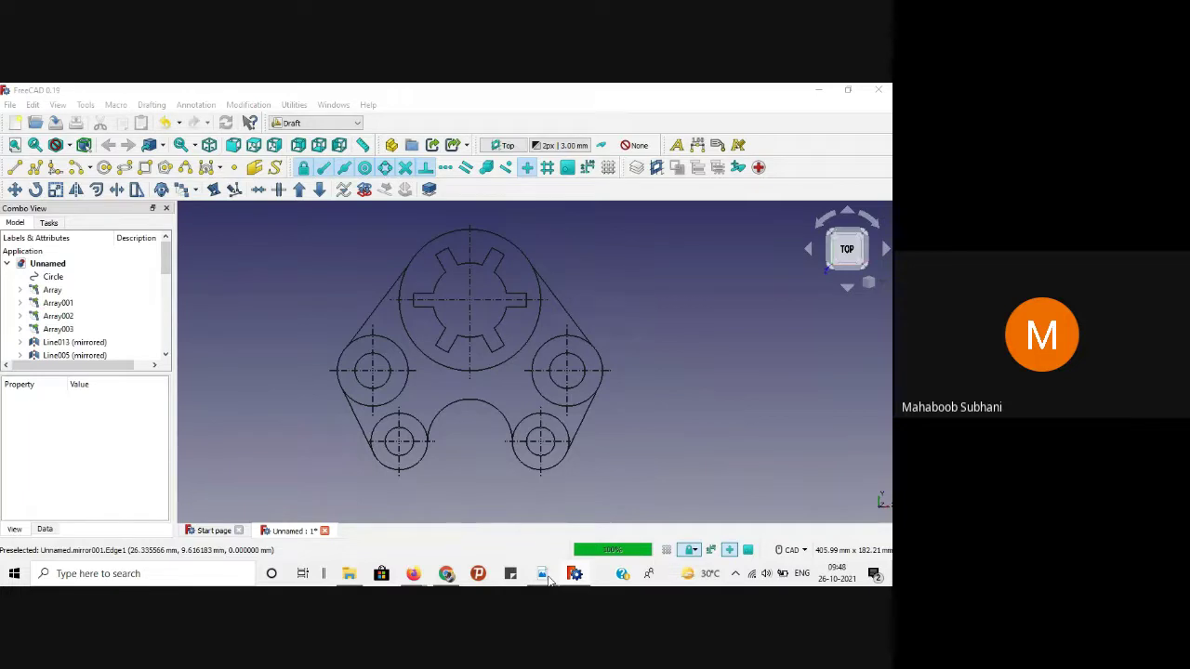
pyautogui.click(661, 237)
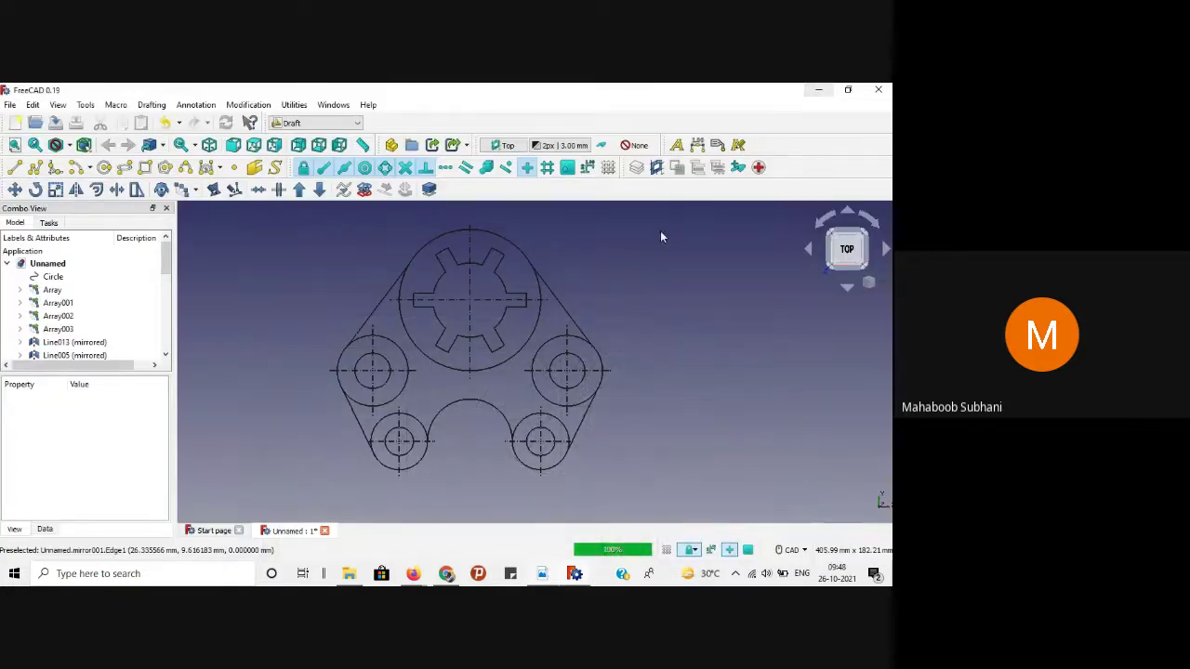
pyautogui.click(698, 149)
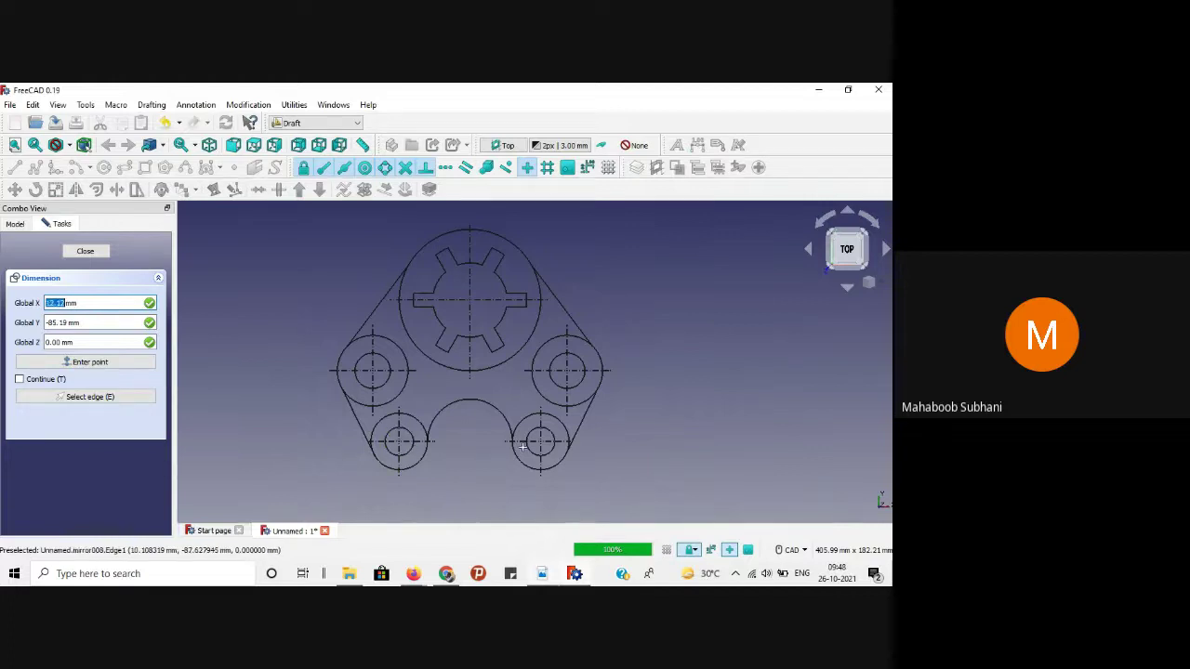
pyautogui.click(398, 442)
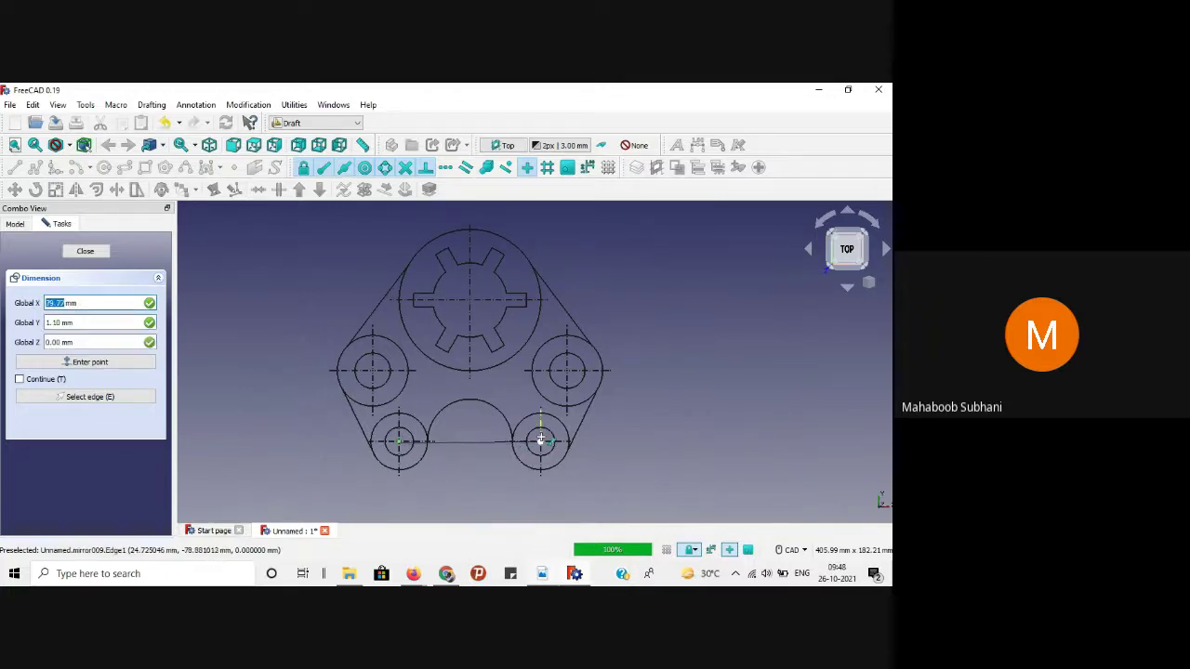
pyautogui.click(542, 443)
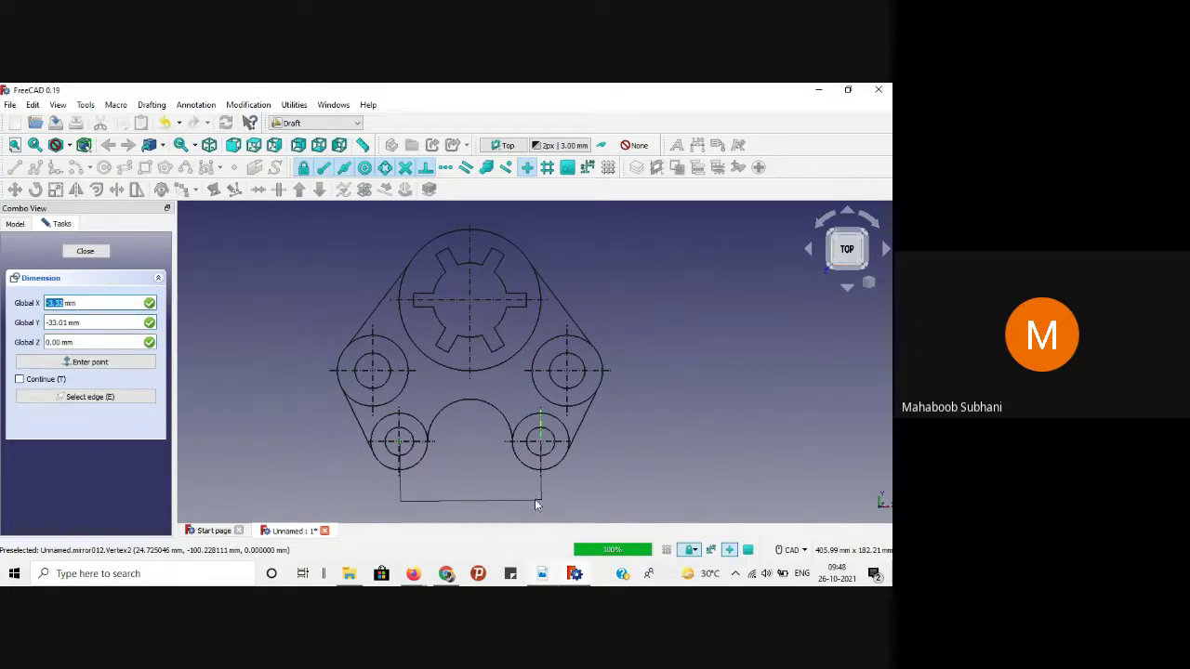
pyautogui.click(603, 499)
pyautogui.scroll(-2, 482, 502)
pyautogui.scroll(6, 482, 502)
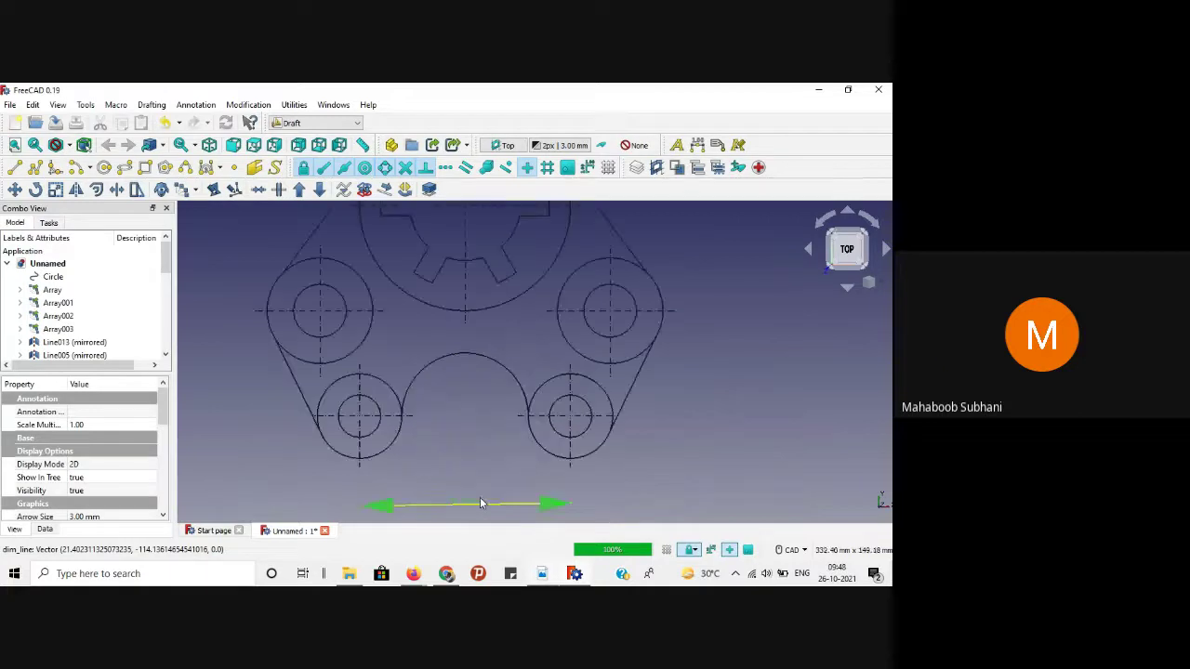
pyautogui.scroll(-3, 482, 502)
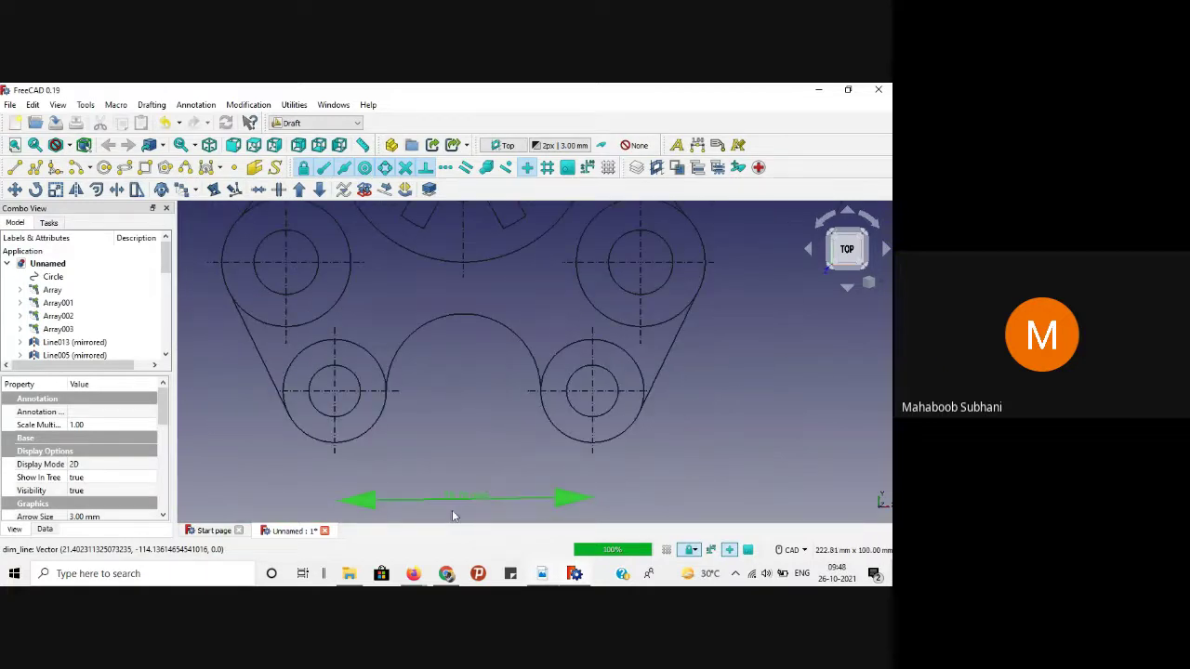
pyautogui.scroll(2, 452, 515)
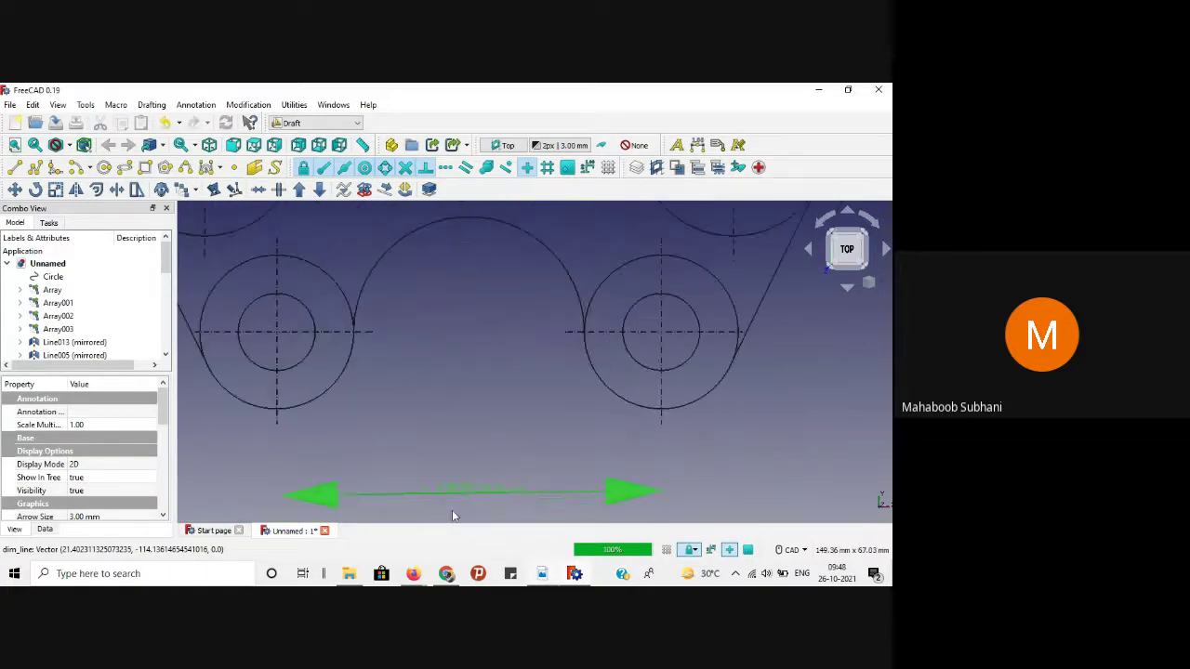
pyautogui.click(615, 487)
pyautogui.scroll(-1, 615, 487)
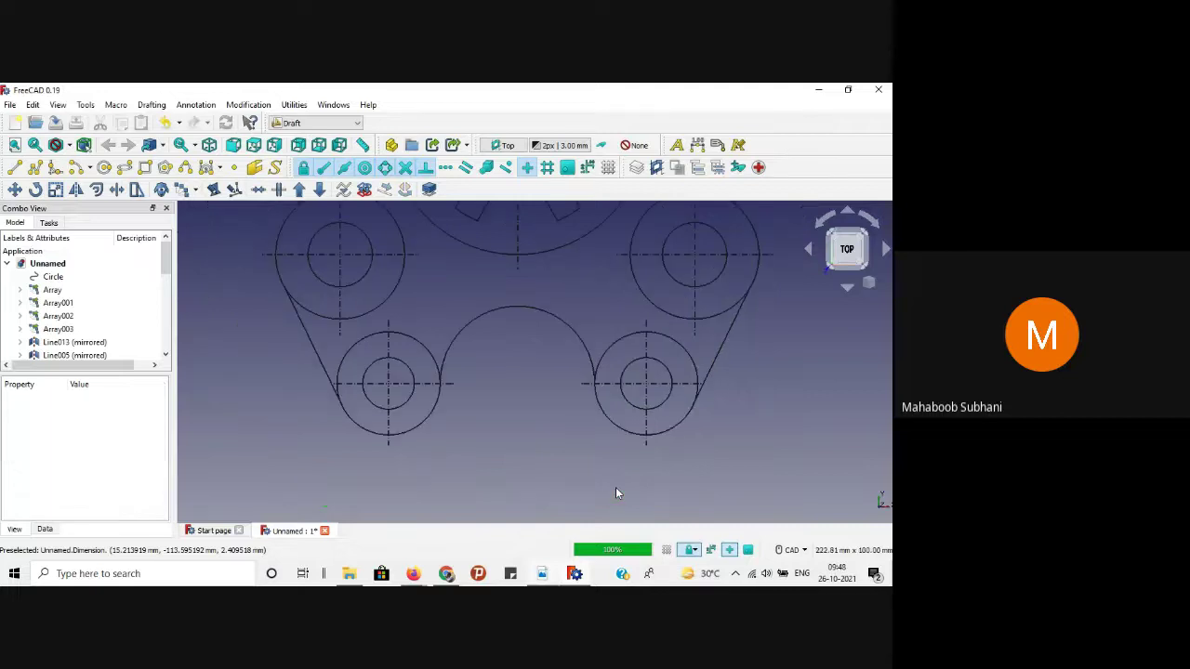
# Step: Dimension the horizontal distance between the two lower double circles' centres, with the dimension line just below the circles
pyautogui.click(697, 145)
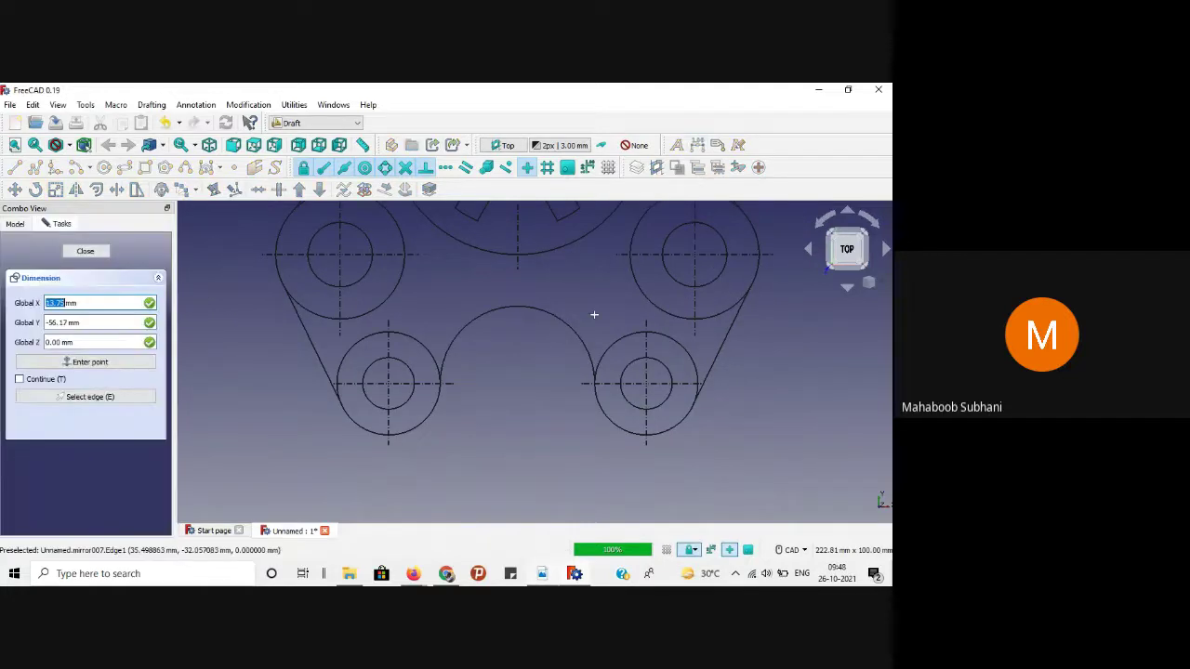
pyautogui.click(388, 381)
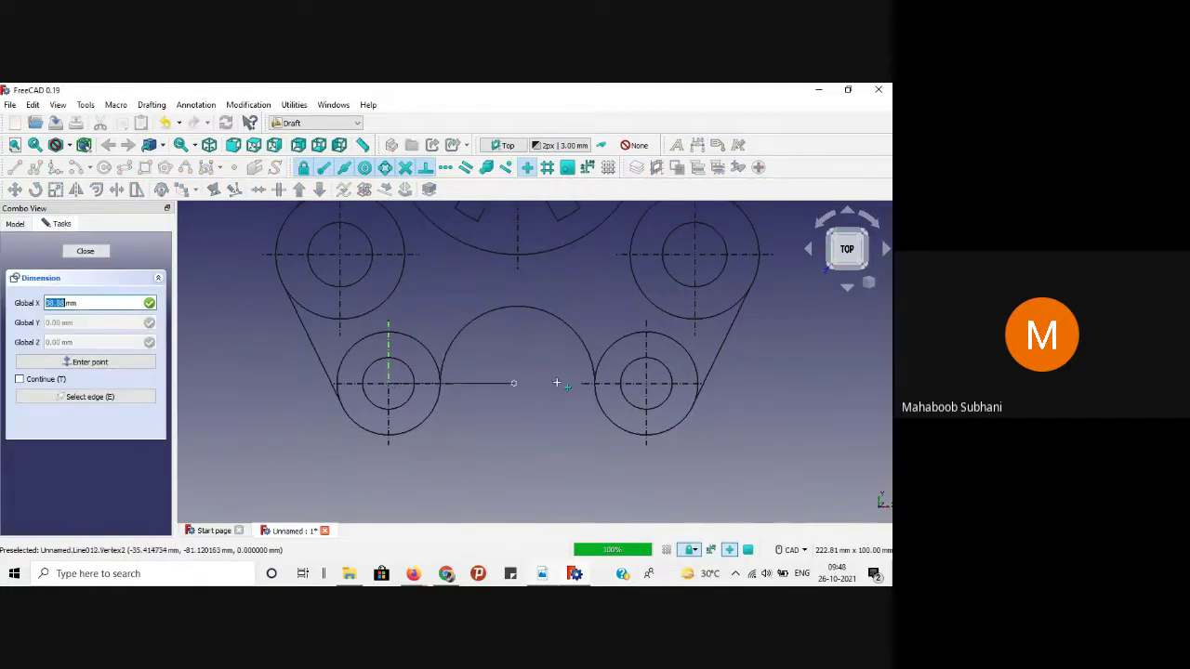
pyautogui.click(646, 379)
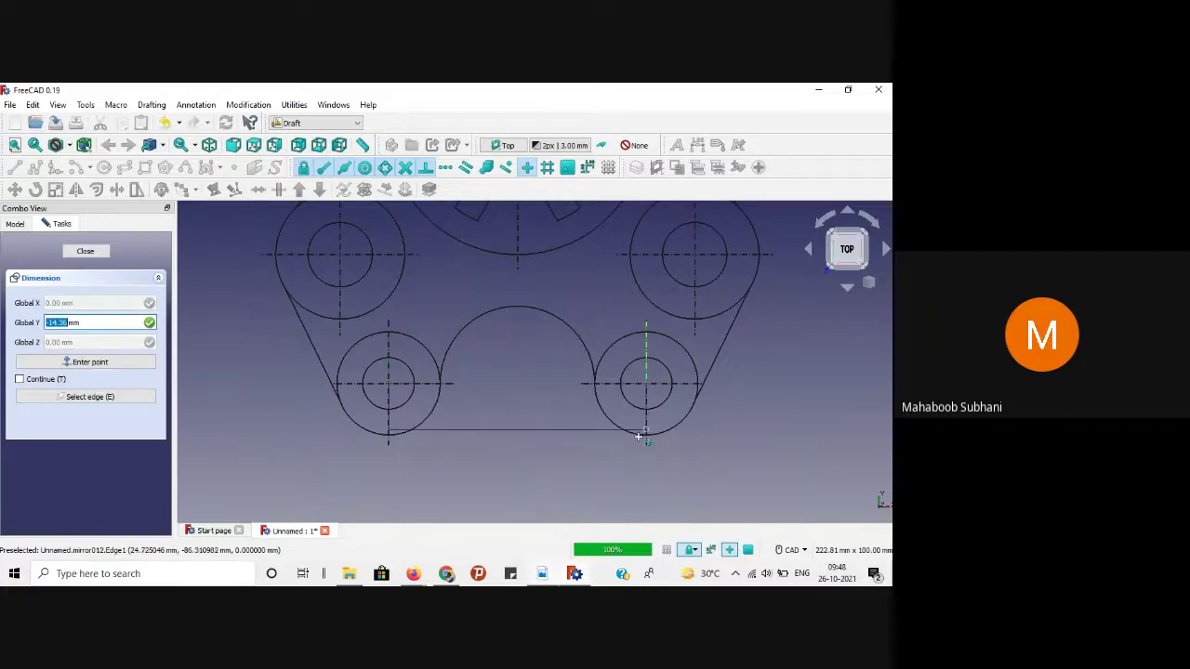
pyautogui.click(557, 470)
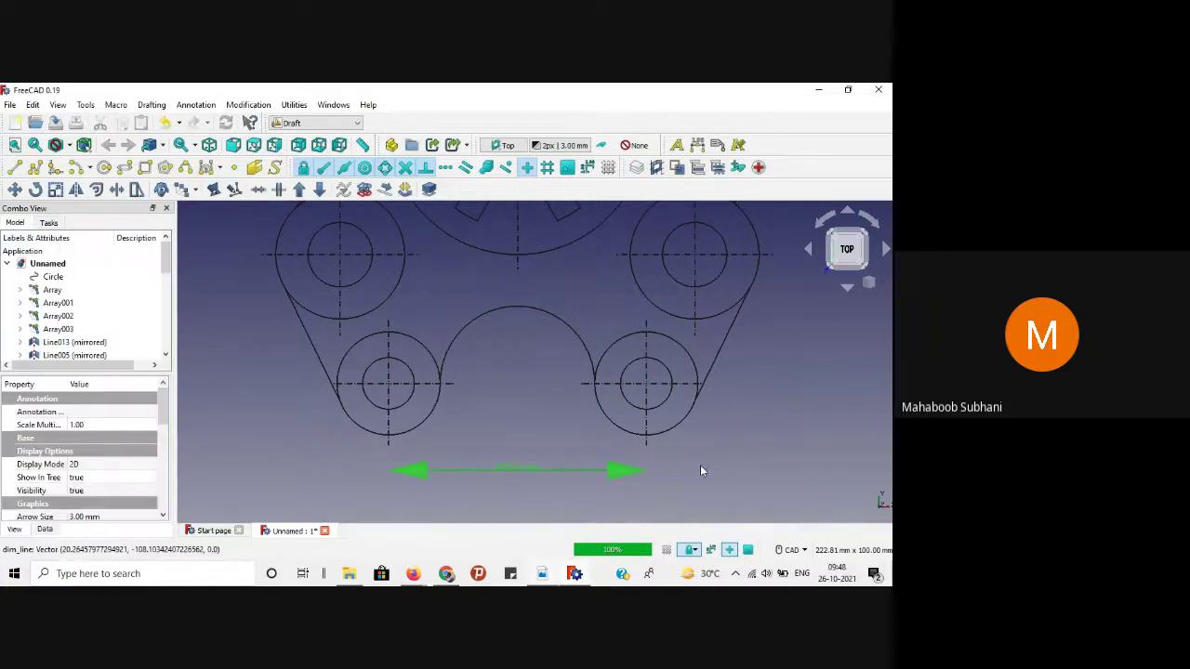
# Step: Set the lower double circles' dimension to 1 mm arrow size, 1.5 mm extension lines and 1.5 mm extension overshoot
pyautogui.scroll(-1, 697, 467)
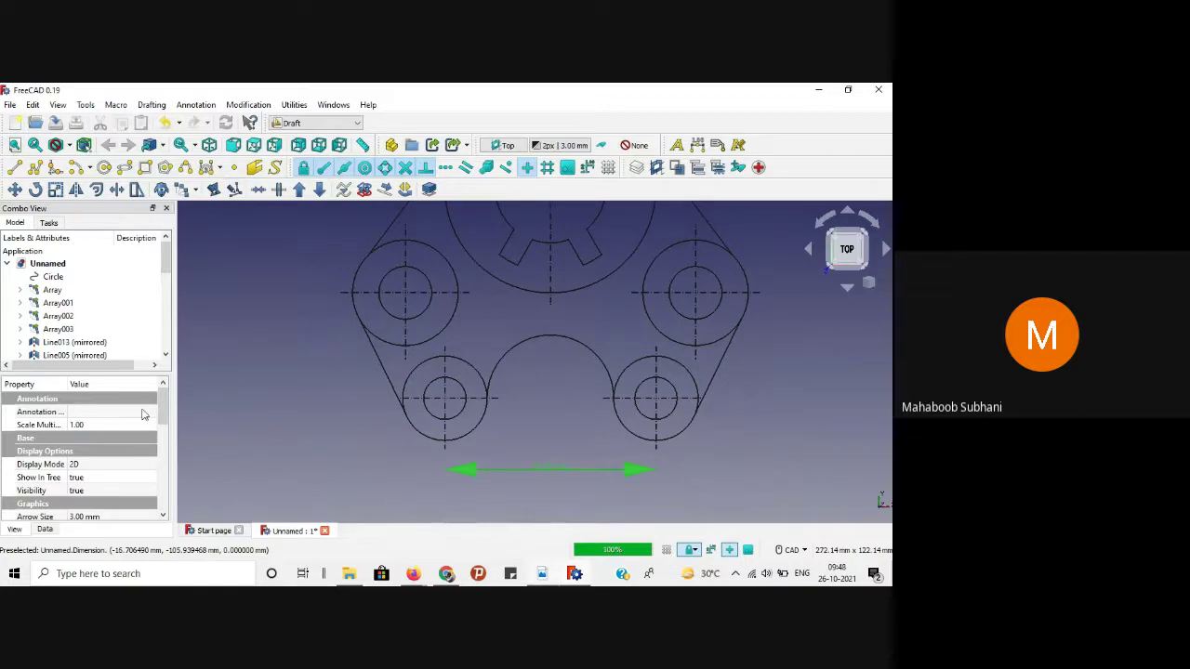
pyautogui.moveTo(162, 406); pyautogui.dragTo(163, 432)
pyautogui.click(86, 425)
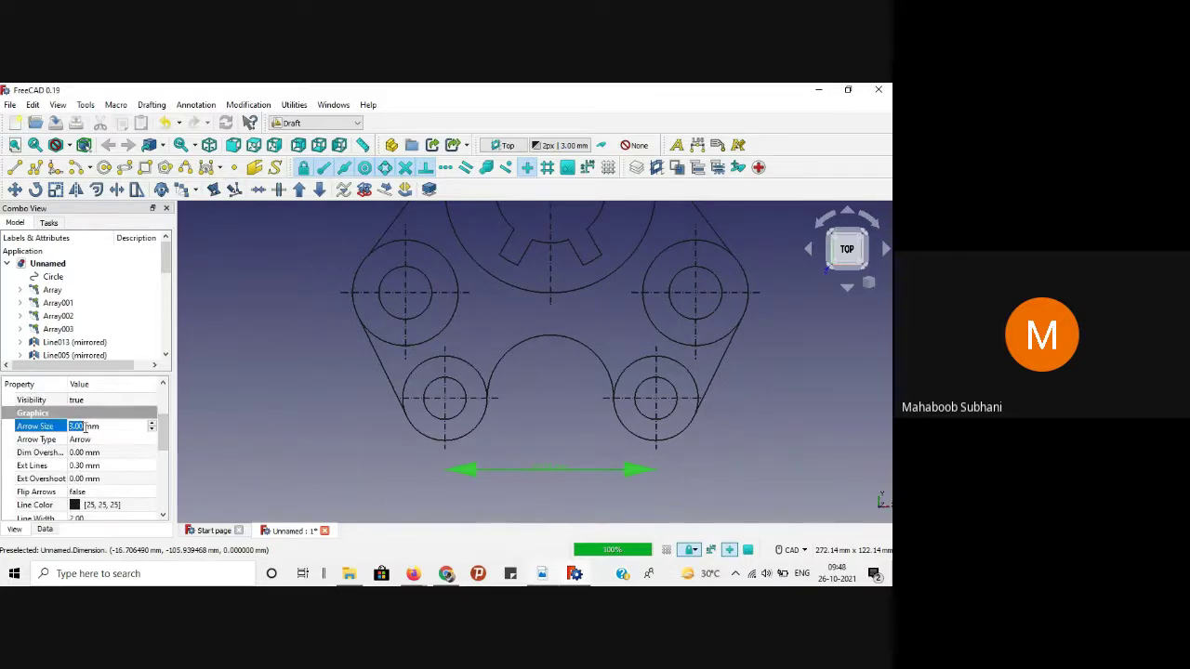
pyautogui.write('1')
pyautogui.press('Return')
pyautogui.click(76, 465)
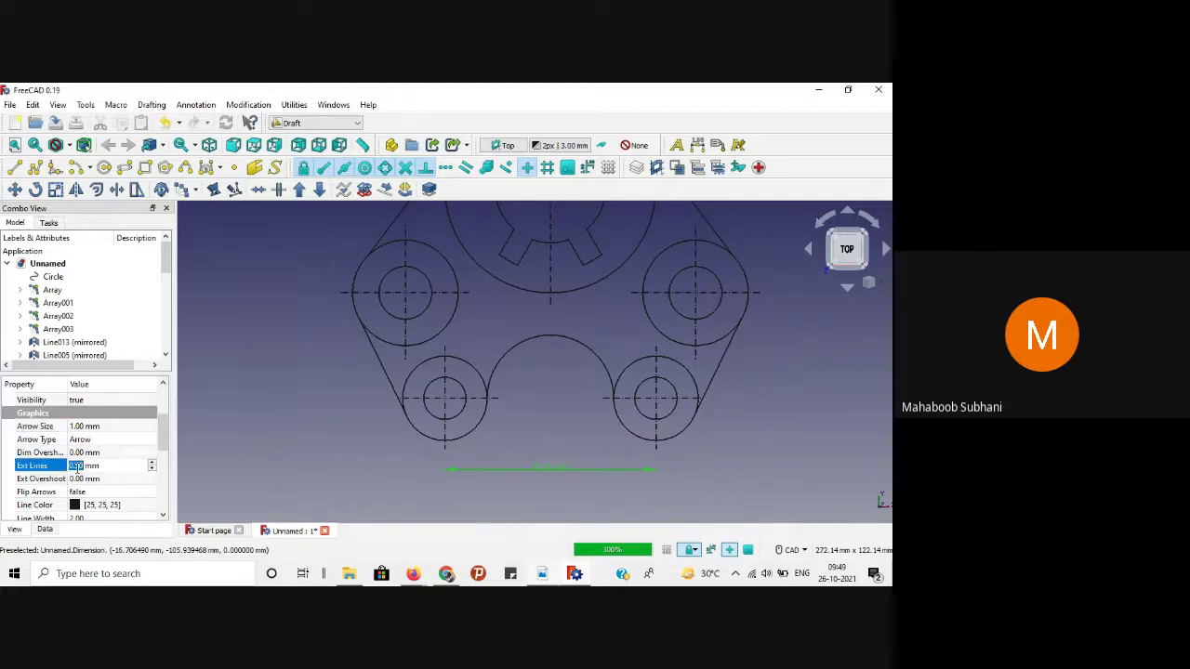
pyautogui.write('1.5')
pyautogui.press('Return')
pyautogui.click(82, 479)
pyautogui.write('1.5')
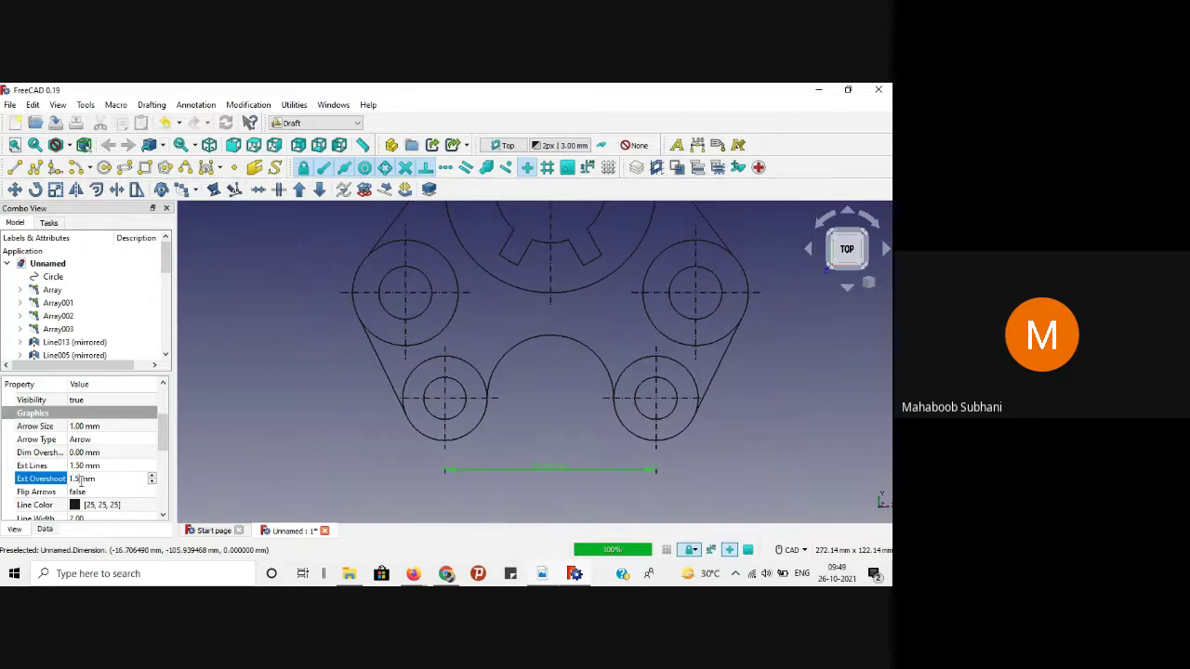
pyautogui.press('Return')
# Step: Set that dimension's font size to 5 mm and turn off its unit display
pyautogui.moveTo(163, 427); pyautogui.dragTo(168, 465)
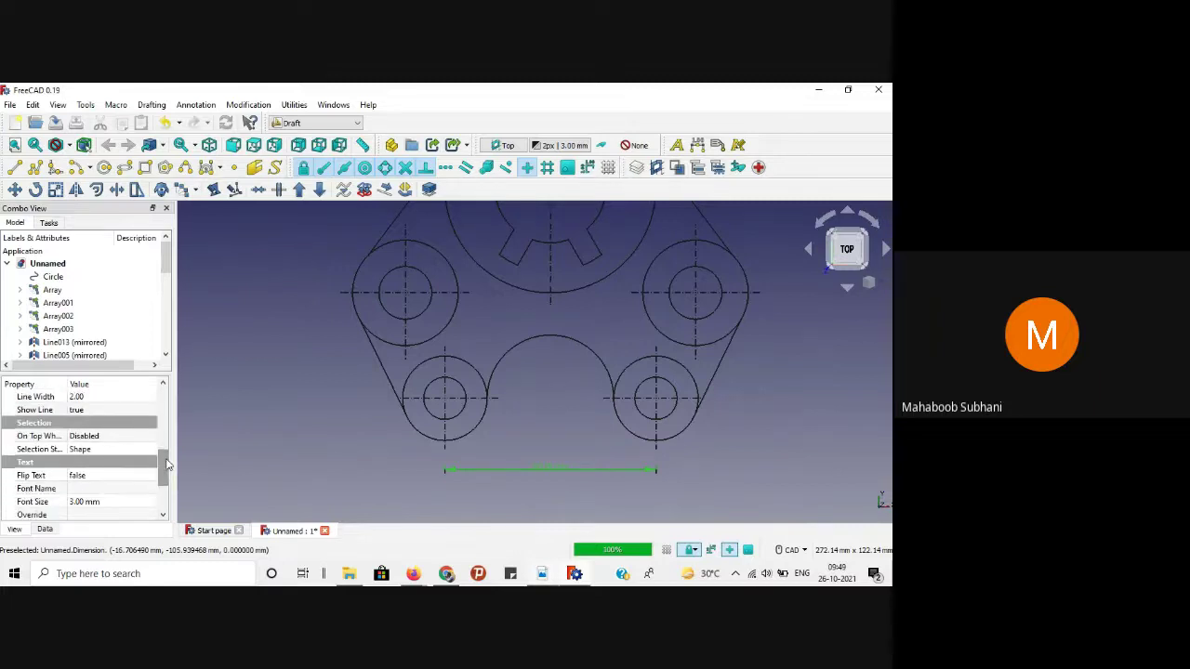
pyautogui.click(93, 501)
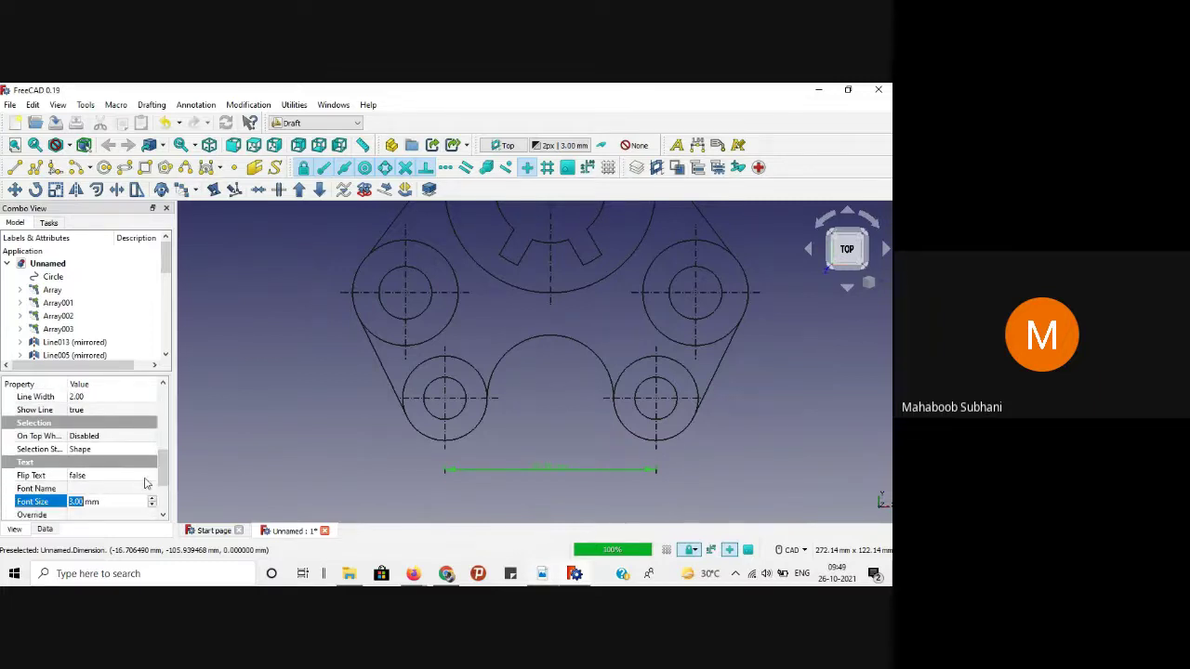
pyautogui.write('5')
pyautogui.press('Return')
pyautogui.scroll(-2, 167, 474)
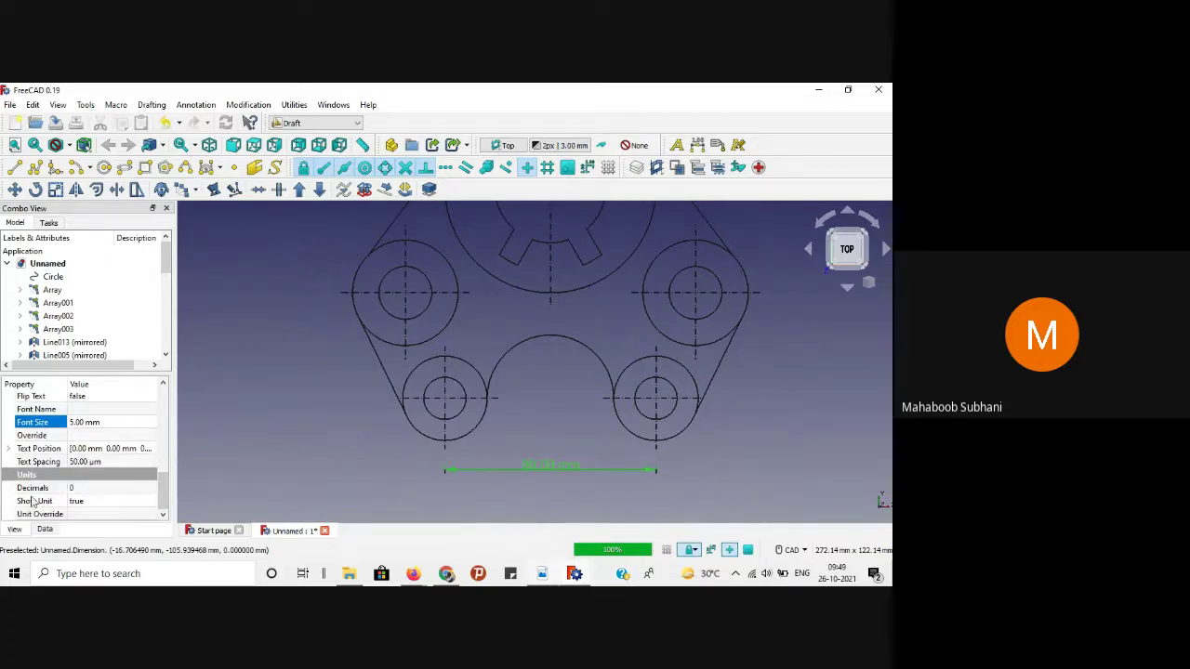
pyautogui.click(119, 503)
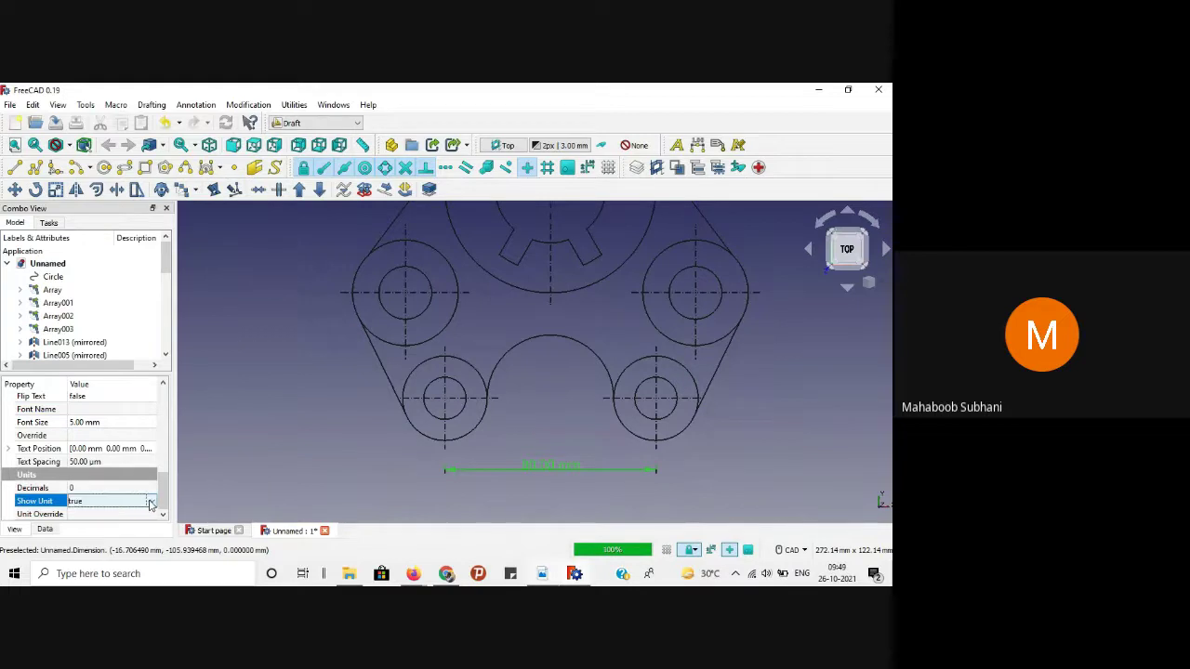
pyautogui.click(151, 504)
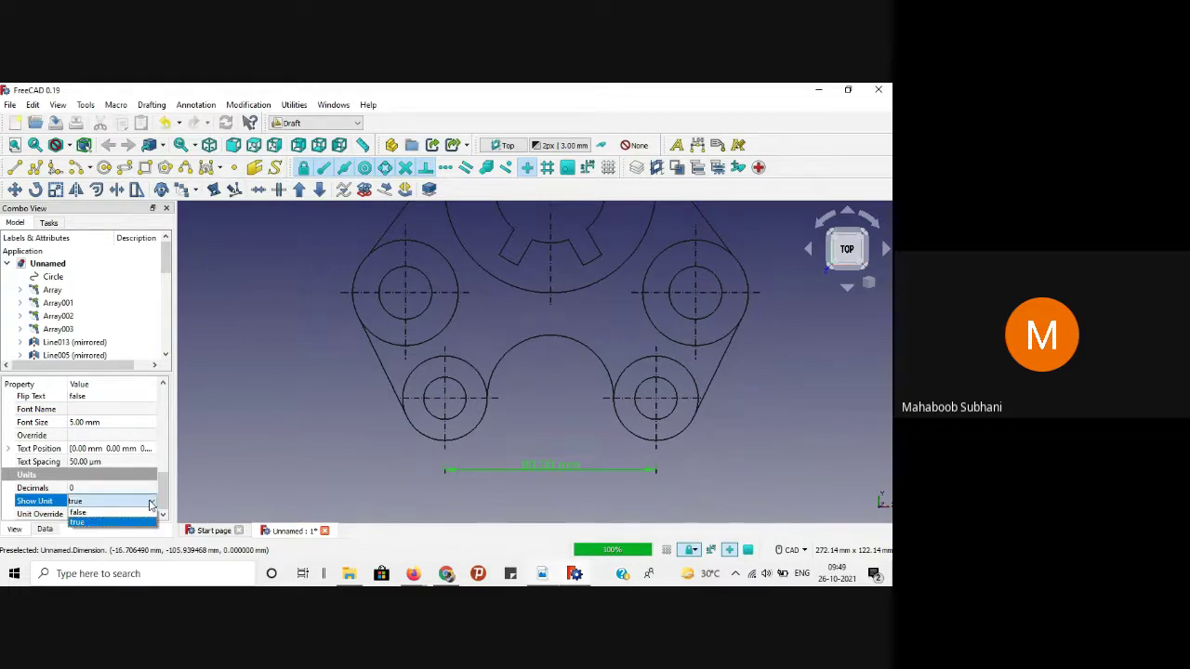
pyautogui.click(78, 512)
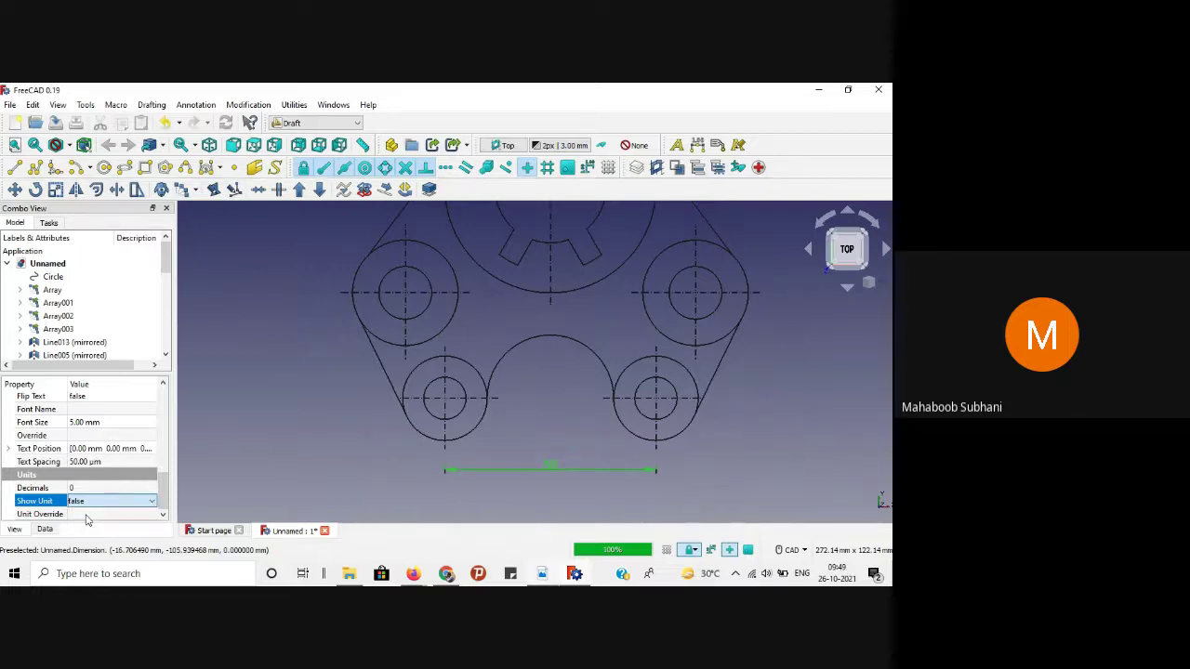
pyautogui.click(723, 468)
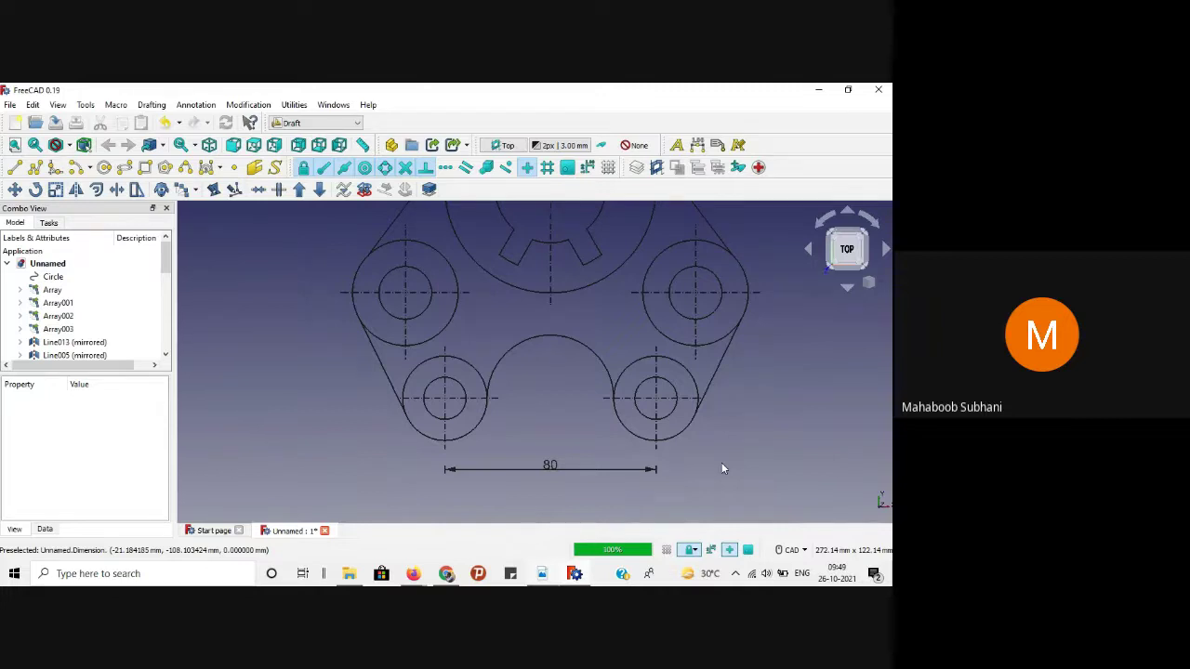
# Step: Following the PDF drawing, dimension the horizontal distance between the upper two double circles' centres, with the dimension line below the 80 mm dimension
pyautogui.click(542, 573)
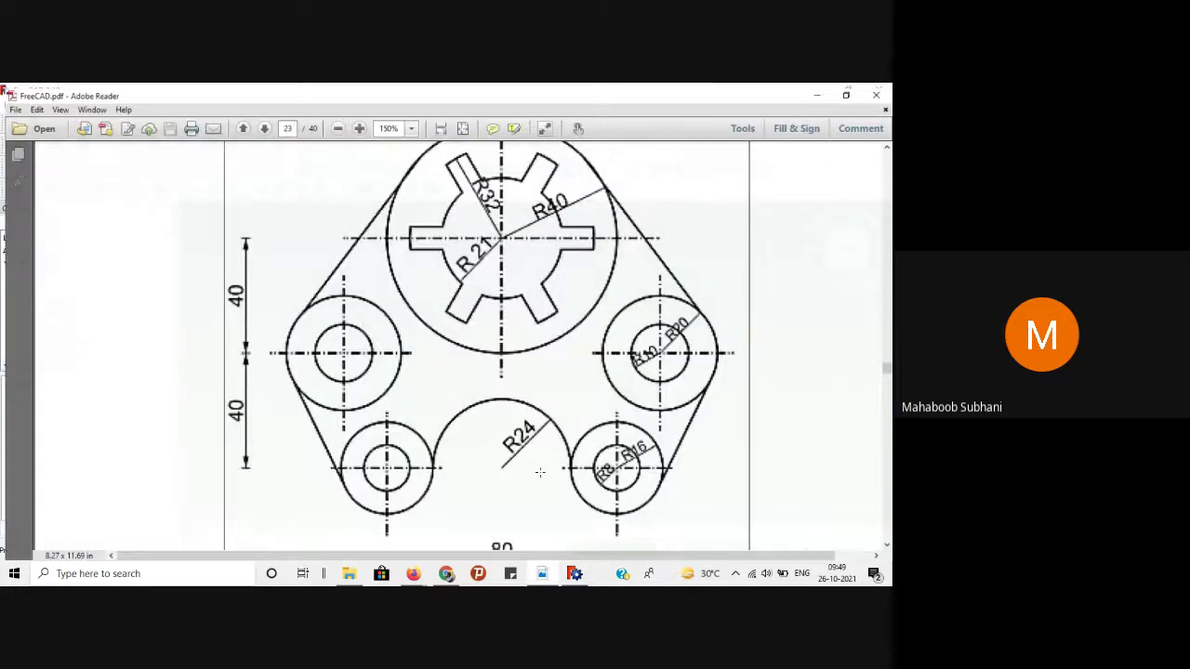
pyautogui.scroll(-3, 517, 494)
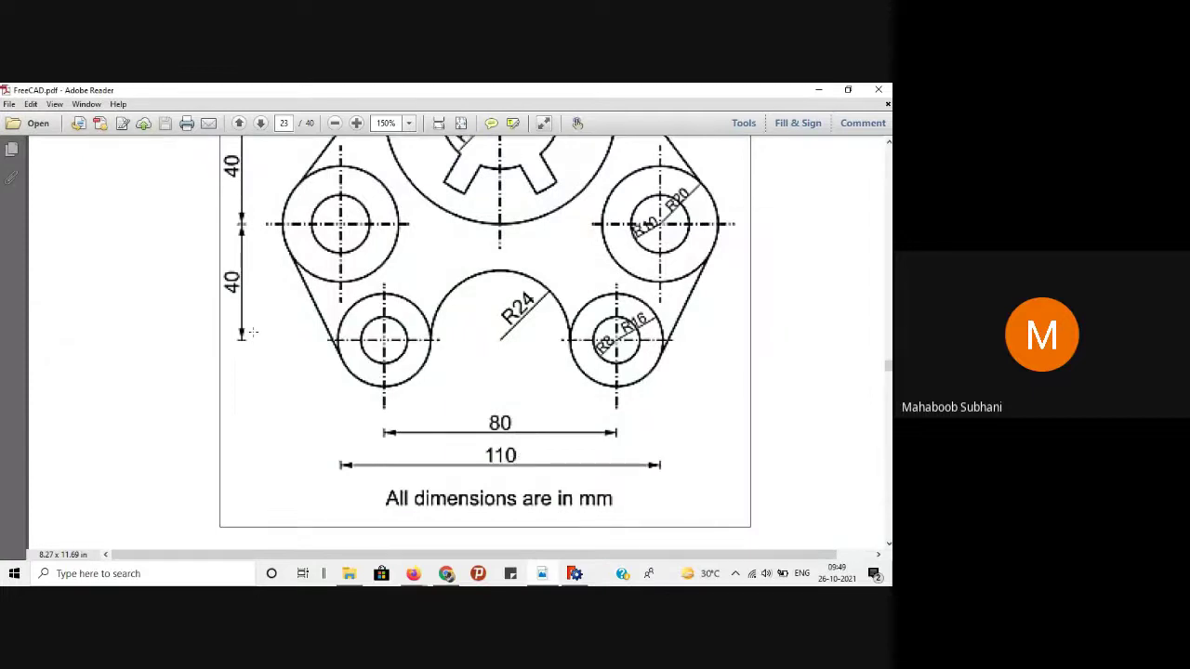
pyautogui.click(818, 90)
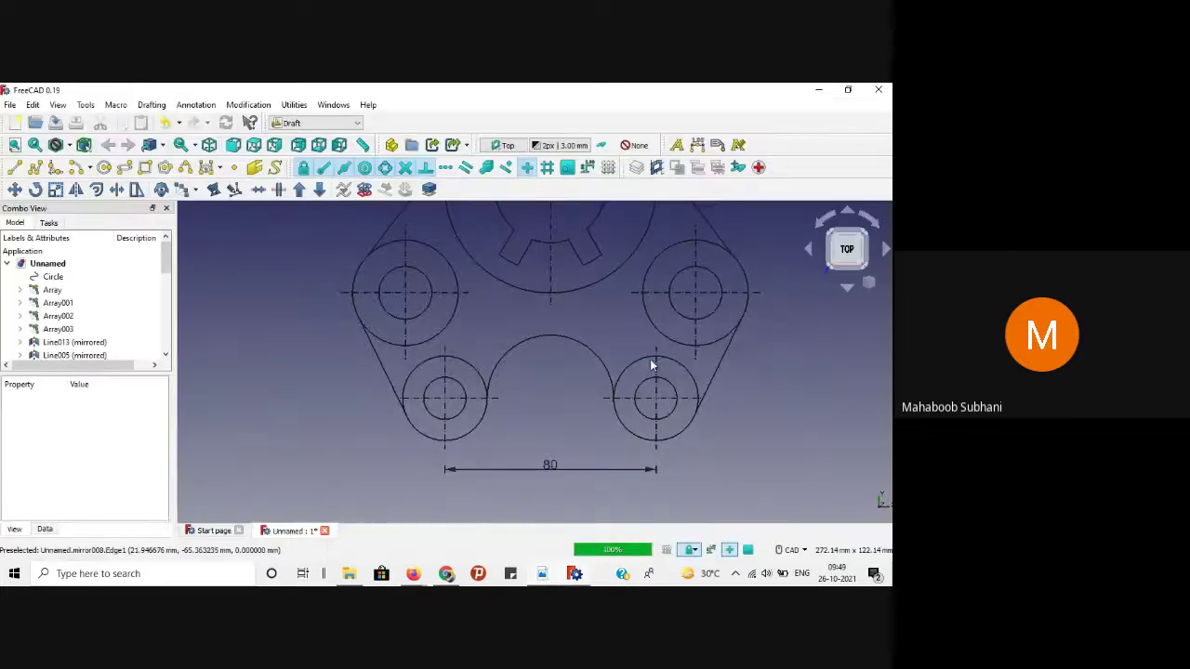
pyautogui.click(697, 145)
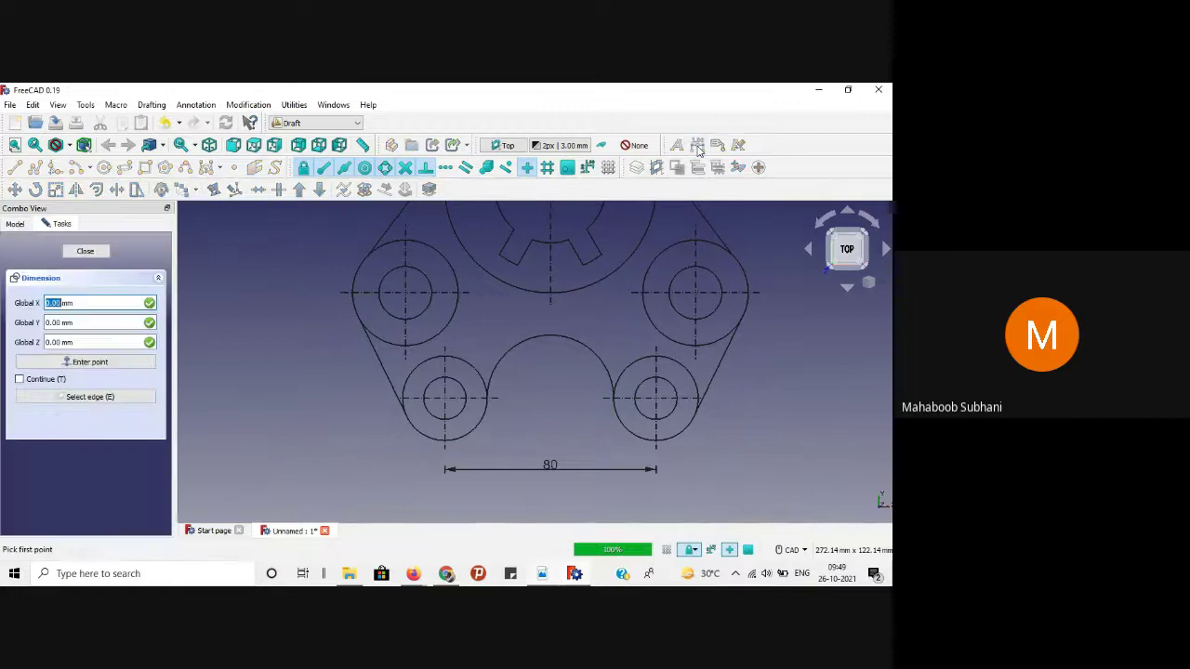
pyautogui.click(405, 293)
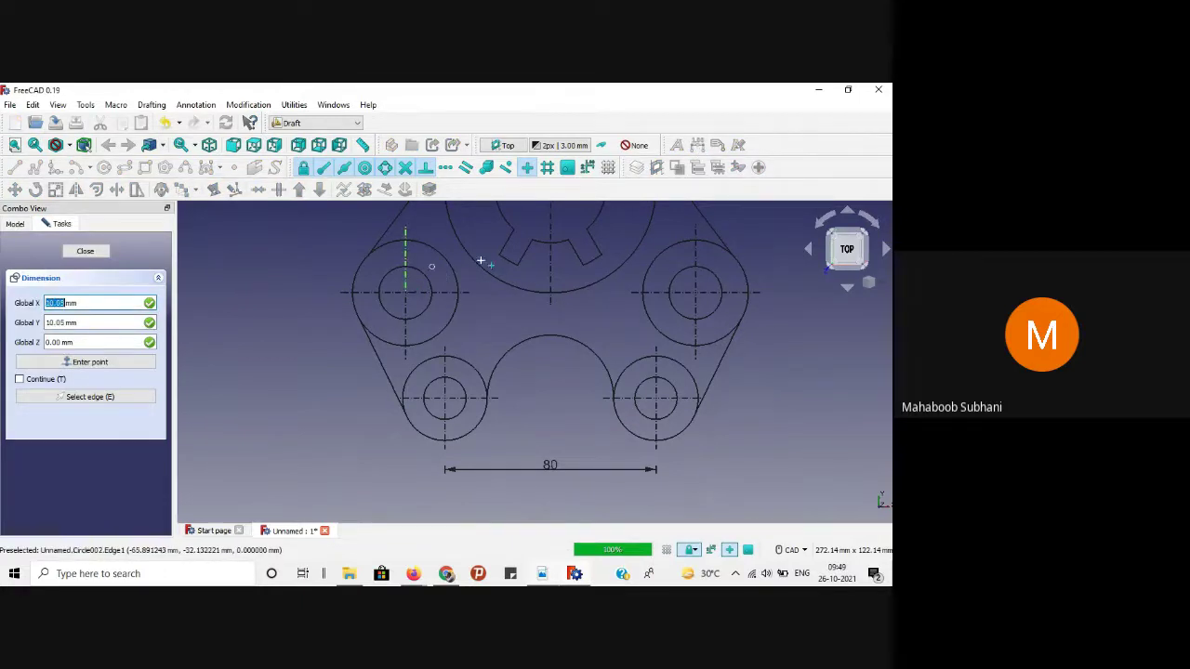
pyautogui.click(694, 295)
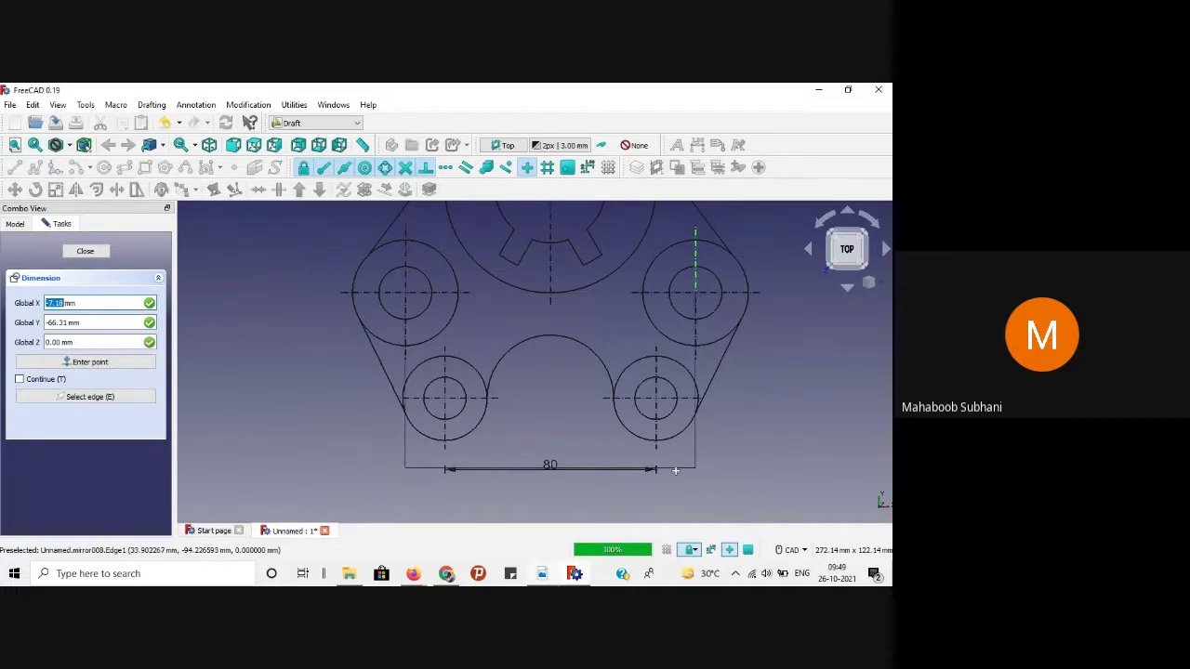
pyautogui.click(680, 491)
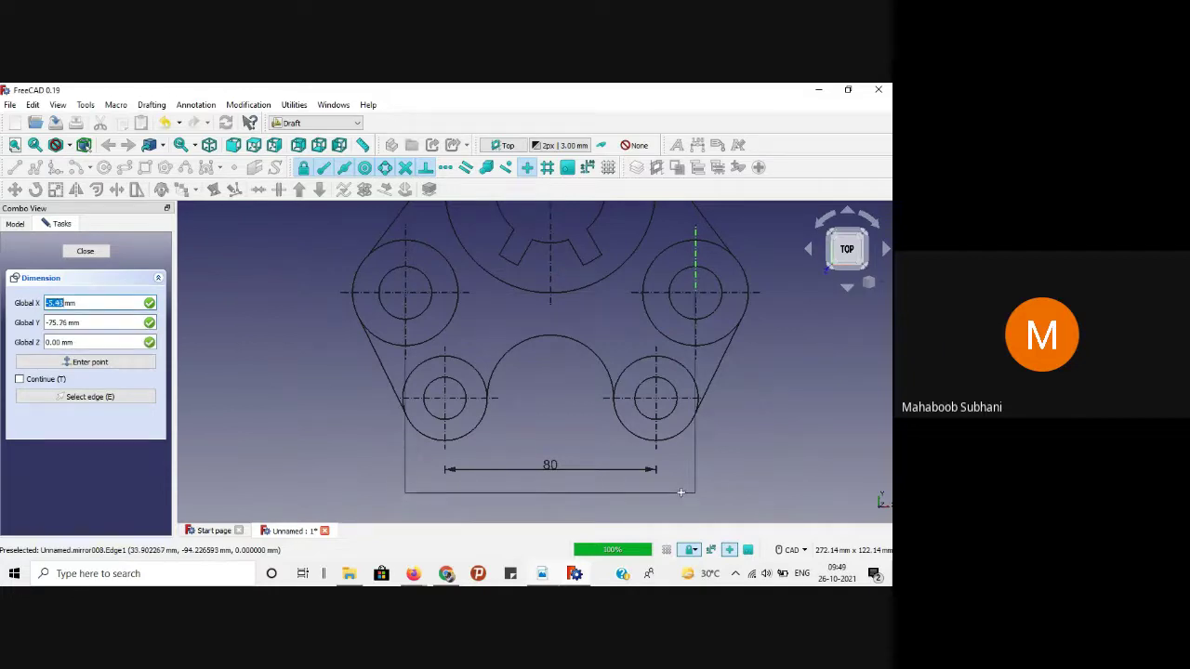
pyautogui.click(682, 495)
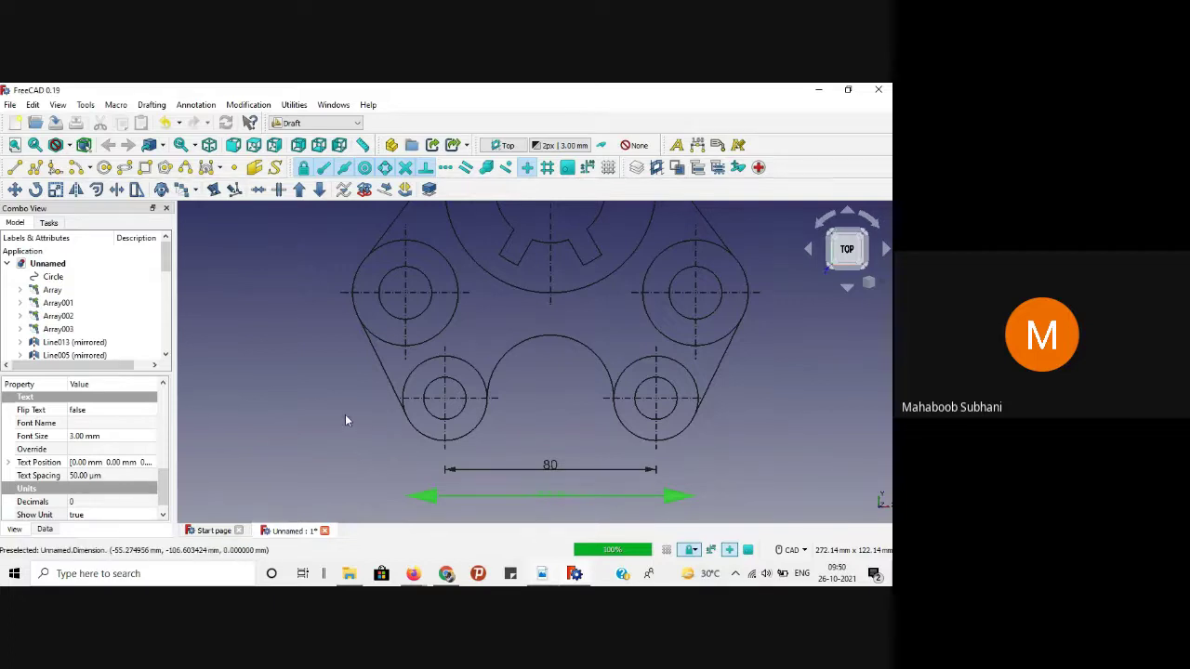
# Step: Dimension the vertical distance from the large circle's centre to the upper-left double circle's centre, with the dimension line left of the plate
pyautogui.scroll(-3, 345, 416)
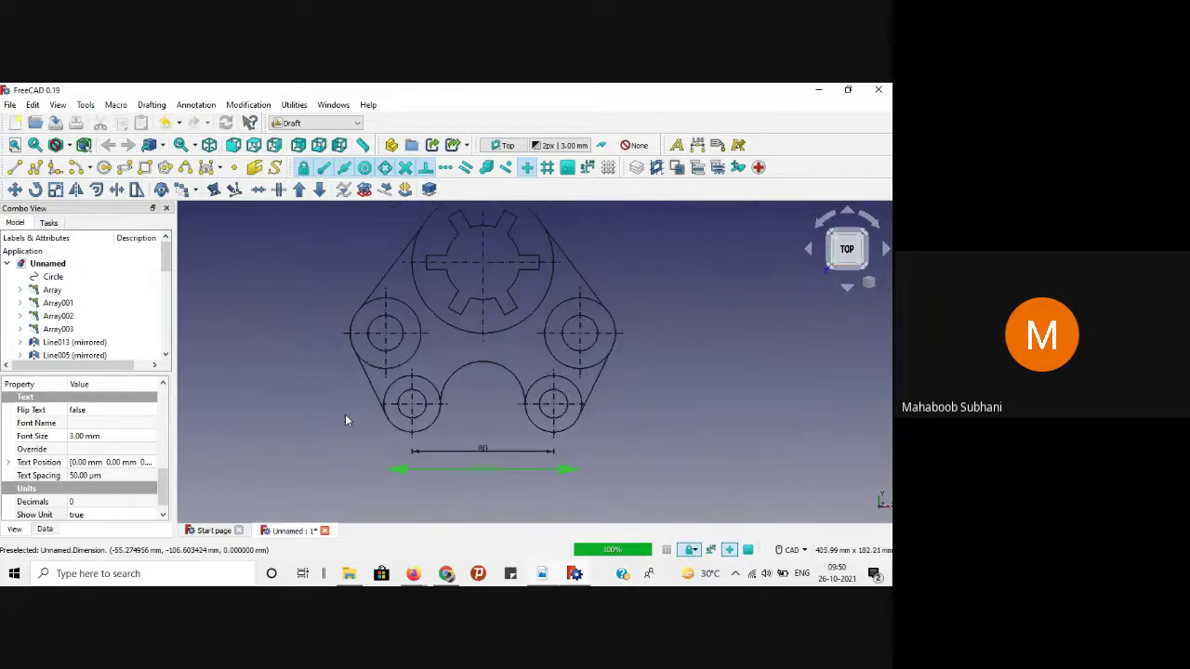
pyautogui.scroll(-3, 345, 414)
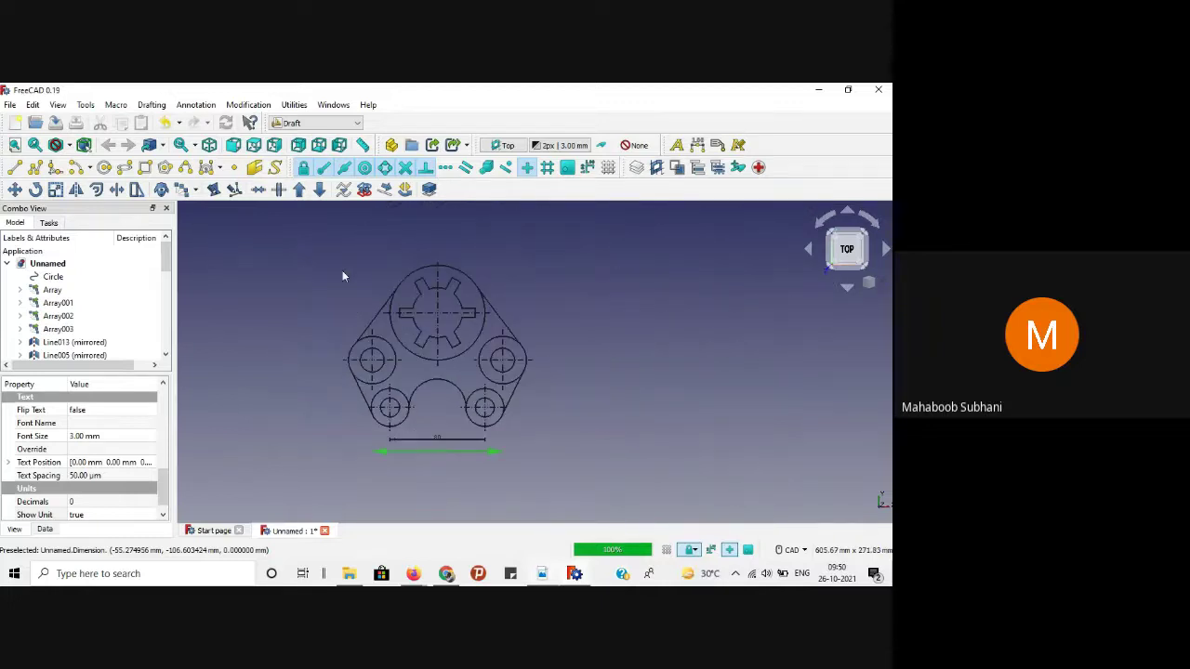
pyautogui.click(698, 146)
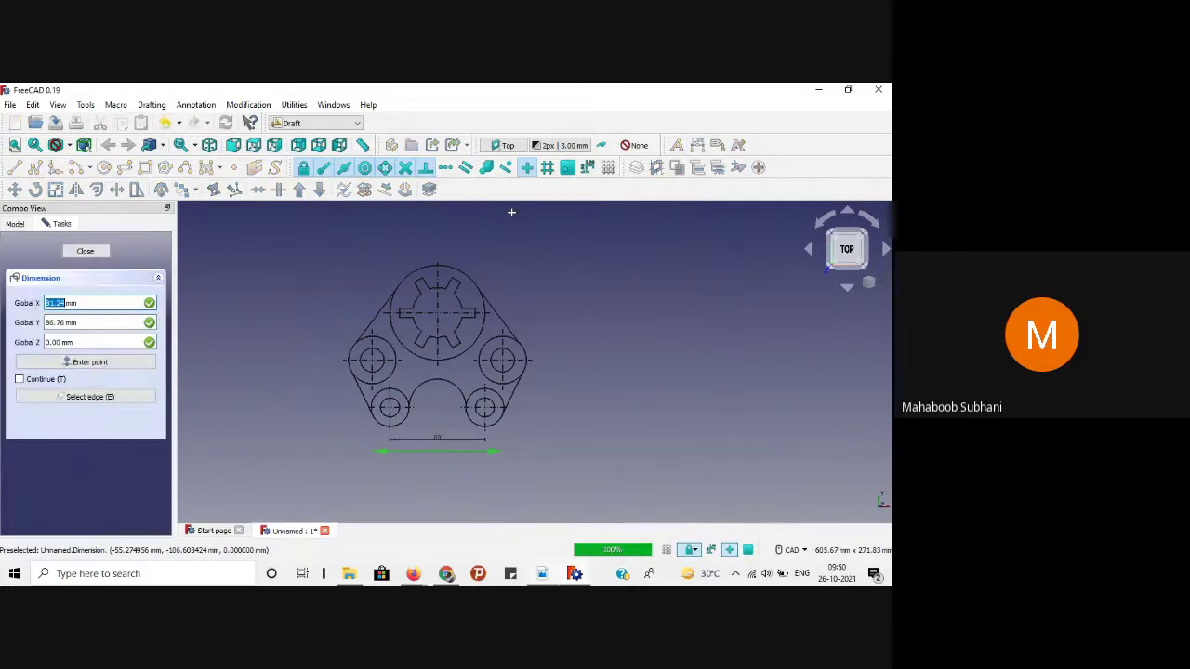
pyautogui.click(438, 310)
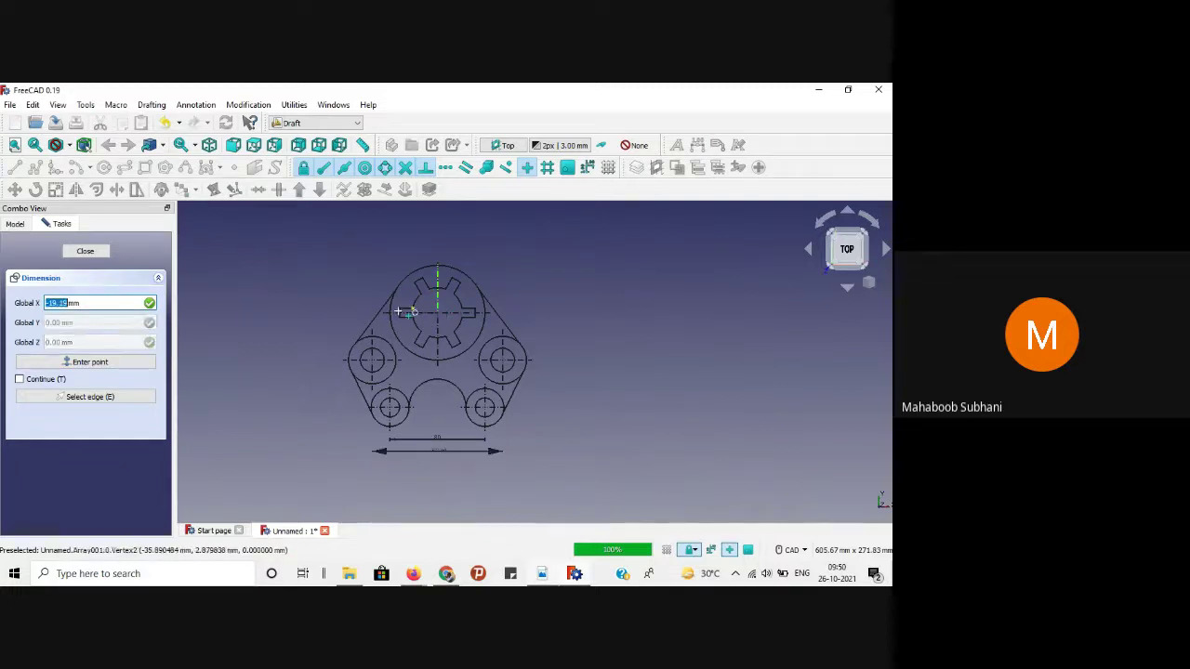
pyautogui.click(372, 359)
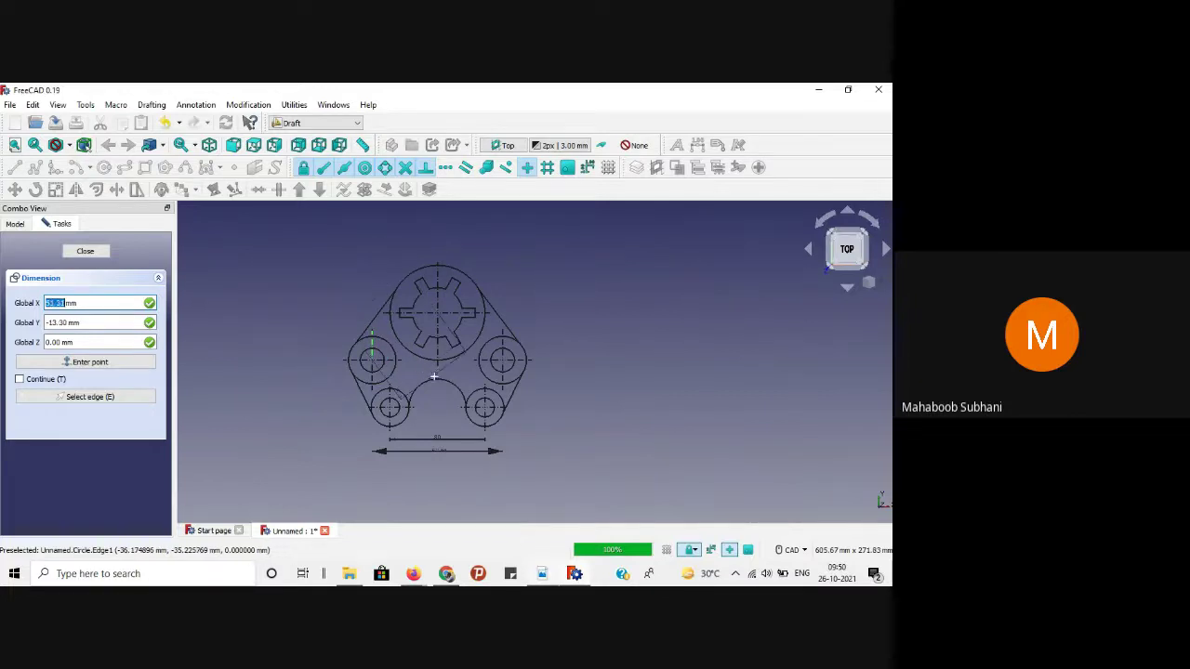
pyautogui.click(325, 322)
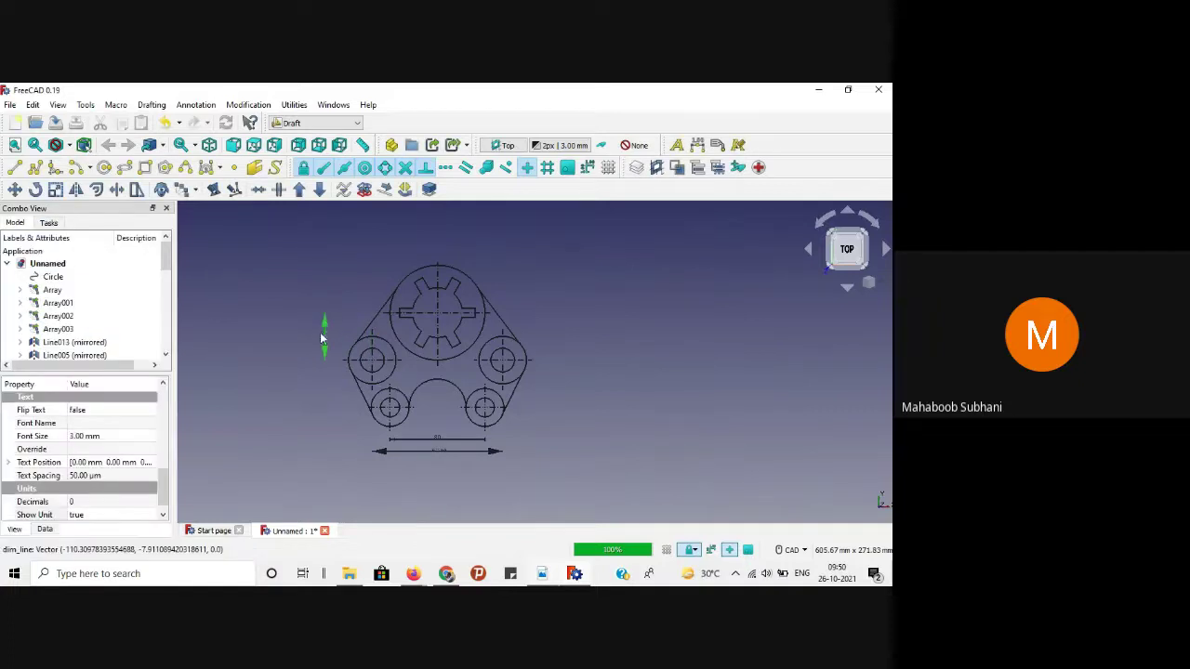
pyautogui.scroll(5, 323, 341)
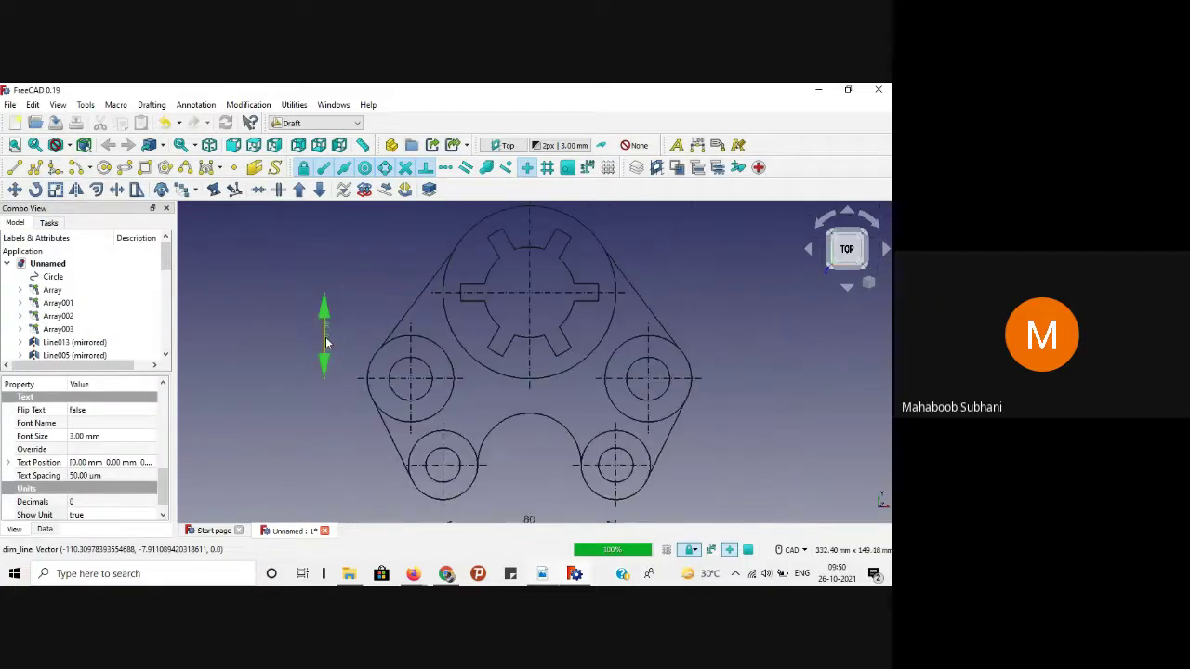
pyautogui.click(299, 392)
# Step: Dimension the vertical distance between the upper-left and lower-left double circles' centres, with the dimension line in line with the other vertical dimension
pyautogui.scroll(-1, 299, 392)
pyautogui.scroll(-1, 387, 381)
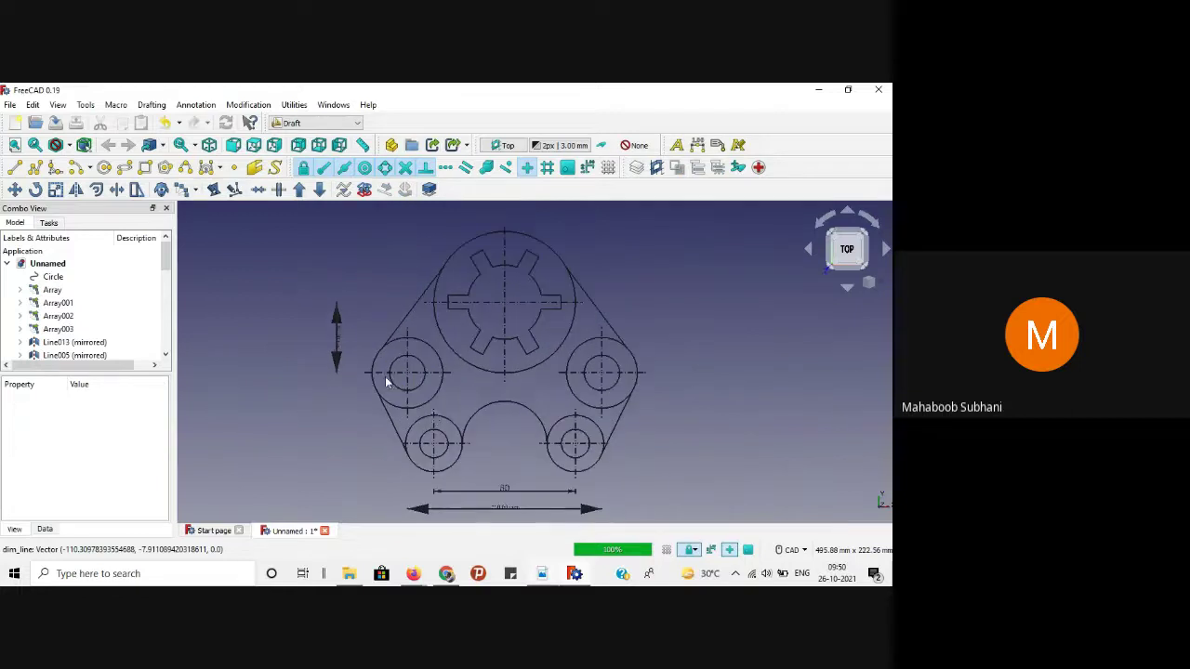
pyautogui.click(696, 147)
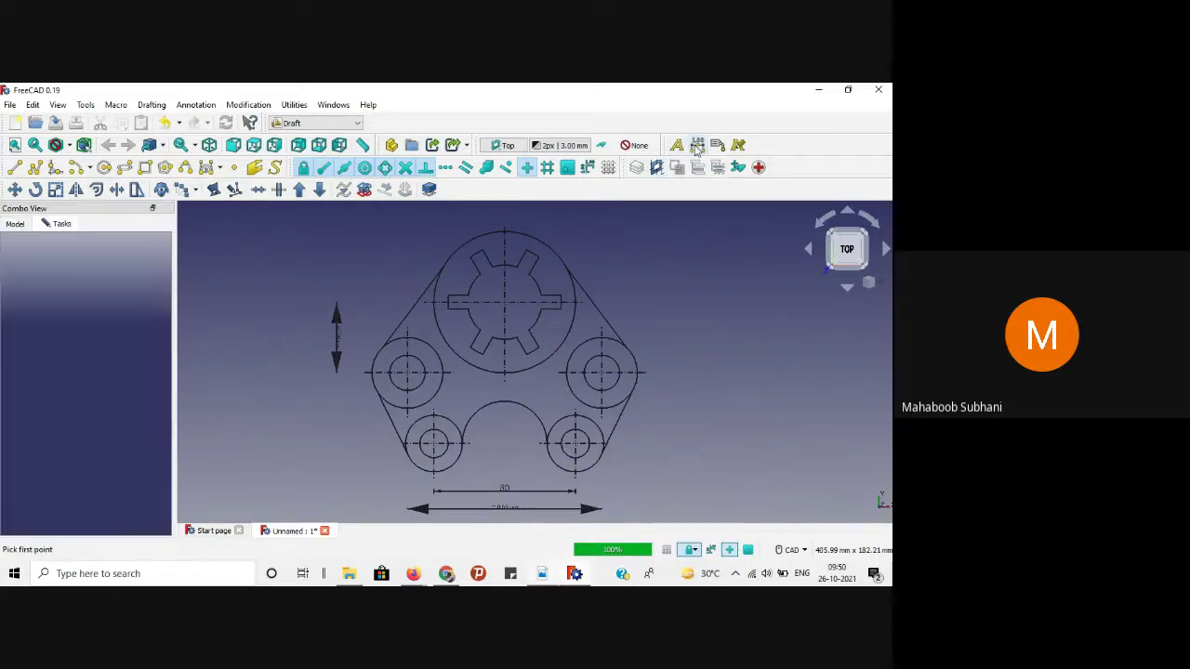
pyautogui.click(410, 369)
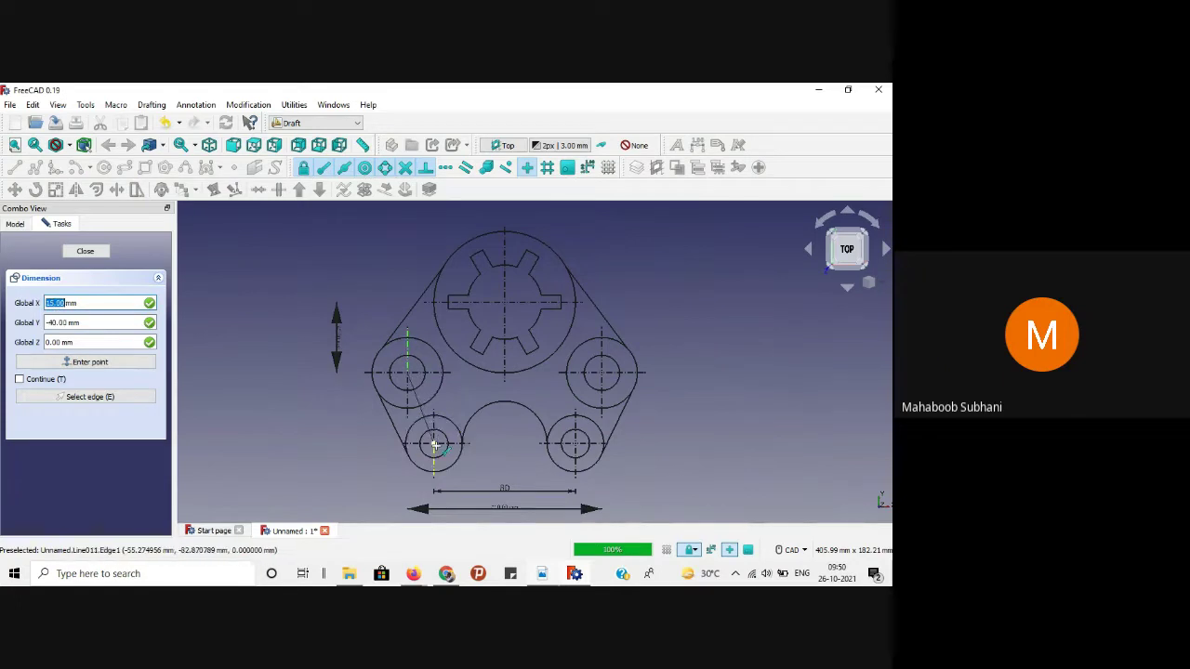
pyautogui.click(434, 445)
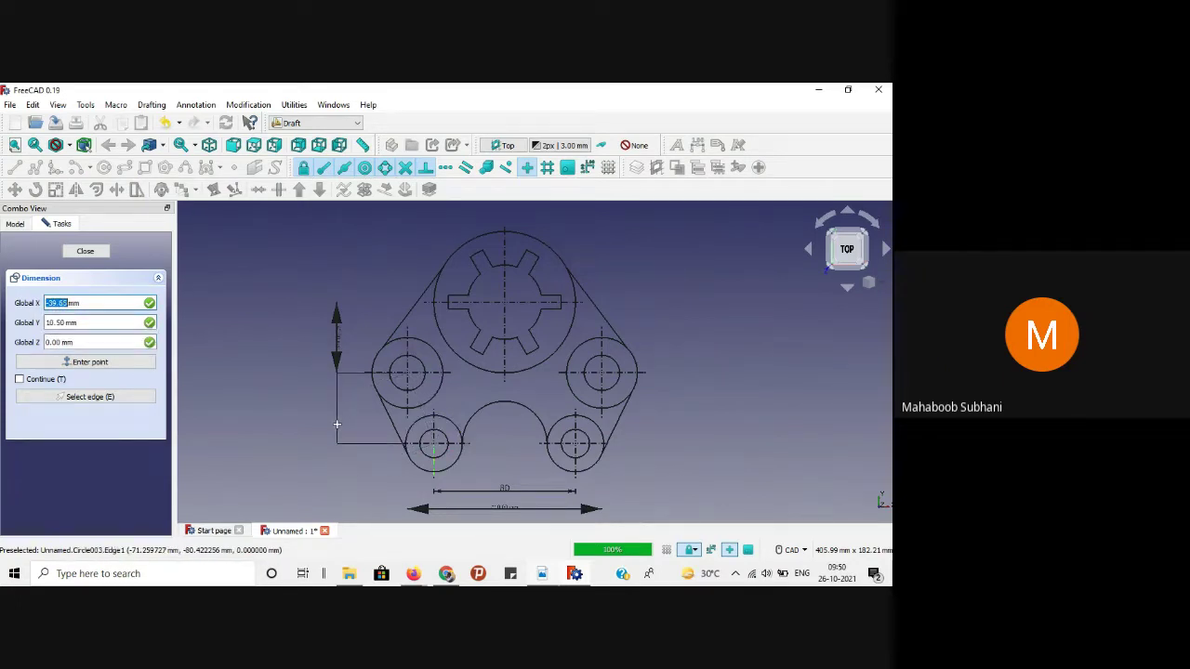
pyautogui.click(336, 424)
pyautogui.scroll(-2, 685, 367)
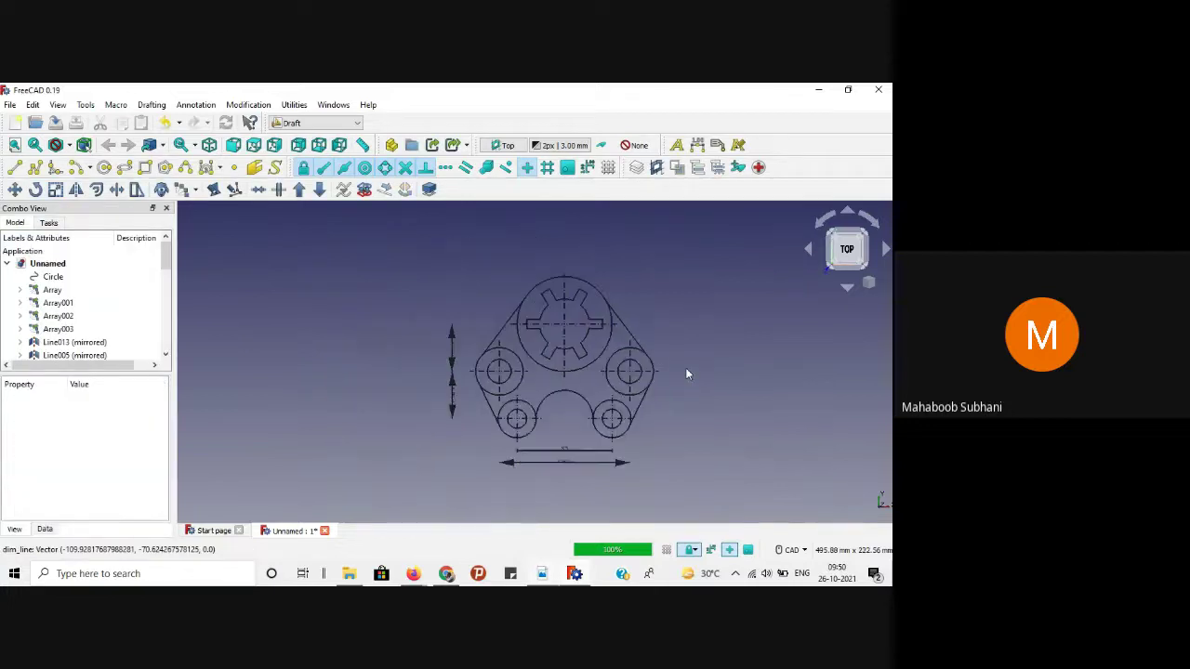
# Step: Set the arrow size to 1 mm for the two vertical dimensions and the lower horizontal dimension together
pyautogui.scroll(4, 606, 488)
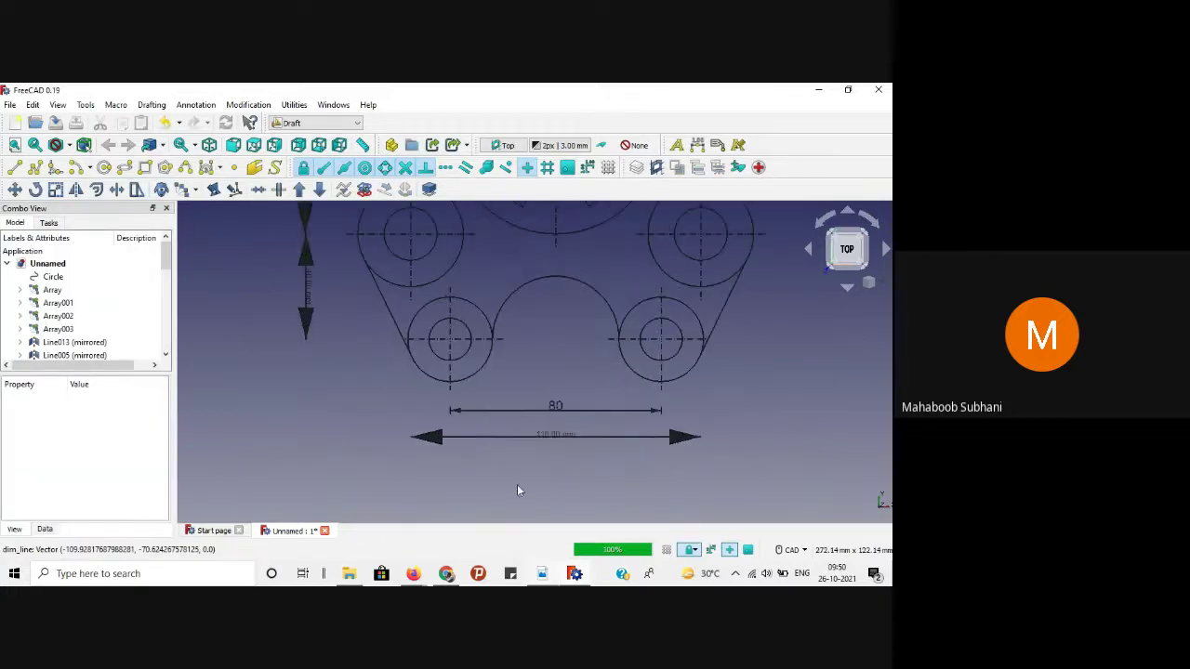
pyautogui.click(535, 437)
pyautogui.scroll(-2, 330, 453)
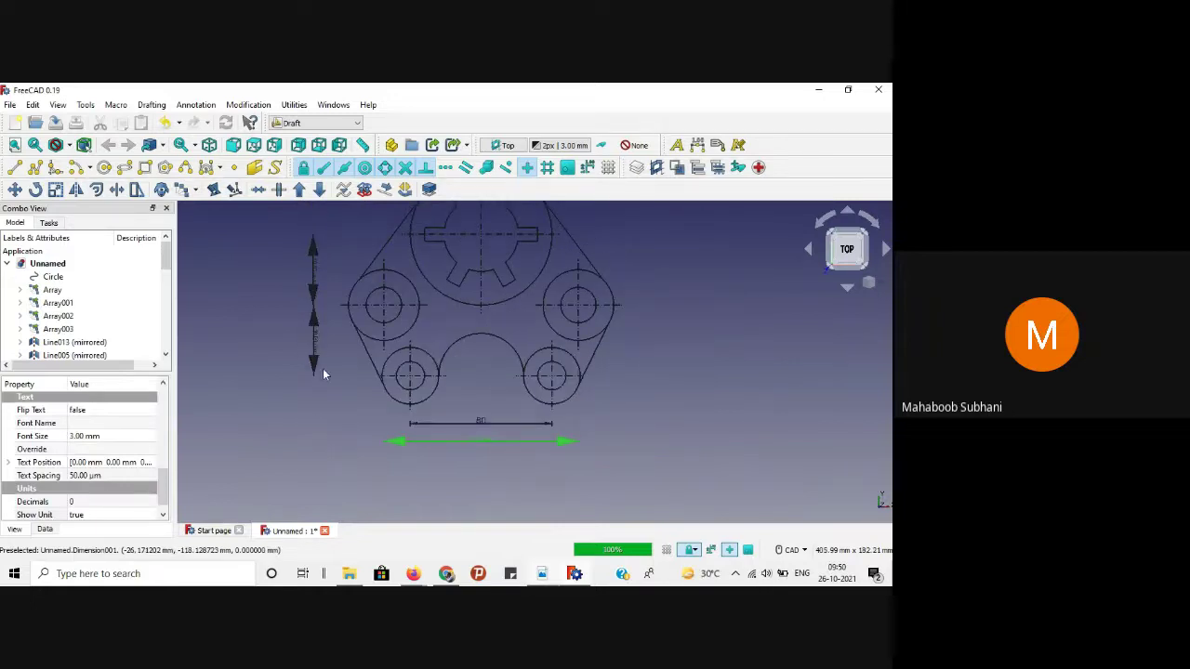
pyautogui.keyDown('ctrl'); pyautogui.click(314, 340); pyautogui.keyUp('ctrl')
pyautogui.keyDown('ctrl'); pyautogui.click(316, 269); pyautogui.keyUp('ctrl')
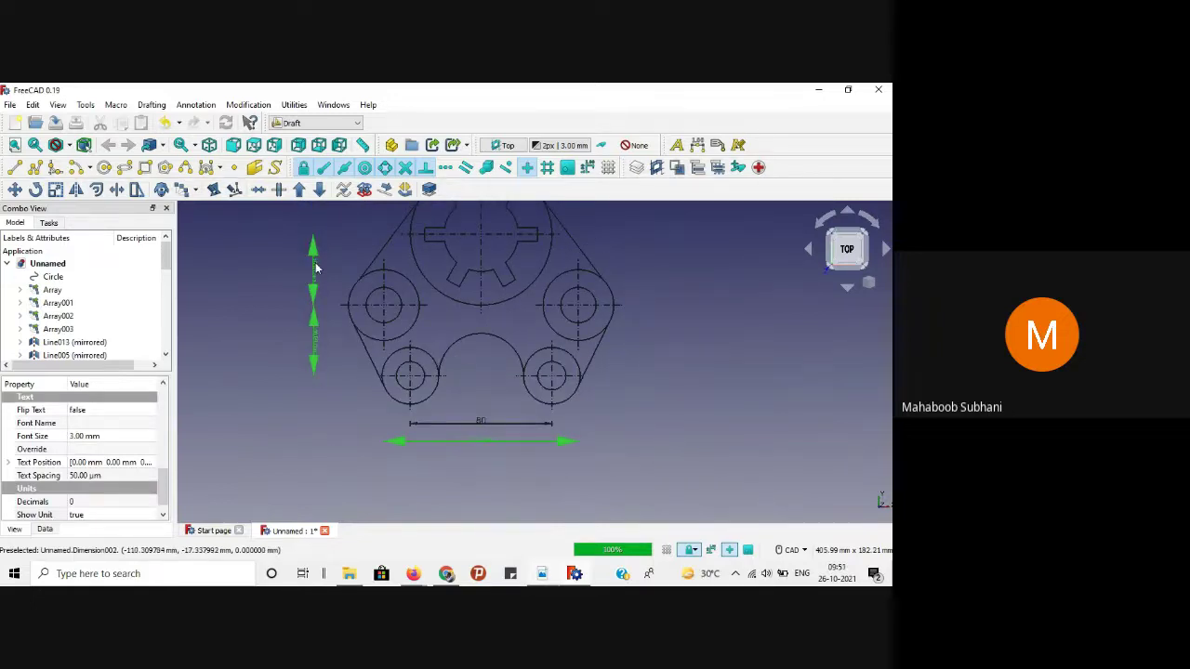
pyautogui.scroll(5, 102, 430)
pyautogui.scroll(-2, 102, 430)
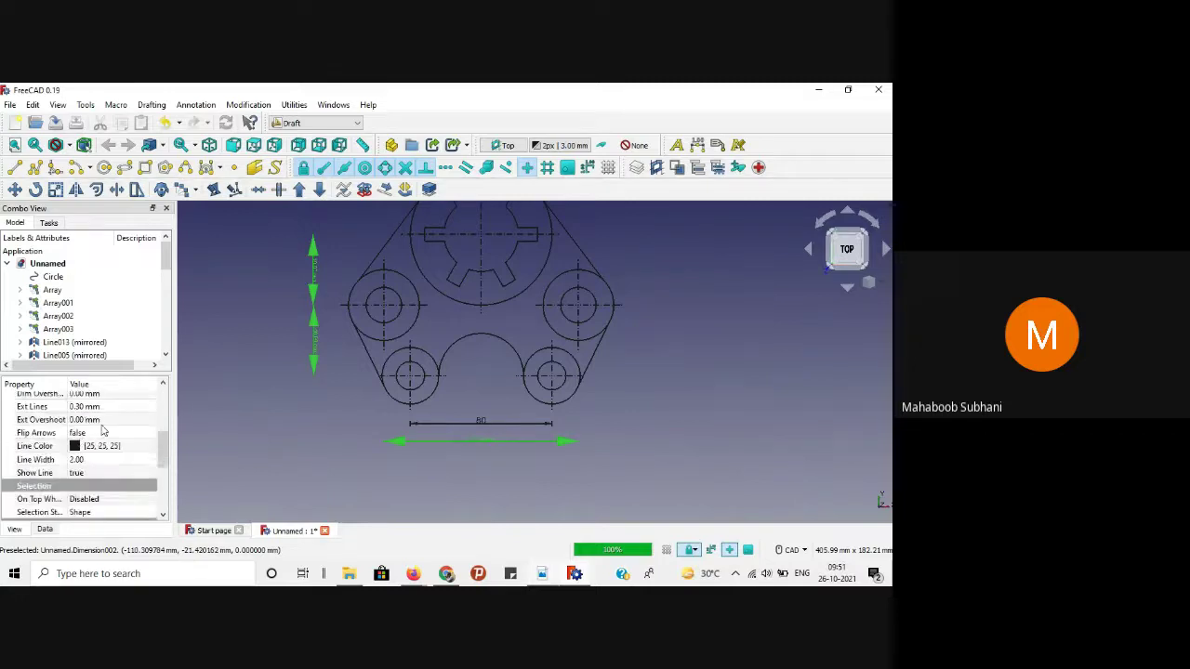
pyautogui.scroll(2, 166, 443)
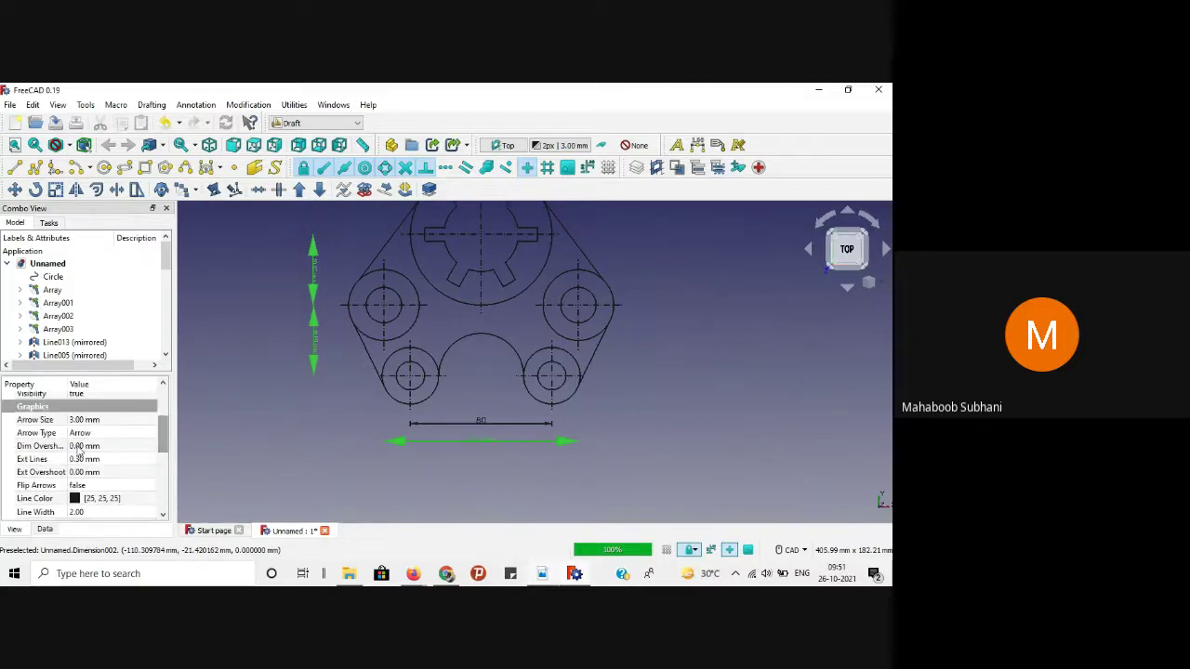
pyautogui.click(91, 420)
pyautogui.click(90, 420)
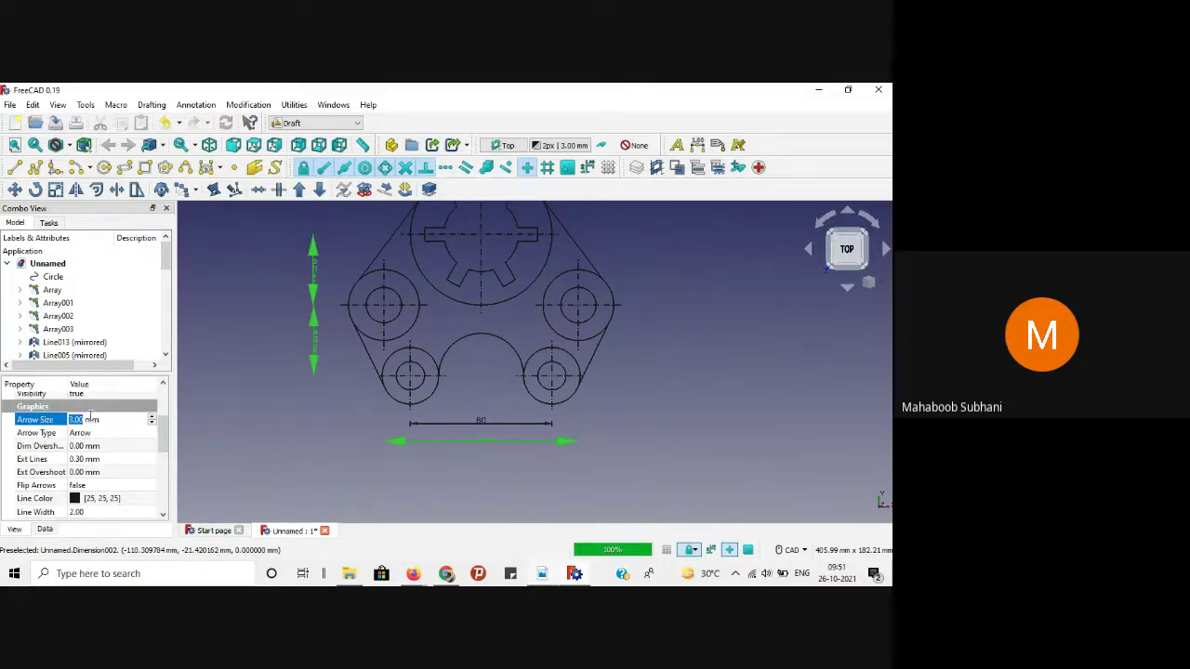
pyautogui.write('1')
pyautogui.press('Return')
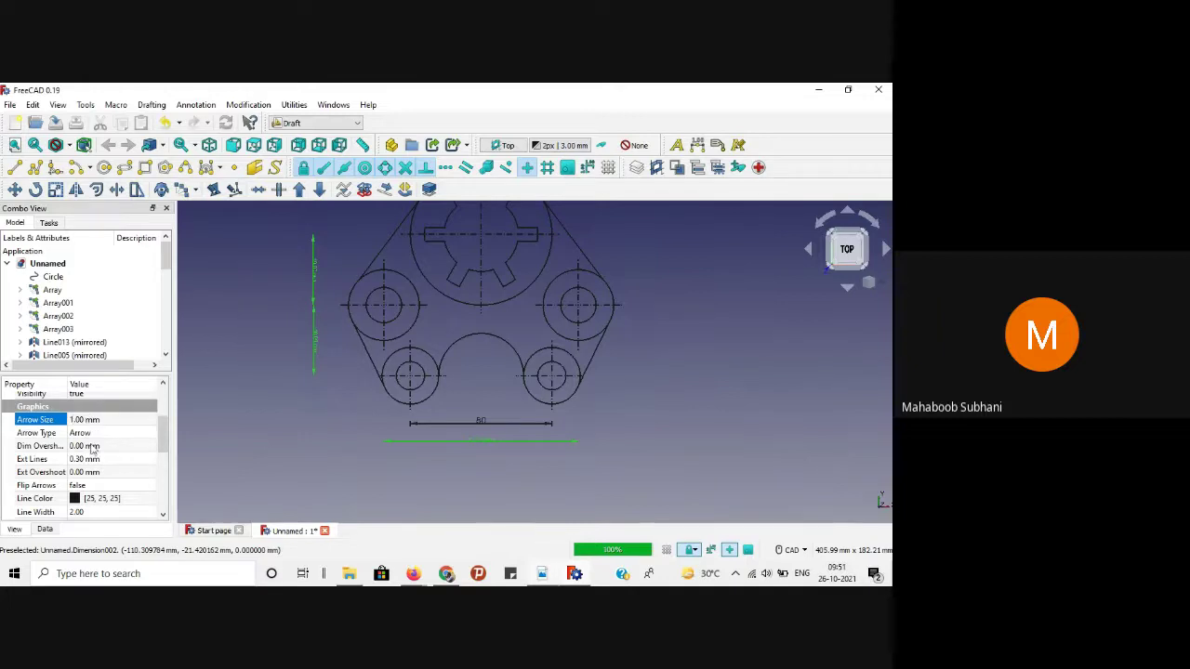
# Step: Set the extension lines and the extension overshoot of these three dimensions to 1.5 mm
pyautogui.click(83, 460)
pyautogui.click(84, 460)
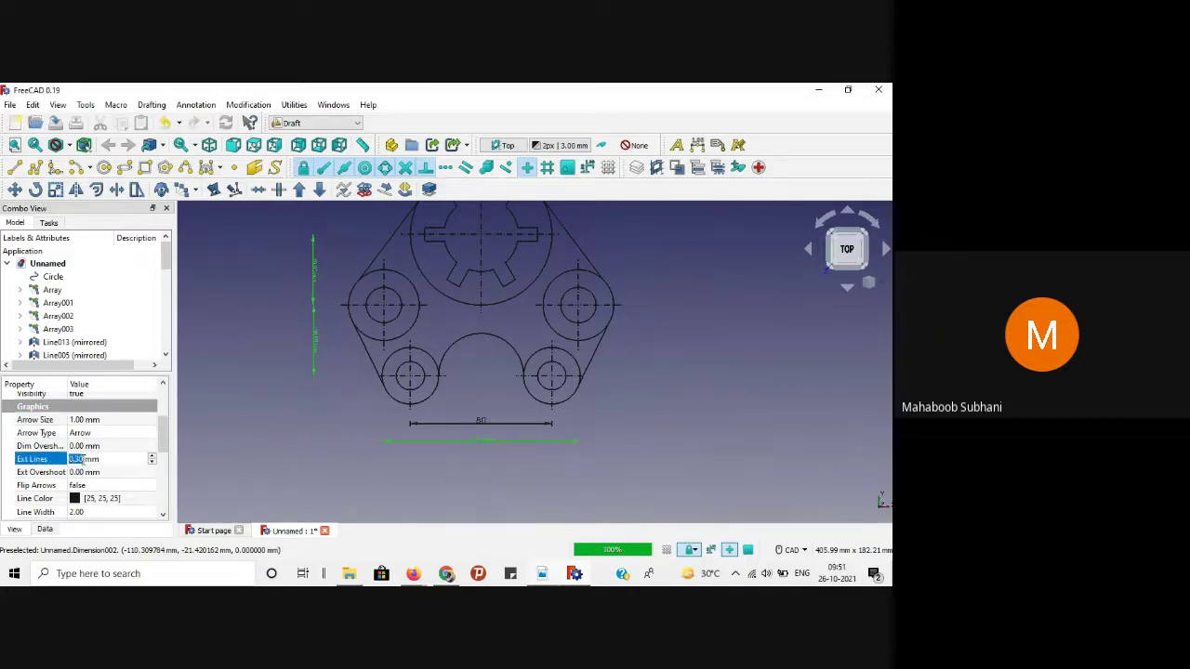
pyautogui.write('1')
pyautogui.write('.5')
pyautogui.press('Return')
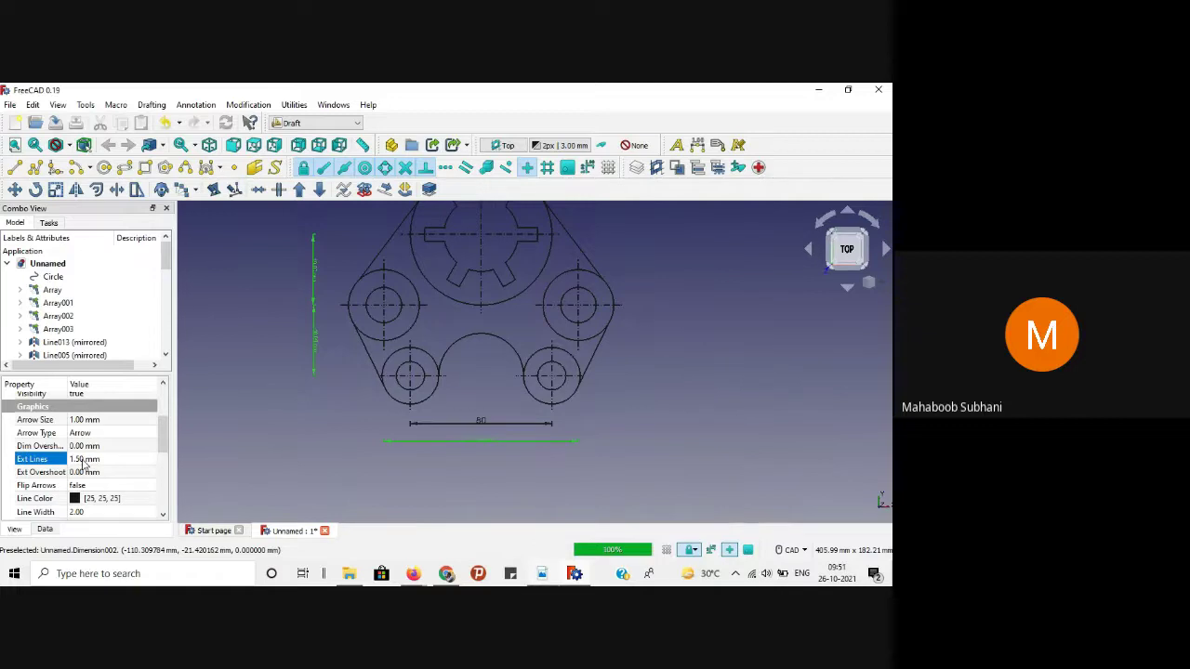
pyautogui.click(86, 472)
pyautogui.click(85, 472)
pyautogui.write('1')
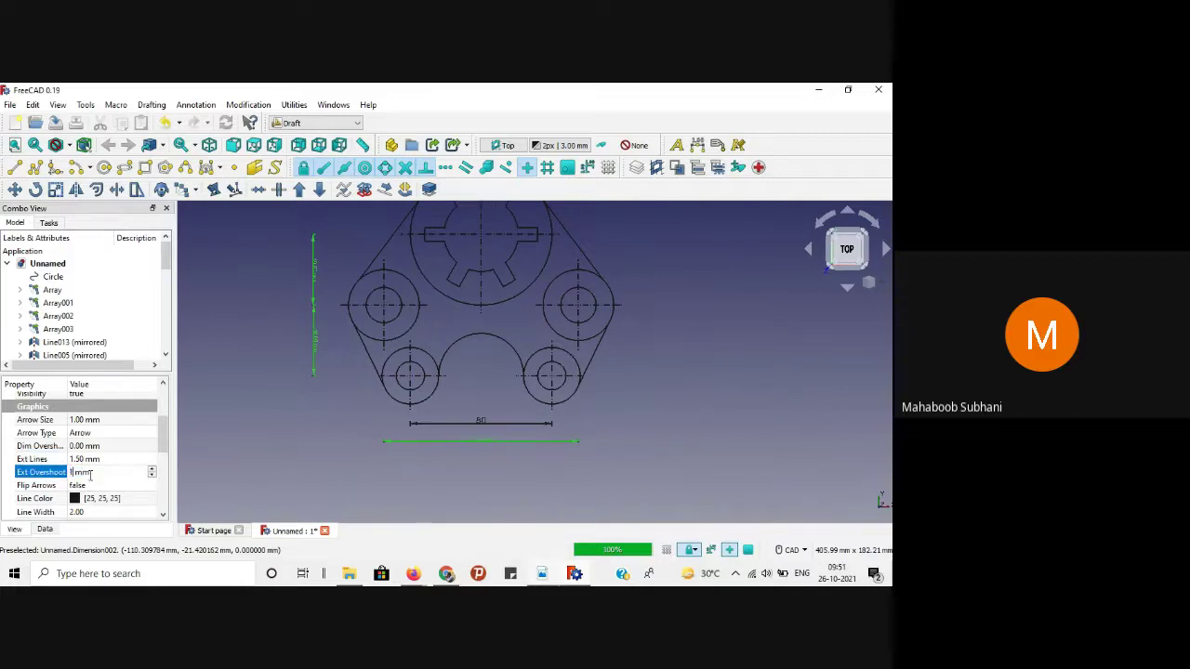
pyautogui.press('Return')
# Step: Set the three dimensions' font size to 5 mm and turn off their unit display
pyautogui.scroll(-3, 93, 469)
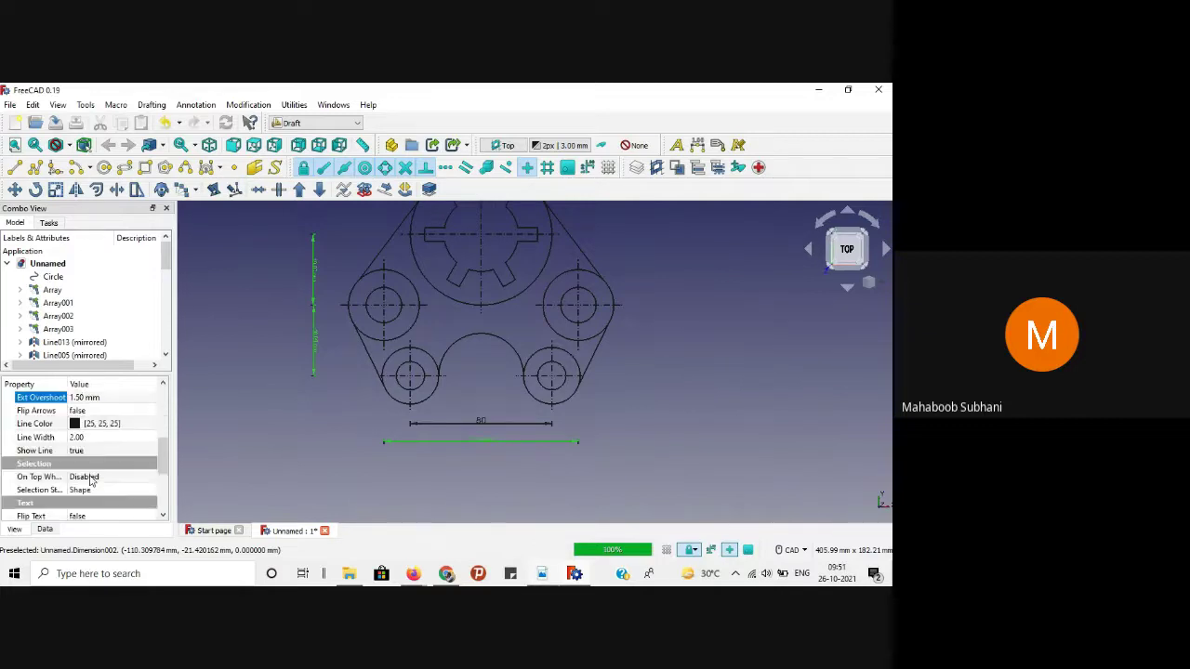
pyautogui.moveTo(161, 456); pyautogui.dragTo(160, 483)
pyautogui.doubleClick(103, 460)
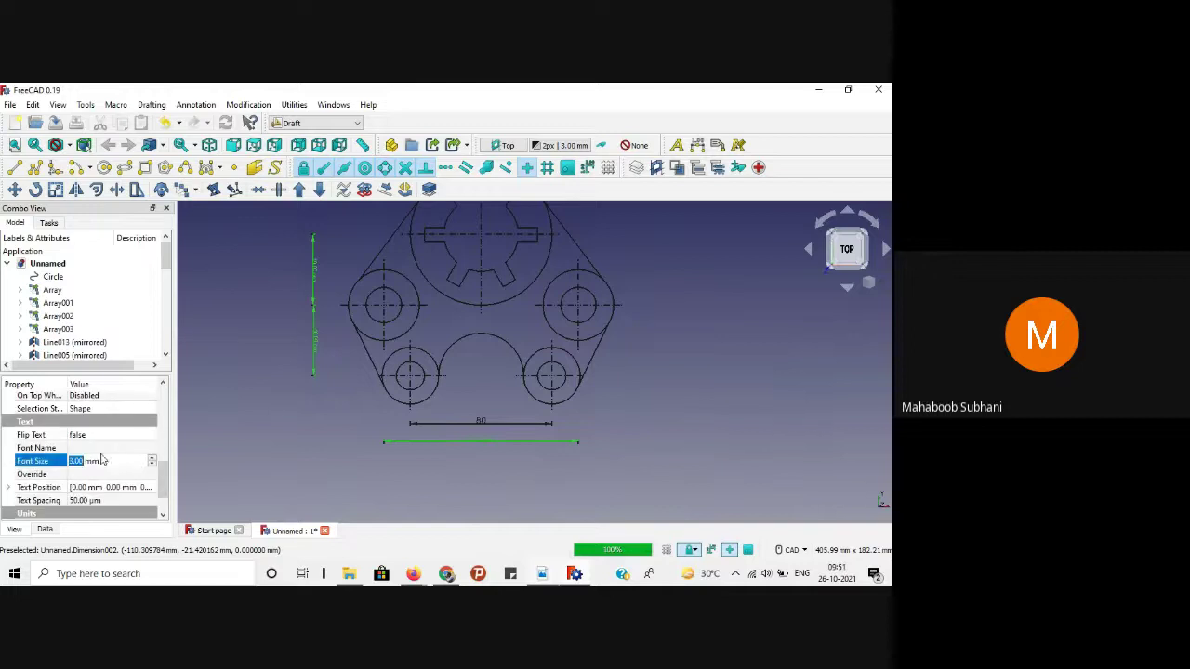
pyautogui.write('5')
pyautogui.press('Return')
pyautogui.scroll(-1, 168, 478)
pyautogui.click(140, 501)
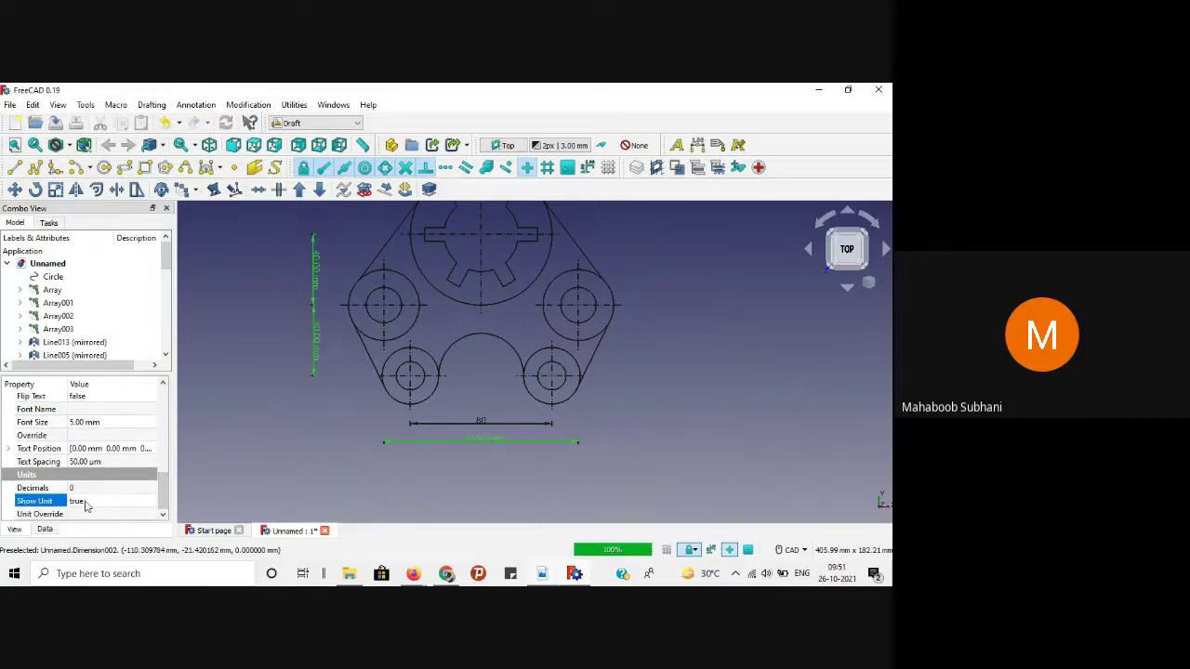
pyautogui.click(153, 502)
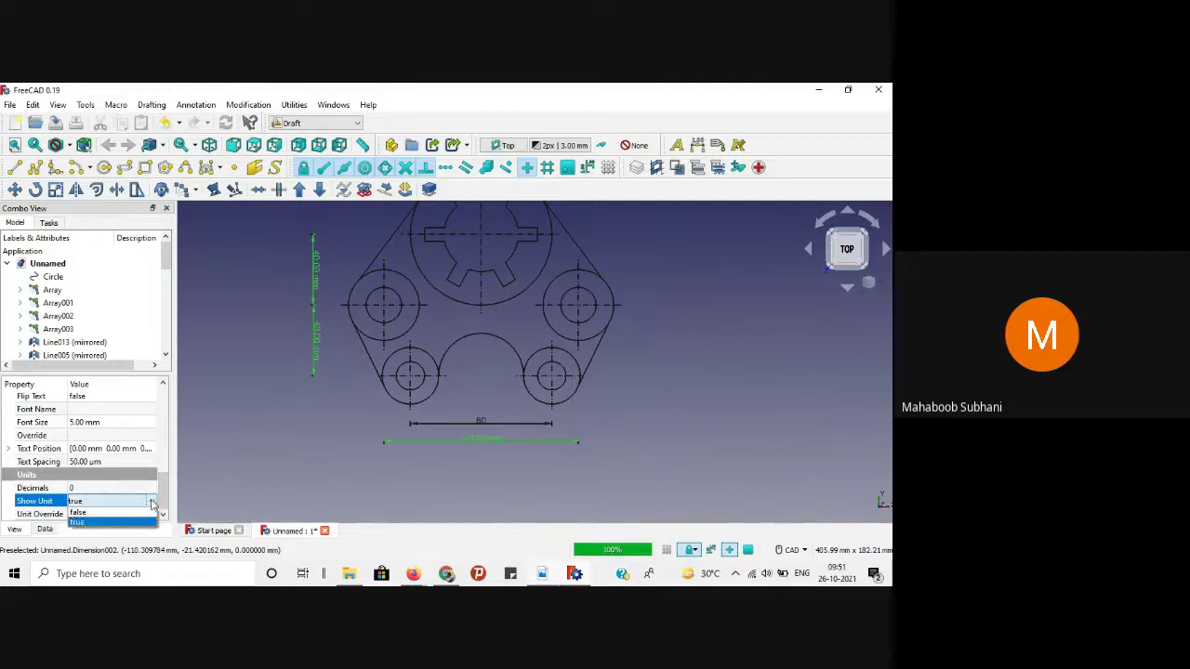
pyautogui.click(82, 513)
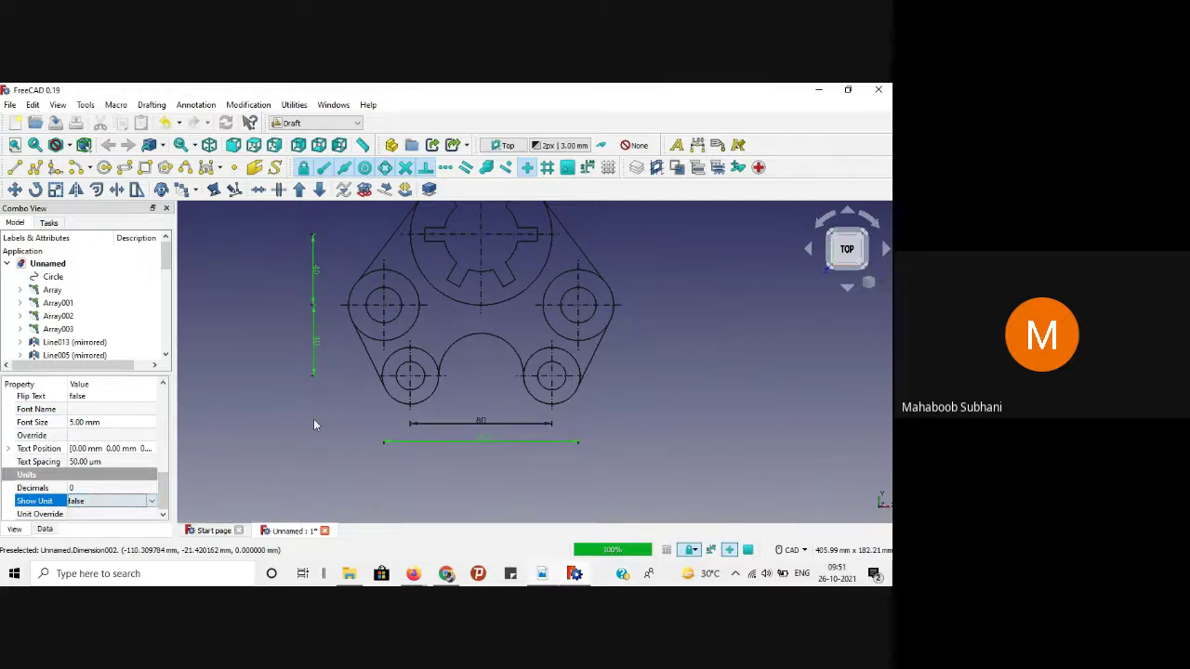
# Step: Following the PDF drawing, flip the text of both vertical dimensions to the left side of their dimension lines
pyautogui.click(542, 574)
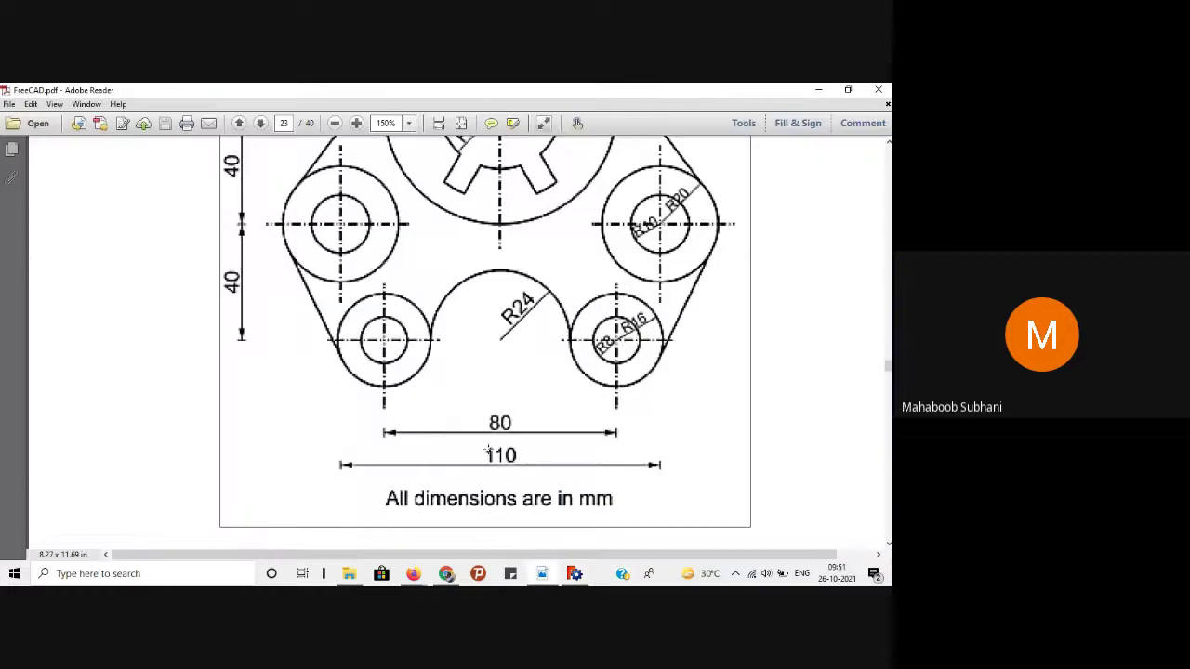
pyautogui.scroll(1, 262, 303)
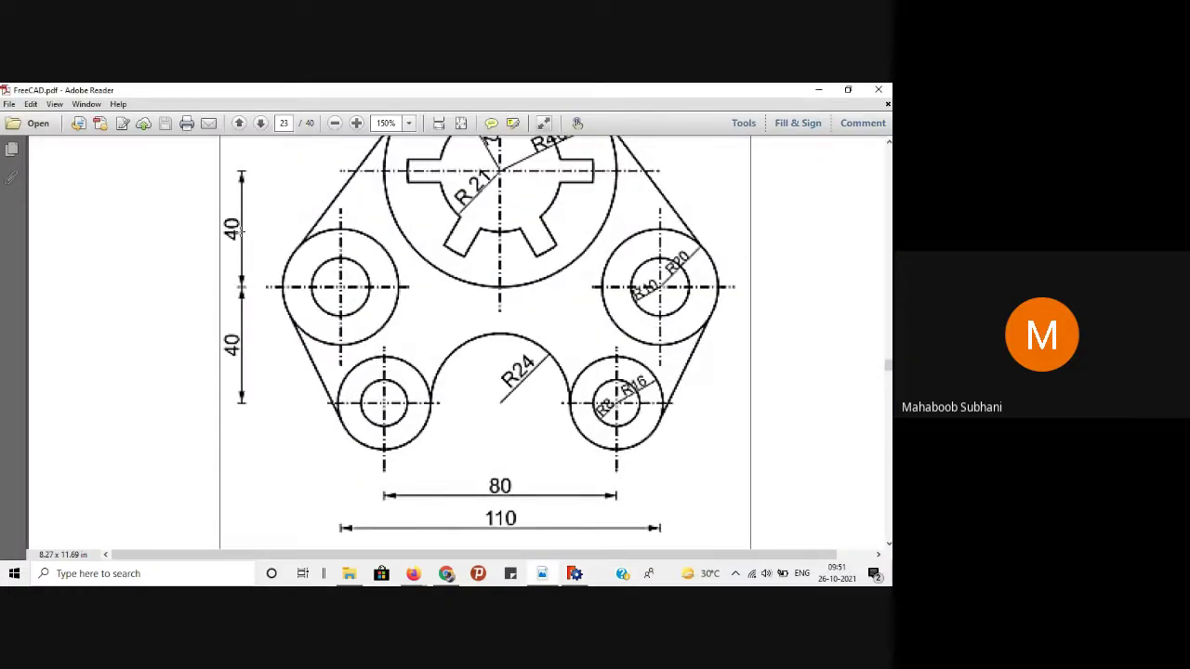
pyautogui.click(818, 90)
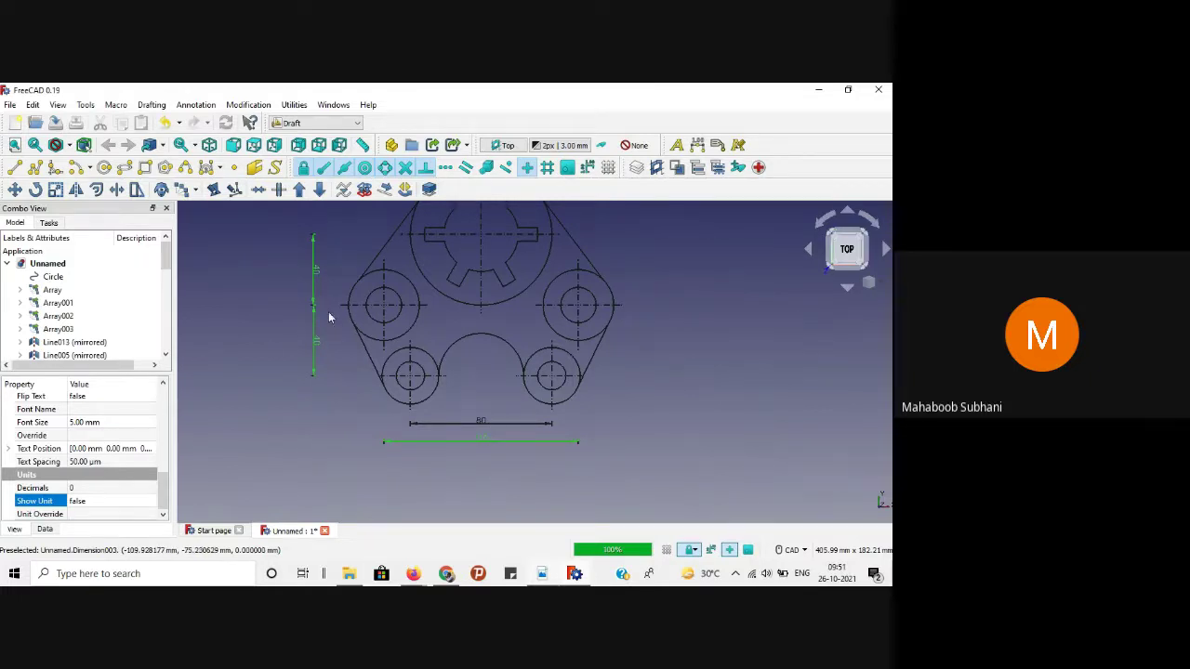
pyautogui.scroll(2, 321, 329)
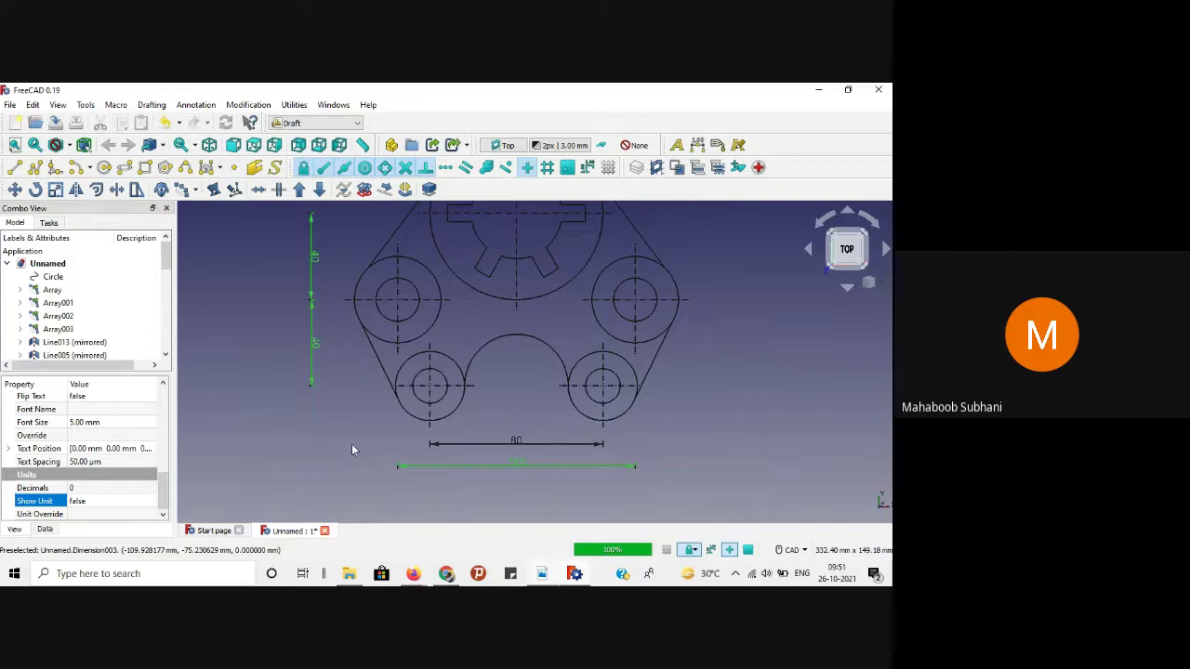
pyautogui.click(258, 446)
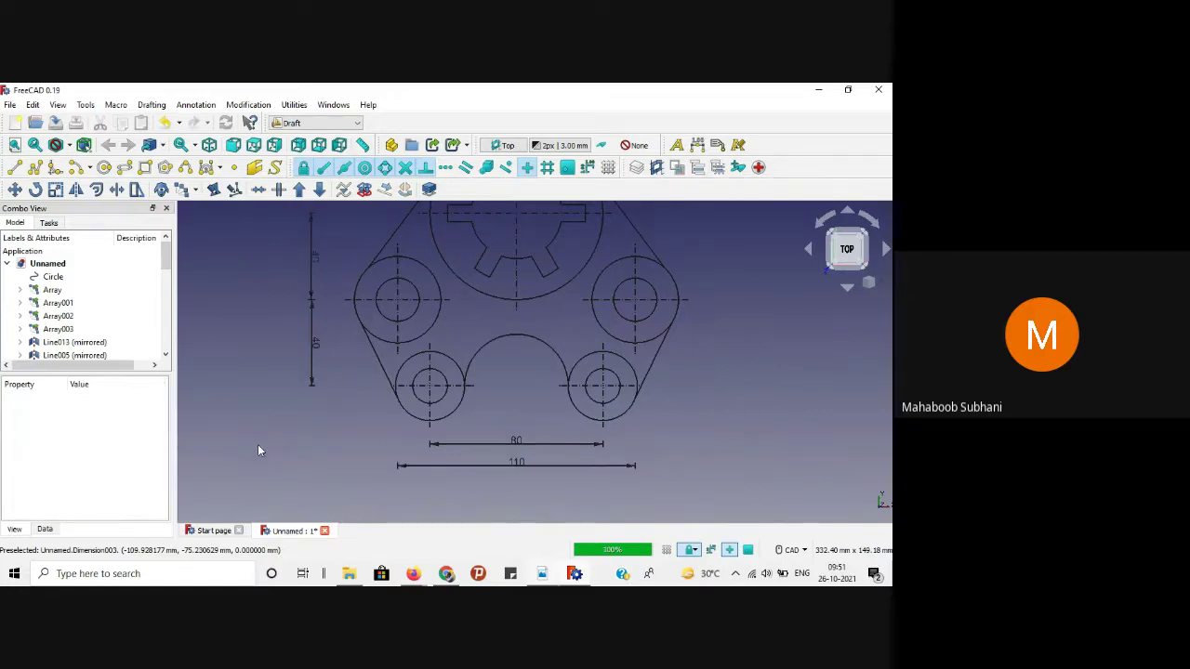
pyautogui.scroll(1, 244, 401)
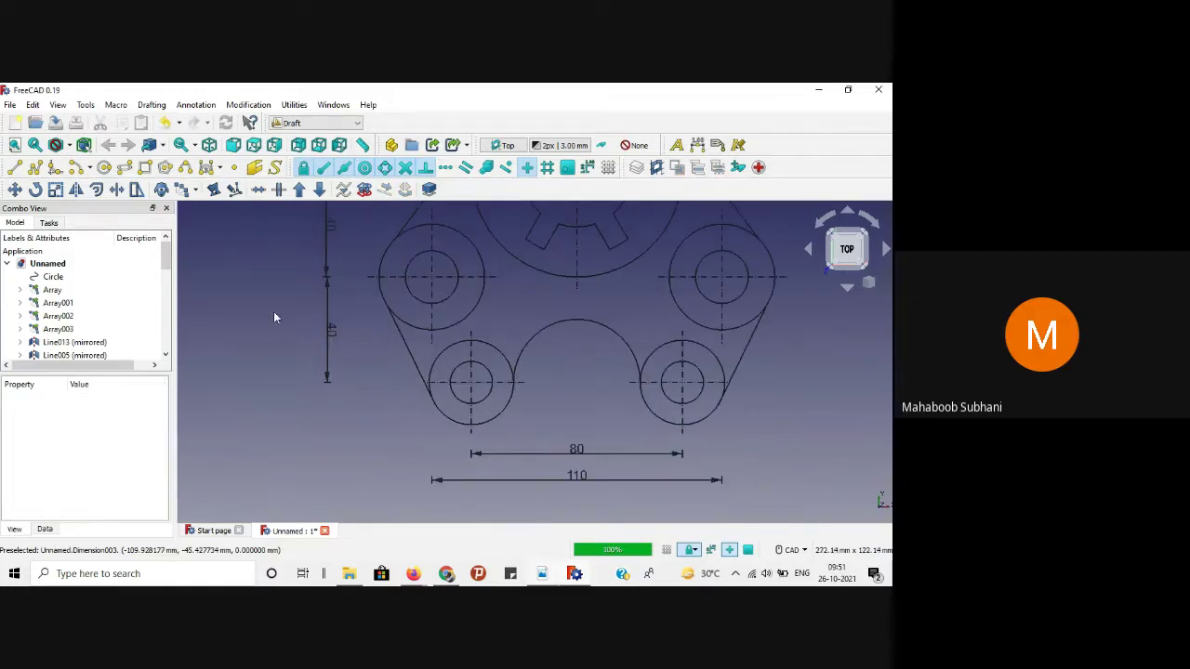
pyautogui.click(329, 235)
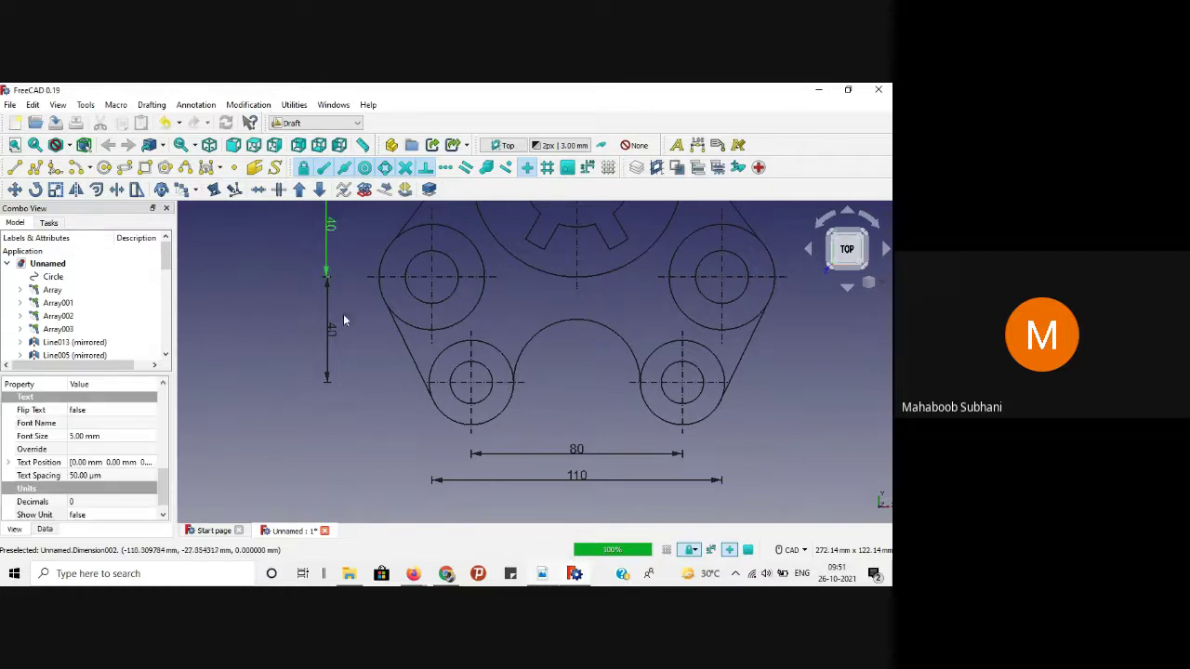
pyautogui.keyDown('ctrl'); pyautogui.click(330, 333); pyautogui.keyUp('ctrl')
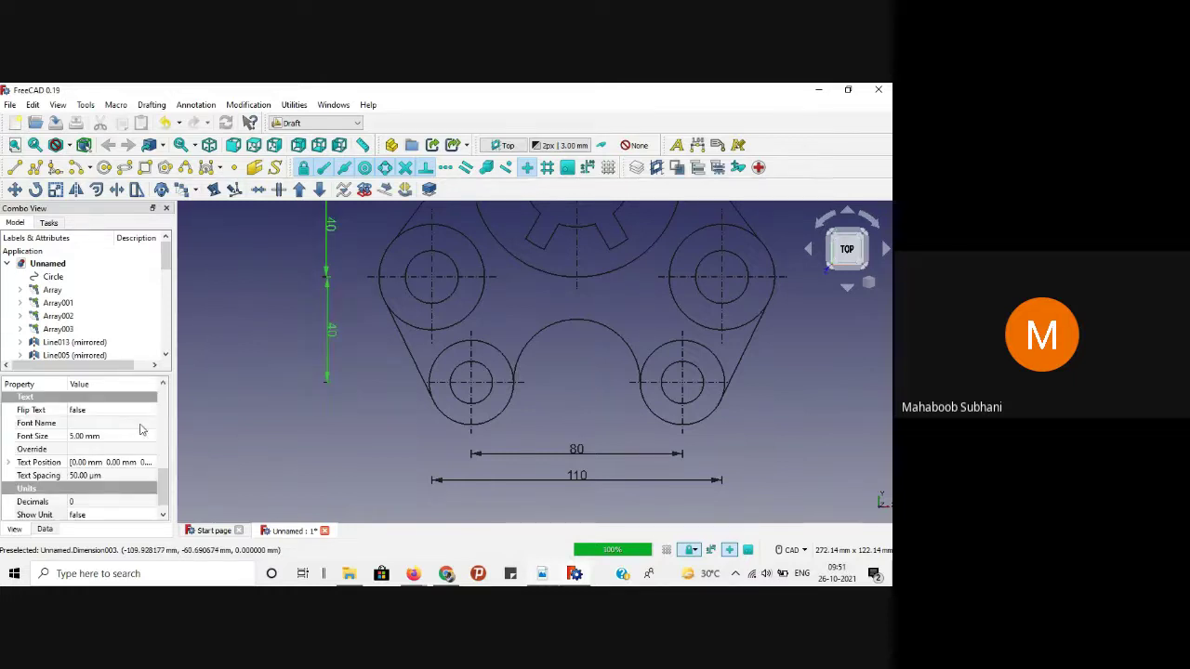
pyautogui.click(37, 410)
pyautogui.click(118, 411)
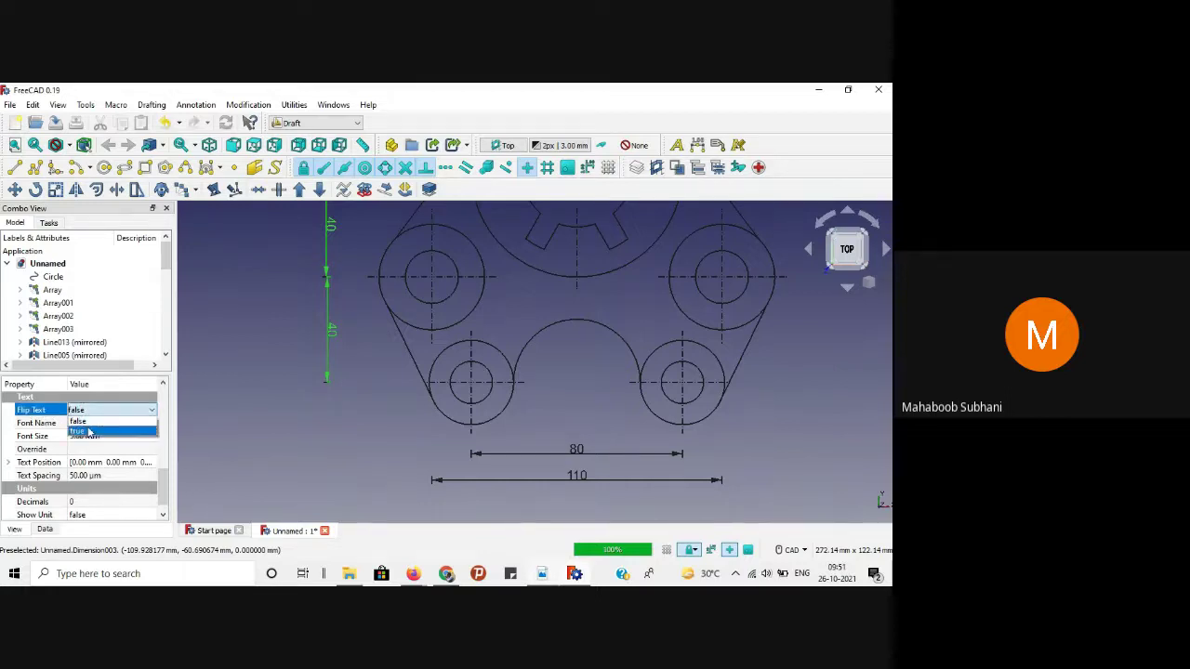
pyautogui.click(89, 432)
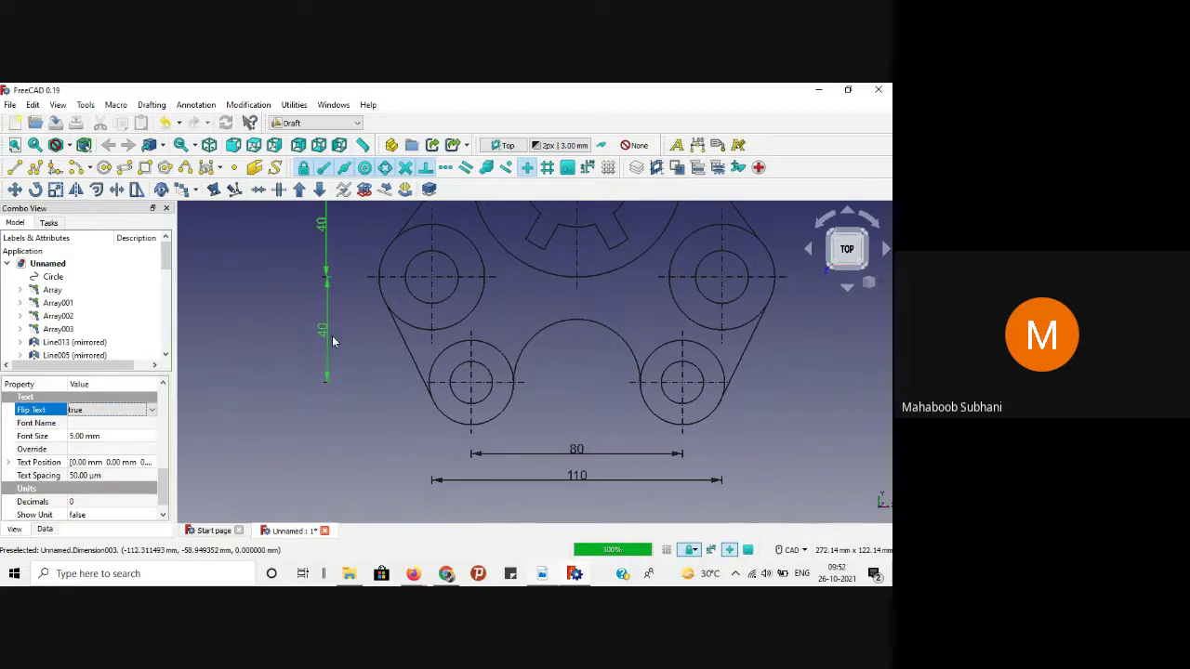
pyautogui.click(215, 407)
# Step: Add a radius dimension to the large circle, running diagonally from its centre to its upper-right circumference
pyautogui.scroll(-2, 214, 406)
pyautogui.scroll(-1, 332, 449)
pyautogui.scroll(4, 446, 263)
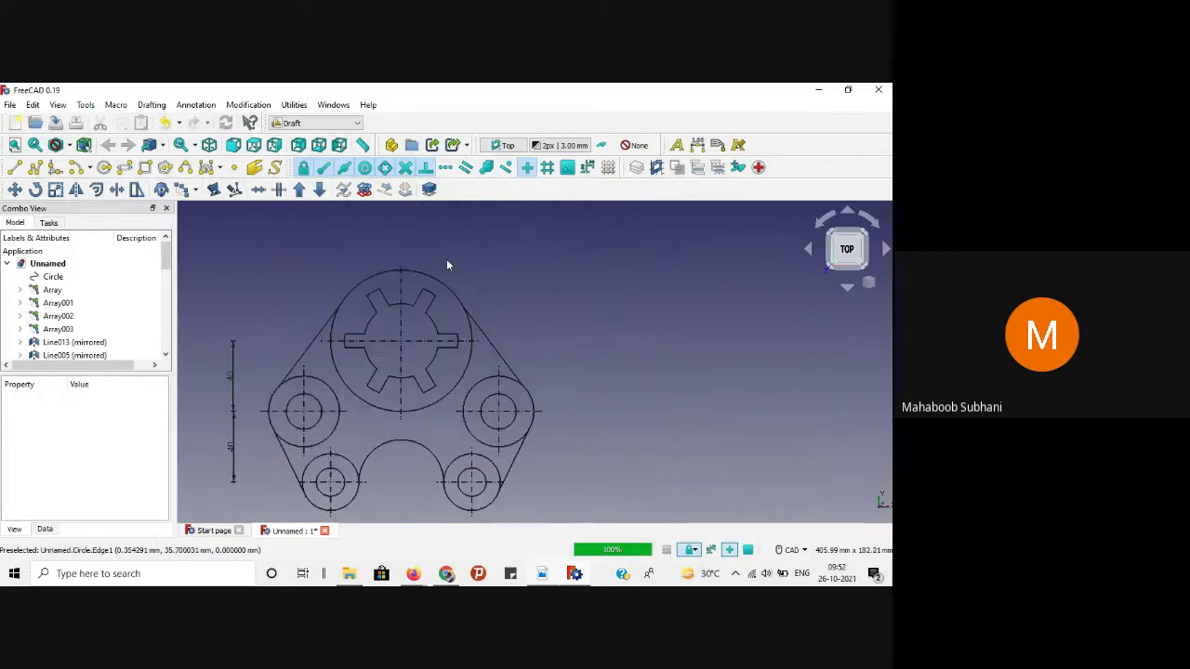
pyautogui.scroll(-1, 446, 264)
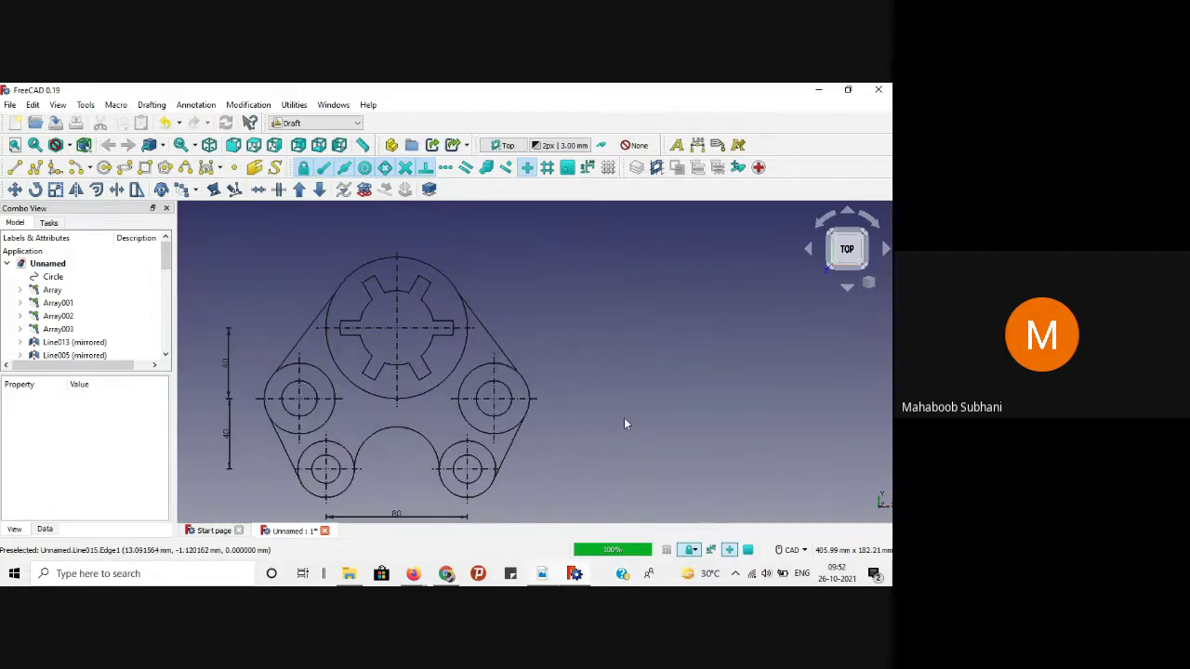
pyautogui.scroll(1, 563, 295)
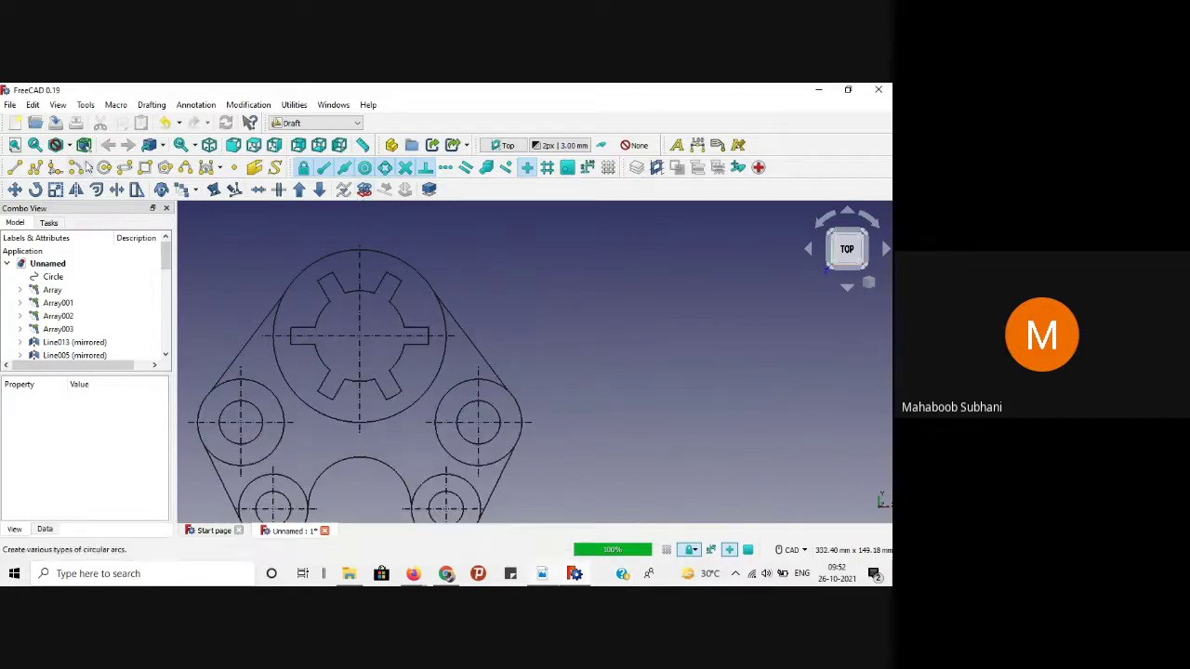
pyautogui.click(697, 145)
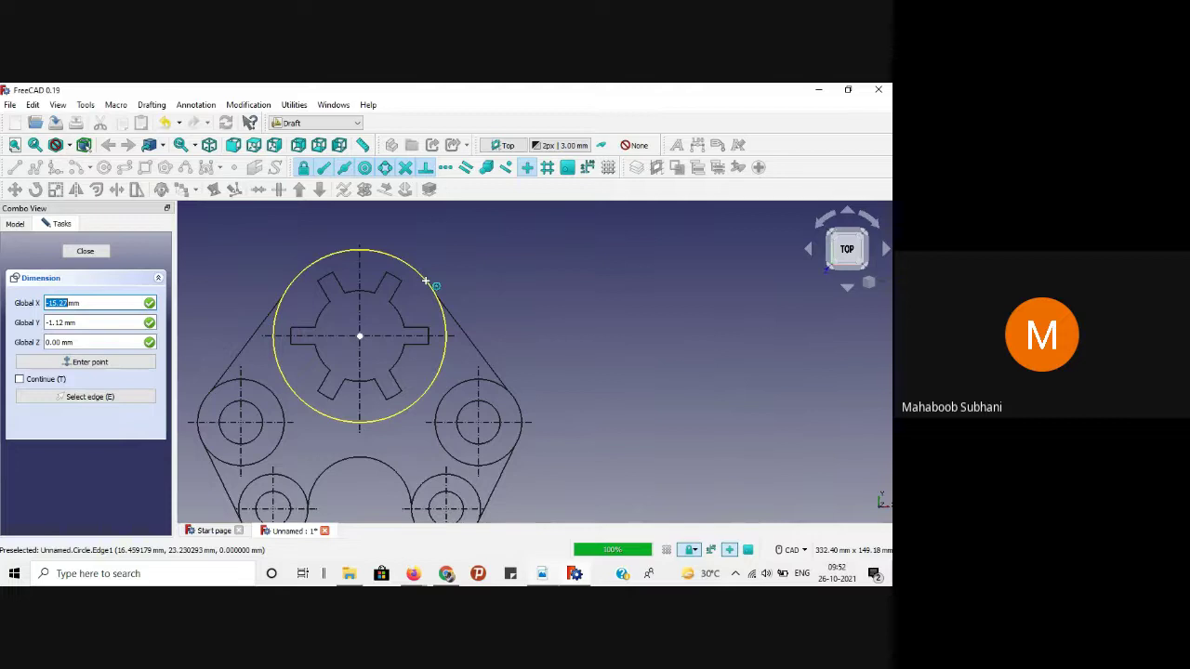
pyautogui.click(425, 282)
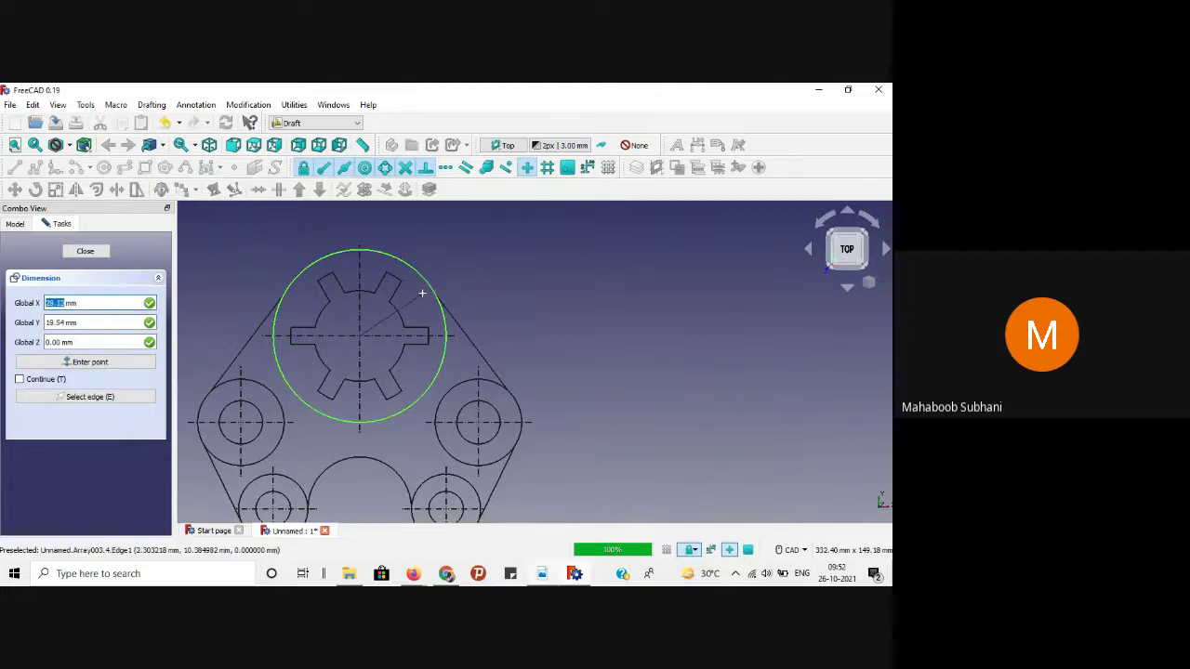
pyautogui.scroll(3, 420, 292)
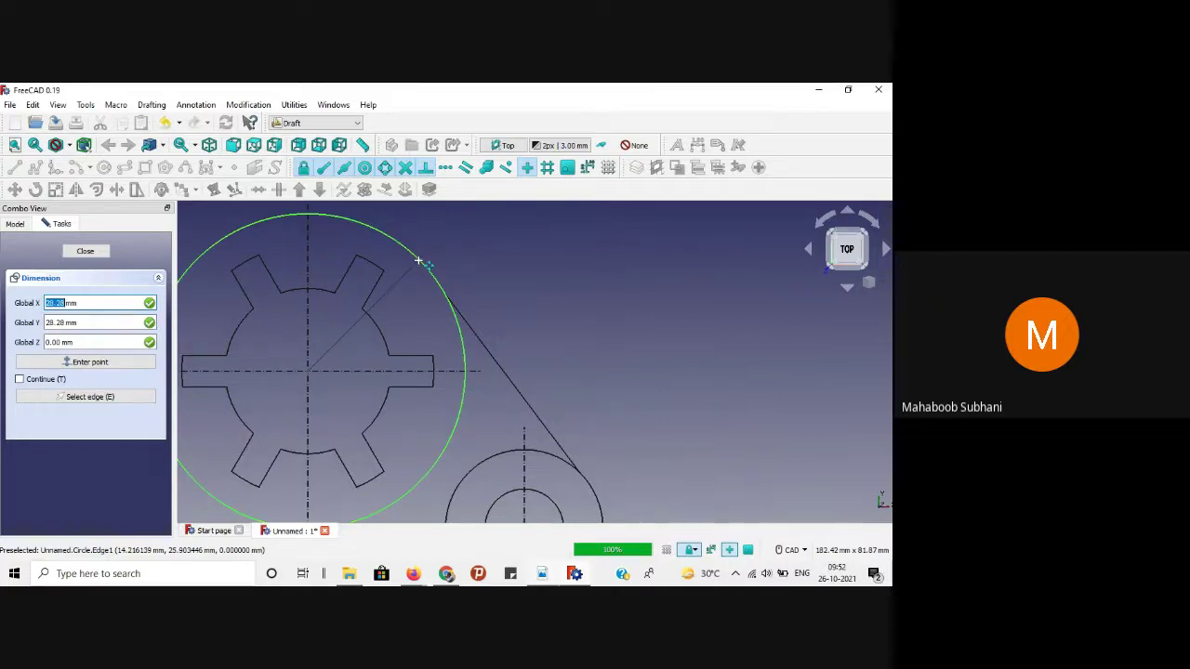
pyautogui.click(419, 261)
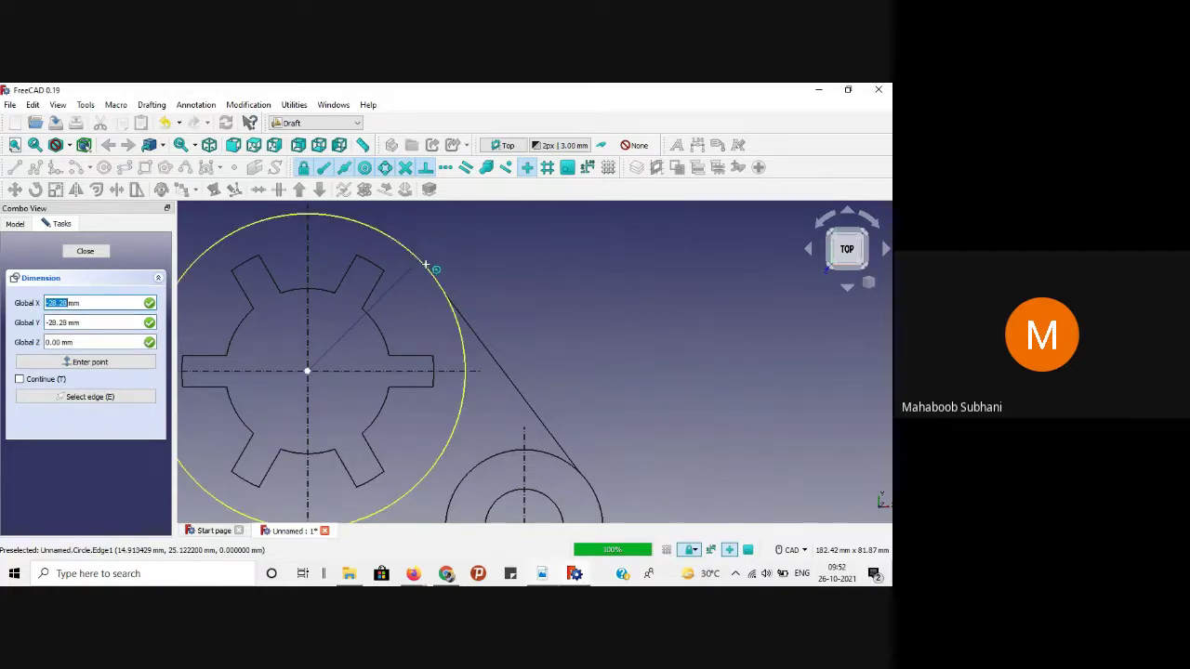
pyautogui.click(424, 265)
pyautogui.click(424, 265)
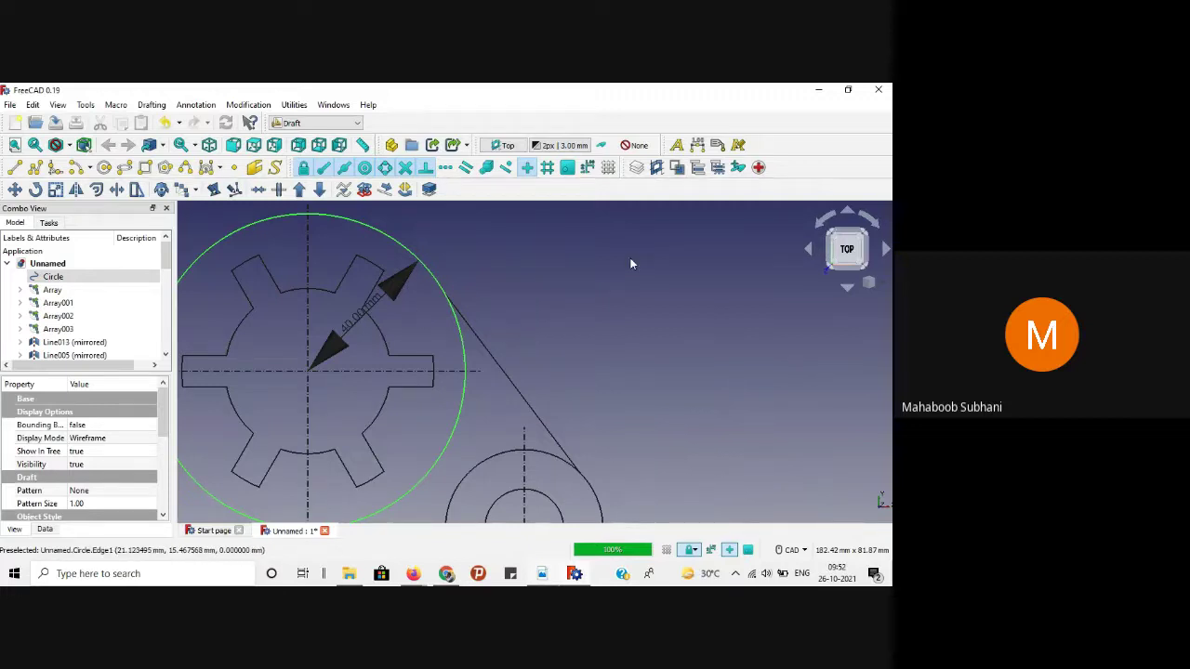
# Step: Try to dimension the slotted cutout's inner circle, and delete the misplaced diameter dimension across the large circle
pyautogui.click(697, 145)
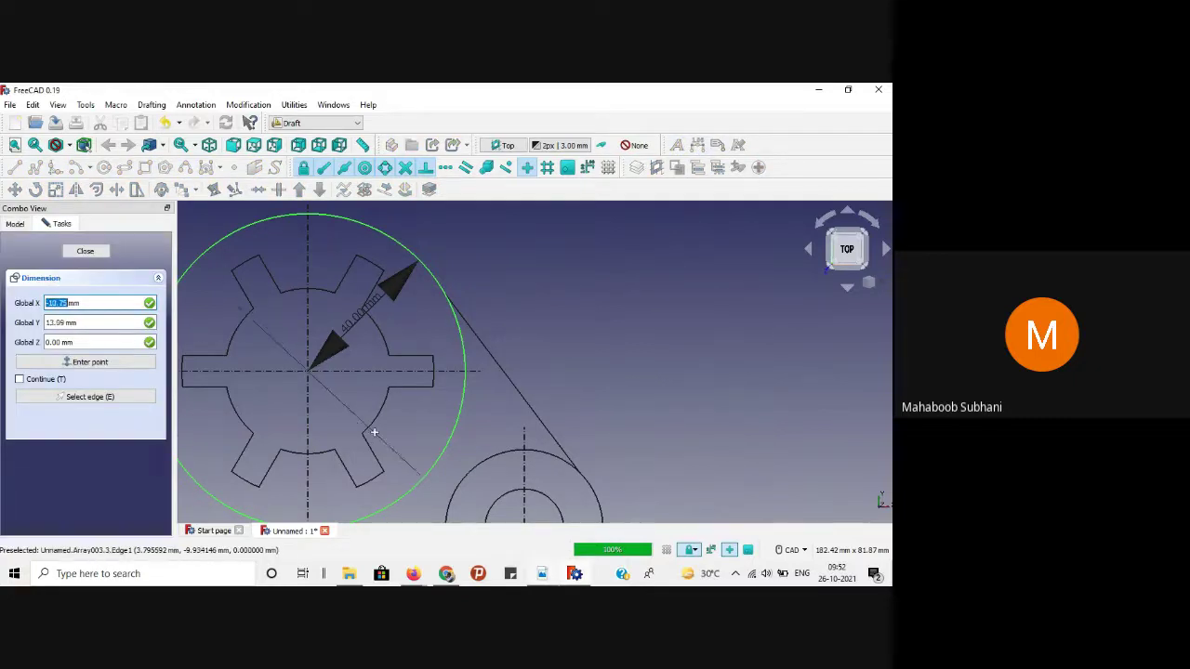
pyautogui.scroll(-1, 377, 418)
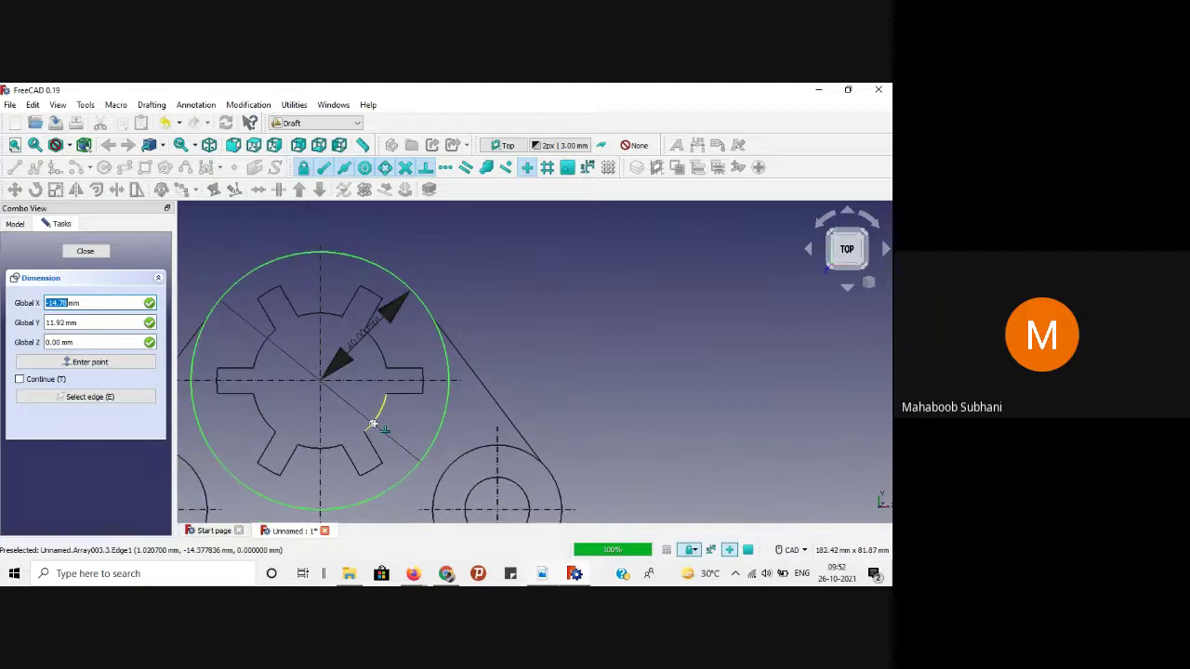
pyautogui.click(325, 390)
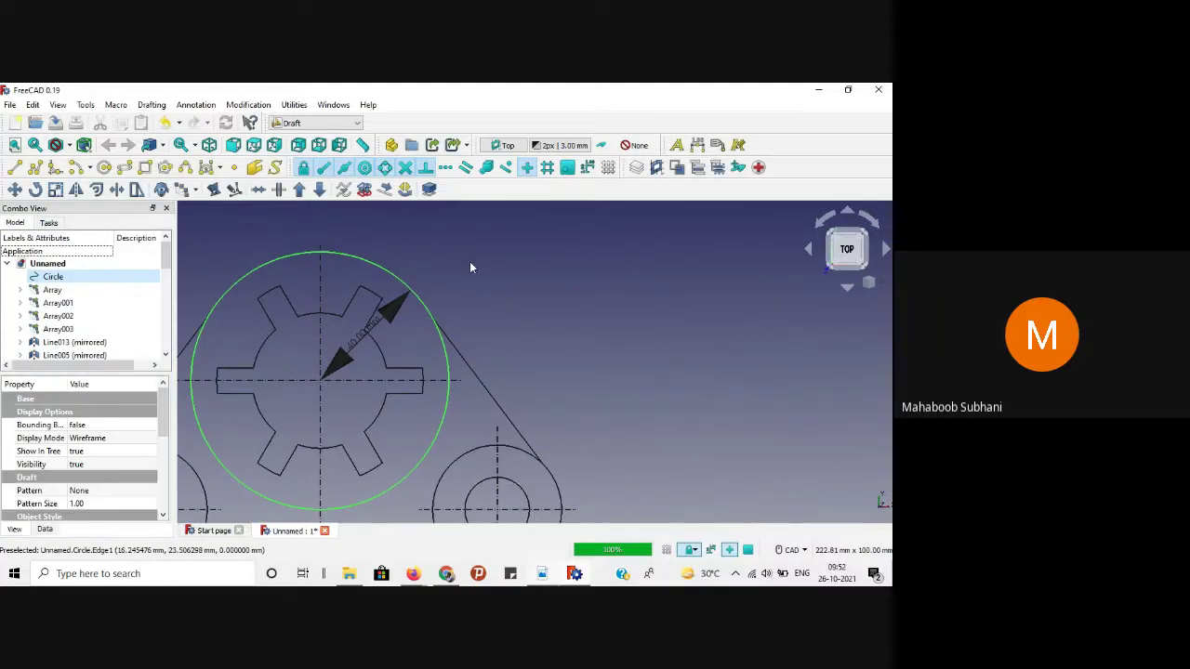
pyautogui.click(697, 145)
pyautogui.click(318, 409)
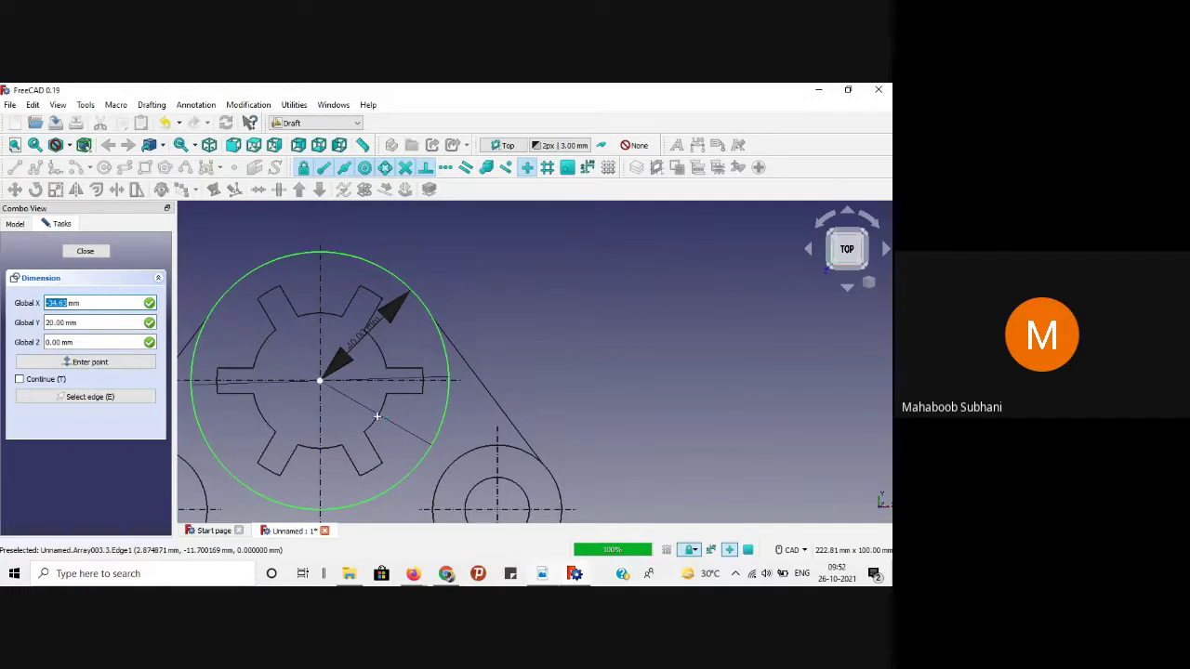
pyautogui.click(375, 419)
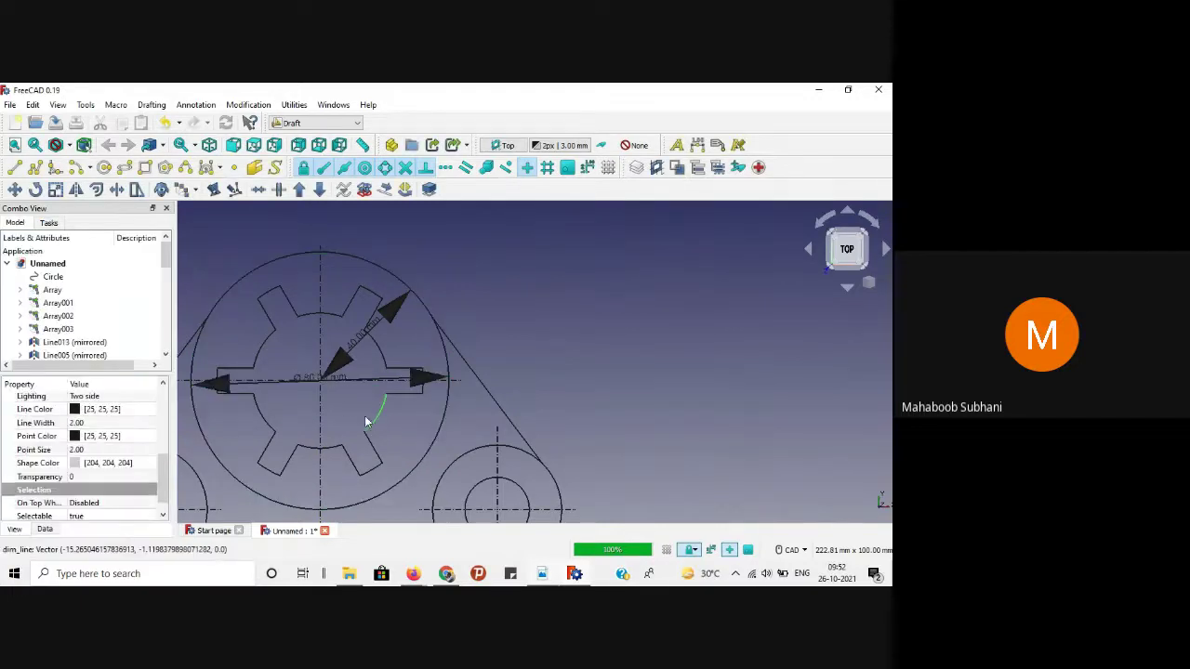
pyautogui.click(221, 385)
pyautogui.press('Delete')
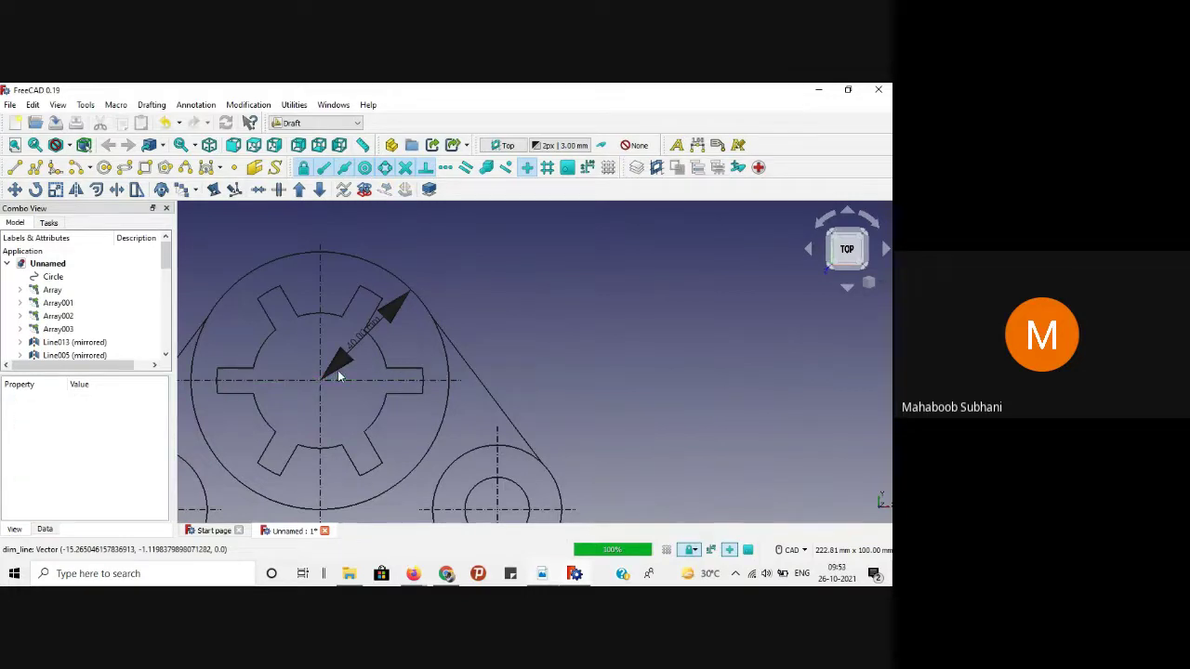
# Step: Retry the radius dimension on the cutout's lower-right arc, and delete the short misplaced dimension beside the centre
pyautogui.click(697, 145)
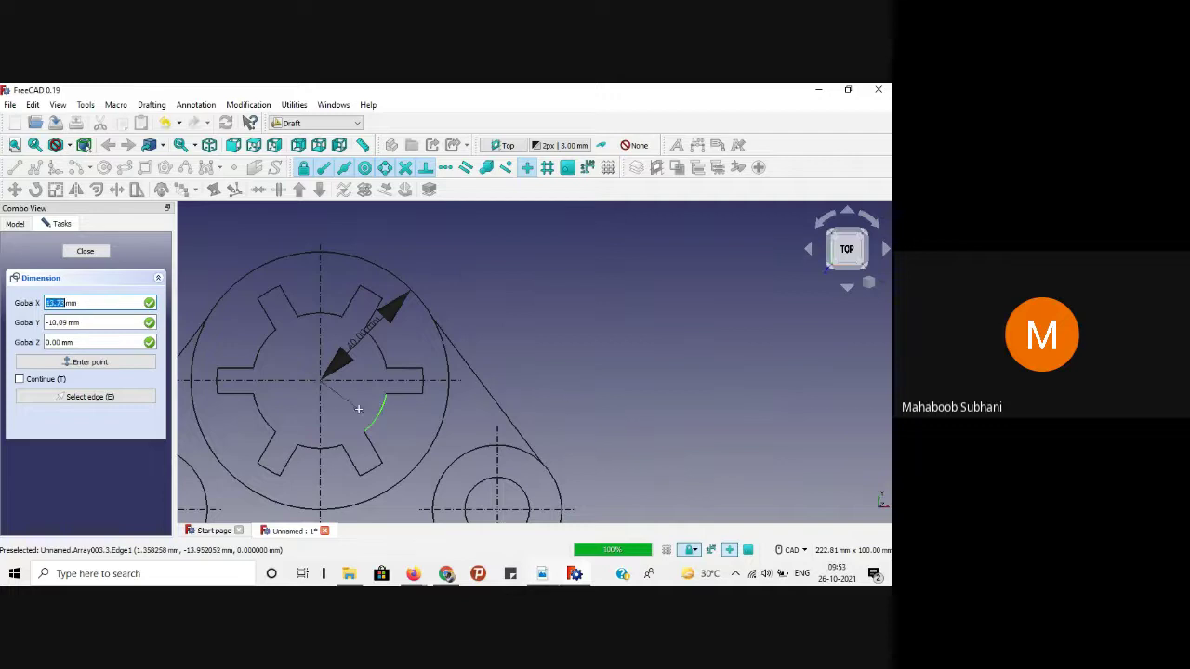
pyautogui.click(374, 423)
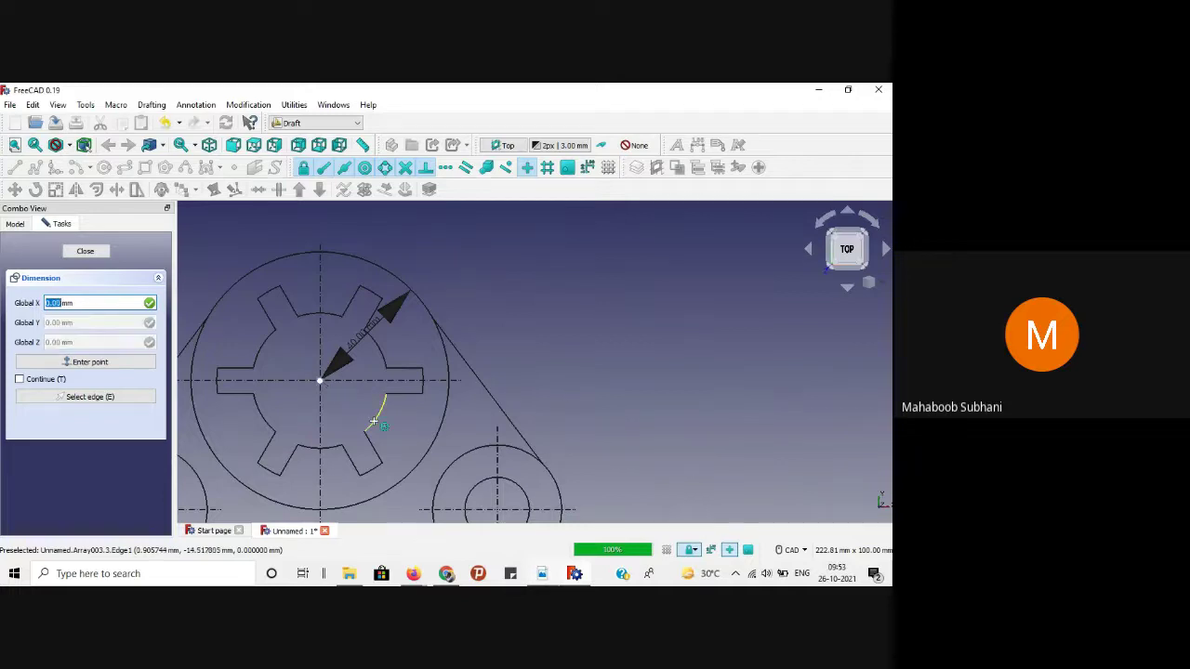
pyautogui.click(386, 412)
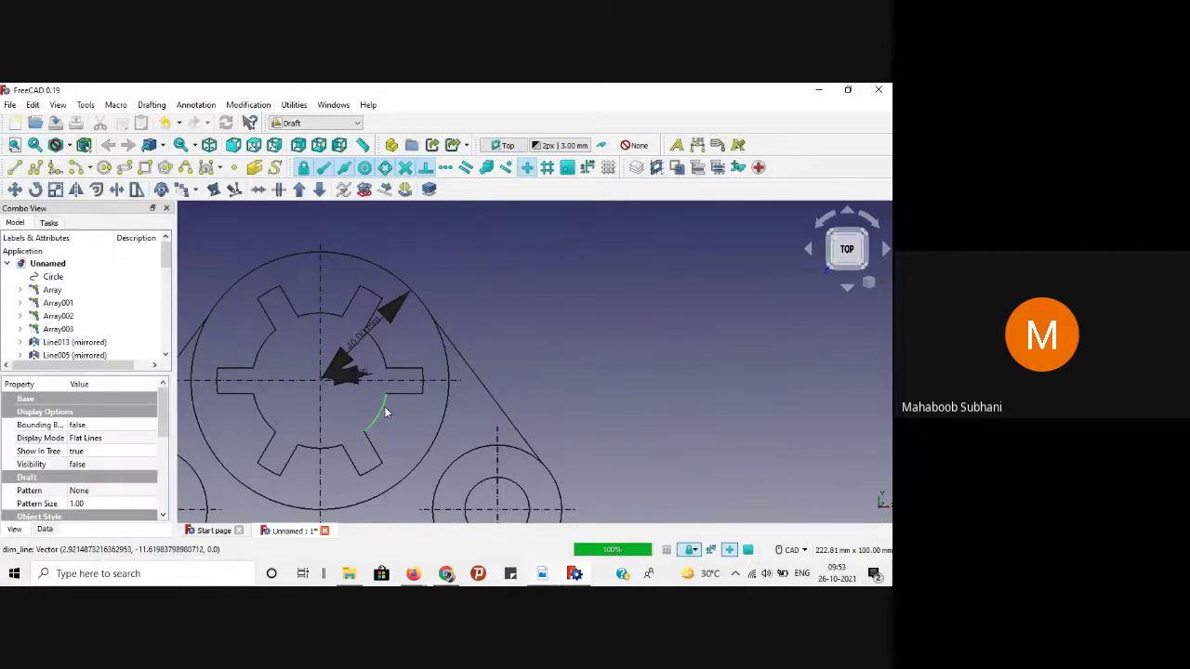
pyautogui.click(356, 378)
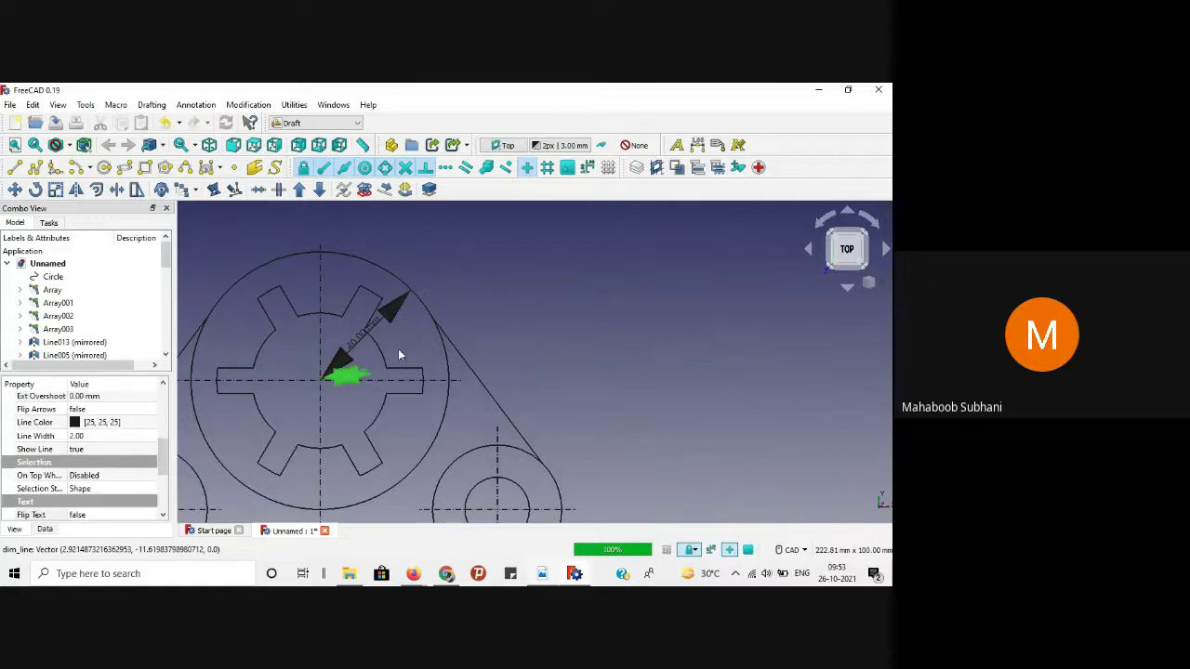
pyautogui.click(398, 349)
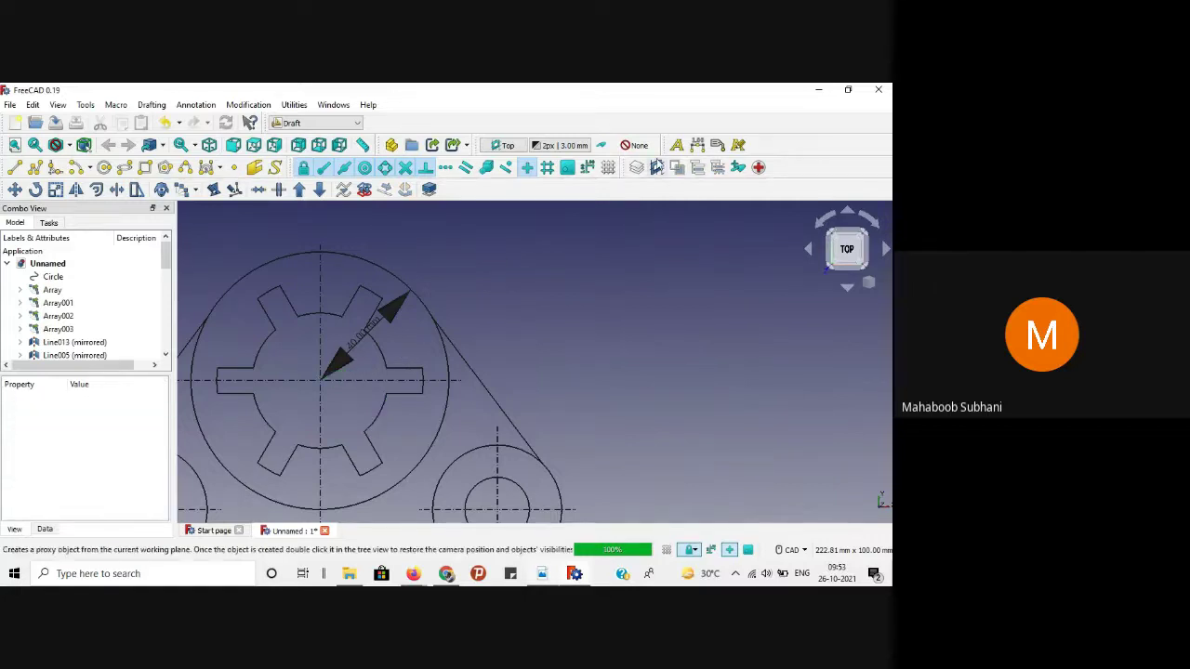
# Step: Add a radius dimension from the large circle's centre to the cutout's lower-right inner arc
pyautogui.click(697, 145)
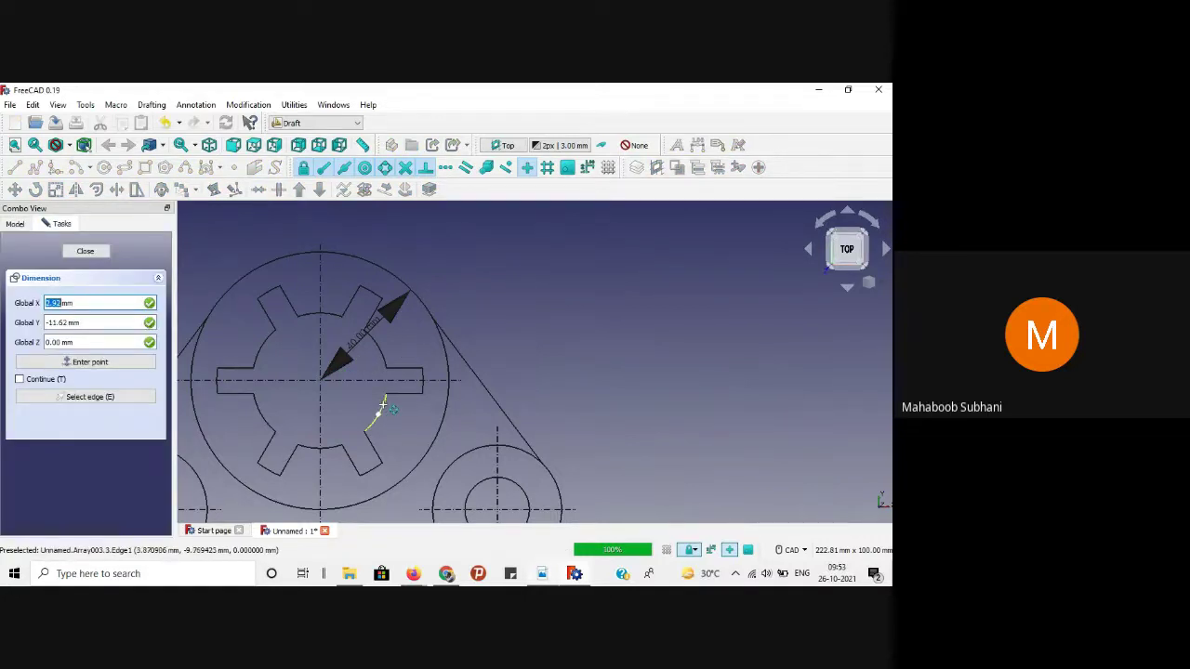
pyautogui.click(384, 407)
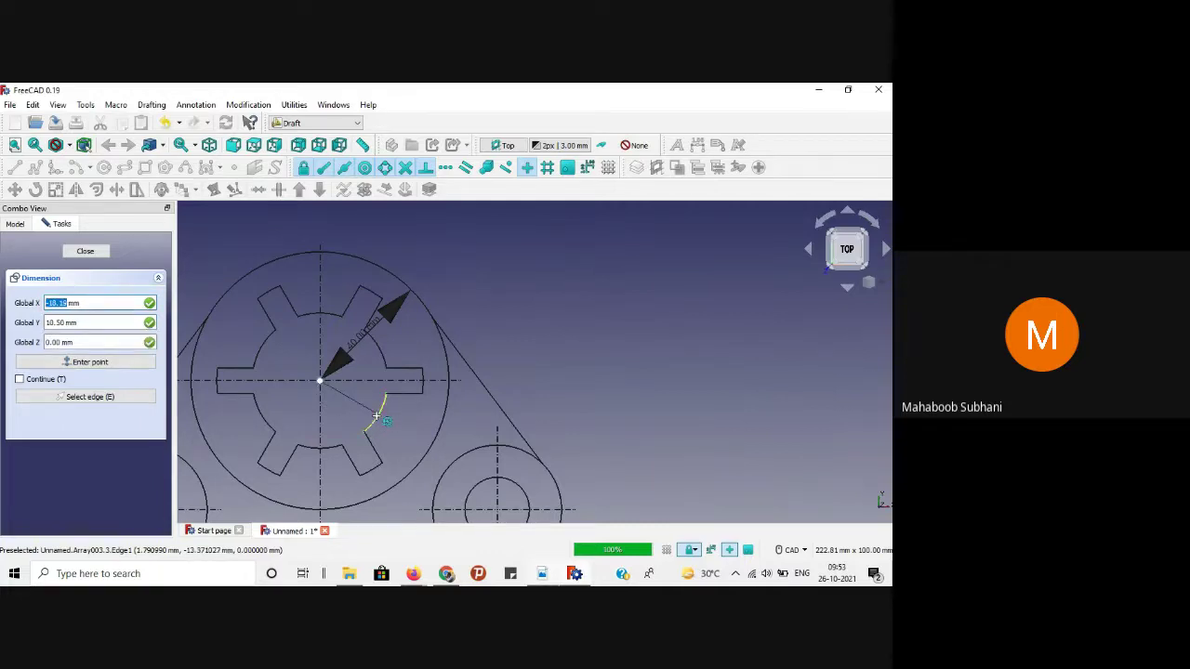
pyautogui.click(379, 418)
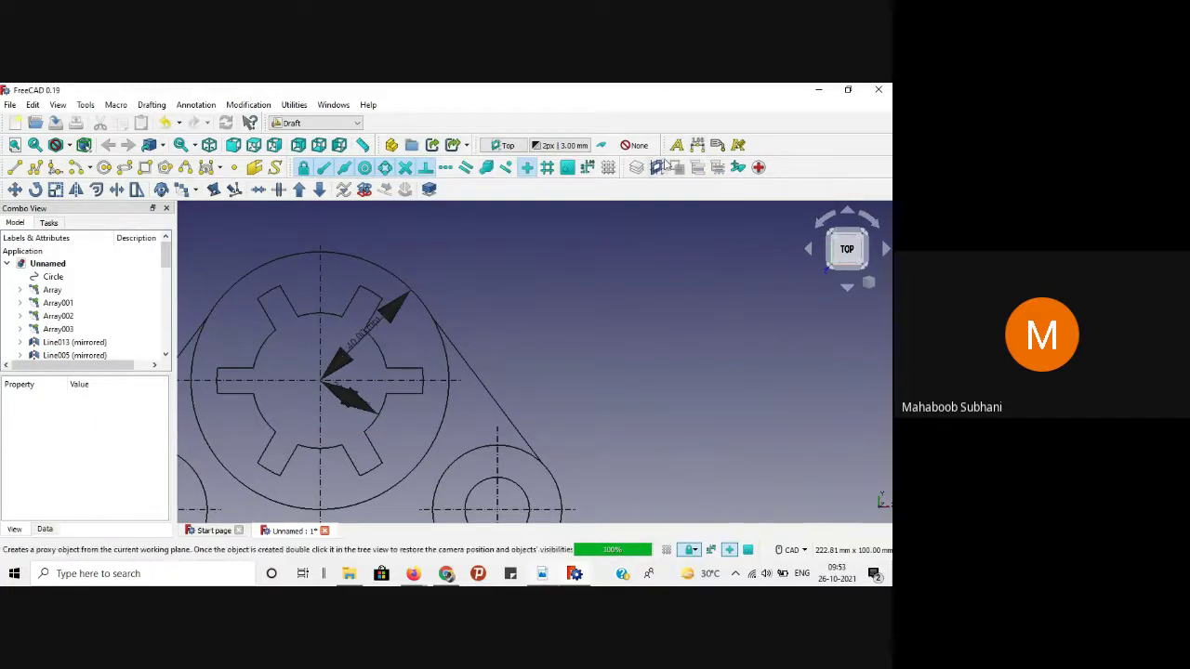
# Step: Dimension the distance from the large circle's centre to the outer end of the lower-left slot, keeping the dimension line along the slot
pyautogui.click(696, 149)
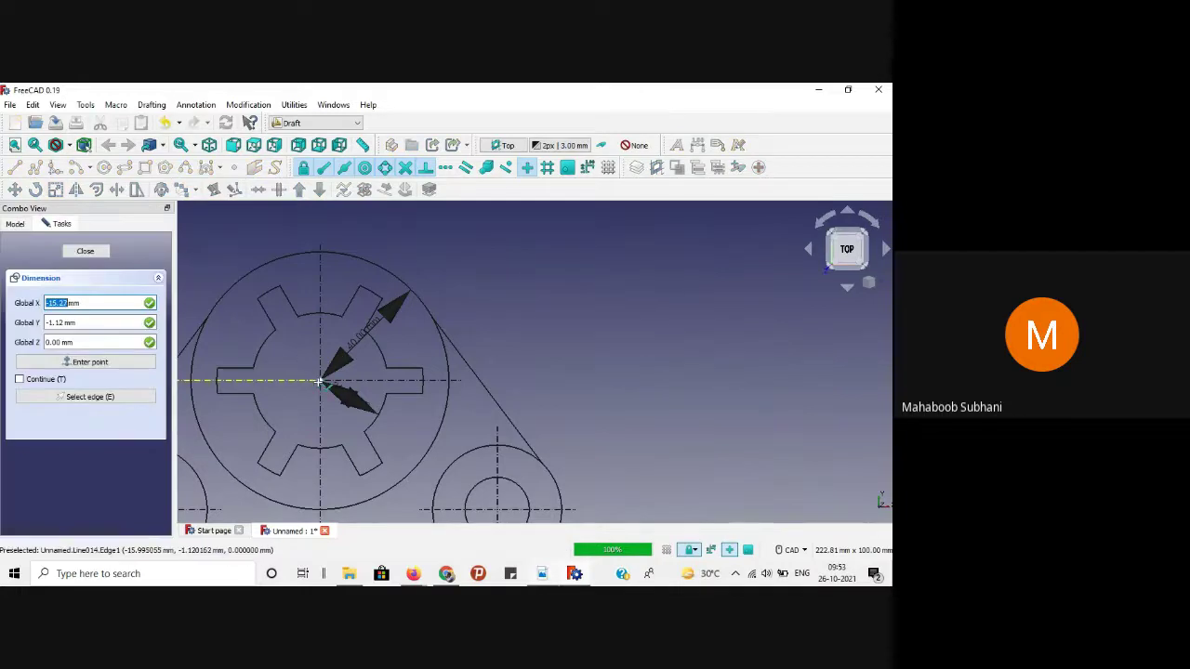
pyautogui.click(267, 468)
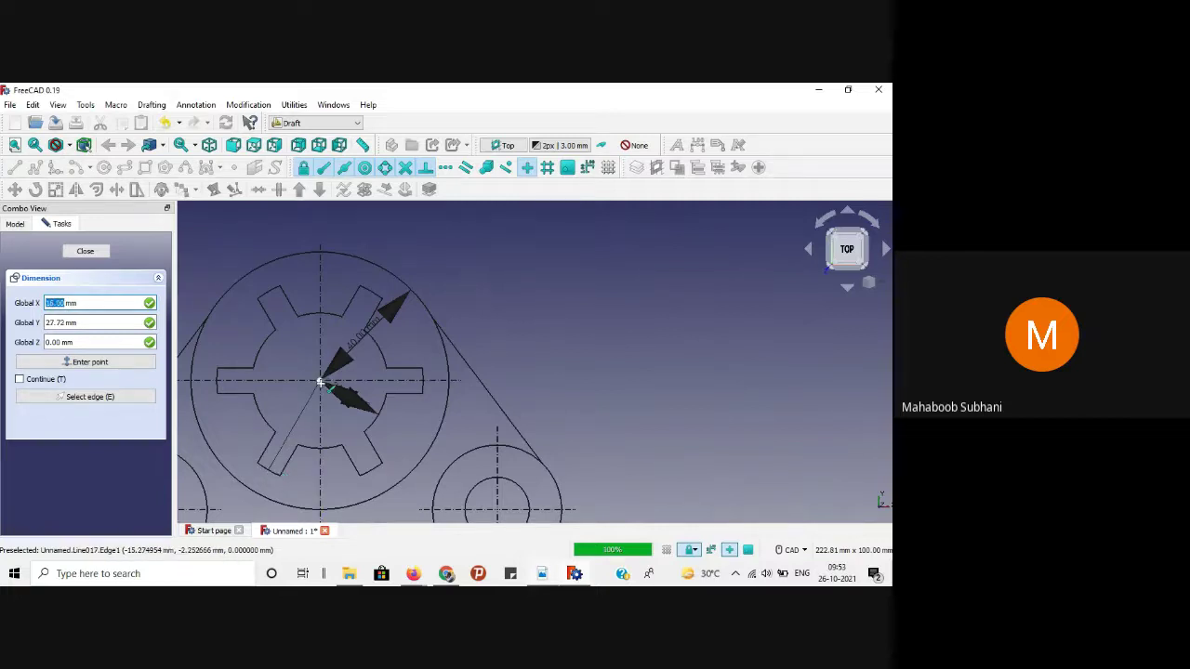
pyautogui.click(320, 381)
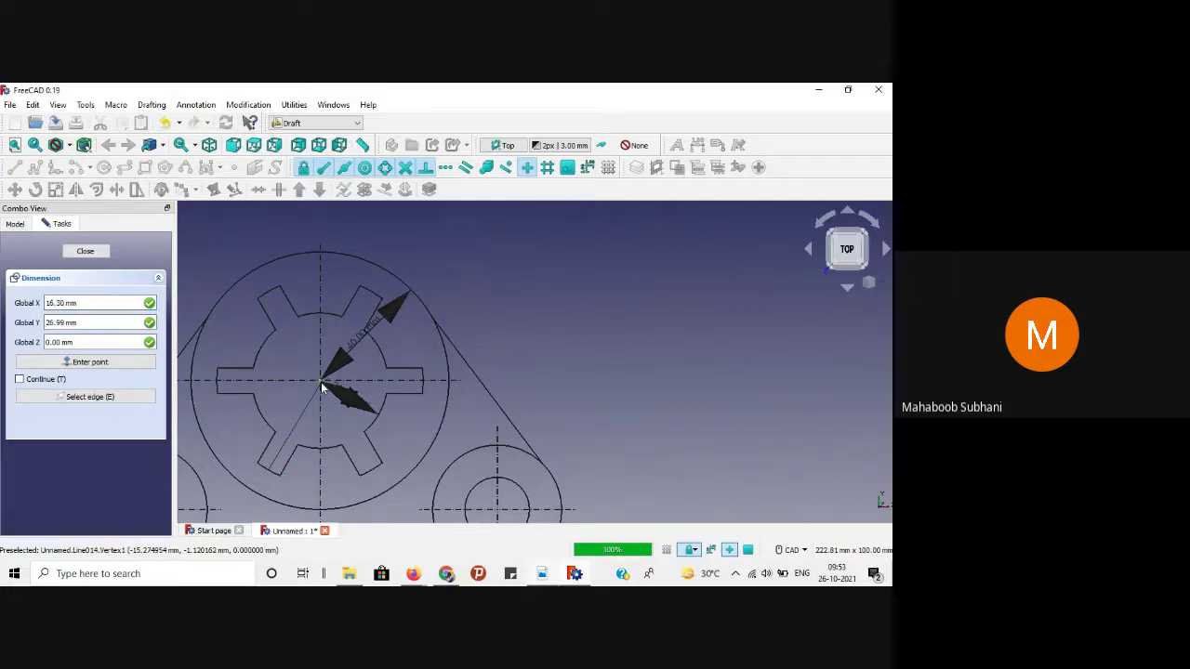
pyautogui.click(268, 467)
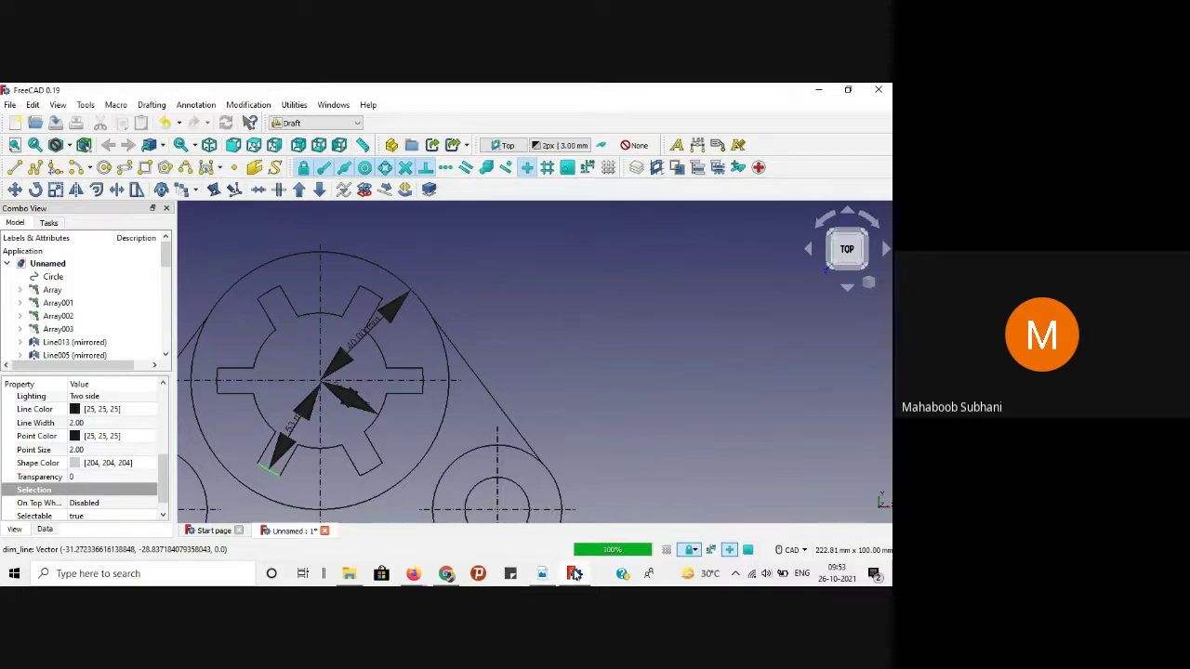
# Step: Switch to the FreeCAD.pdf drawing in Adobe Reader and compare the placement of the cutout's radius dimensions with those in FreeCAD
pyautogui.click(542, 575)
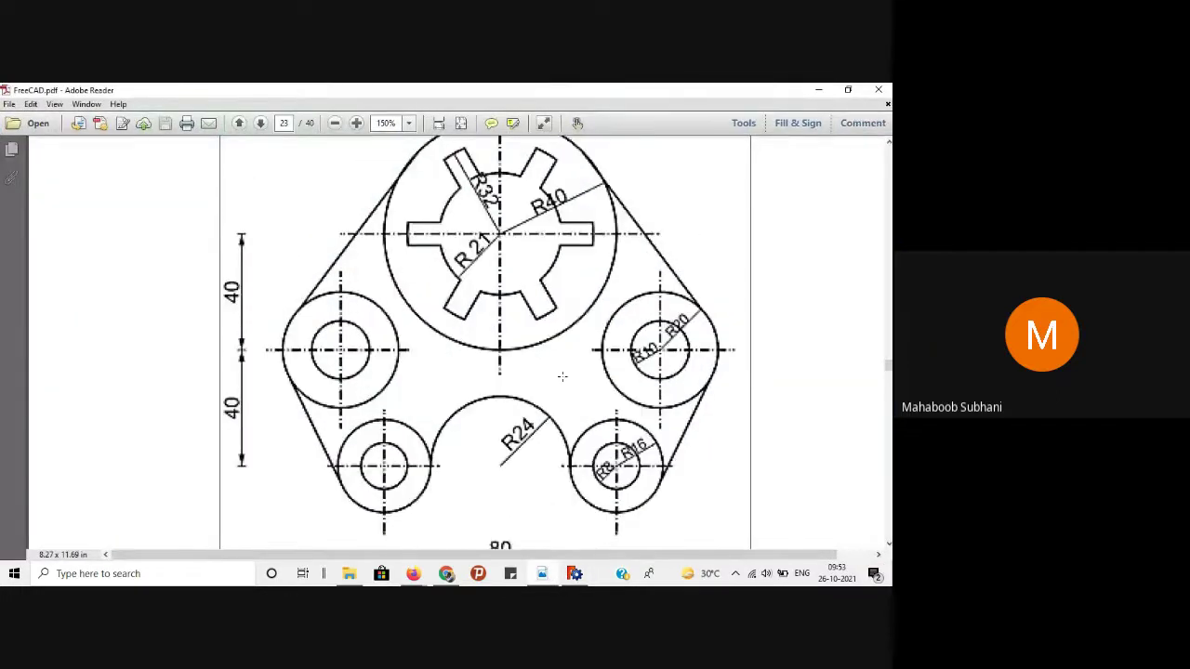
pyautogui.click(574, 573)
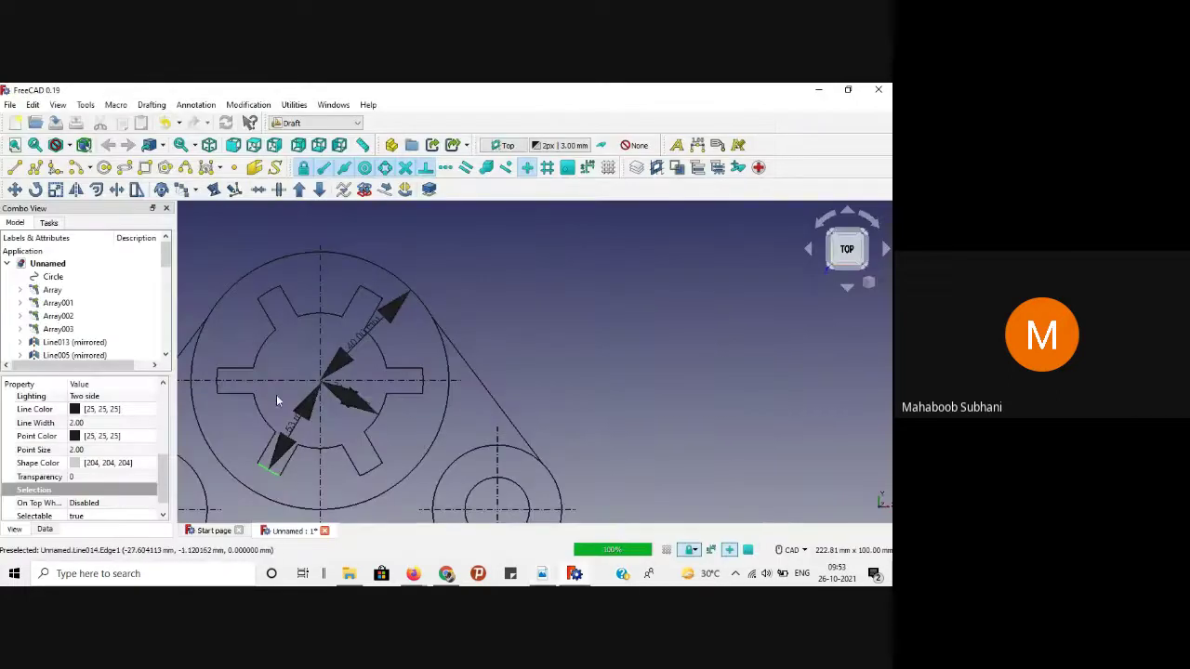
pyautogui.click(302, 409)
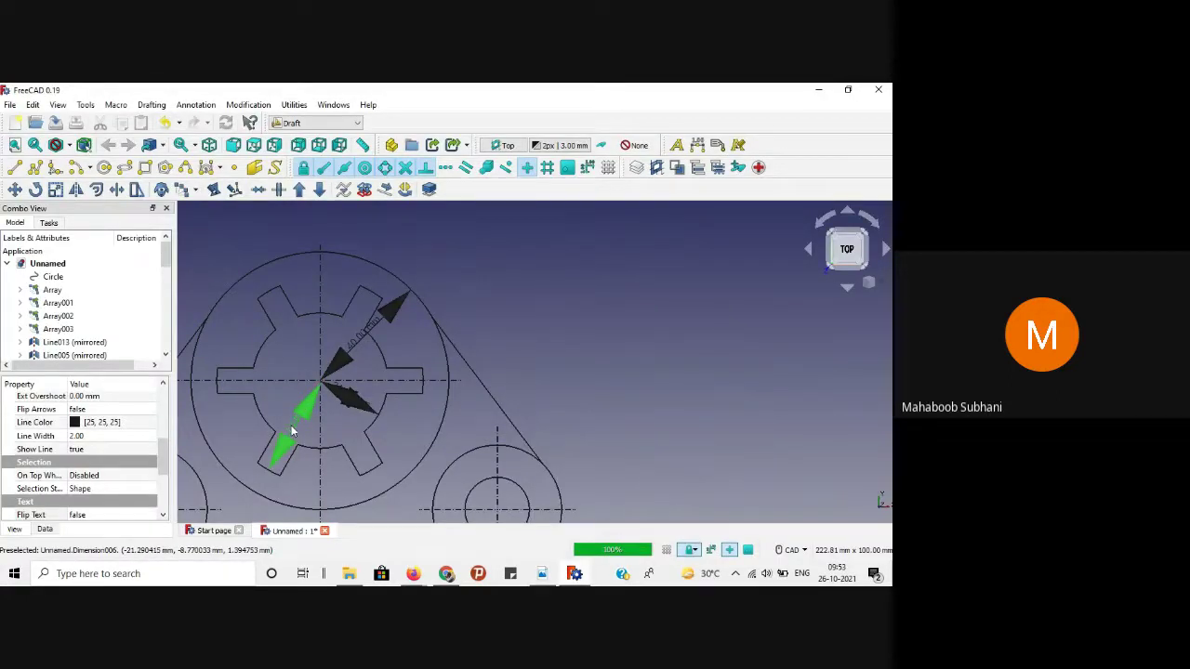
pyautogui.scroll(5, 291, 430)
pyautogui.scroll(-4, 293, 421)
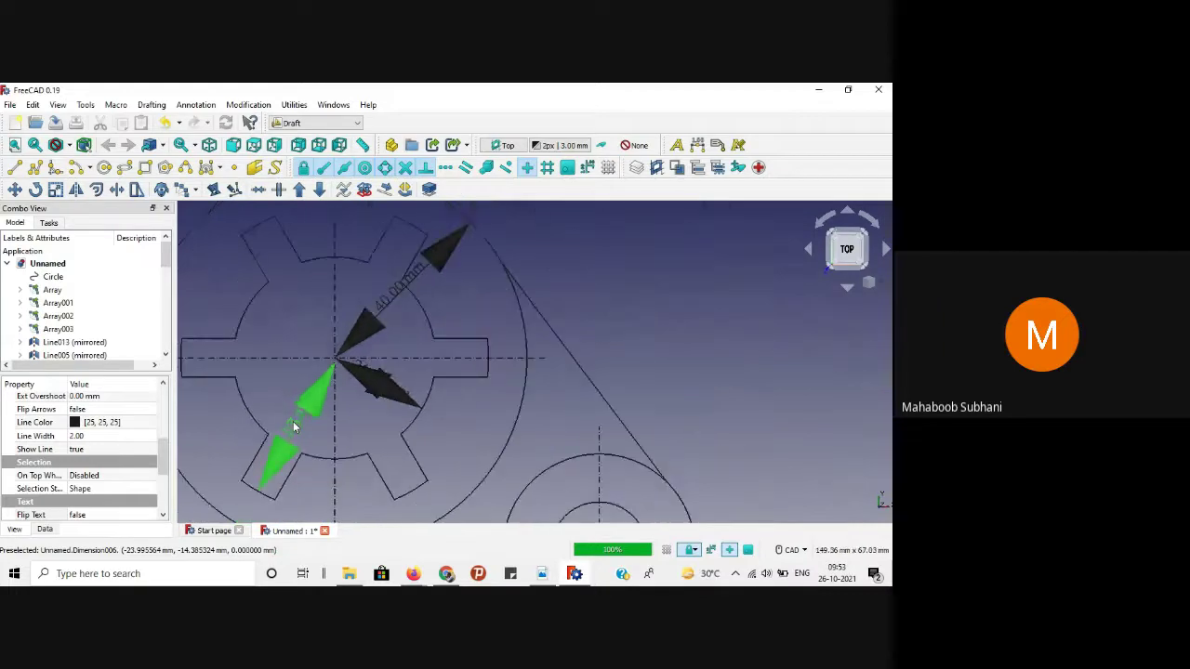
pyautogui.scroll(-2, 295, 409)
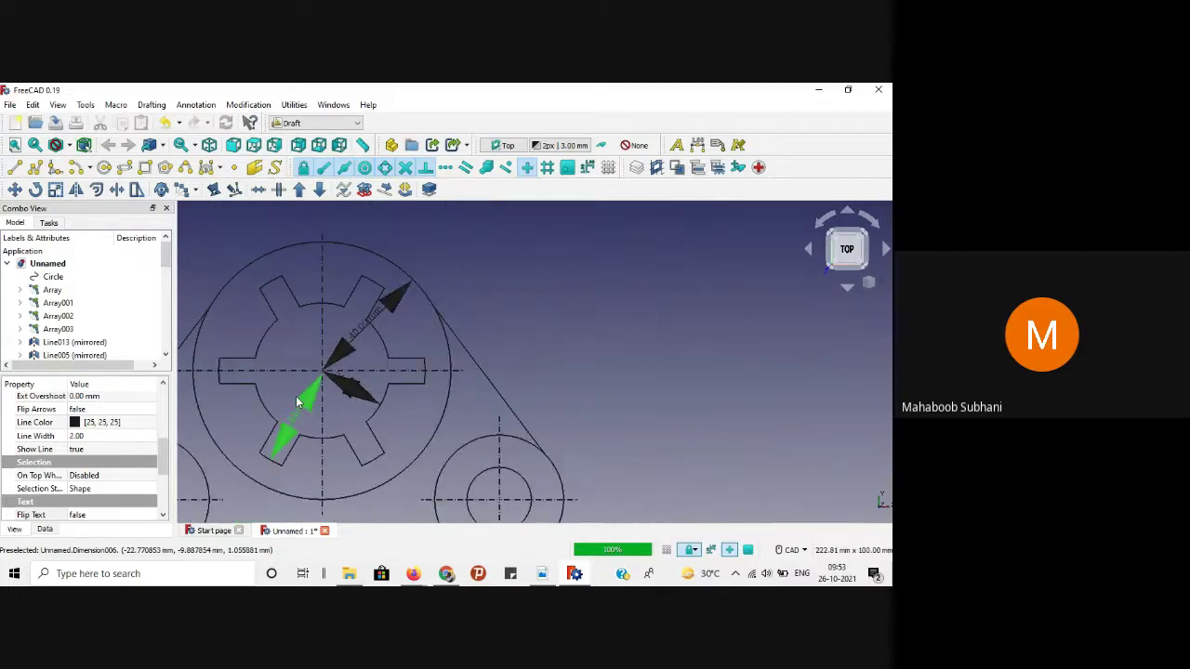
pyautogui.click(547, 573)
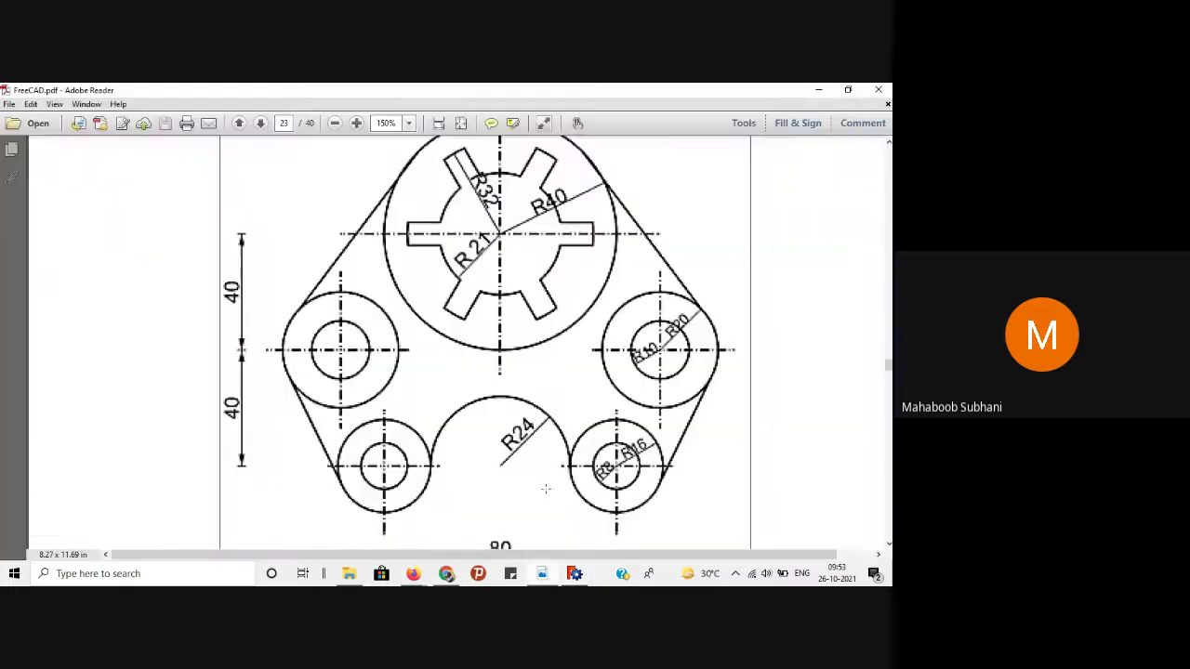
pyautogui.scroll(1, 470, 311)
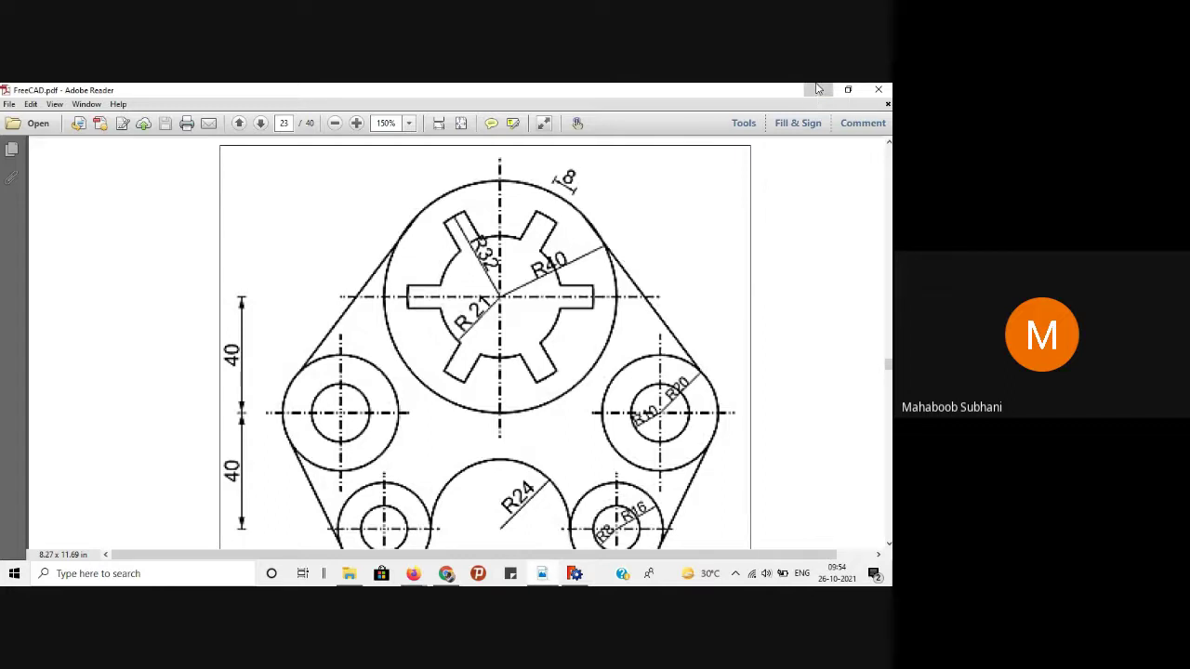
pyautogui.click(818, 89)
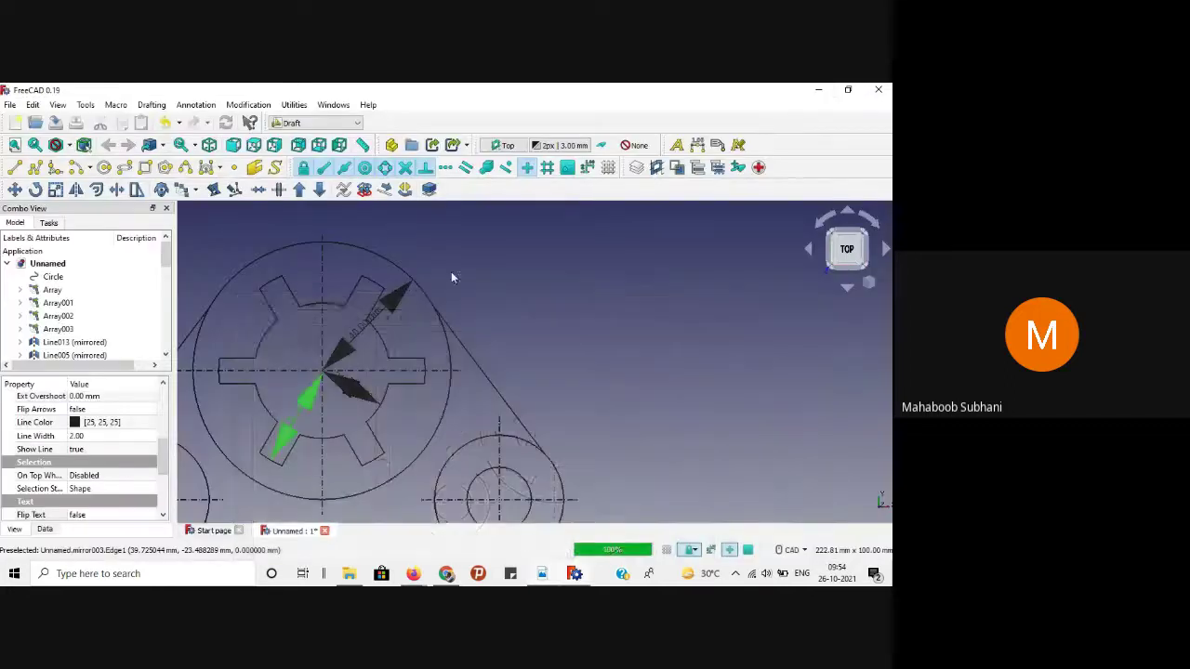
# Step: Set the large circle's radius dimension to an arrow size of 1 mm and the Dot arrow type
pyautogui.click(369, 336)
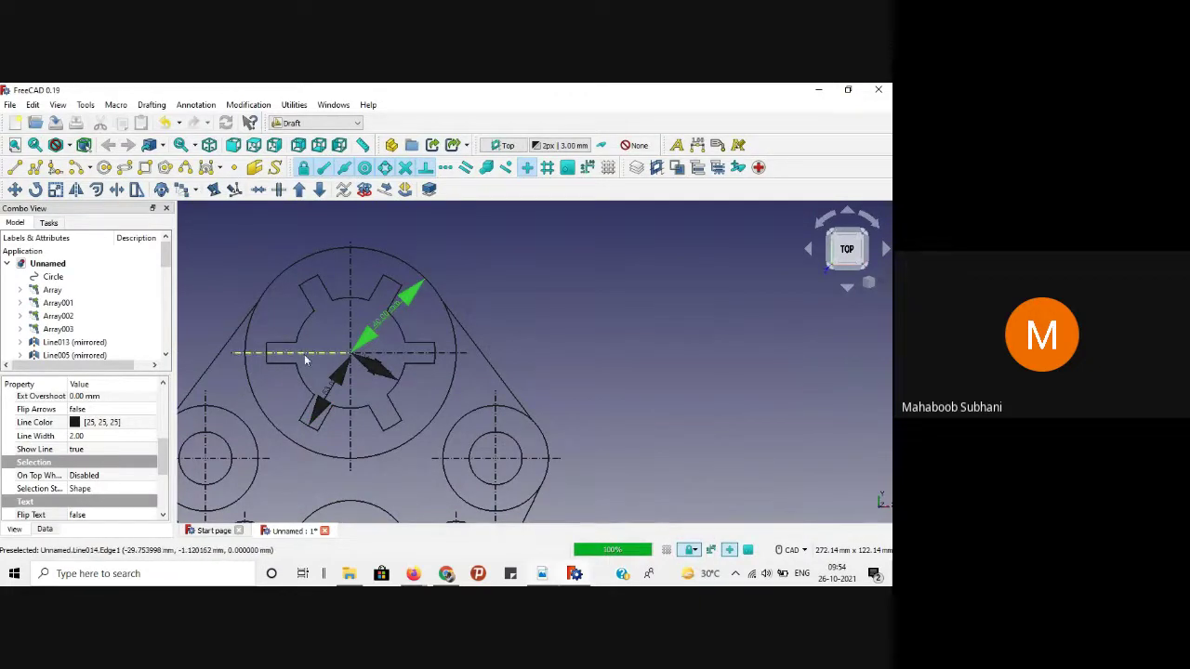
pyautogui.scroll(5, 84, 420)
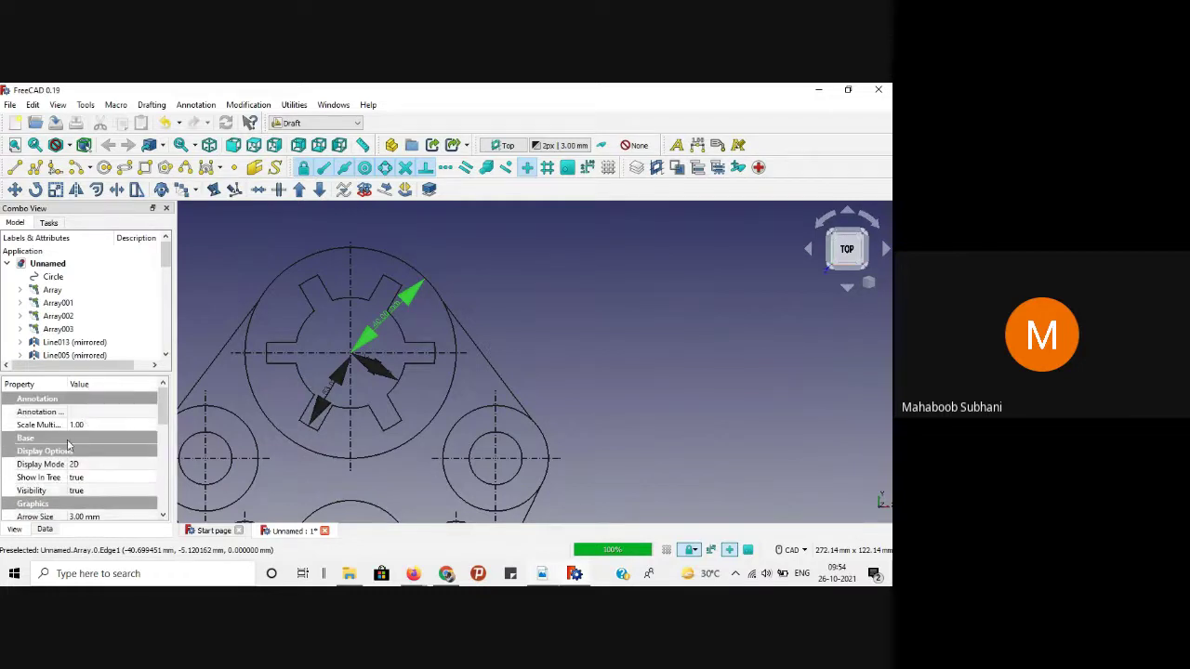
pyautogui.scroll(-2, 67, 445)
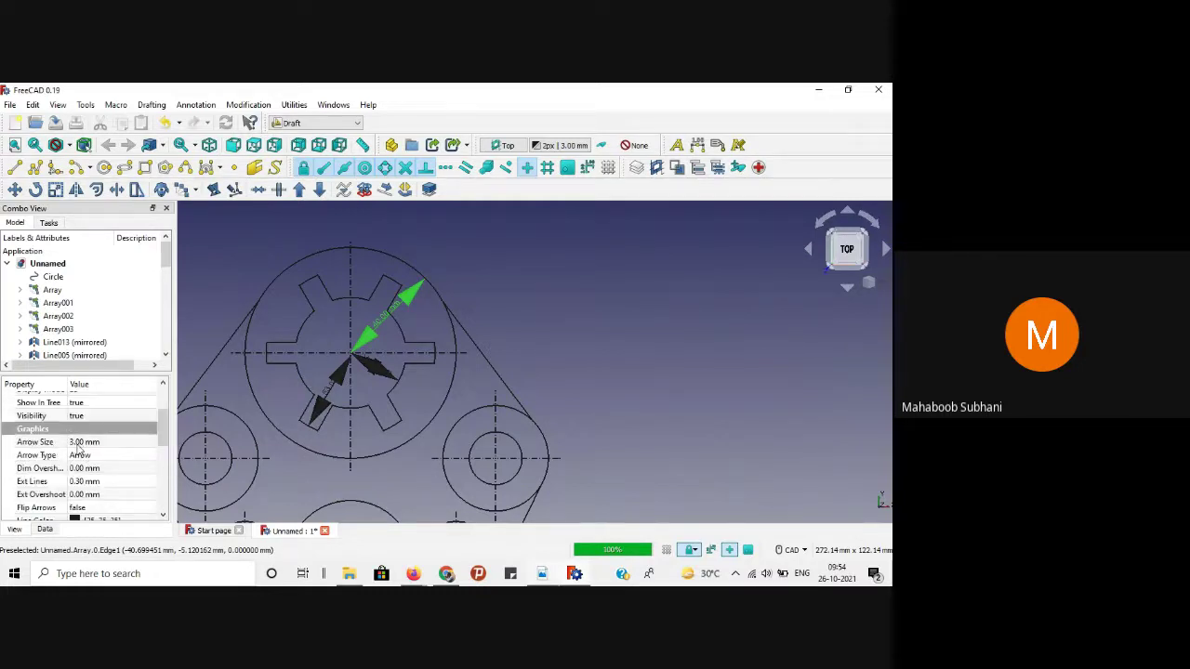
pyautogui.click(84, 442)
pyautogui.write('1')
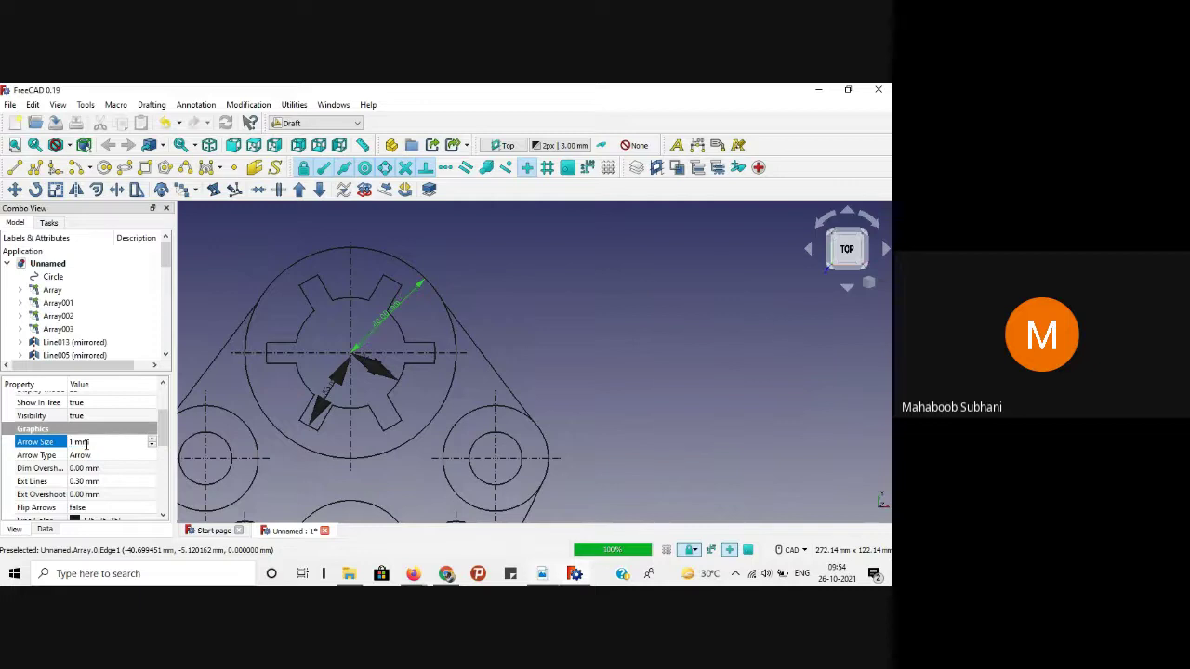
pyautogui.press('Return')
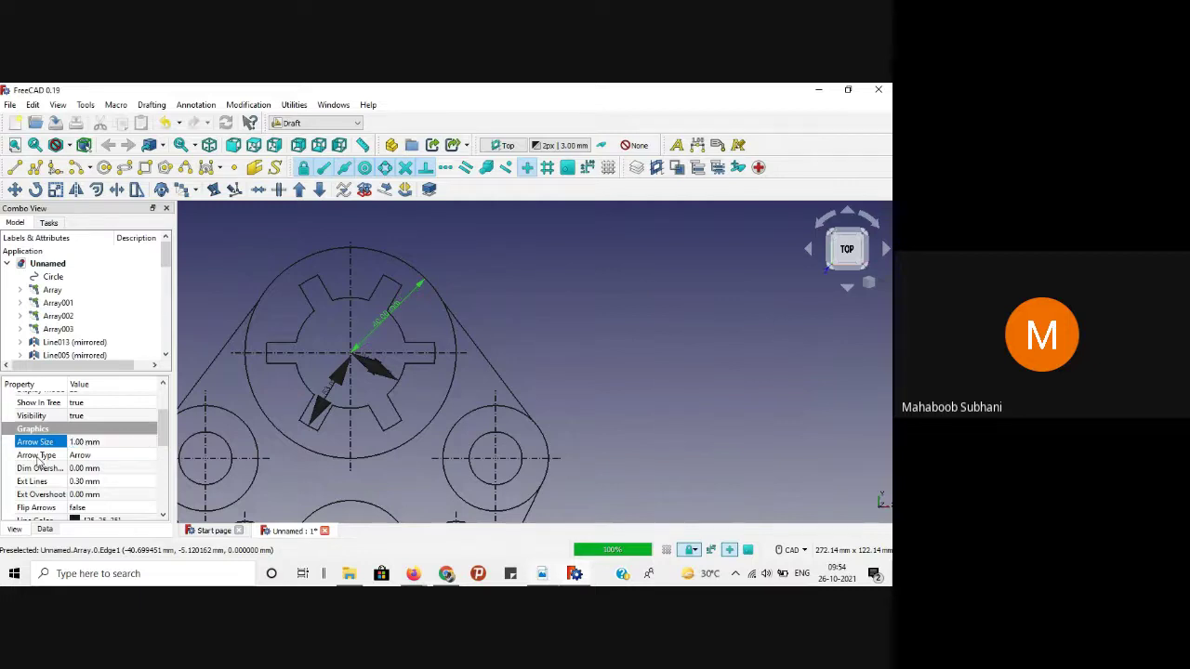
pyautogui.click(111, 456)
pyautogui.click(152, 457)
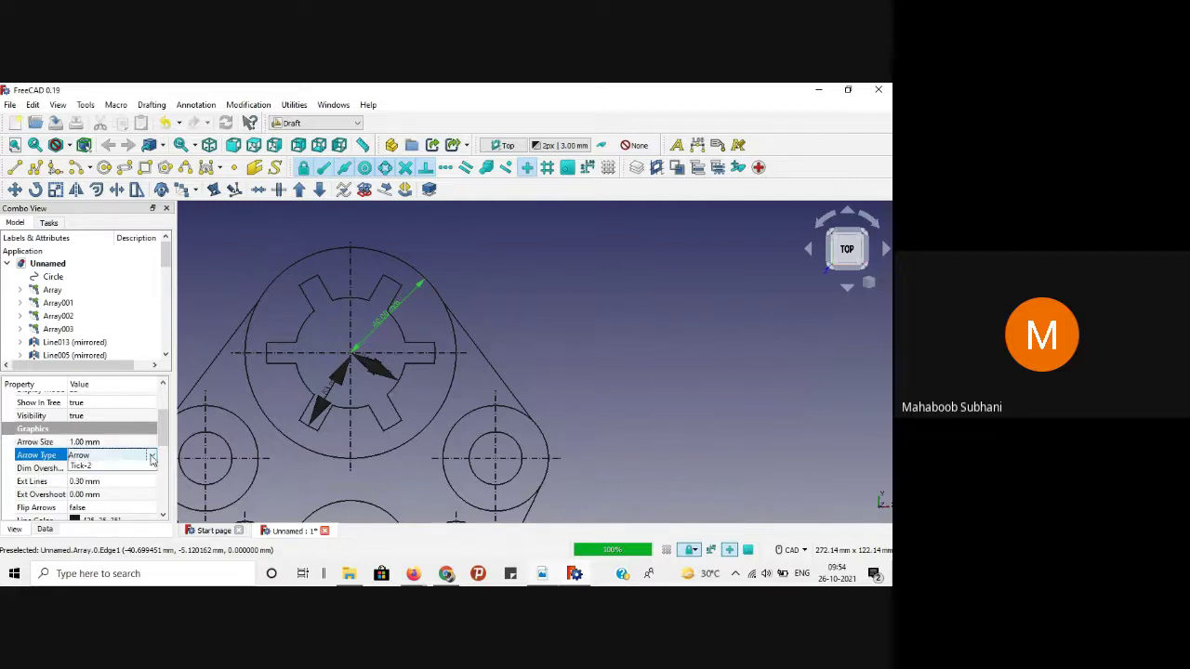
pyautogui.click(95, 467)
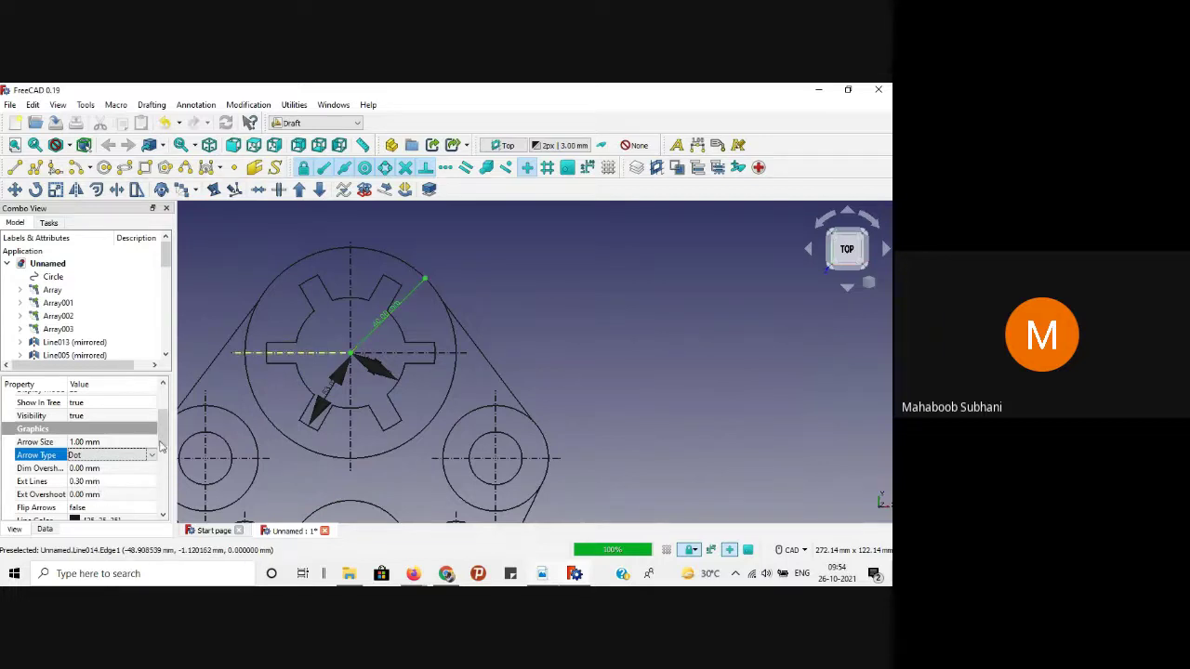
# Step: Set the font size of the large circle's radius dimension to 5 mm
pyautogui.scroll(-2, 111, 423)
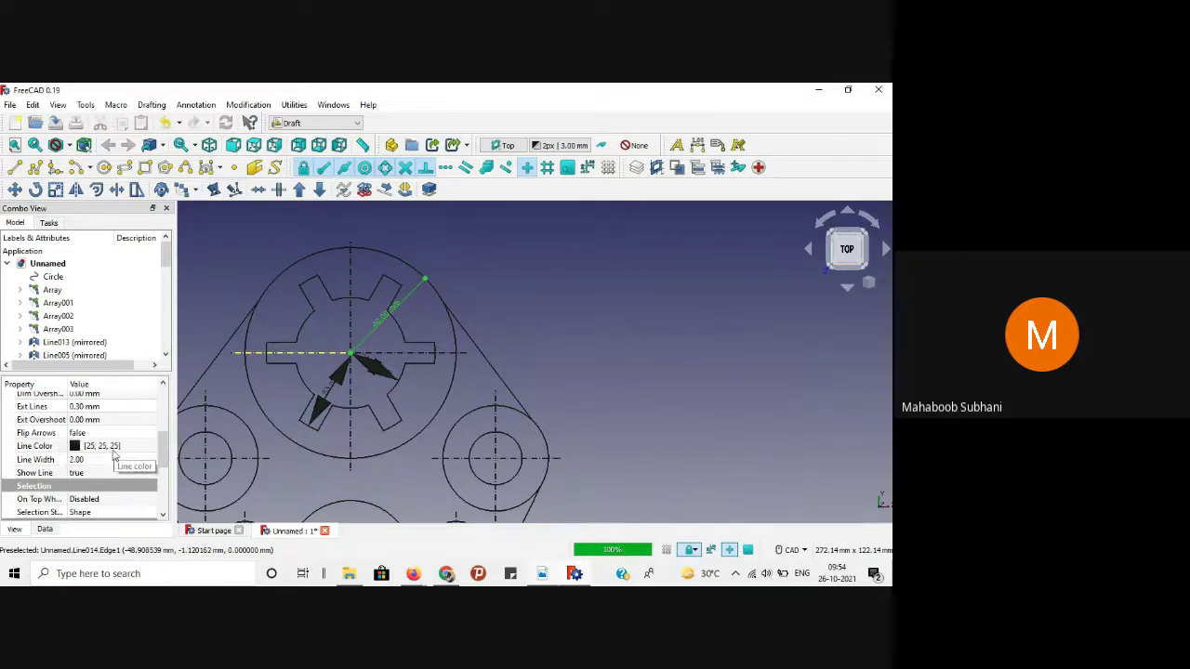
pyautogui.moveTo(168, 449); pyautogui.dragTo(167, 470)
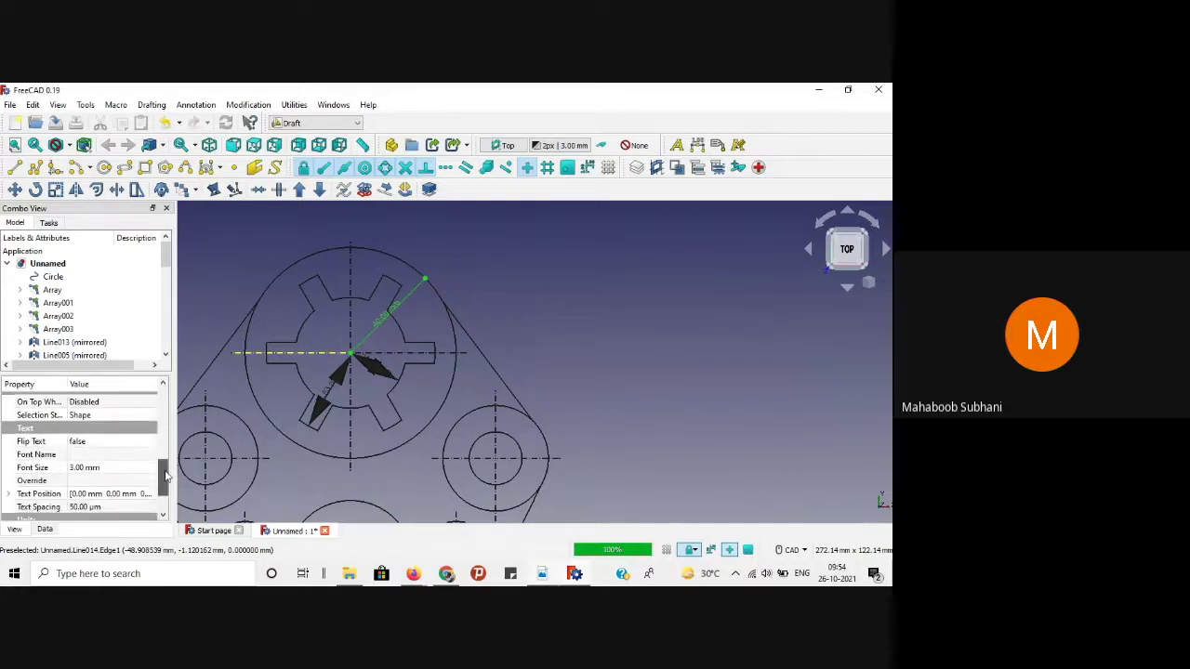
pyautogui.click(125, 465)
pyautogui.write('5')
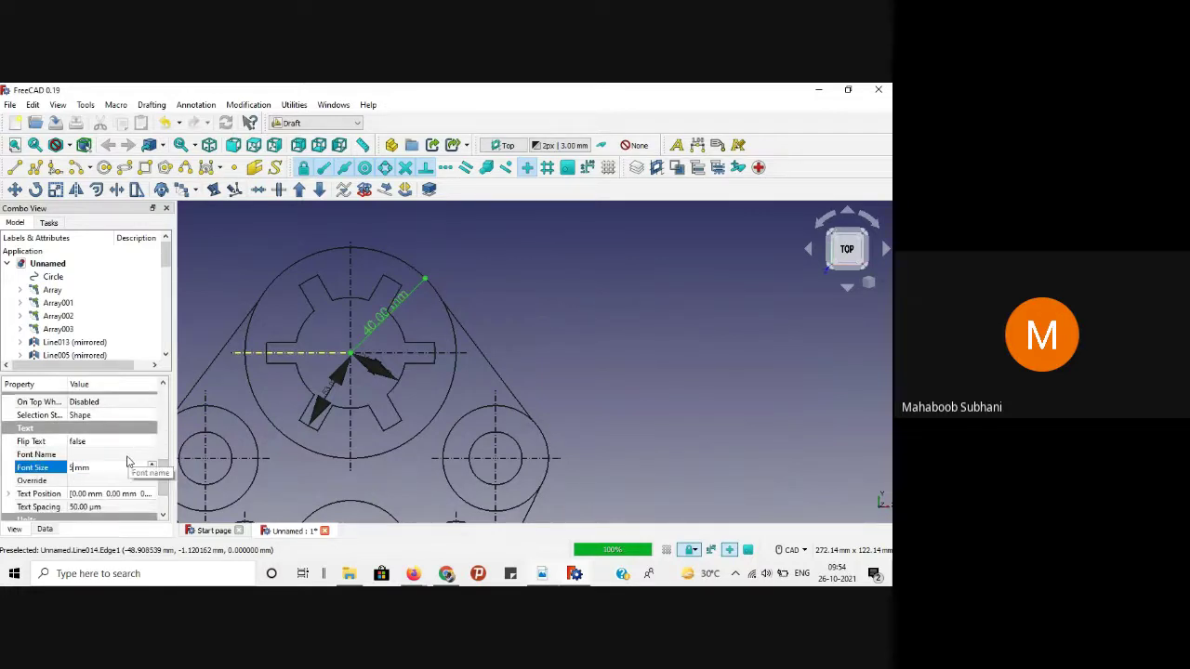
pyautogui.press('Return')
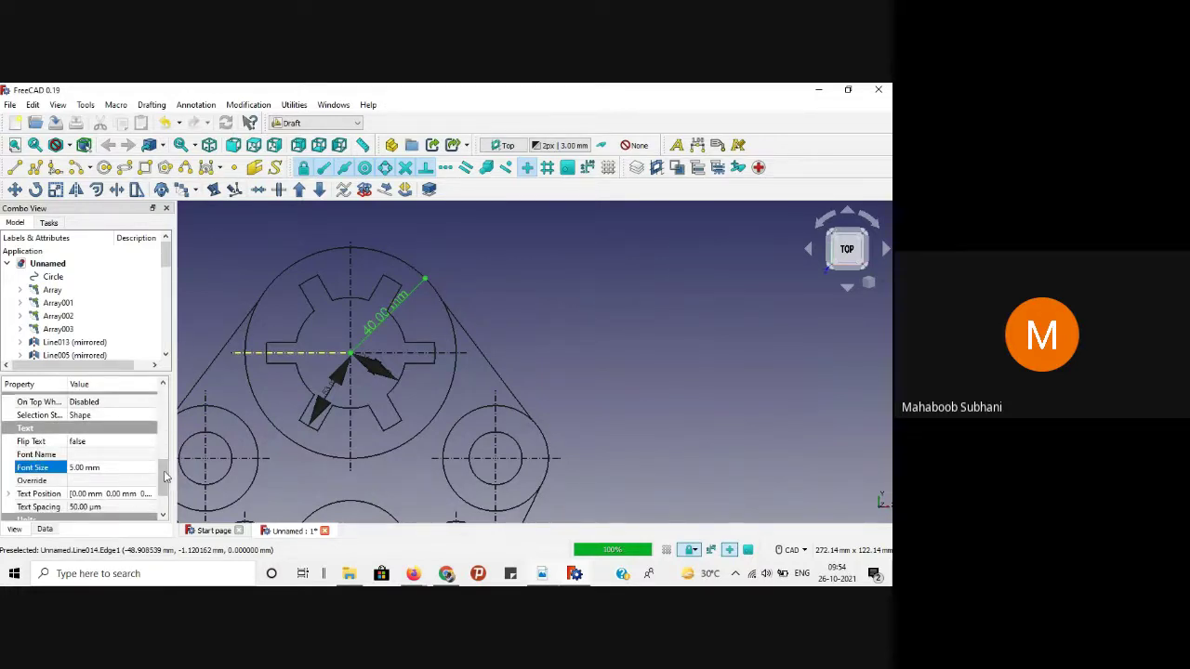
# Step: Turn off the unit display for the large circle's radius dimension
pyautogui.scroll(-1, 107, 502)
pyautogui.click(53, 503)
pyautogui.click(98, 504)
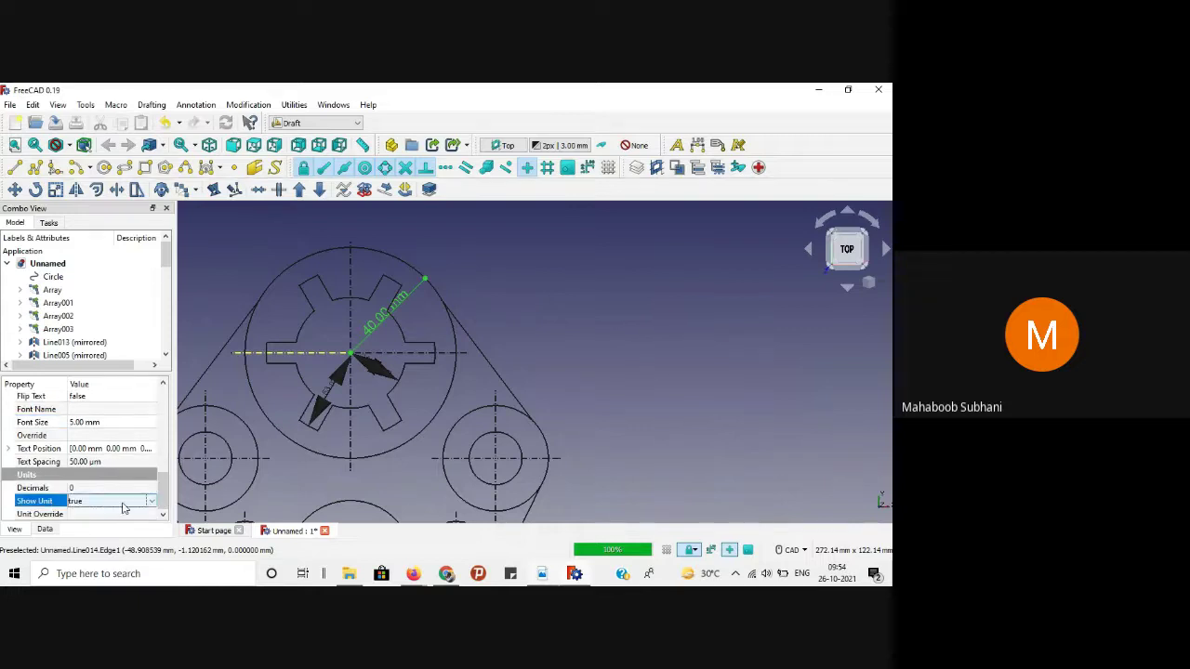
pyautogui.click(146, 504)
pyautogui.click(91, 512)
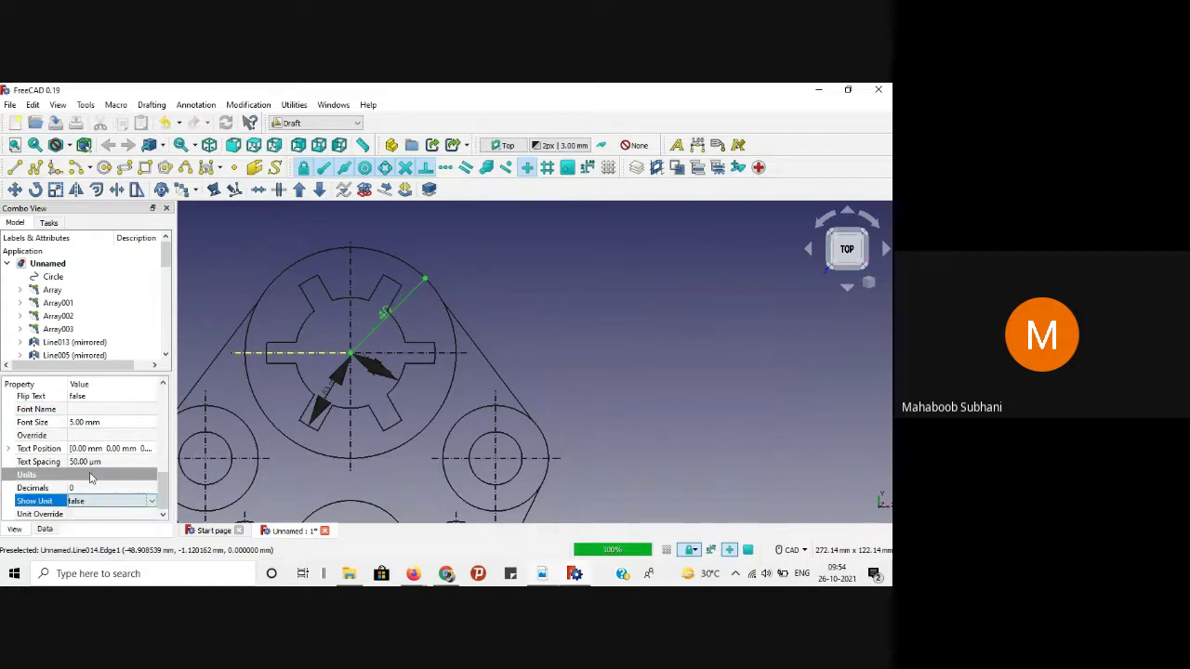
# Step: Check the radius label in the FreeCAD.pdf drawing and override the large circle's dimension text with R40
pyautogui.click(544, 574)
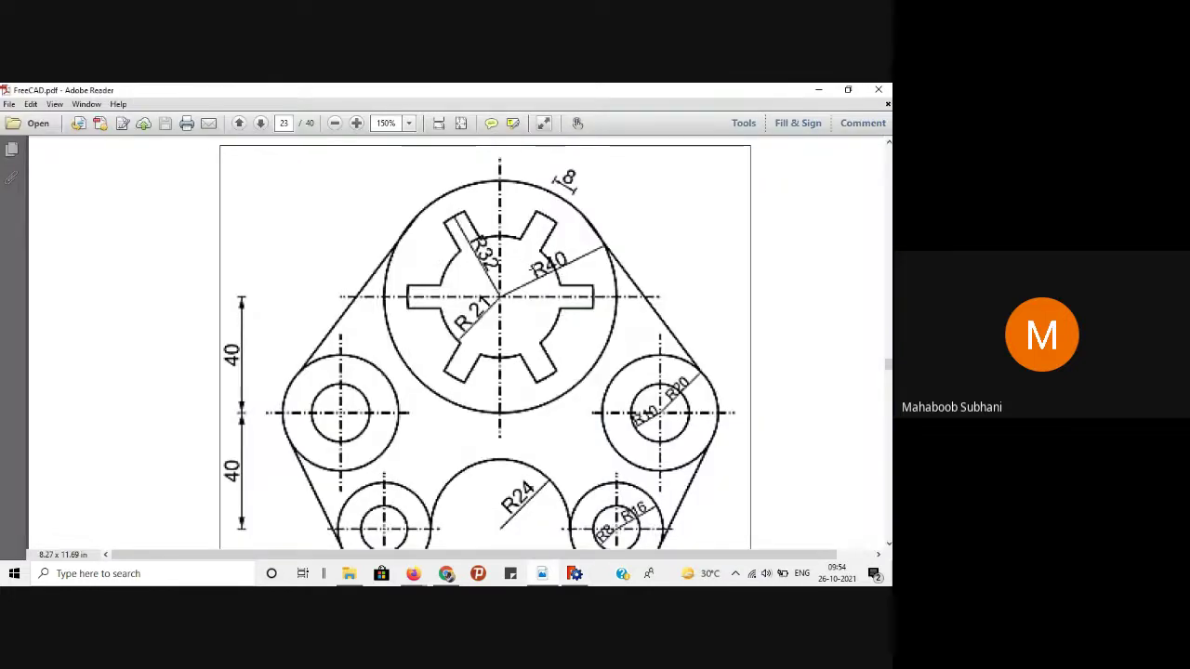
pyautogui.click(817, 89)
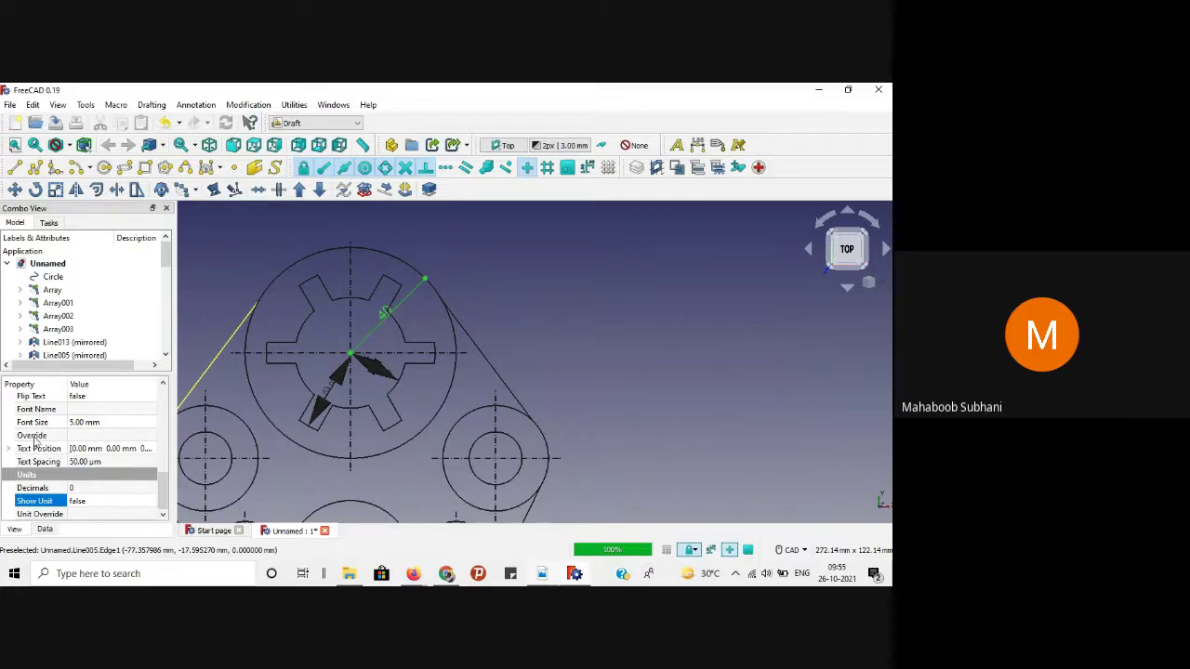
pyautogui.click(84, 434)
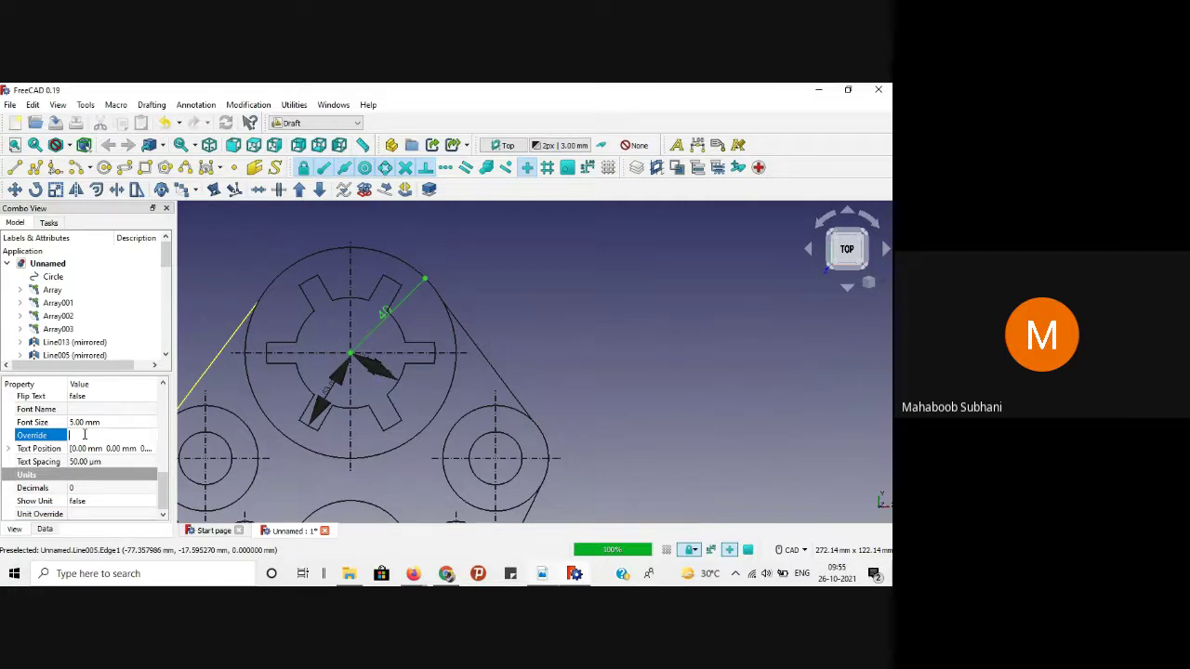
pyautogui.write('R40')
pyautogui.press('Return')
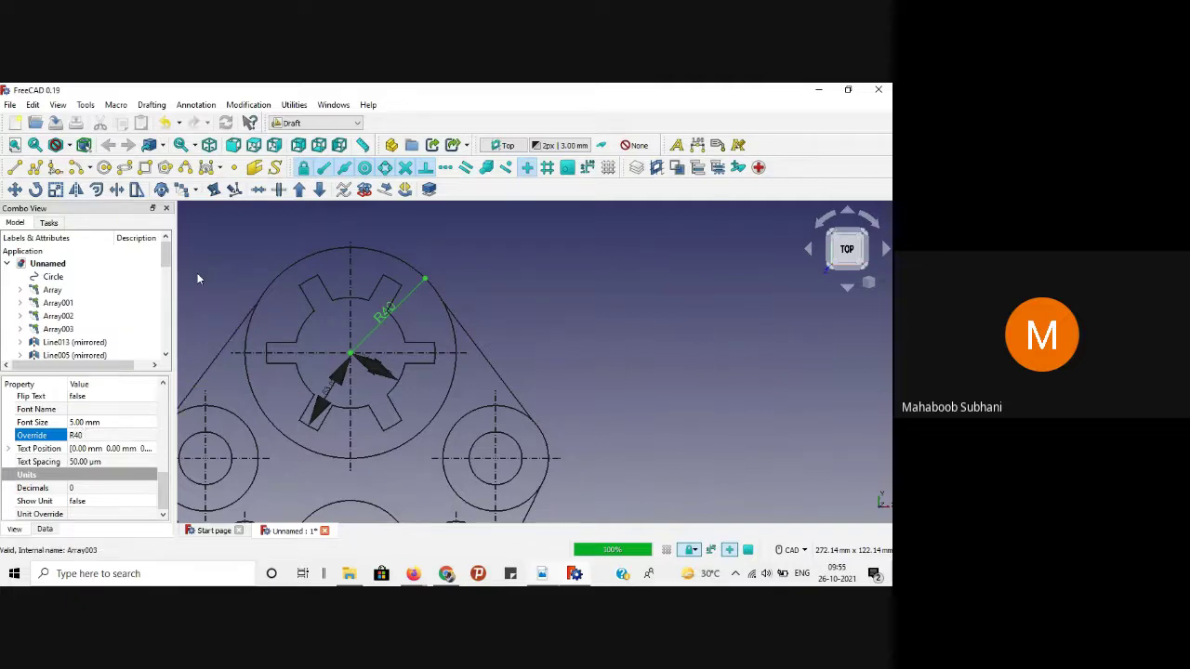
pyautogui.click(263, 282)
# Step: Add a radius dimension to the outer circle of the upper-right boss, pointing up and right from its centre
pyautogui.scroll(-1, 657, 345)
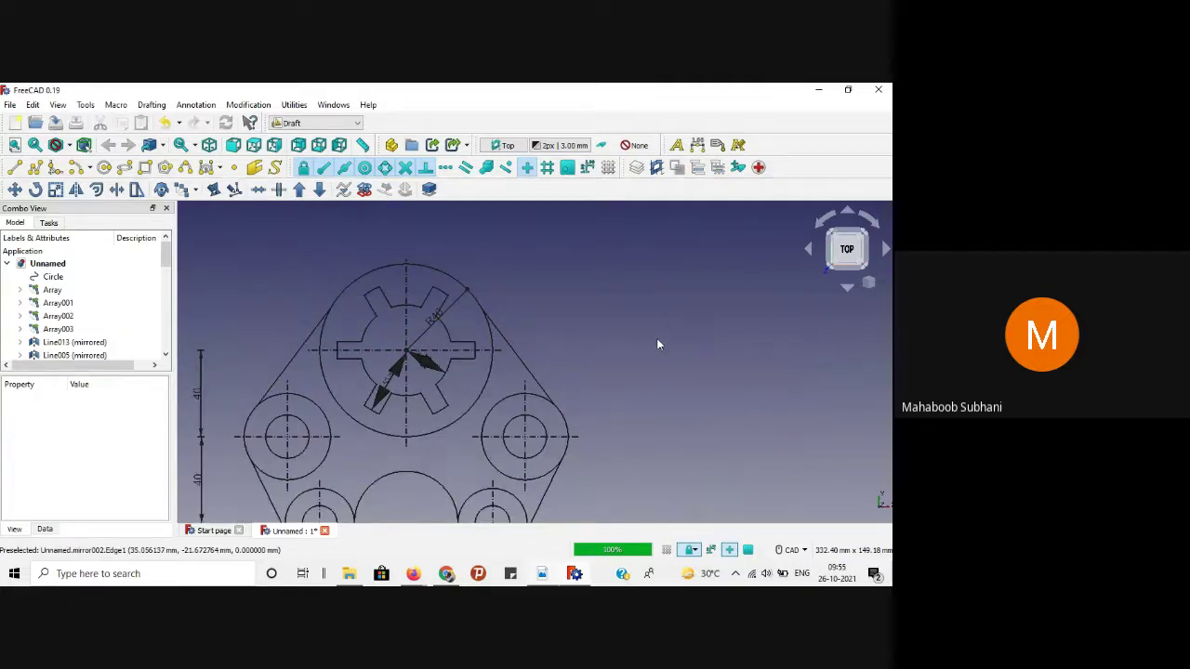
pyautogui.scroll(2, 452, 316)
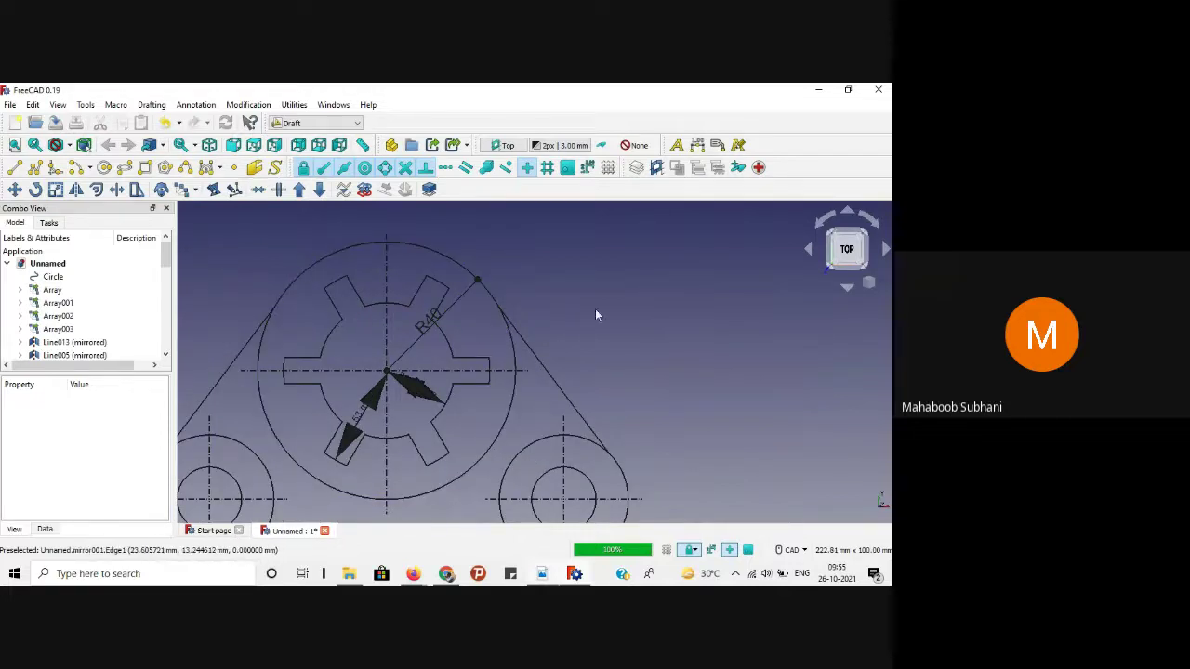
pyautogui.scroll(-2, 631, 305)
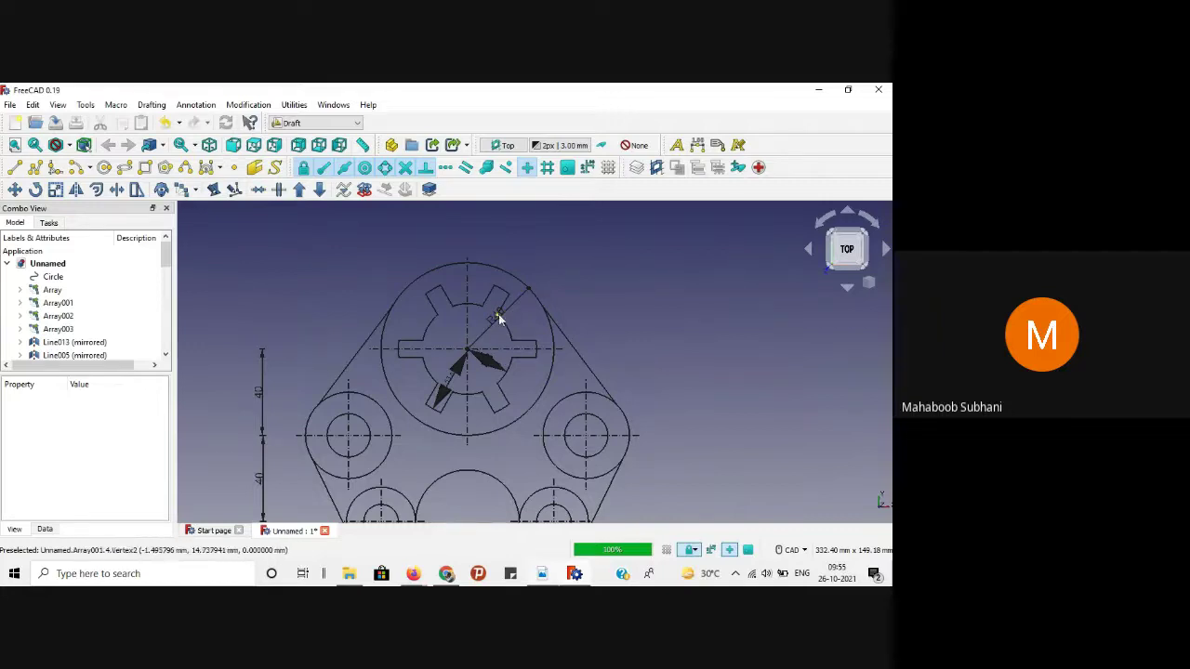
pyautogui.scroll(2, 502, 317)
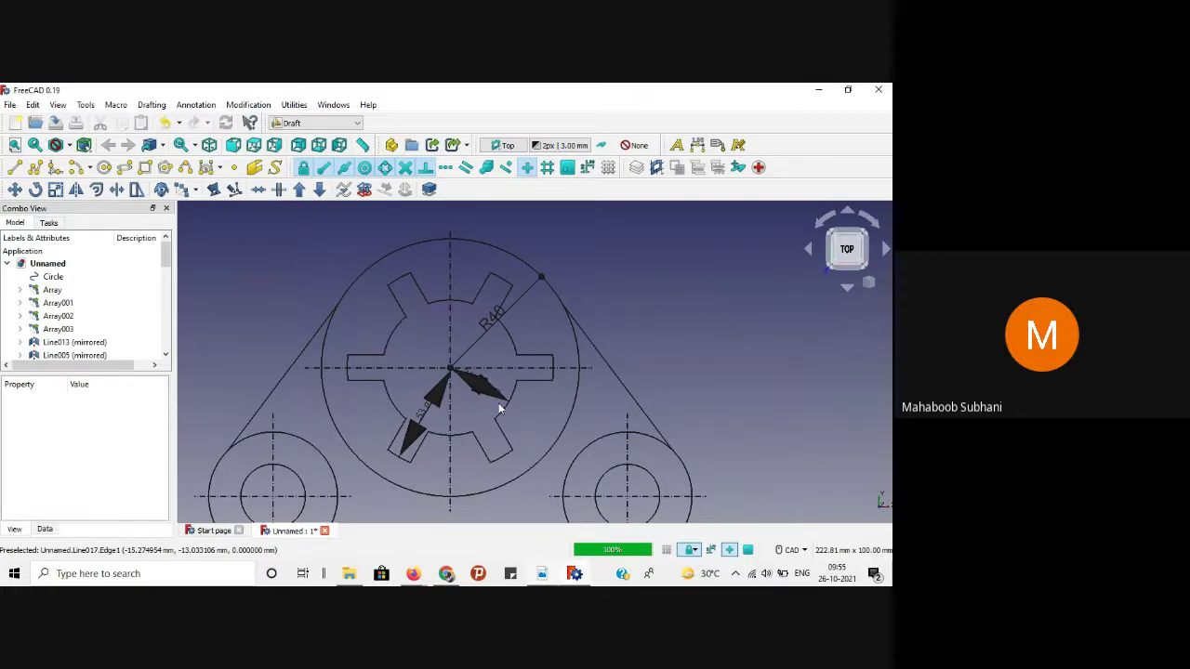
pyautogui.scroll(-3, 529, 398)
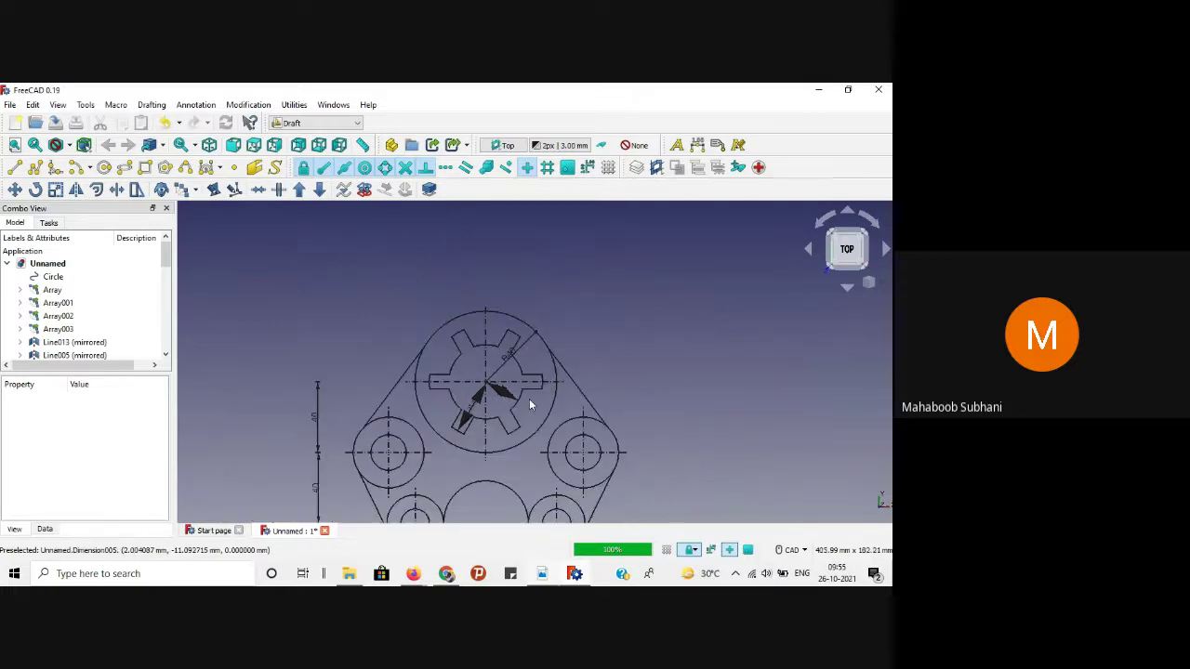
pyautogui.scroll(6, 557, 446)
pyautogui.scroll(-2, 567, 463)
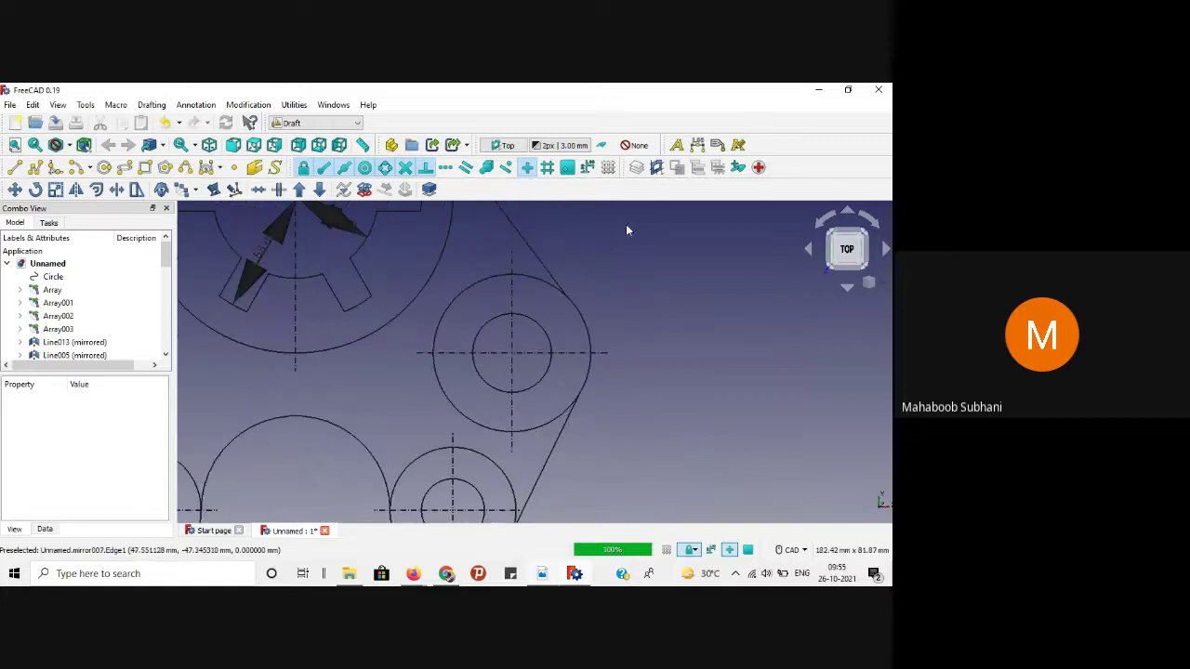
pyautogui.click(697, 145)
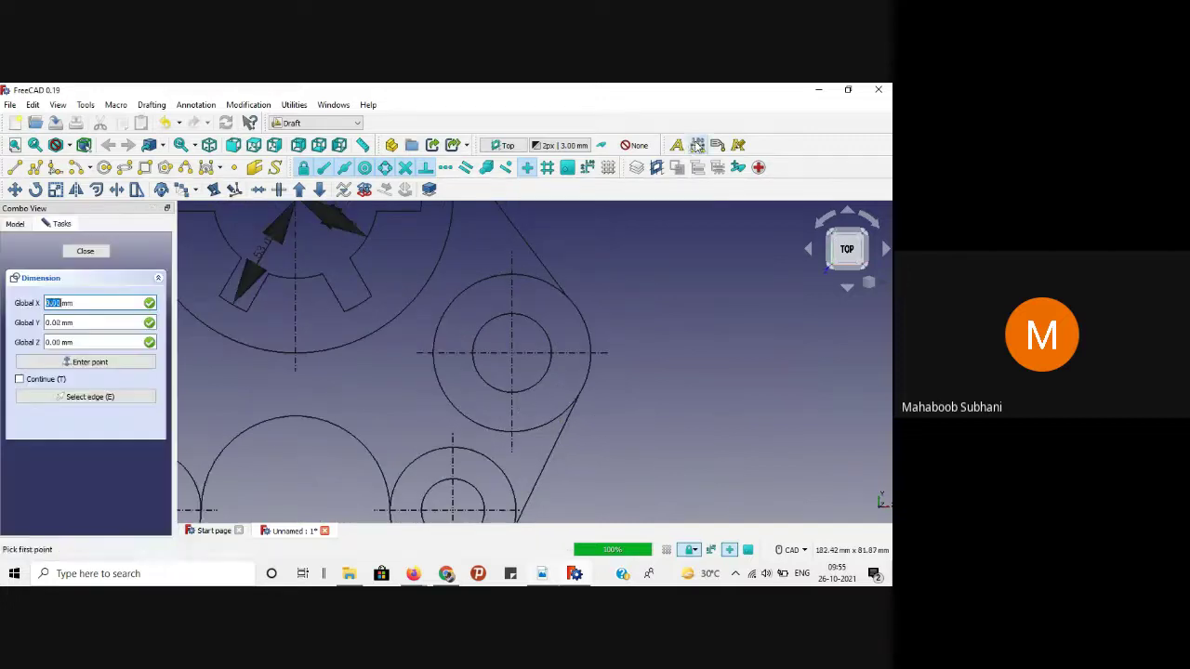
pyautogui.keyDown('alt'); pyautogui.click(535, 278); pyautogui.keyUp('alt')
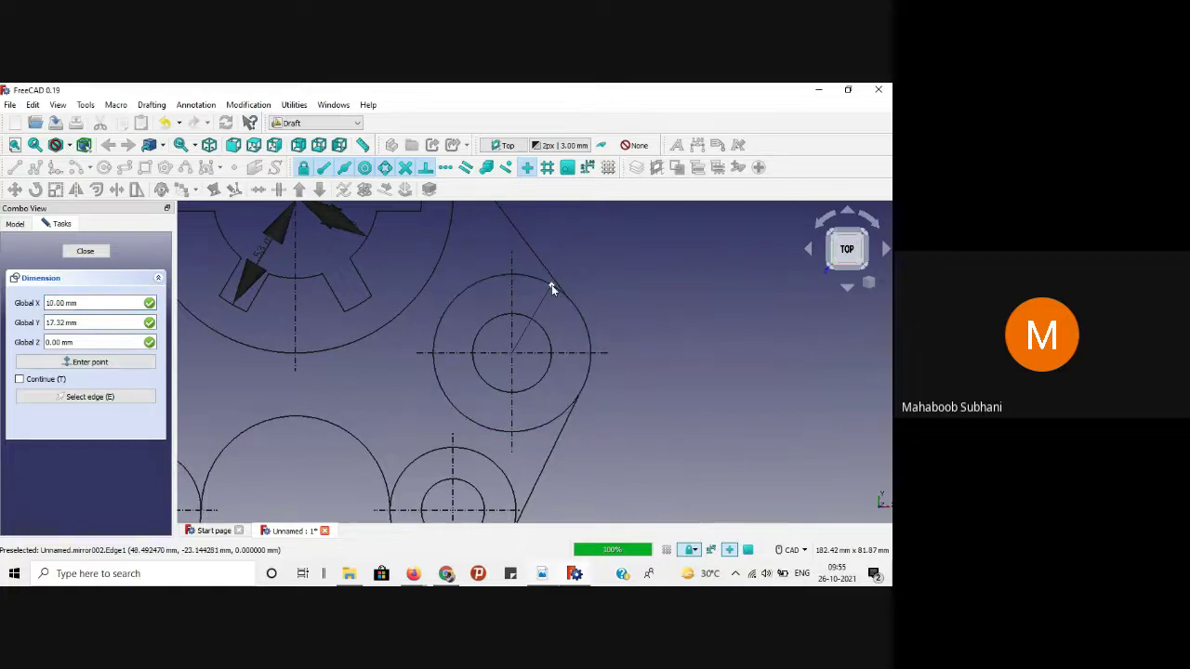
pyautogui.click(551, 284)
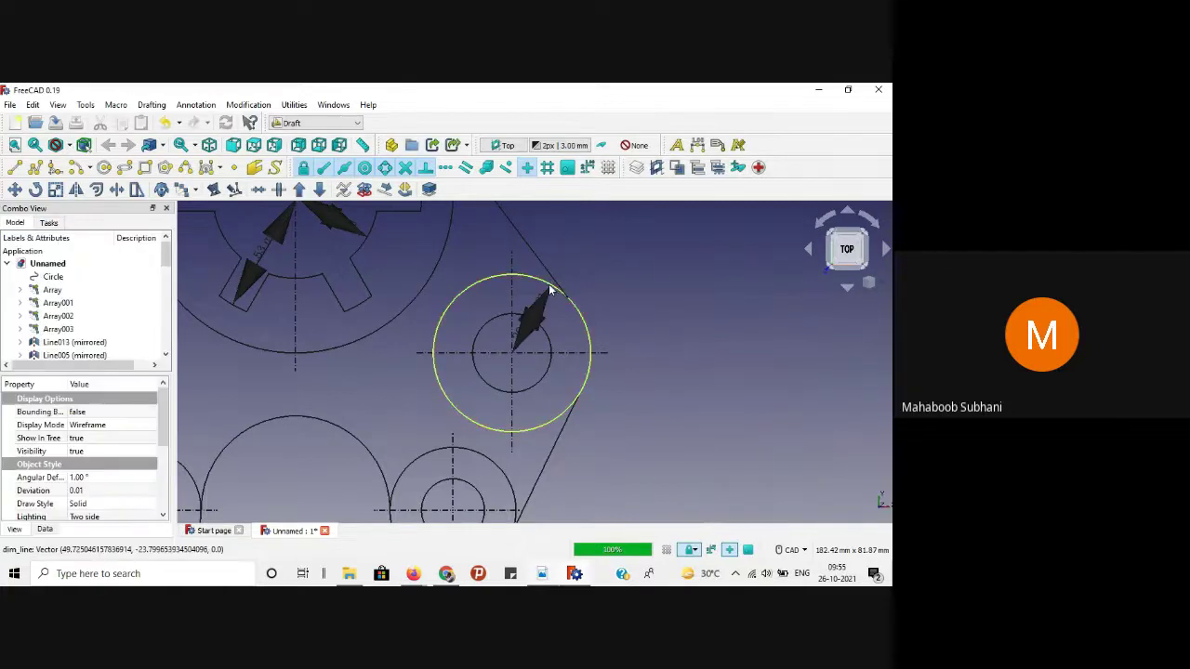
pyautogui.click(697, 145)
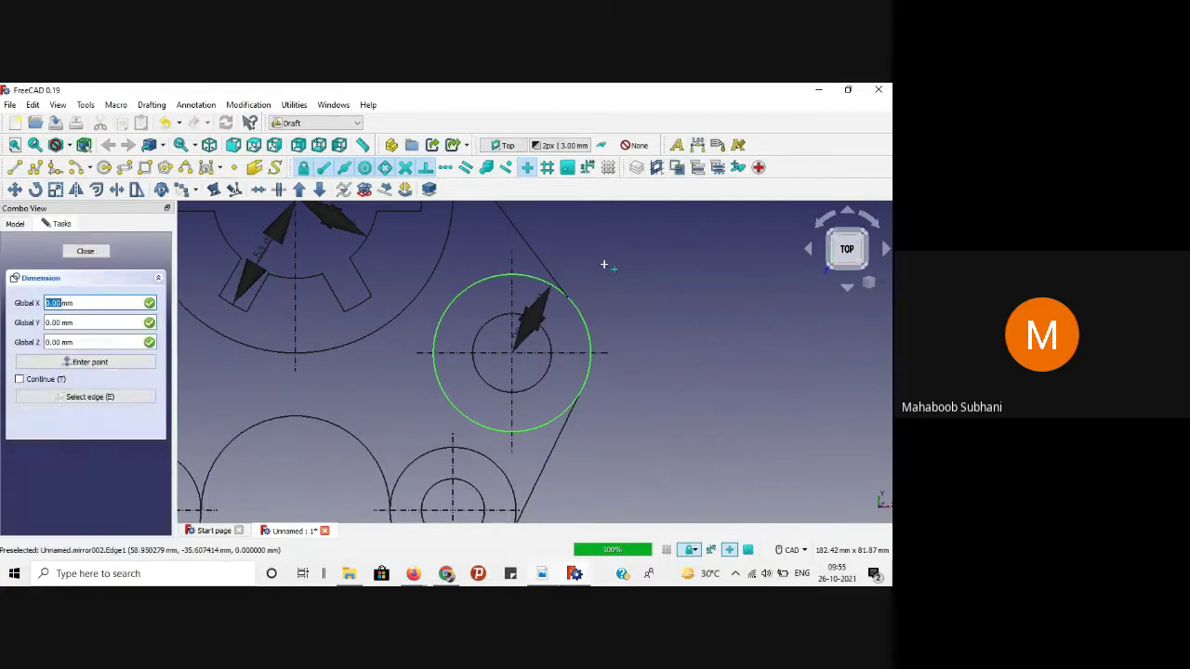
pyautogui.click(536, 383)
pyautogui.click(535, 389)
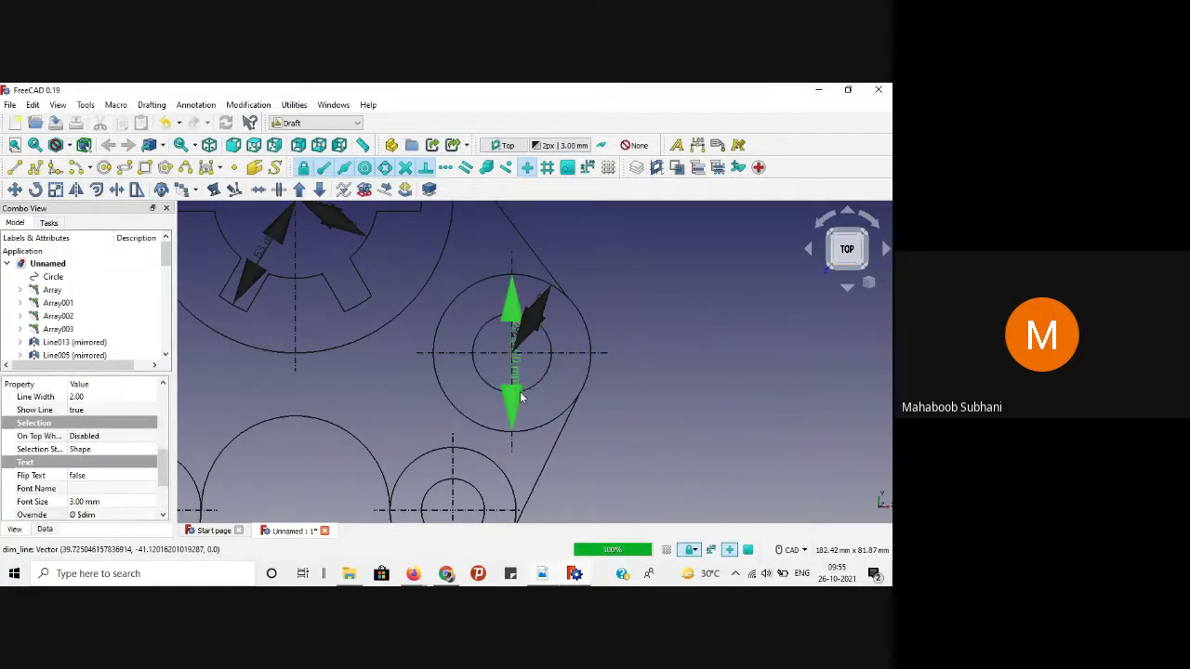
pyautogui.press('Delete')
pyautogui.click(697, 146)
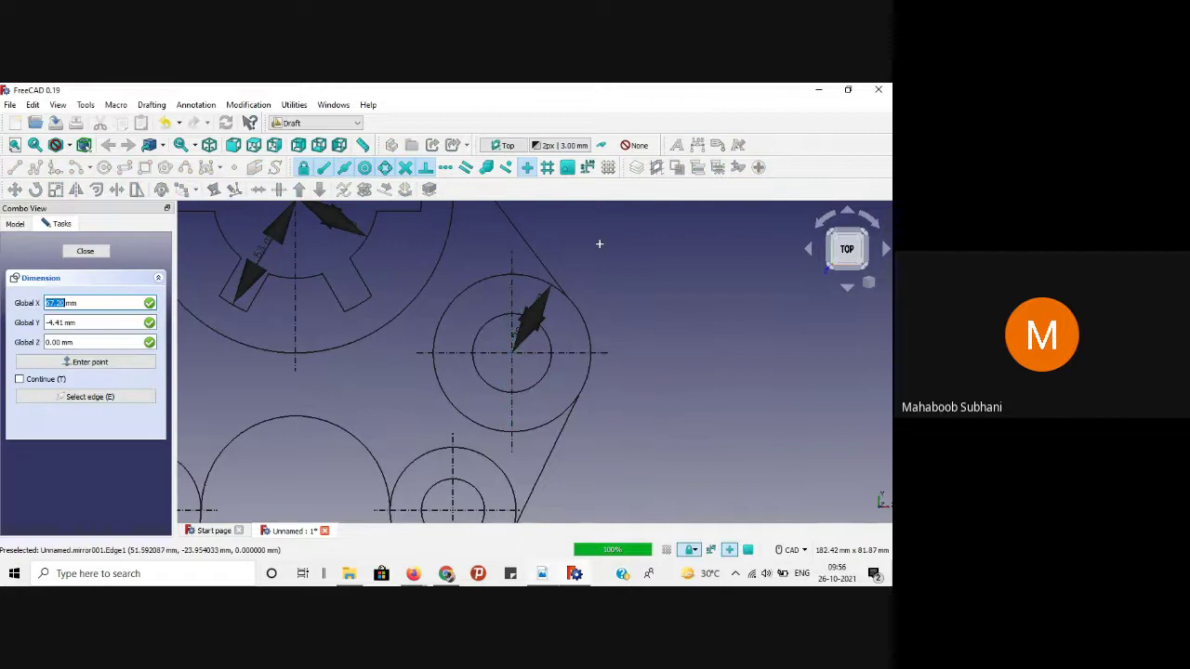
pyautogui.click(540, 382)
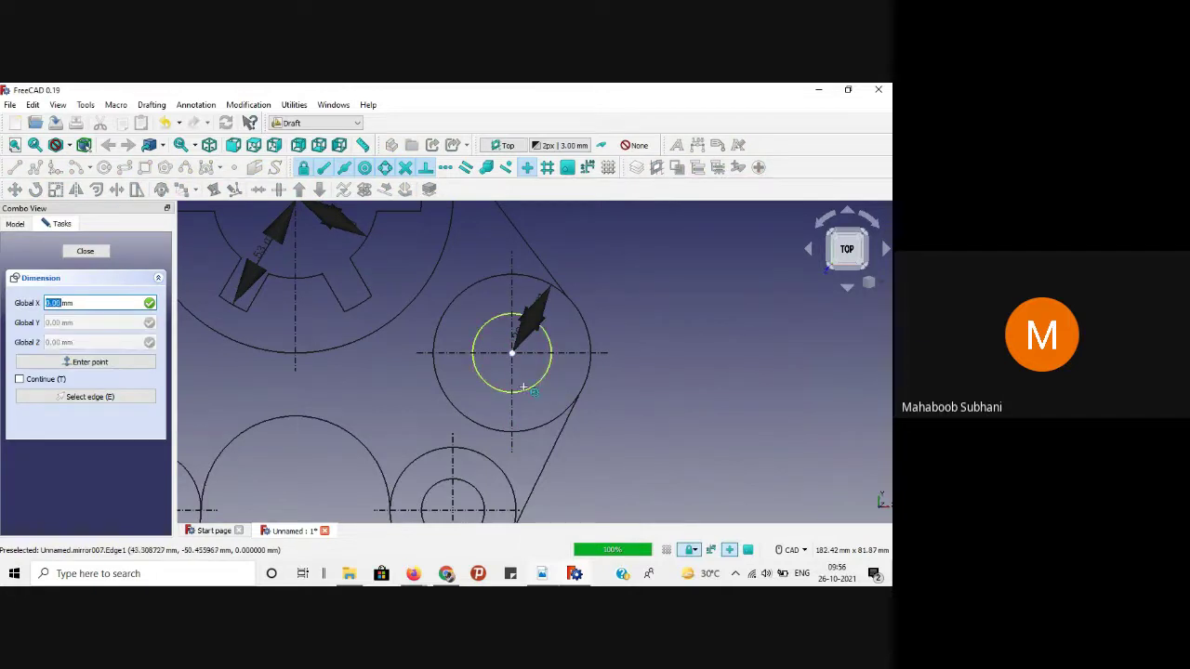
pyautogui.click(534, 388)
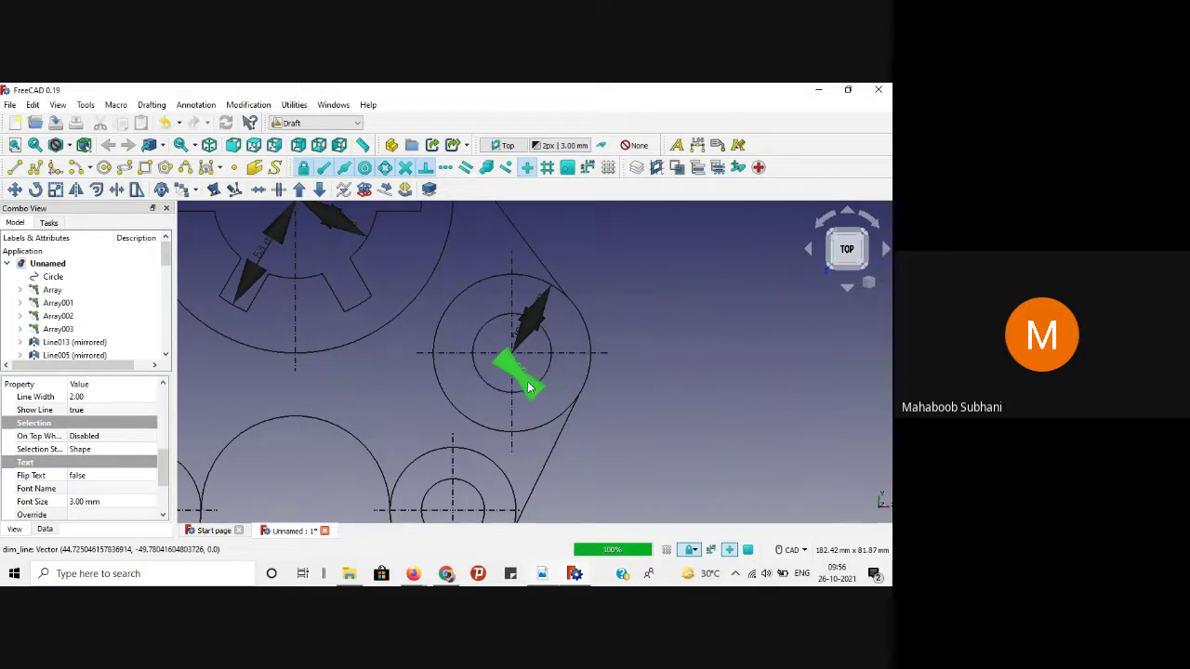
pyautogui.click(528, 386)
# Step: Add a radius dimension to the inner circle of the upper-right boss, pointing down and right from its centre
pyautogui.click(697, 146)
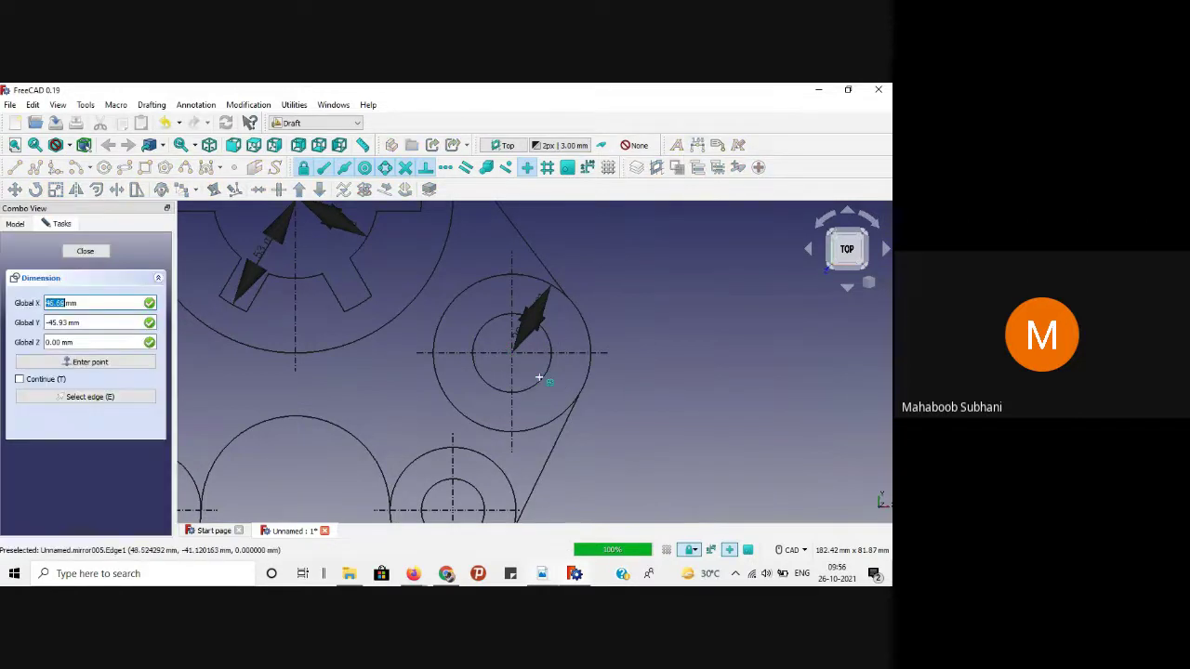
pyautogui.click(537, 382)
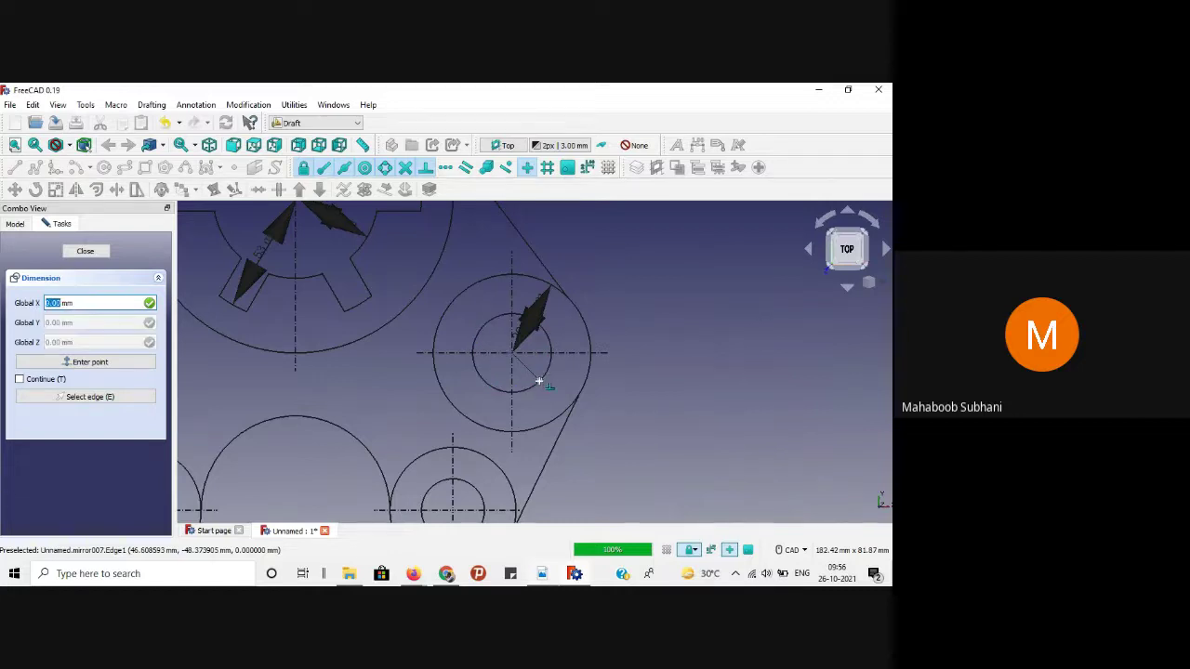
pyautogui.click(539, 382)
# Step: Add a radius dimension to the outer circle of the lower-right boss, pointing up and right from its centre
pyautogui.scroll(-3, 661, 288)
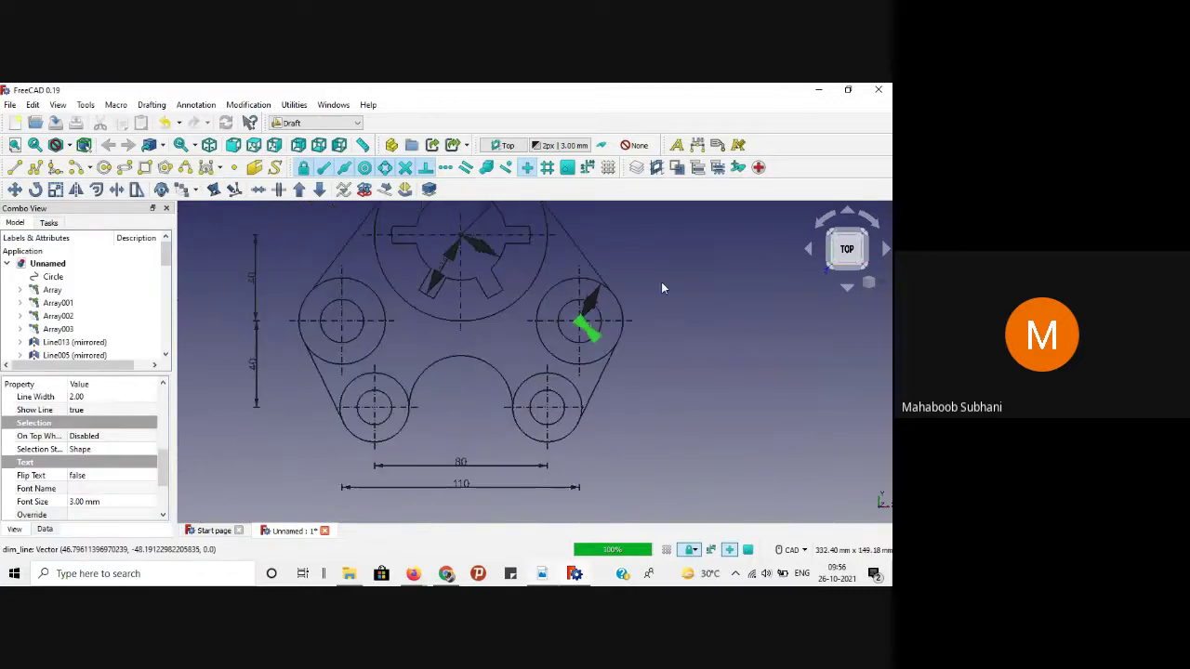
pyautogui.click(697, 146)
pyautogui.scroll(3, 547, 393)
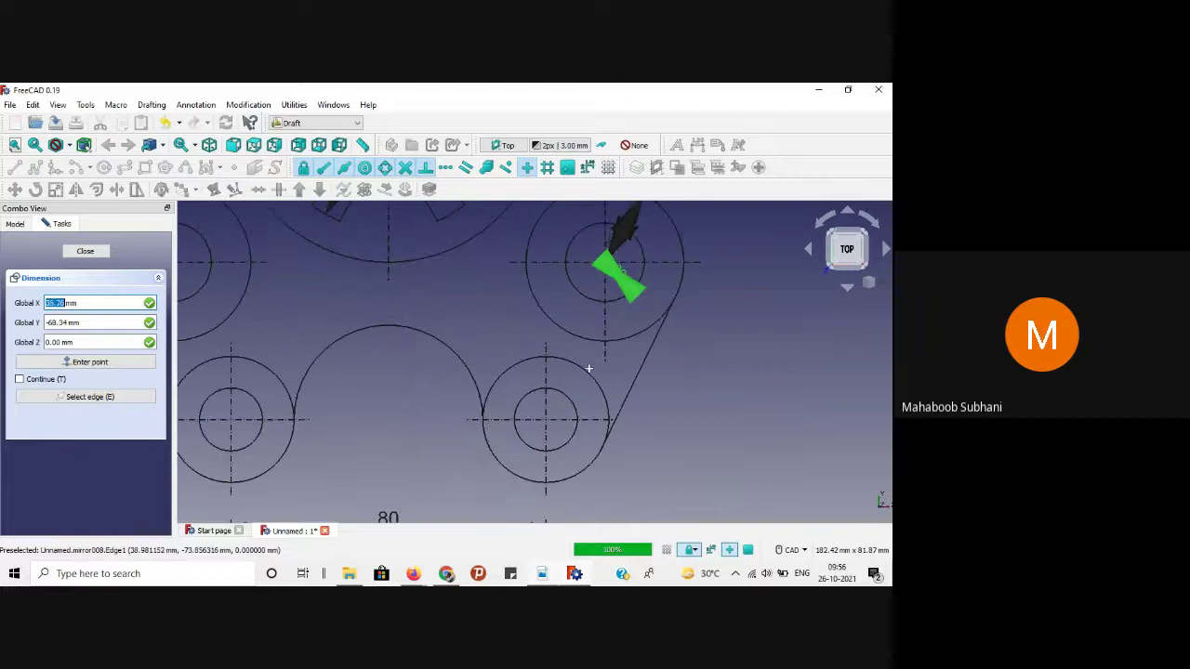
pyautogui.click(570, 363)
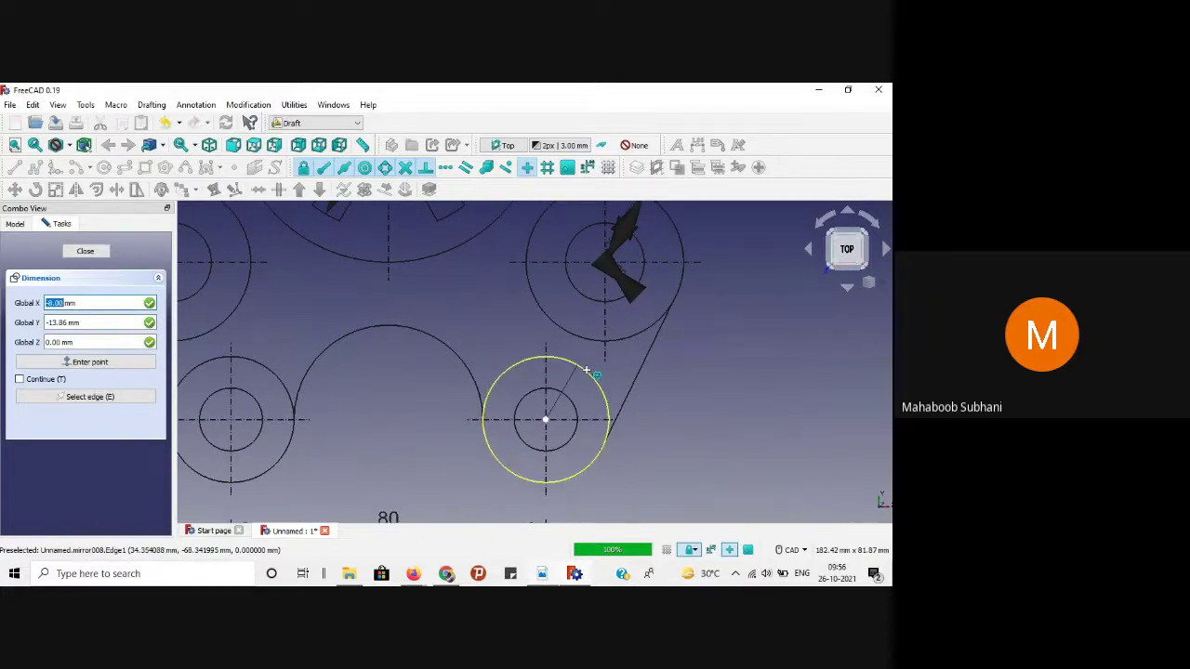
pyautogui.click(582, 371)
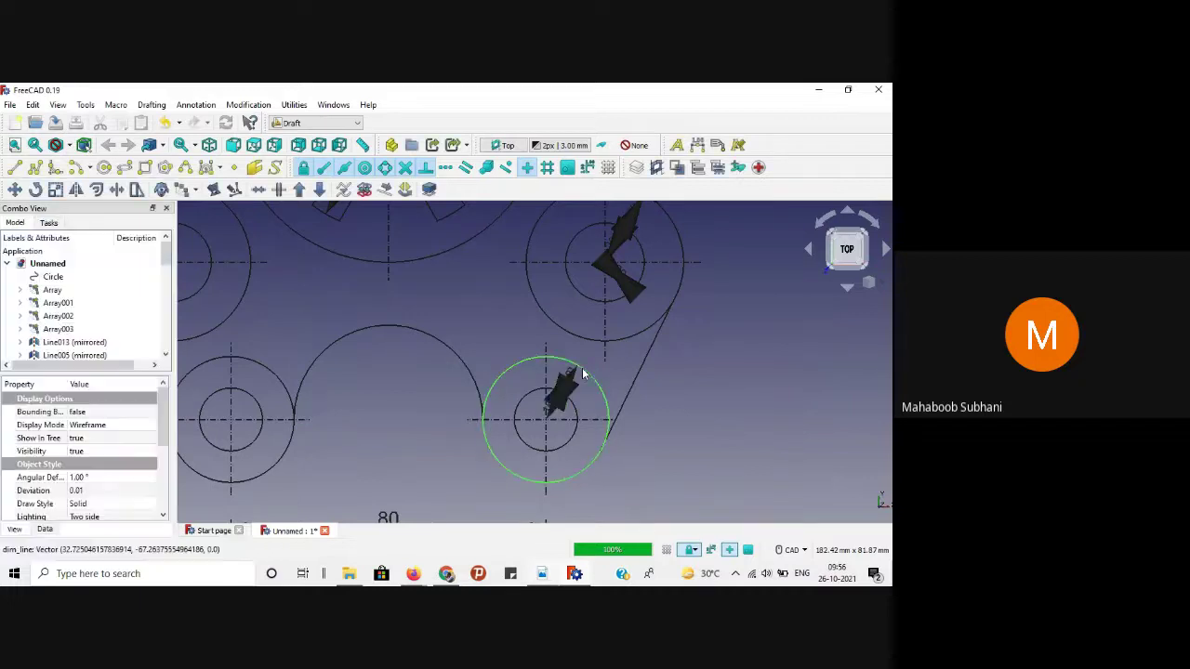
pyautogui.click(697, 145)
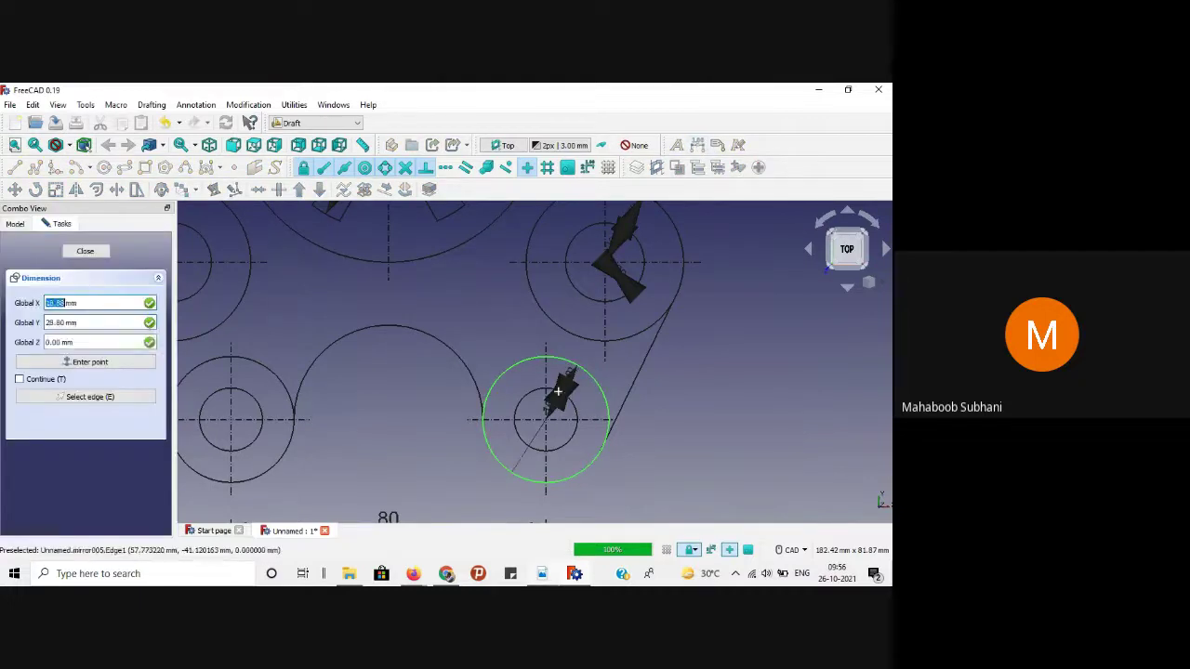
pyautogui.click(512, 420)
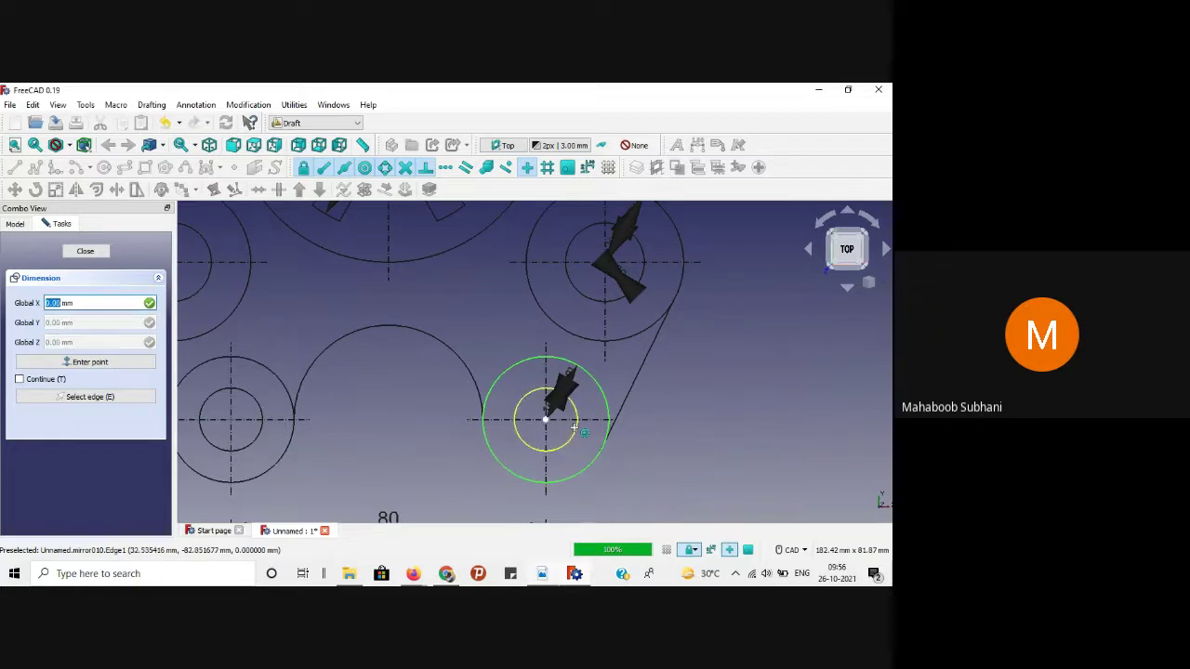
pyautogui.press('Escape')
pyautogui.click(697, 145)
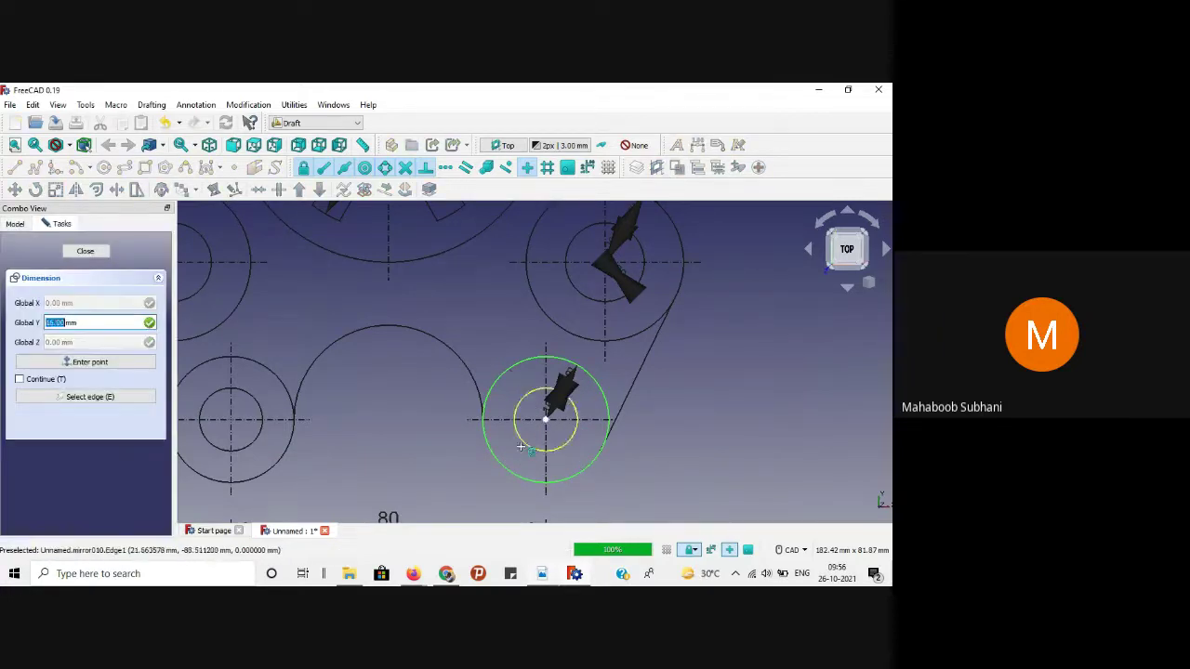
pyautogui.press('Escape')
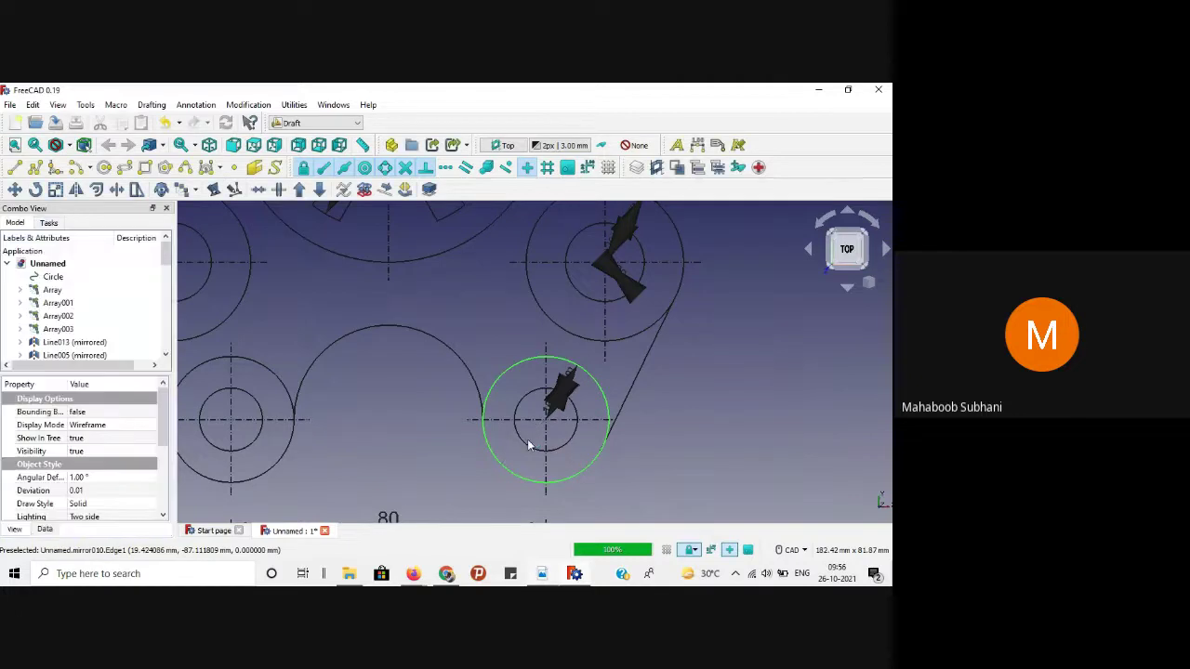
pyautogui.press('d')
pyautogui.press('i')
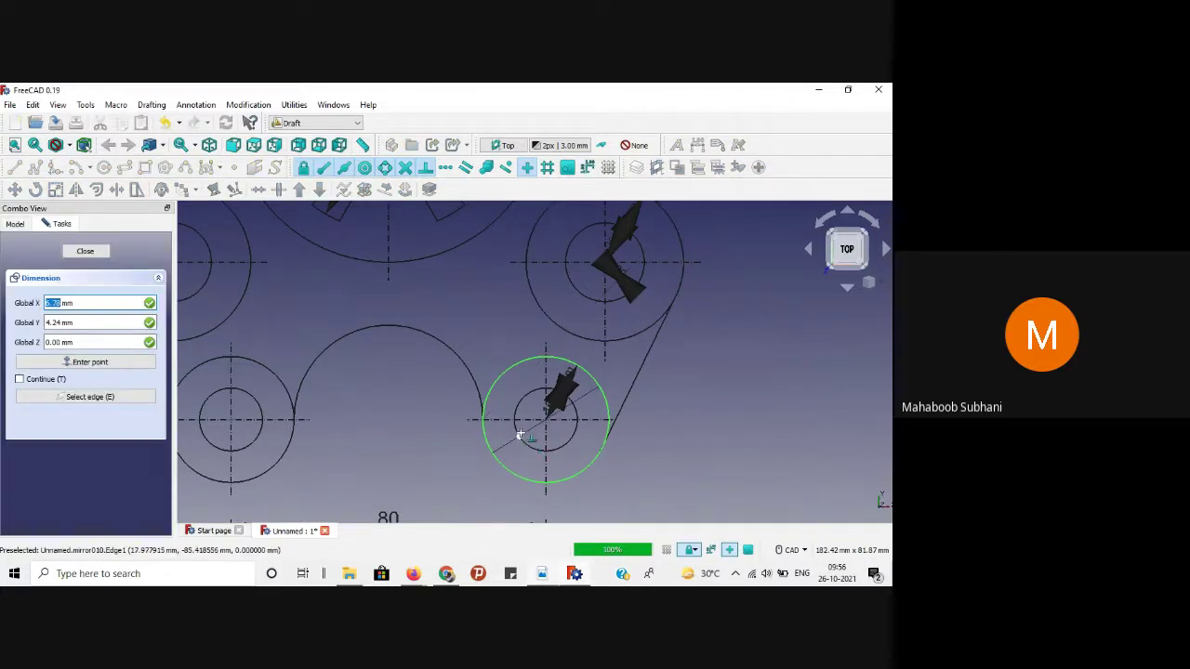
pyautogui.click(527, 444)
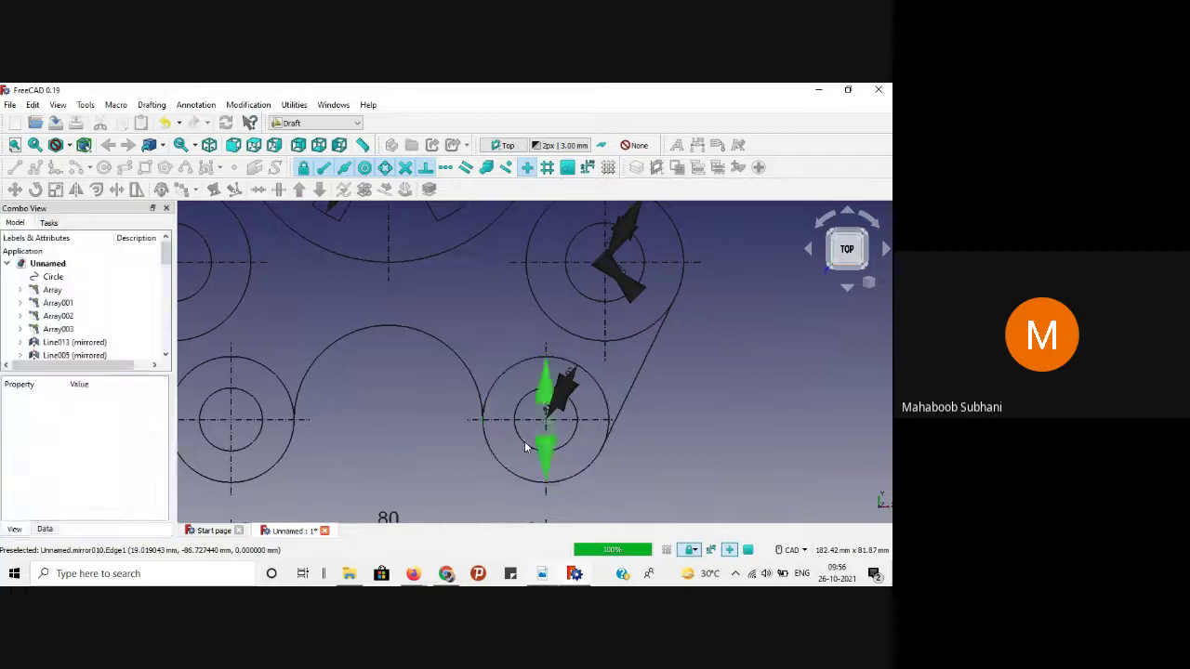
pyautogui.click(551, 447)
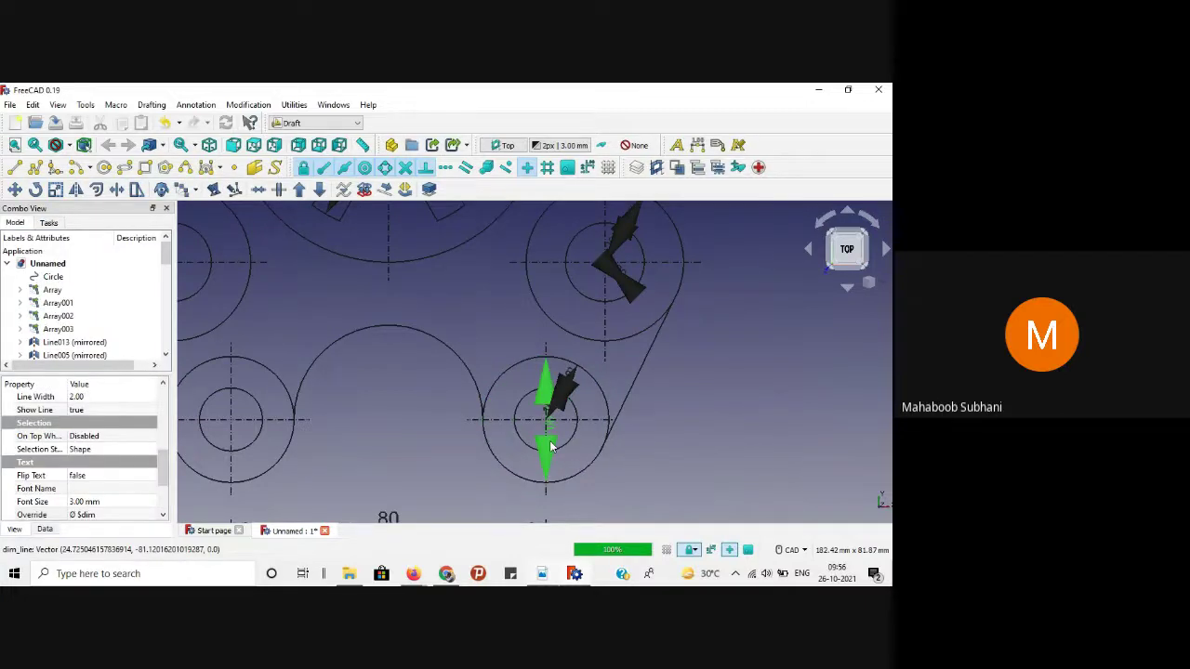
pyautogui.press('Delete')
# Step: Add a radius dimension to the inner circle of the lower-right boss, pointing down and left from its centre
pyautogui.click(697, 145)
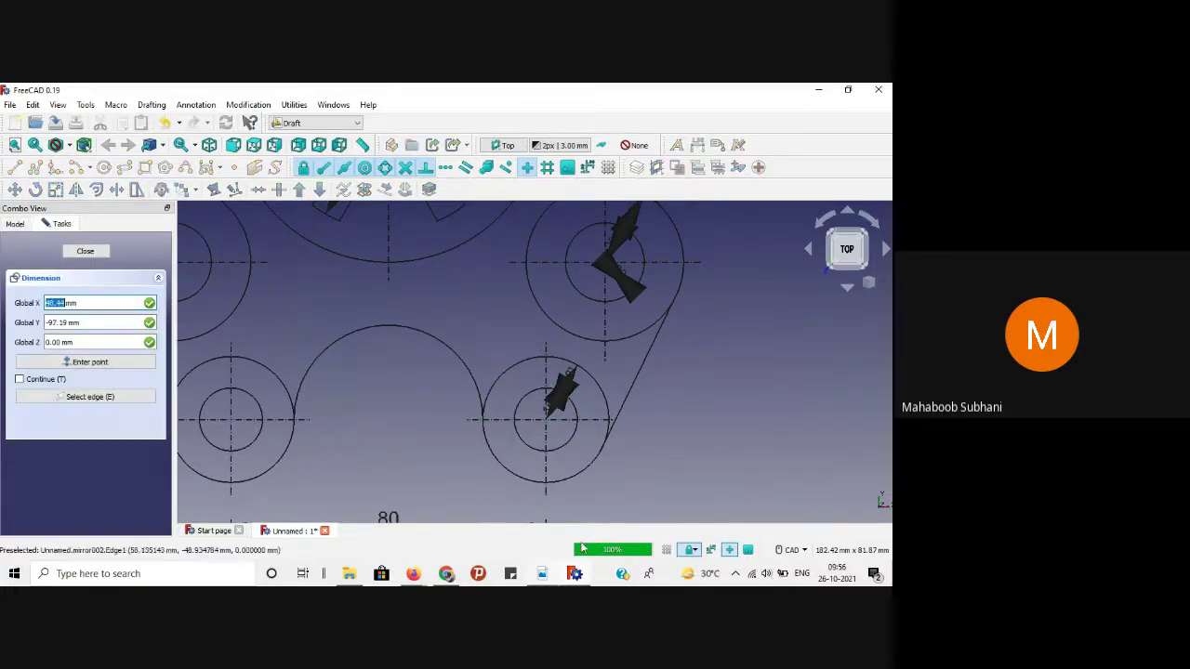
pyautogui.scroll(5, 543, 463)
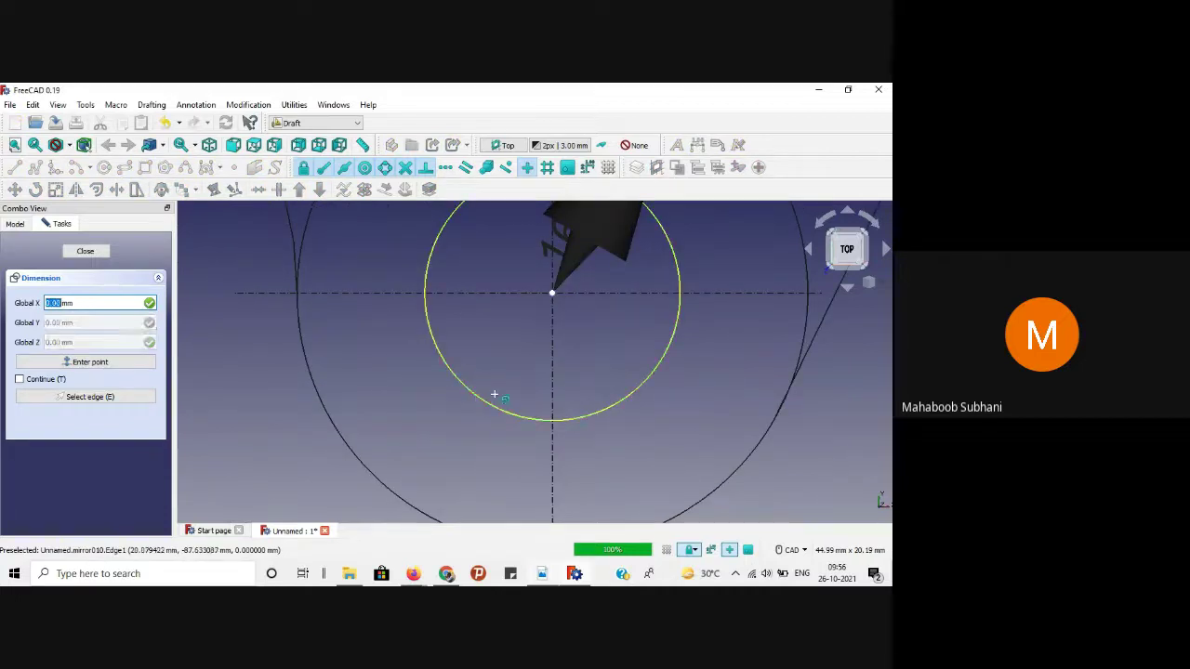
pyautogui.click(490, 395)
pyautogui.click(478, 397)
pyautogui.click(474, 395)
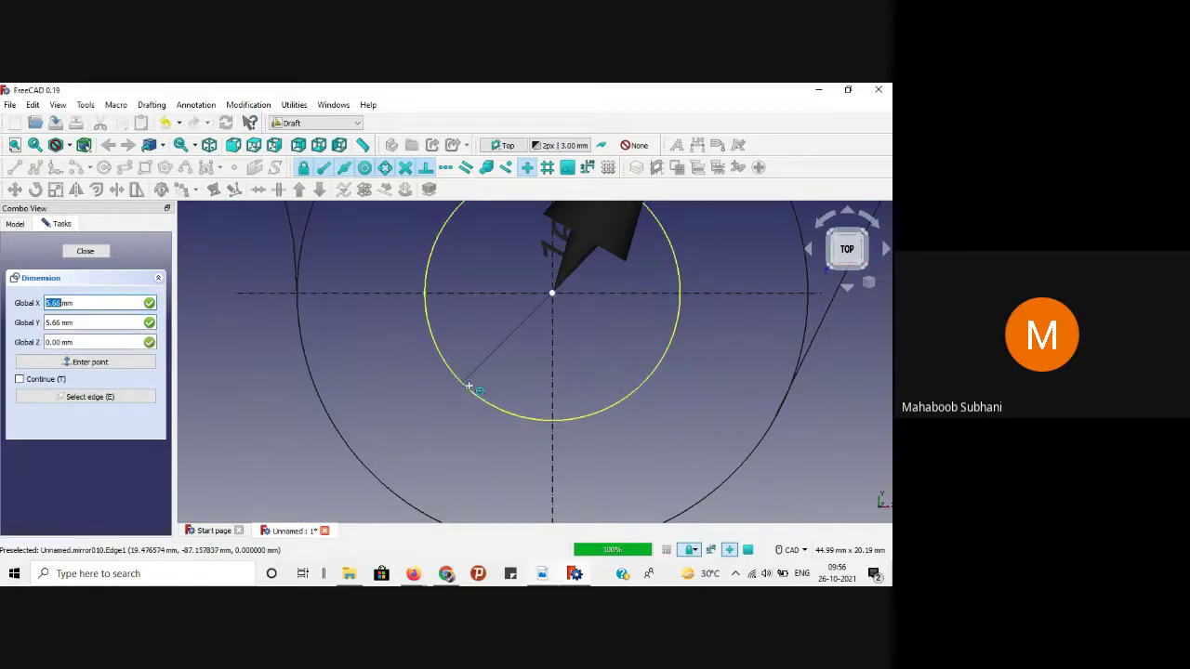
pyautogui.click(463, 388)
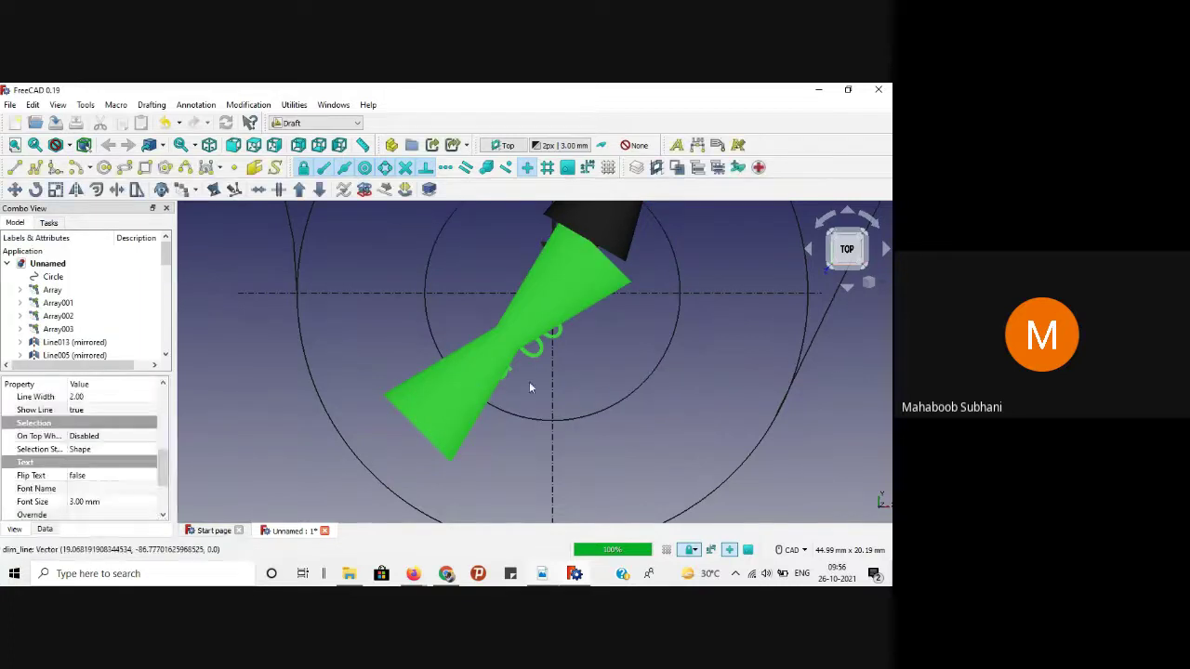
# Step: Select the six unformatted radius dimensions on the notched opening and the two right-hand bosses, and set their arrow size to 1 mm
pyautogui.scroll(-5, 529, 381)
pyautogui.scroll(5, 515, 271)
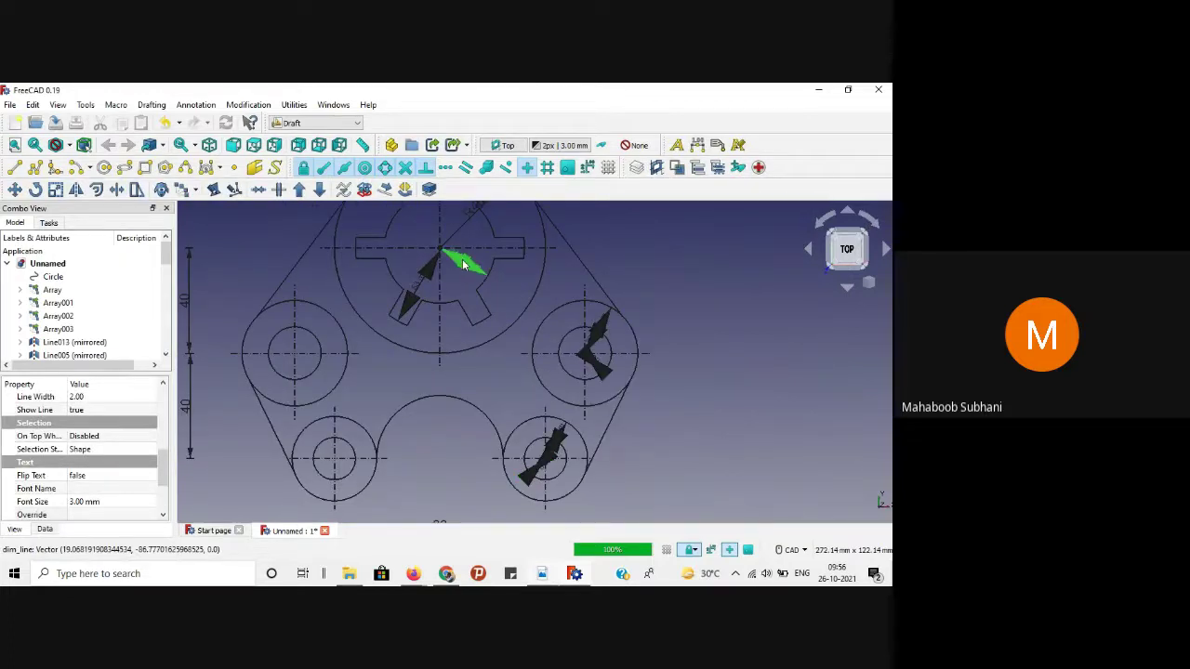
pyautogui.click(435, 271)
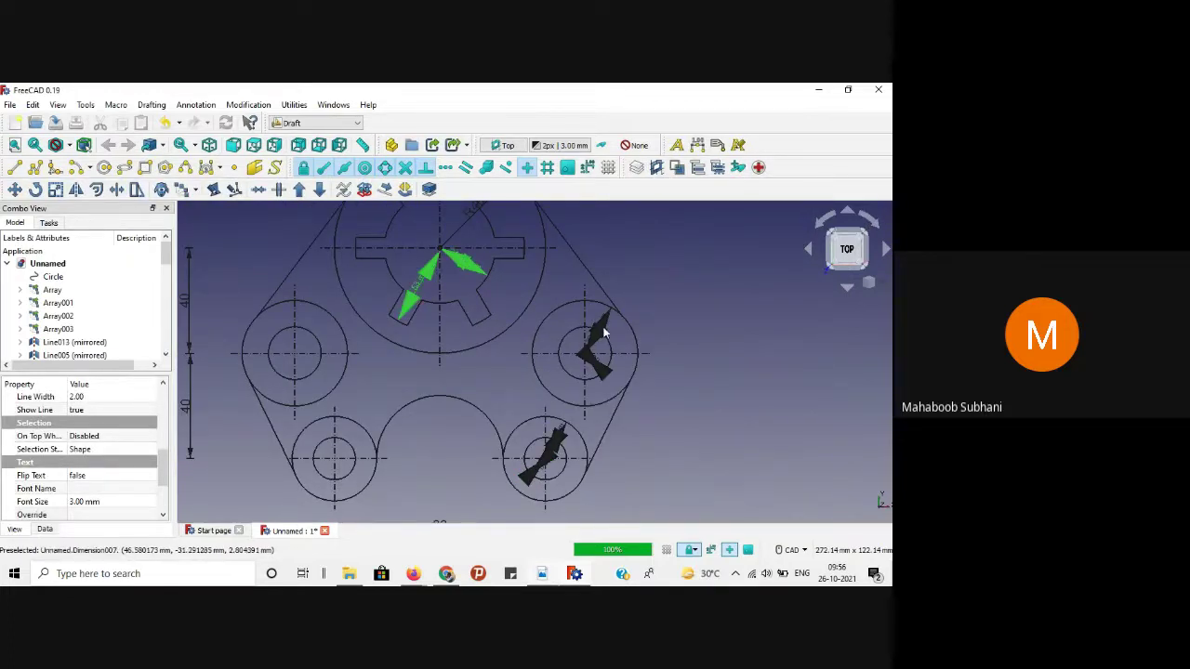
pyautogui.click(595, 362)
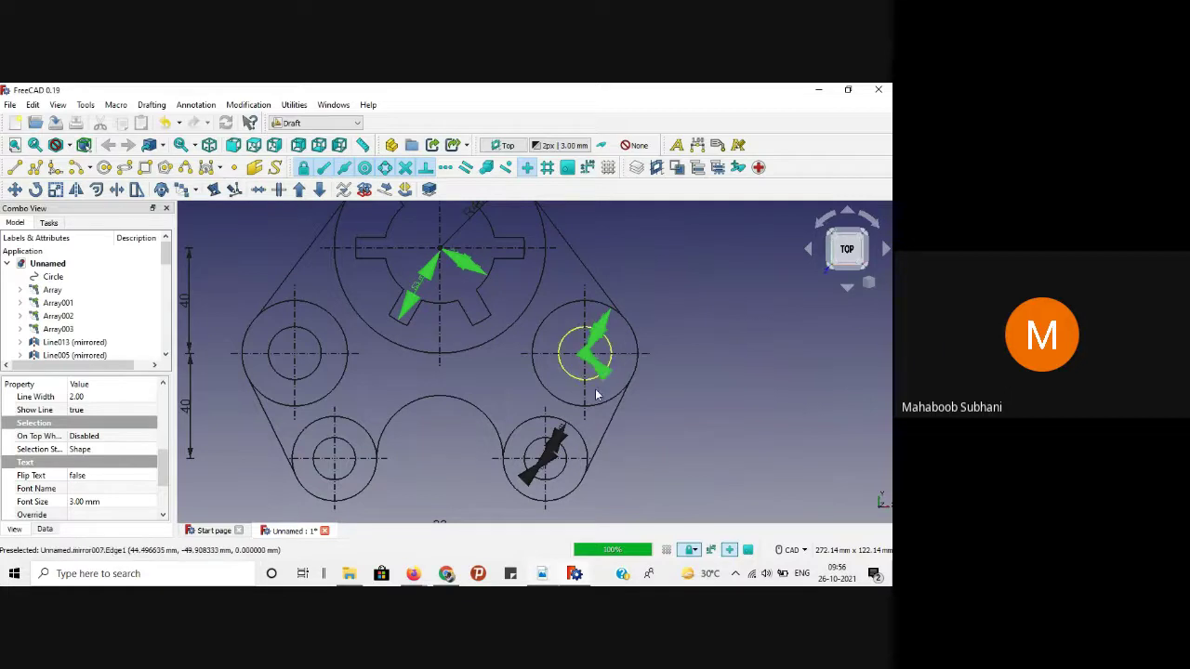
pyautogui.click(535, 479)
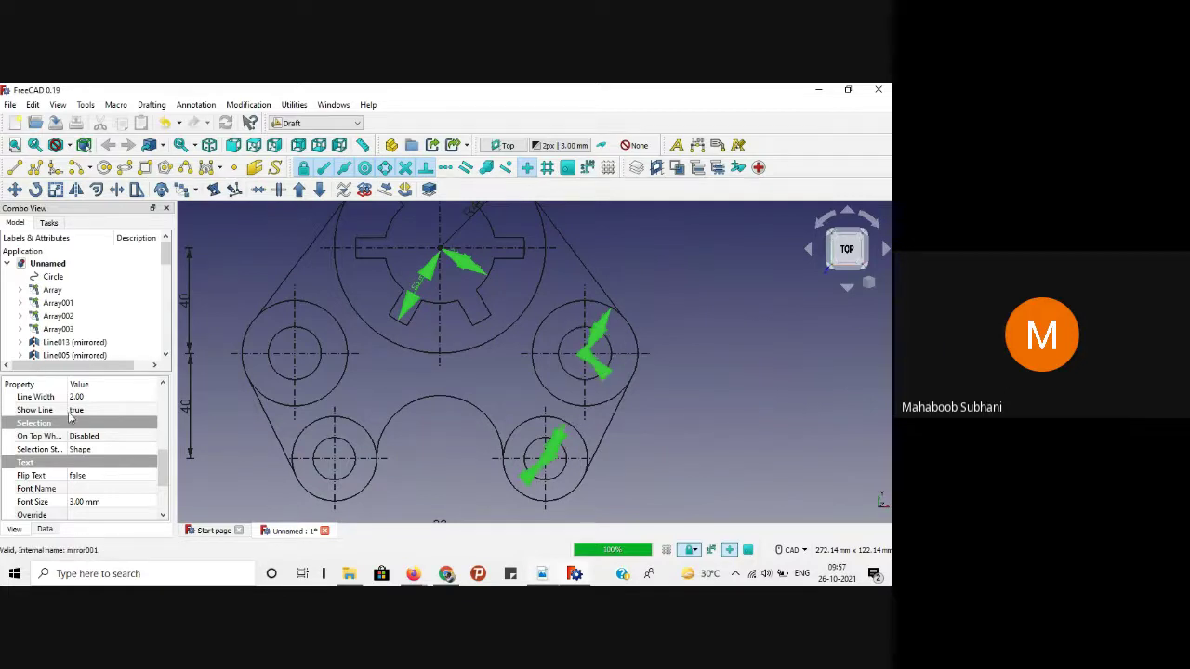
pyautogui.scroll(5, 72, 418)
pyautogui.scroll(-2, 84, 482)
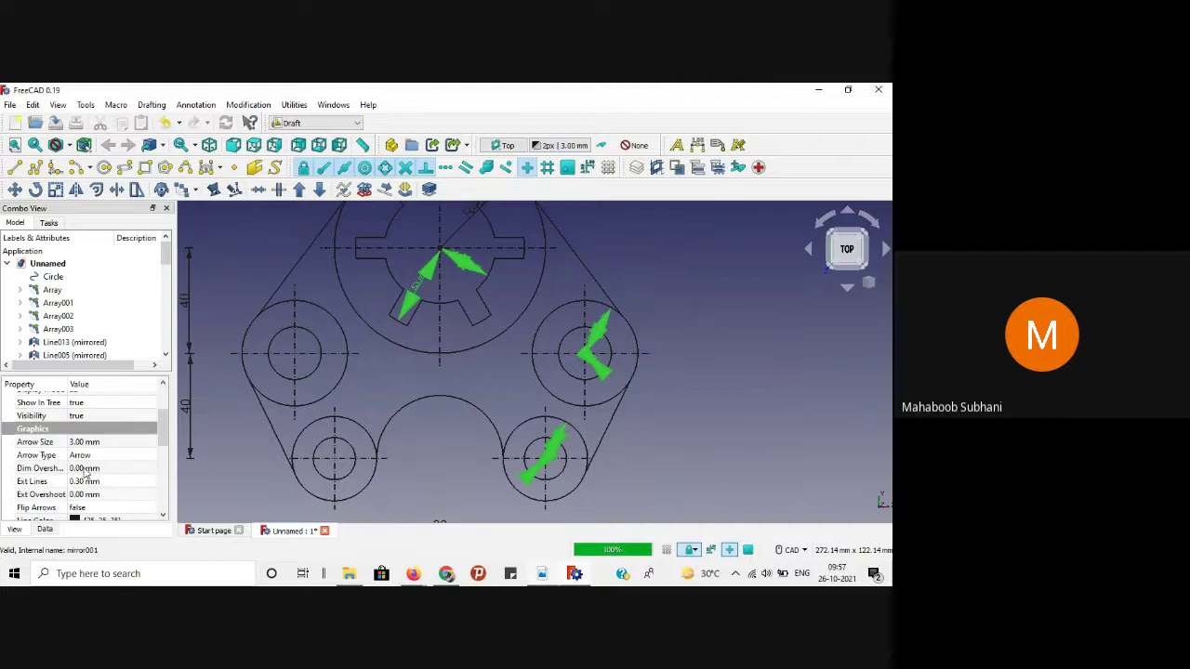
pyautogui.scroll(3, 81, 409)
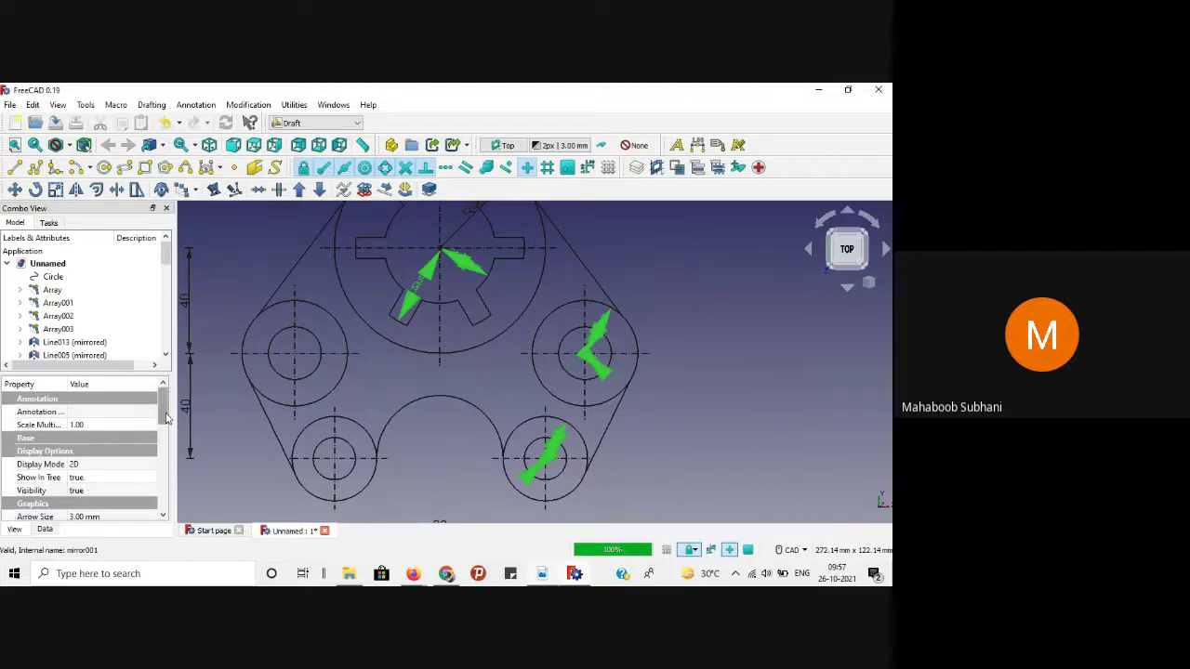
pyautogui.scroll(-3, 88, 483)
pyautogui.doubleClick(89, 410)
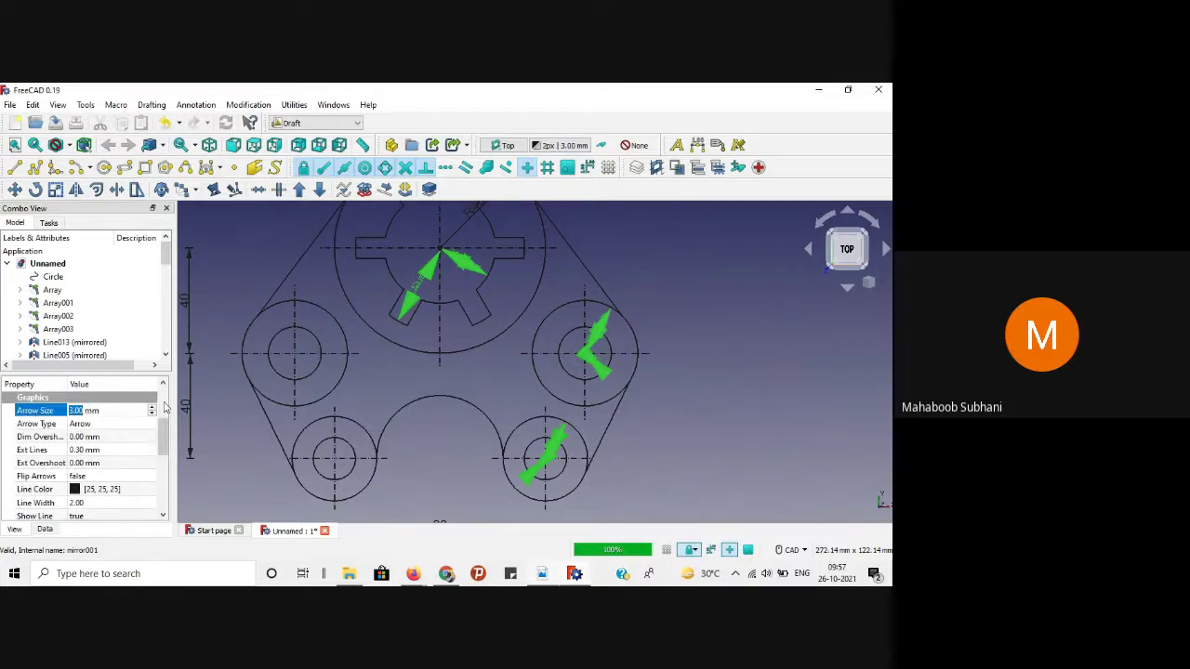
pyautogui.write('1')
pyautogui.press('Return')
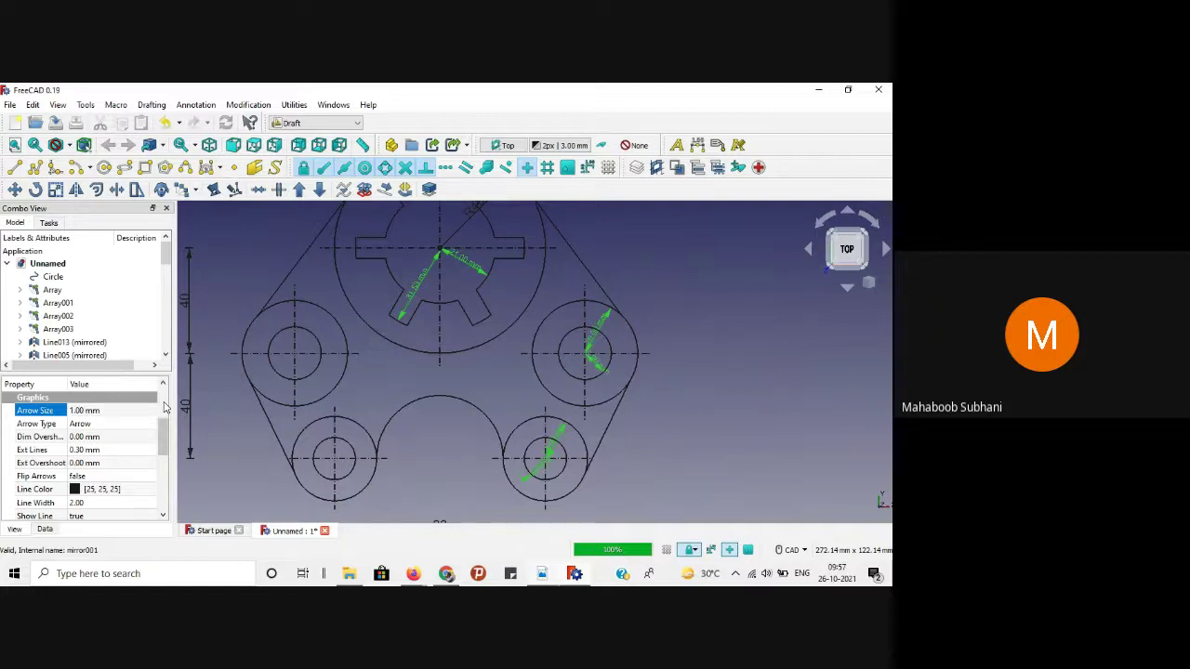
# Step: Change the selected radius dimensions' arrow type to Dot and set their font size to 5 mm
pyautogui.click(132, 426)
pyautogui.click(130, 424)
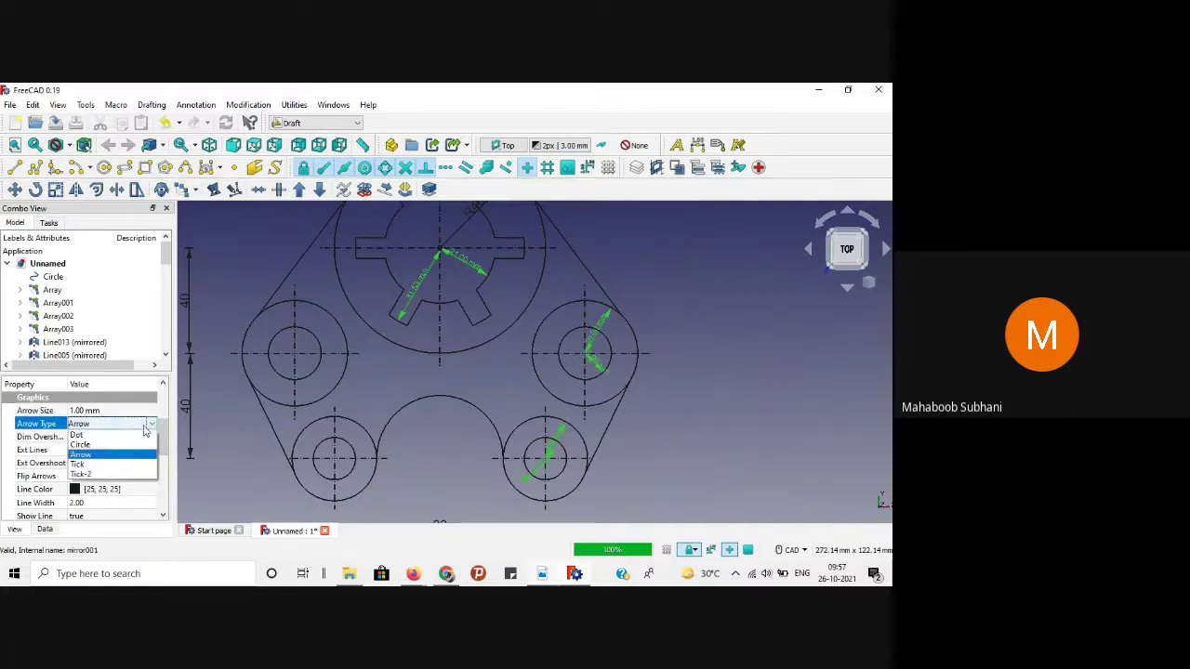
pyautogui.click(104, 437)
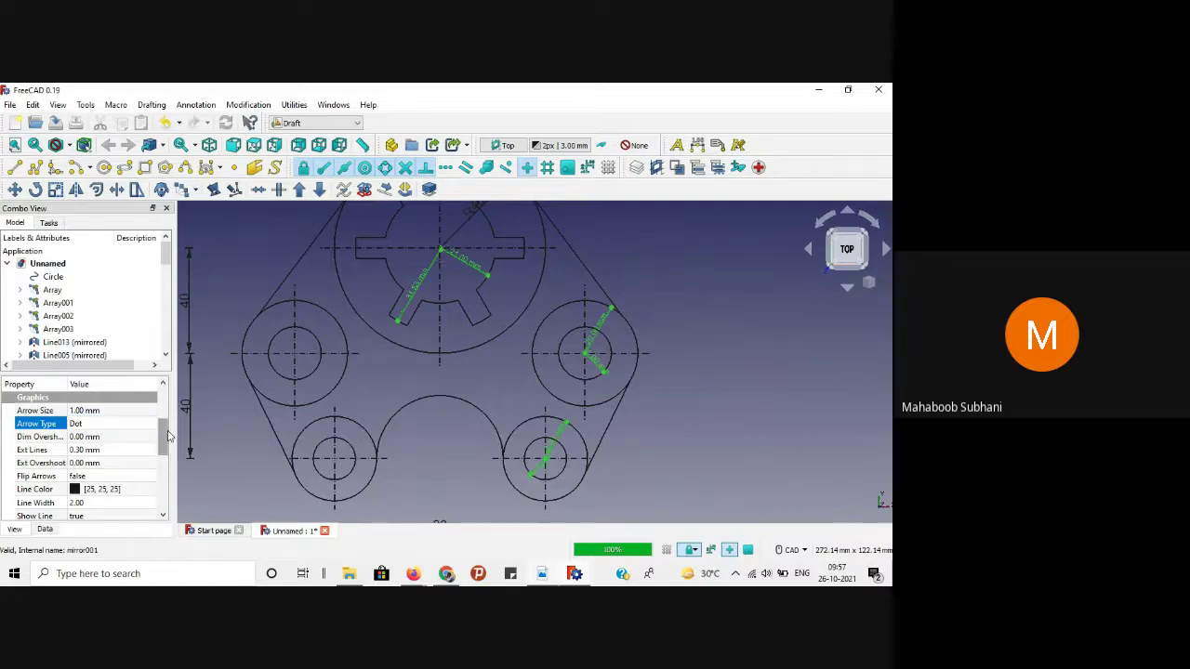
pyautogui.scroll(-4, 112, 464)
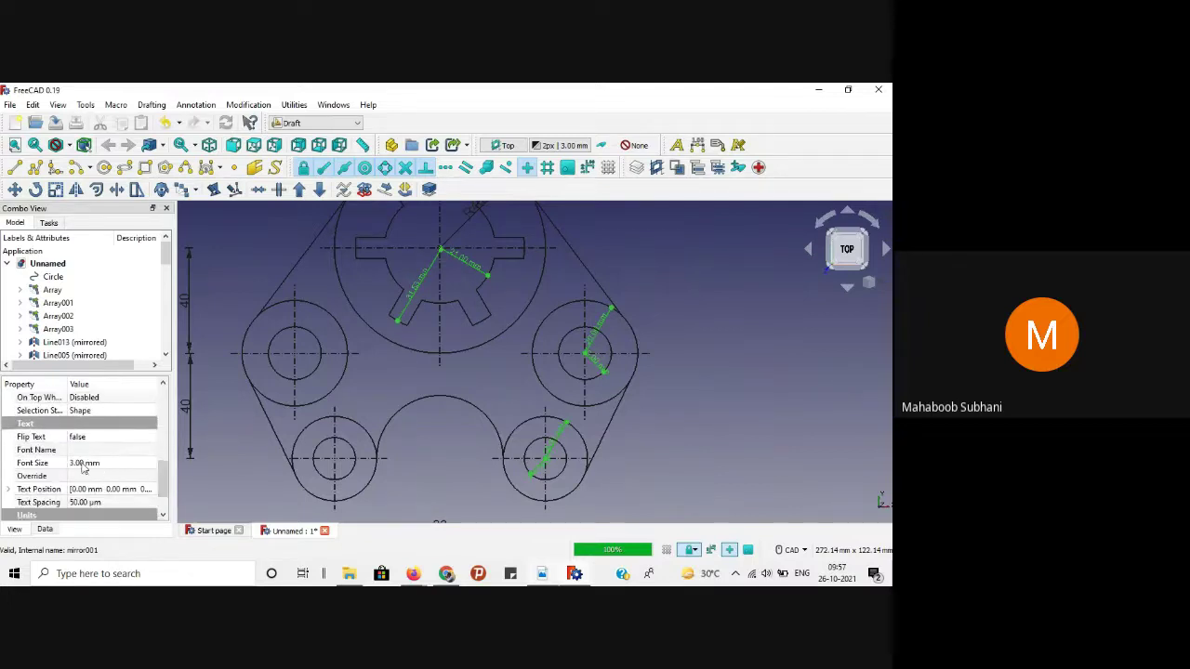
pyautogui.click(102, 464)
pyautogui.click(101, 463)
pyautogui.write('5')
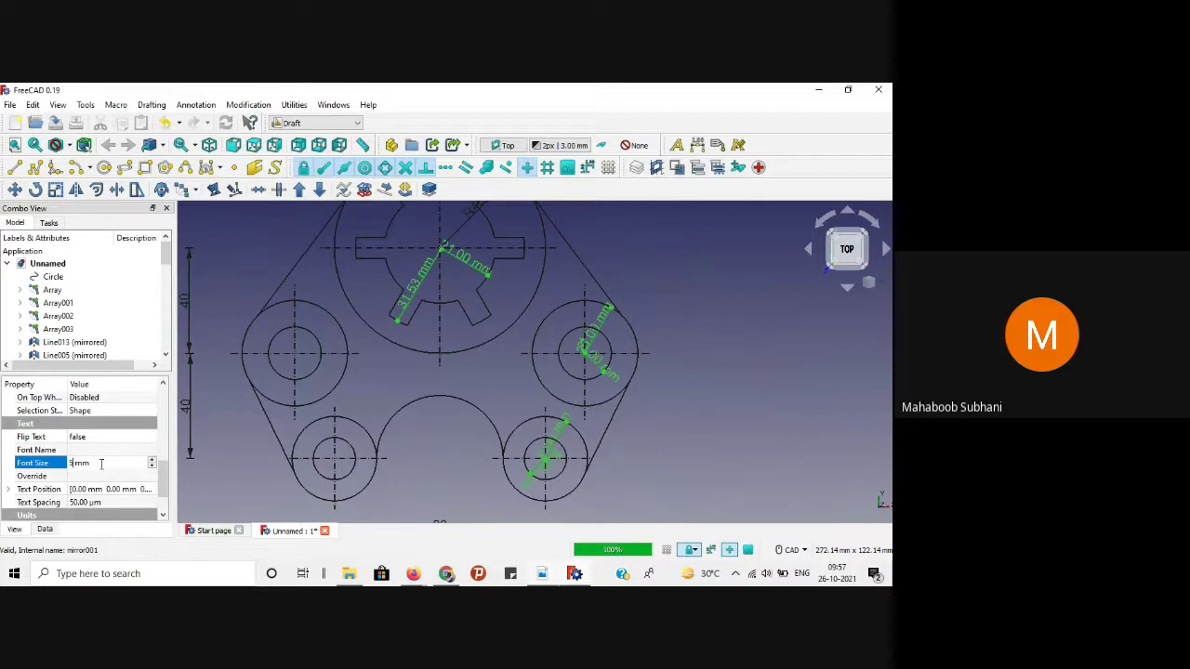
pyautogui.press('Return')
# Step: Turn off the unit display for the selected radius dimensions and clear the selection
pyautogui.scroll(-1, 146, 477)
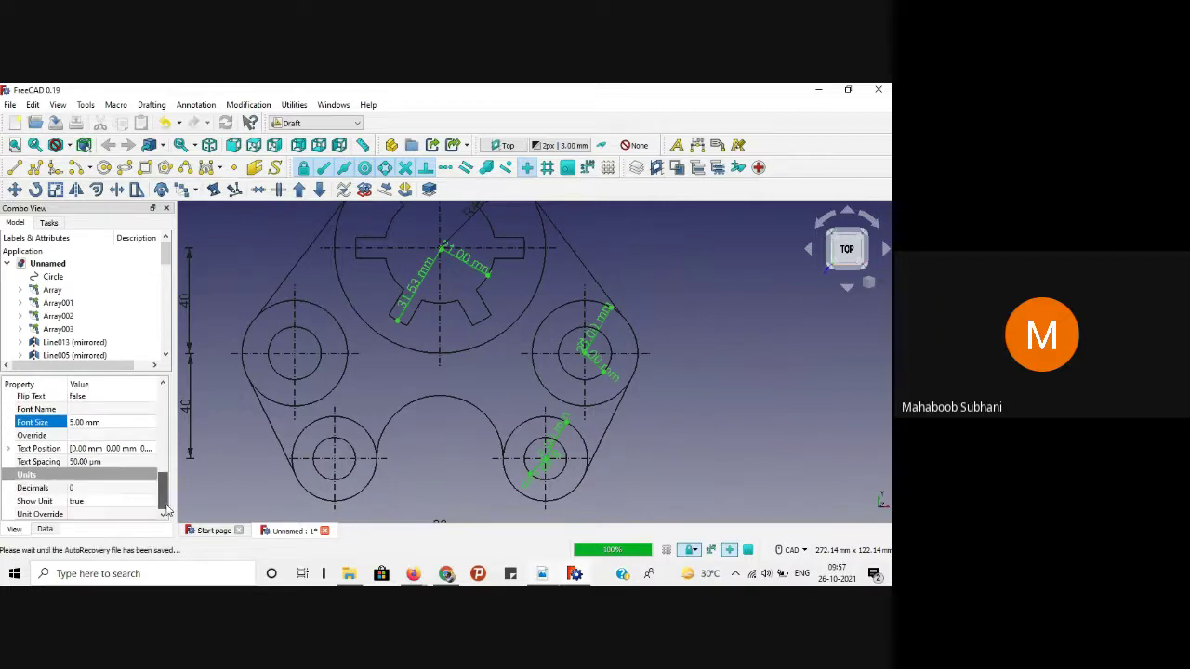
pyautogui.click(130, 502)
pyautogui.click(153, 503)
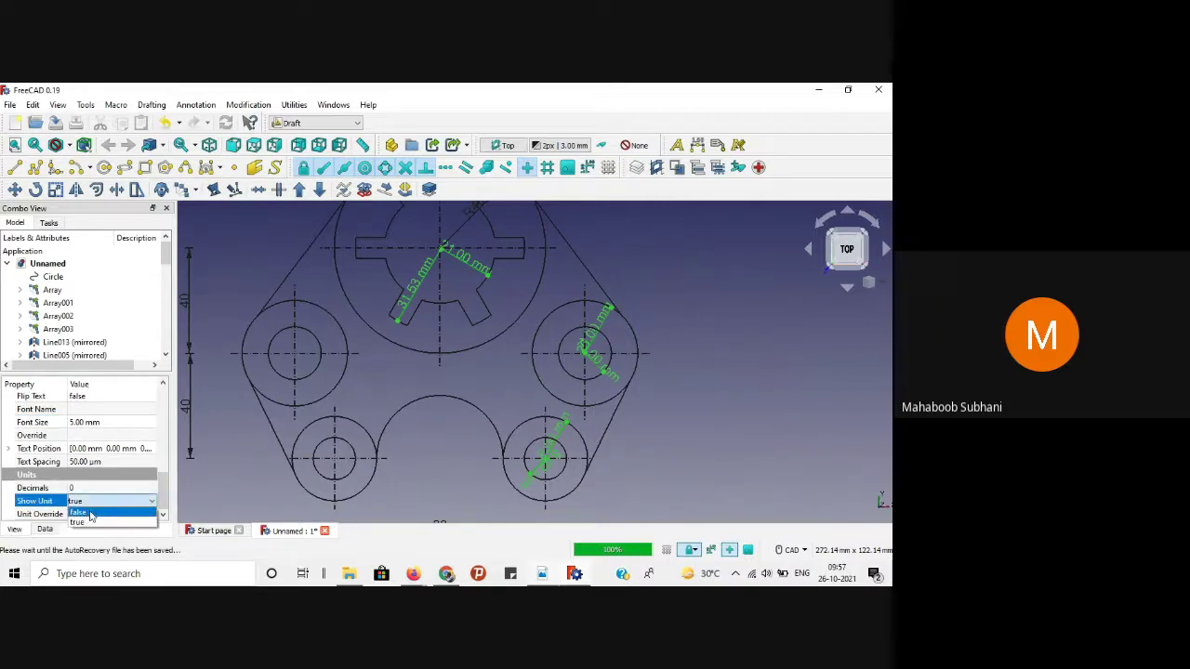
pyautogui.click(93, 514)
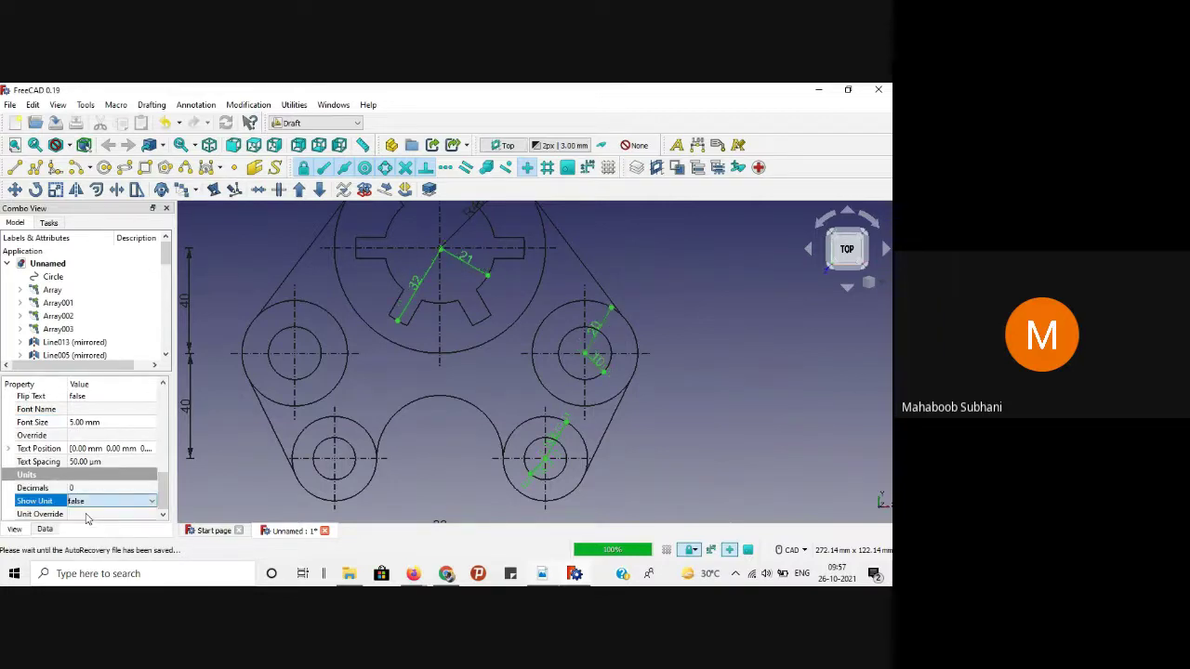
pyautogui.click(715, 411)
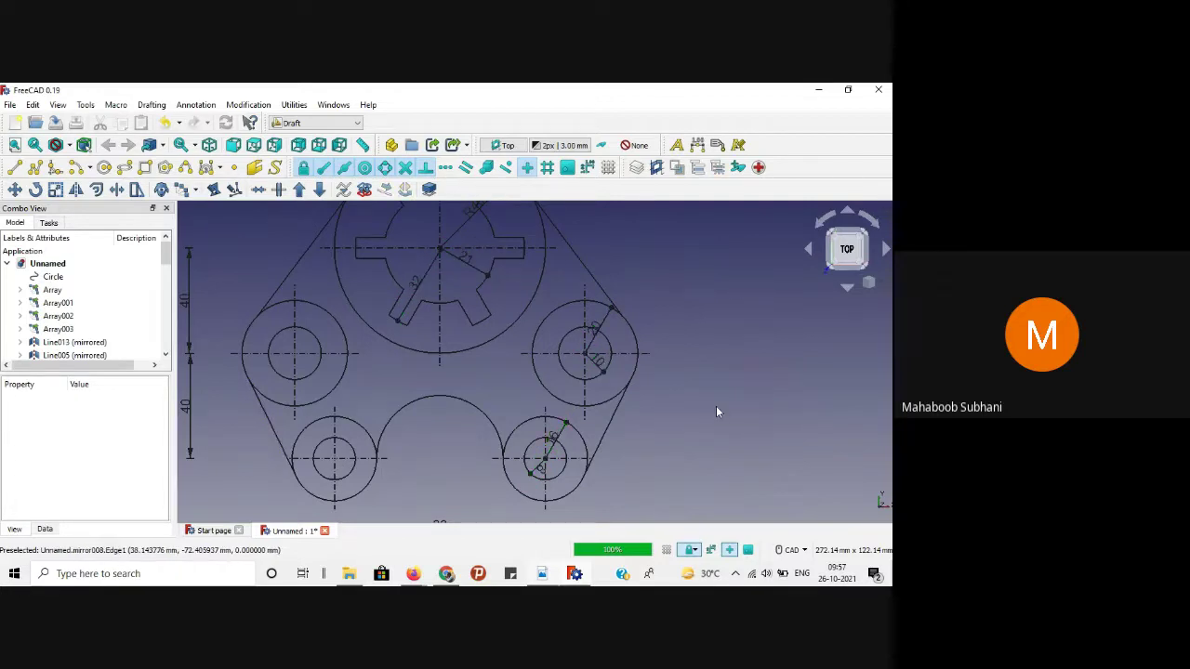
# Step: Override the text of the radius dimension on the notched opening's inner arc with R21
pyautogui.scroll(1, 716, 412)
pyautogui.scroll(-1, 716, 412)
pyautogui.moveTo(697, 291); pyautogui.dragTo(710, 333, button='middle')
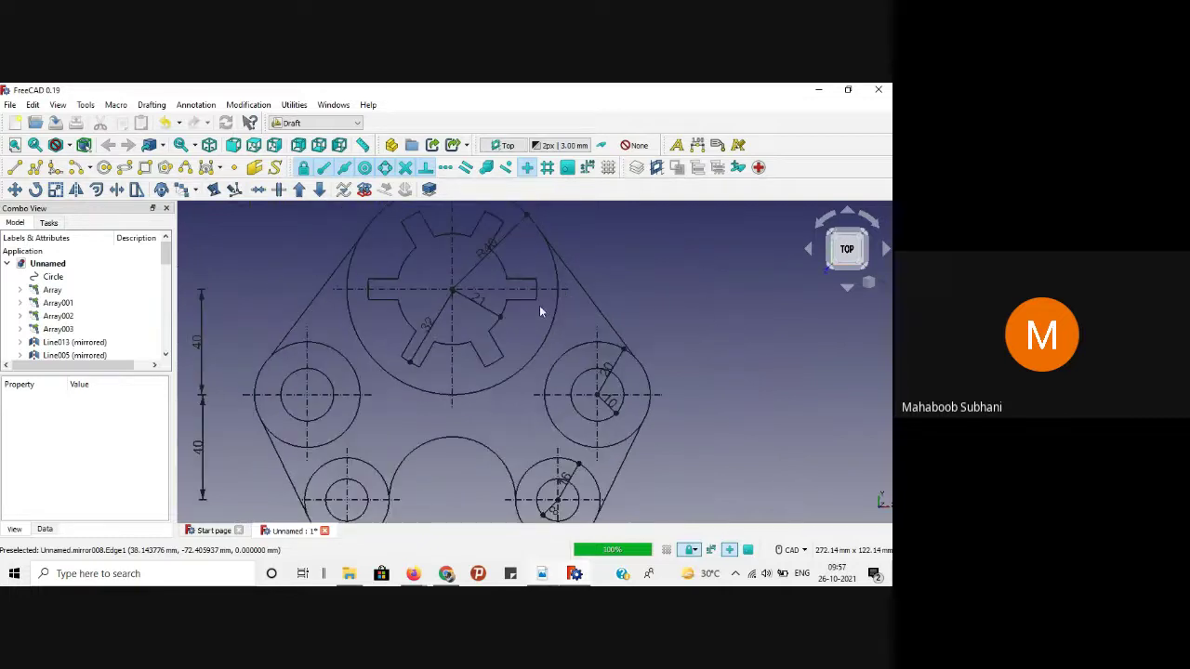
pyautogui.click(473, 306)
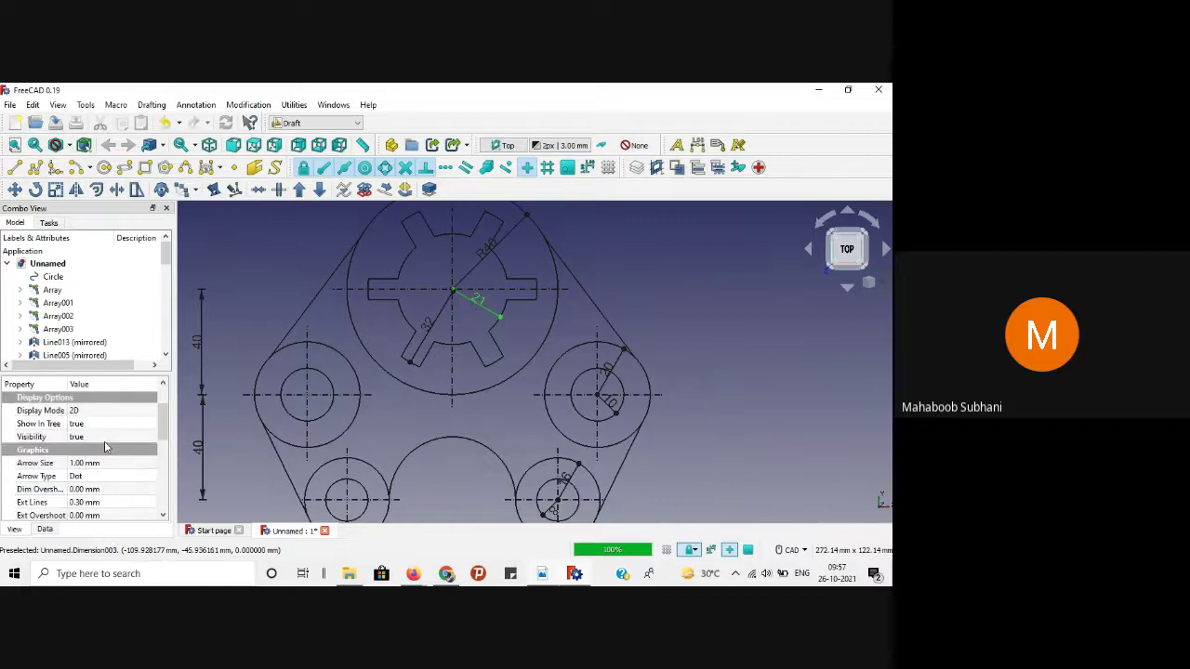
pyautogui.scroll(-4, 105, 446)
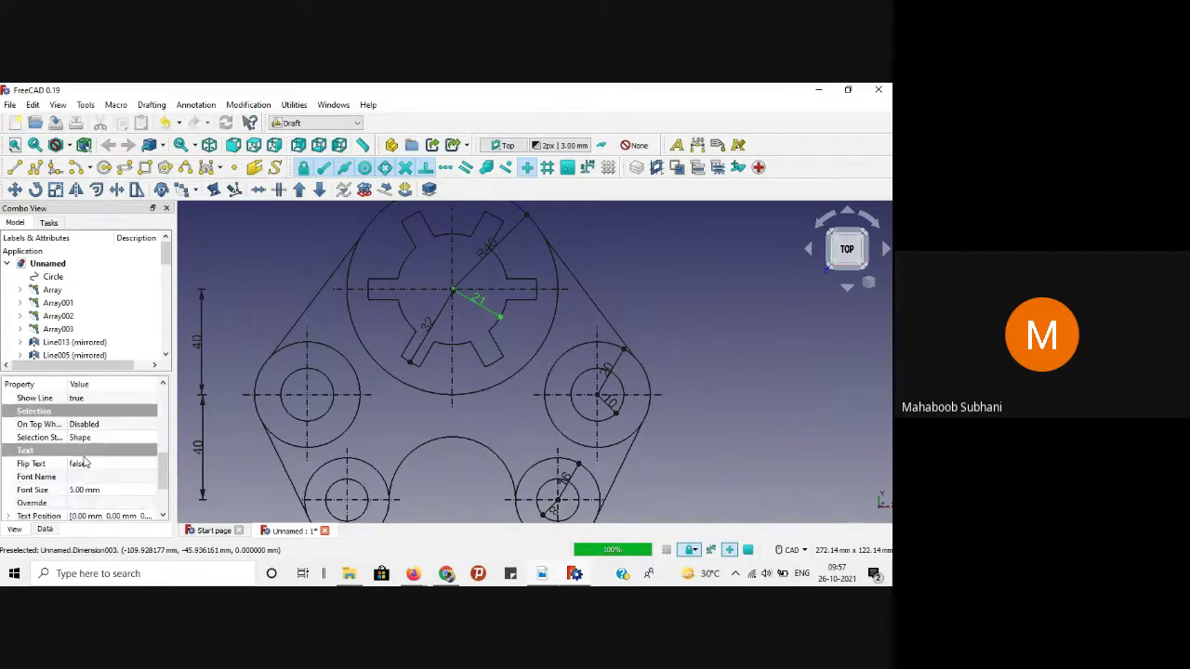
pyautogui.click(79, 502)
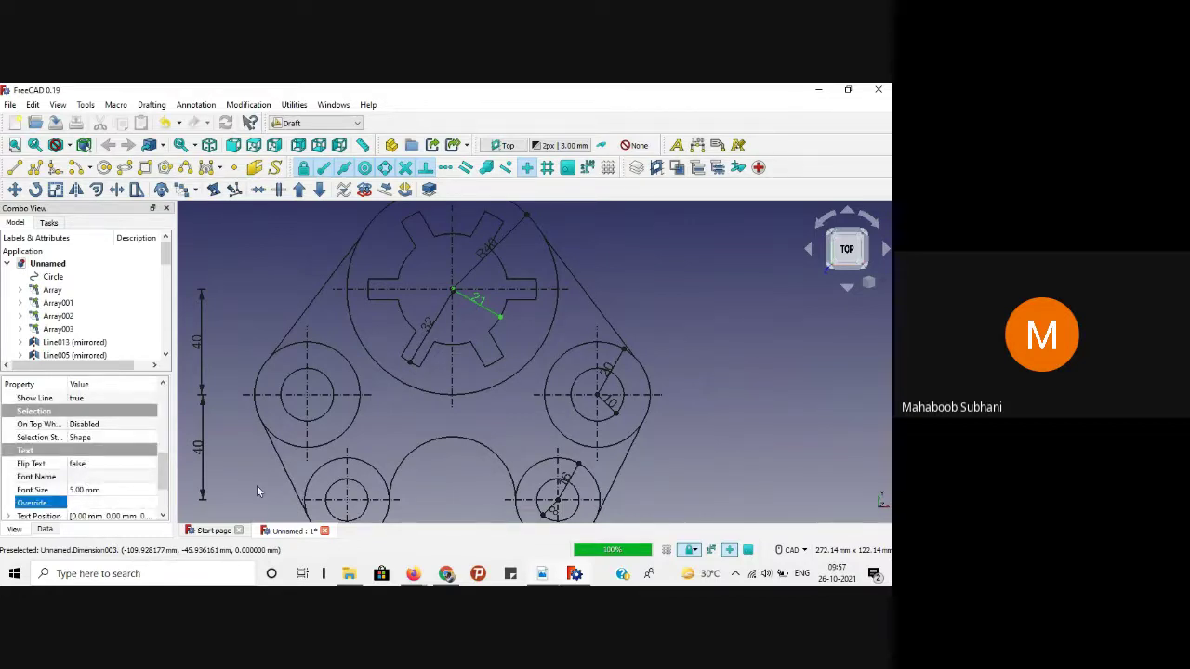
pyautogui.write('R21')
pyautogui.press('Return')
pyautogui.click(380, 347)
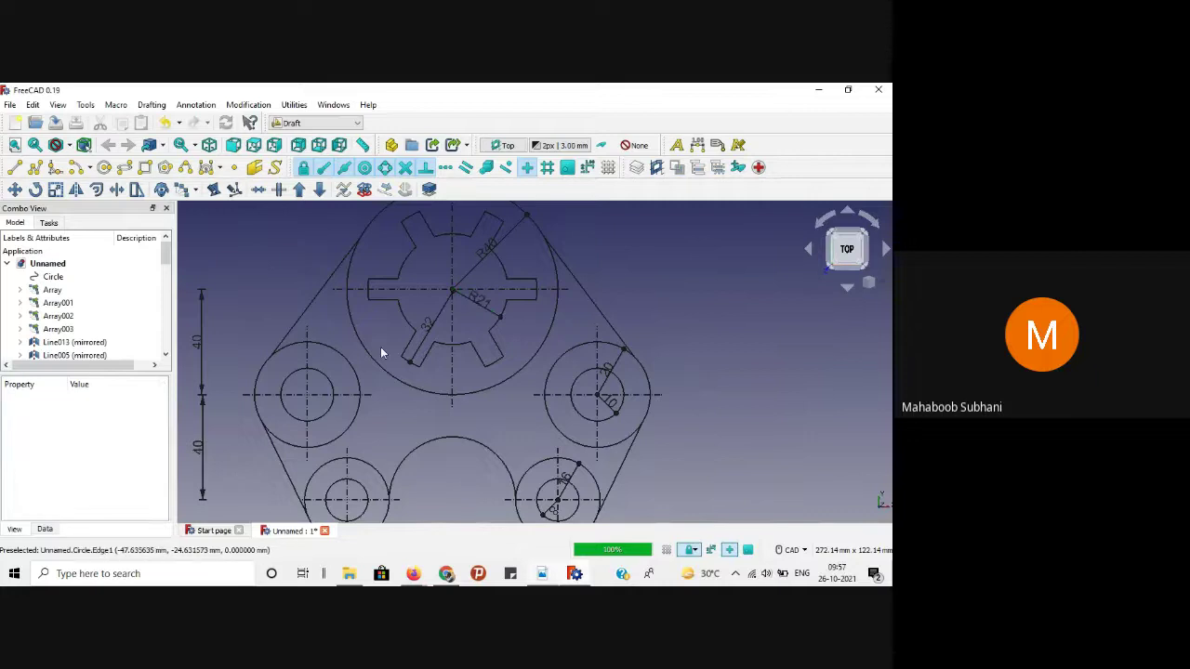
# Step: Override the text of the radius dimension reaching the outer end of the lower-left notch with R32
pyautogui.click(428, 322)
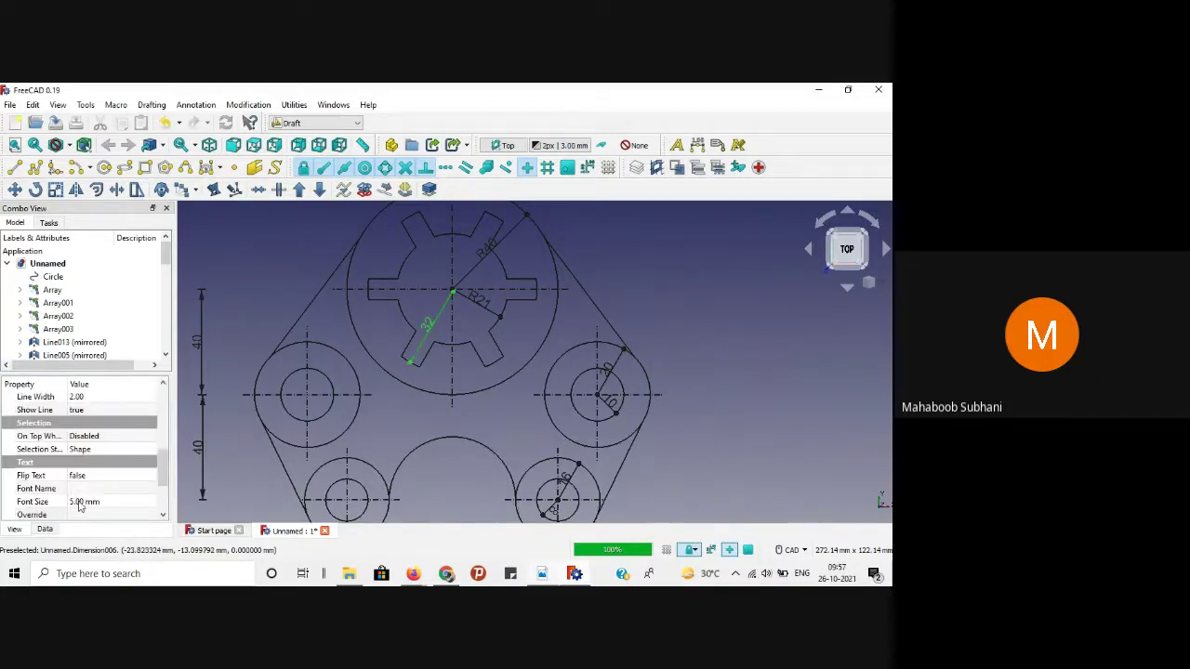
pyautogui.click(79, 516)
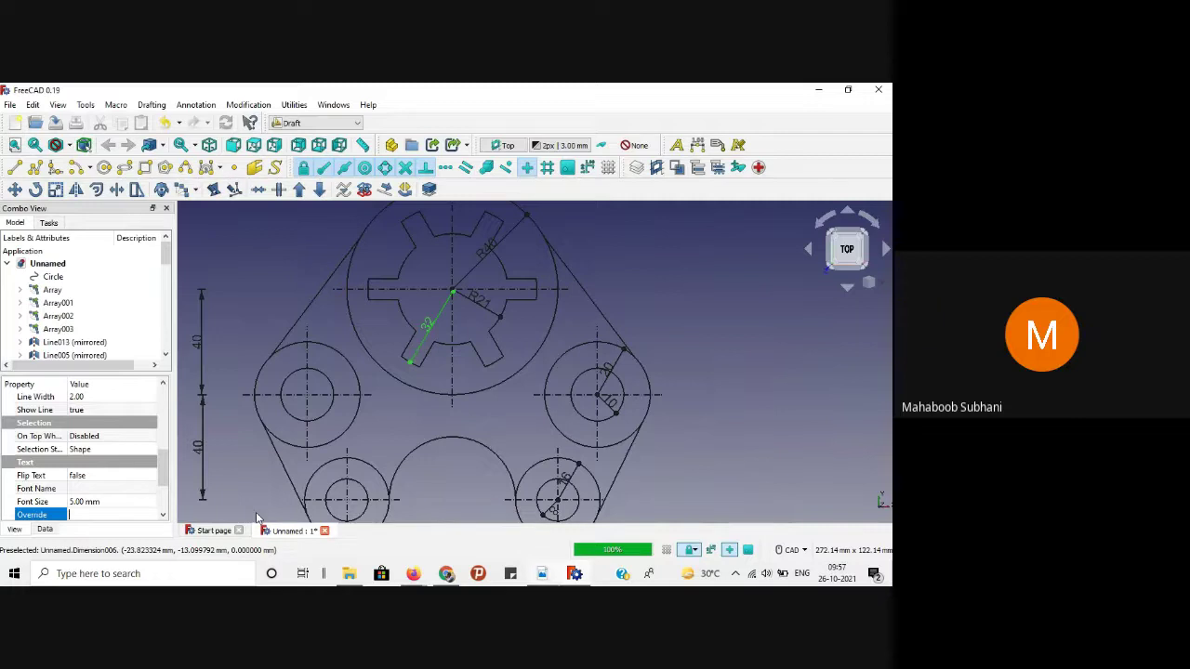
pyautogui.write('R')
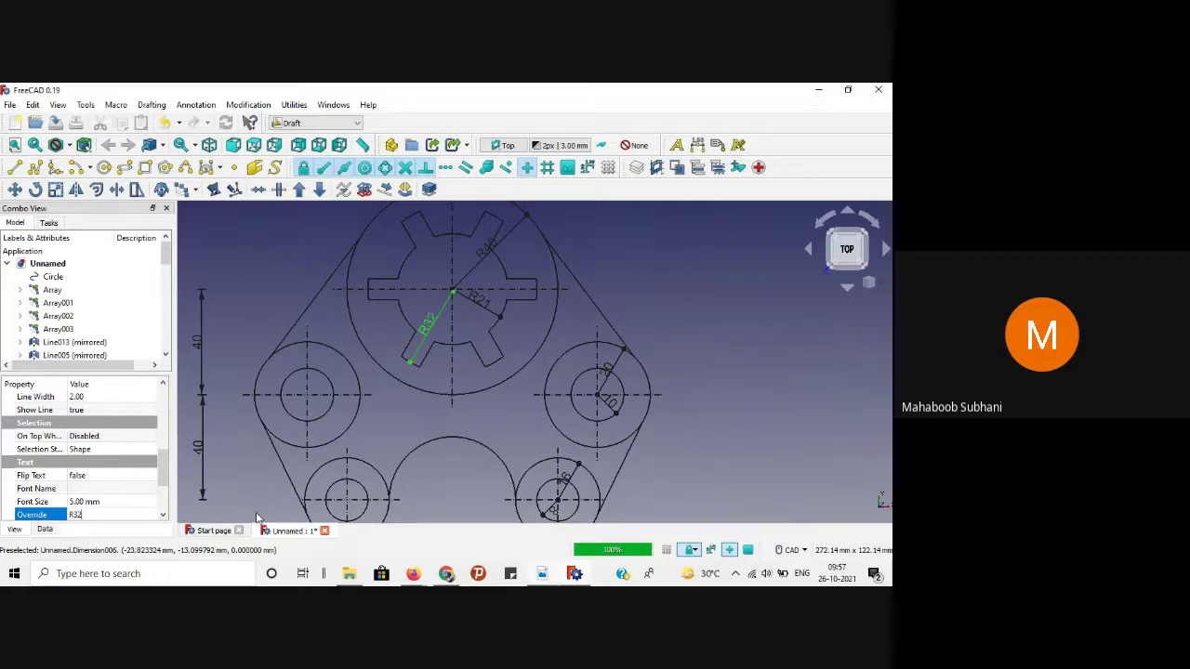
pyautogui.write('32')
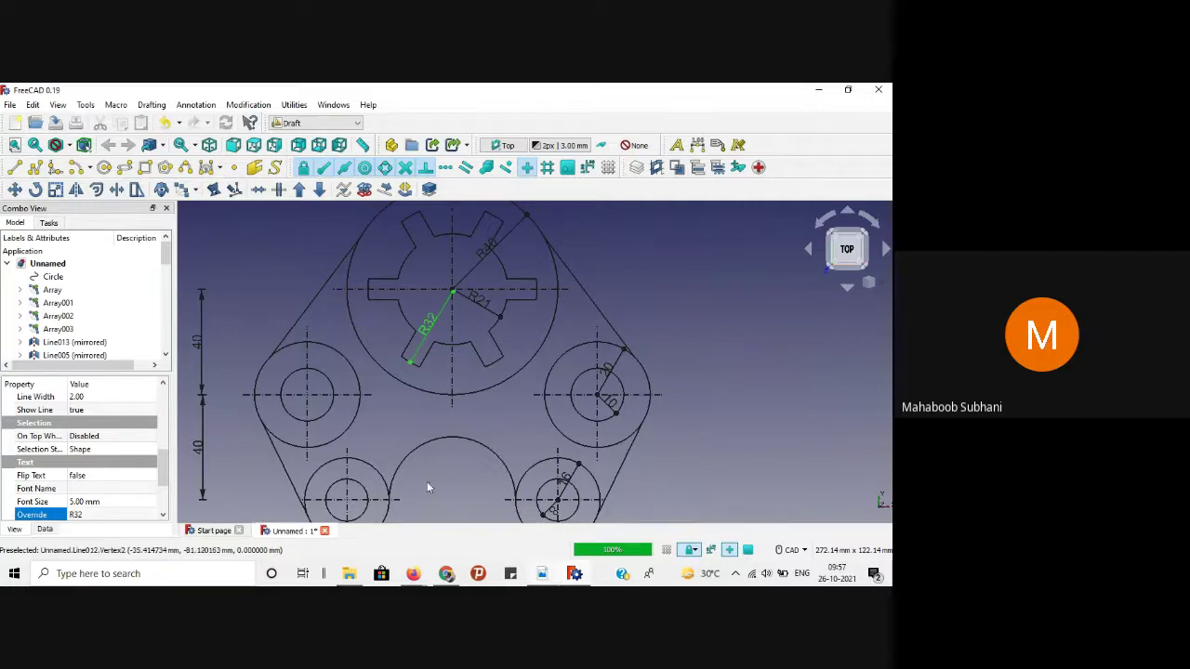
pyautogui.click(510, 428)
# Step: Override the text of the radius dimension on the upper-right boss's outer circle with R20
pyautogui.click(611, 370)
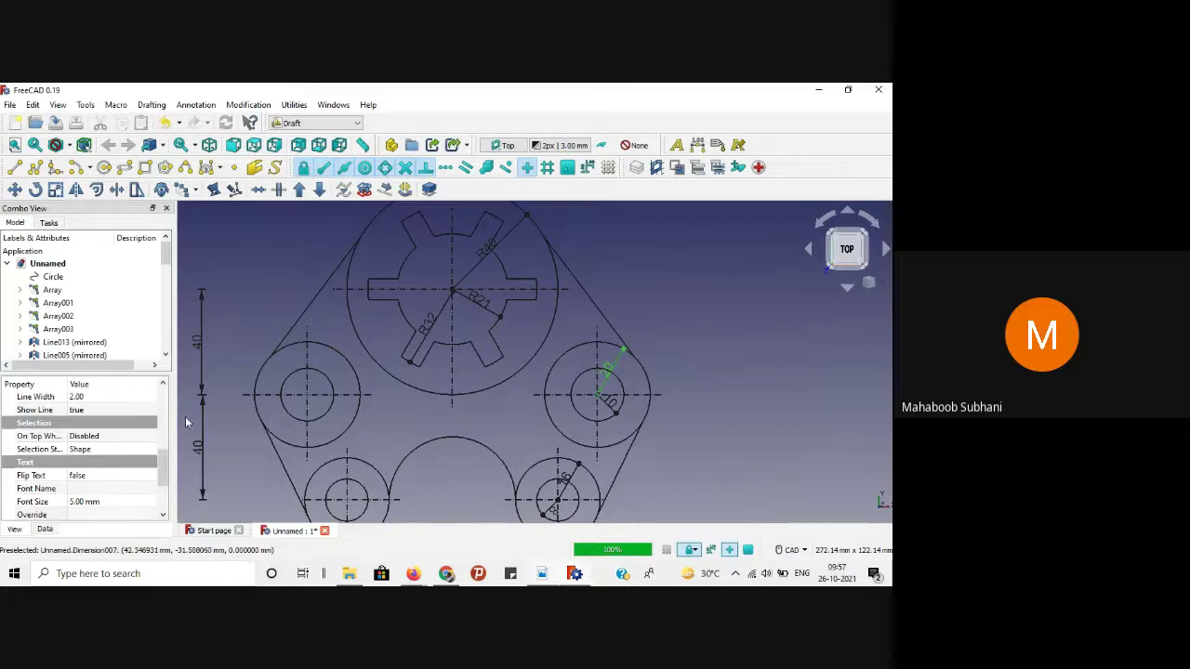
pyautogui.click(79, 515)
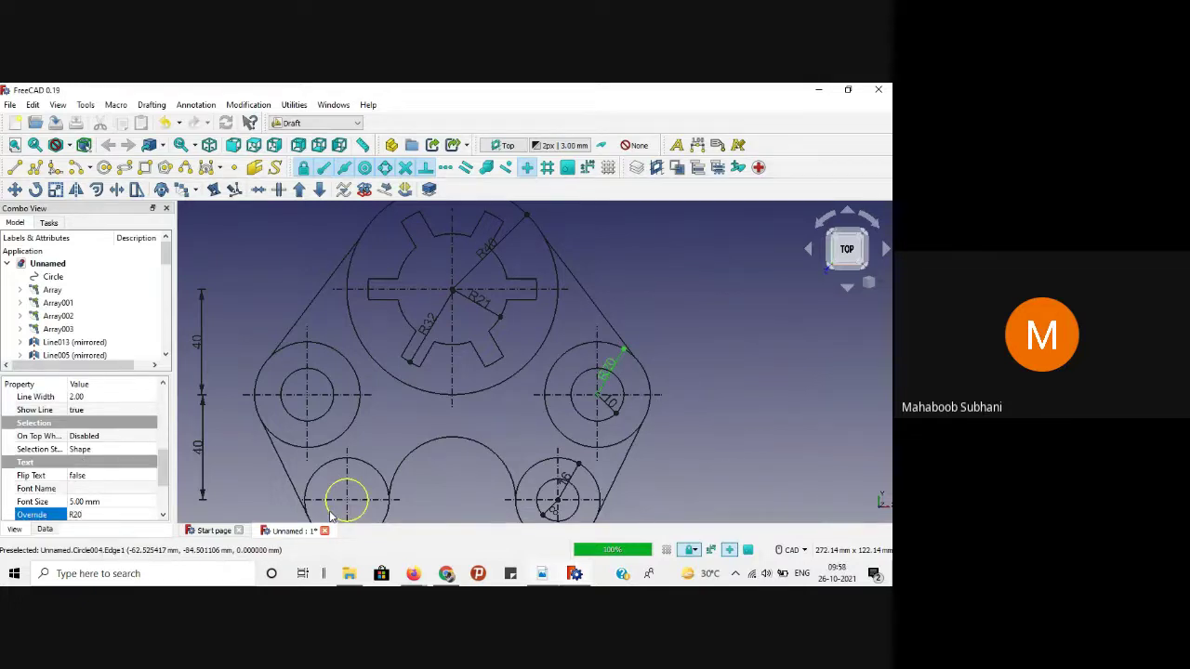
pyautogui.click(615, 408)
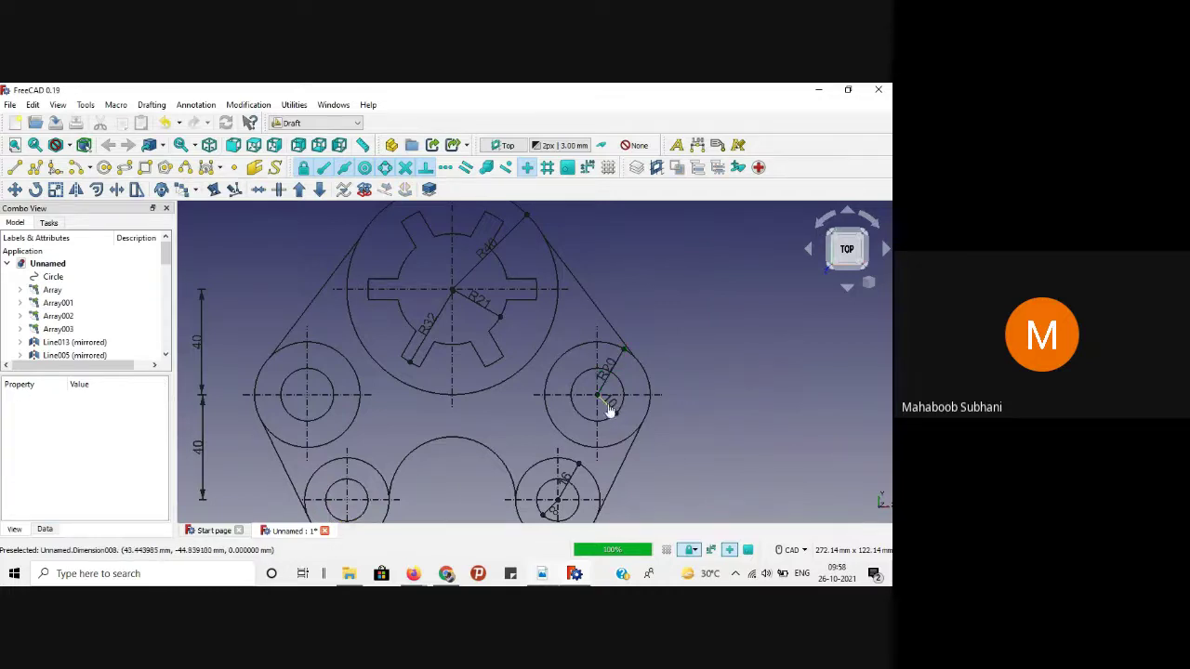
# Step: Override the text of the radius dimension on the upper-right boss's inner circle with R10
pyautogui.click(610, 405)
pyautogui.click(88, 513)
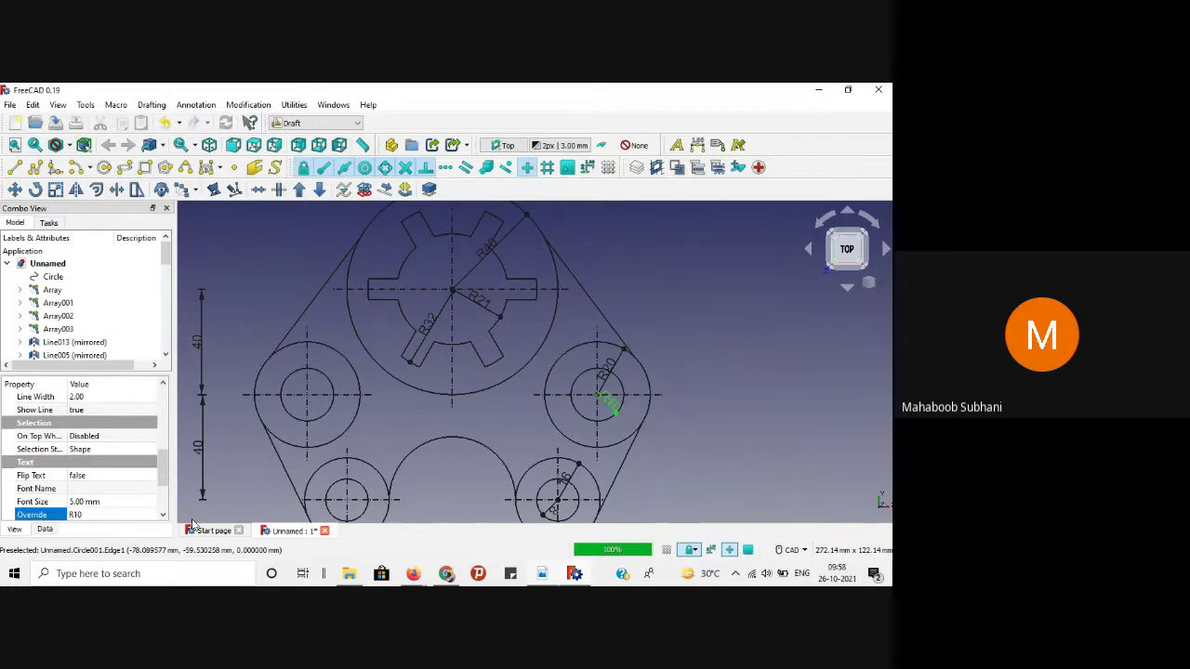
pyautogui.click(627, 467)
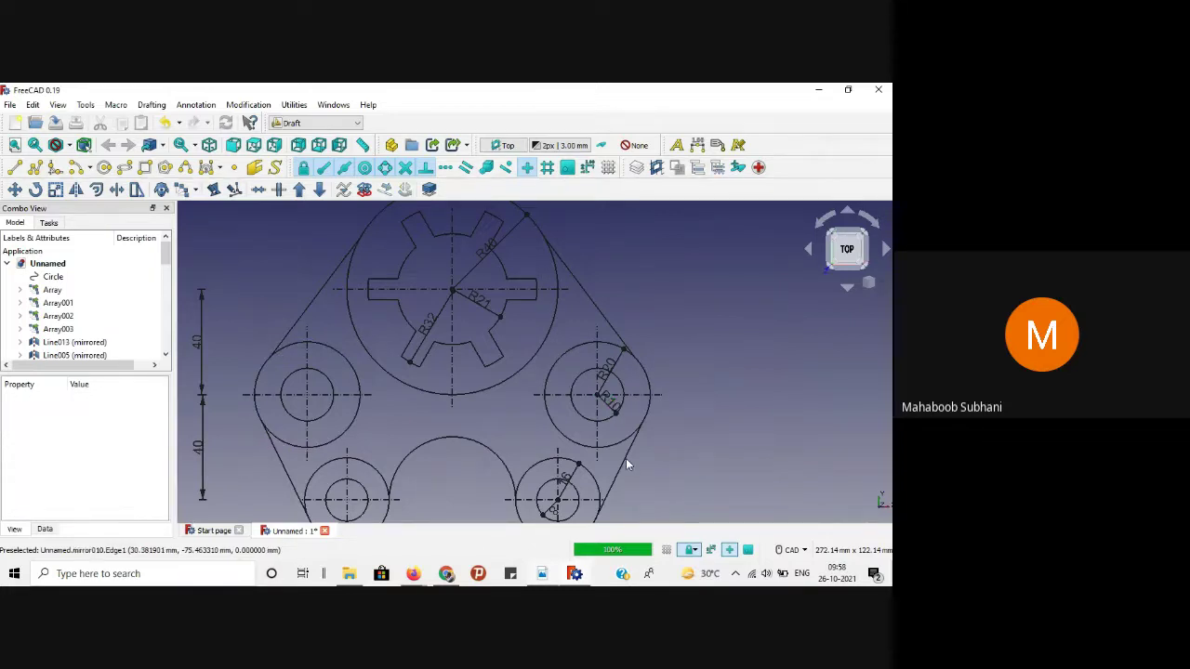
# Step: Override the text of the radius dimension on the lower-right boss's outer circle with R16
pyautogui.click(564, 483)
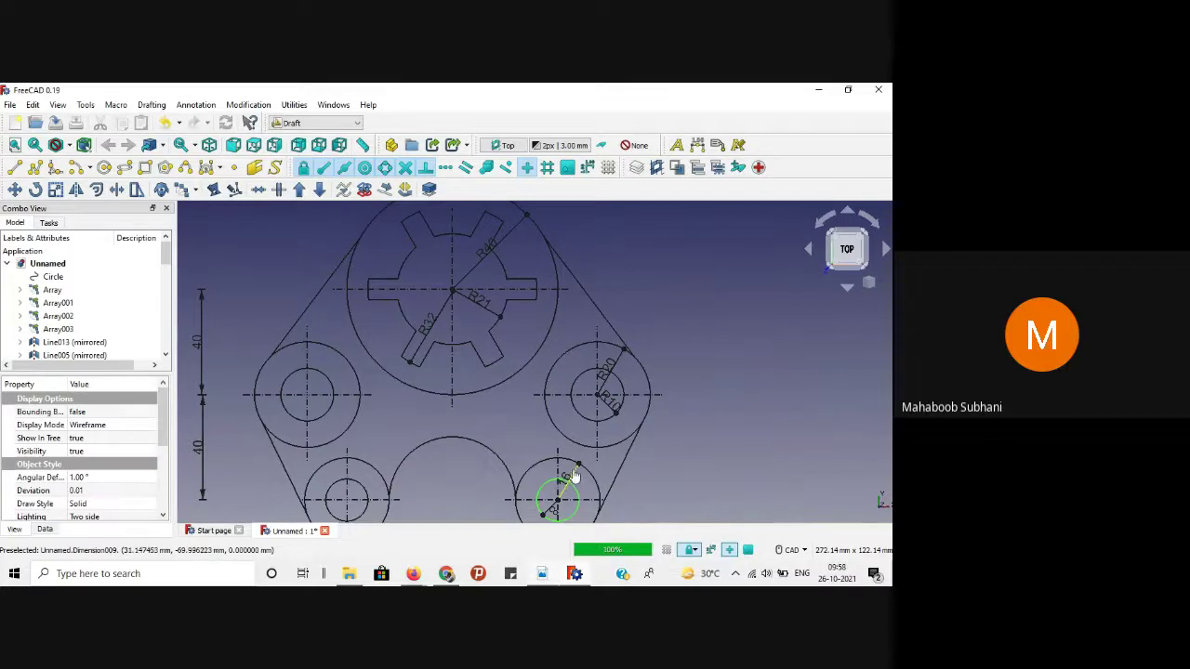
pyautogui.click(568, 476)
pyautogui.click(94, 514)
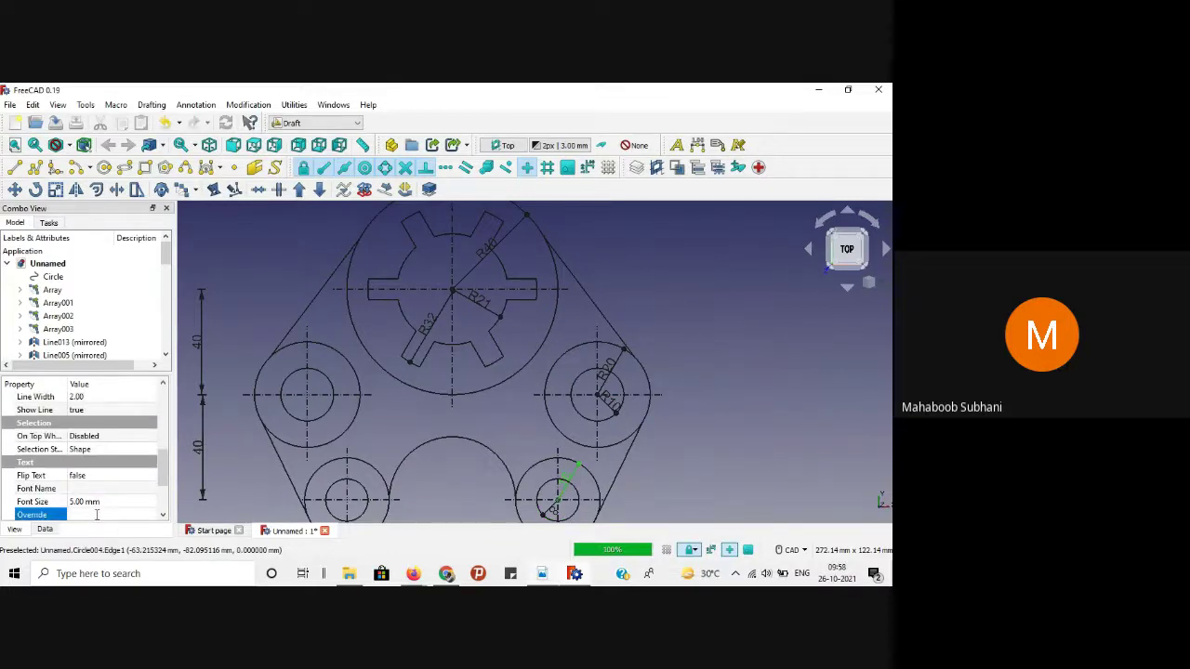
pyautogui.write('R16')
pyautogui.press('Return')
pyautogui.click(757, 460)
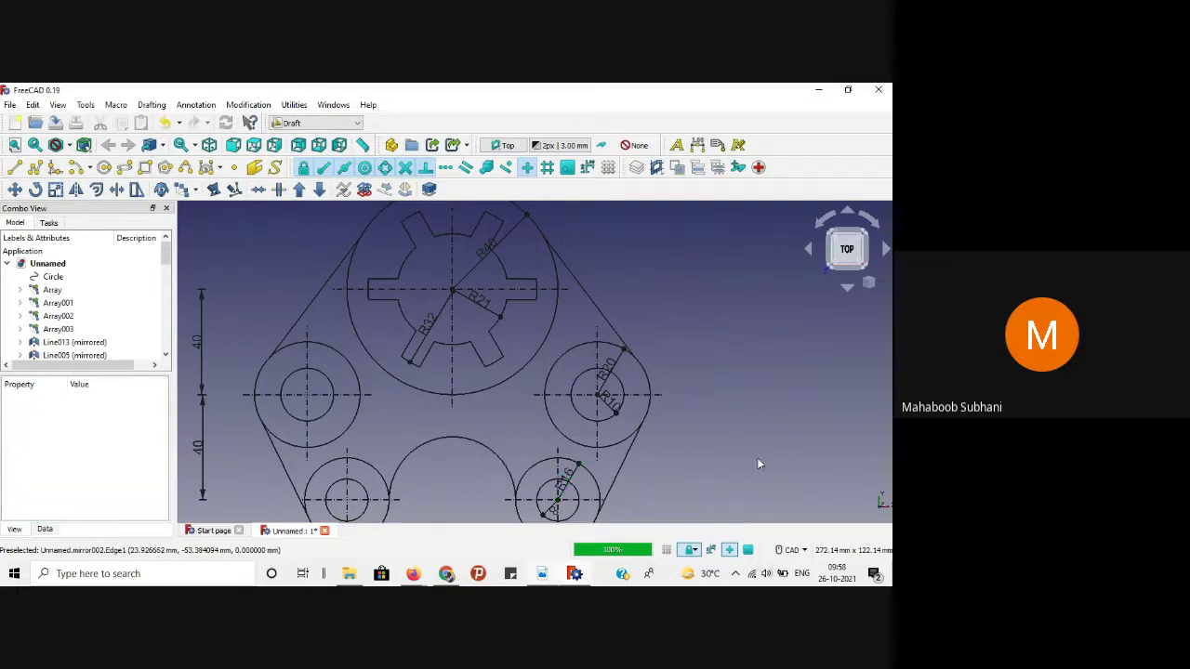
# Step: Flip the text of the radius dimension on the lower-right boss's inner circle and override it with R8
pyautogui.click(555, 516)
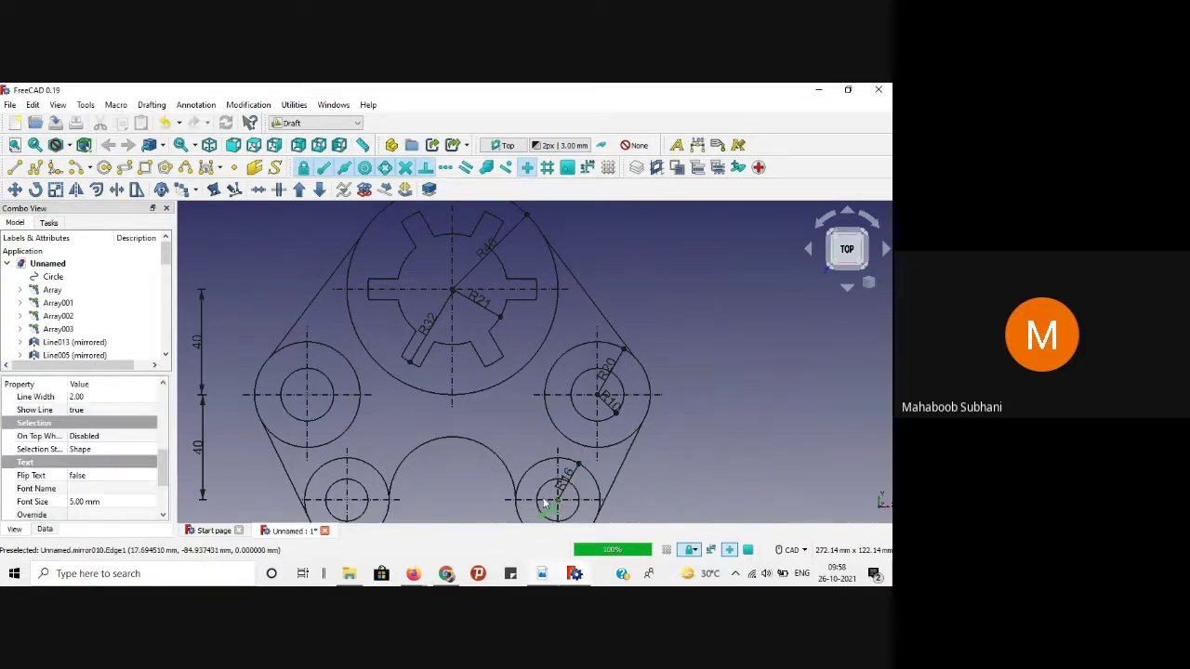
pyautogui.click(73, 475)
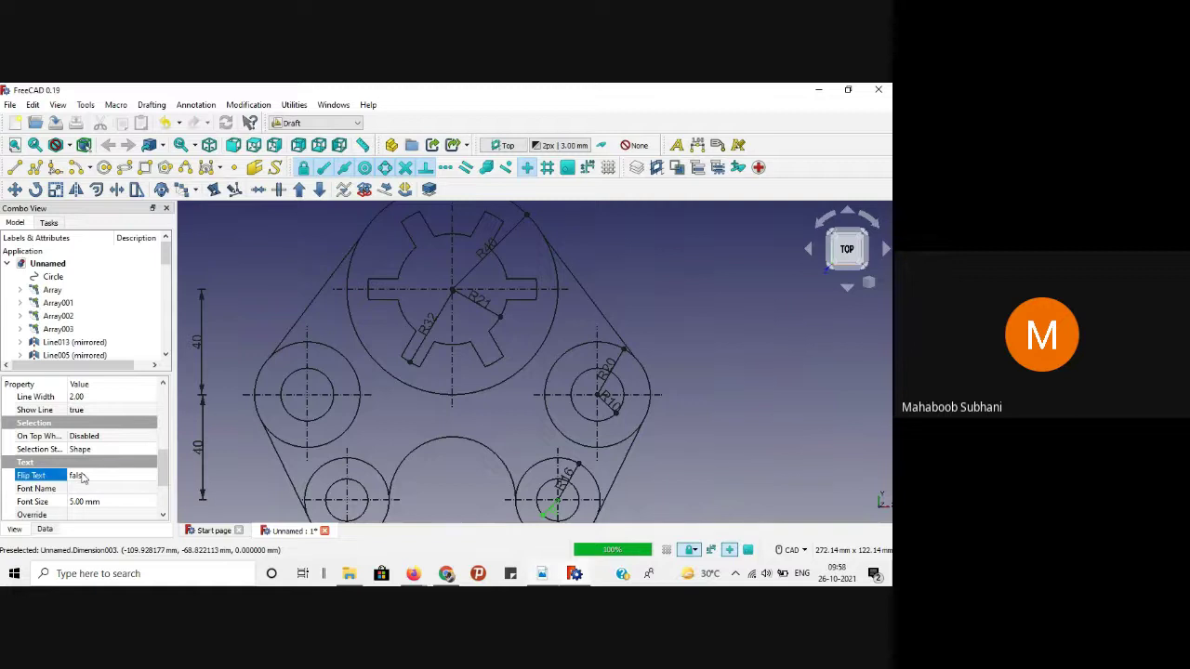
pyautogui.click(76, 476)
pyautogui.click(76, 499)
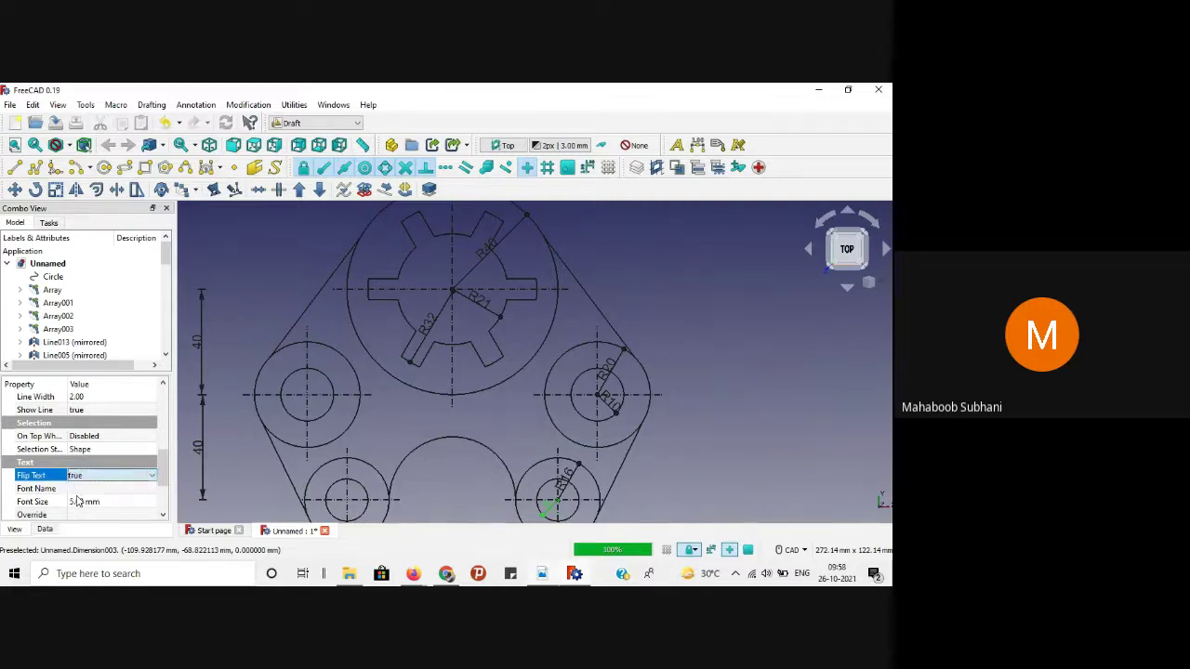
pyautogui.click(78, 515)
pyautogui.click(80, 515)
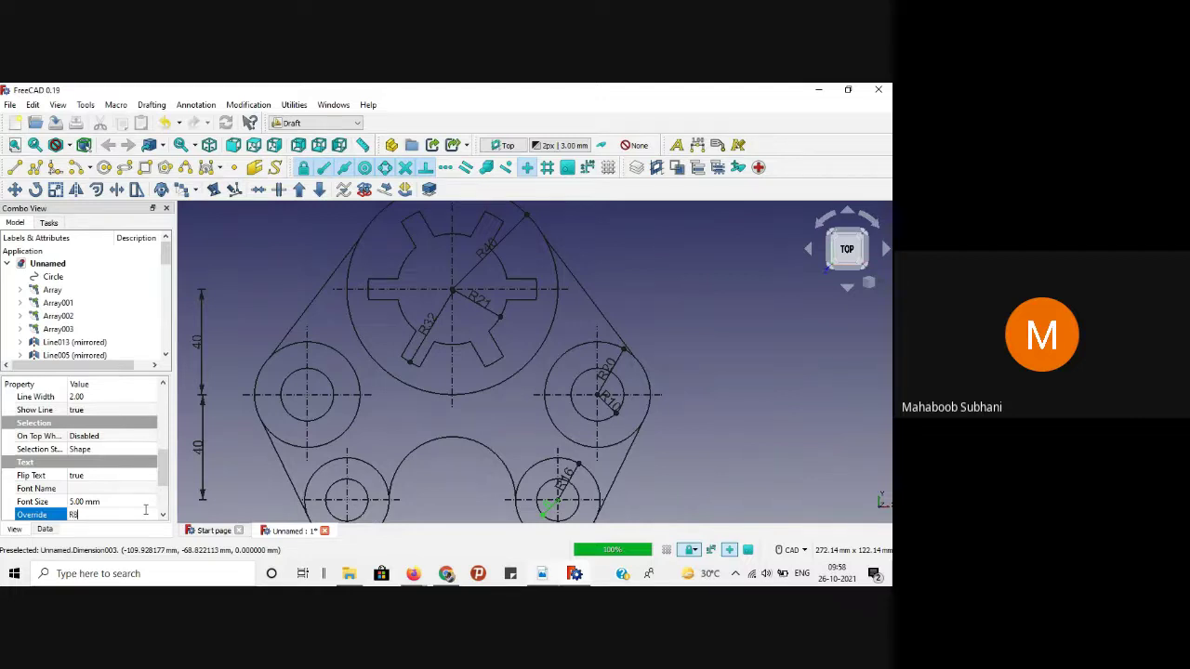
pyautogui.write('R8')
pyautogui.scroll(-2, 805, 438)
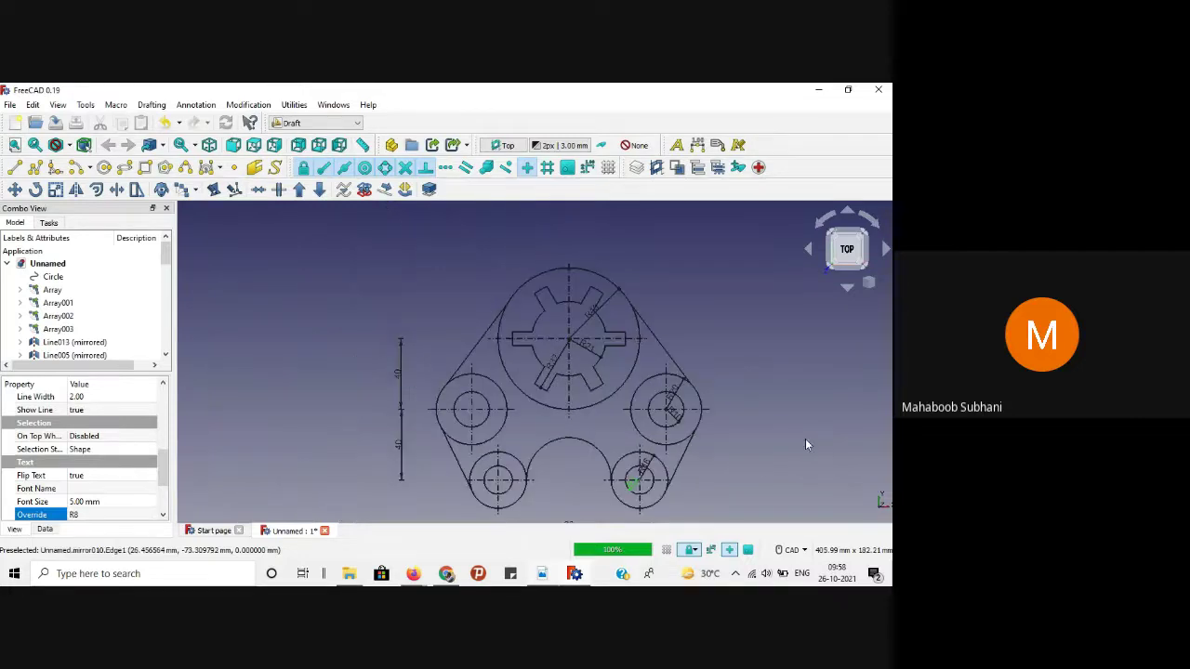
pyautogui.click(688, 465)
# Step: Add a radius dimension to the large concave arc between the two lower bosses
pyautogui.scroll(3, 687, 465)
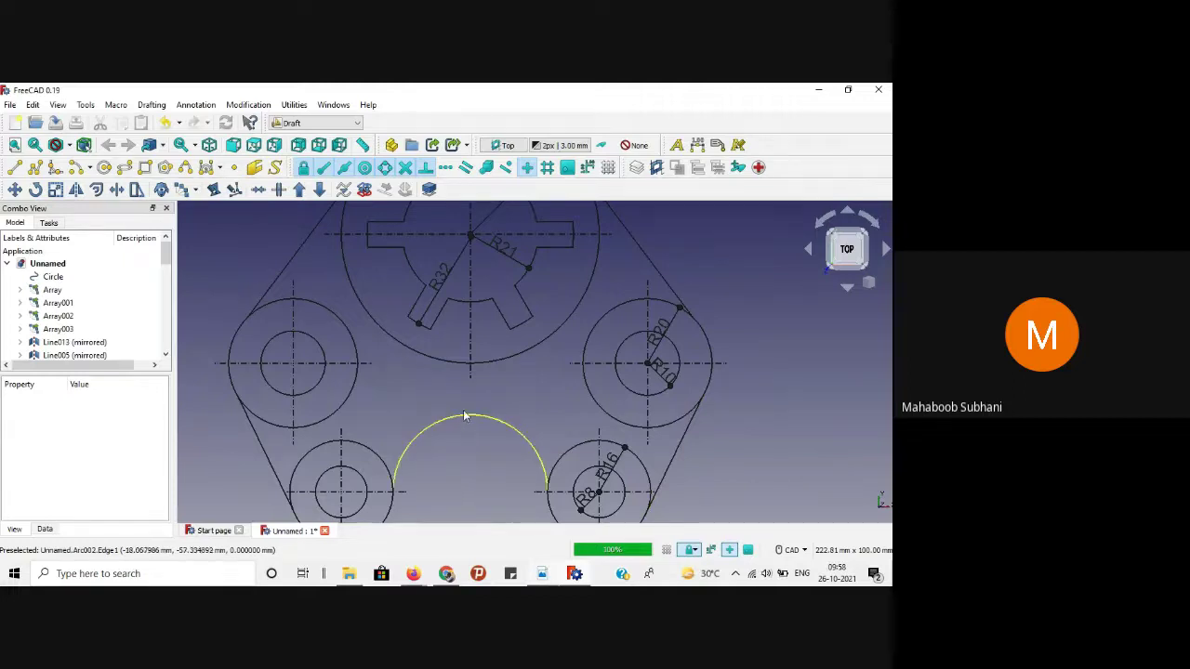
pyautogui.click(698, 146)
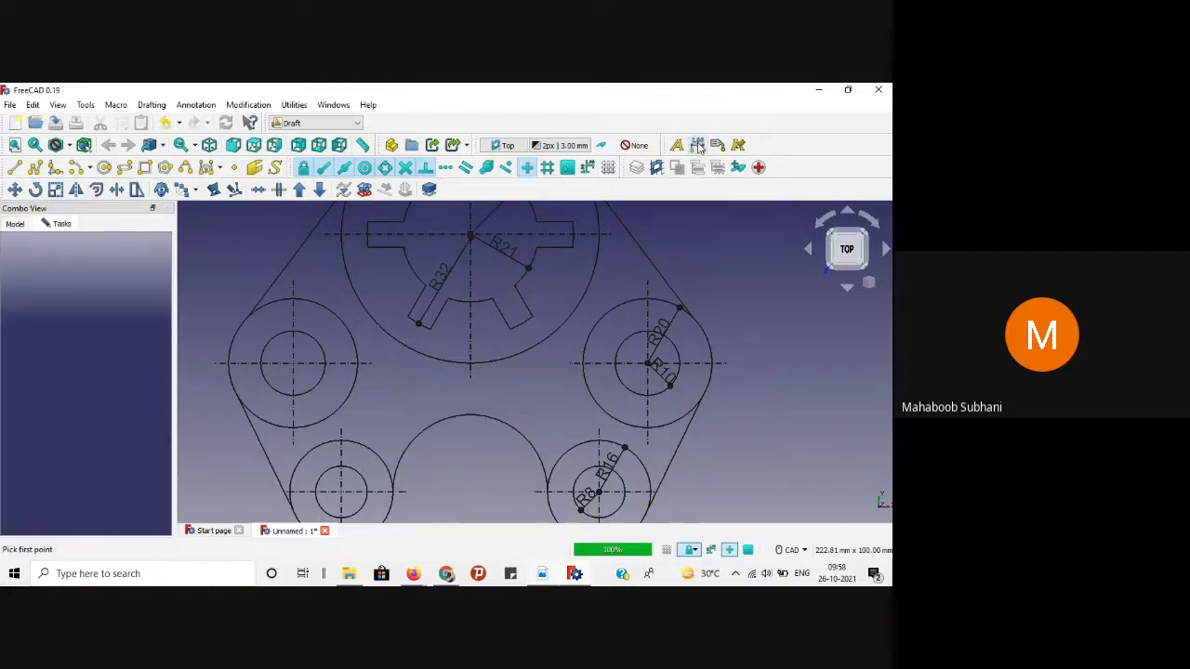
pyautogui.click(507, 424)
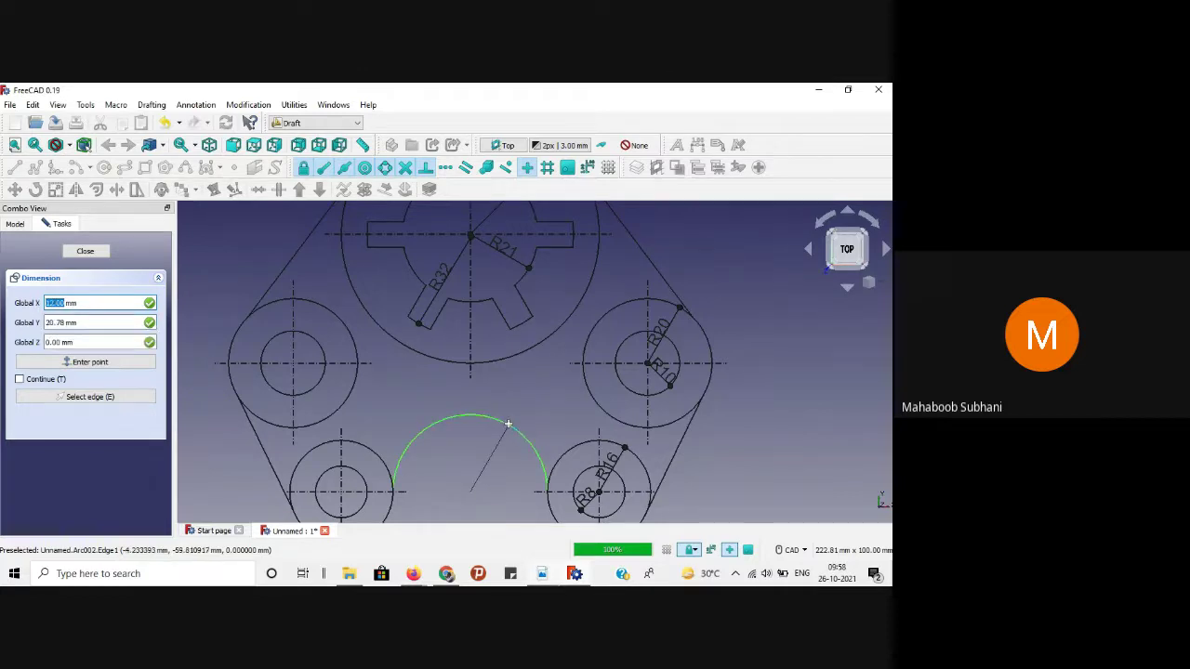
pyautogui.click(509, 423)
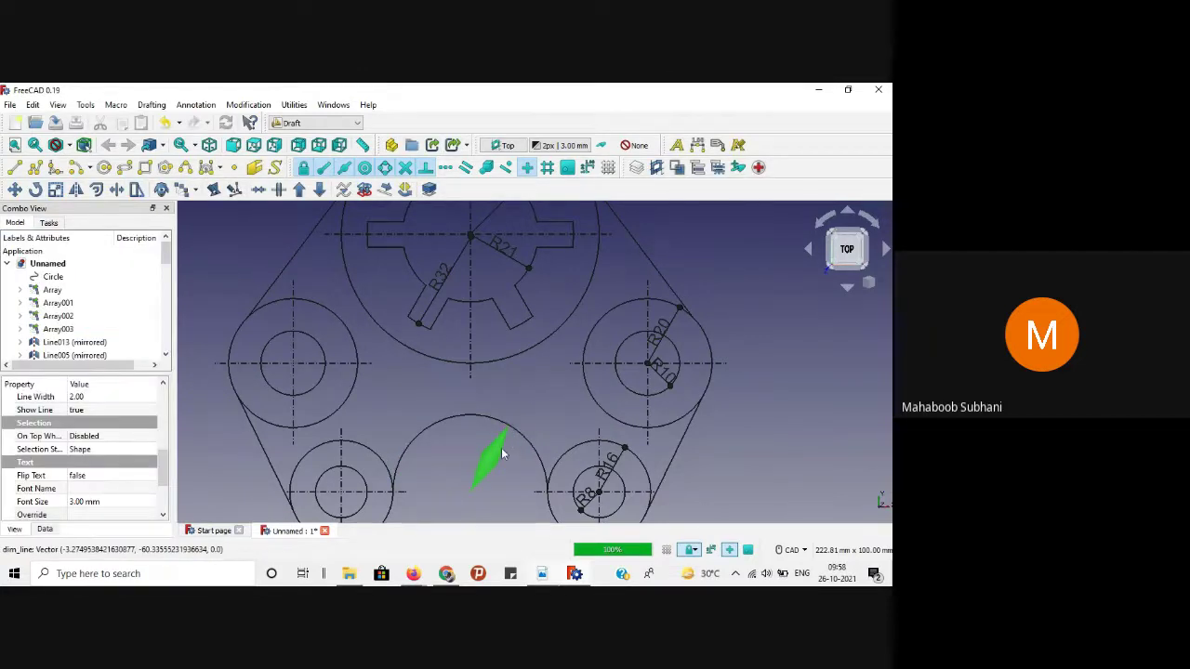
# Step: Set the concave arc dimension's arrow size to 1 mm and its arrow type to Dot
pyautogui.scroll(4, 76, 445)
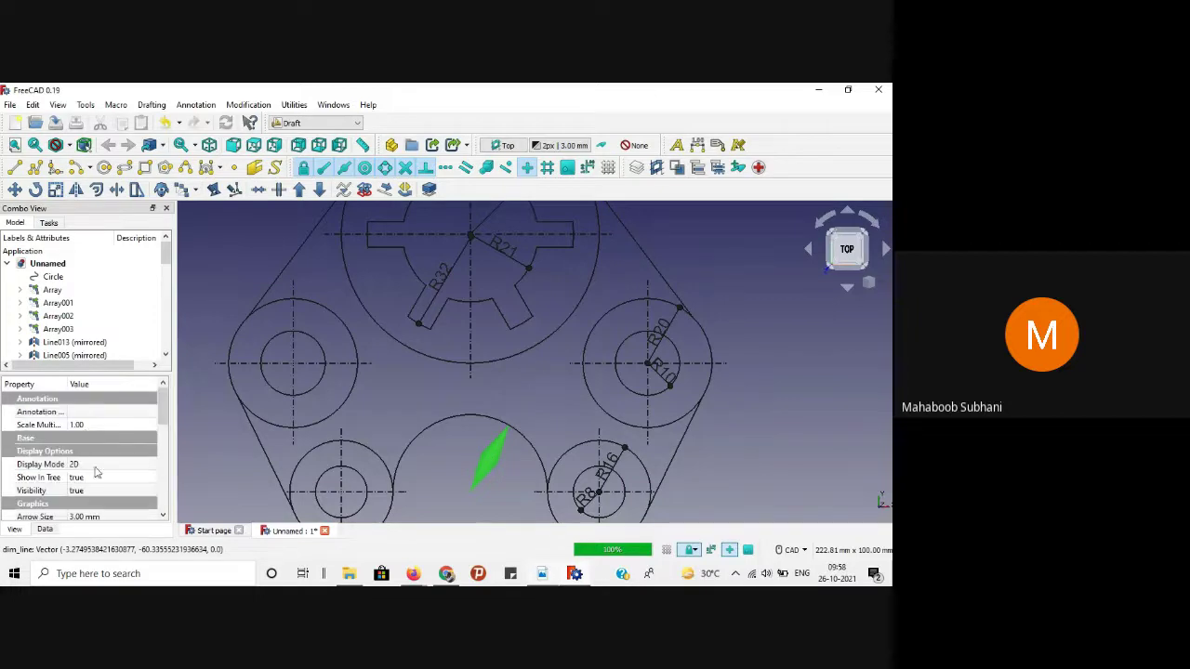
pyautogui.scroll(-1, 76, 446)
pyautogui.click(74, 444)
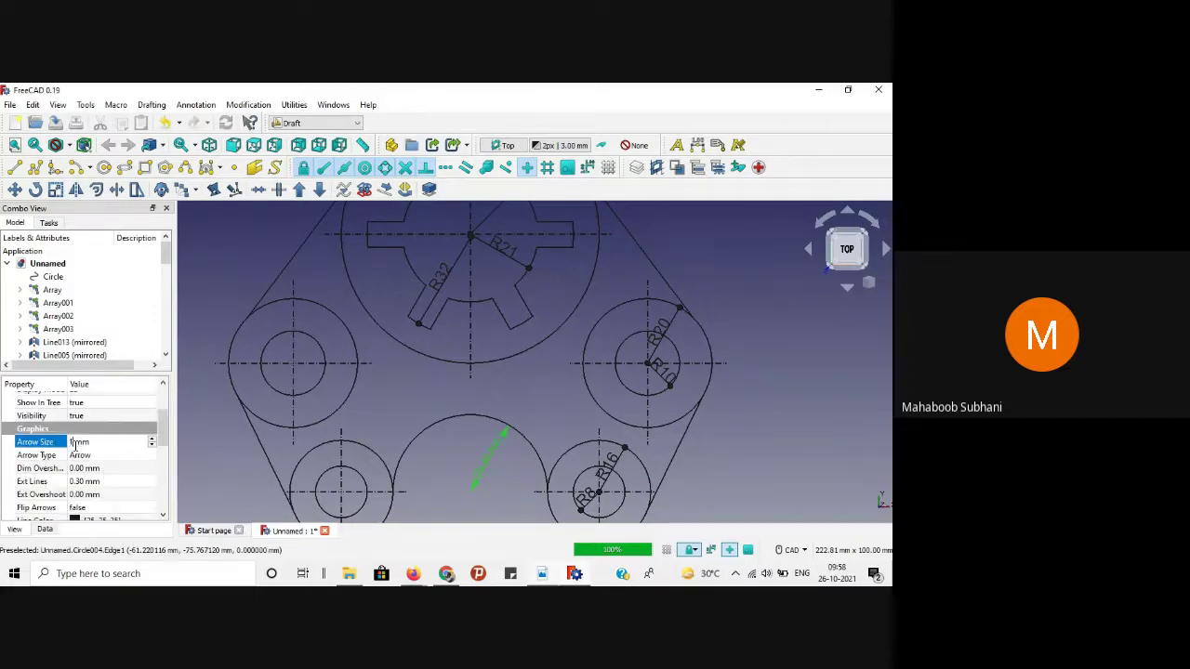
pyautogui.write('1')
pyautogui.press('Return')
pyautogui.click(77, 455)
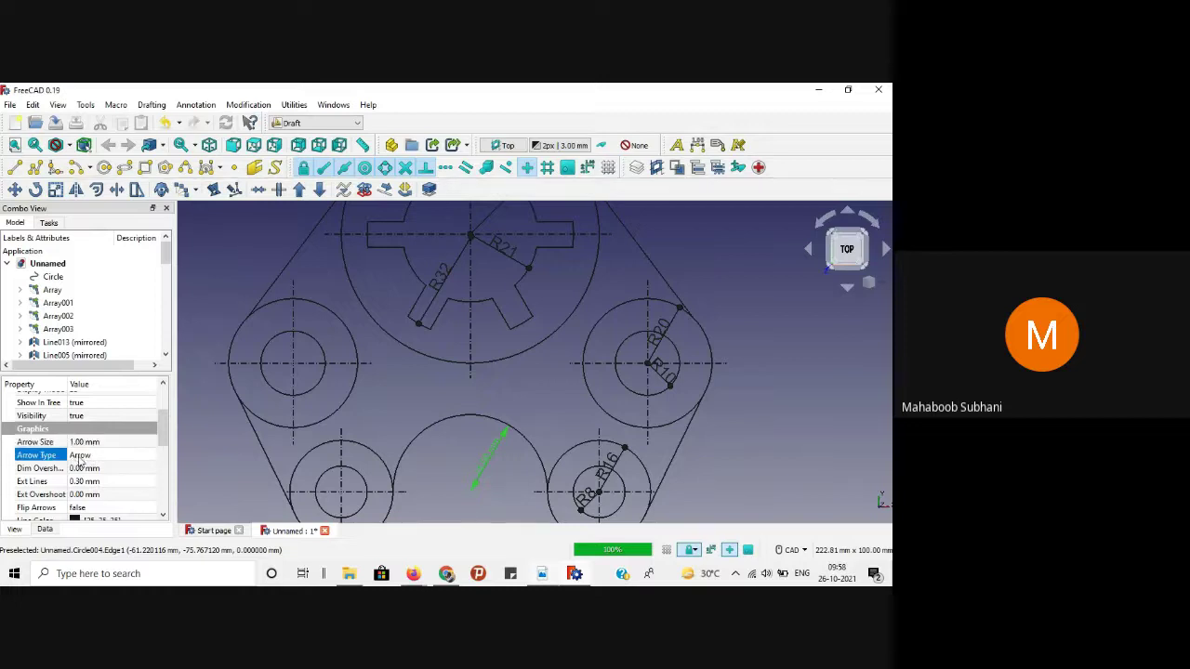
pyautogui.click(152, 457)
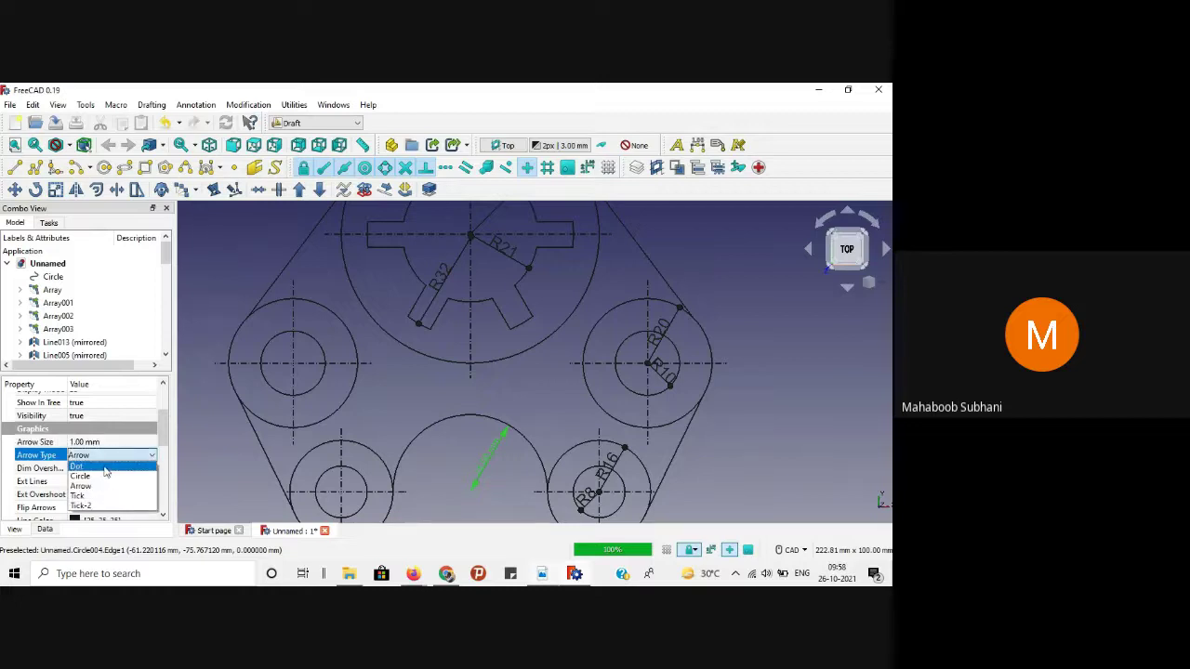
pyautogui.click(100, 468)
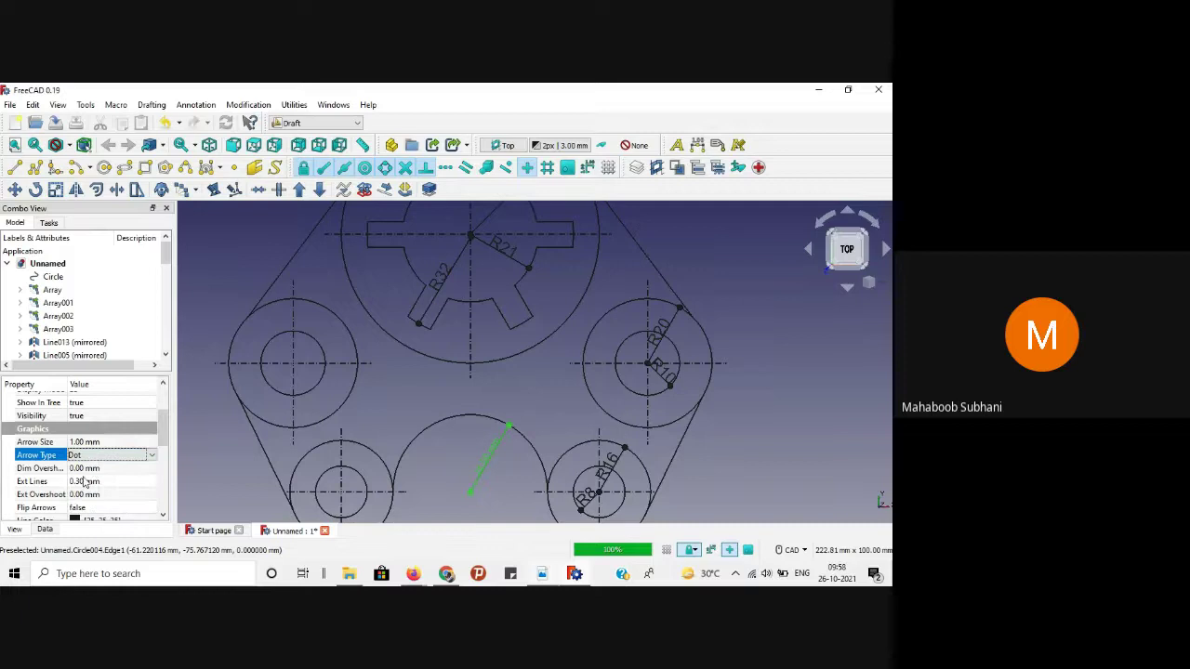
# Step: Set the concave arc dimension's font size to 5 mm and override its text with R24
pyautogui.scroll(-4, 84, 482)
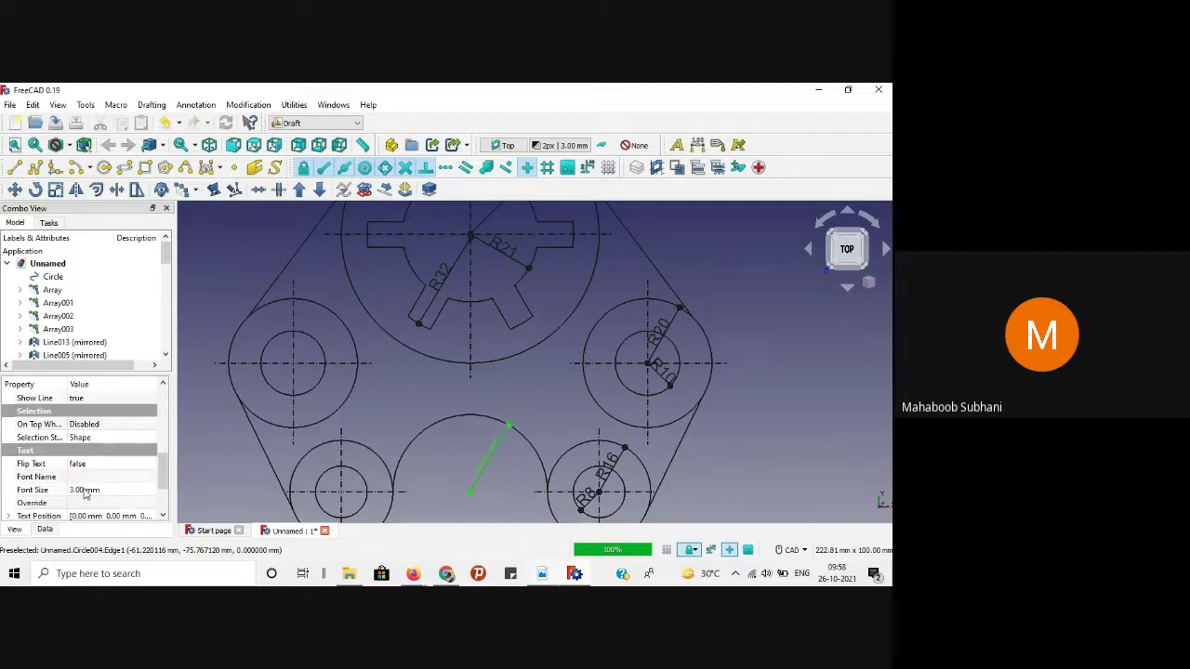
pyautogui.click(84, 494)
pyautogui.scroll(2, 84, 496)
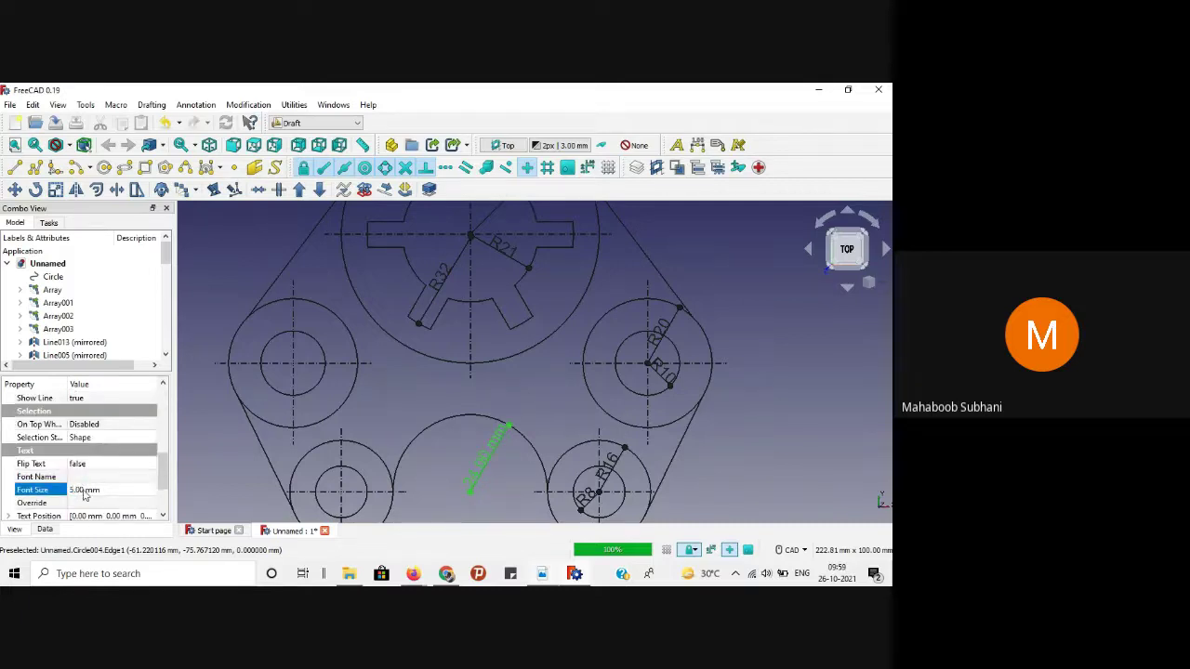
pyautogui.scroll(-2, 127, 496)
pyautogui.click(80, 435)
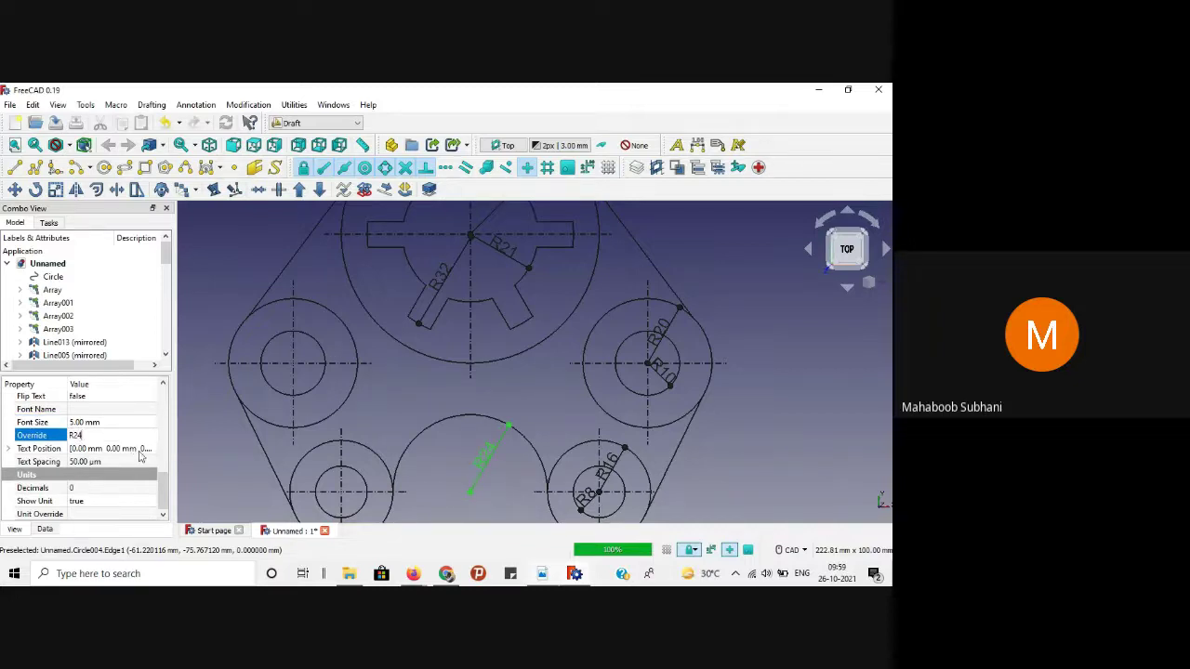
pyautogui.click(118, 502)
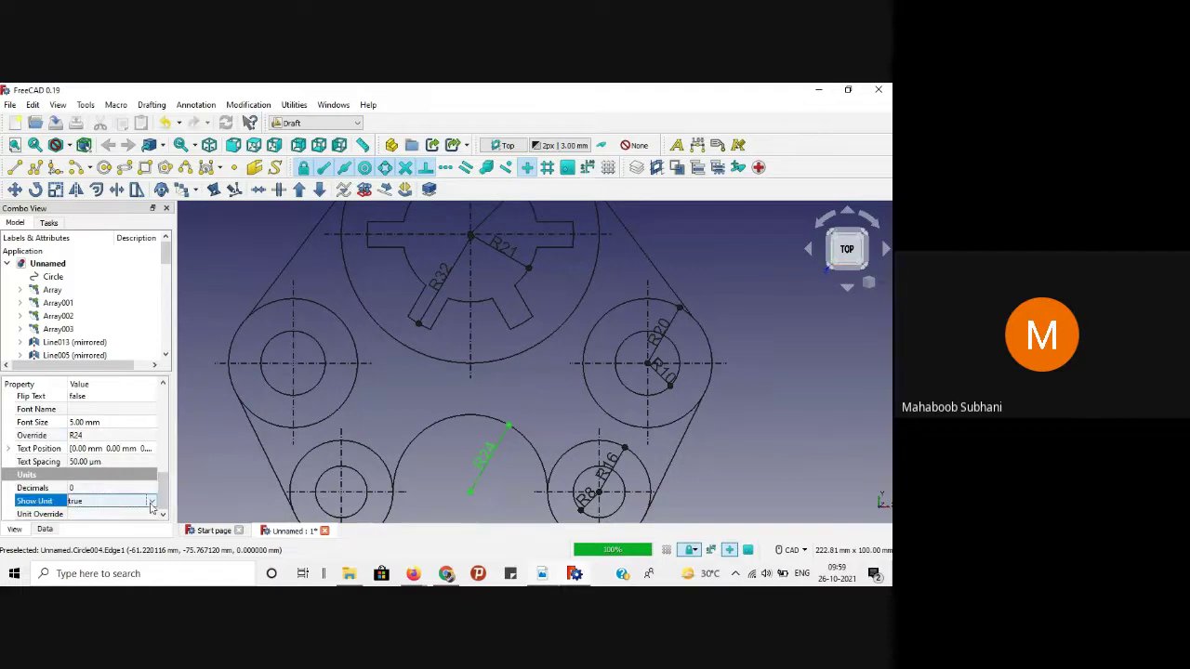
pyautogui.click(150, 503)
pyautogui.click(197, 479)
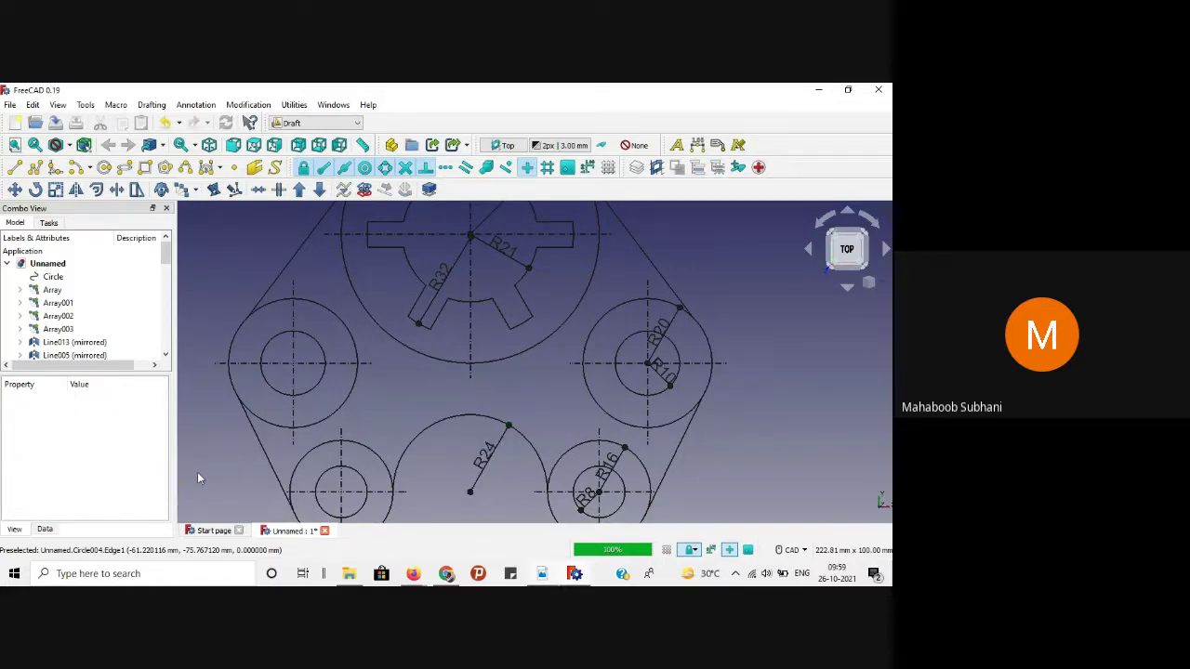
# Step: Dimension the width of the central opening's upper-right notch between its outer corners, placing the dimension outside the large circle
pyautogui.scroll(-8, 429, 443)
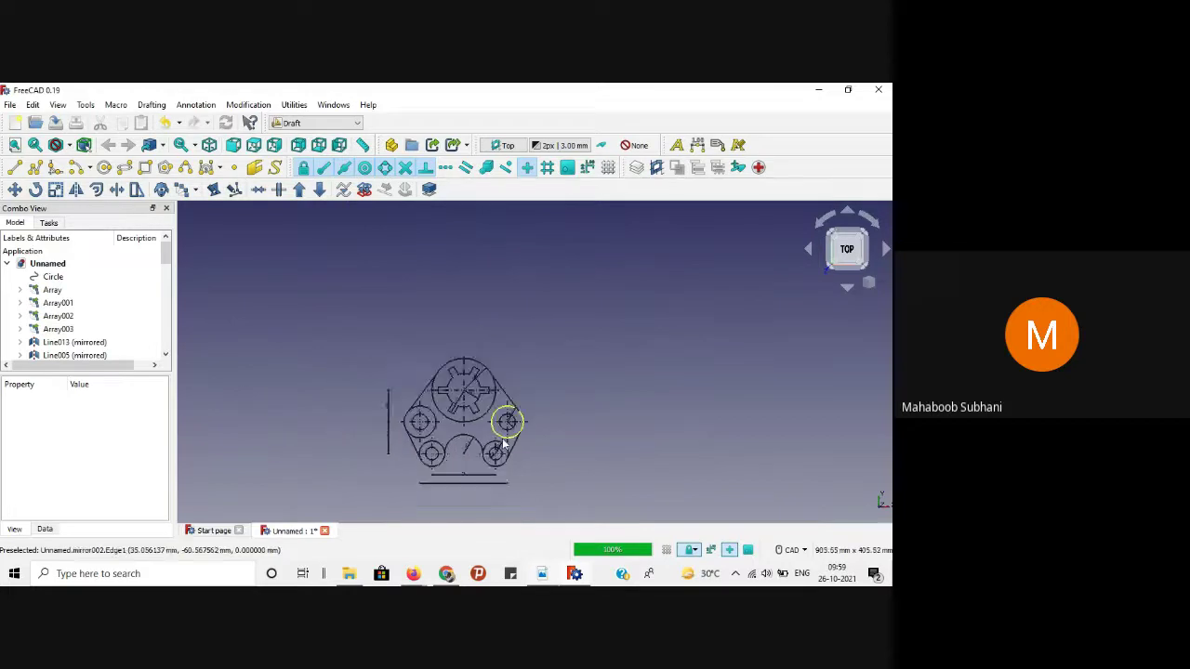
pyautogui.scroll(5, 454, 481)
pyautogui.scroll(-1, 454, 482)
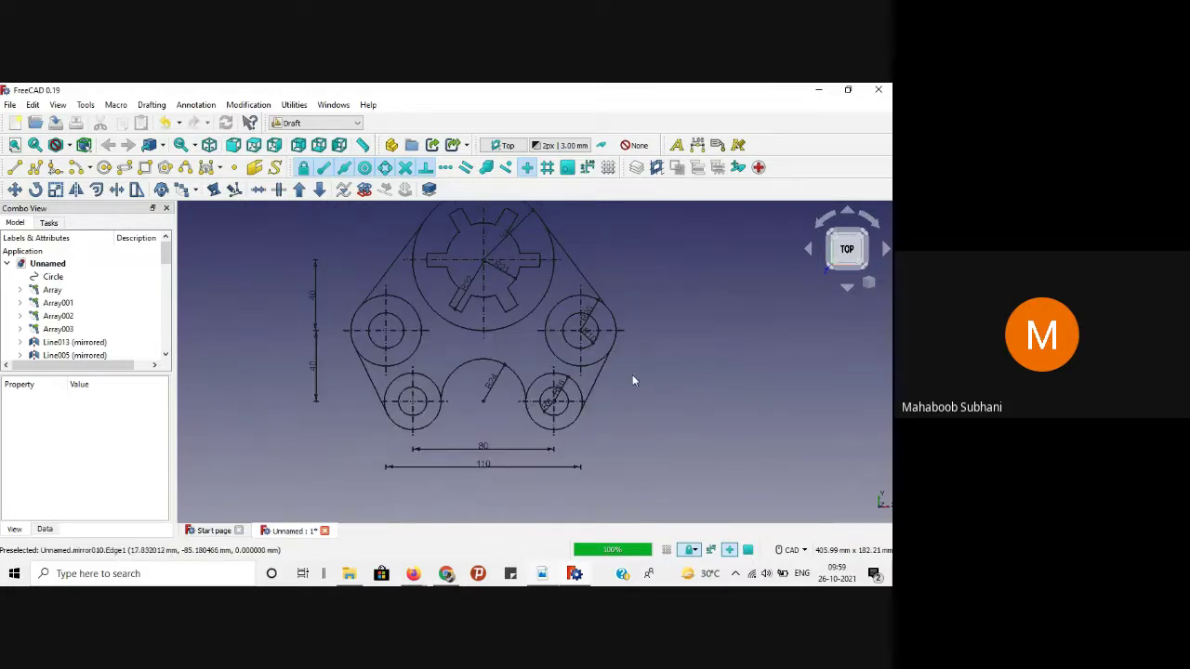
pyautogui.scroll(-1, 632, 379)
pyautogui.scroll(1, 679, 278)
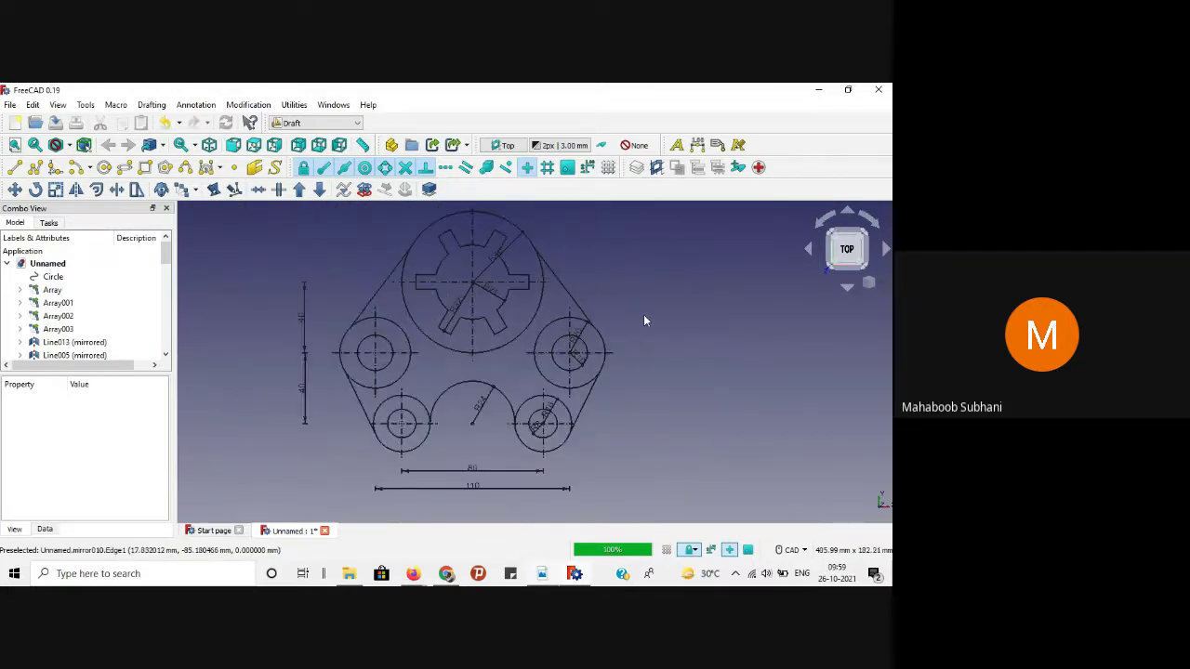
pyautogui.scroll(-1, 644, 319)
pyautogui.scroll(4, 587, 236)
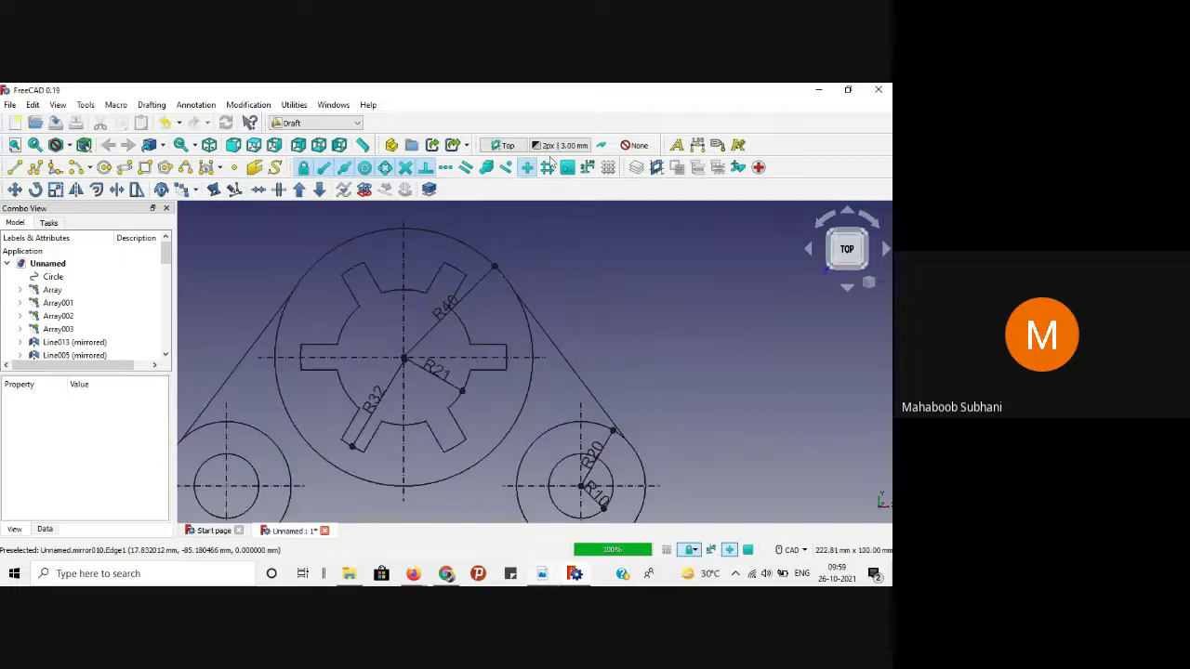
pyautogui.click(697, 145)
pyautogui.scroll(2, 437, 239)
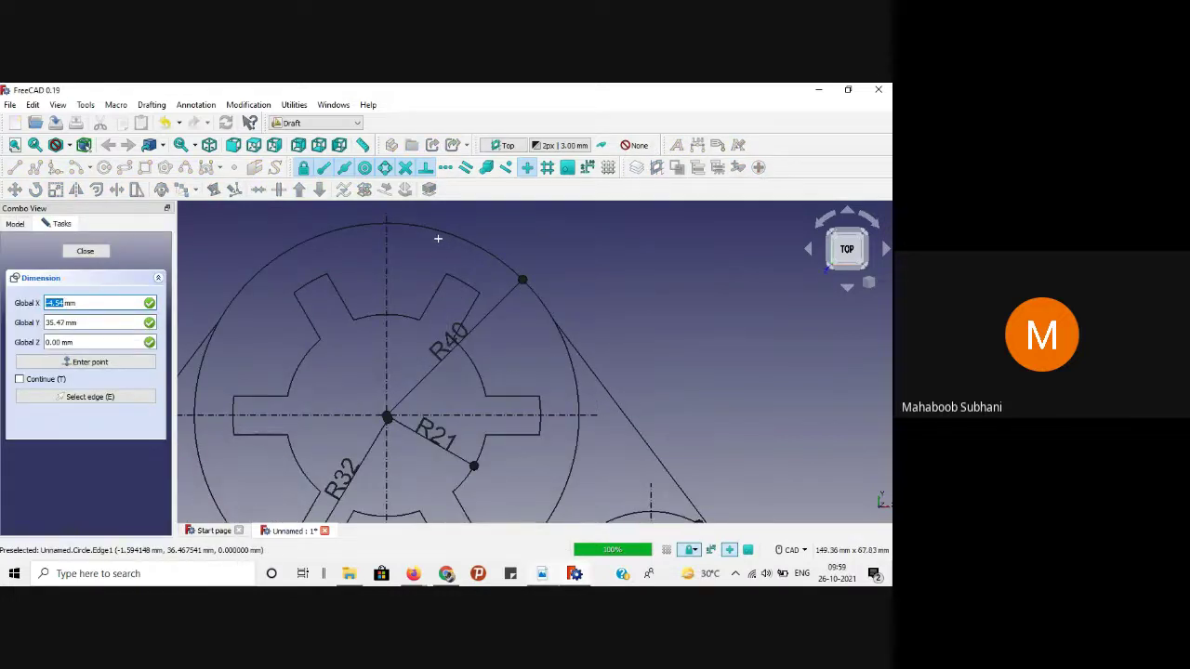
pyautogui.scroll(2, 446, 275)
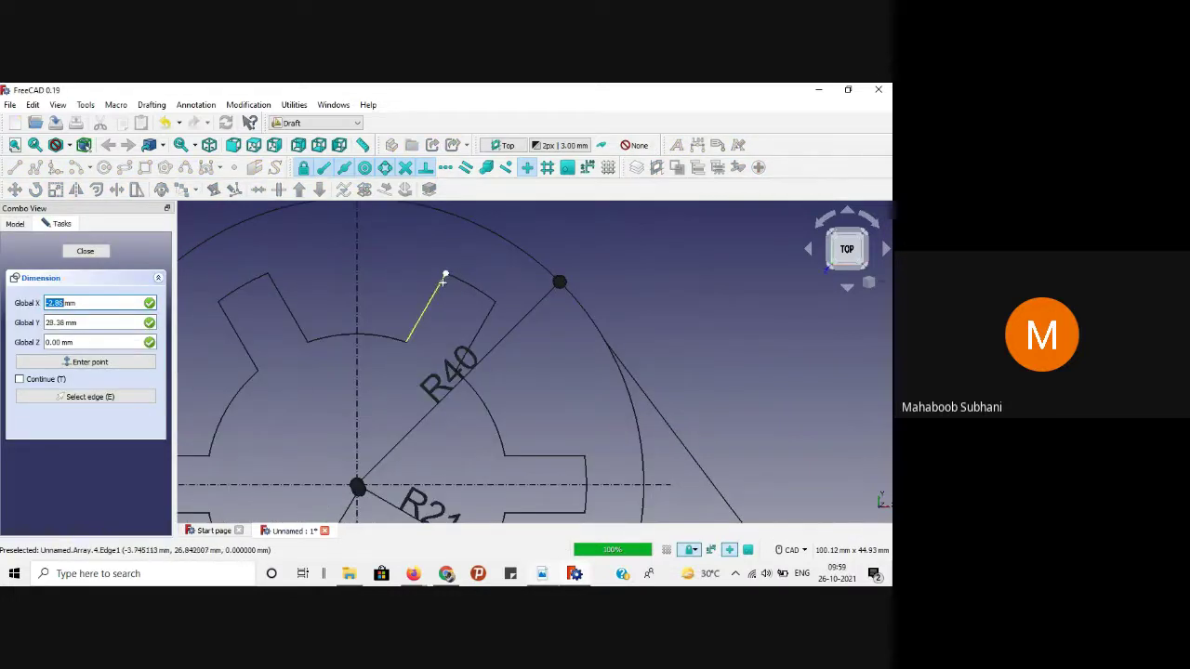
pyautogui.click(442, 275)
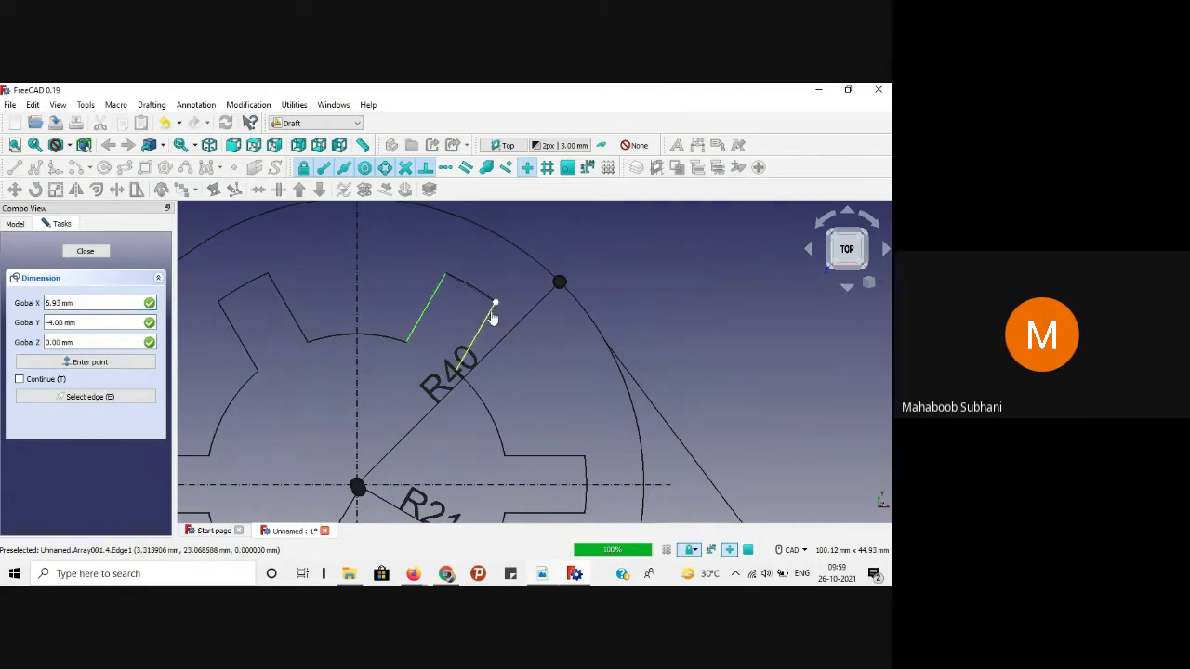
pyautogui.click(490, 309)
pyautogui.click(543, 230)
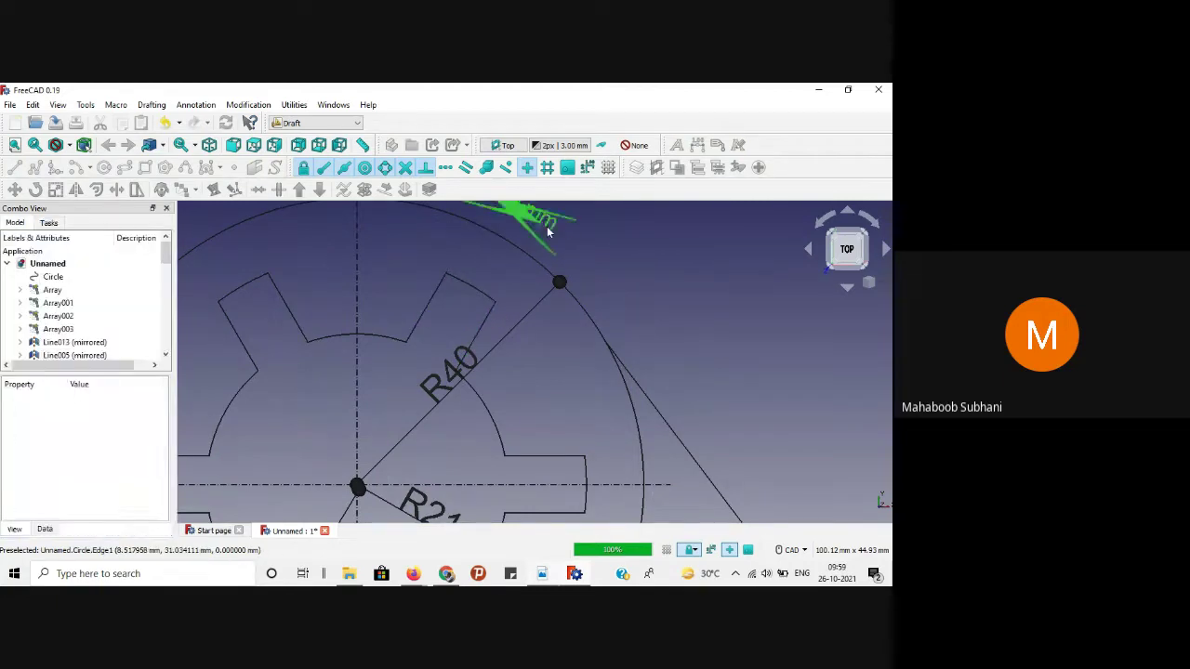
# Step: Set the arrow size of the upper-right notch's width dimension to 1 mm
pyautogui.scroll(-4, 606, 271)
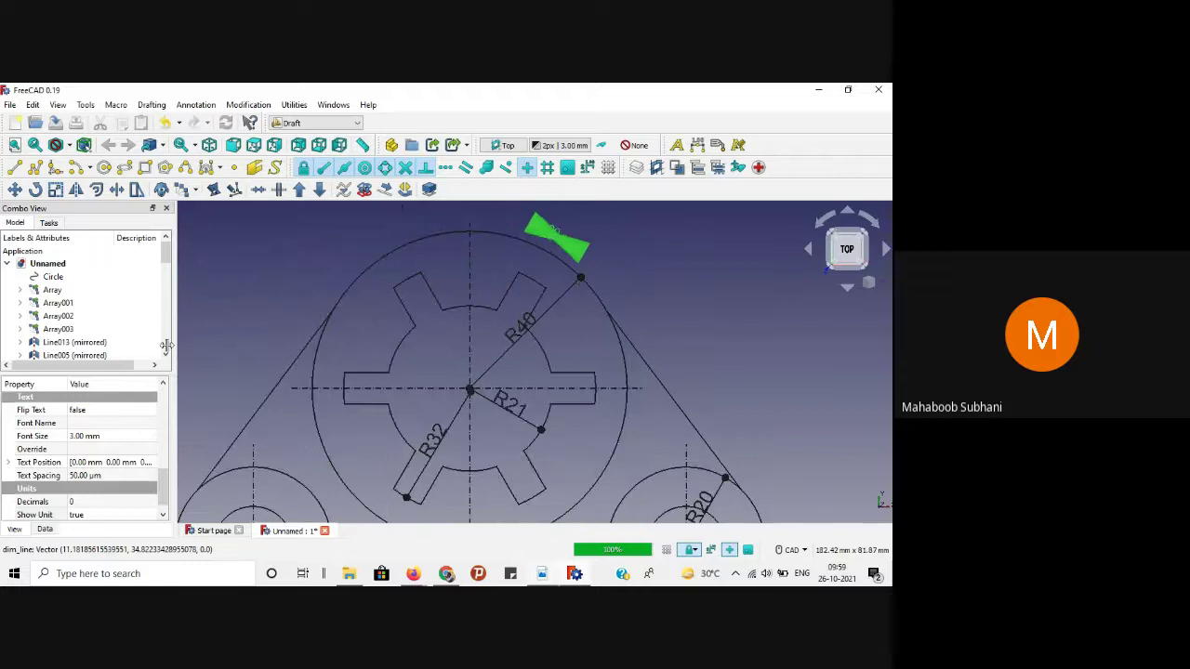
pyautogui.scroll(5, 93, 427)
pyautogui.click(82, 462)
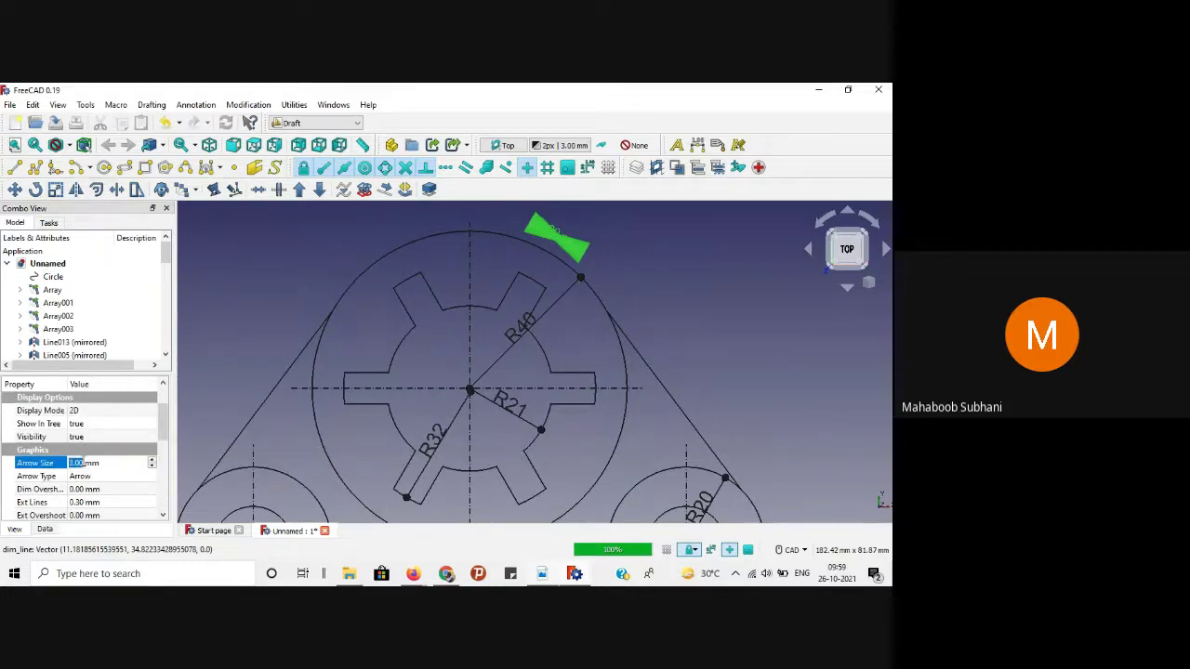
pyautogui.write('1')
pyautogui.press('Return')
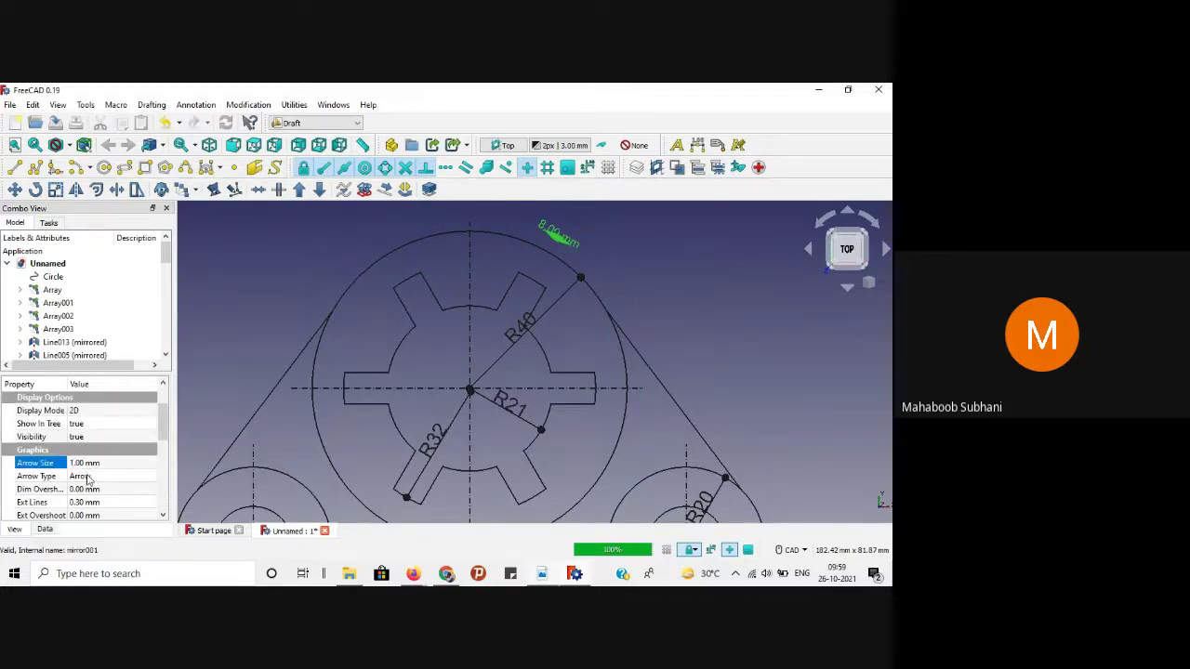
# Step: Set the notch width dimension's extension lines and extension overshoot to 1.5 mm each
pyautogui.click(81, 503)
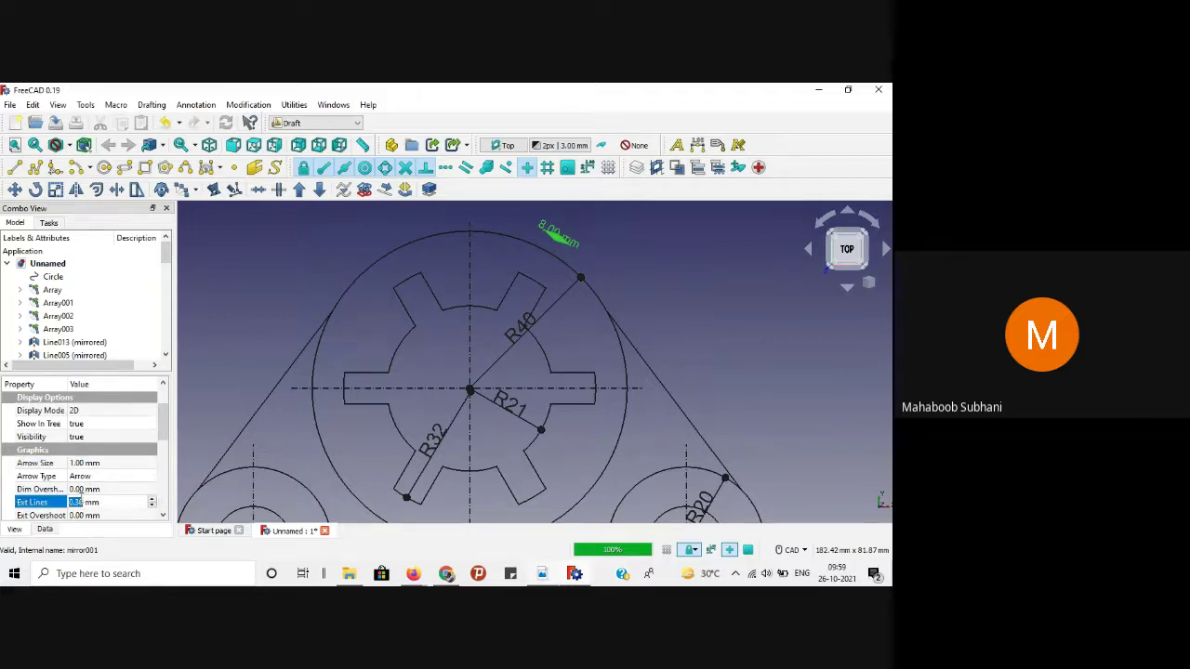
pyautogui.write('1')
pyautogui.click(86, 515)
pyautogui.write('1')
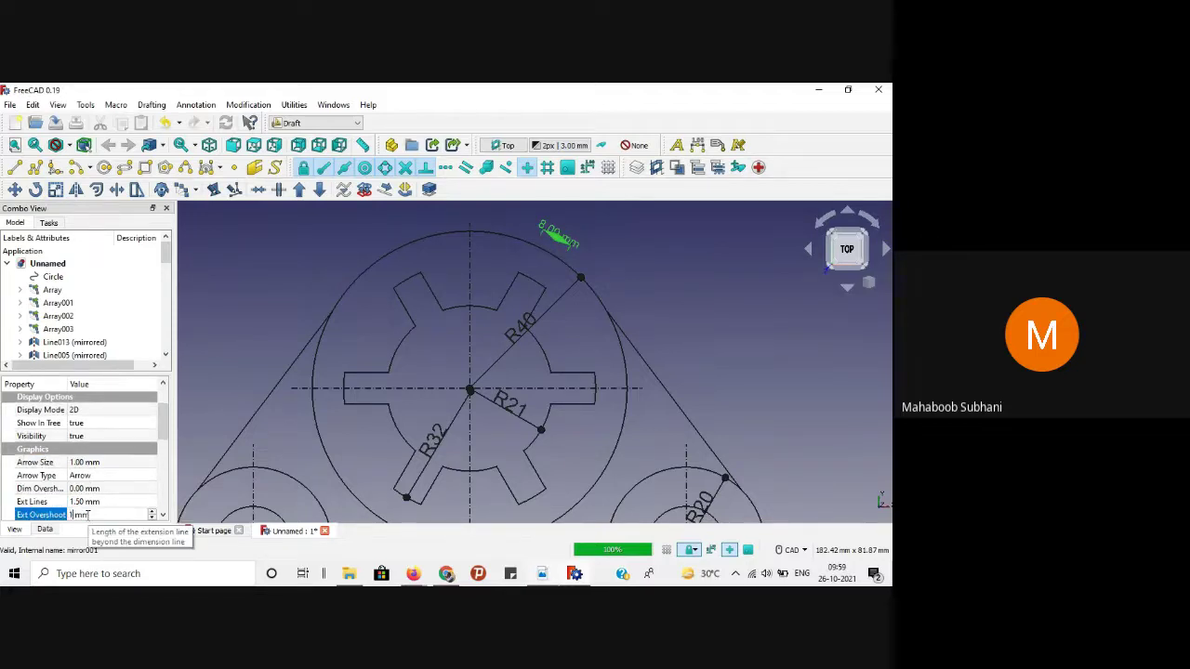
pyautogui.press('Return')
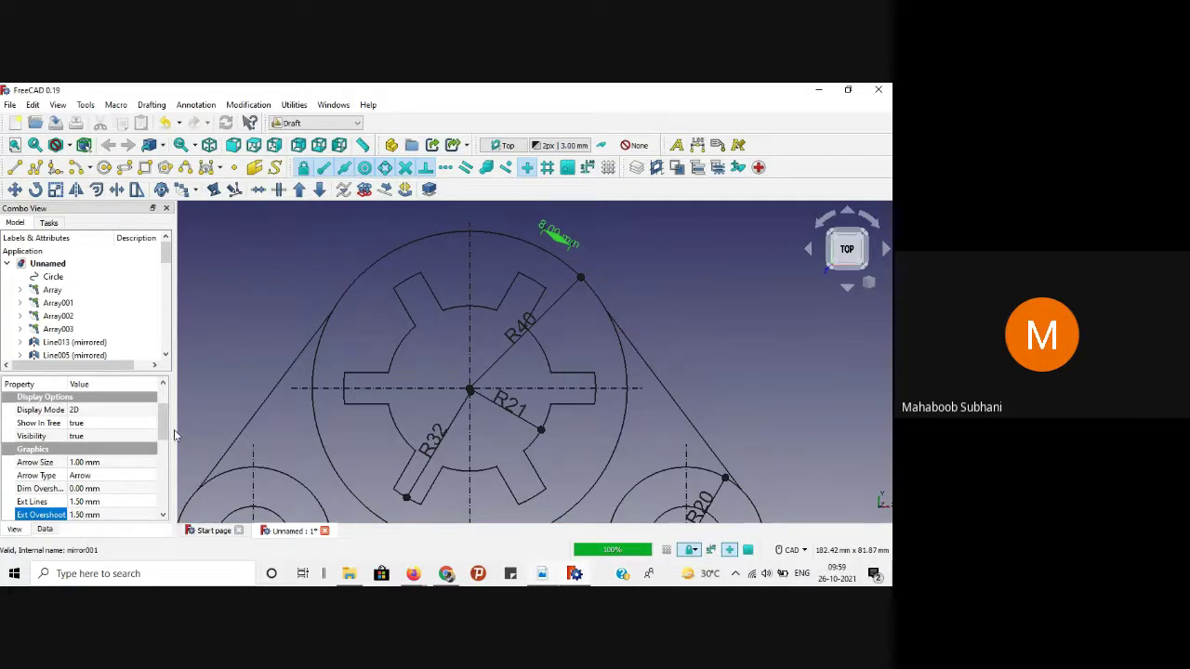
# Step: Set the notch width dimension's font size to 5 mm and turn off its unit display
pyautogui.scroll(-4, 97, 462)
pyautogui.scroll(-2, 97, 462)
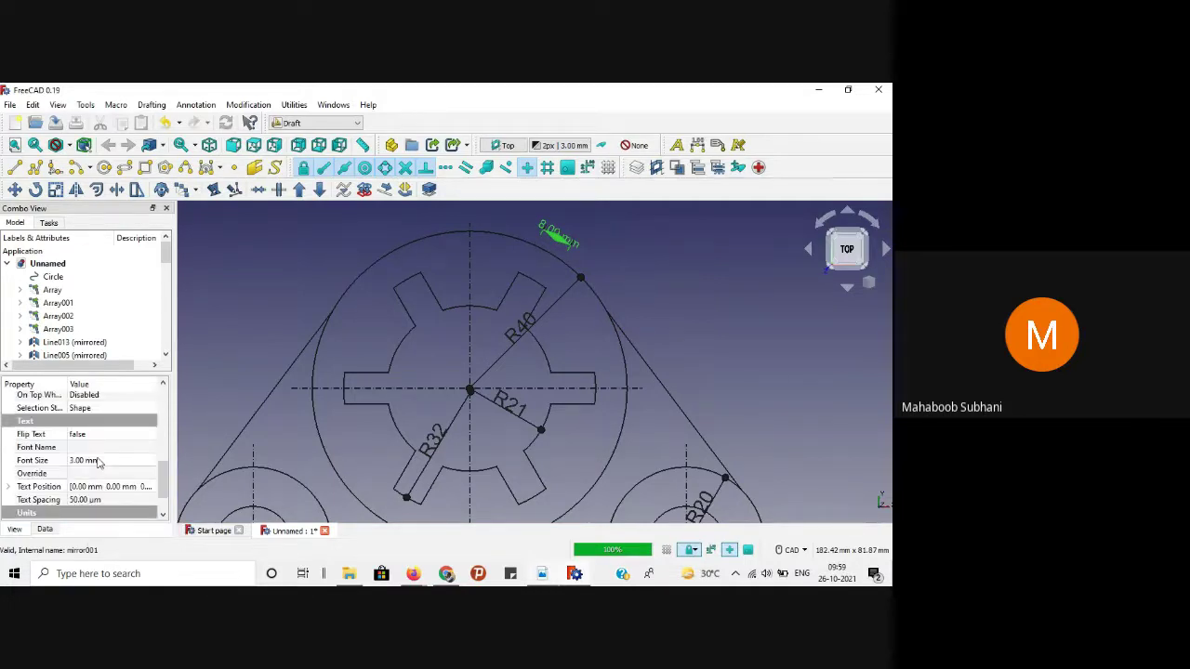
pyautogui.click(85, 461)
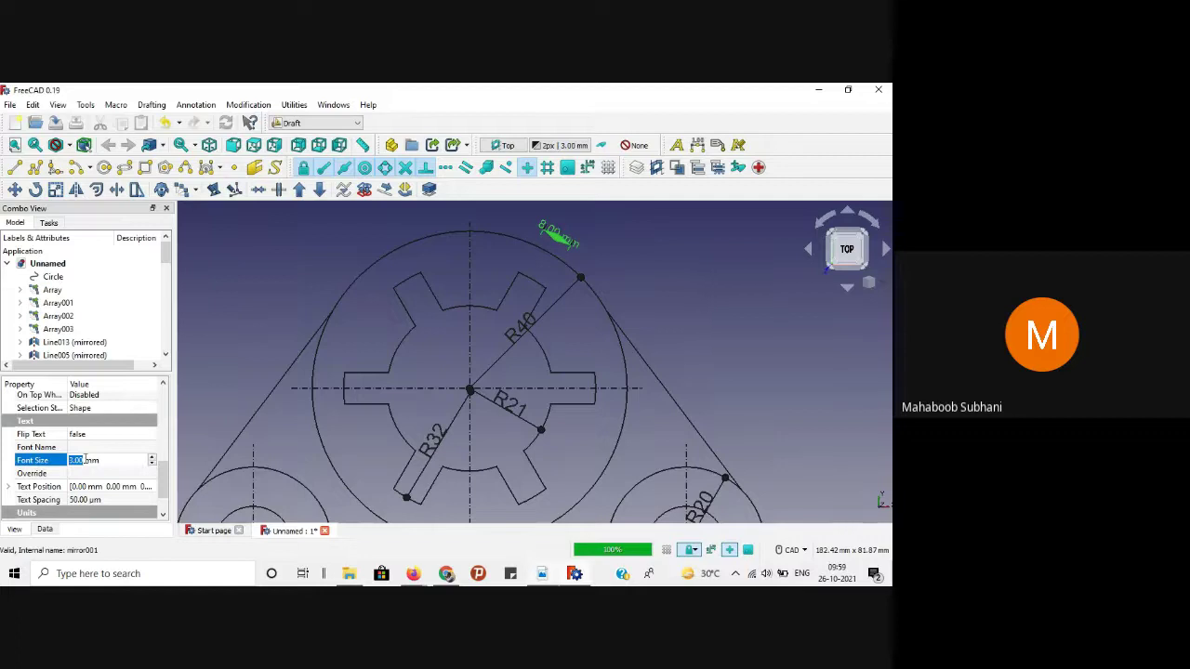
pyautogui.write('5')
pyautogui.press('Return')
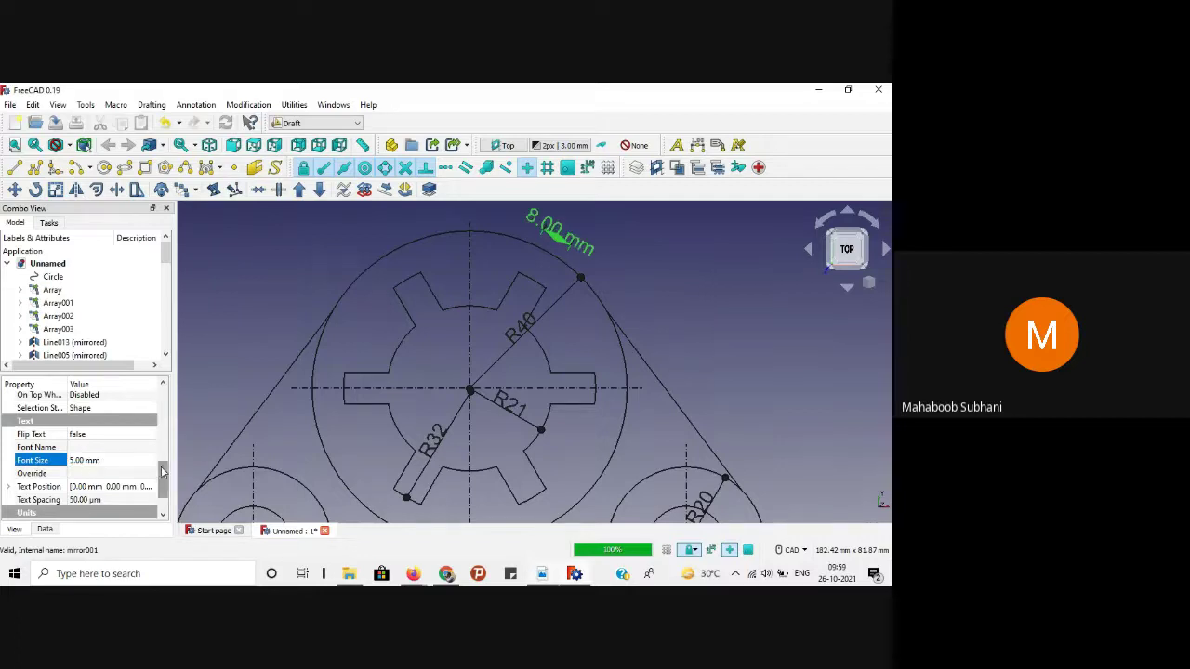
pyautogui.scroll(-1, 149, 470)
pyautogui.click(79, 501)
pyautogui.click(150, 502)
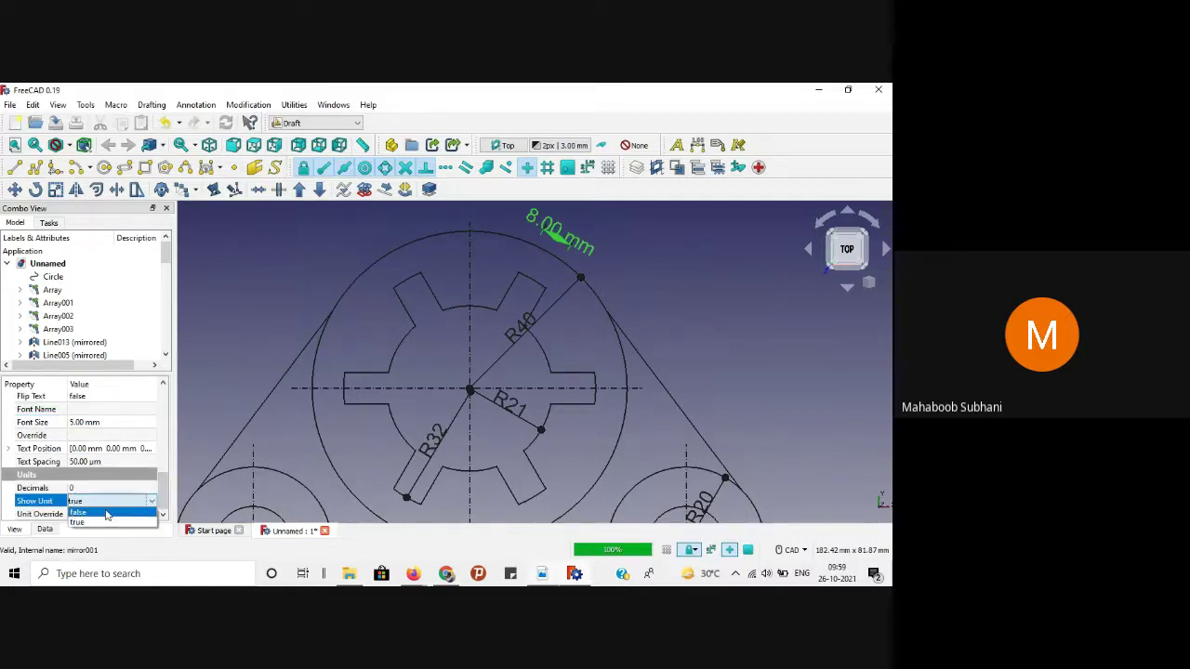
pyautogui.click(84, 514)
# Step: Reduce the notch width dimension's arrow size to 0.5 mm and deselect the dimension
pyautogui.scroll(4, 556, 251)
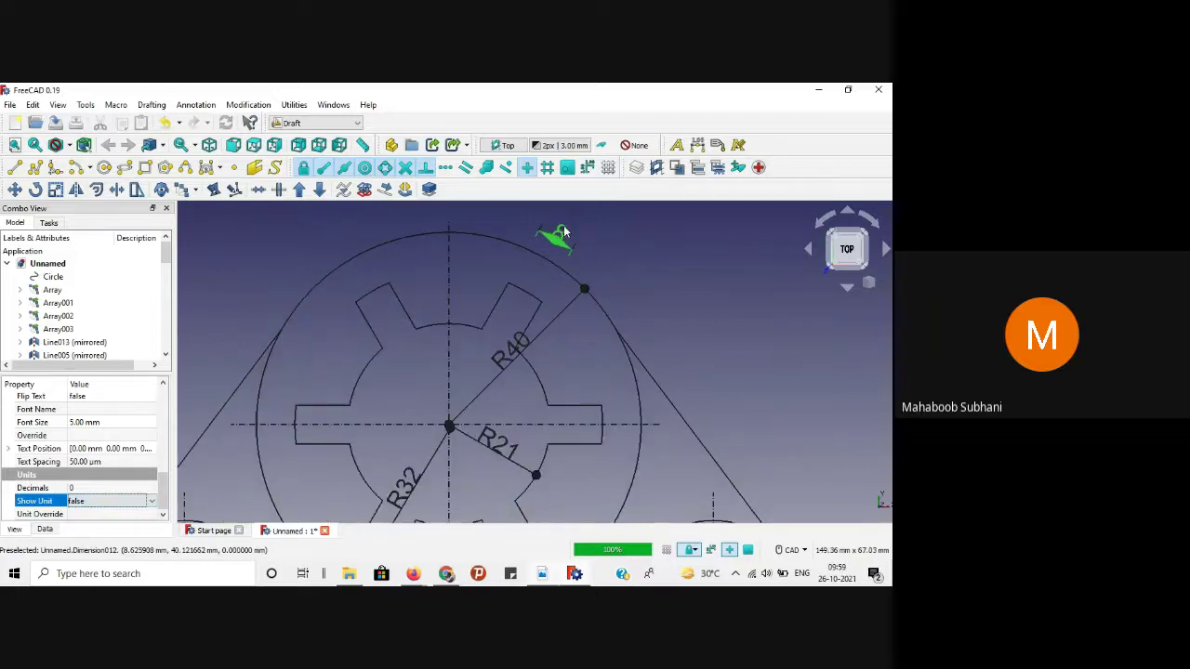
pyautogui.scroll(-2, 562, 234)
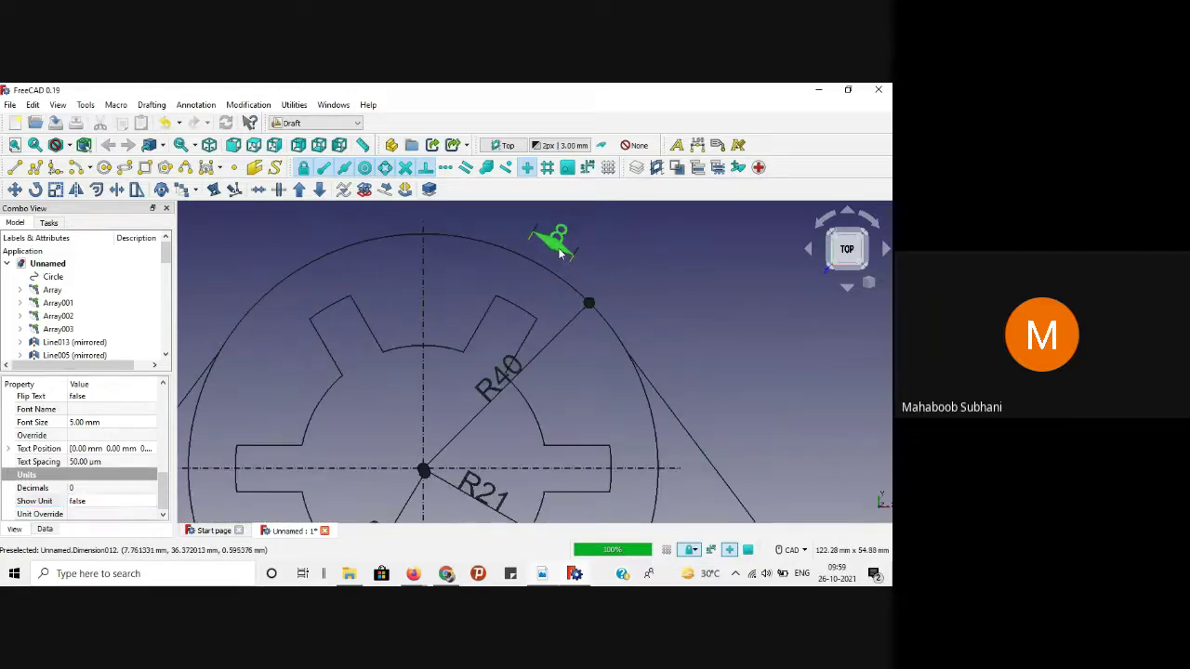
pyautogui.scroll(-3, 616, 279)
pyautogui.scroll(4, 70, 432)
pyautogui.scroll(4, 70, 432)
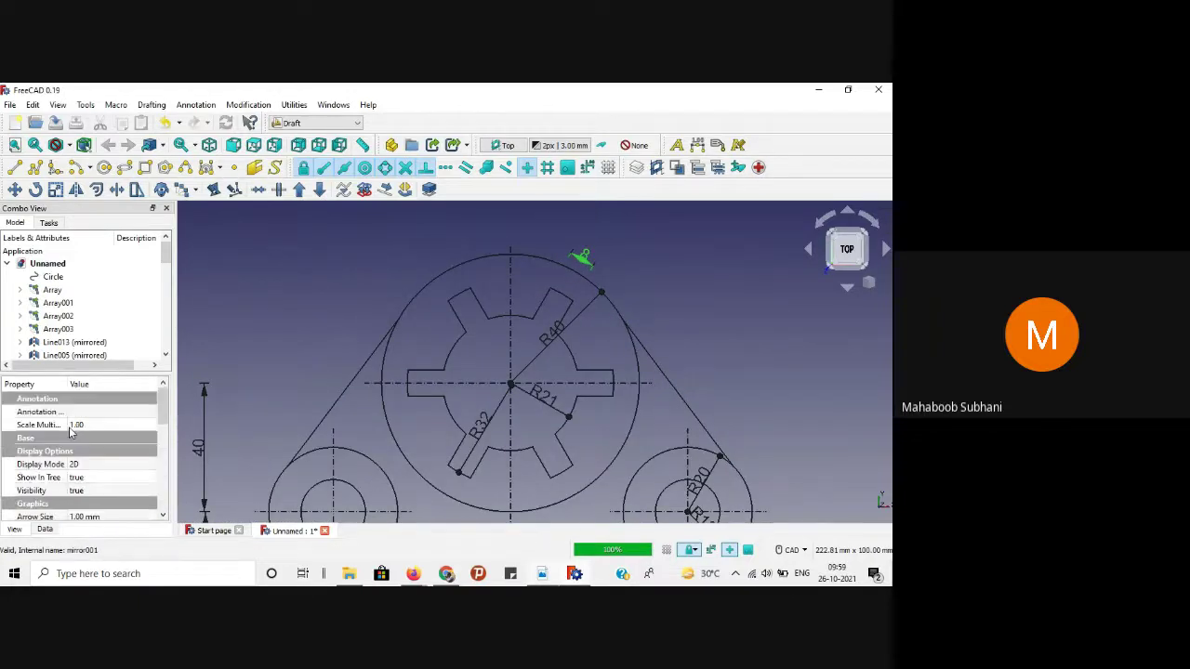
pyautogui.scroll(-2, 84, 456)
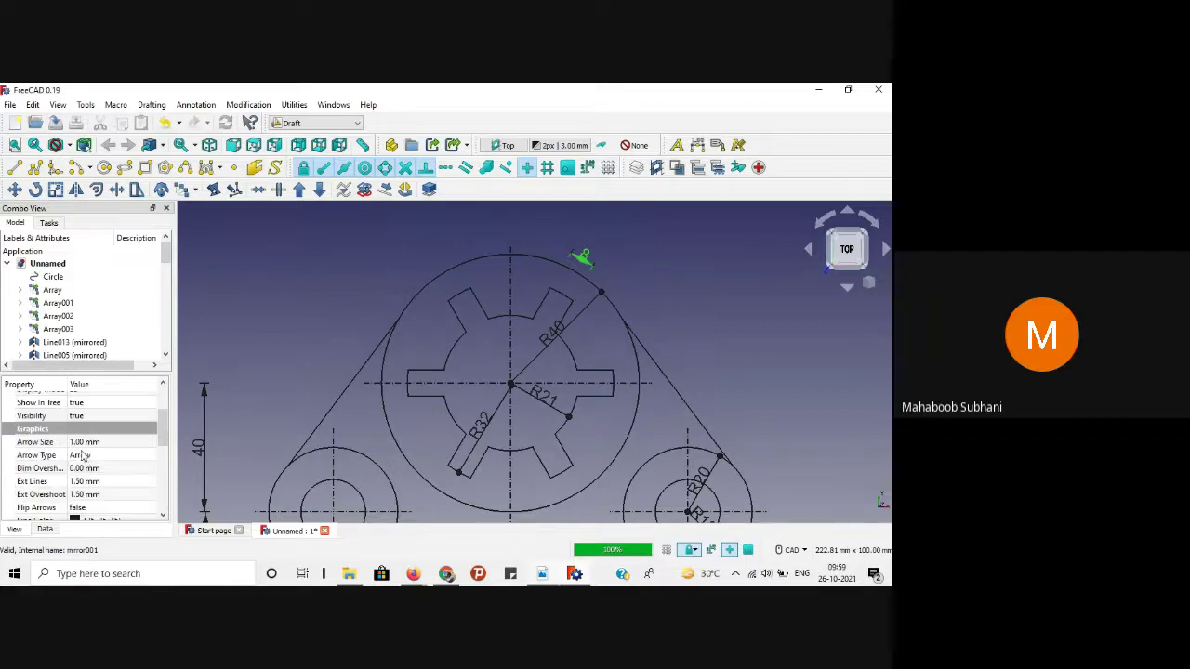
pyautogui.click(88, 444)
pyautogui.write('0.5')
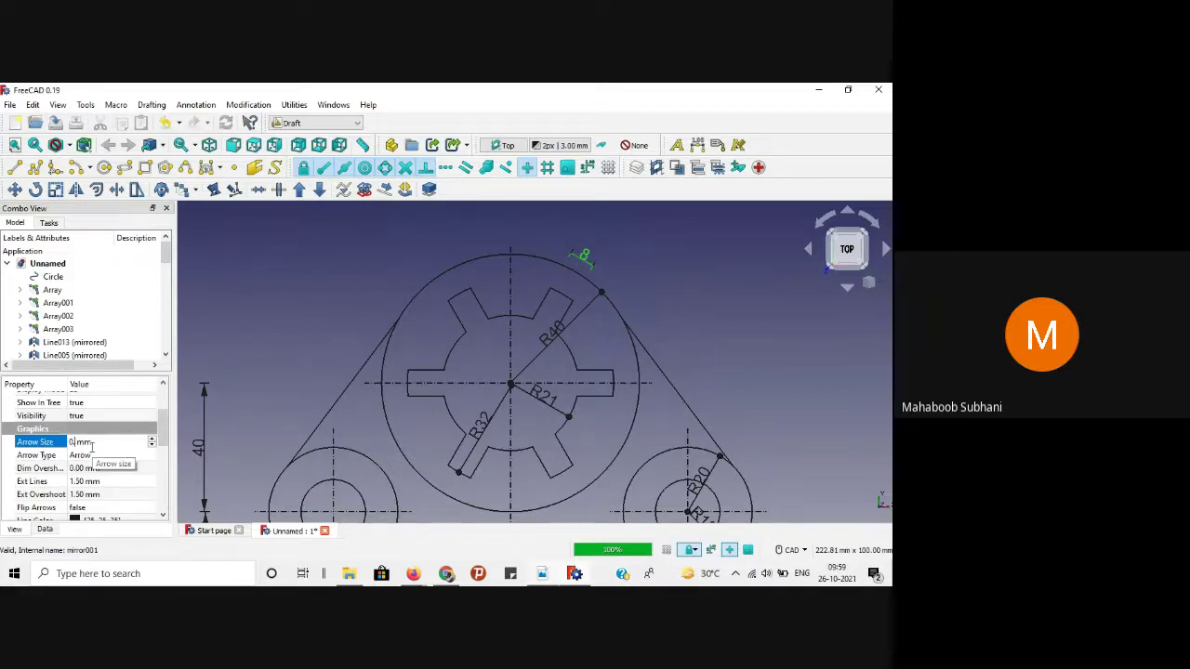
pyautogui.press('Return')
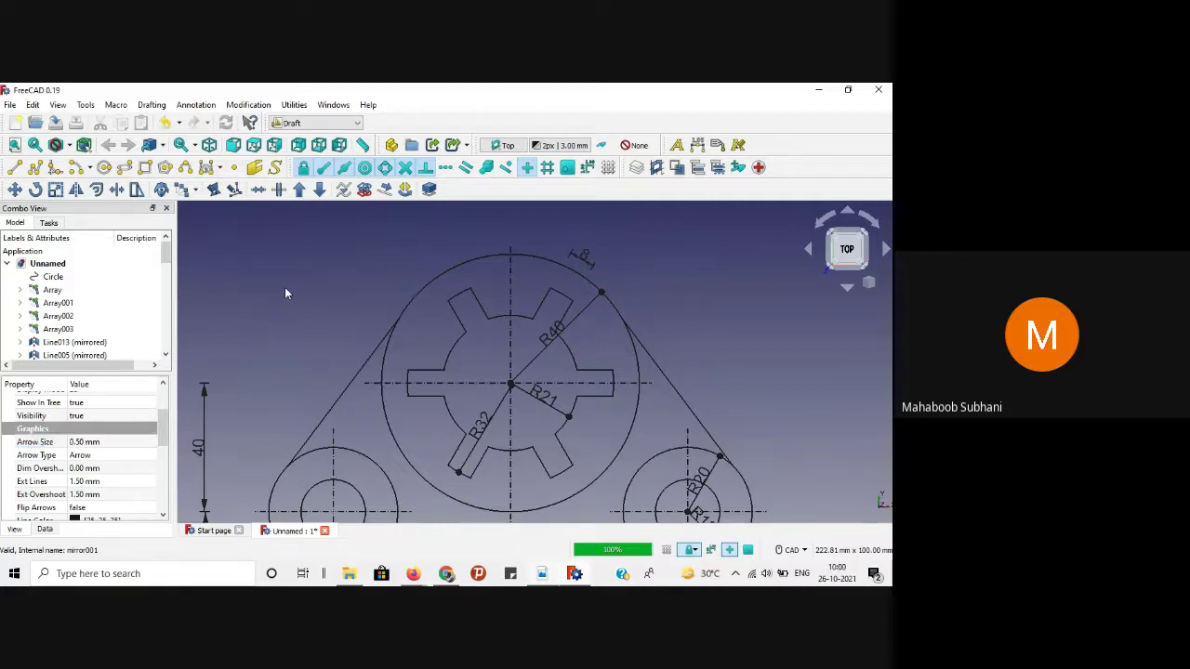
pyautogui.click(283, 294)
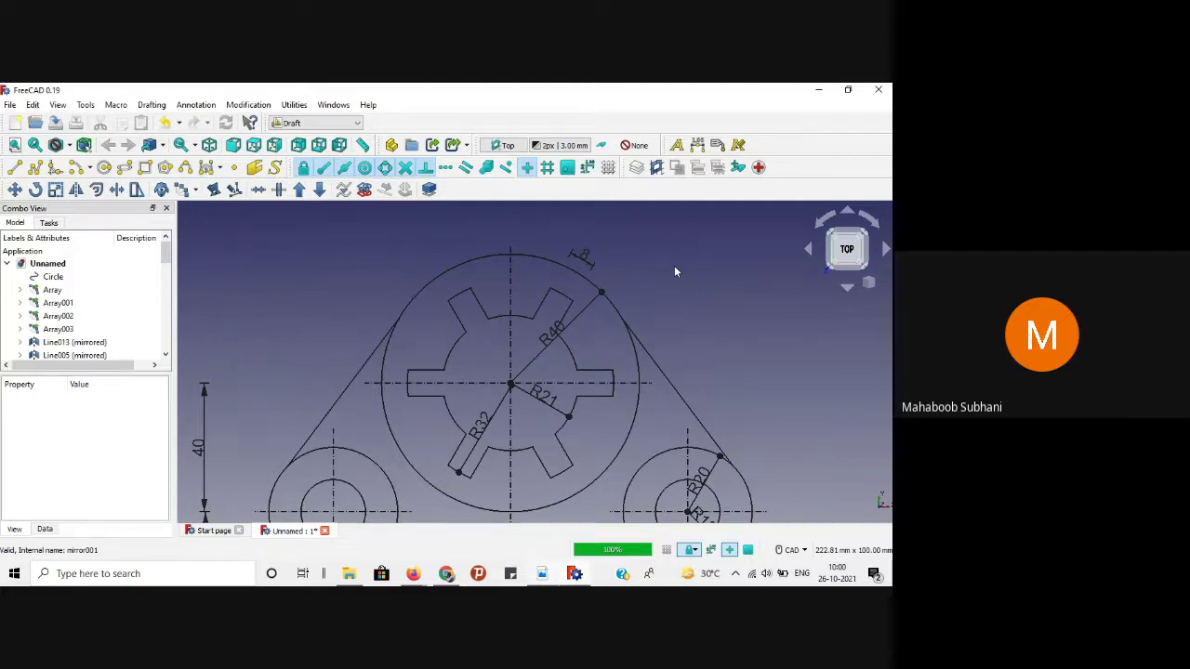
# Step: Compare the whole dimensioned plate with the Problem 01 reference figure in FreeCAD.pdf, opened in Adobe Reader
pyautogui.scroll(-3, 676, 271)
pyautogui.scroll(2, 678, 381)
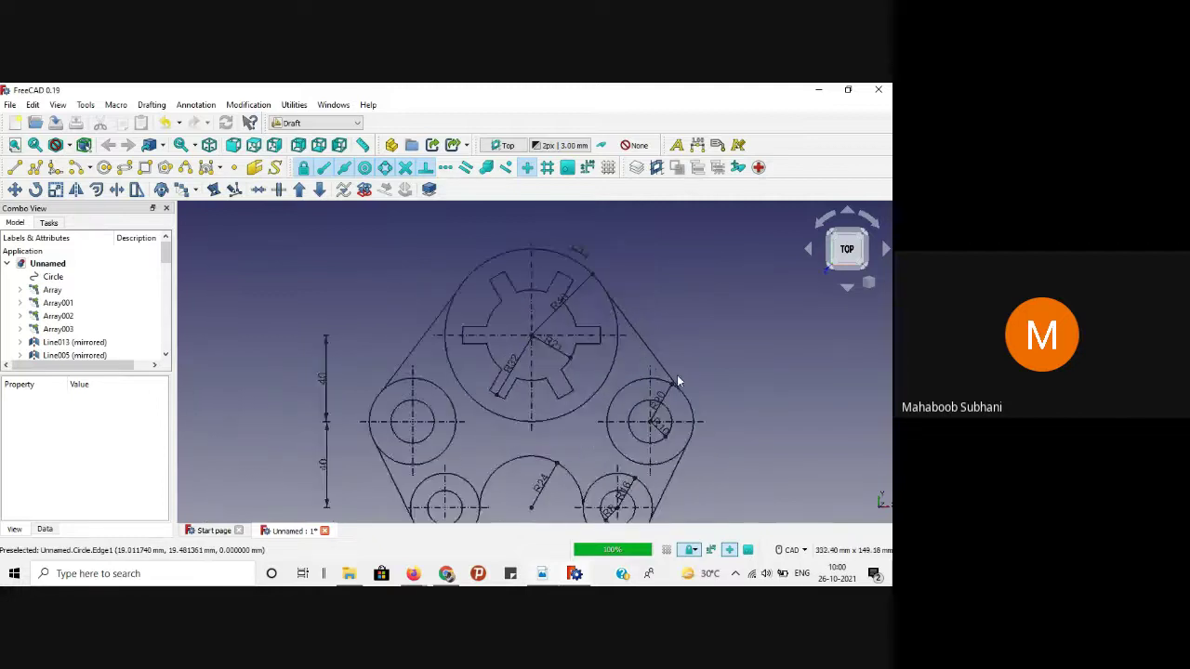
pyautogui.scroll(-3, 687, 459)
pyautogui.scroll(3, 688, 459)
pyautogui.scroll(-2, 688, 460)
pyautogui.scroll(3, 683, 474)
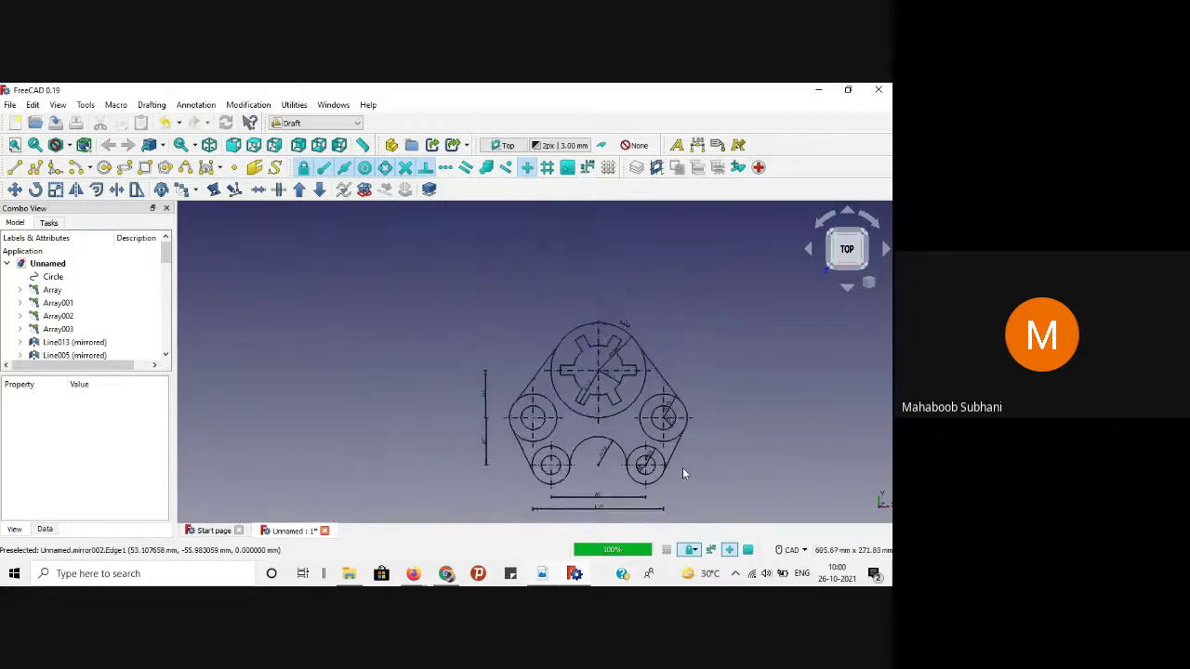
pyautogui.click(541, 573)
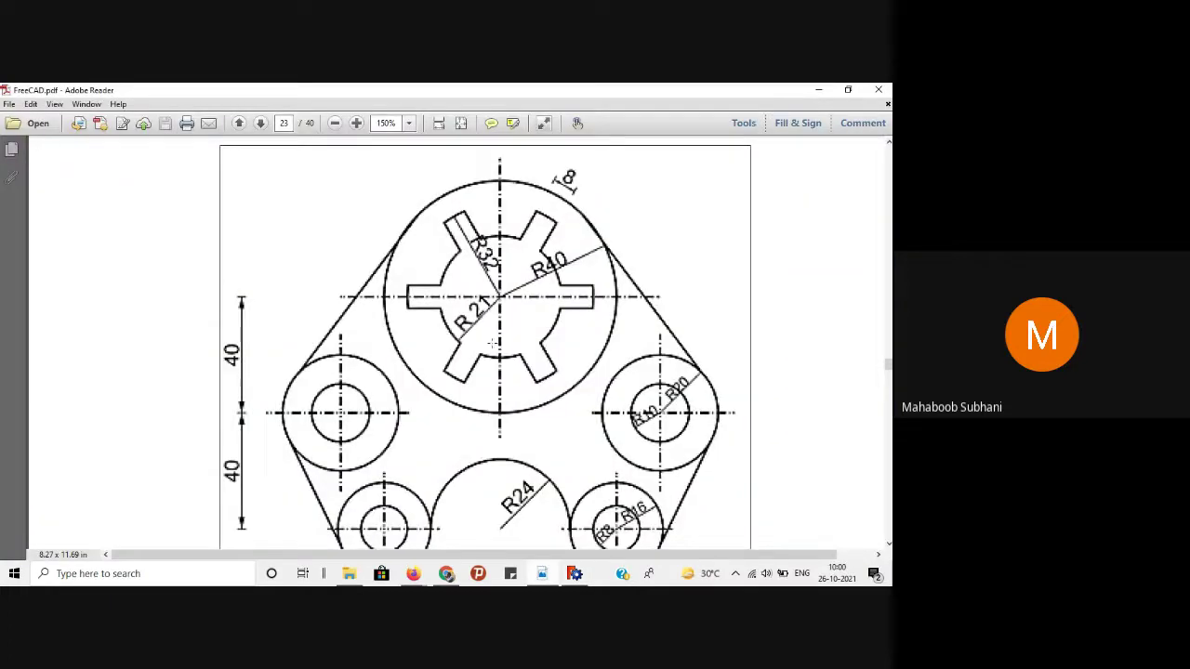
pyautogui.click(334, 122)
pyautogui.scroll(-3, 435, 316)
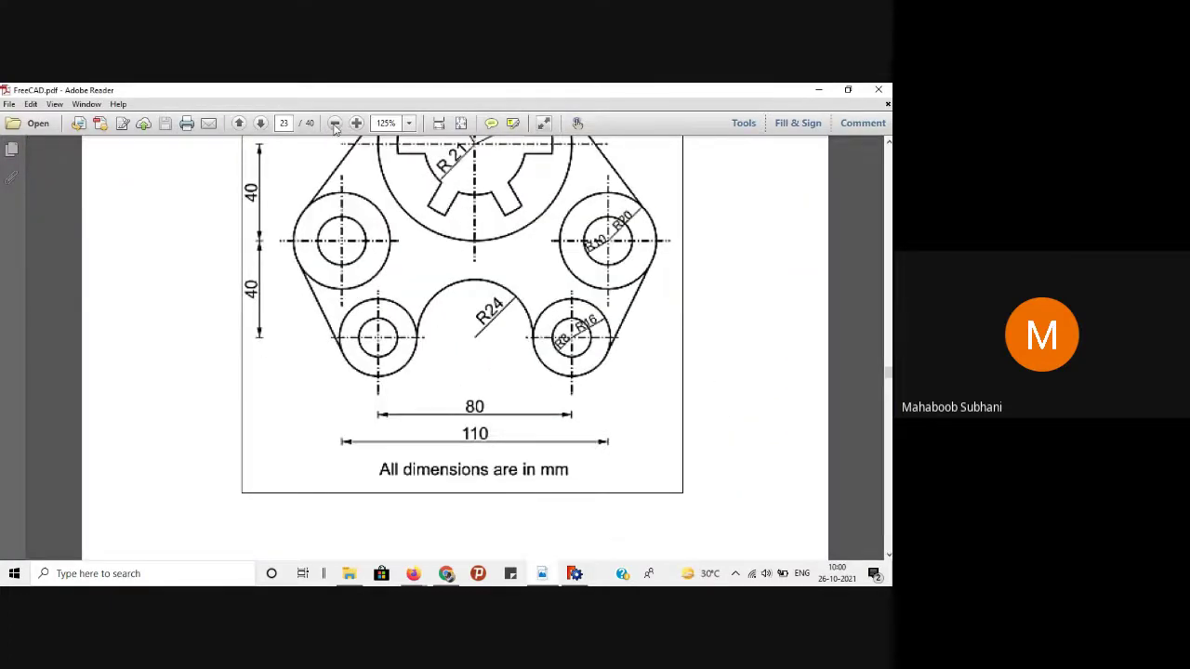
pyautogui.click(335, 122)
pyautogui.scroll(1, 460, 291)
pyautogui.scroll(1, 460, 290)
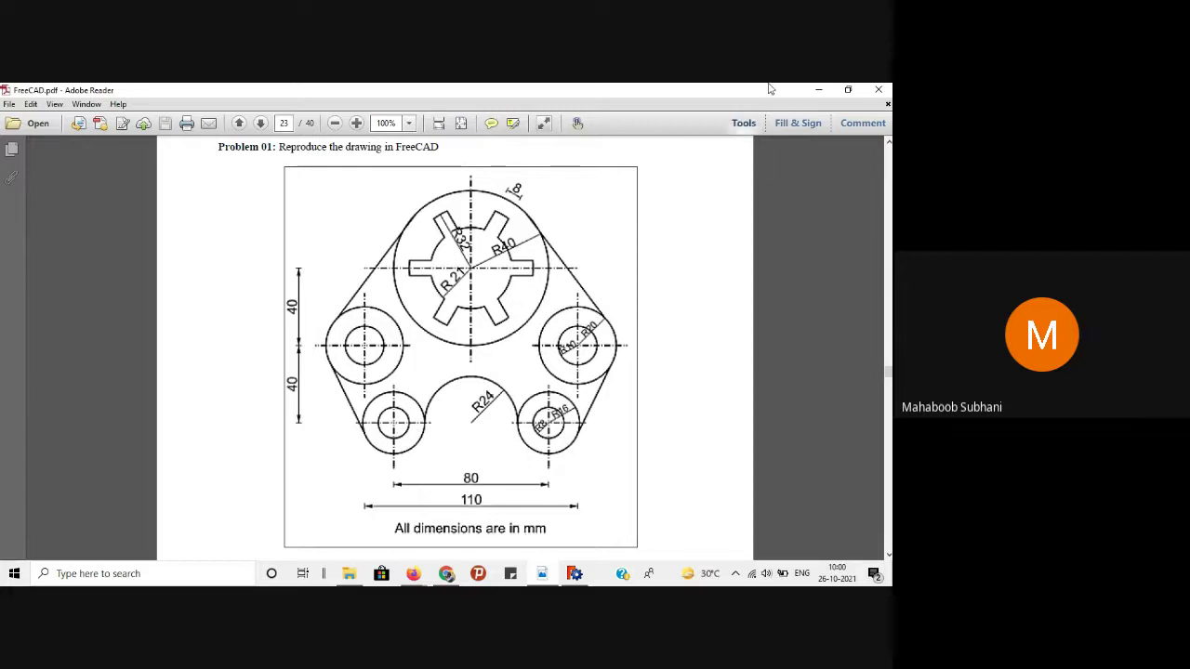
pyautogui.click(819, 89)
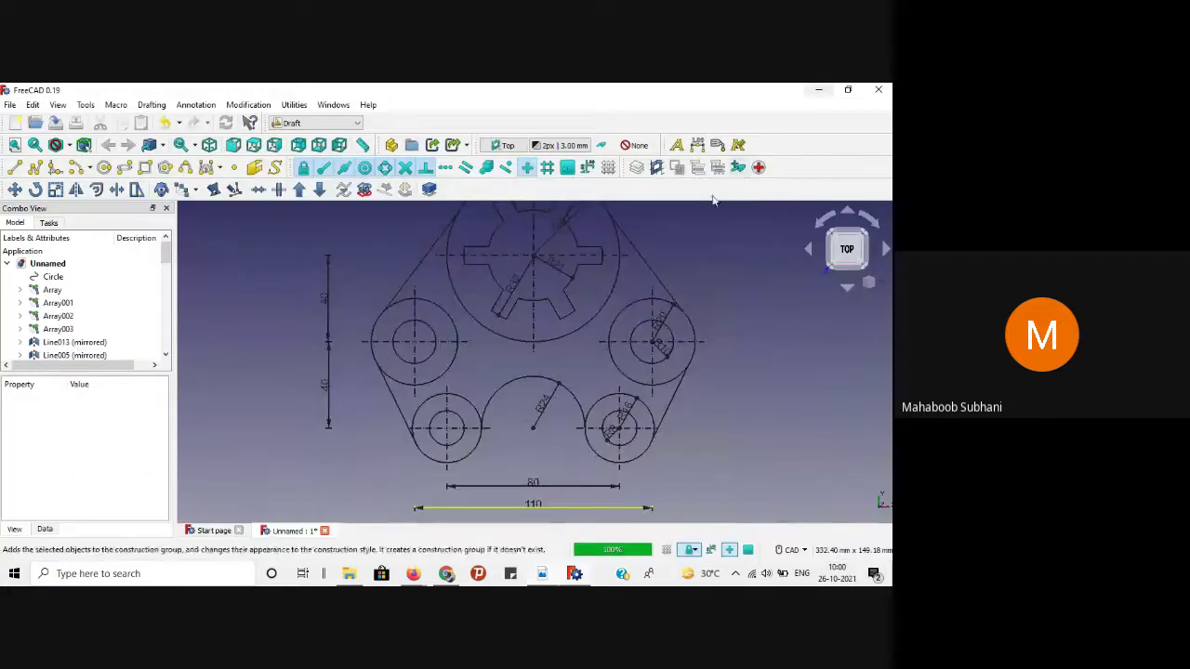
# Step: Add the text note "ALL DIMENSIONS ARE IN mm" below the 110 mm dimension, starting near its left end
pyautogui.scroll(-2, 711, 428)
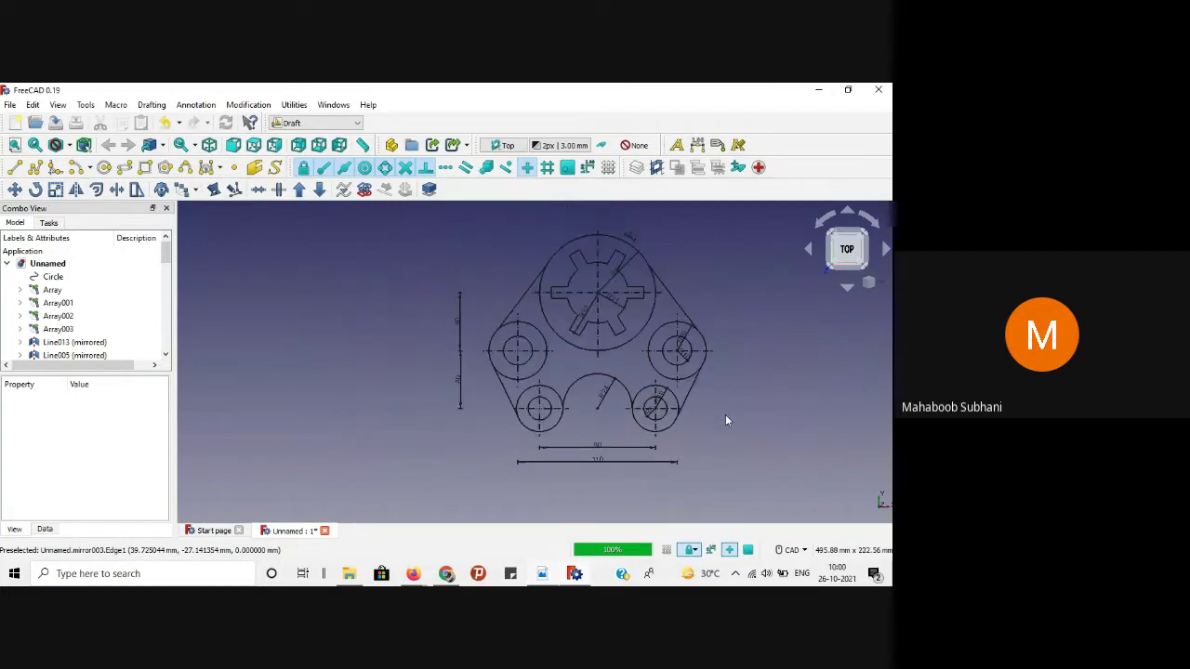
pyautogui.click(677, 145)
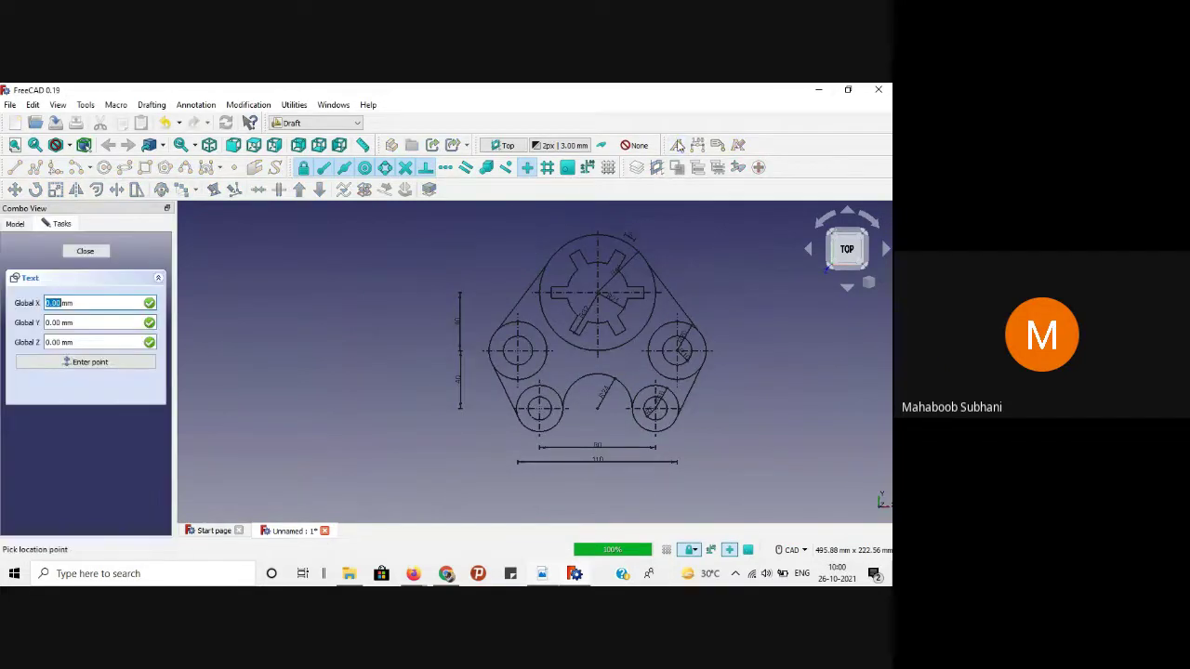
pyautogui.click(517, 484)
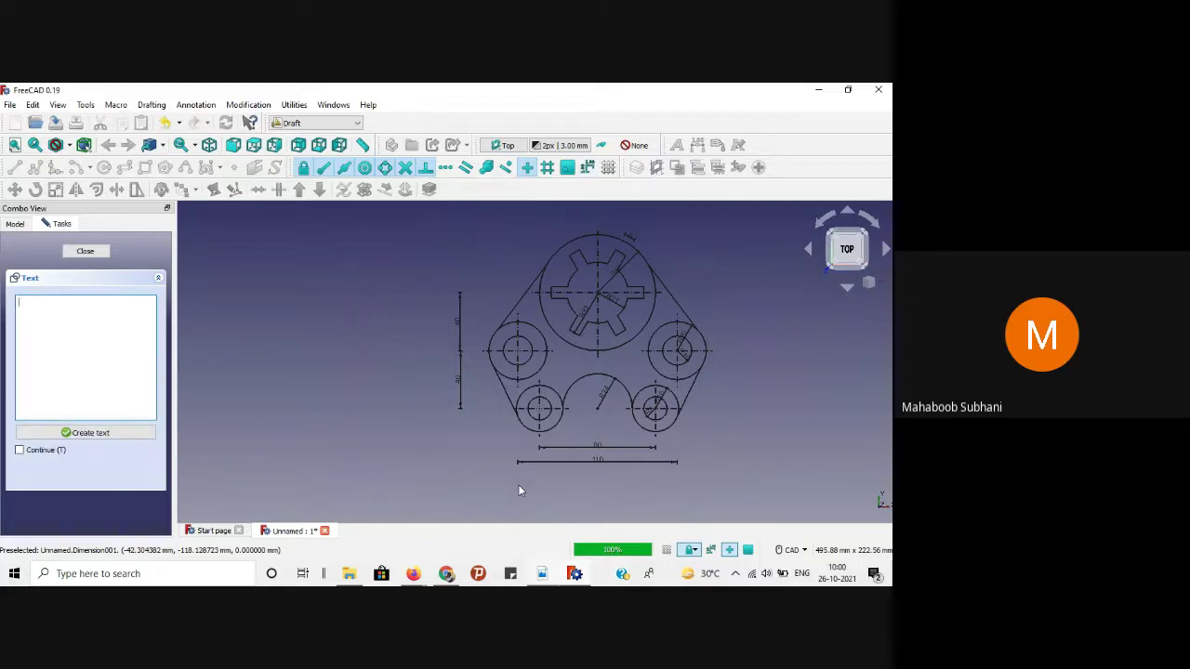
pyautogui.write('ALL DIMENSIONS ARE IN mm')
pyautogui.click(80, 434)
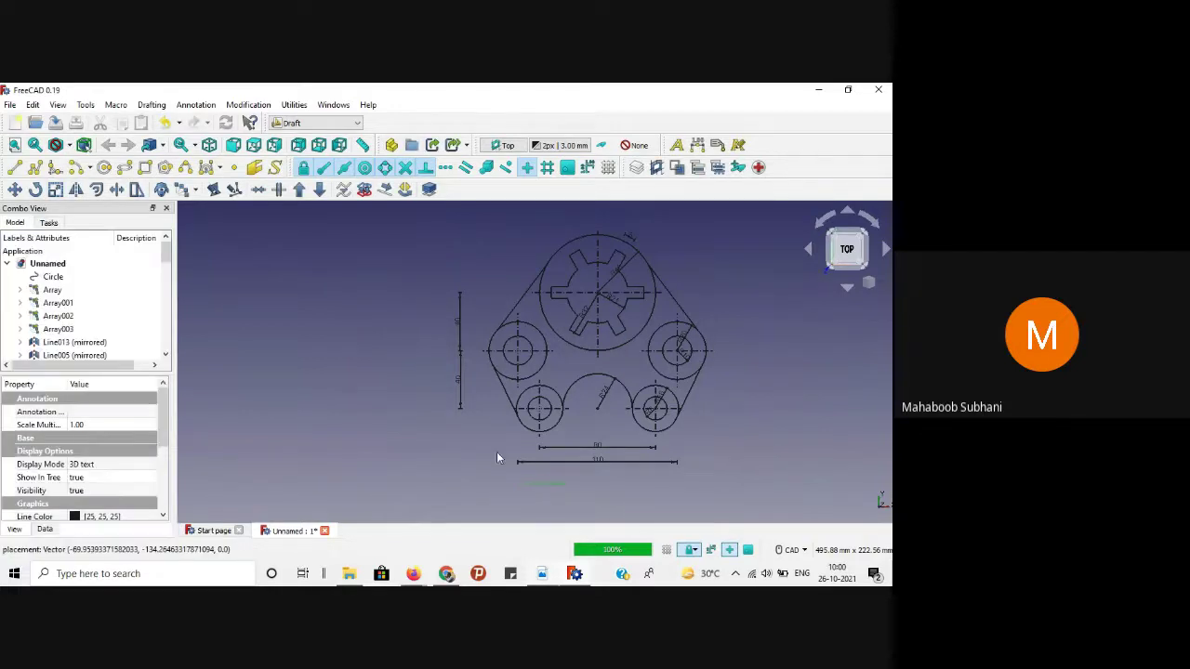
# Step: Set the font size of the note below the 110 mm dimension to 5 mm
pyautogui.scroll(2, 558, 494)
pyautogui.scroll(3, 555, 497)
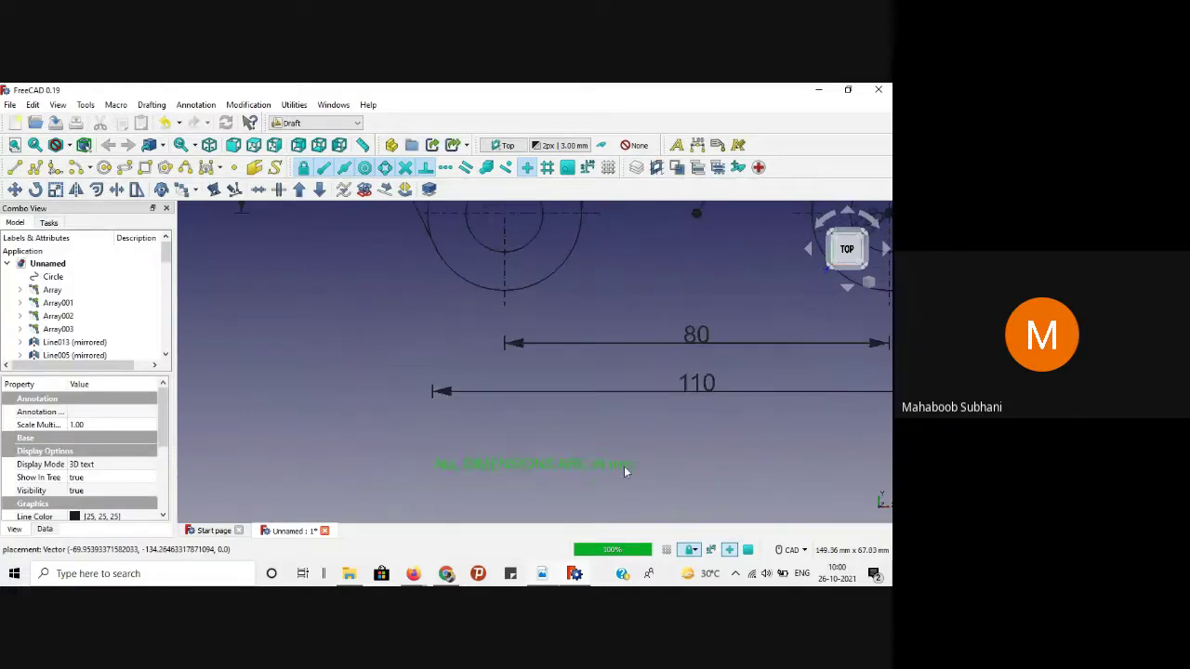
pyautogui.click(535, 471)
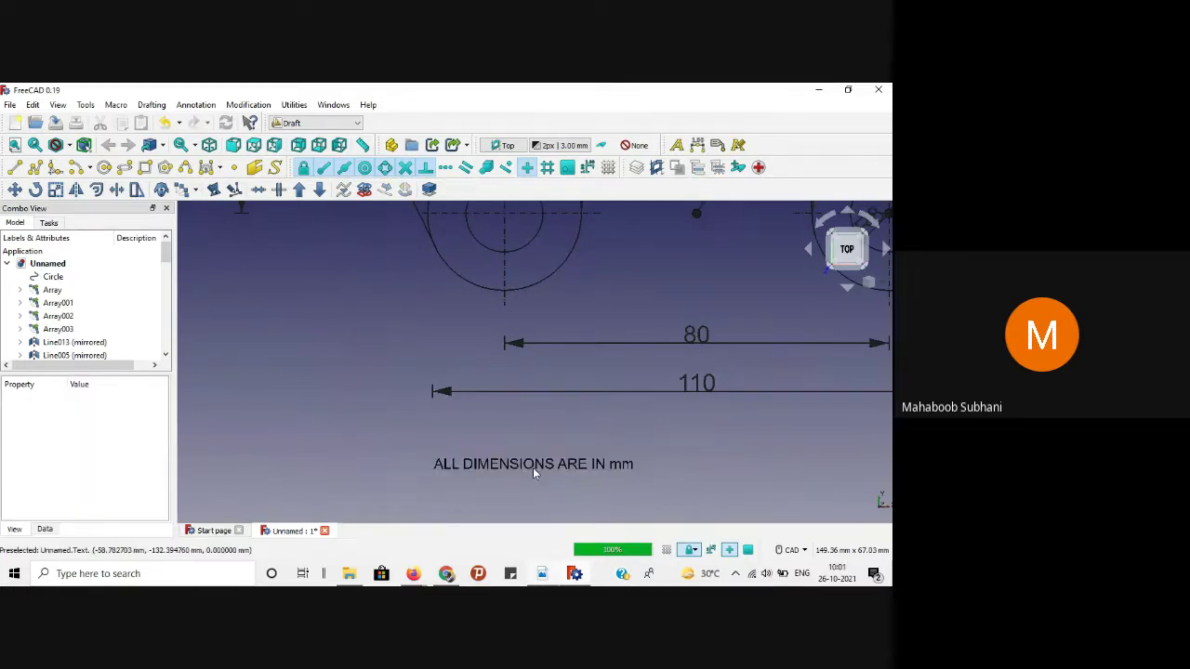
pyautogui.click(480, 462)
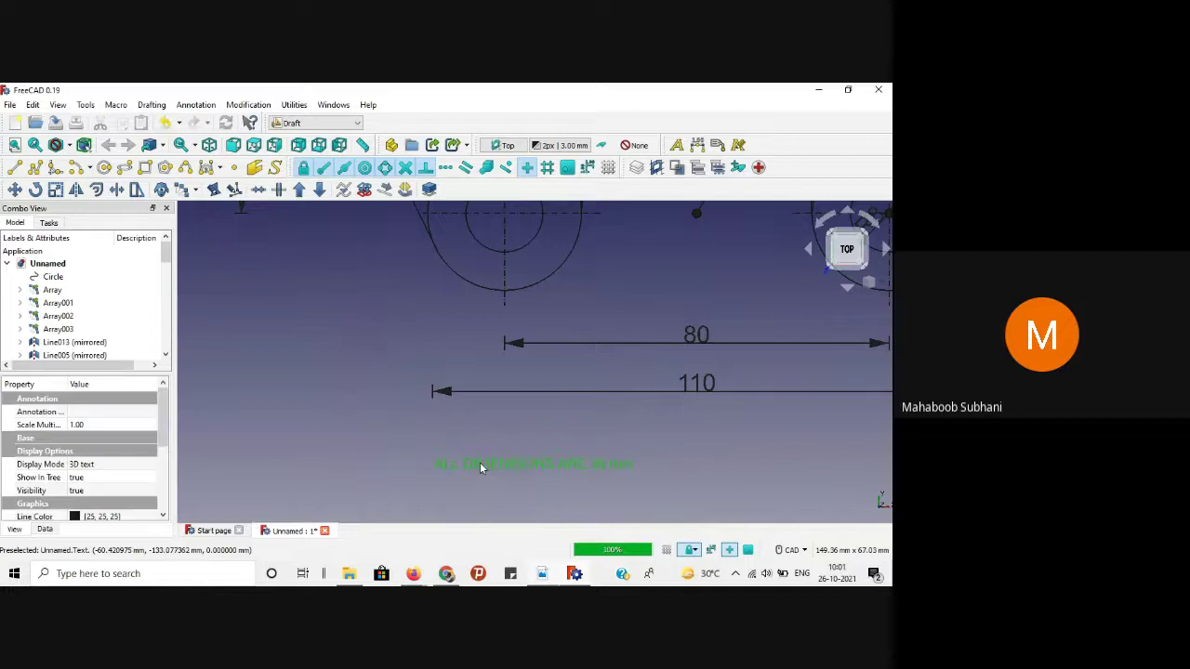
pyautogui.scroll(-3, 81, 461)
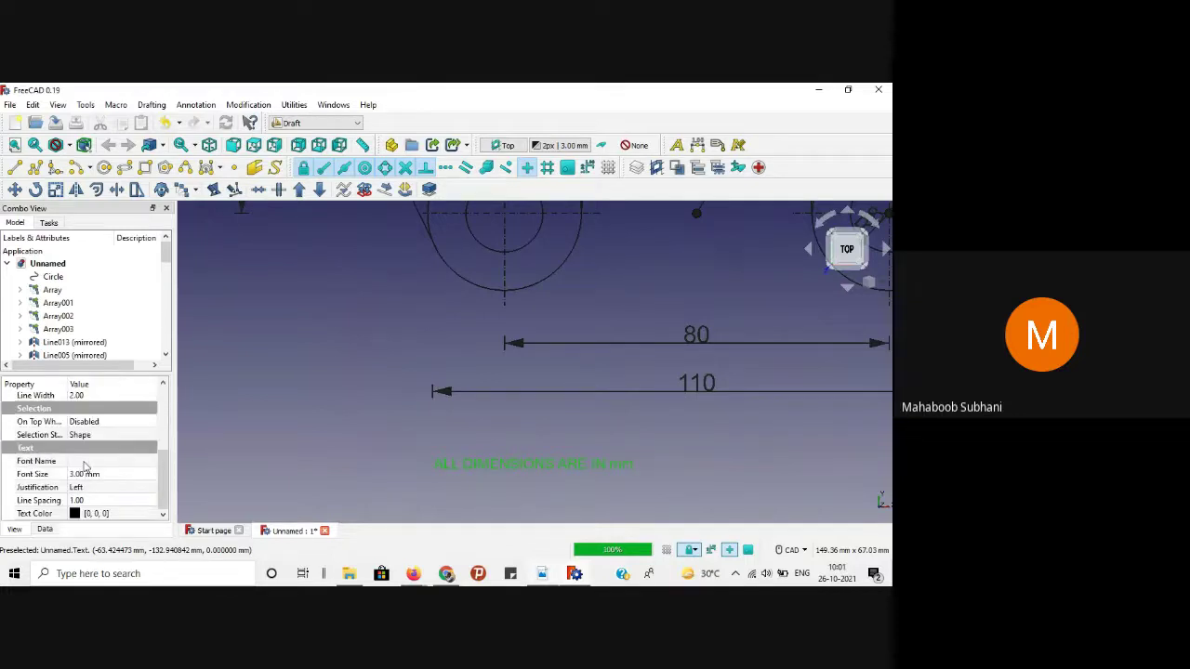
pyautogui.click(86, 474)
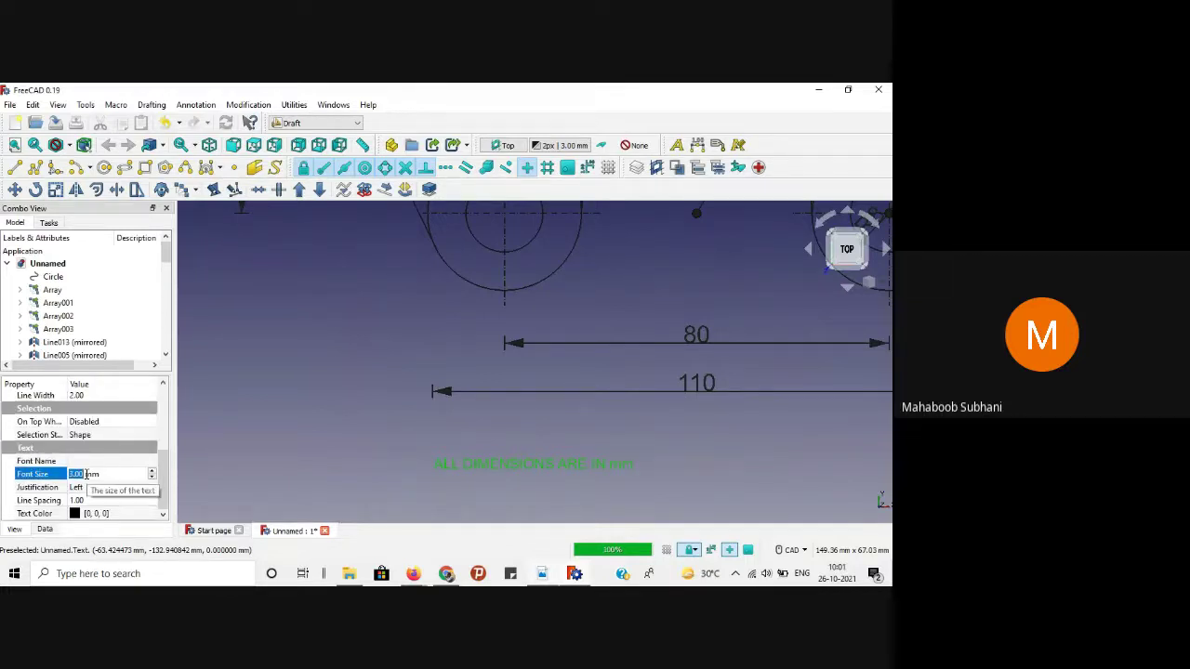
pyautogui.write('5')
pyautogui.press('Return')
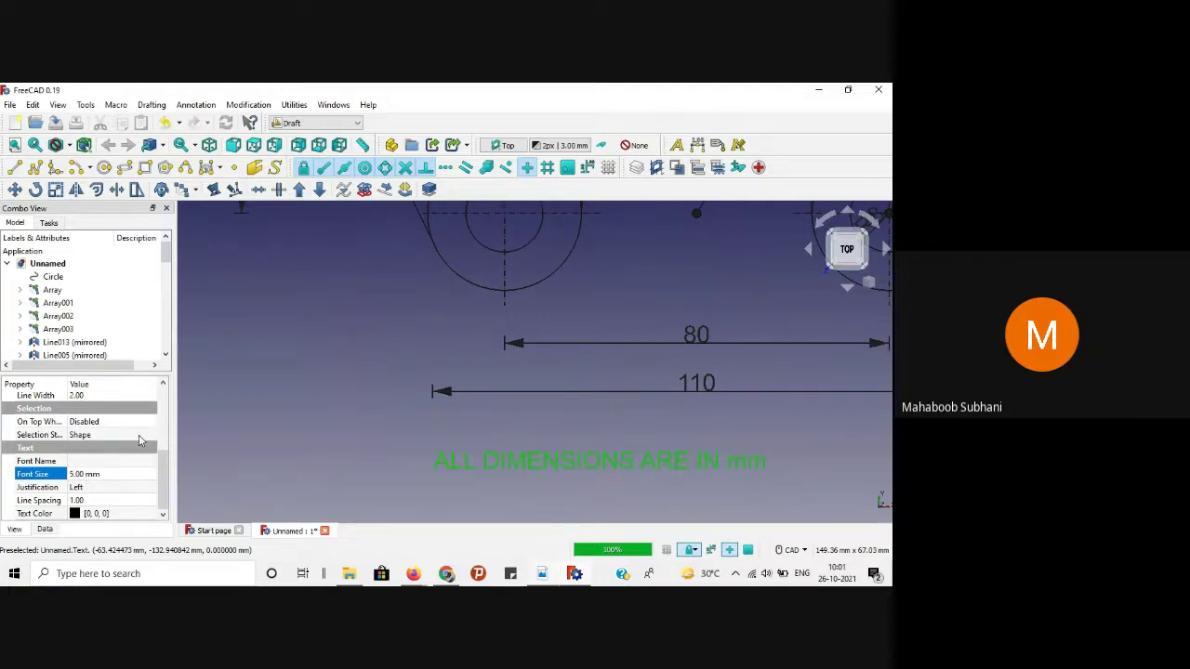
# Step: Enlarge the "ALL DIMENSIONS ARE IN mm" note to a font size of 7 mm and deselect it
pyautogui.scroll(-3, 235, 426)
pyautogui.scroll(-2, 264, 488)
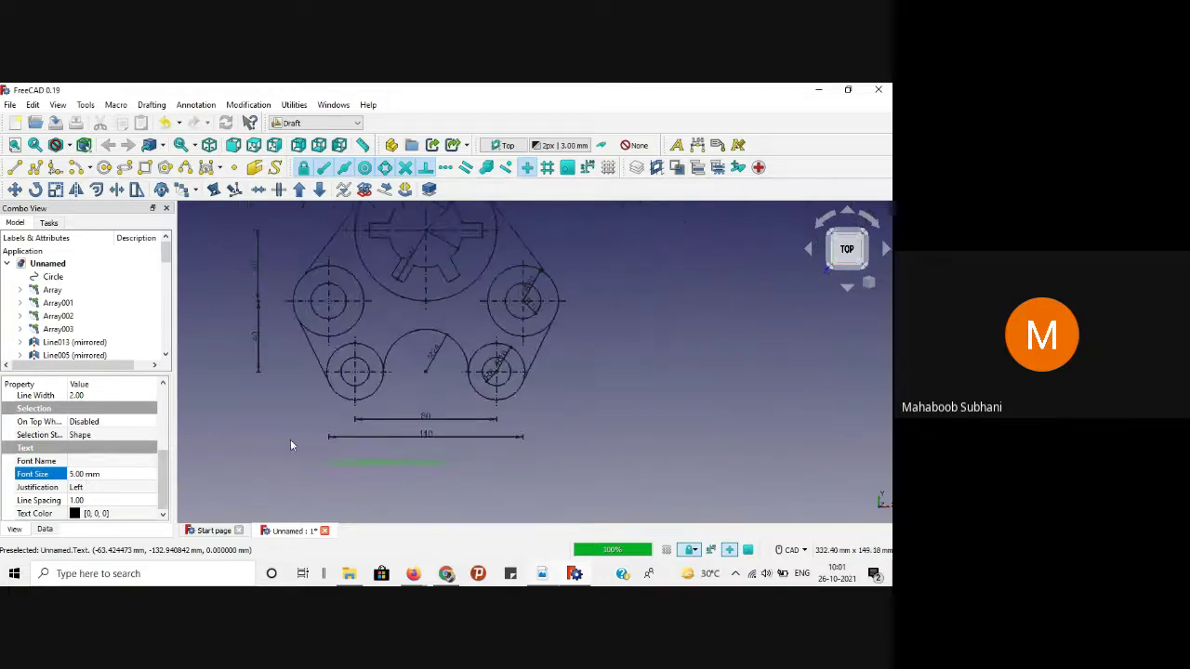
pyautogui.click(81, 472)
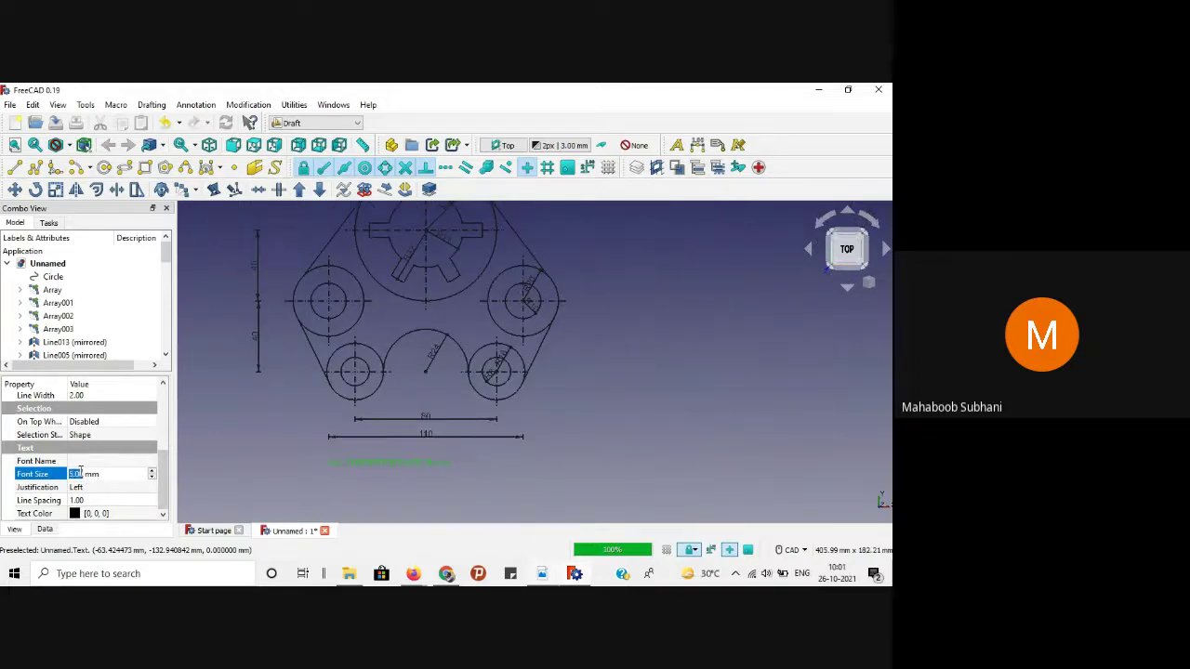
pyautogui.write('7')
pyautogui.press('Return')
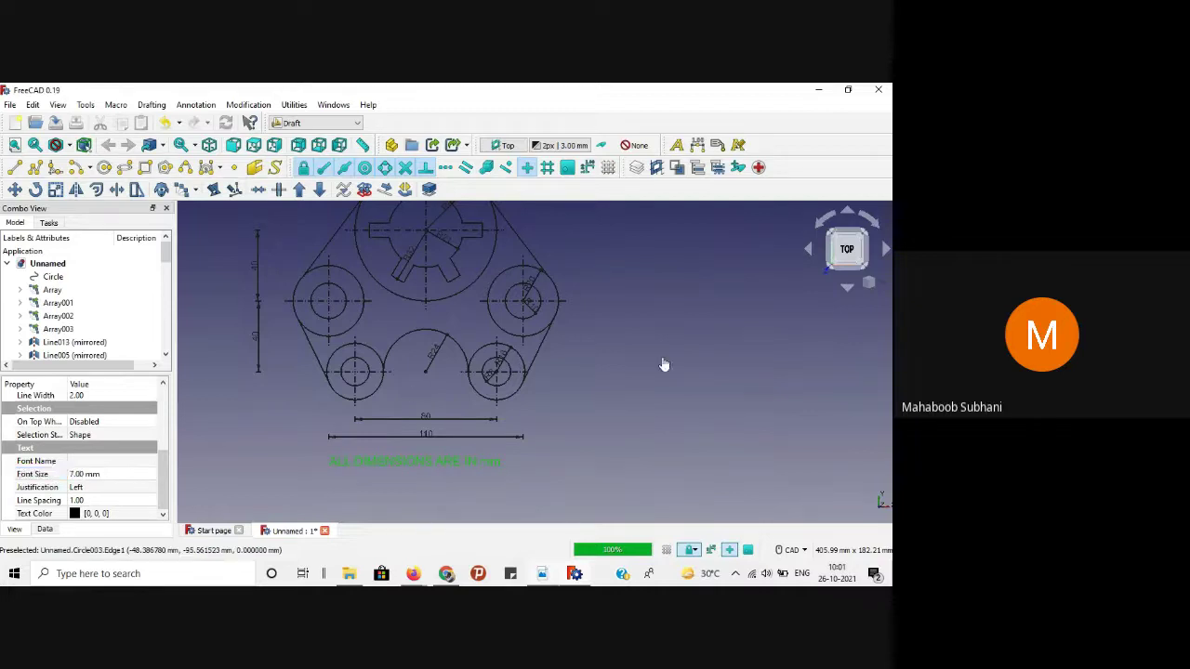
pyautogui.click(664, 365)
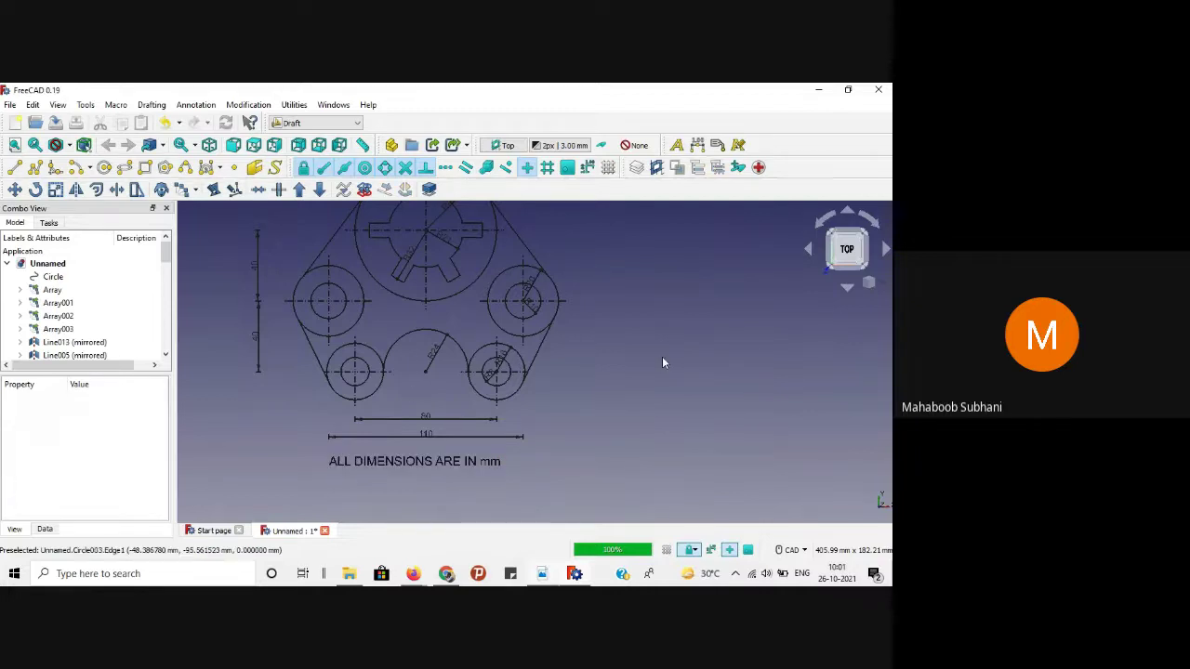
pyautogui.click(365, 460)
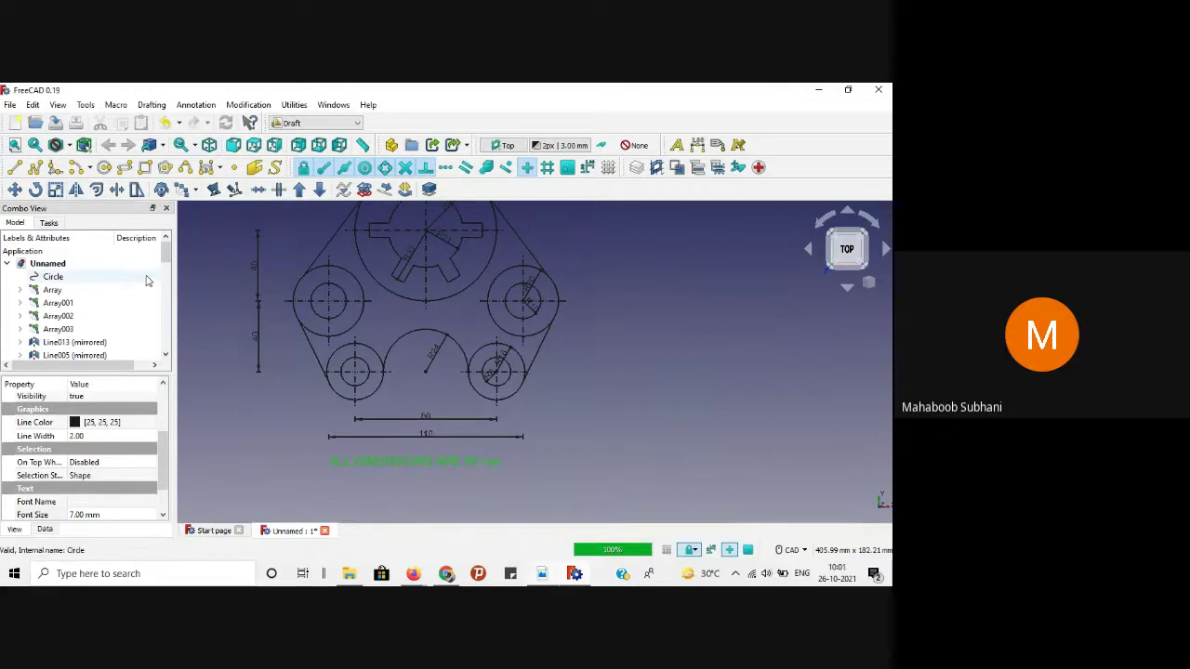
pyautogui.click(678, 415)
pyautogui.scroll(-2, 678, 414)
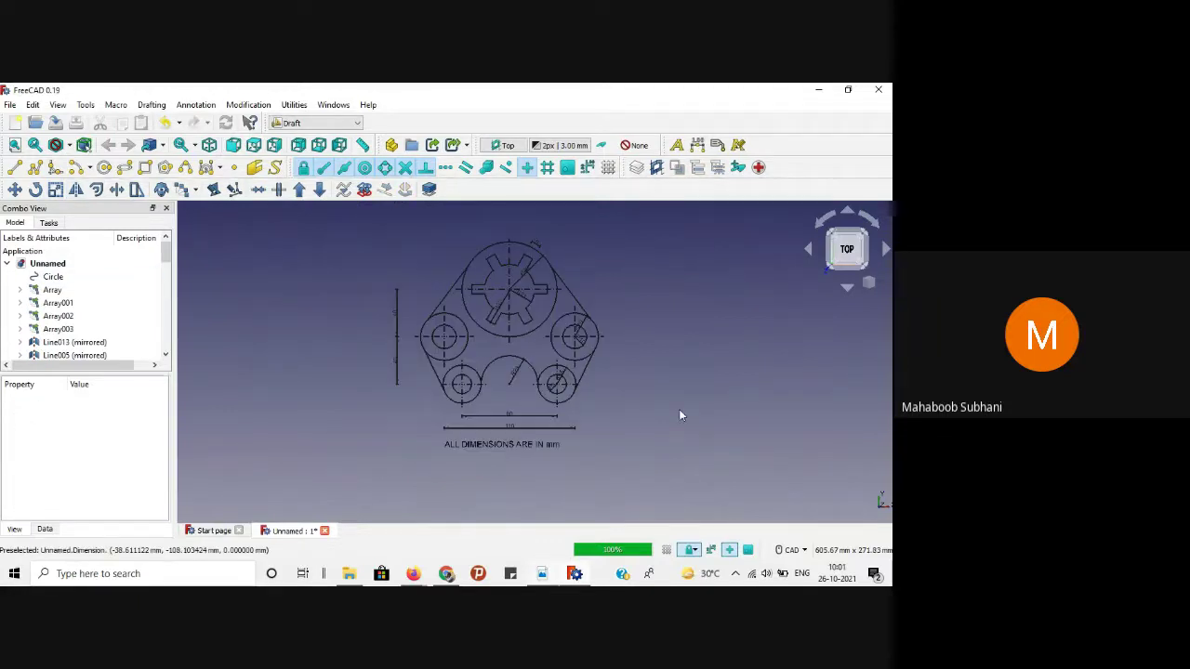
pyautogui.scroll(3, 679, 414)
pyautogui.moveTo(678, 281)
pyautogui.mouseDown(button='middle')
pyautogui.moveTo(680, 313)
pyautogui.moveTo(738, 342)
pyautogui.mouseUp(button='middle')
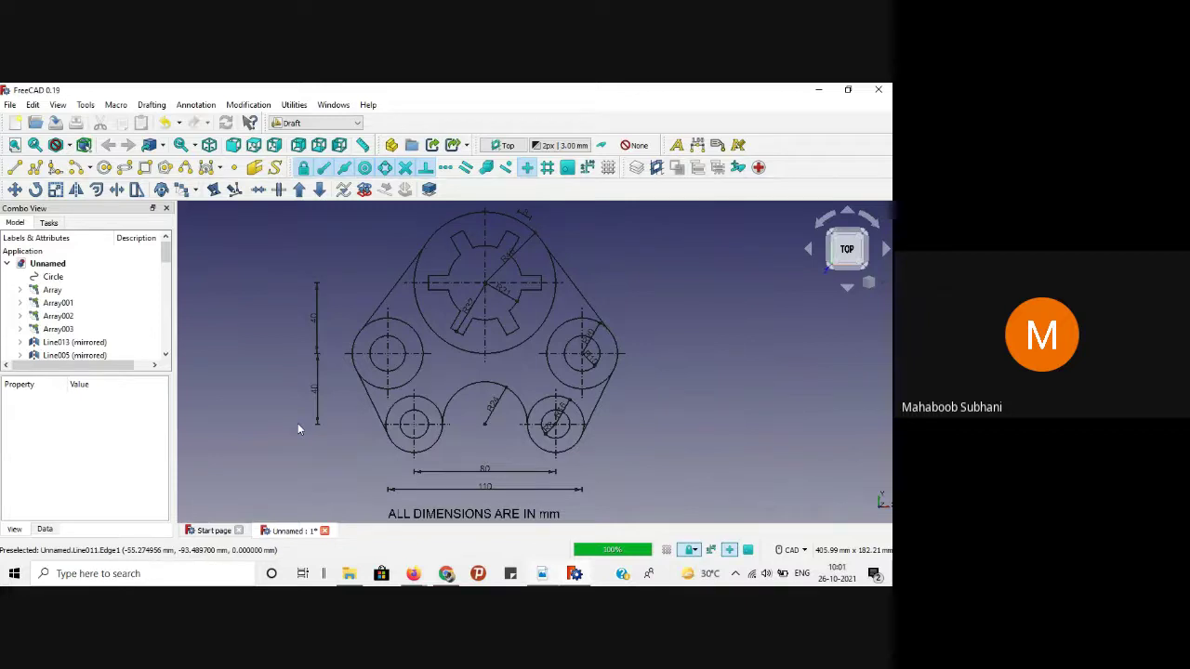
# Step: Export the whole plate drawing with its dimensions and units note as a PDF named FreeCAD_Demo on the Desktop
pyautogui.click(14, 146)
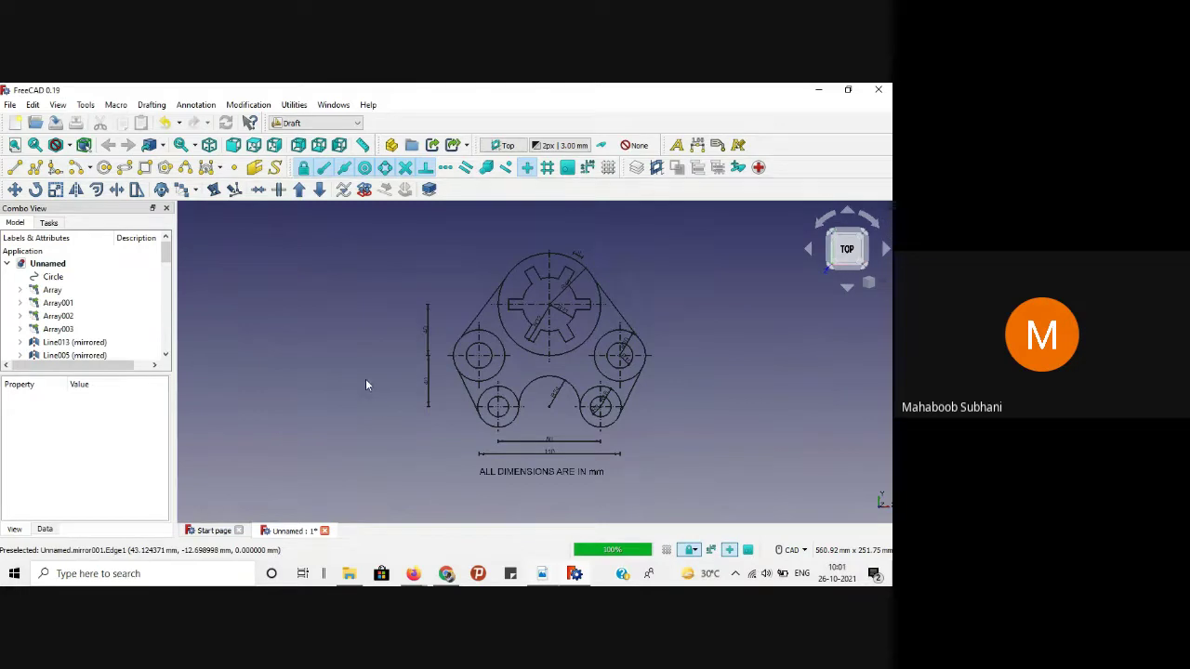
pyautogui.scroll(1, 350, 342)
pyautogui.scroll(-1, 349, 340)
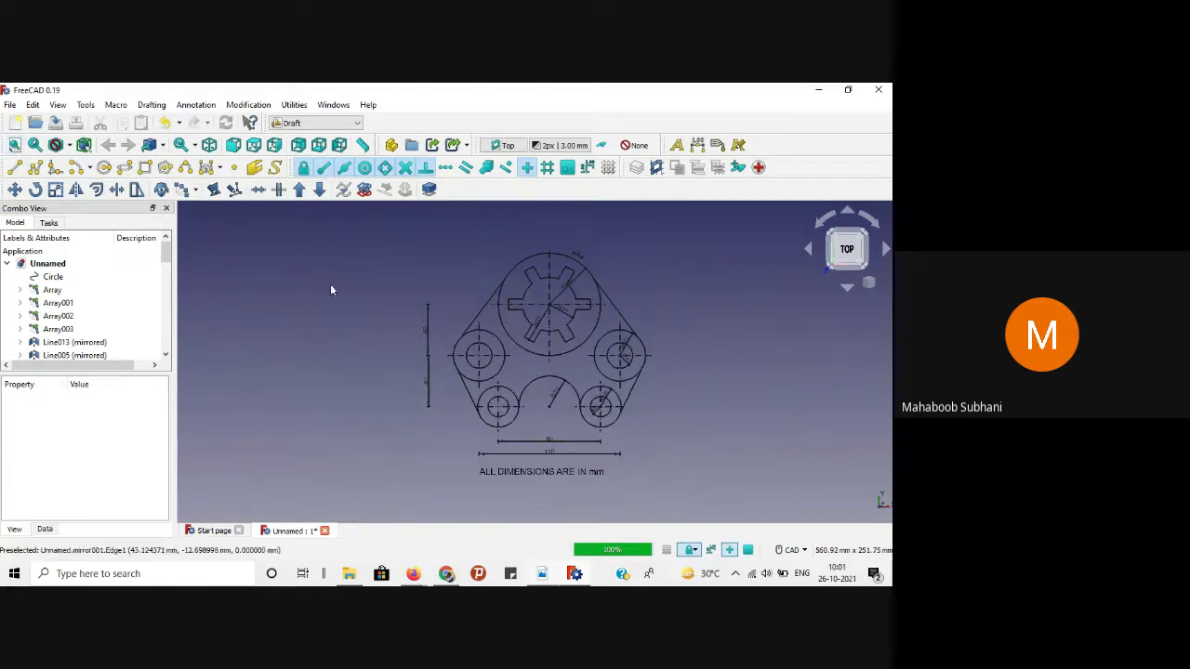
pyautogui.click(10, 105)
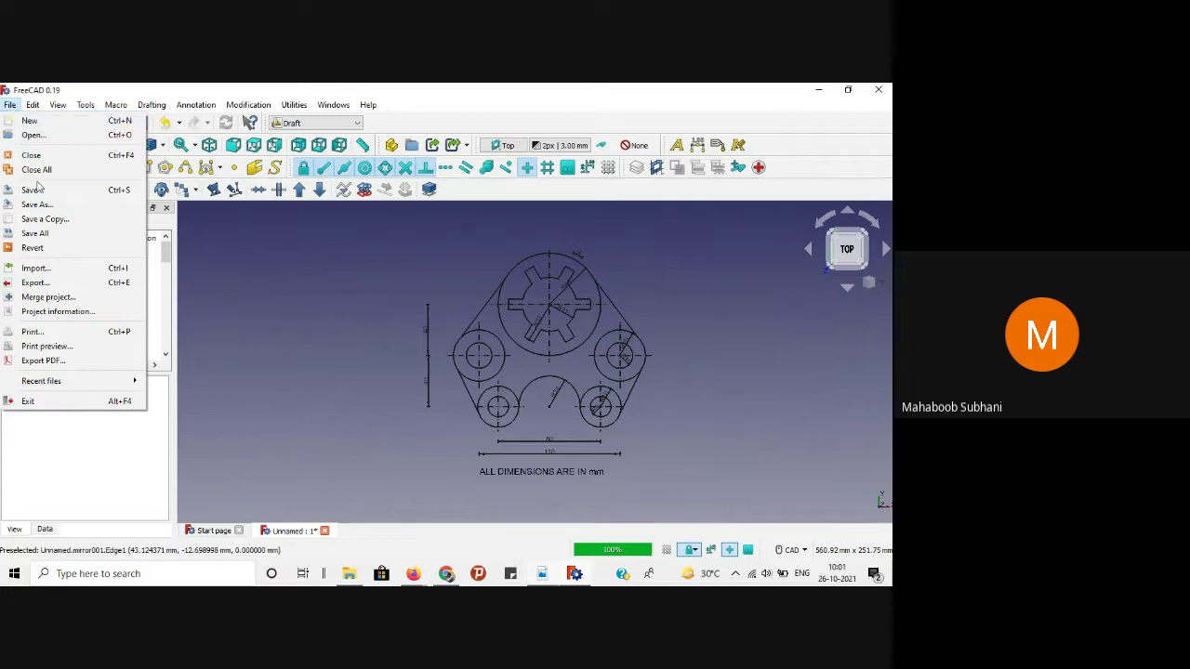
pyautogui.click(38, 361)
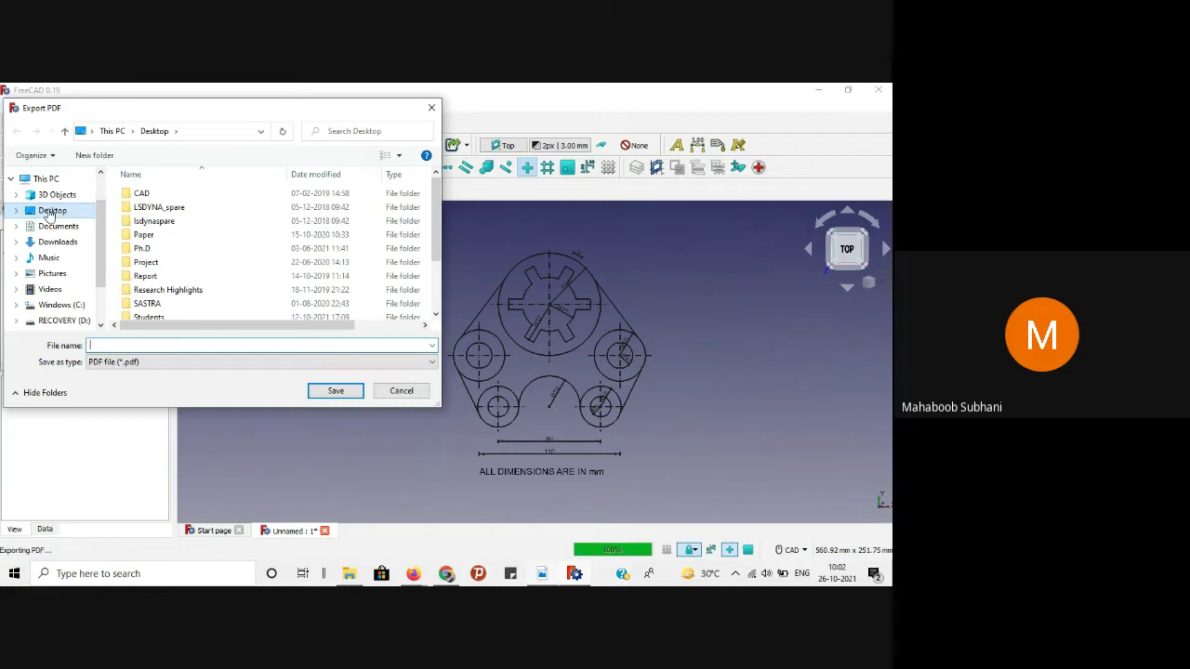
pyautogui.click(105, 344)
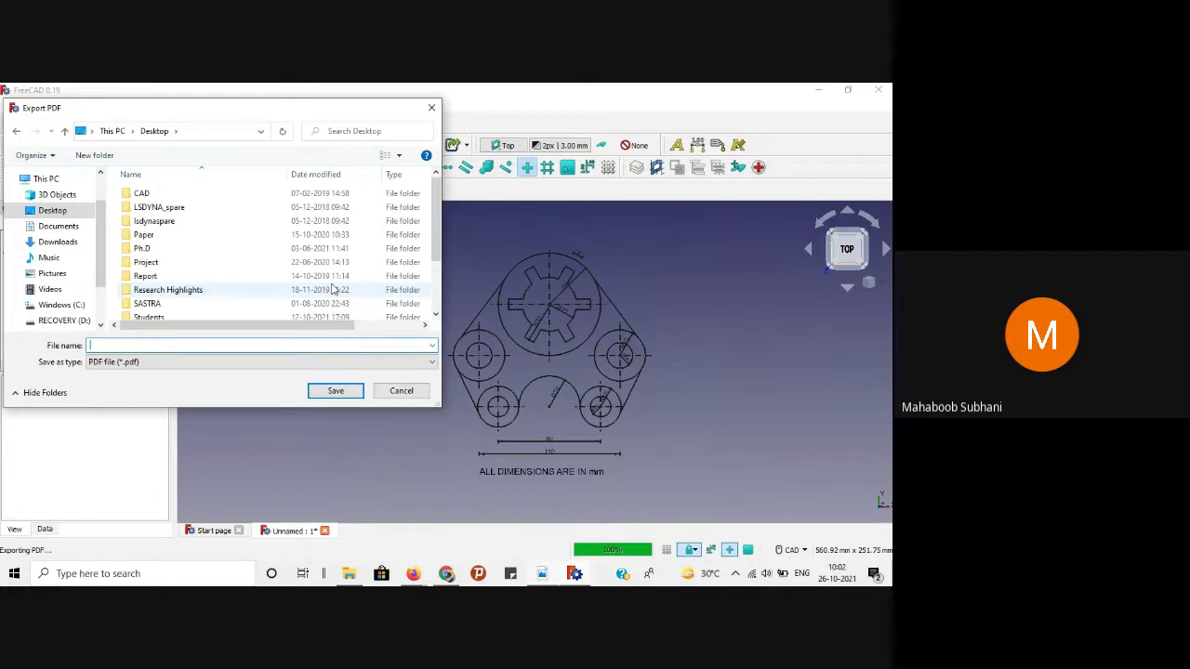
pyautogui.write('FreeC')
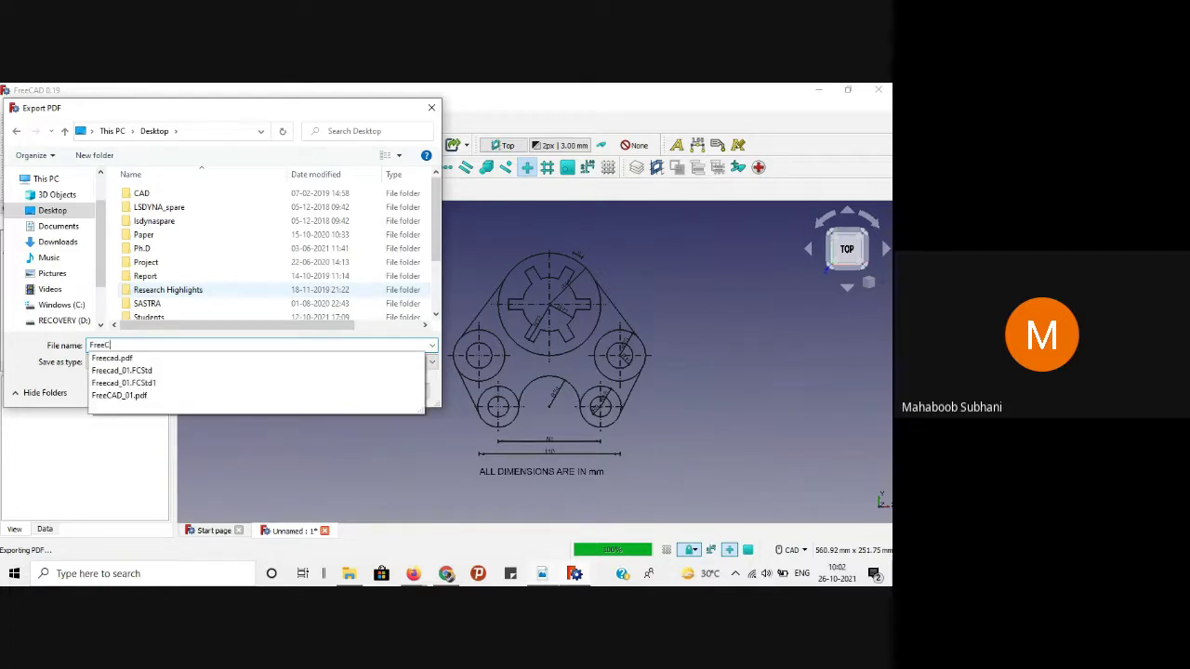
pyautogui.write('AD_Demo')
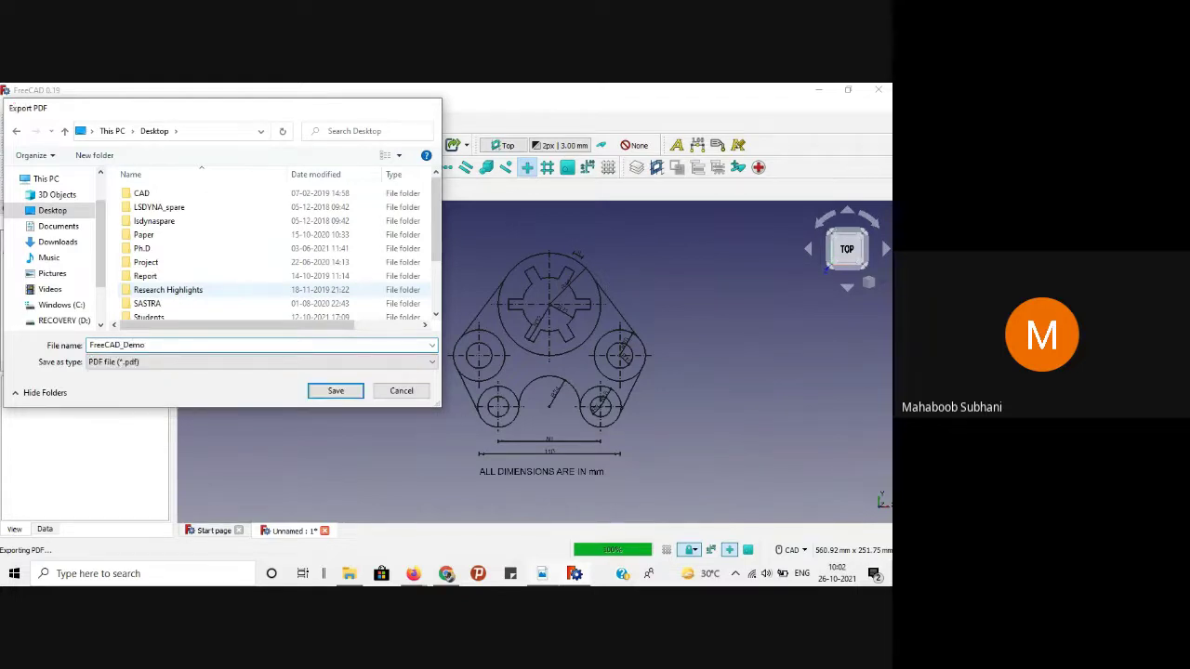
pyautogui.press('Return')
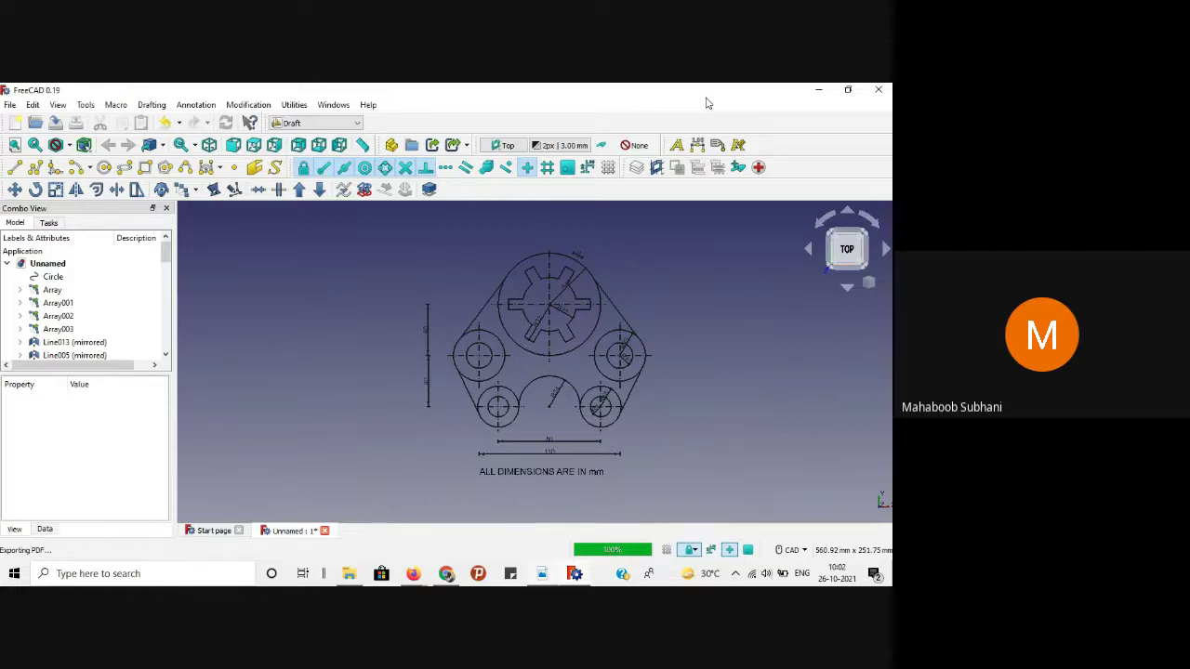
# Step: Open the exported FreeCAD_Demo.pdf from the desktop in Adobe Reader and inspect the plate drawing at 100% zoom
pyautogui.click(819, 90)
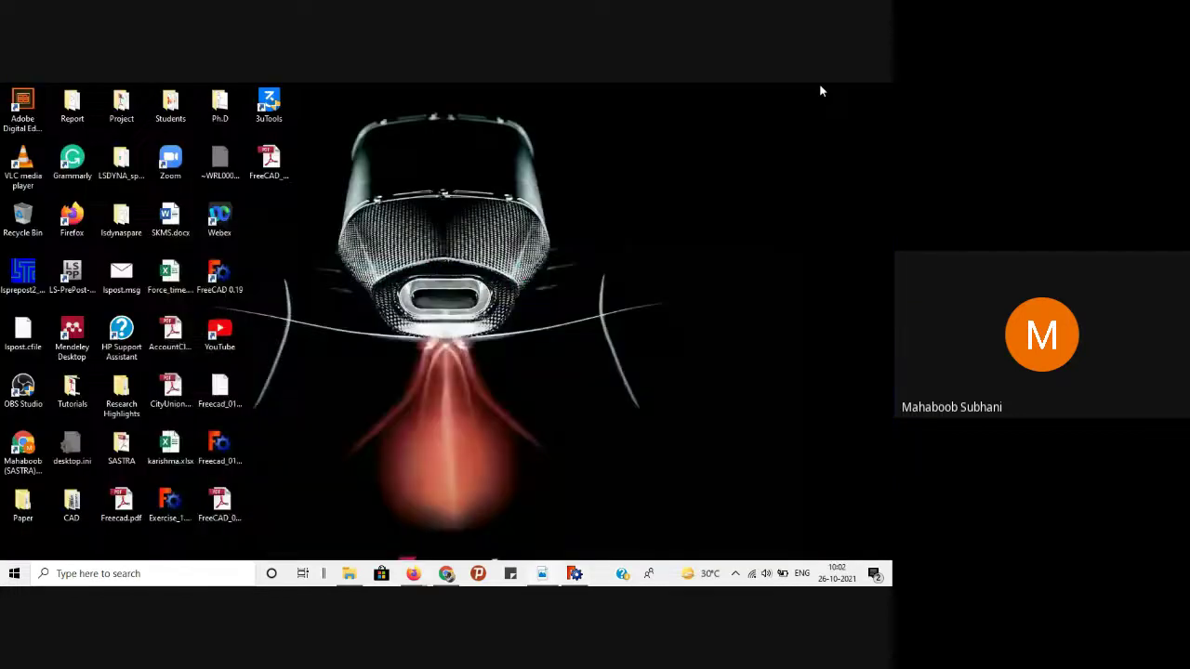
pyautogui.click(288, 179)
pyautogui.doubleClick(265, 154)
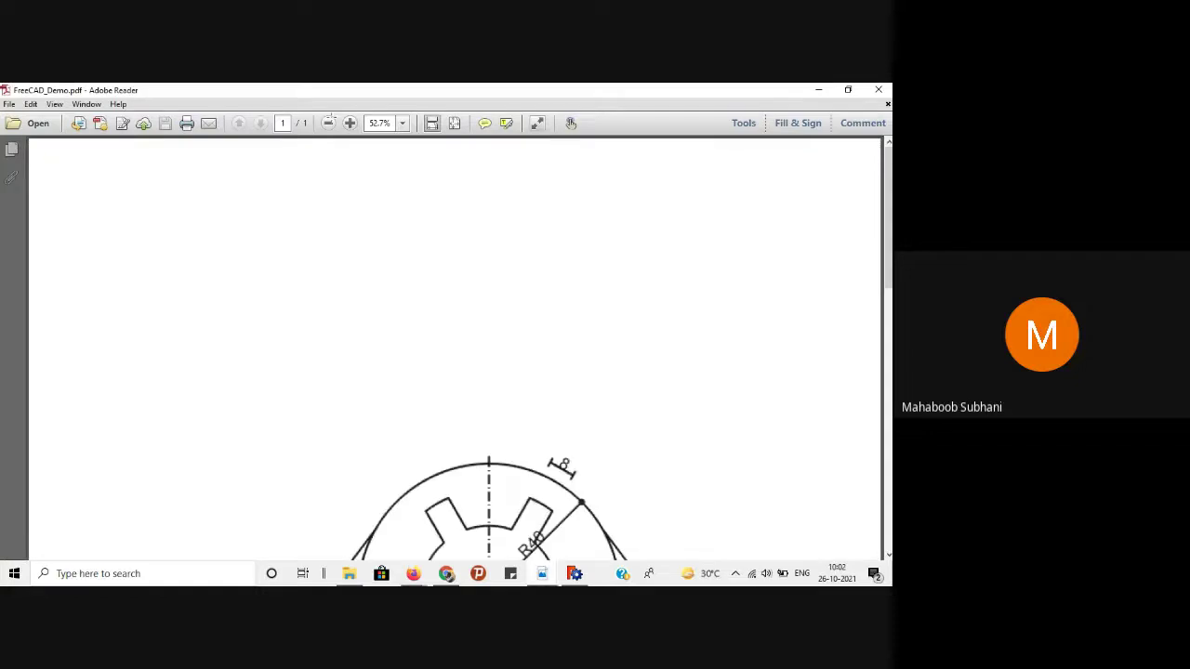
pyautogui.click(327, 123)
pyautogui.click(327, 124)
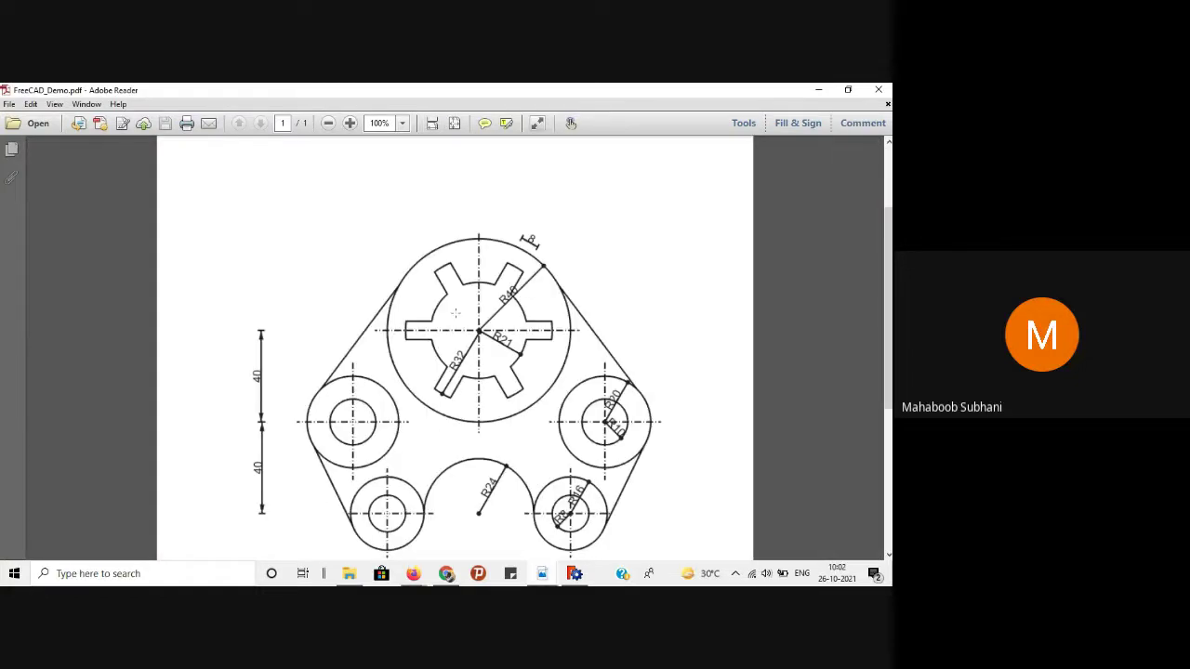